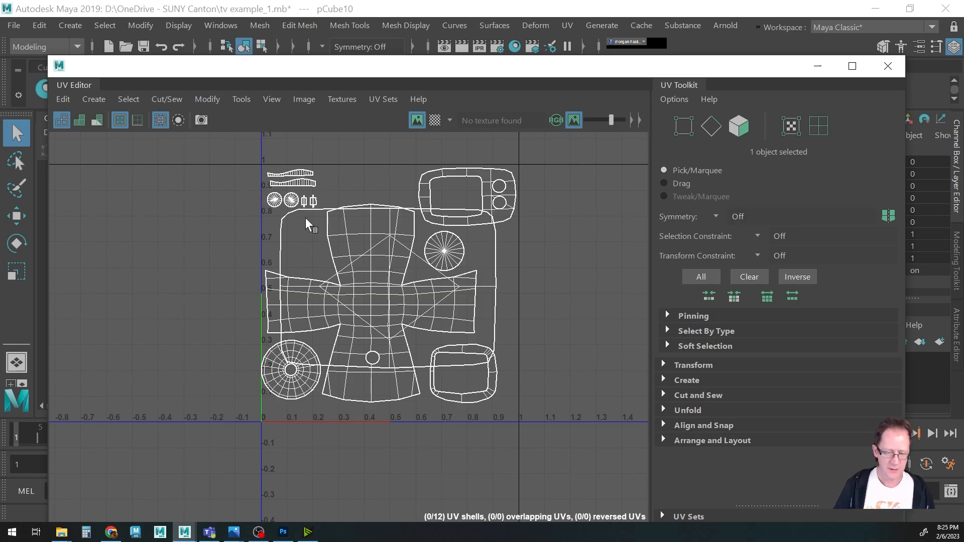
left_click(887, 67)
left_click_drag(477, 321, 474, 281, "alt")
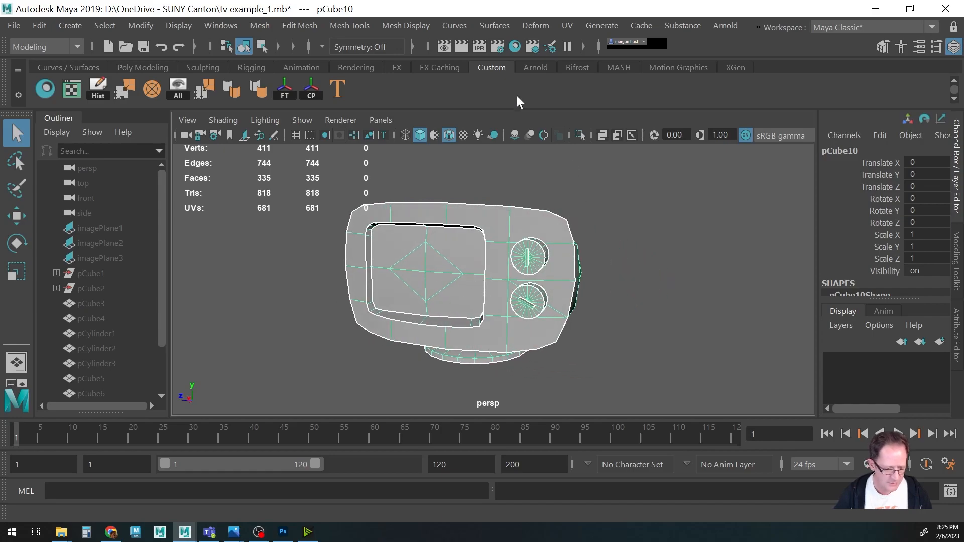
left_click(72, 90)
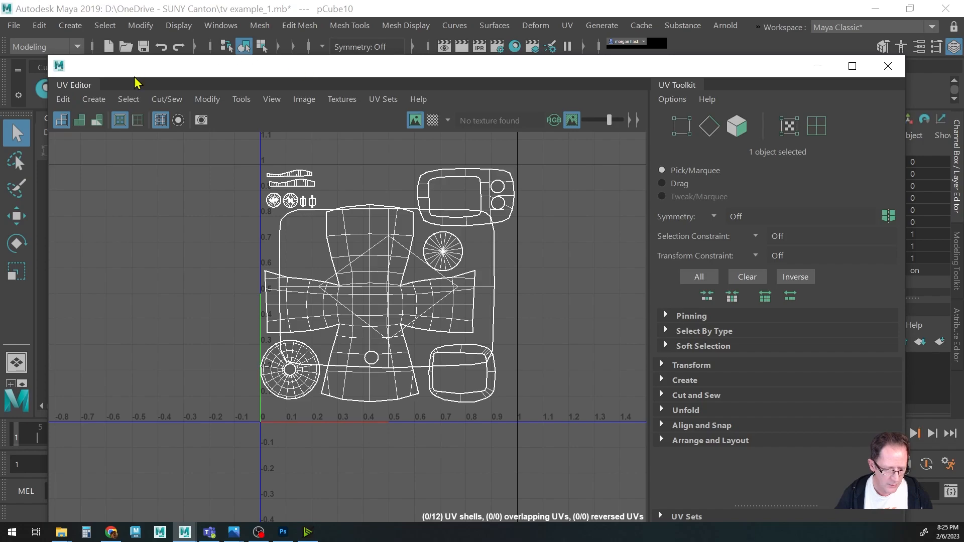
Marquee-select all the TV model's UV shells in the UV layout.
left_click_drag(234, 146, 552, 485)
right_click_drag(566, 287, 501, 263)
left_click_drag(241, 152, 560, 430)
left_click_drag(507, 265, 508, 268, "ctrl")
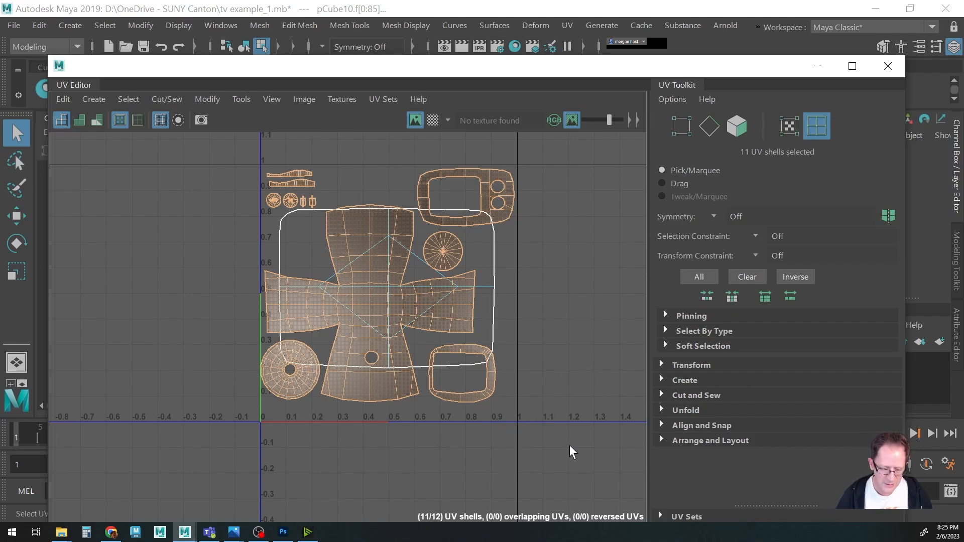
scroll(542, 389, "down", 6)
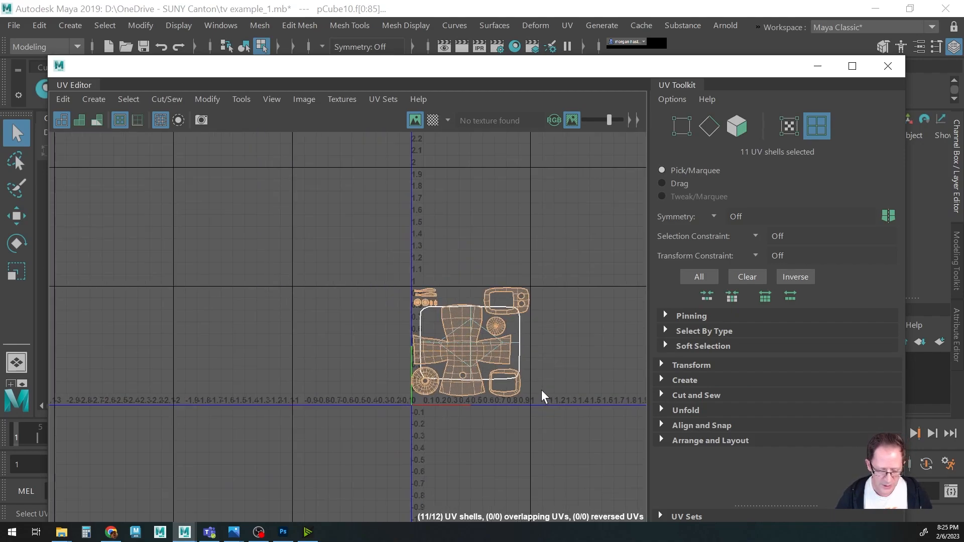
middle_click_drag(579, 330, 408, 288, "alt")
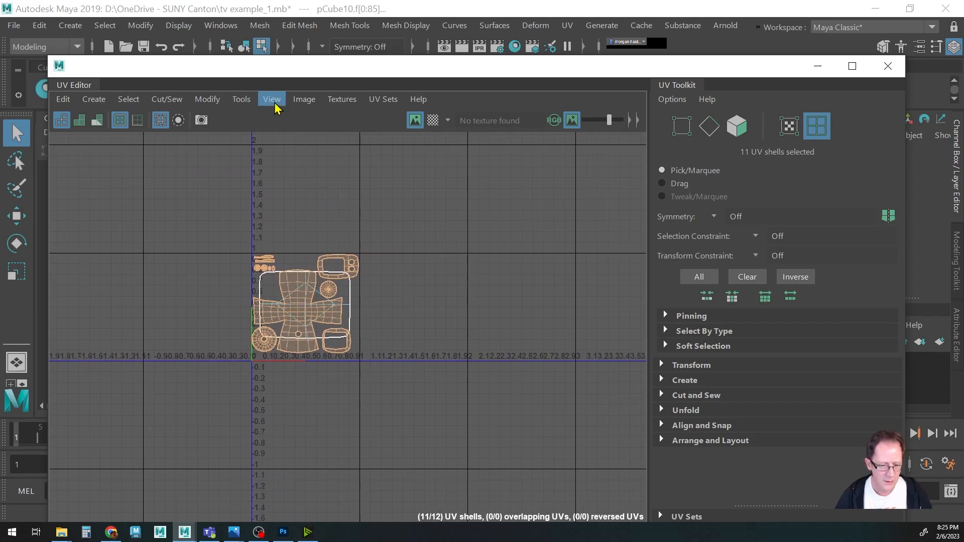
left_click(301, 100)
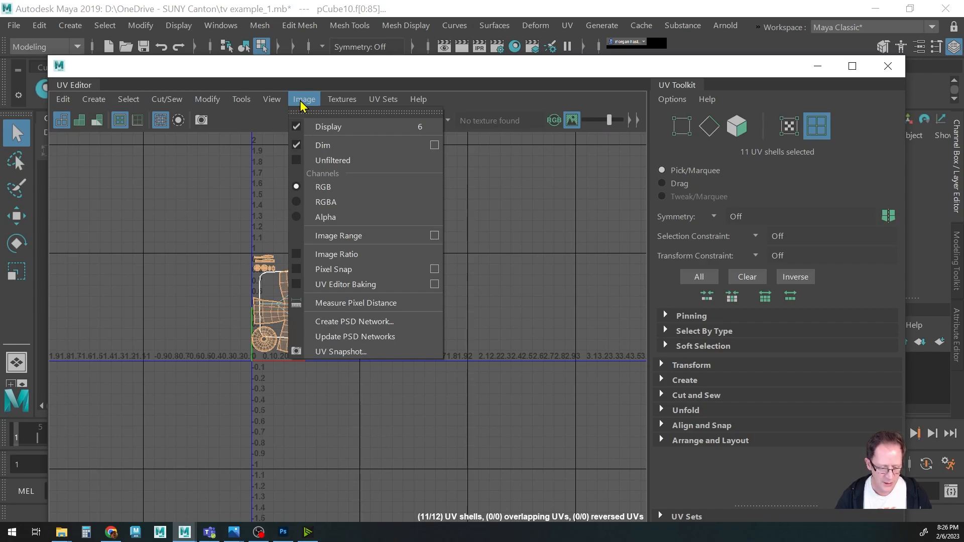
left_click(302, 100)
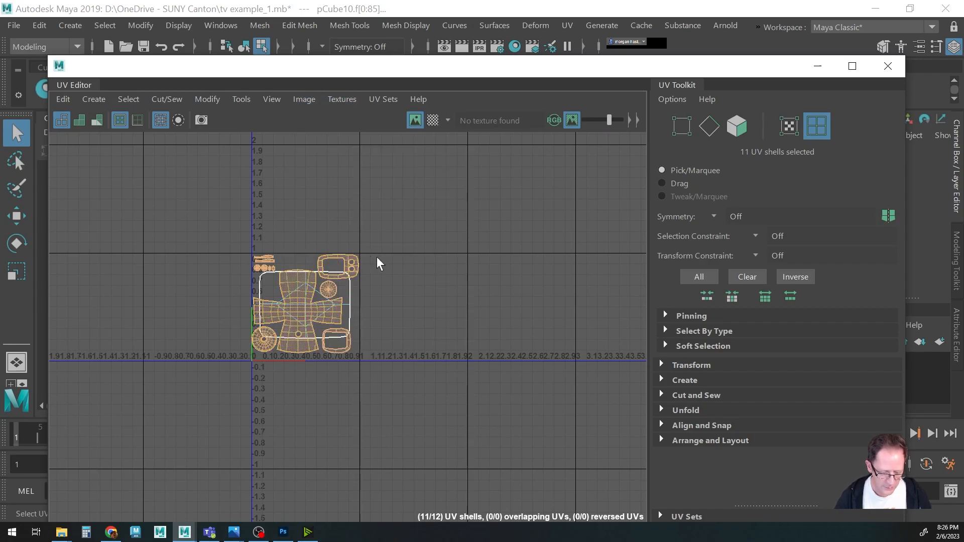
left_click(279, 337)
left_click(262, 342)
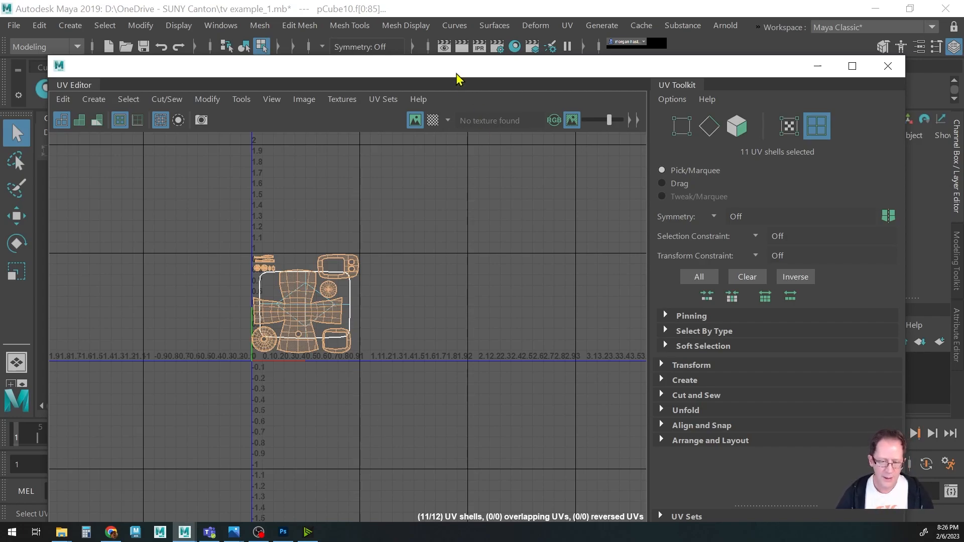
right_click_drag(246, 376, 555, 387, "alt")
middle_click_drag(478, 352, 459, 387, "alt")
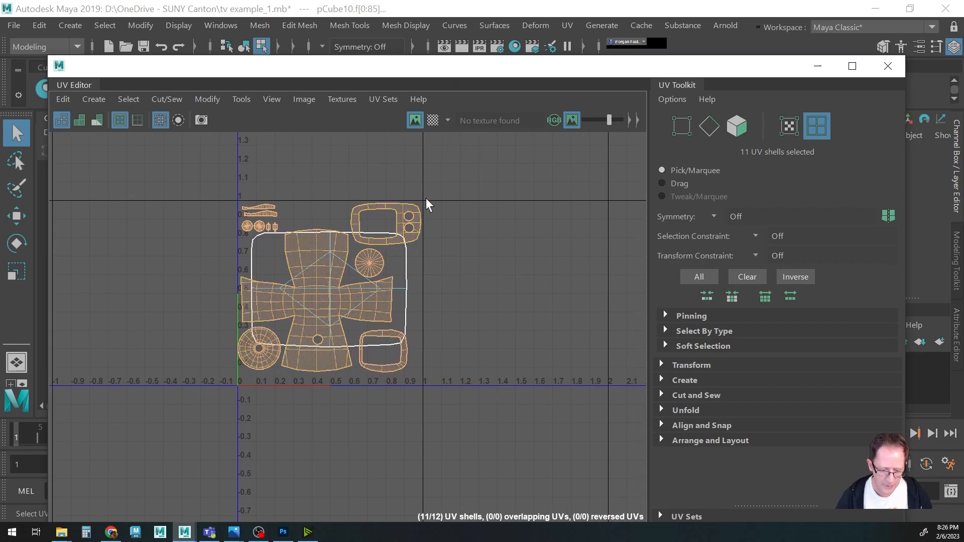
left_click(270, 308)
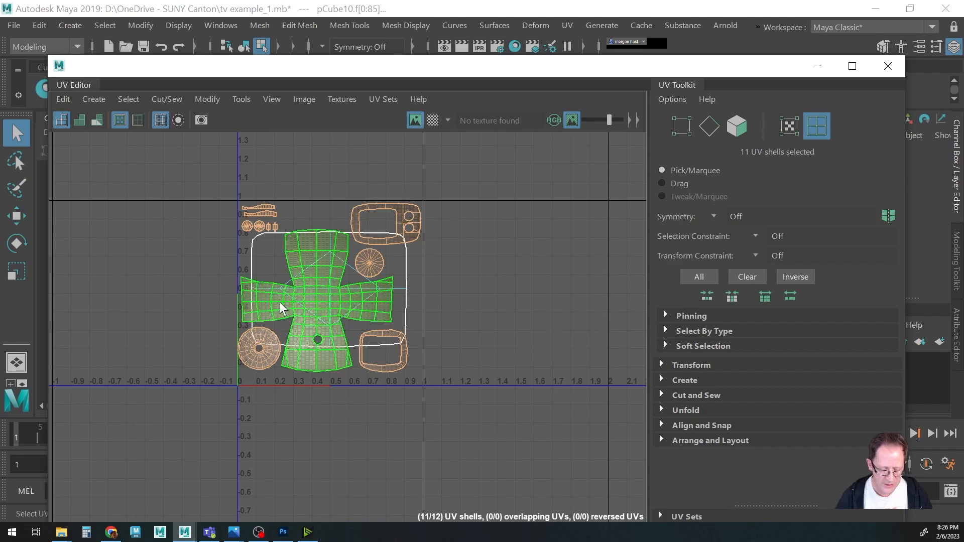
left_click(275, 261, "ctrl")
left_click(348, 264)
left_click(350, 266)
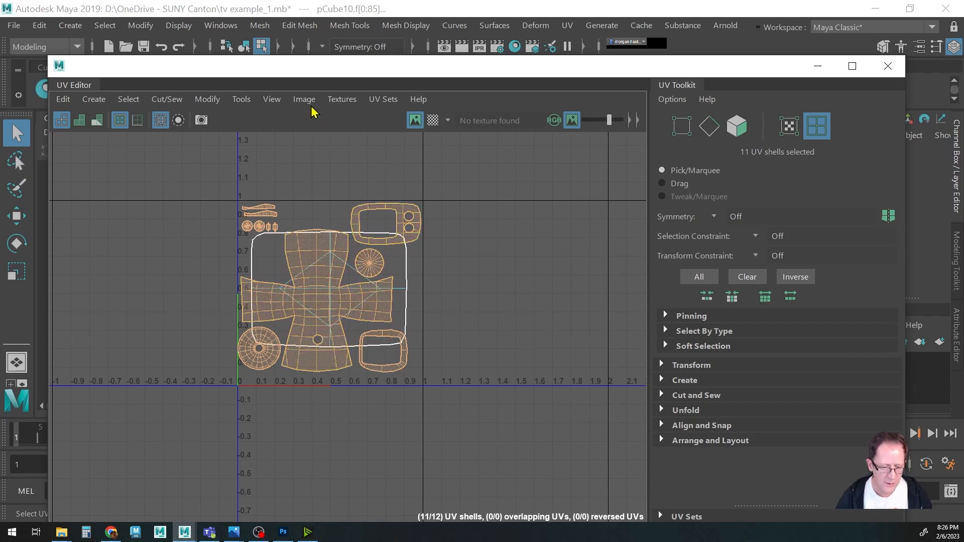
Open the UV Snapshot options for the selected UV shells.
left_click(304, 99)
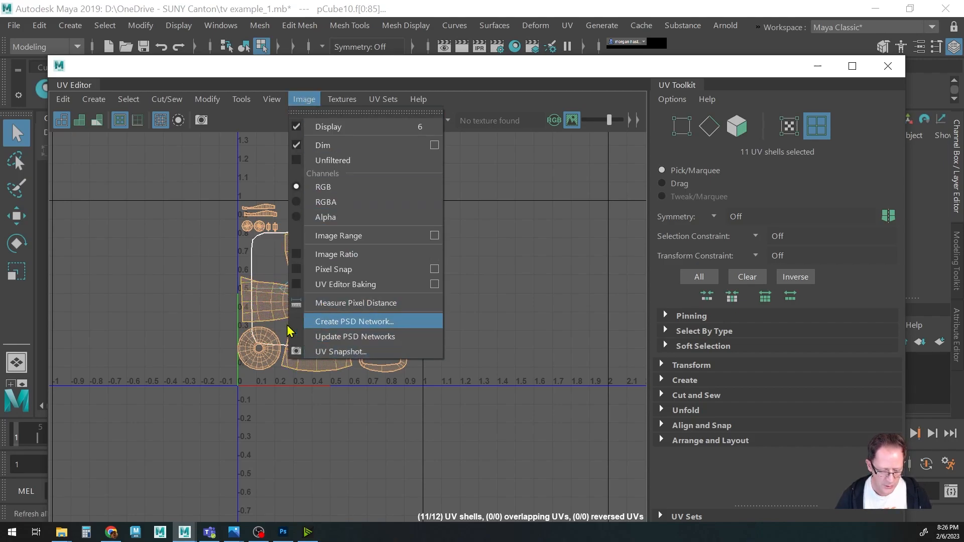
left_click(331, 353)
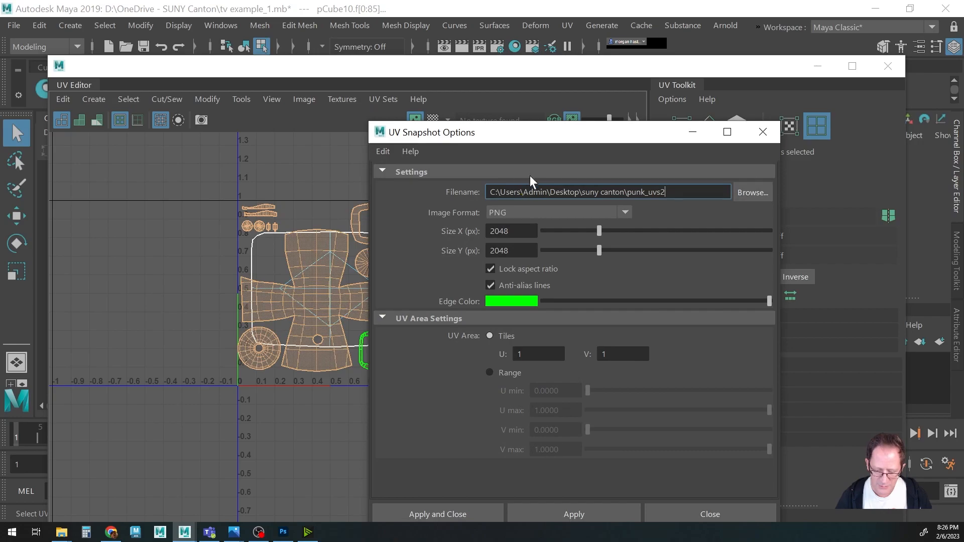
left_click(528, 210)
left_click(505, 333)
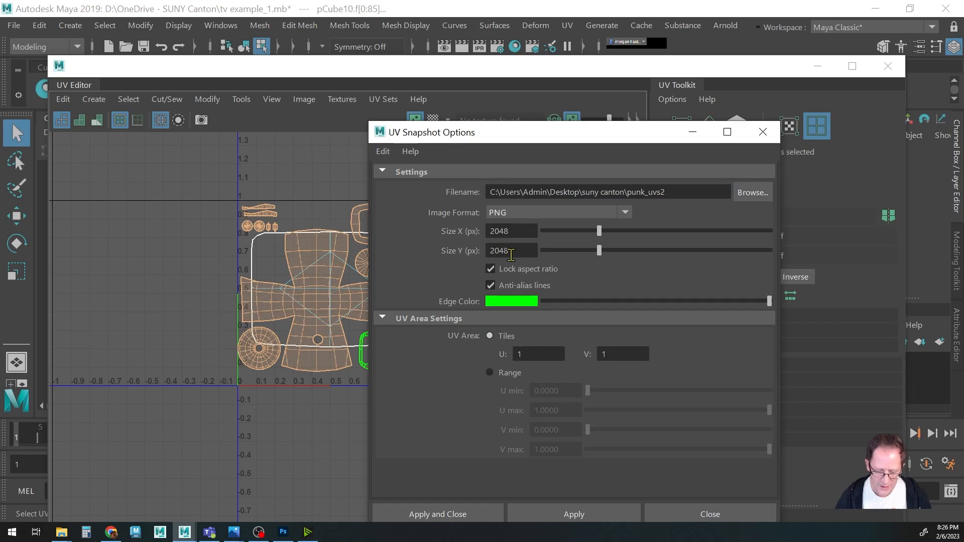
Inspect the snapshot's edge colour in the colour picker, switching it to RGB, 0 to 1 mode.
left_click(510, 300)
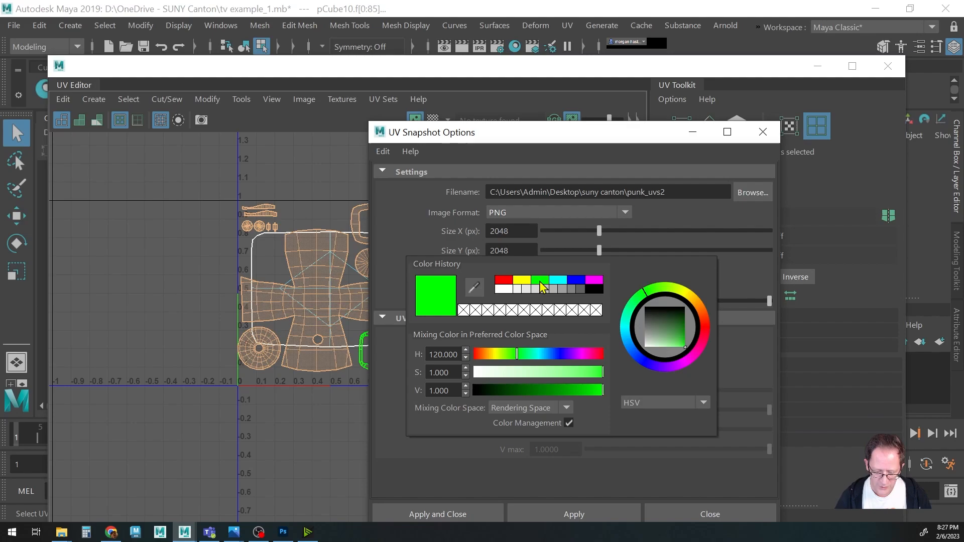
left_click(657, 404)
left_click(652, 415)
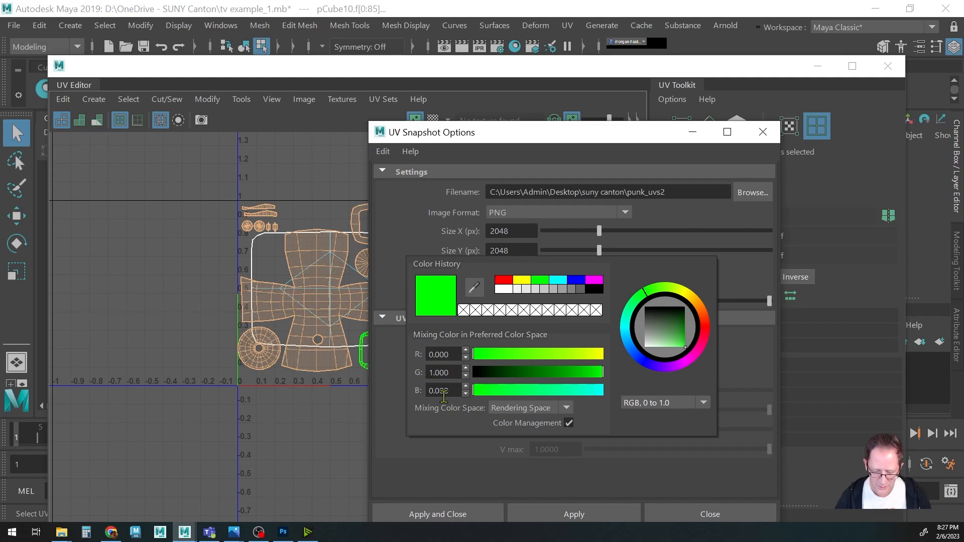
left_click(495, 298)
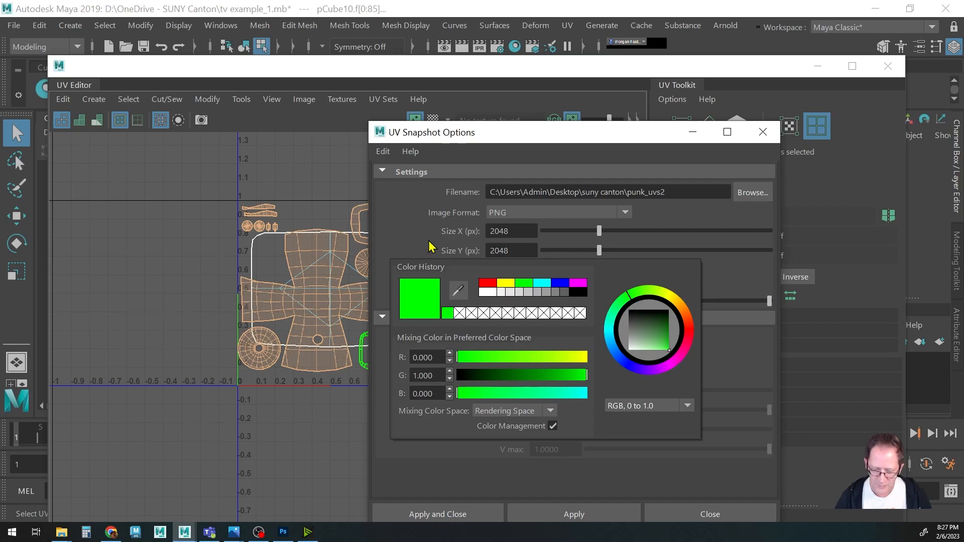
Browse for the snapshot output location and enter the file name TVuvs_1.
left_click(752, 192)
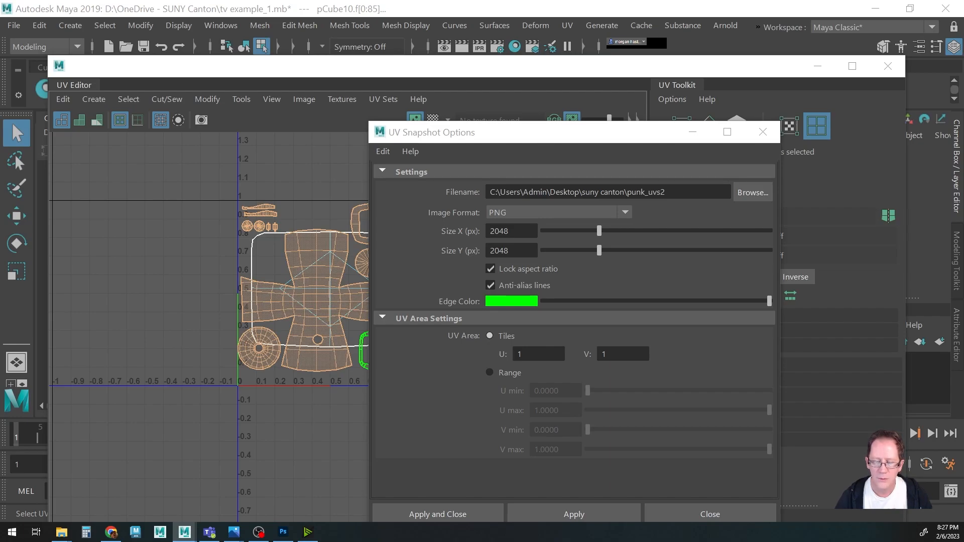
left_click(753, 192)
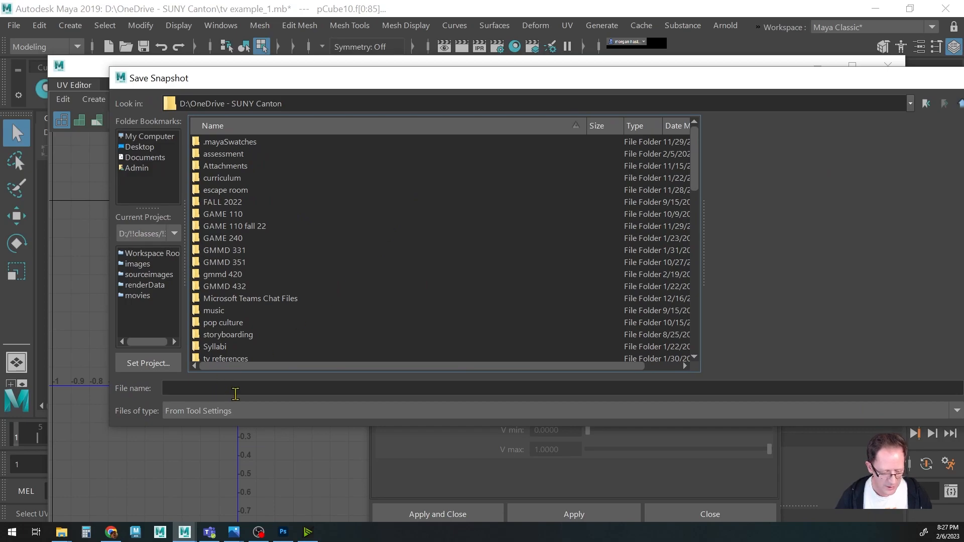
left_click(237, 390)
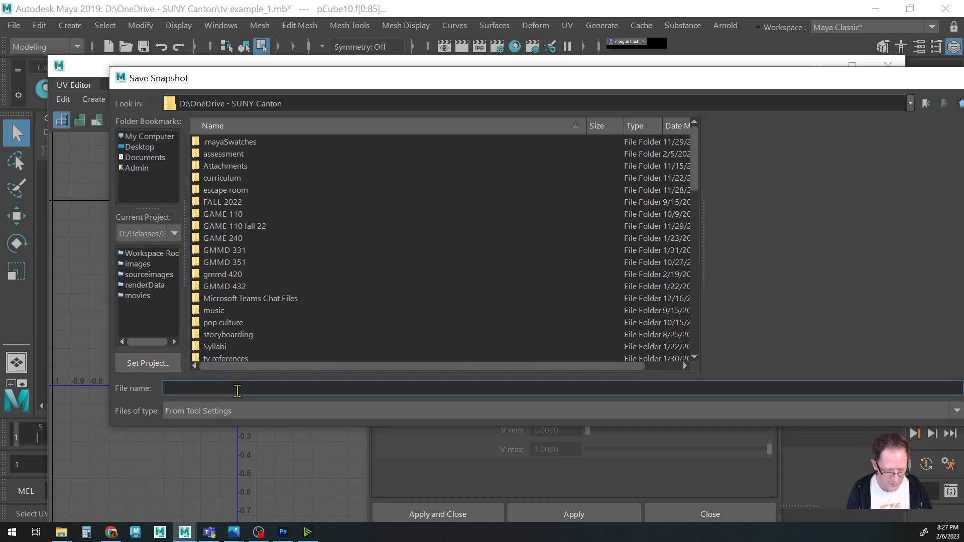
type("uv")
key("BackSpace")
key("BackSpace")
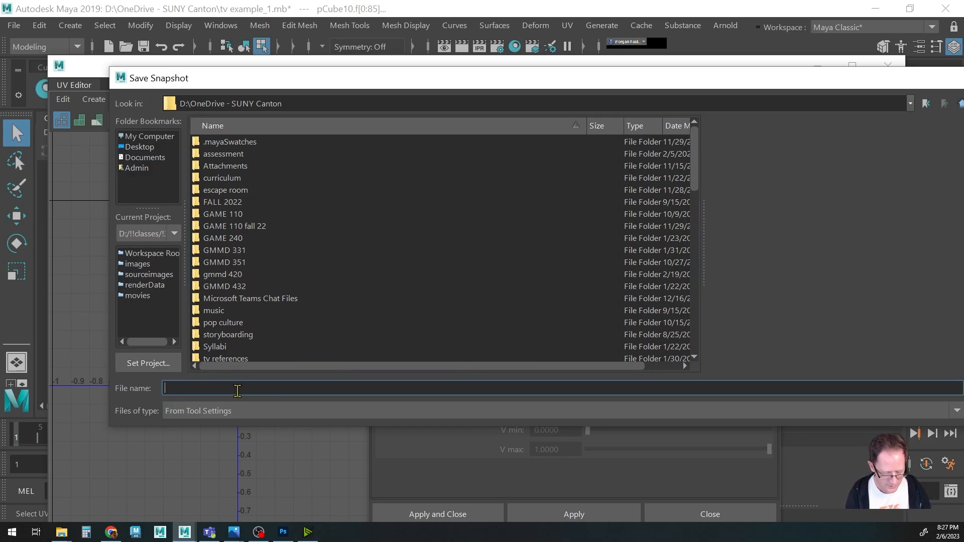
type("TVus")
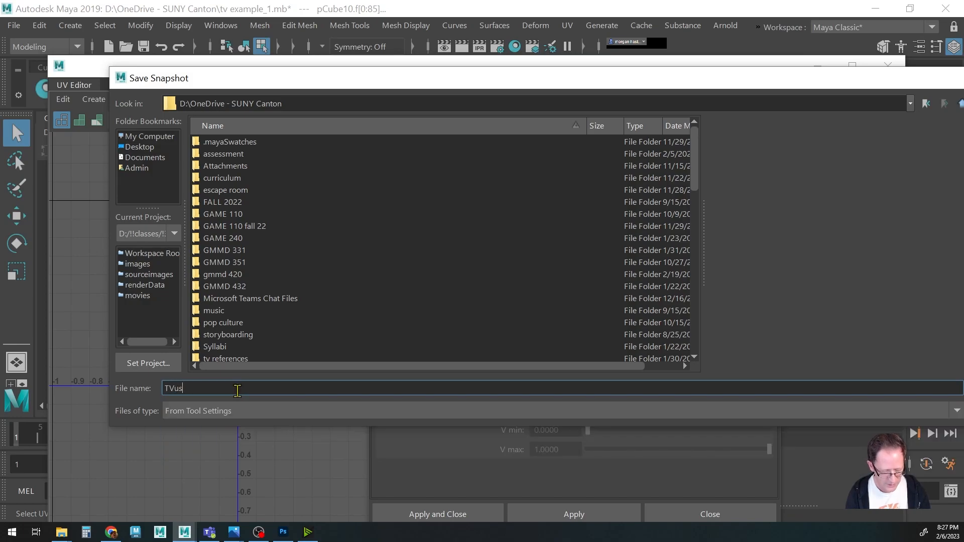
key("BackSpace")
type("v_")
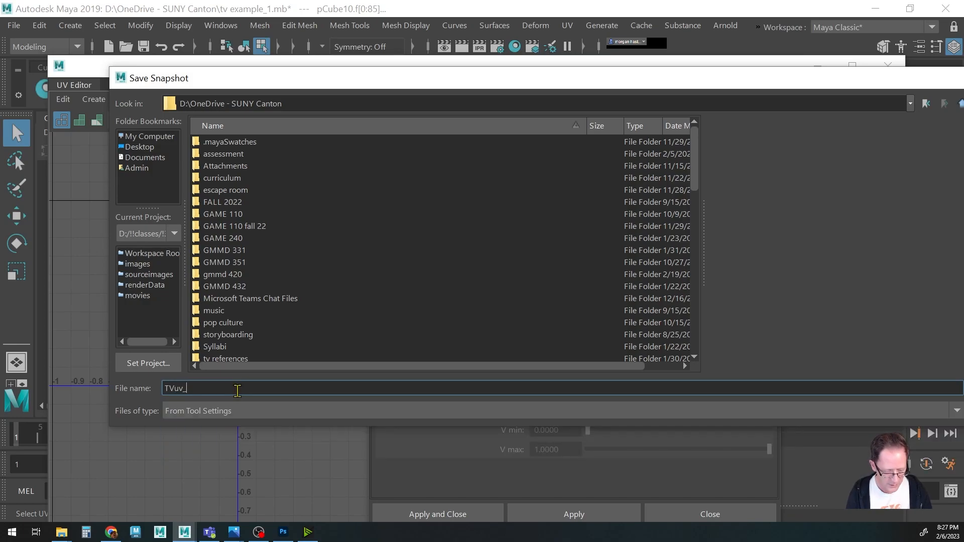
type("1")
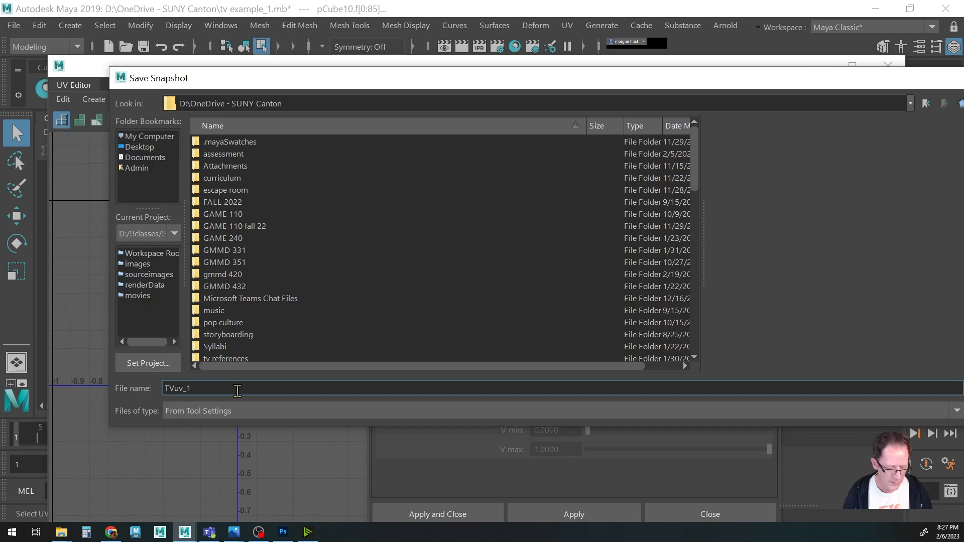
key("Left")
key("Left")
type("s")
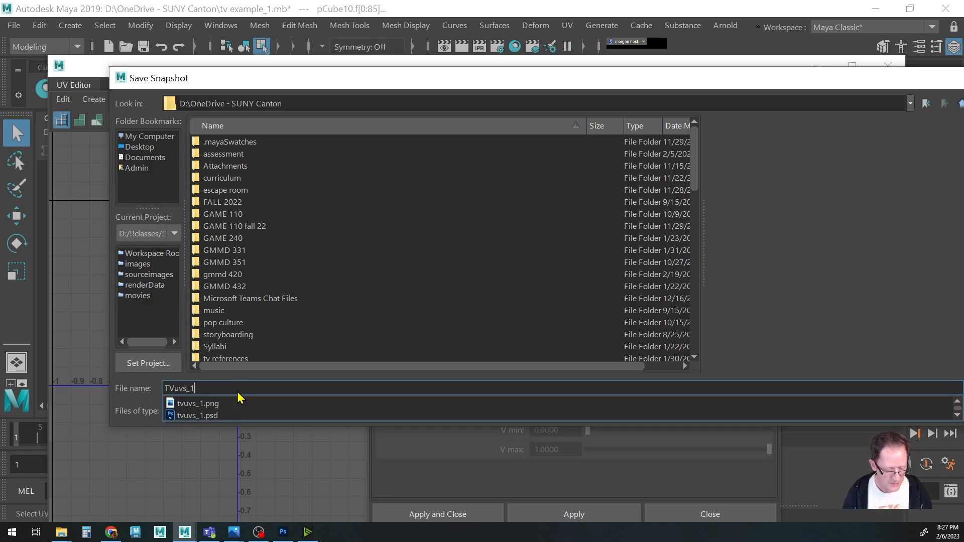
left_click(237, 390)
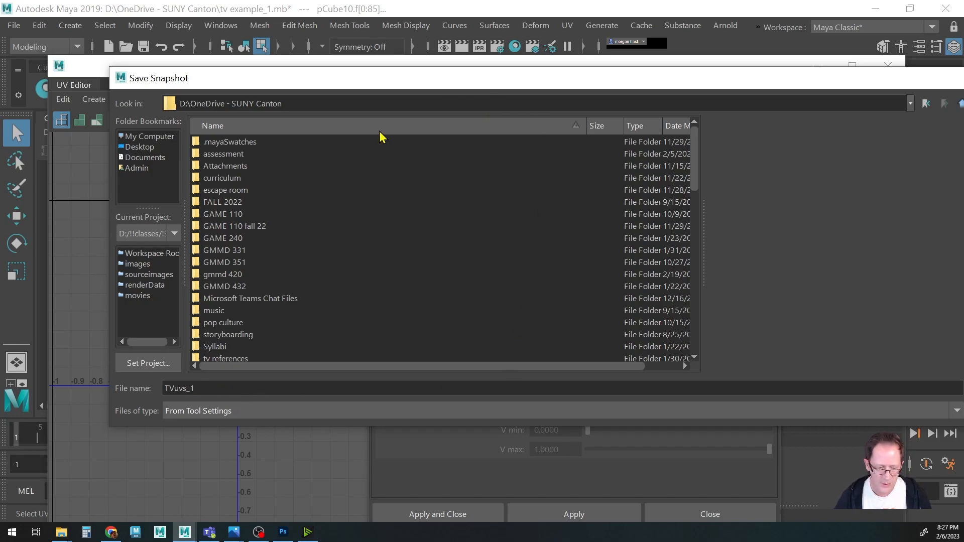
Save the file path and export the UV snapshot, choosing to overwrite the existing TVuvs_1.png.
left_click_drag(354, 88, 261, 85)
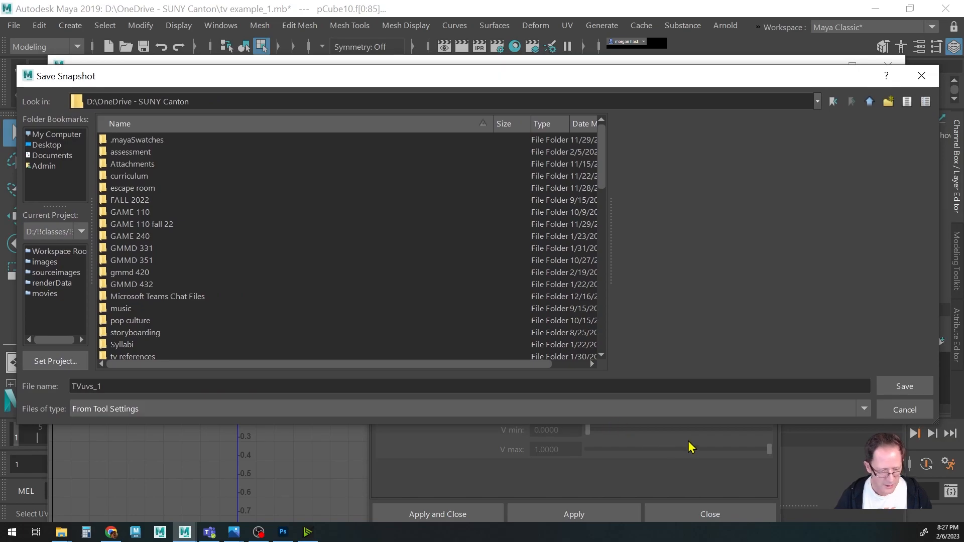
left_click(905, 387)
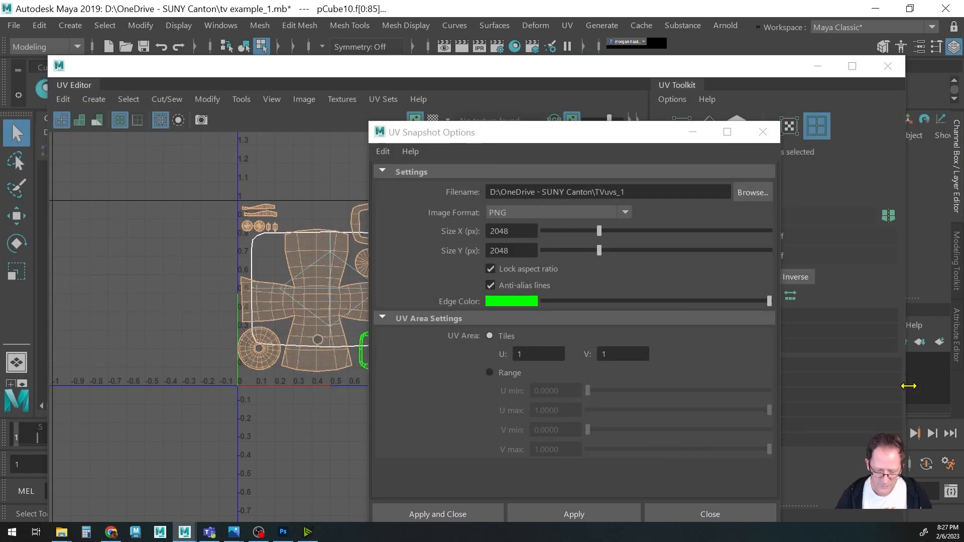
left_click(440, 512)
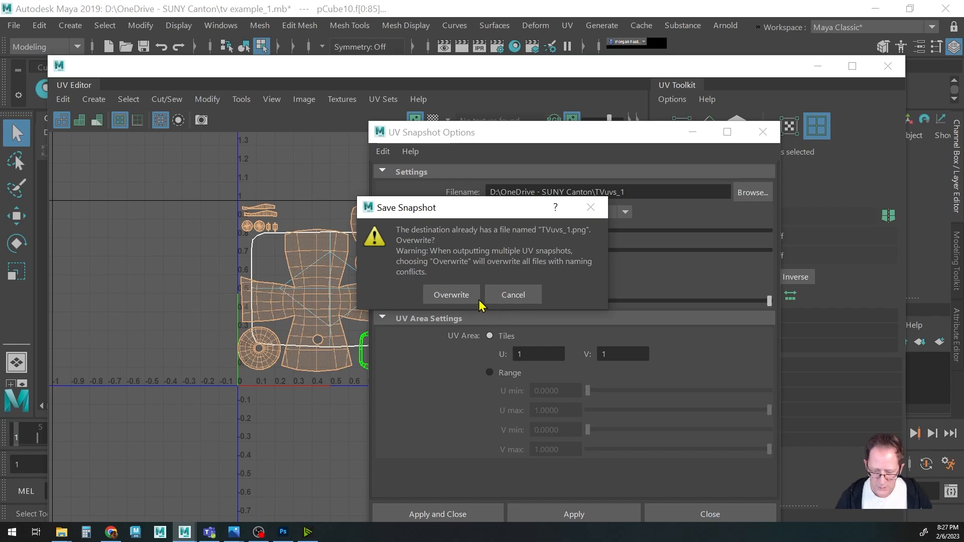
left_click(457, 296)
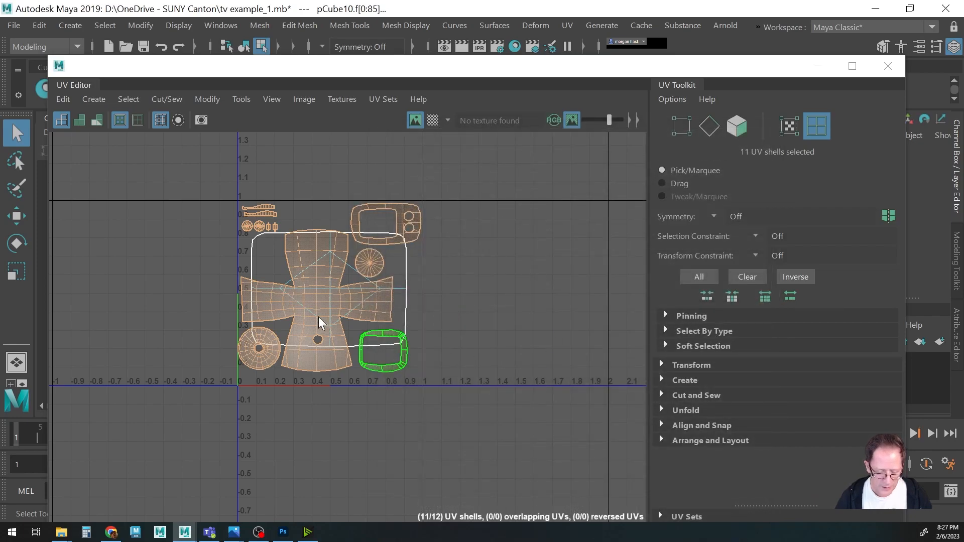
Select a single UV shell and open the UV Snapshot options.
left_click(251, 255)
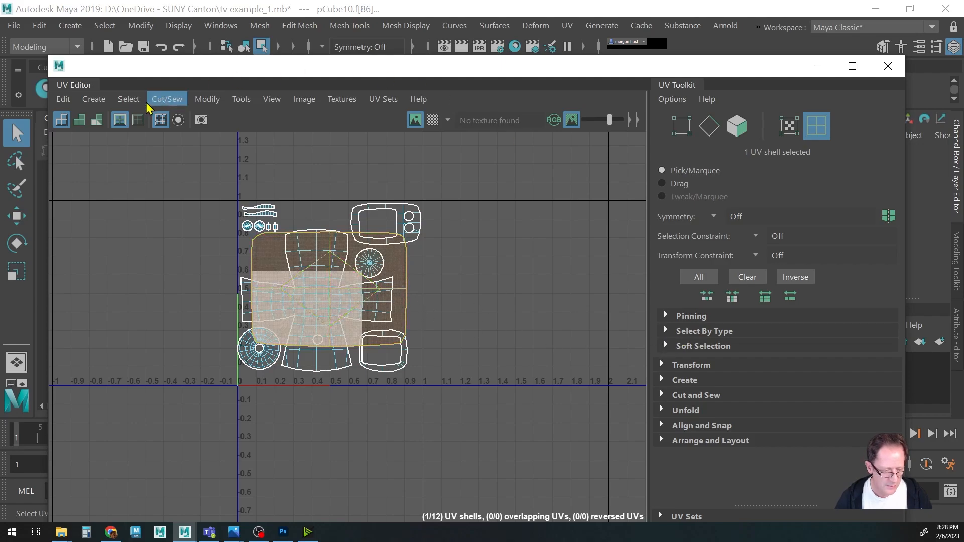
left_click(304, 99)
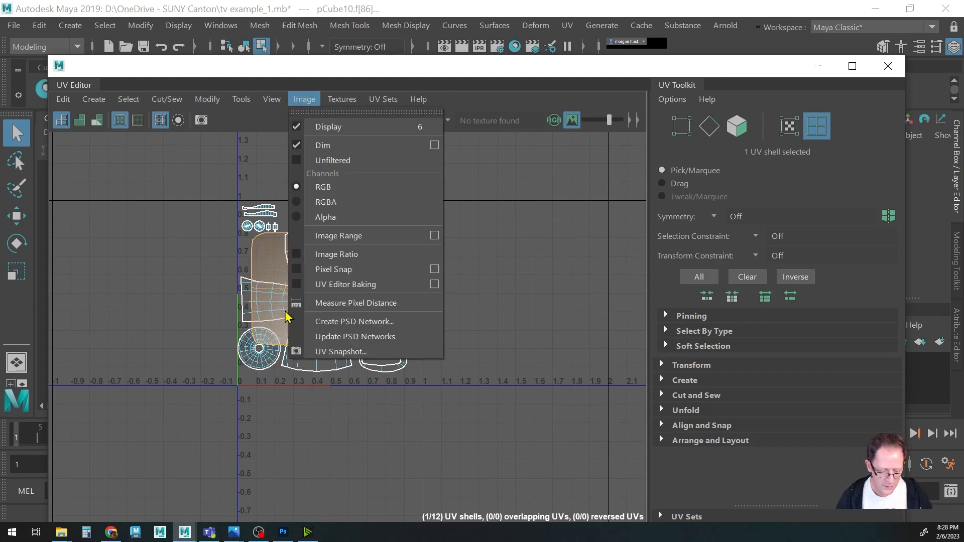
left_click(329, 350)
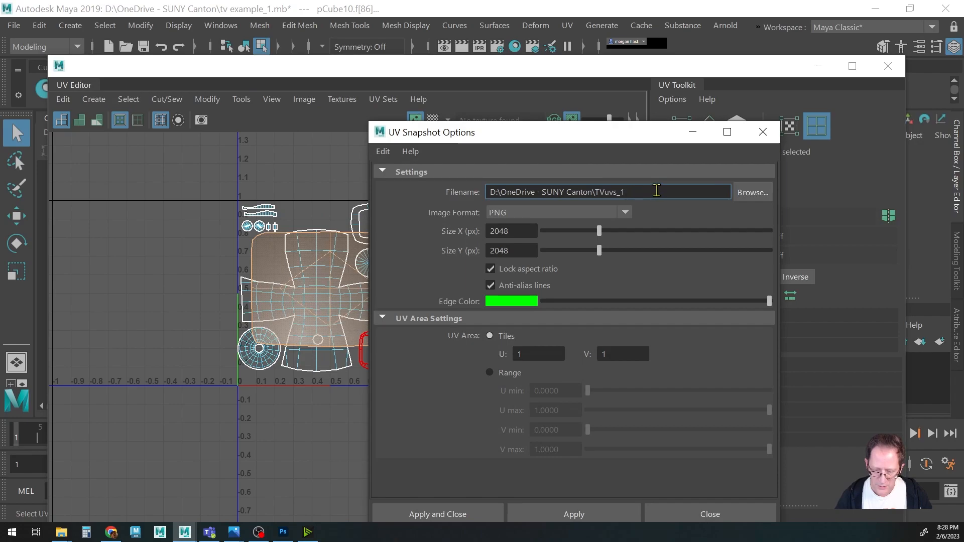
Browse for the snapshot location, save the UV snapshot as TVuvs_2, and close the UV Editor.
left_click(749, 194)
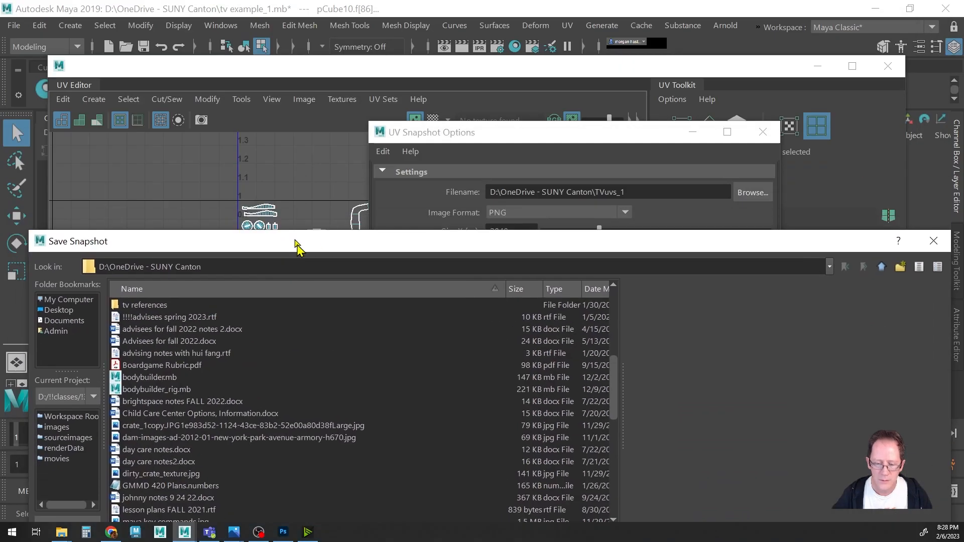
left_click_drag(297, 243, 390, 104)
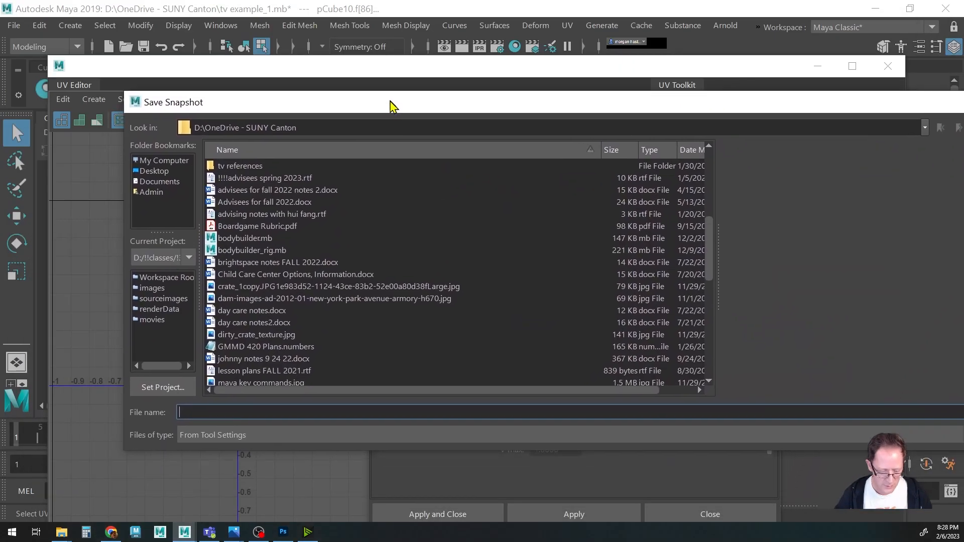
scroll(416, 256, "down", 10)
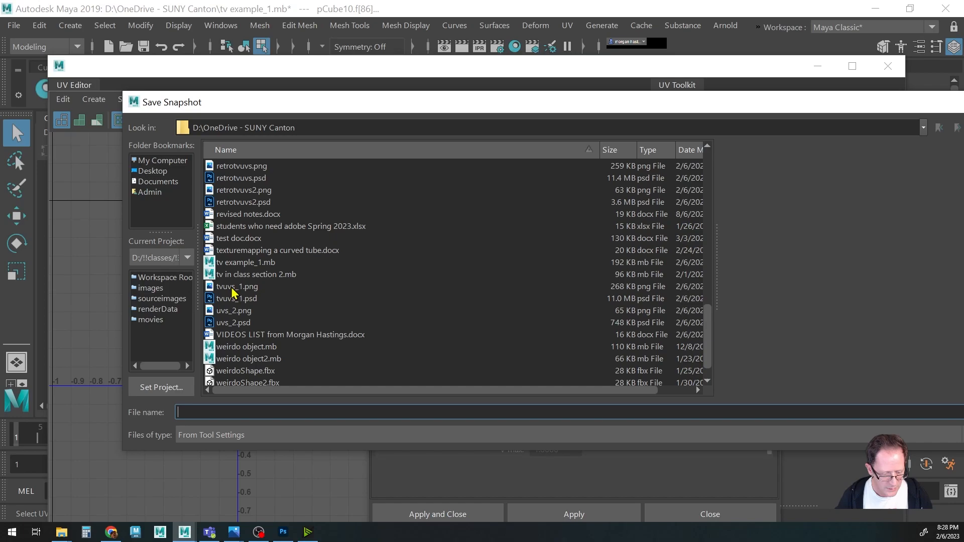
left_click(243, 412)
type("tv")
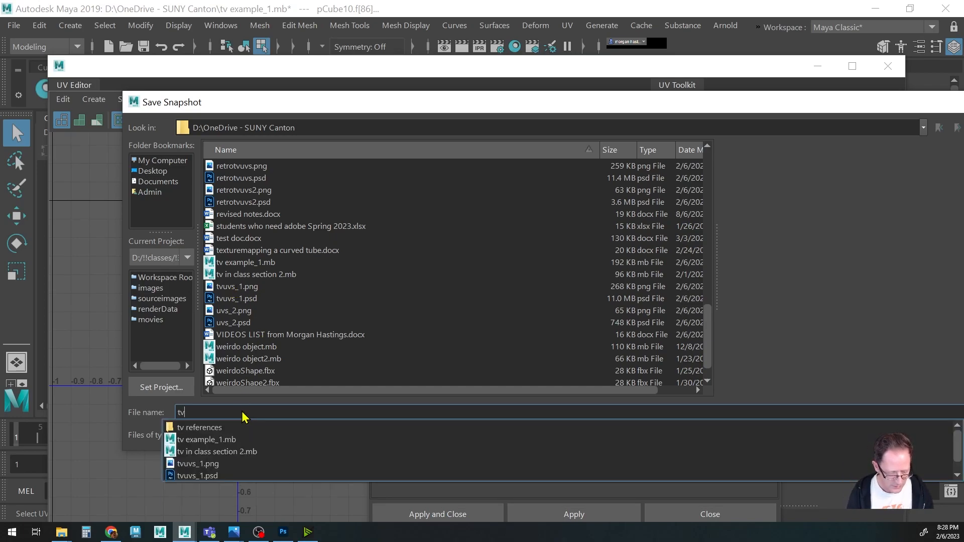
key("BackSpace")
key("BackSpace")
type("TVus")
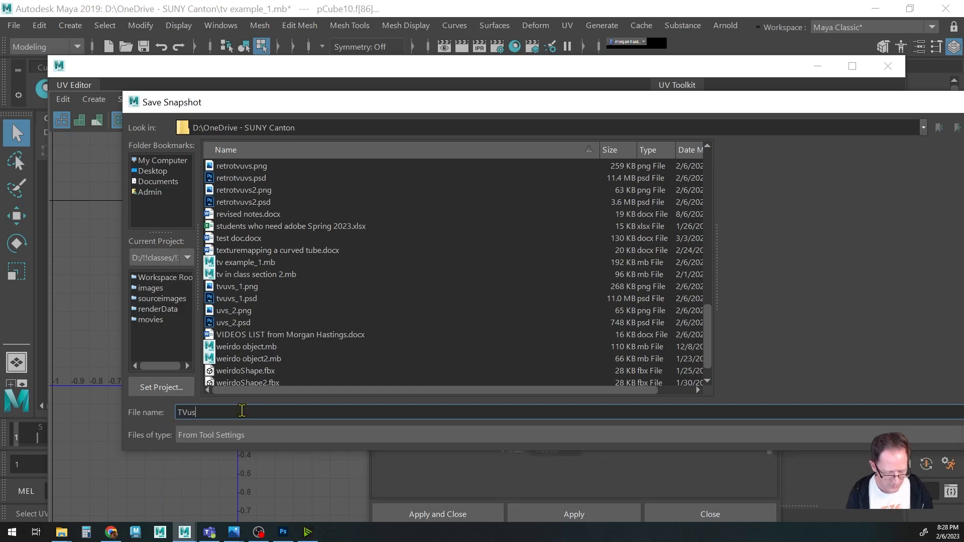
key("BackSpace")
type("vs_2")
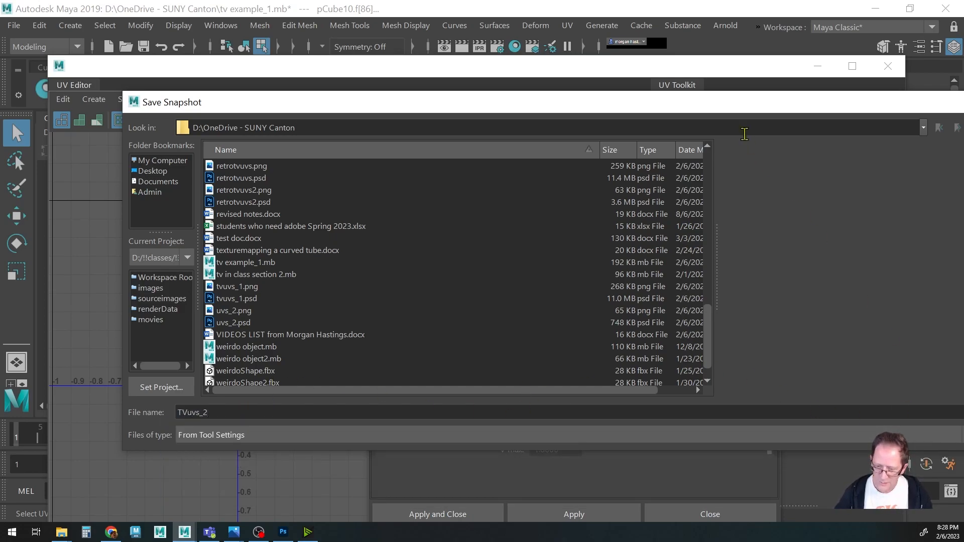
left_click_drag(738, 103, 500, 112)
left_click(784, 421)
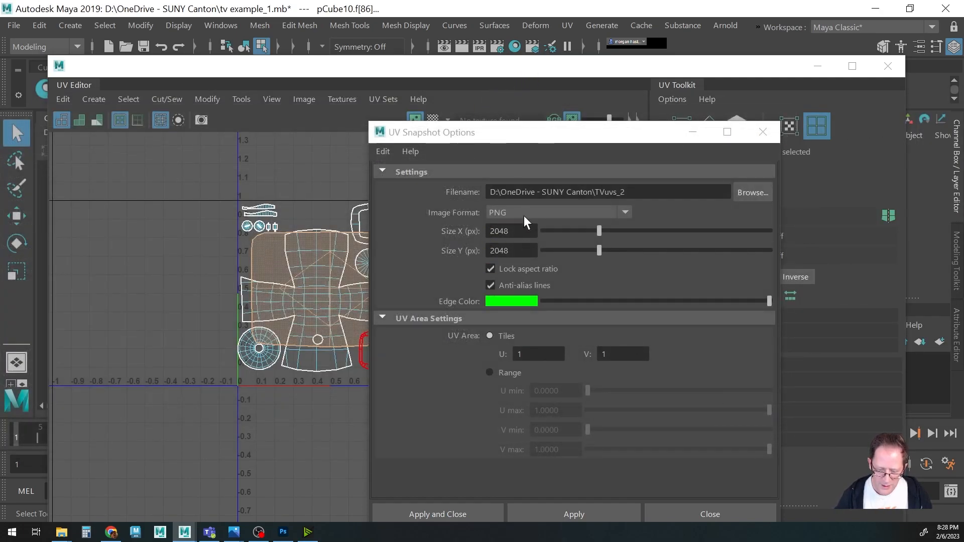
left_click(470, 512)
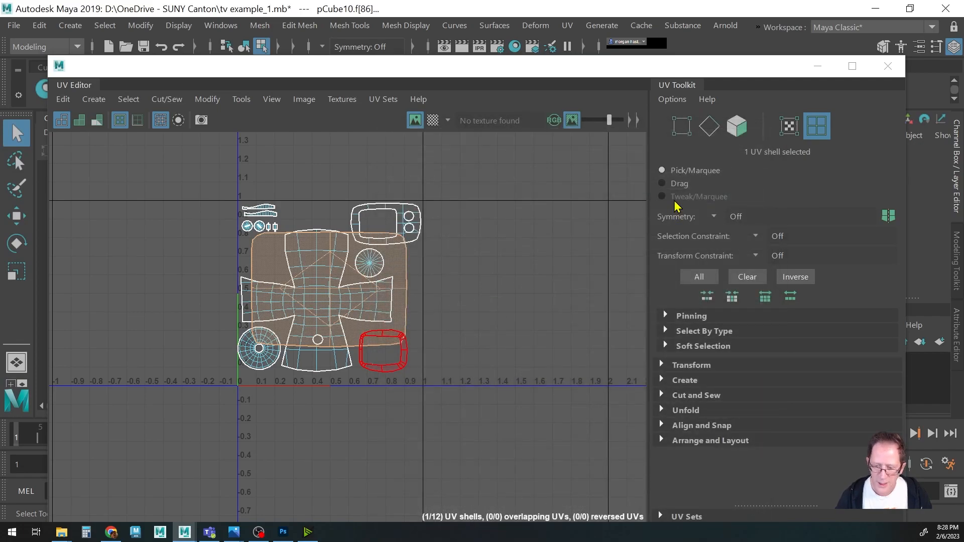
left_click(885, 66)
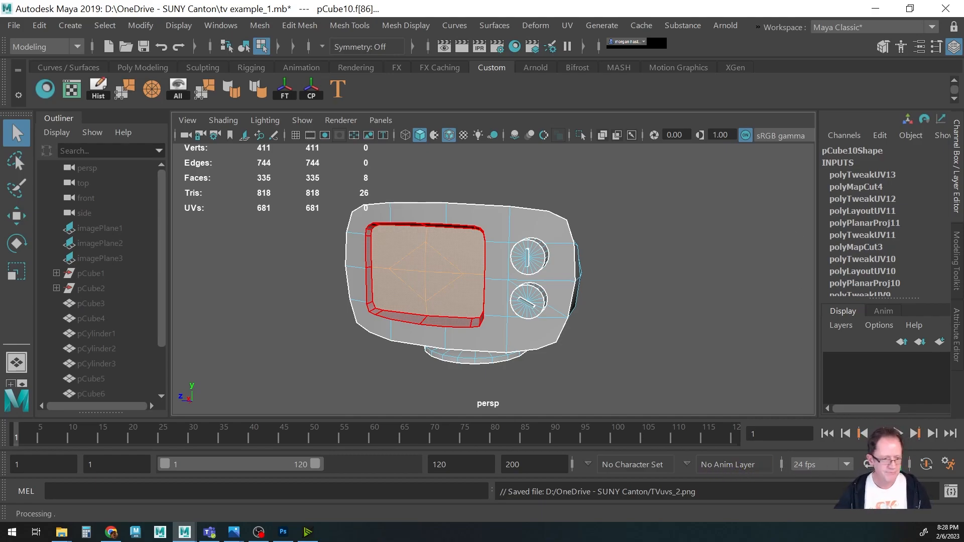
Switch to Photoshop and open both tvuvs_1.png and TVuvs_2.png.
key("alt+Tab")
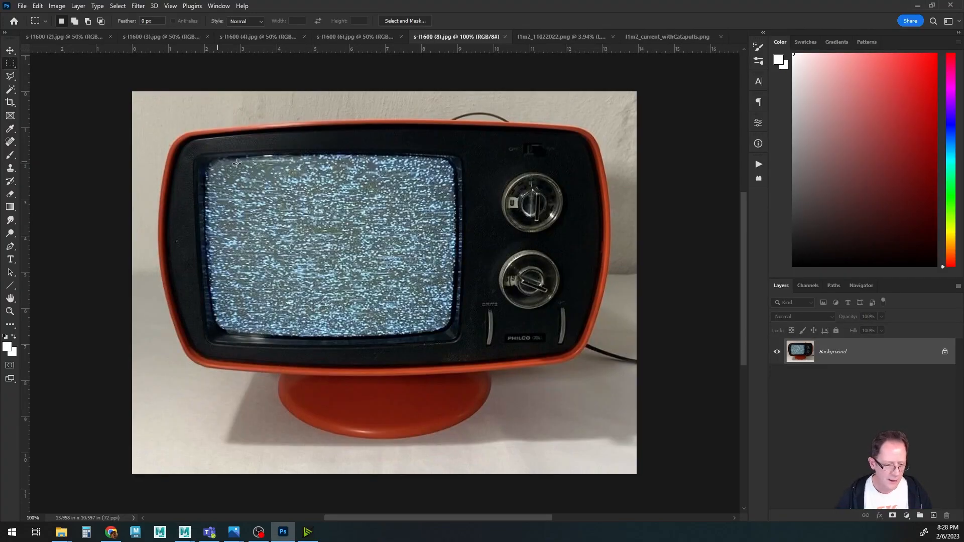
left_click(22, 6)
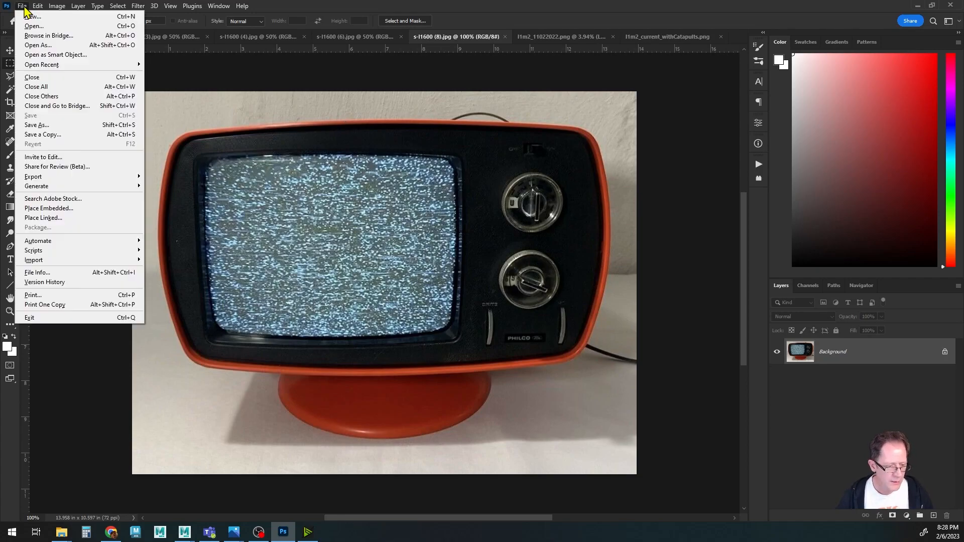
left_click(32, 27)
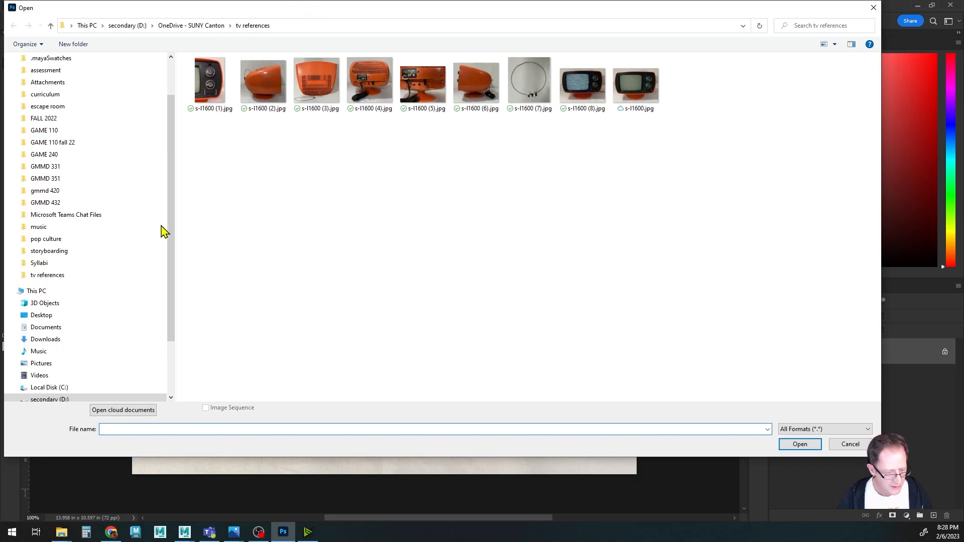
scroll(90, 100, "up", 2)
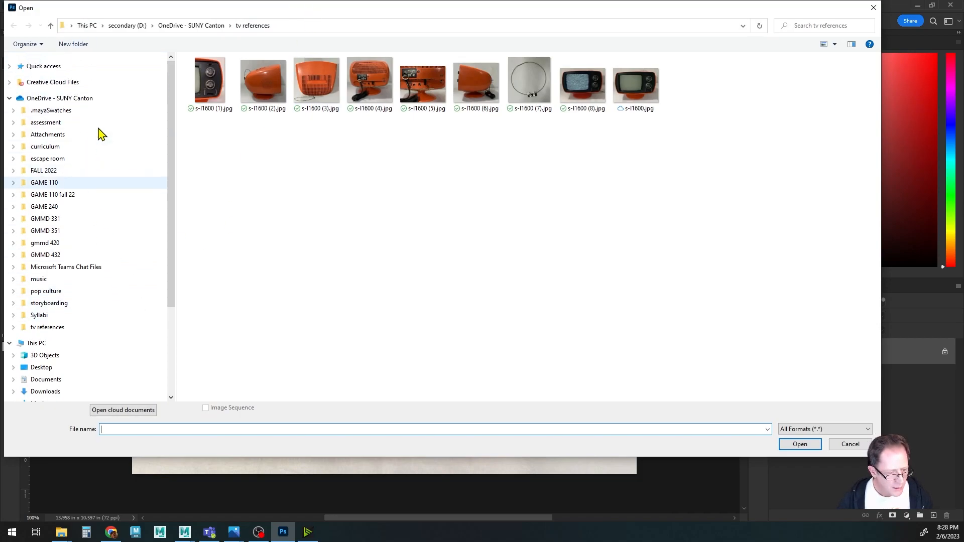
left_click(82, 101)
scroll(311, 281, "down", 10)
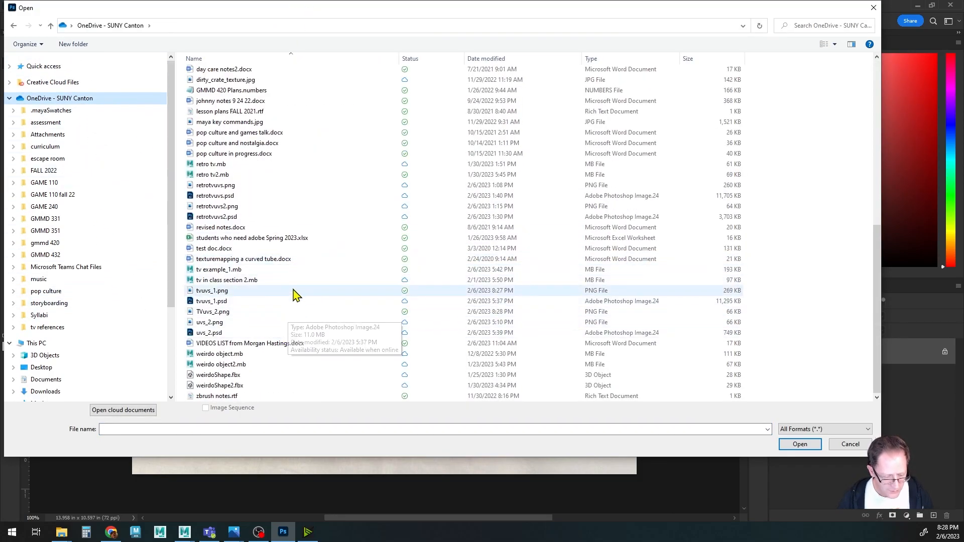
left_click(223, 297)
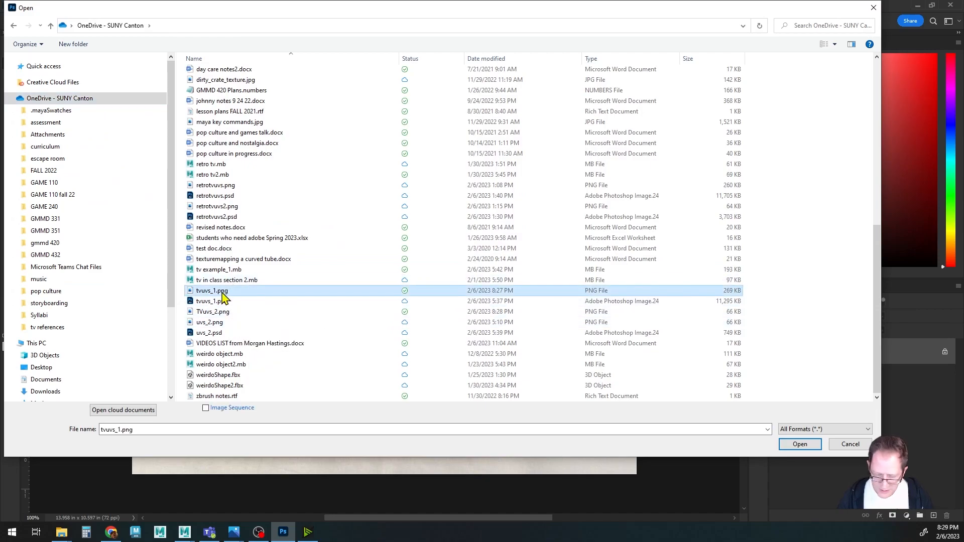
left_click(216, 323, "ctrl")
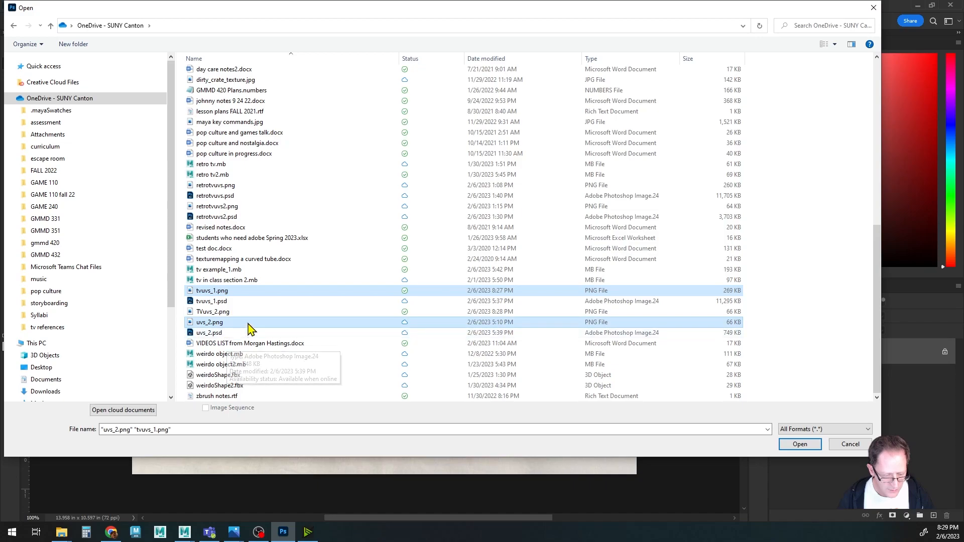
left_click(219, 312, "ctrl")
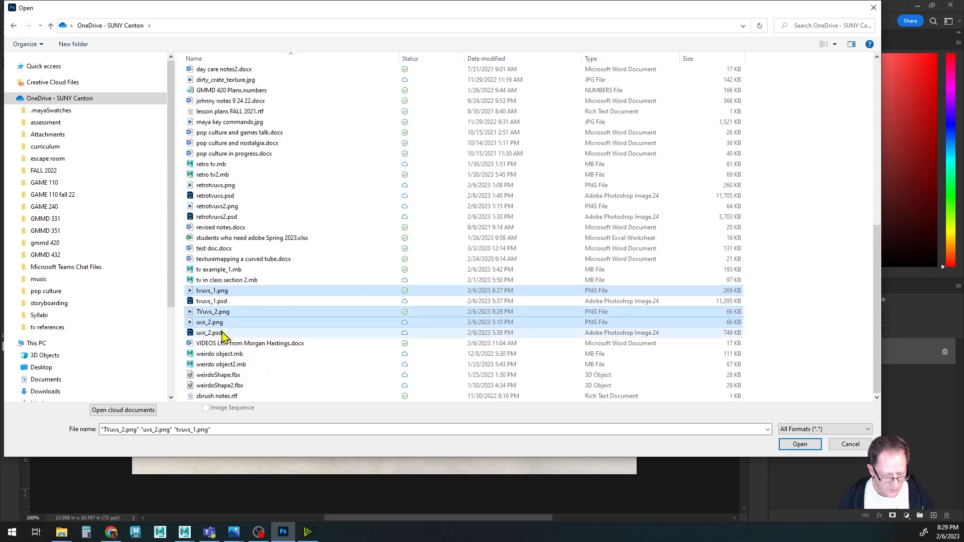
left_click(221, 323, "ctrl")
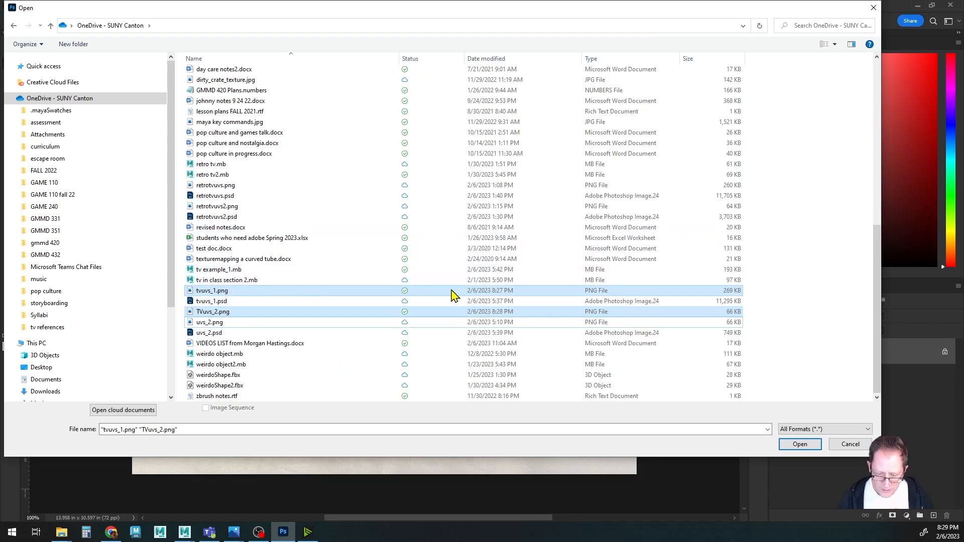
left_click(805, 445)
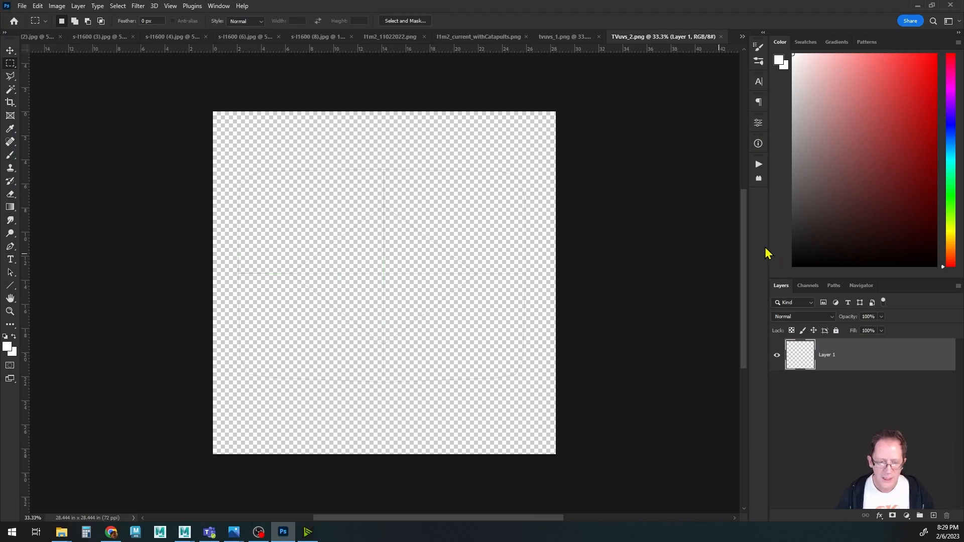
Switch to the tvuvs_1.png document and choose the Polygonal Lasso tool.
left_click(560, 37)
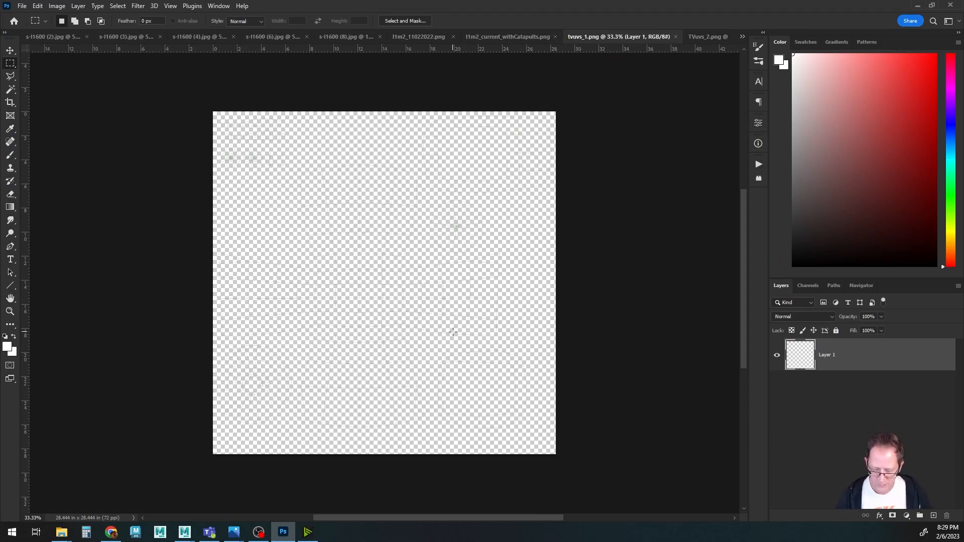
scroll(453, 332, "up", 10, "alt")
scroll(435, 346, "down", 12, "alt")
scroll(434, 347, "up", 4, "alt")
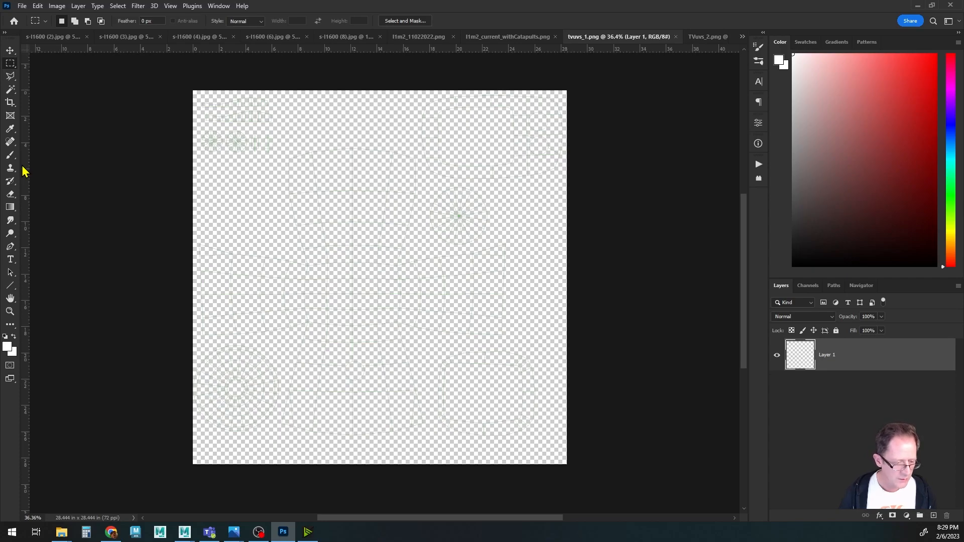
left_click(11, 80)
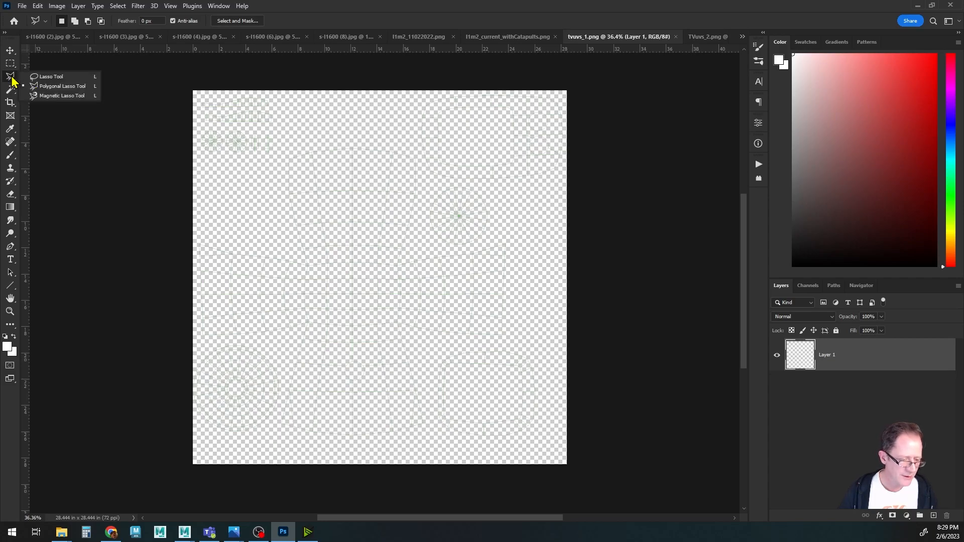
left_click(45, 86)
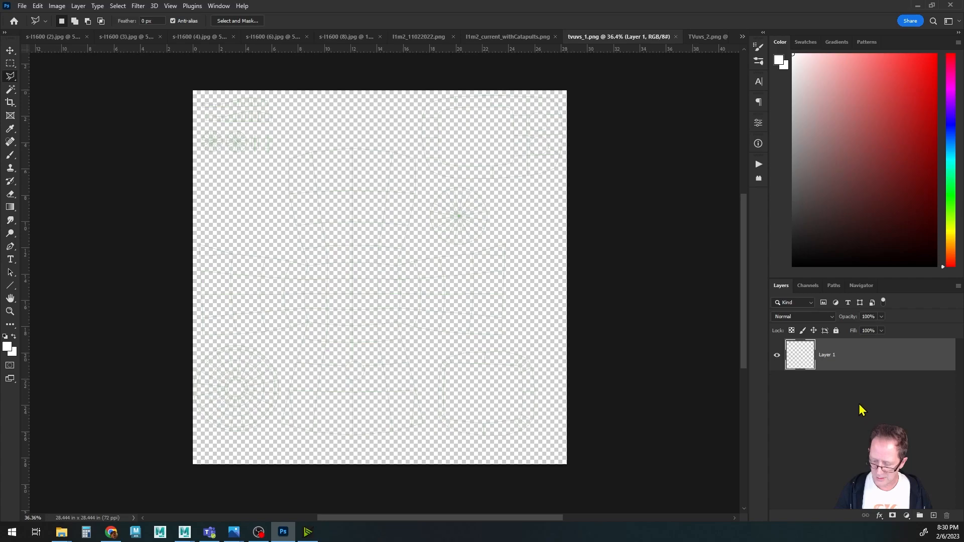
Rename the snapshot layer to UVs.
double_click(827, 355)
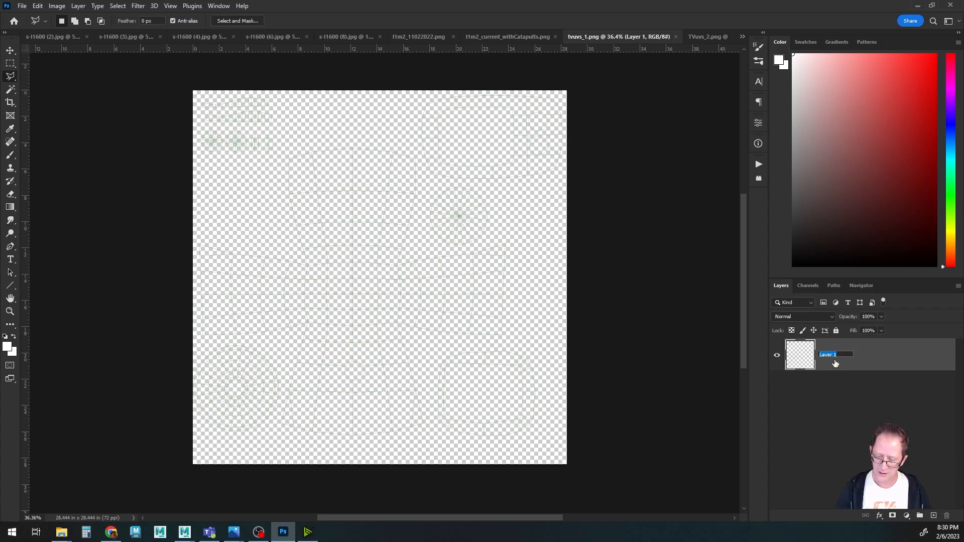
type("UV")
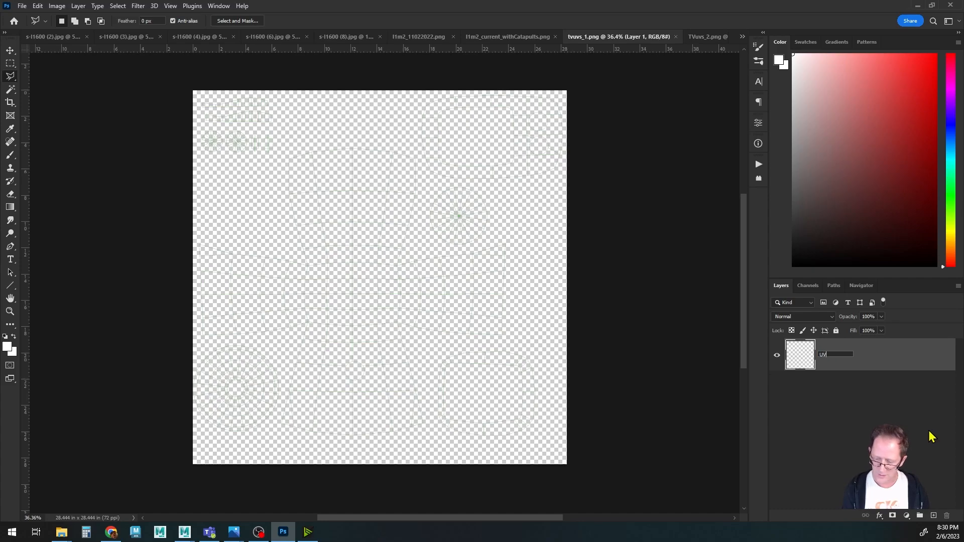
type("s")
key("Return")
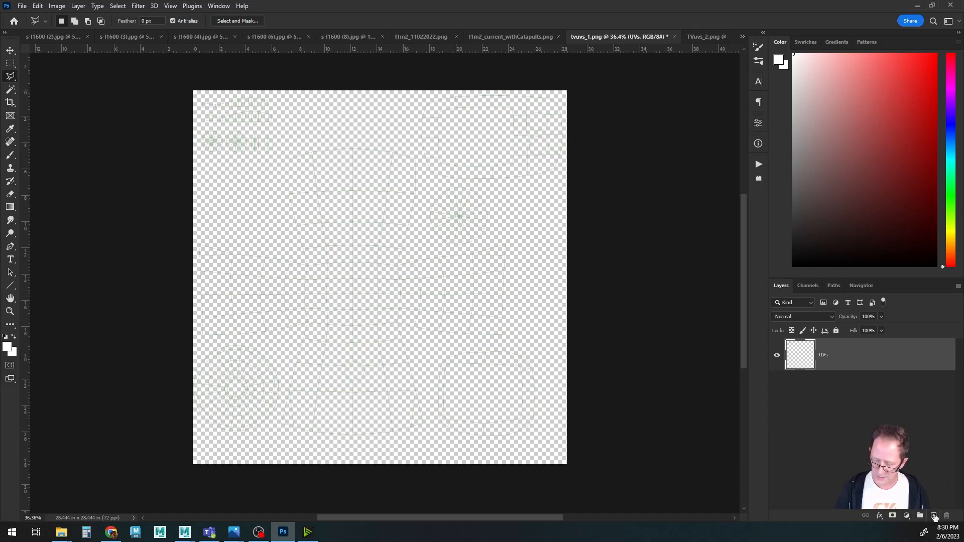
Add a new layer beneath the UVs layer and name it background.
left_click(933, 515)
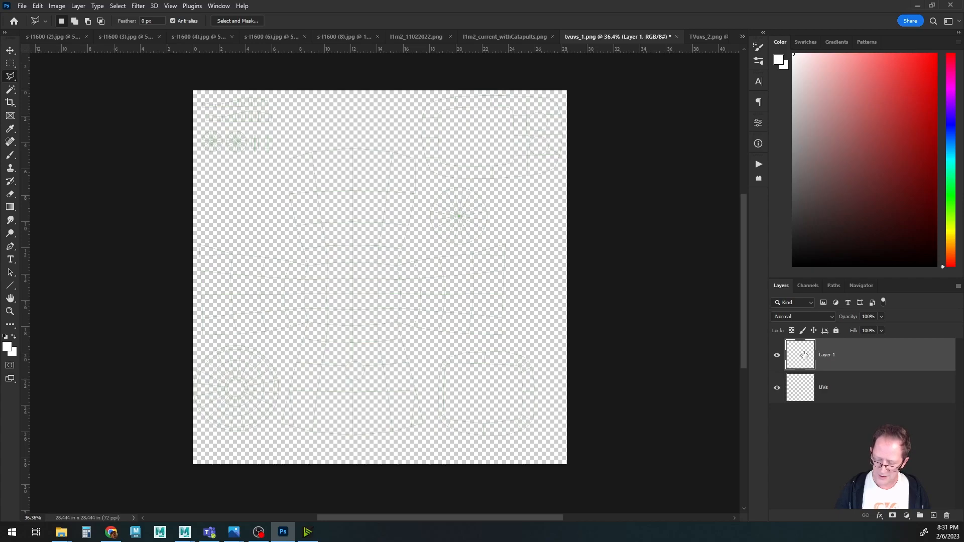
left_click_drag(804, 355, 804, 403)
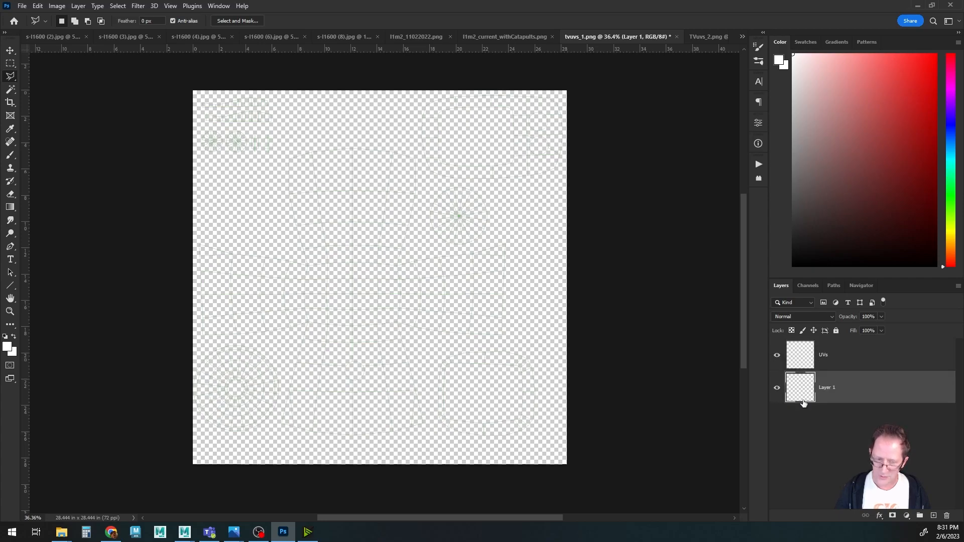
double_click(827, 388)
type("background")
key("Return")
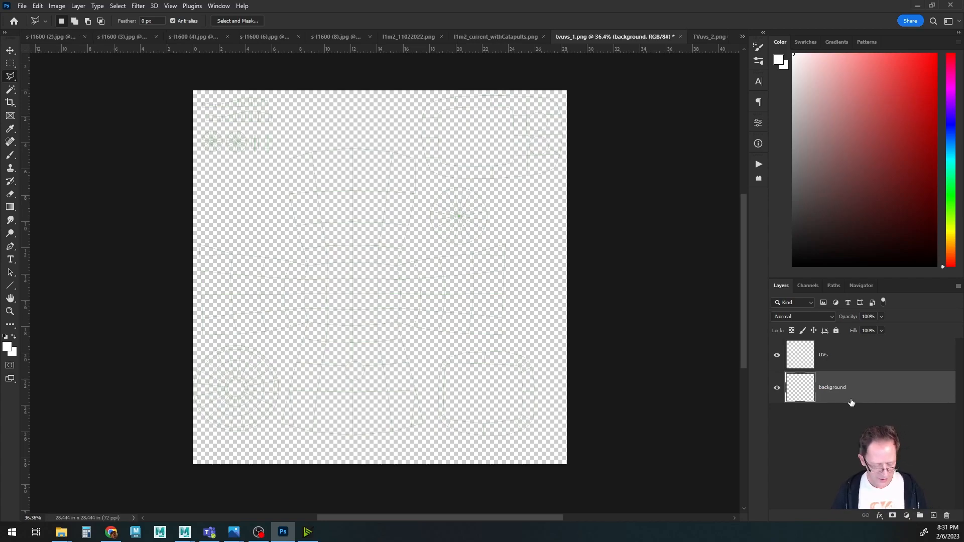
Fill the background layer of tvuvs_1.png with black.
left_click(40, 8)
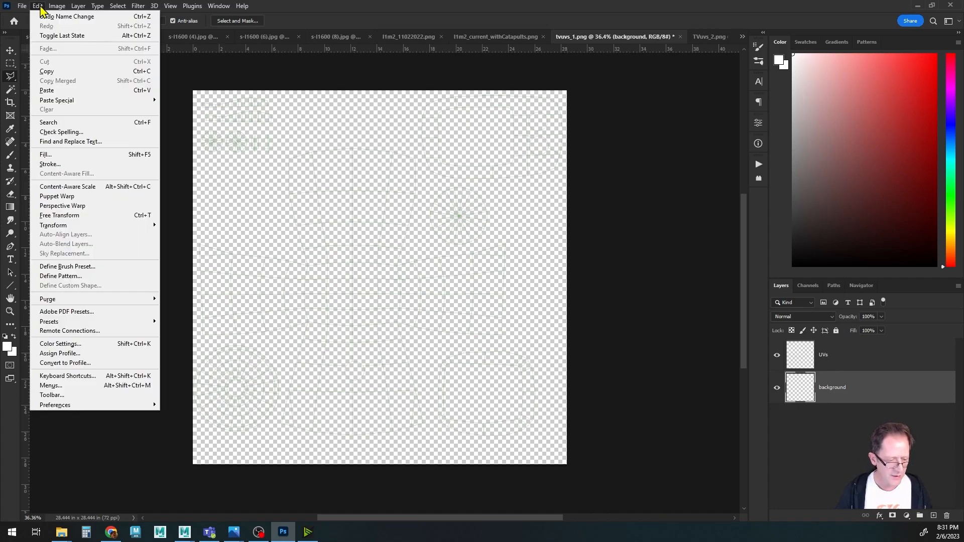
left_click(50, 156)
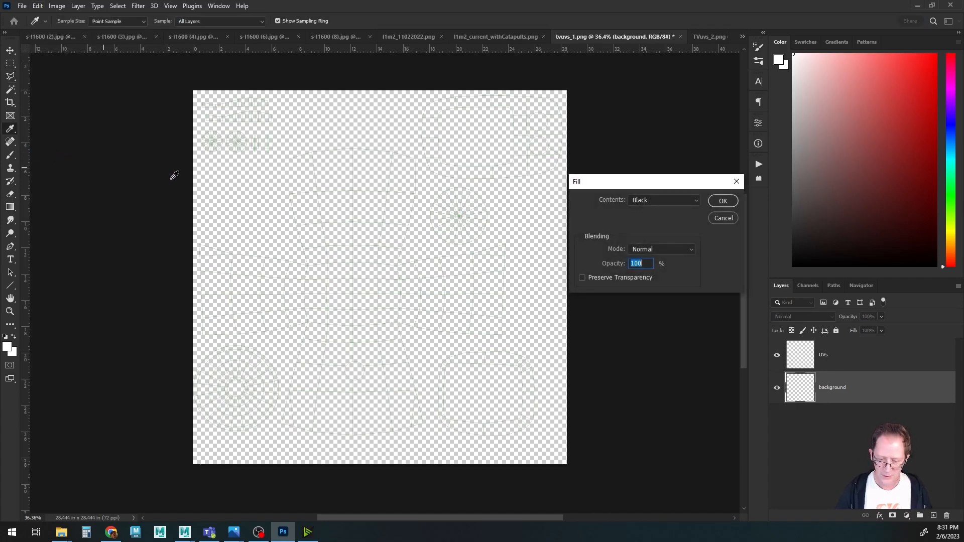
left_click(643, 201)
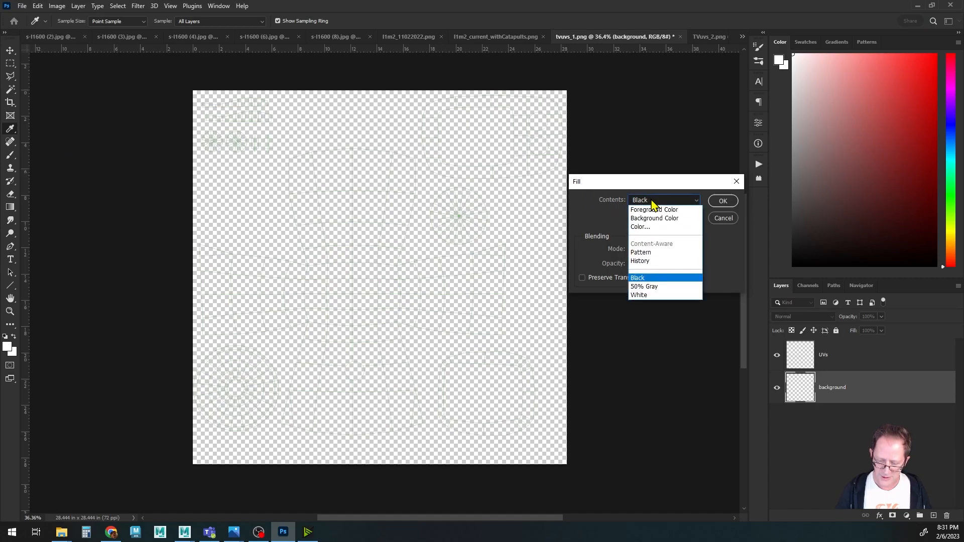
left_click(650, 279)
left_click(721, 201)
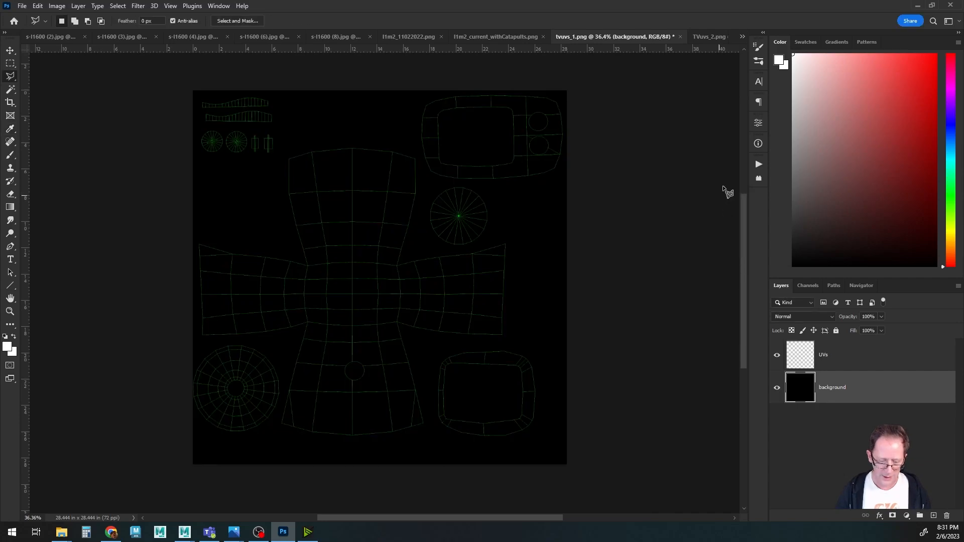
scroll(428, 290, "up", 4, "alt")
scroll(427, 290, "down", 2, "alt")
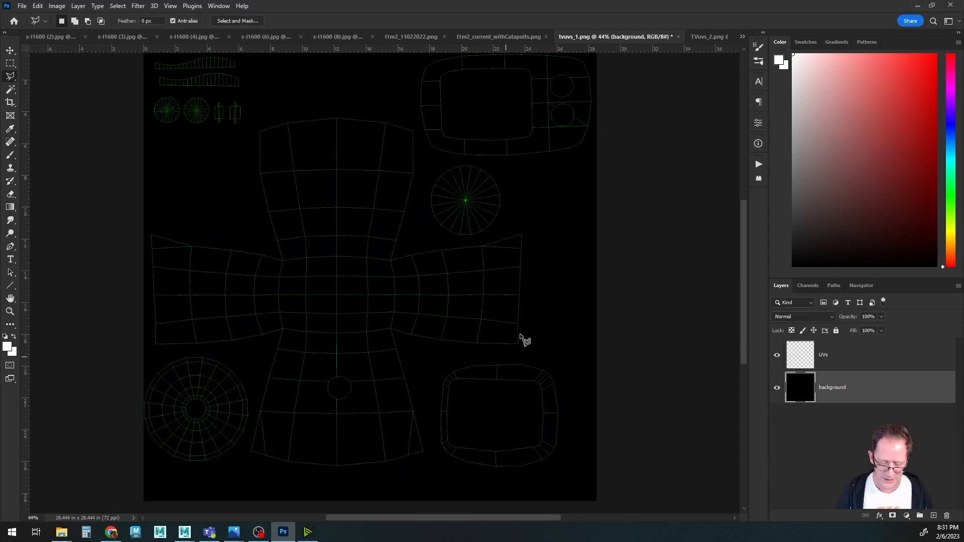
Switch to TVuvs_2.png and rename its snapshot layer to UVs.
left_click(705, 39)
double_click(828, 355)
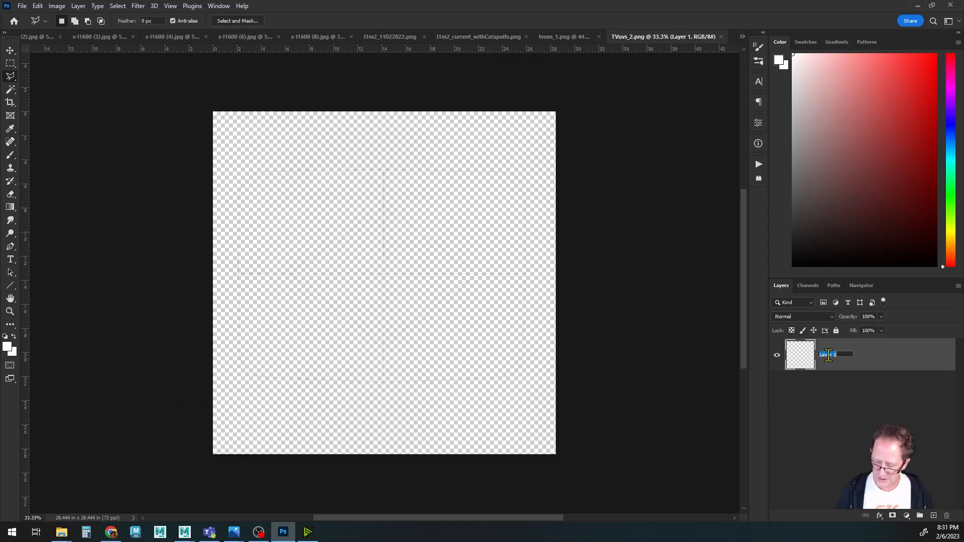
type("UVs")
key("Return")
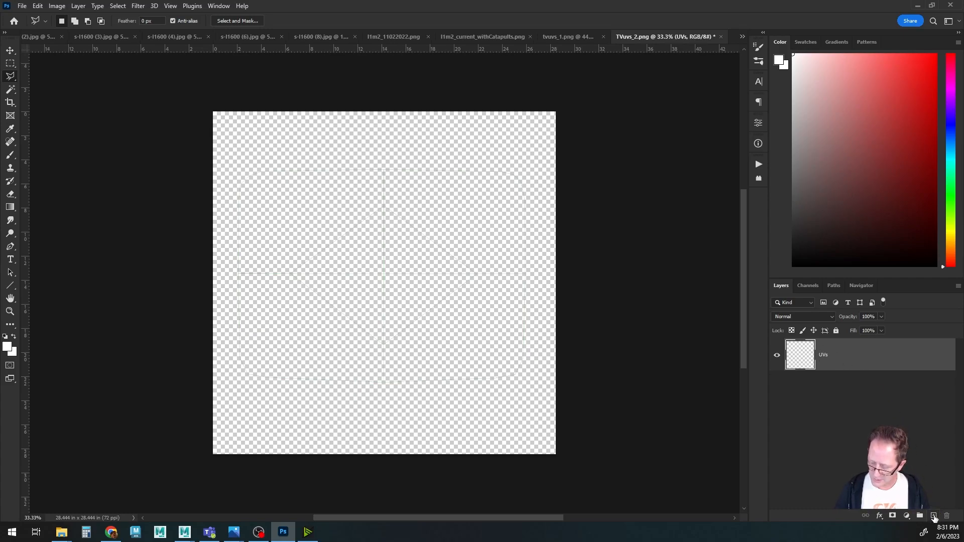
Add a new layer beneath the UVs layer and name it background.
left_click(934, 517)
left_click_drag(802, 359, 821, 399)
type("background")
key("Return")
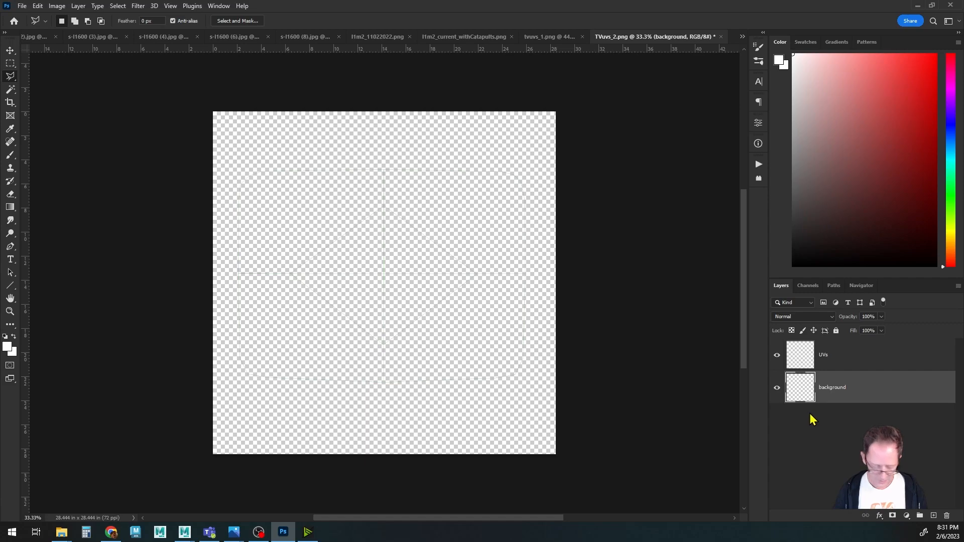
Fill the new background layer with black and switch to the Lasso tool.
key("shift+BackSpace")
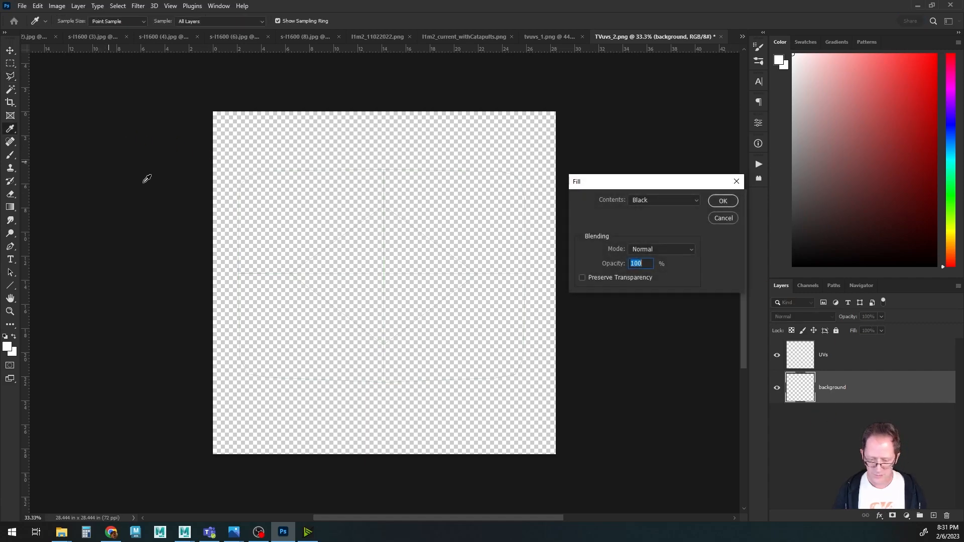
left_click(728, 205)
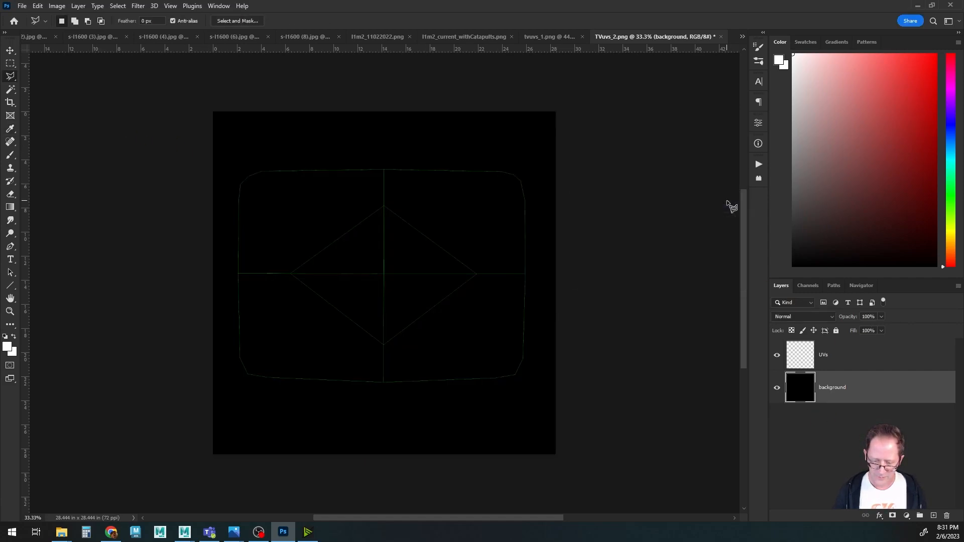
key("l")
scroll(462, 290, "up", 3, "alt")
scroll(463, 289, "down", 2, "alt")
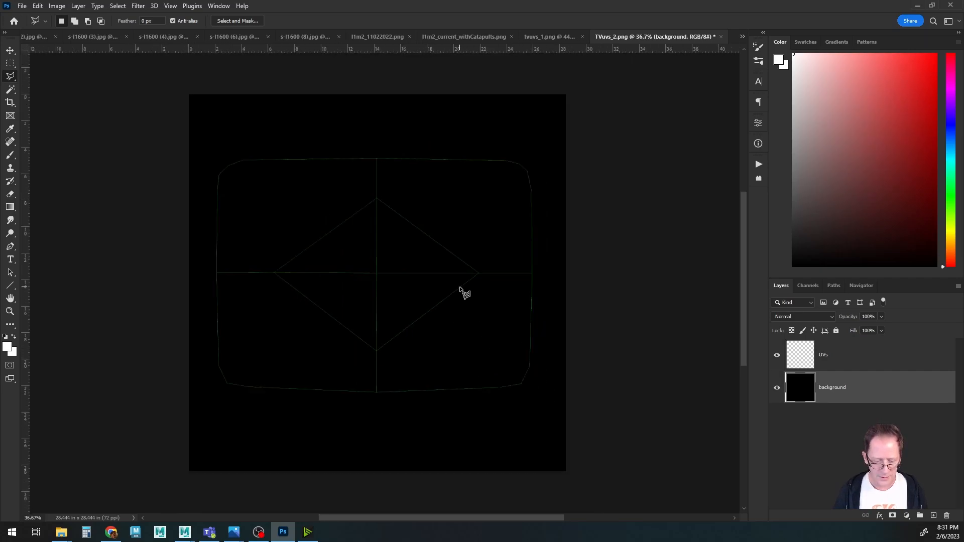
Save the tvuvs_1 document as a Photoshop file named tvuvs_1b.psd instead of replacing tvuvs_1.psd.
left_click(547, 38)
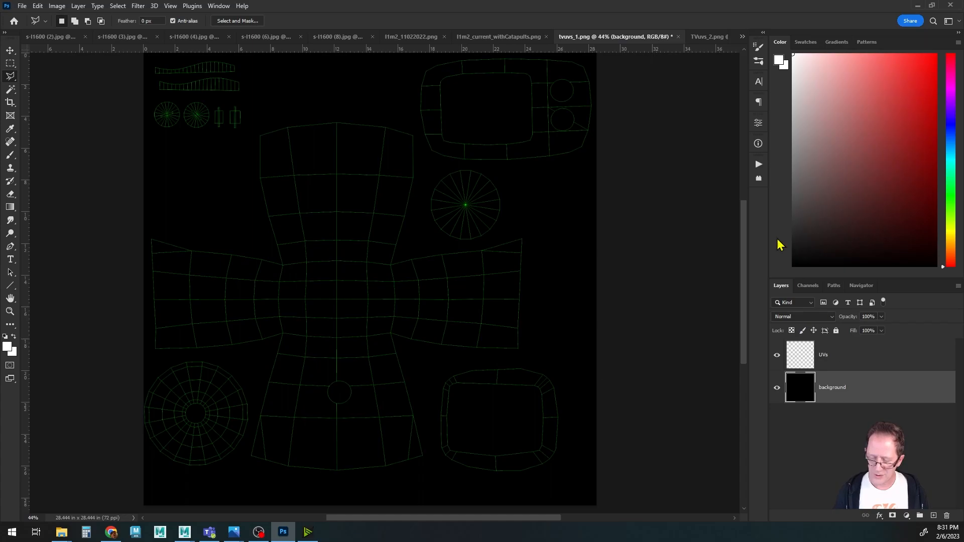
key("ctrl+shift+s")
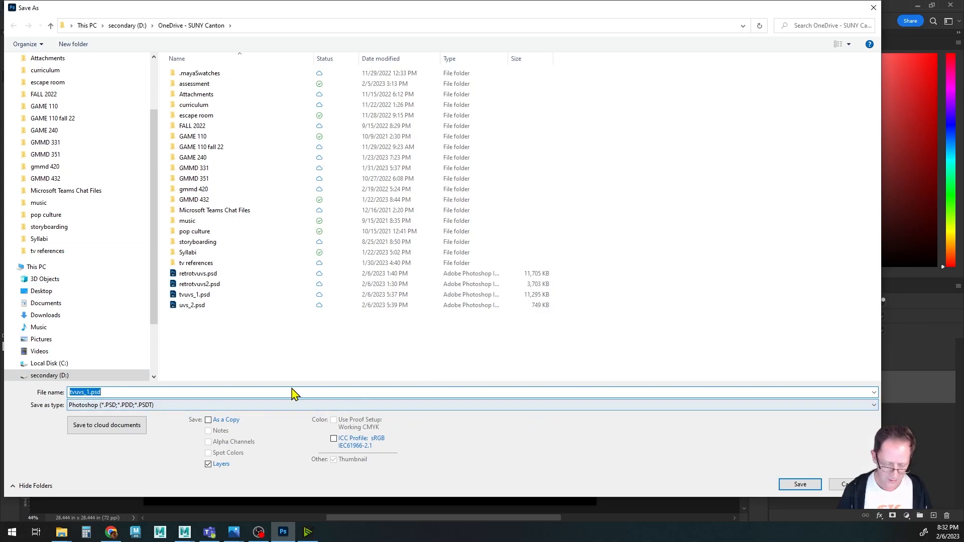
left_click(799, 486)
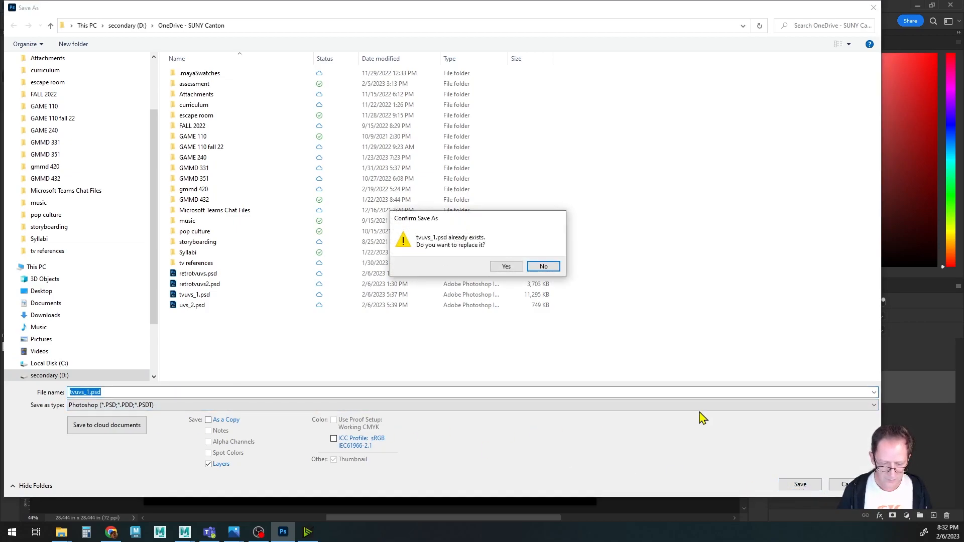
left_click(544, 267)
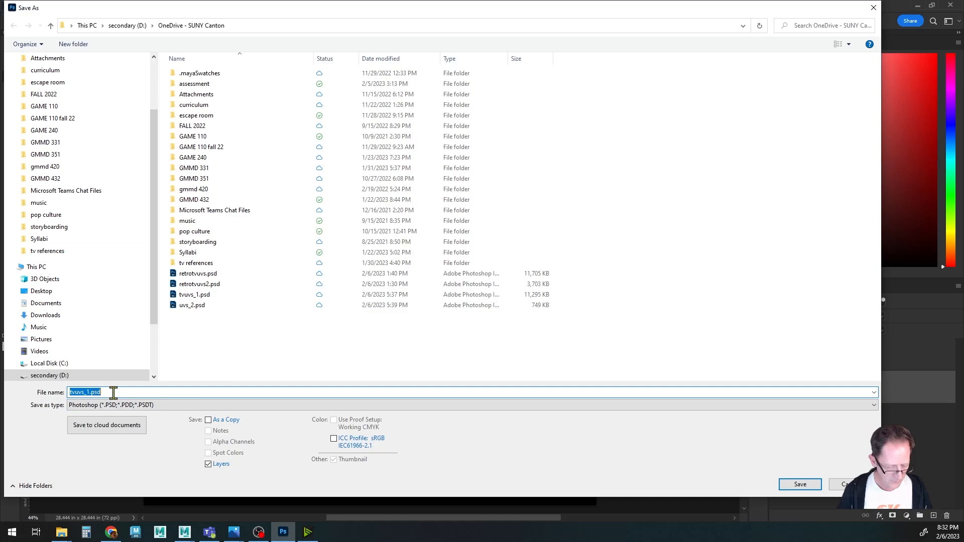
left_click(90, 392)
type("b")
key("Return")
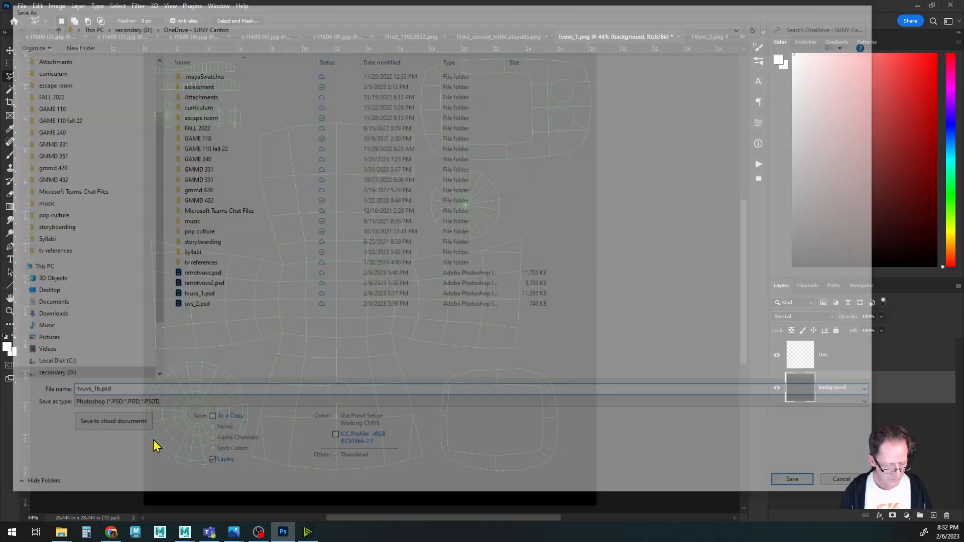
left_click(604, 78)
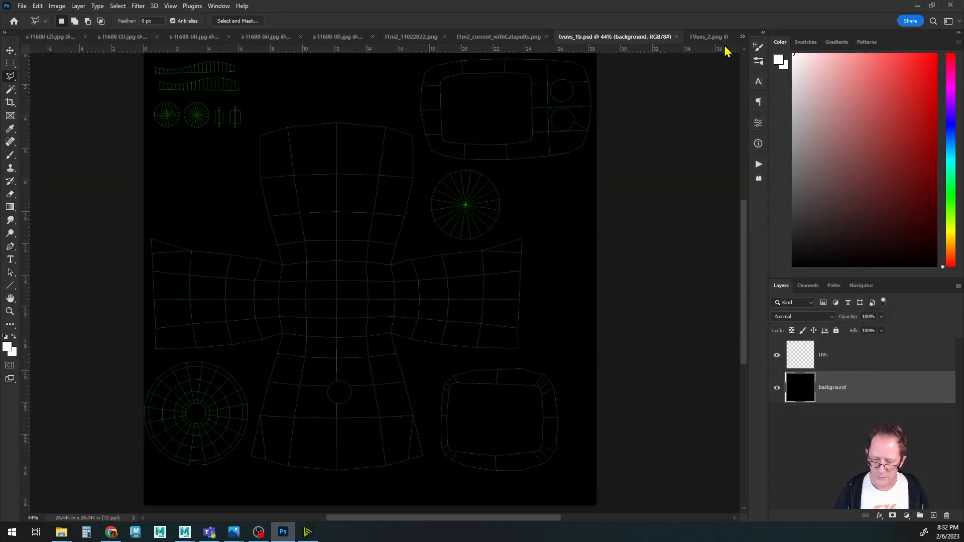
Save the TVuvs_2 document as TVuvs_2.psd with Maximize Compatibility enabled.
left_click(703, 37)
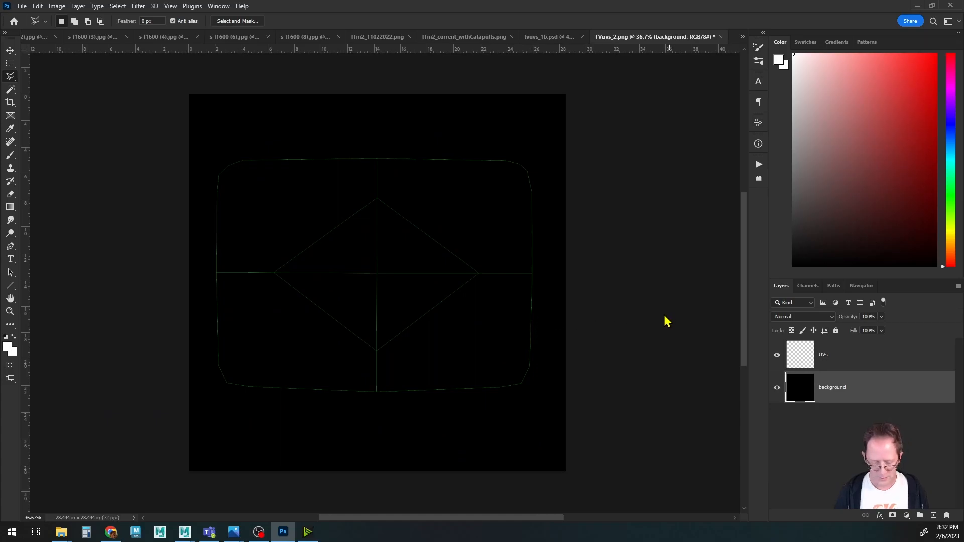
key("ctrl+shift+s")
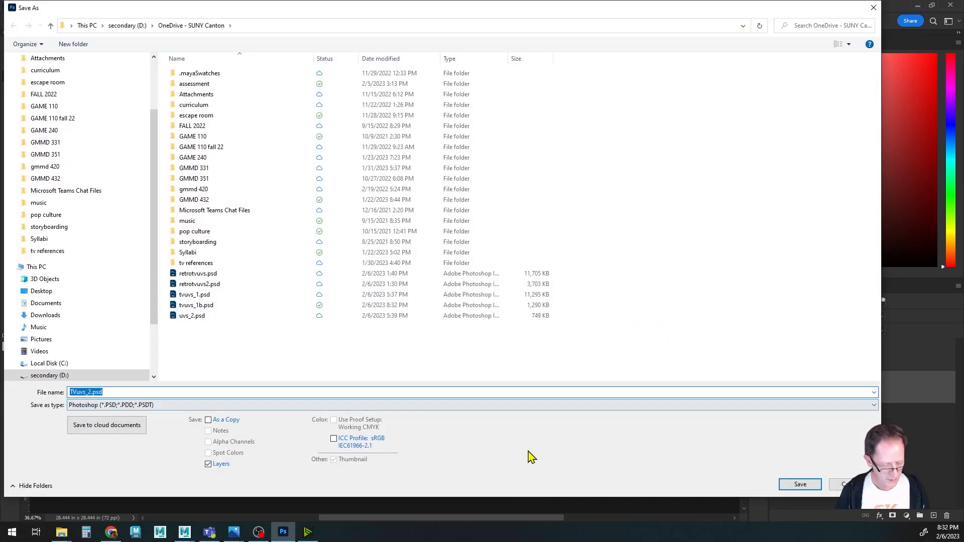
left_click(109, 391)
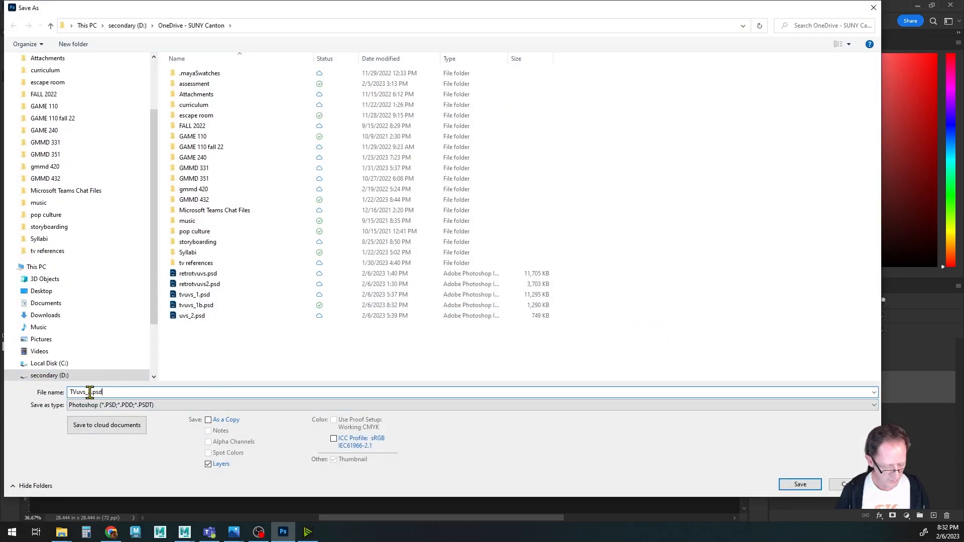
left_click(797, 484)
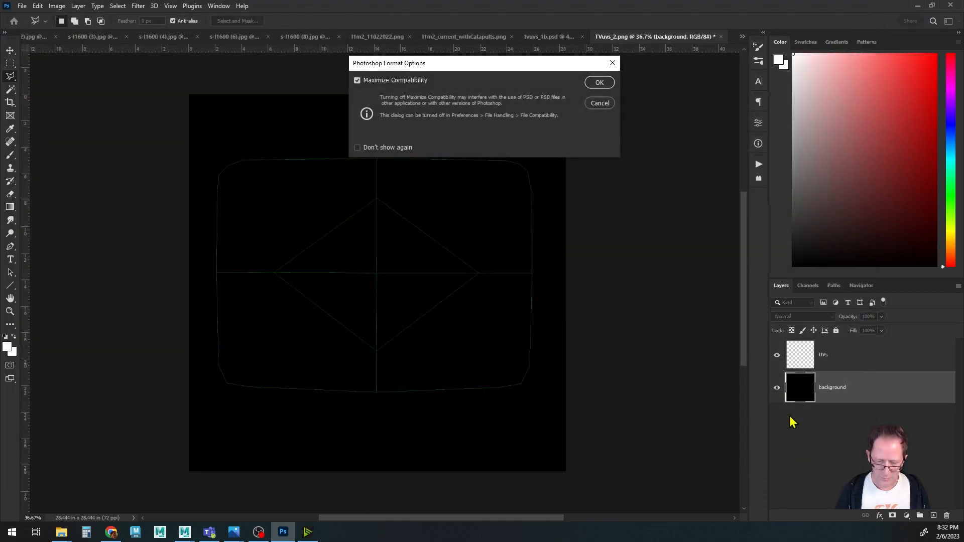
left_click(599, 83)
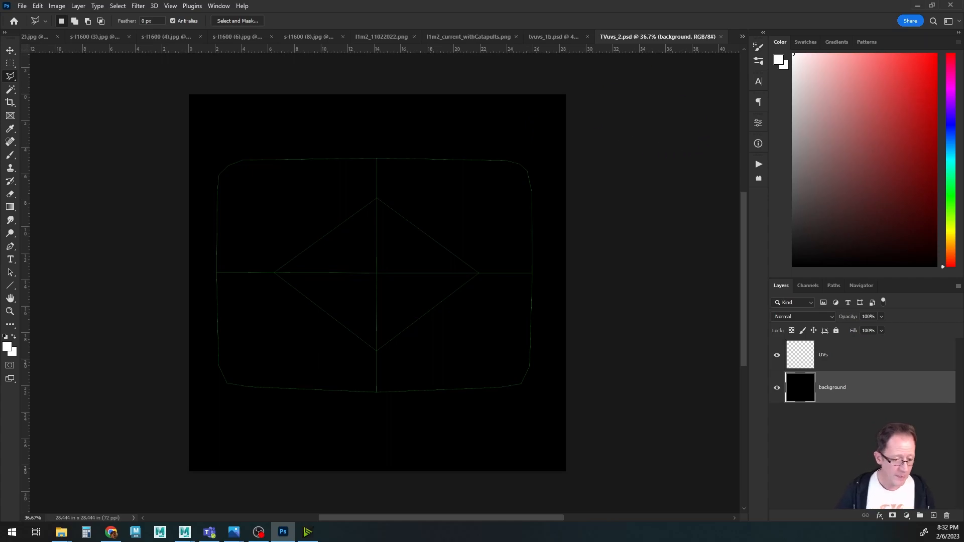
Browse the open TV reference photos to choose one for texturing.
left_click(36, 37)
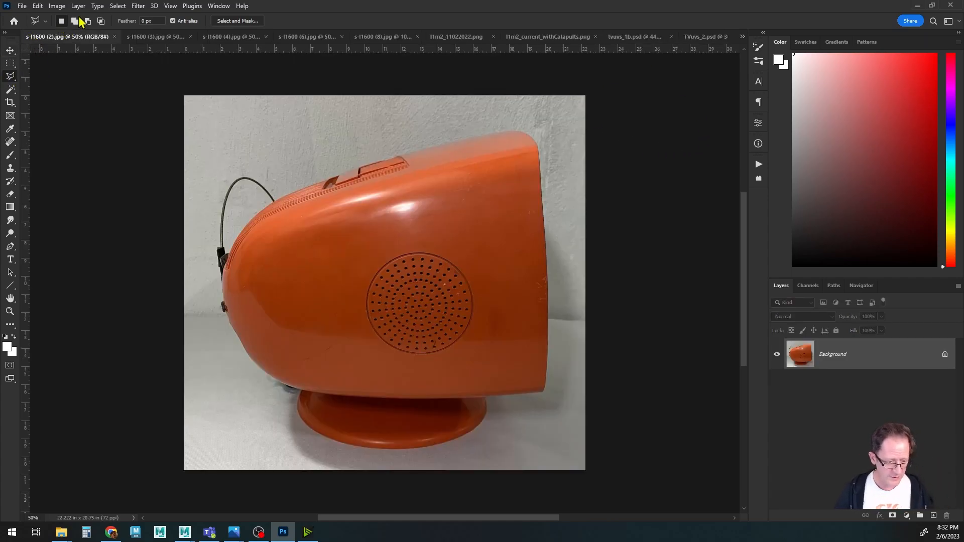
left_click(155, 37)
left_click(220, 38)
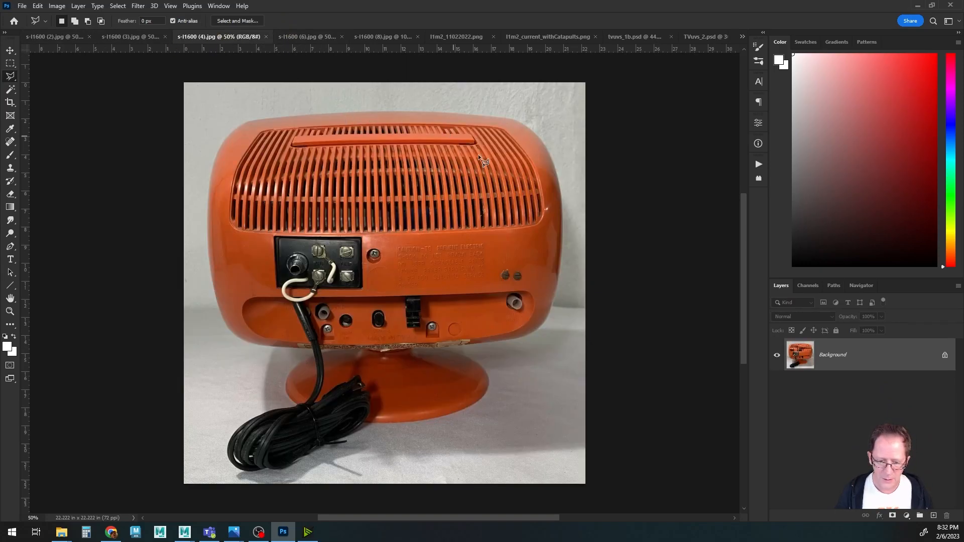
left_click(493, 37)
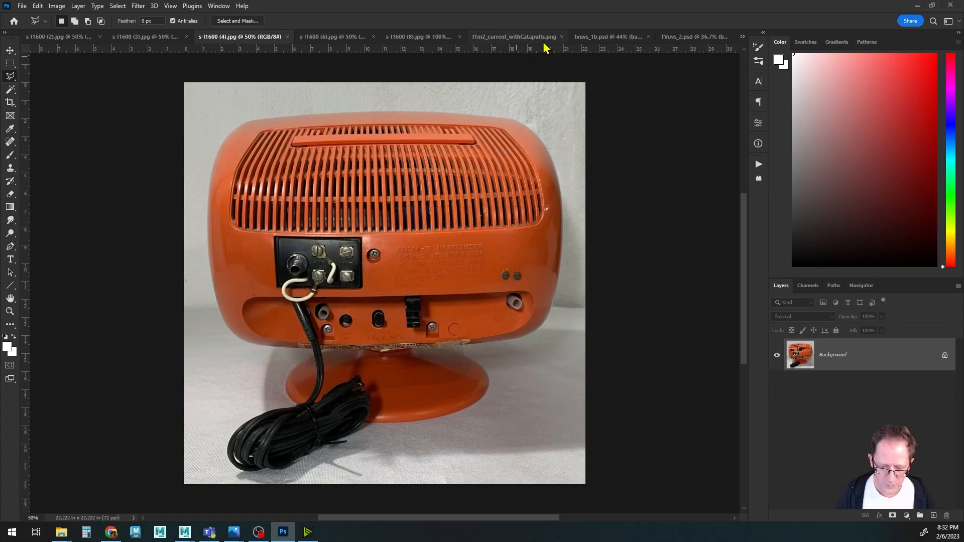
left_click(613, 40)
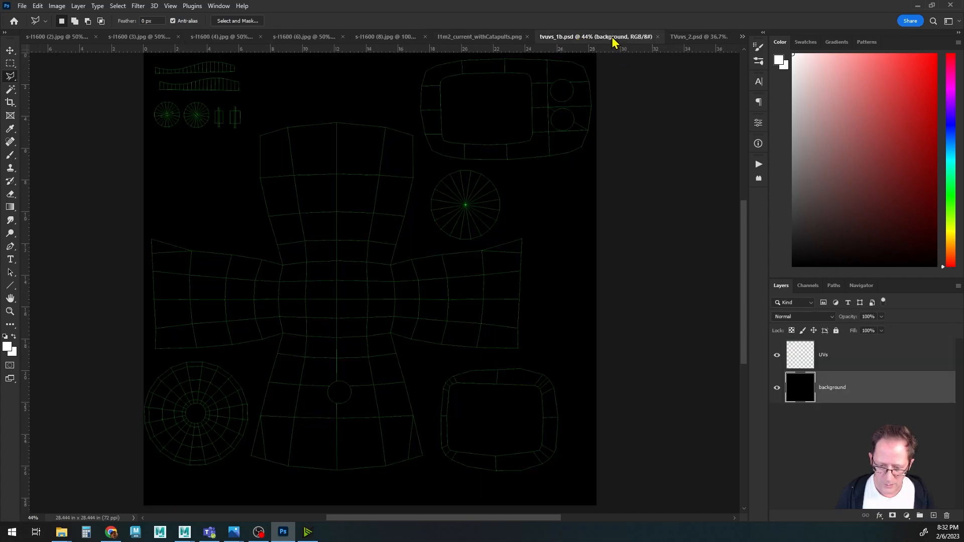
left_click(527, 37)
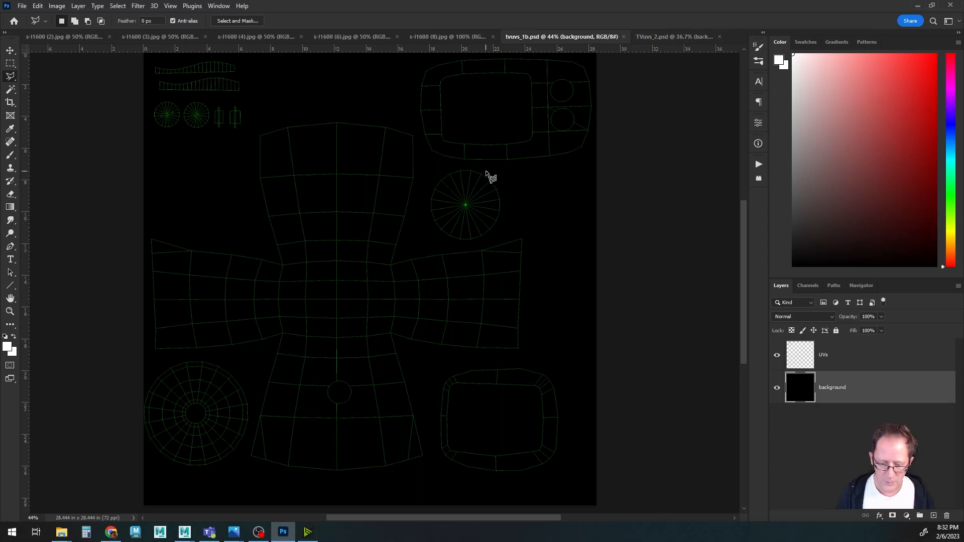
left_click(78, 40)
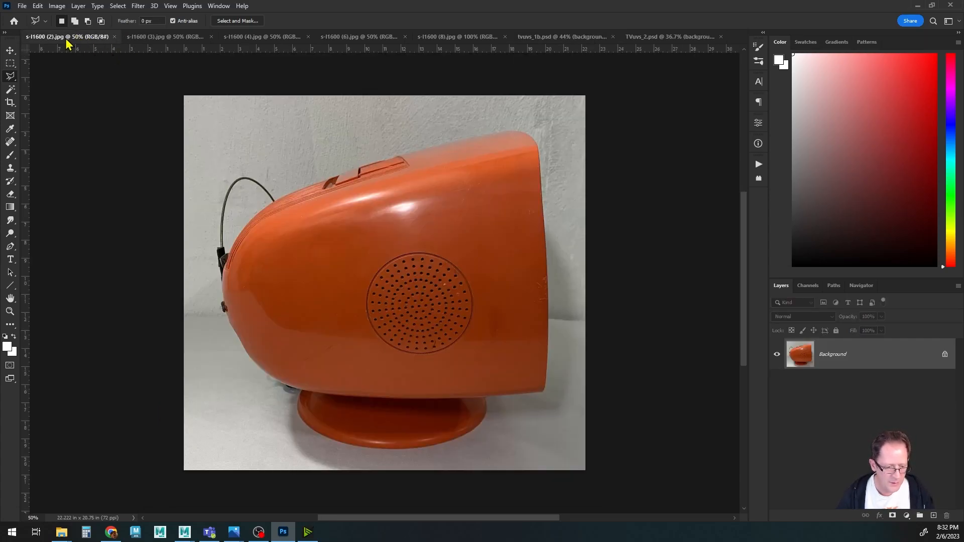
left_click(158, 38)
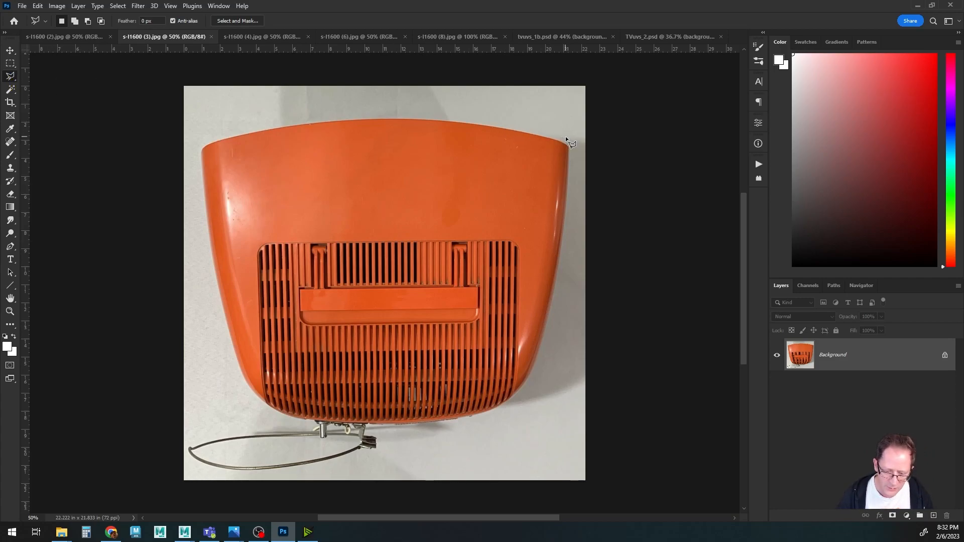
Trace a polygonal lasso selection around the TV's back shell in the s-l1600 (3) photo.
left_click(497, 121)
left_click(413, 113)
left_click(330, 117)
left_click(245, 130)
left_click(195, 167)
left_click(223, 324)
left_click(249, 396)
left_click(295, 423)
left_click(316, 423)
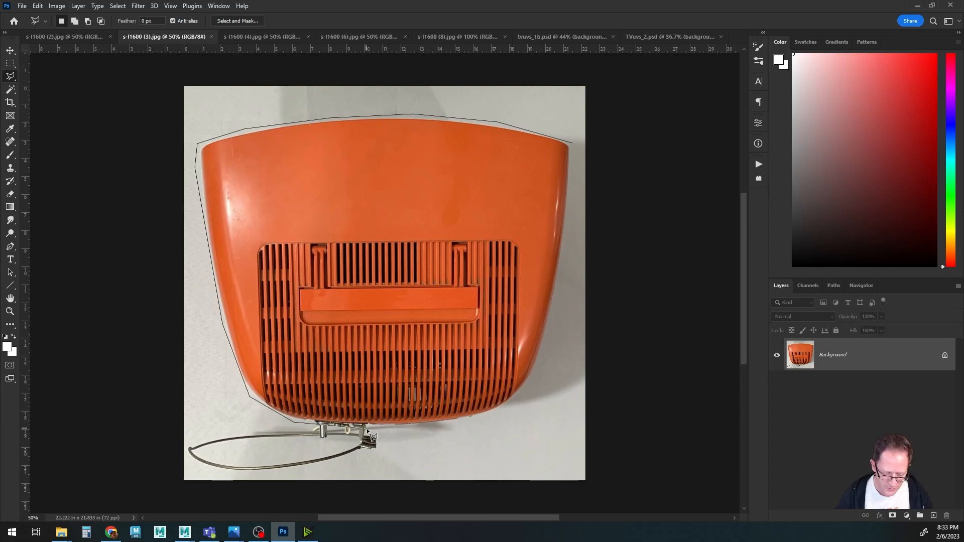
left_click(469, 421)
left_click(508, 408)
left_click(532, 382)
left_click(553, 323)
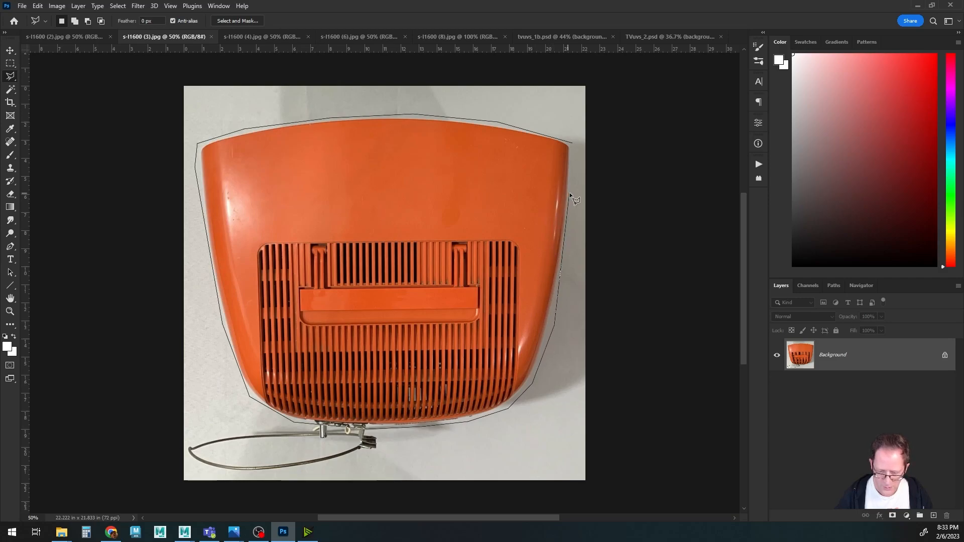
left_click(572, 144)
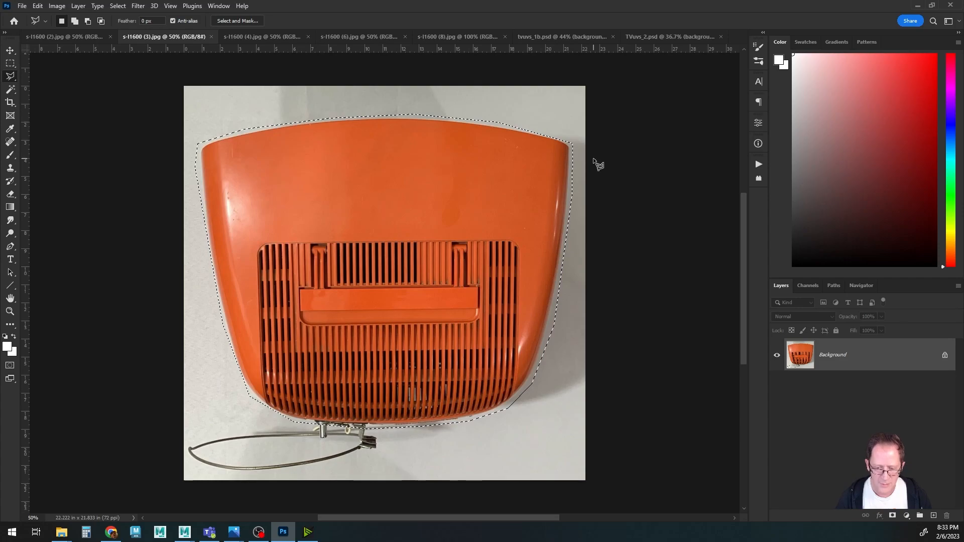
Paste the back shell into tvuvs_1b.psd, then scale it to about 49% and position it over its UV shell.
left_click(551, 37)
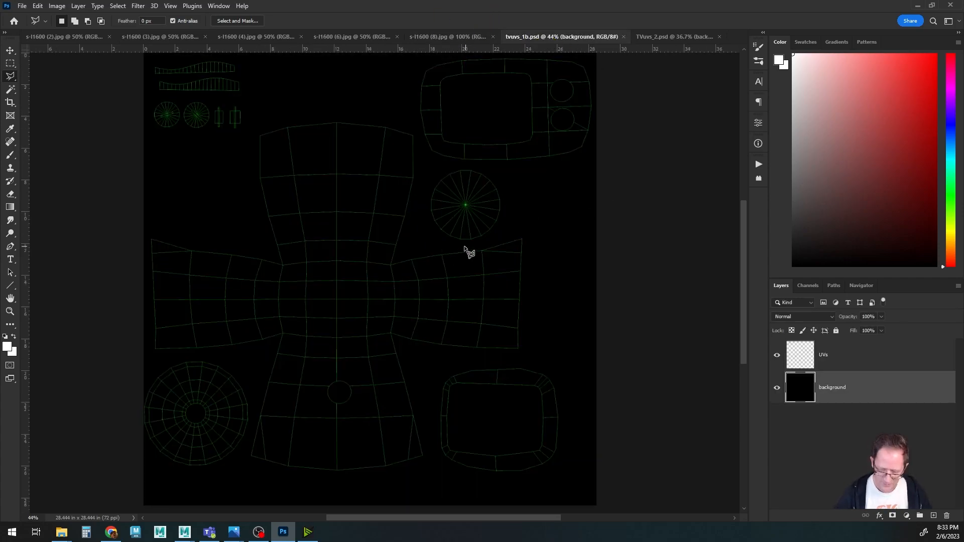
key("ctrl+v")
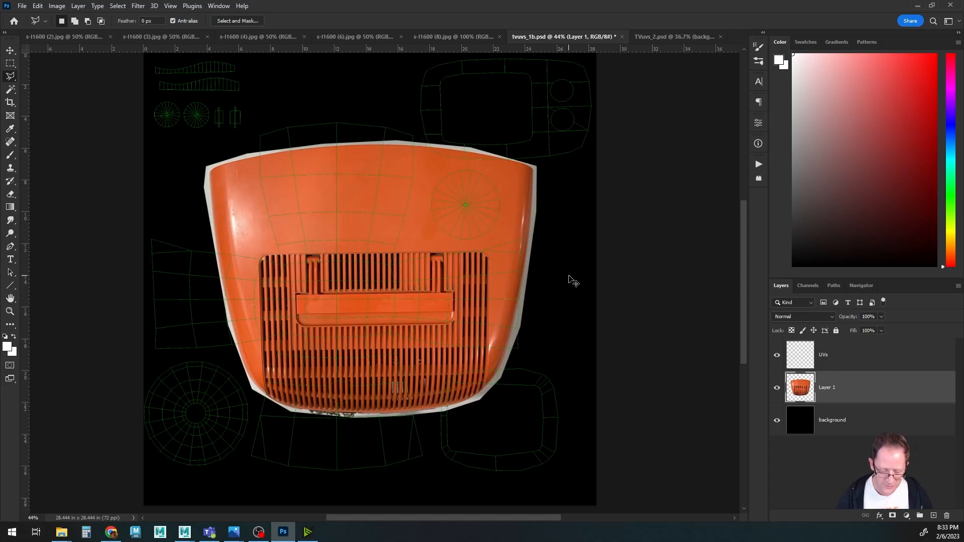
key("ctrl+t")
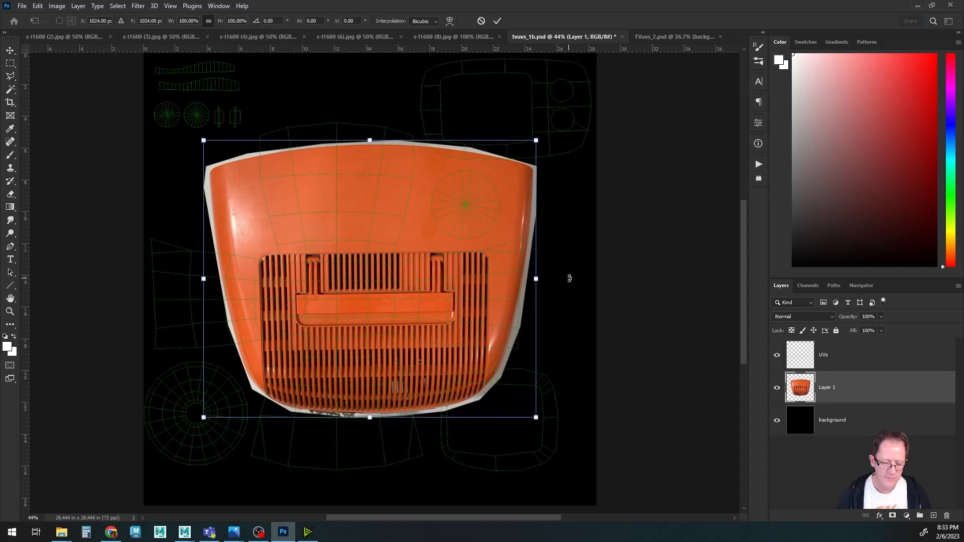
left_click_drag(380, 284, 338, 181)
left_click_drag(563, 216, 580, 296)
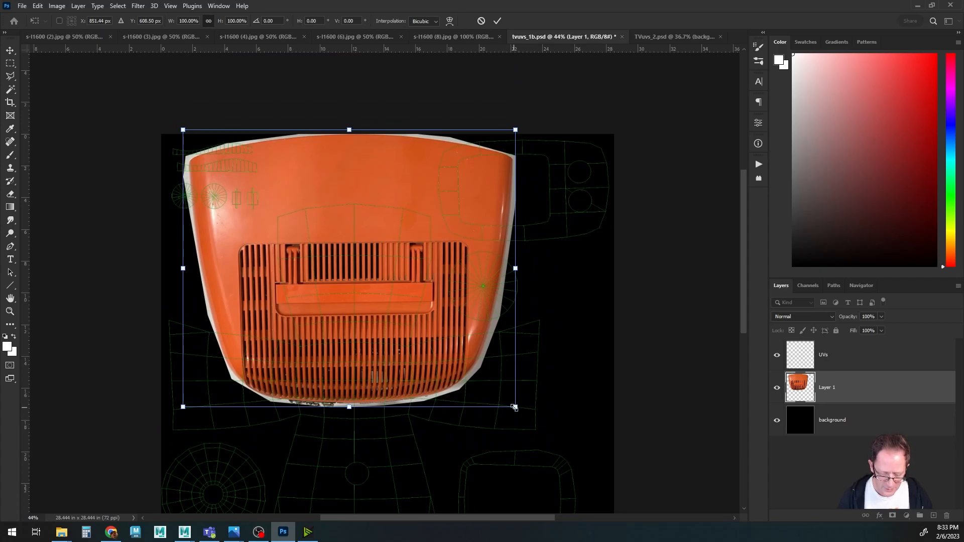
left_click_drag(516, 407, 428, 339, "alt")
left_click_drag(378, 276, 384, 289)
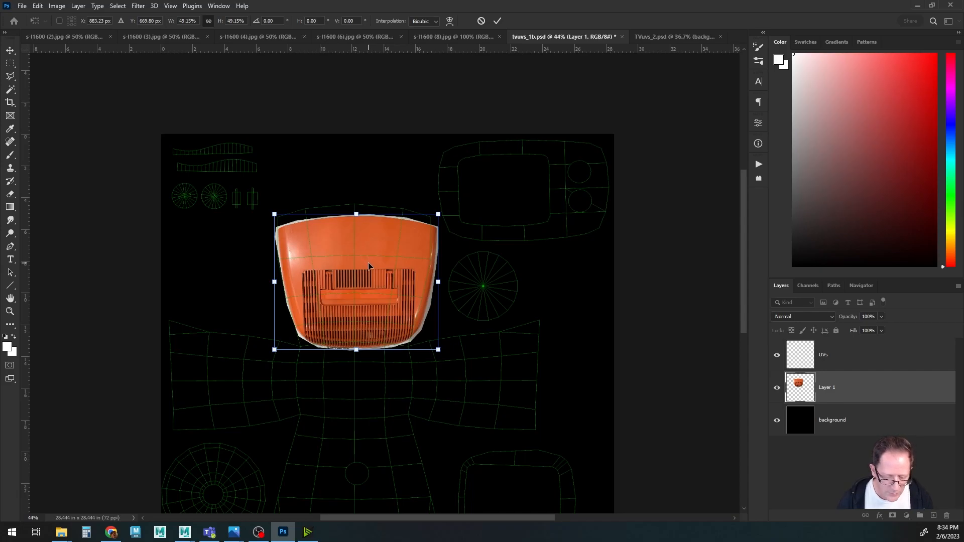
left_click_drag(369, 266, 365, 265)
key("Left")
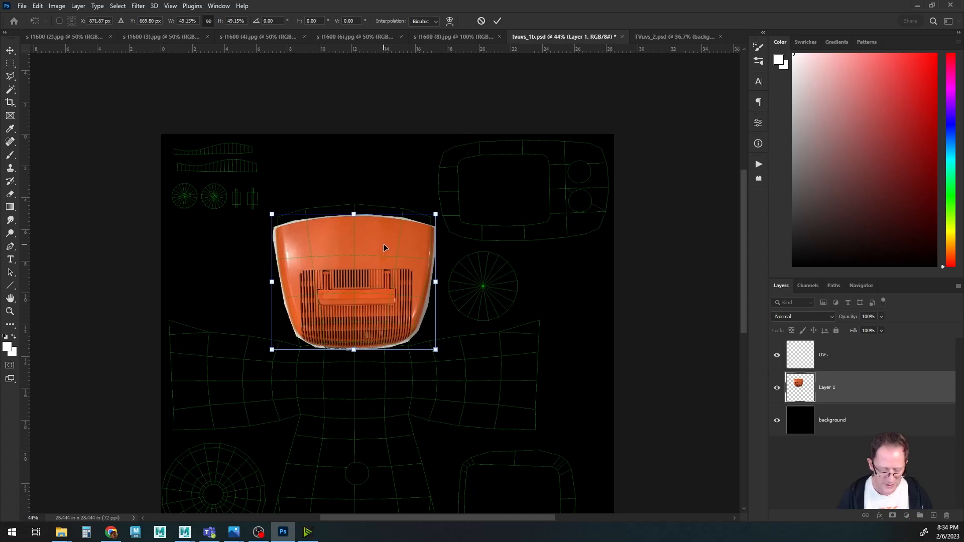
key("Return")
key("l")
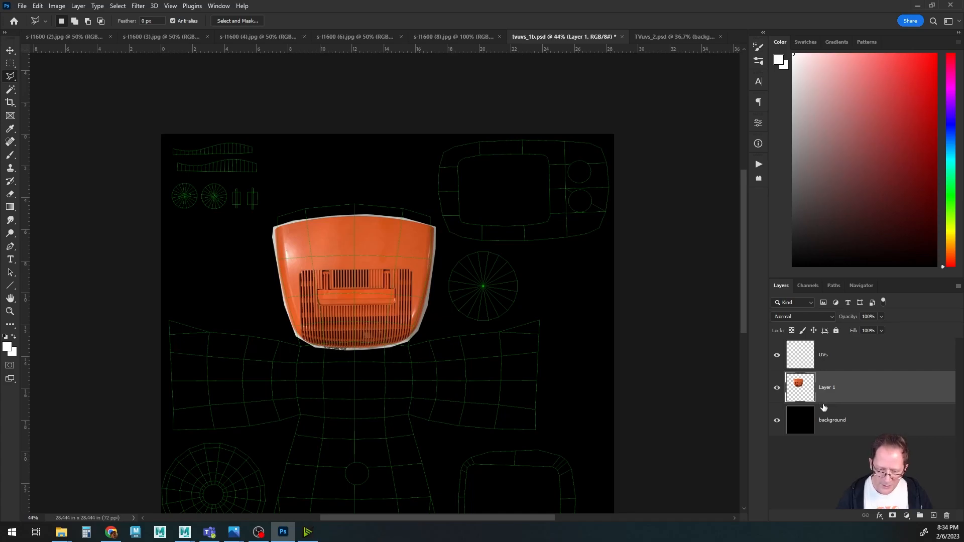
Trace a polygonal lasso selection around the TV's rear body in the s-l1600 (4) photo.
left_click(175, 38)
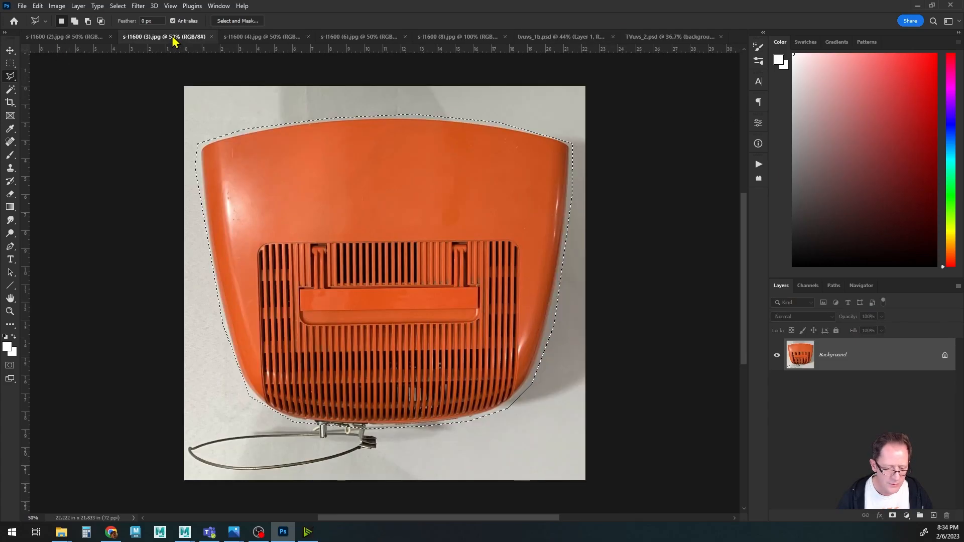
left_click(212, 36)
left_click(176, 38)
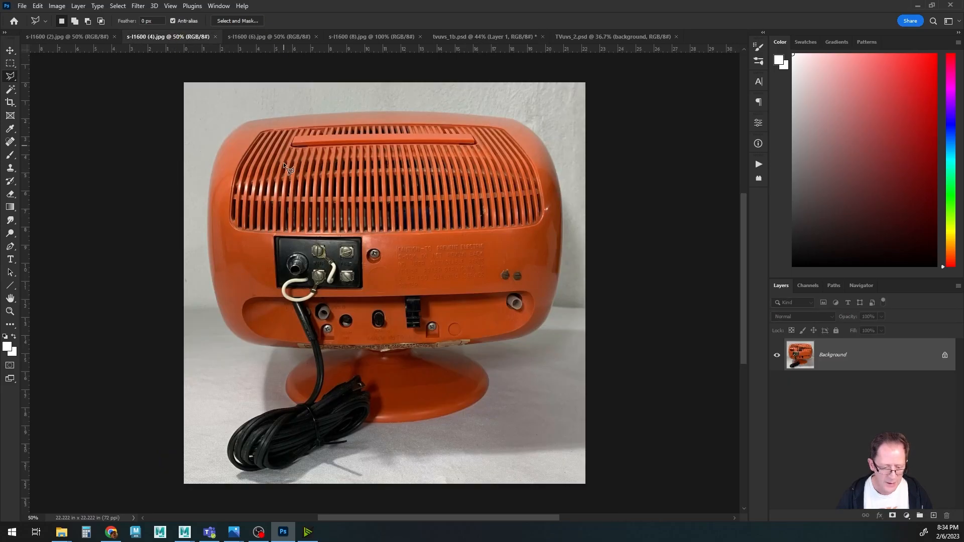
left_click(378, 103)
left_click(285, 109)
left_click(223, 125)
left_click(204, 177)
left_click(202, 262)
left_click(213, 315)
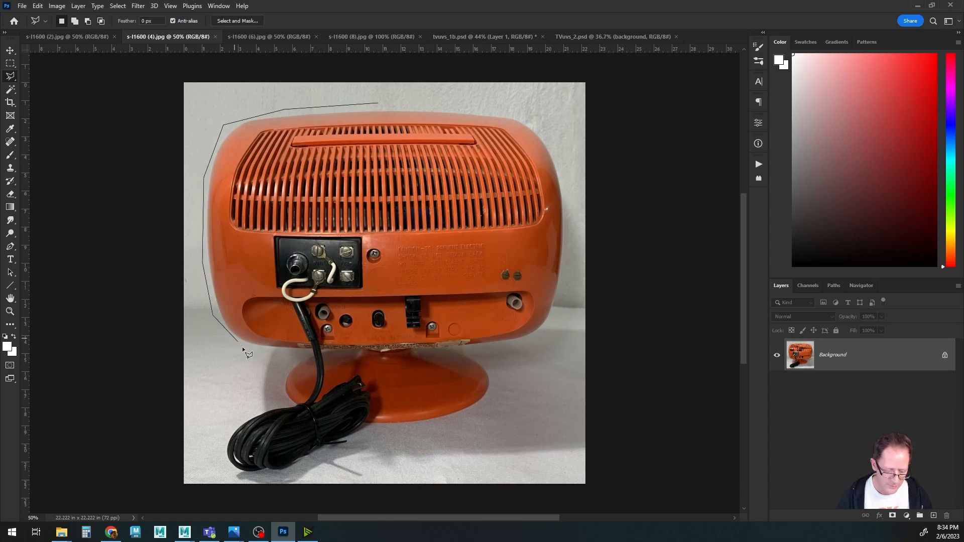
left_click(288, 354)
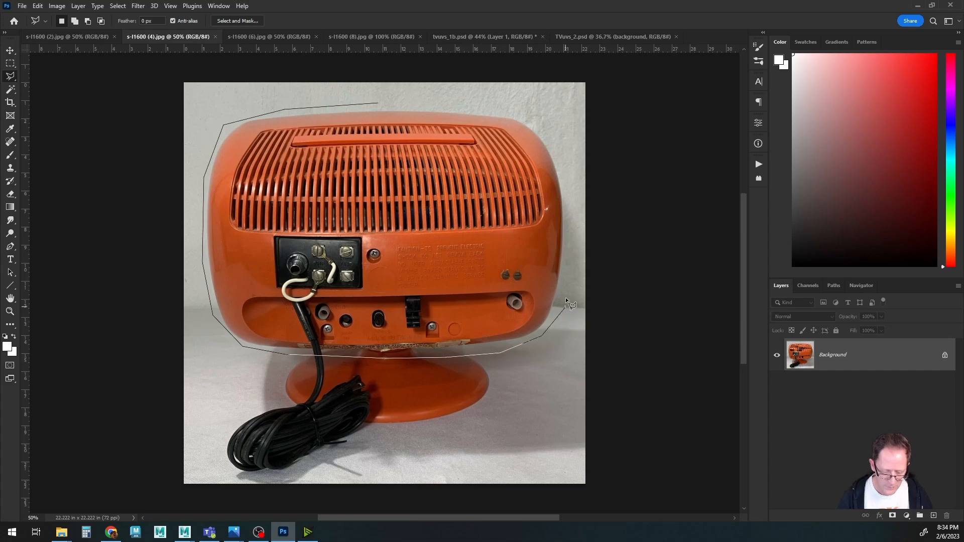
left_click(568, 246)
left_click(569, 181)
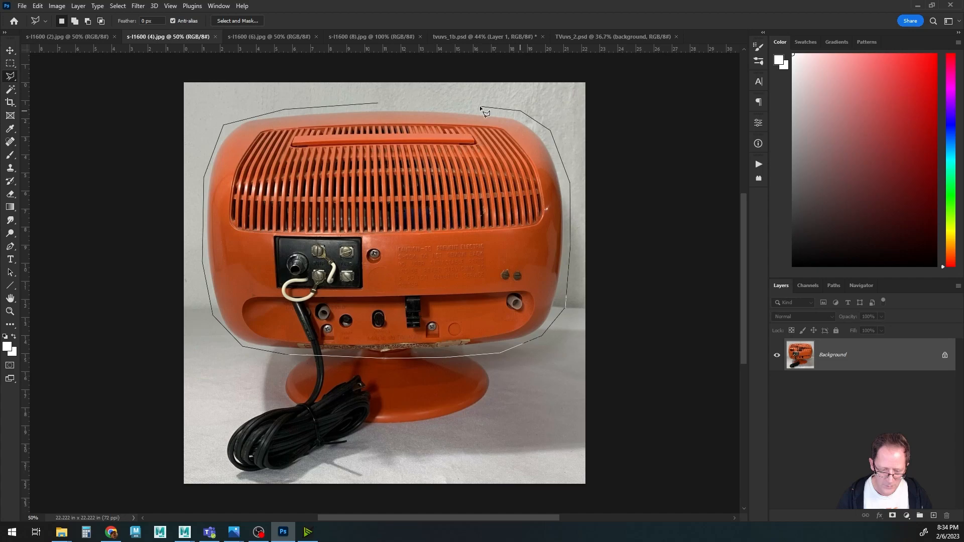
left_click(376, 103)
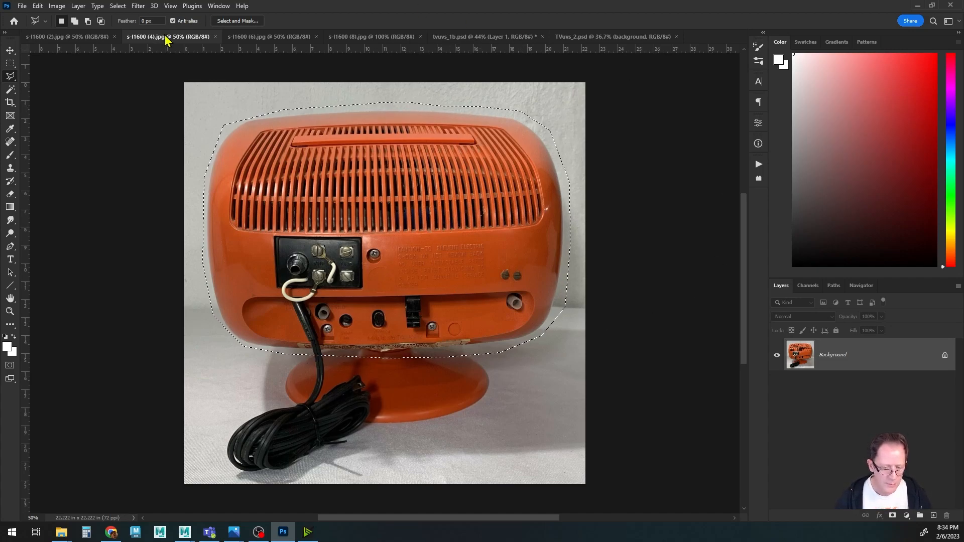
Paste the rear body into tvuvs_1b.psd, scale it to about 35% and place it below the back shell.
left_click(484, 37)
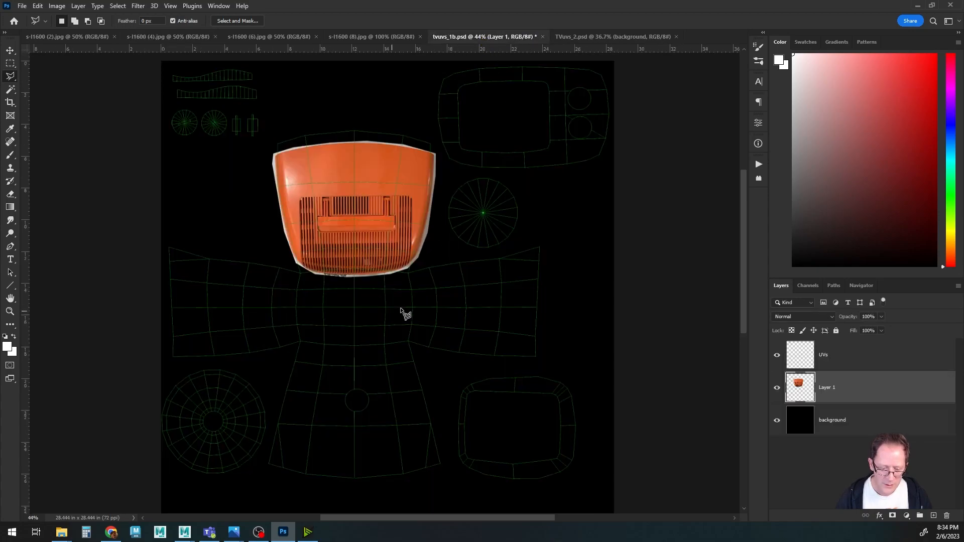
key("ctrl+v")
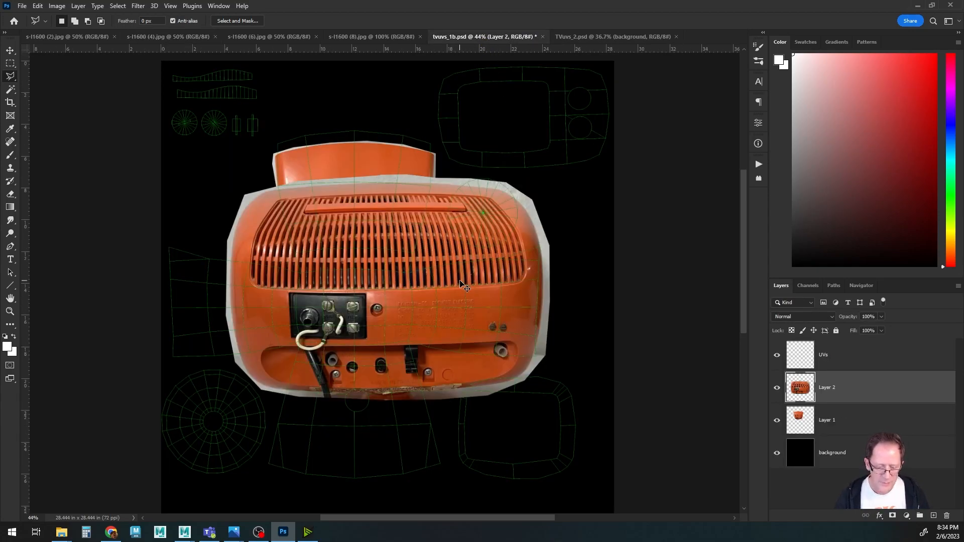
key("ctrl+t")
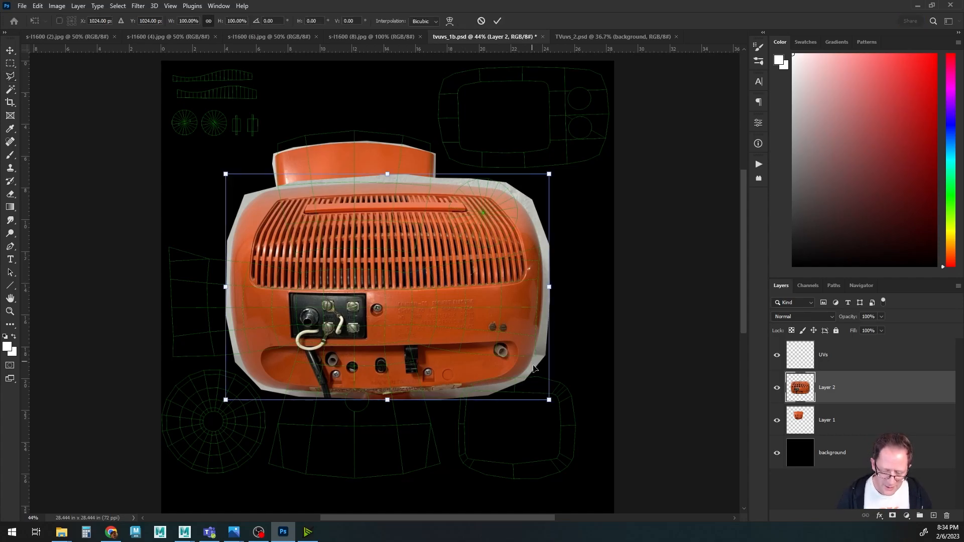
left_click_drag(552, 402, 349, 240)
left_click_drag(295, 211, 366, 299)
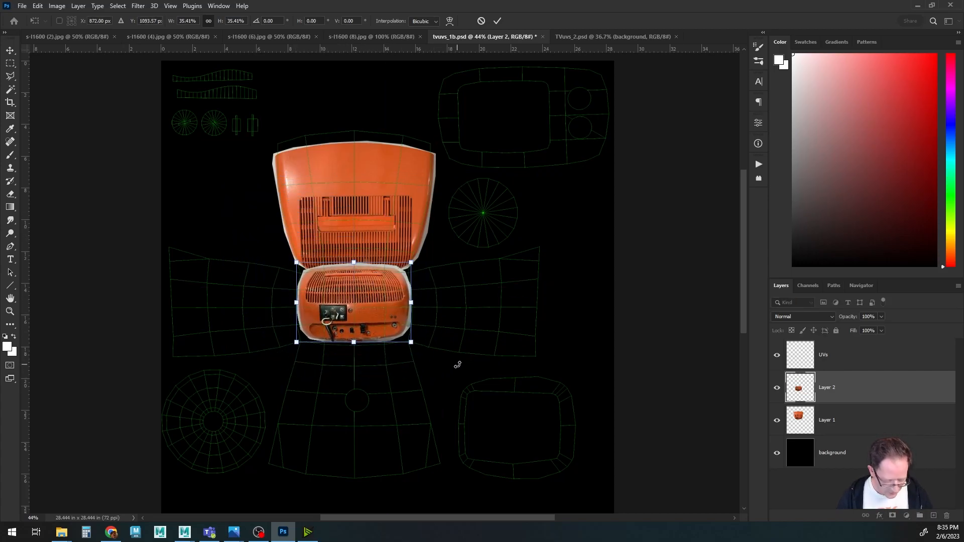
Stretch and adjust the rear body layer to fit its UV shell, then commit the transform.
scroll(457, 365, "up", 5, "alt")
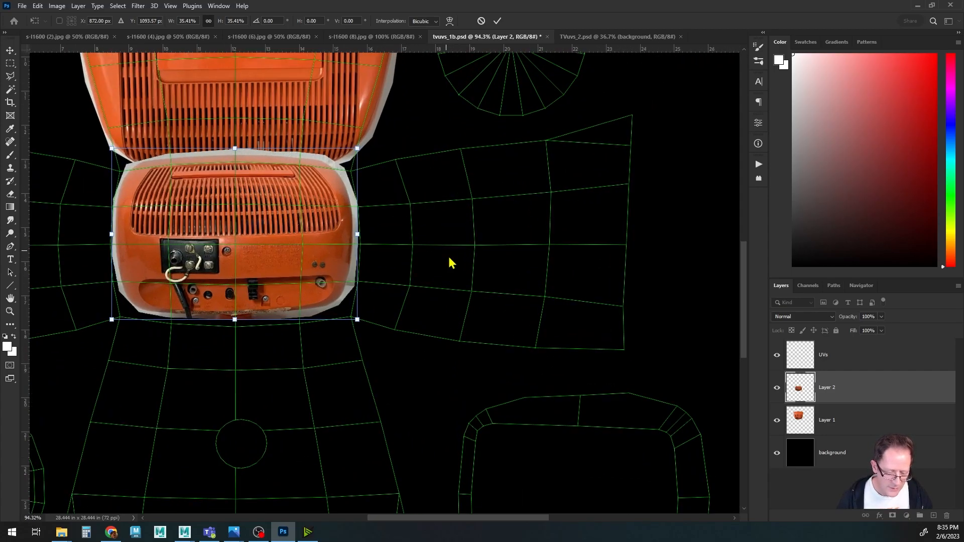
key("alt+space")
left_click(554, 18)
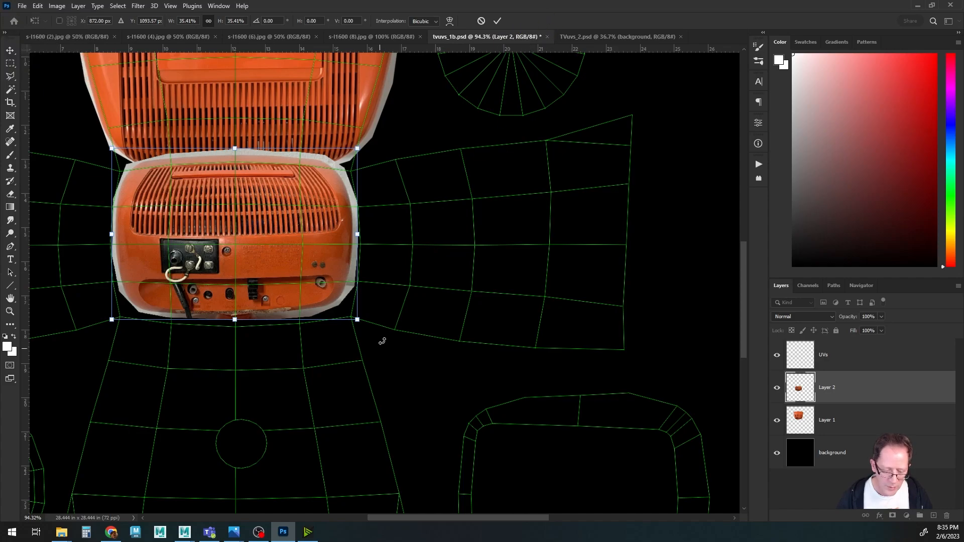
left_click_drag(389, 275, 516, 309)
left_click_drag(411, 288, 397, 290)
left_click_drag(479, 380, 493, 384)
left_click_drag(494, 385, 497, 388)
left_click_drag(457, 349, 454, 341)
key("Return")
key("l")
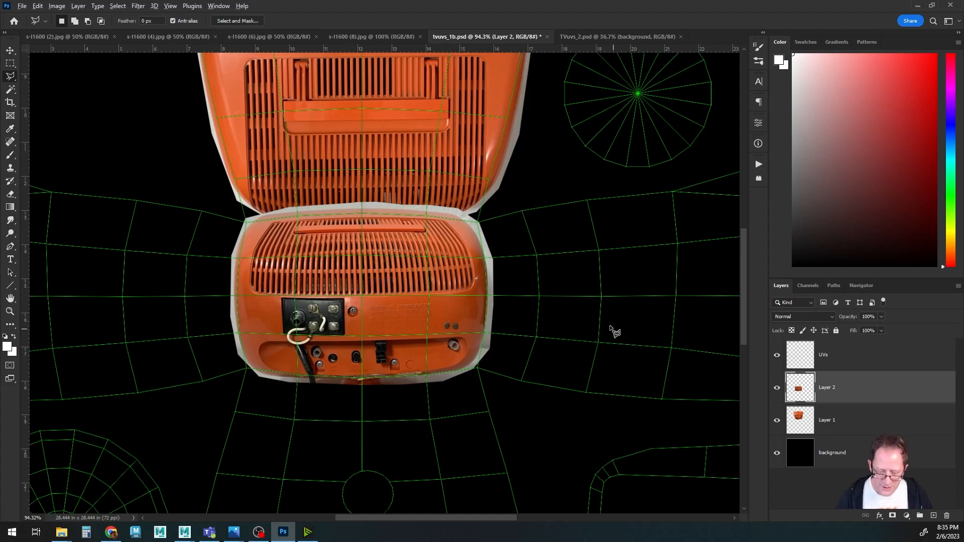
Toggle the photo layers' visibility to check how the rear body lines up with the UVs.
scroll(611, 333, "down", 2, "alt")
left_click_drag(547, 288, 532, 295)
left_click(777, 388)
left_click(777, 387)
left_click(777, 420)
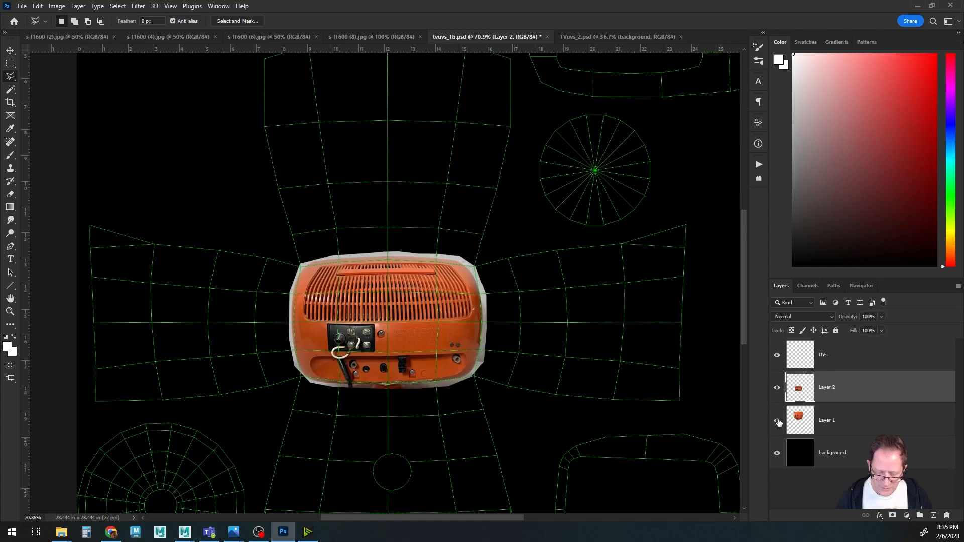
Select the TV's front in the s-l1600 (8) photo with a polygonal lasso and copy it.
left_click(375, 38)
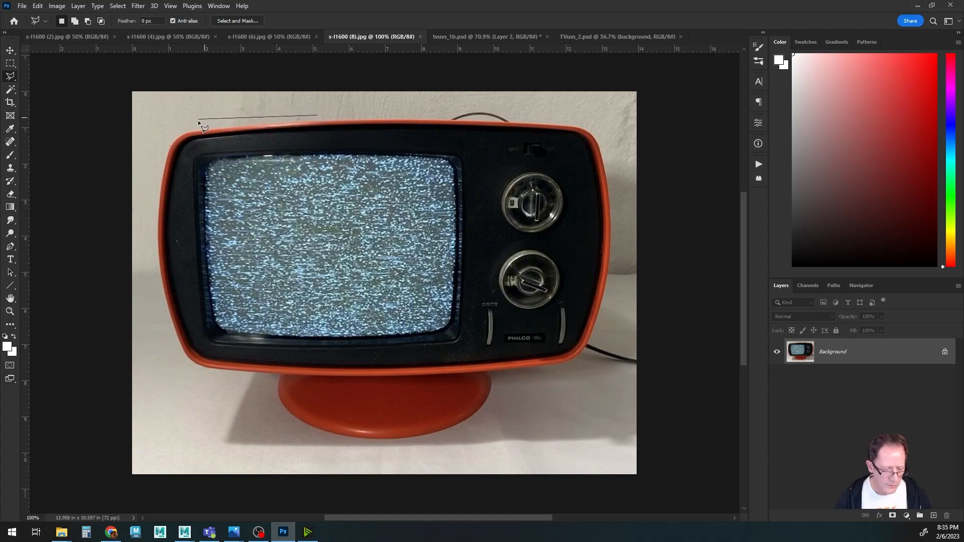
left_click(169, 140)
left_click(151, 197)
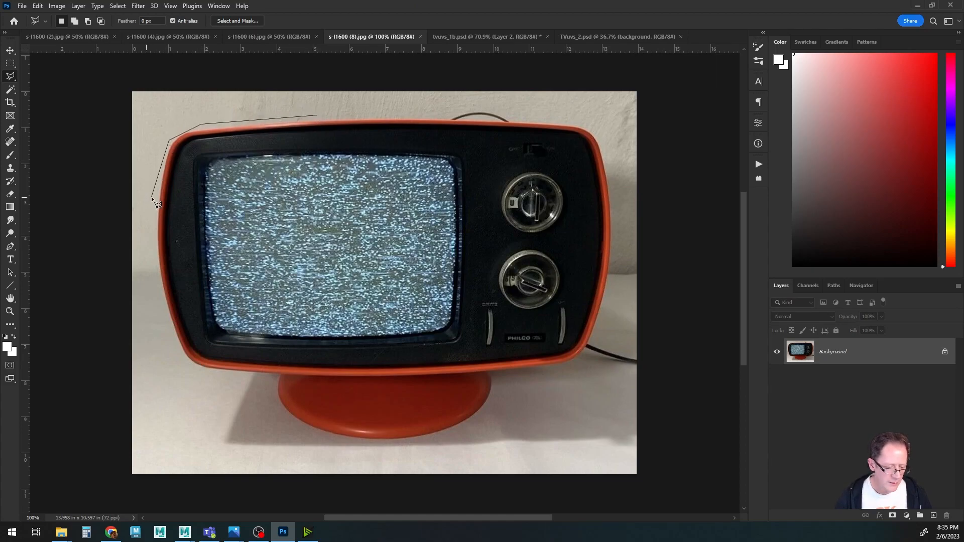
left_click(159, 302)
left_click(253, 381)
left_click(358, 387)
left_click(444, 386)
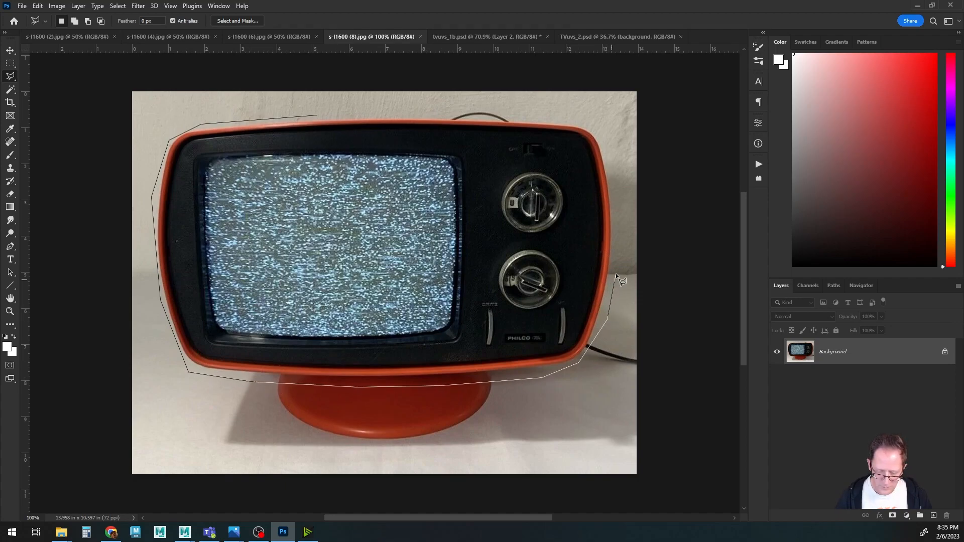
left_click(619, 216)
left_click(531, 119)
left_click(447, 114)
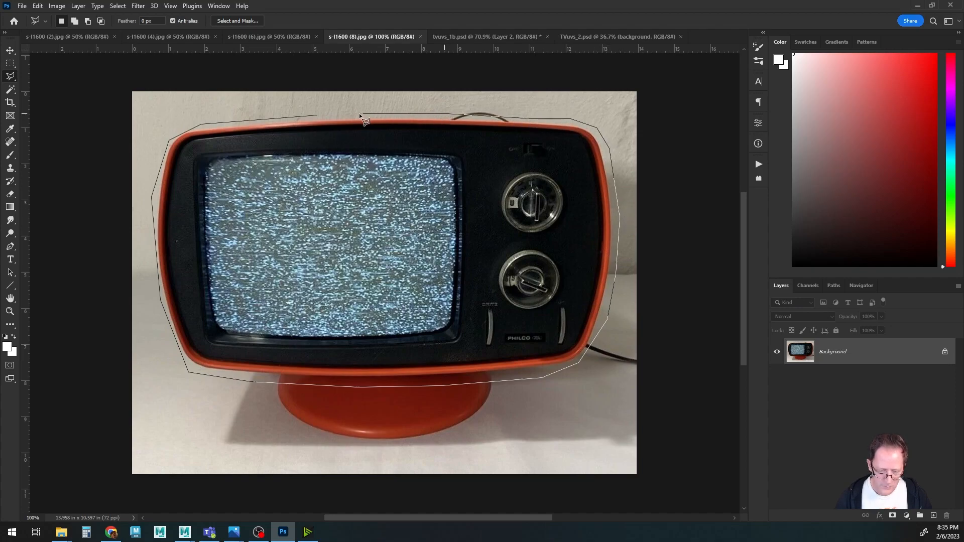
left_click(318, 115)
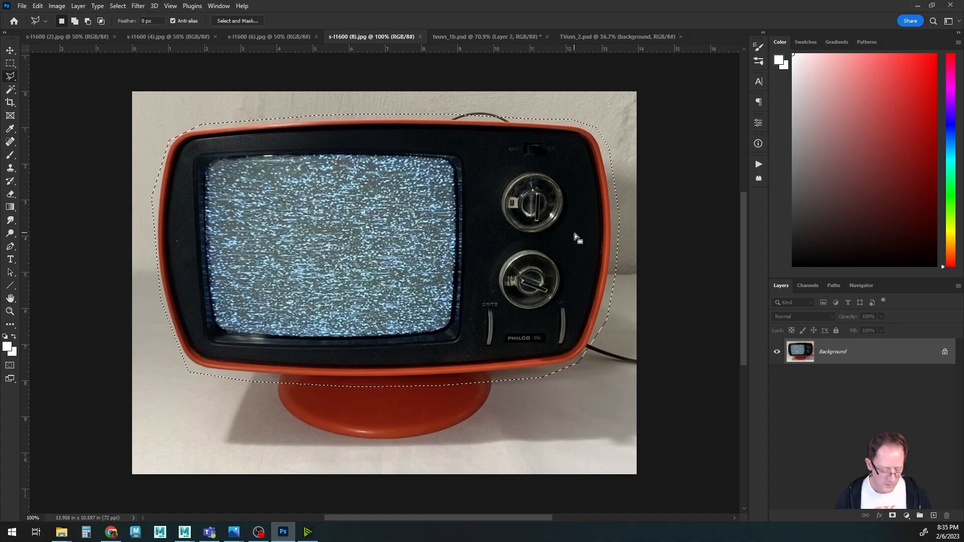
key("ctrl+c")
Paste the TV front into tvuvs_1b.psd and move it over the front UV shell in the upper corner.
left_click(483, 37)
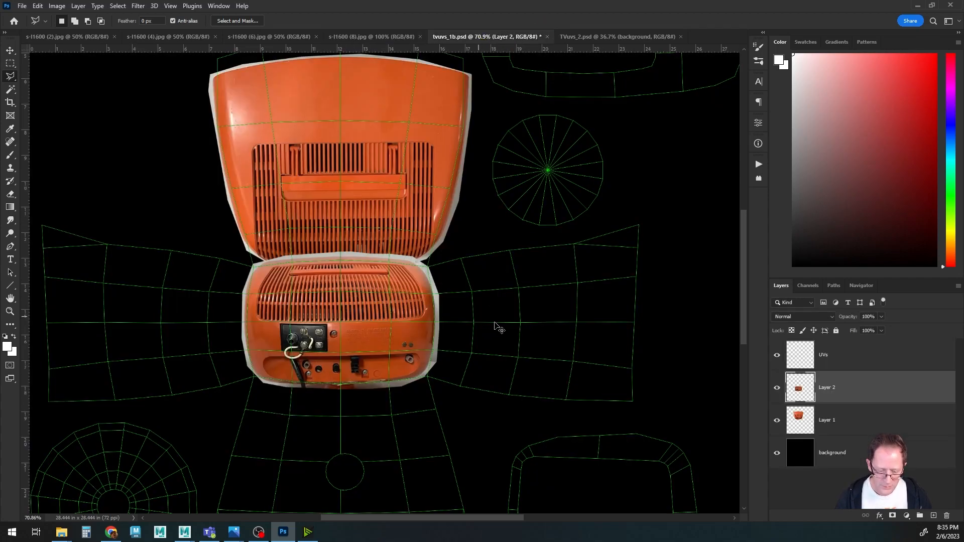
key("ctrl+v")
scroll(538, 351, "down", 3, "alt")
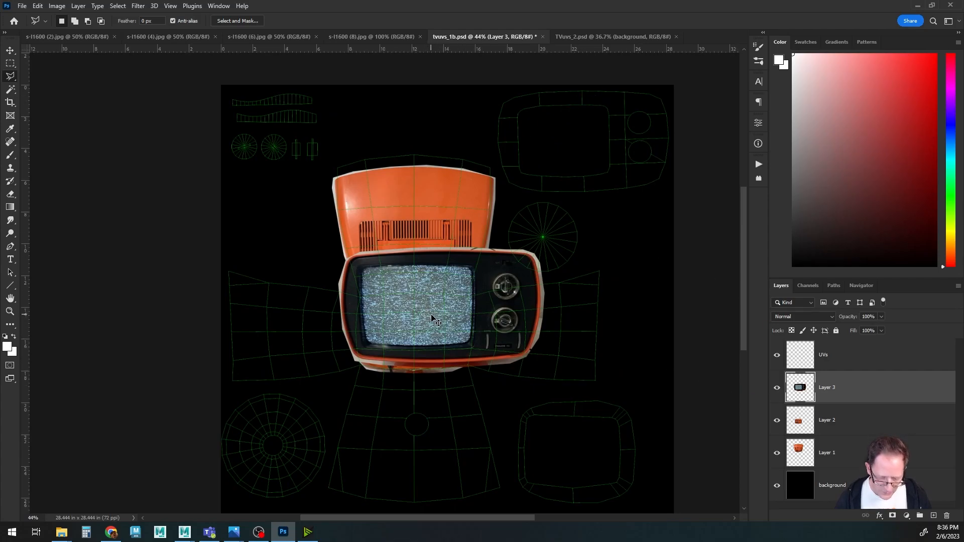
left_click_drag(426, 325, 564, 161, "ctrl")
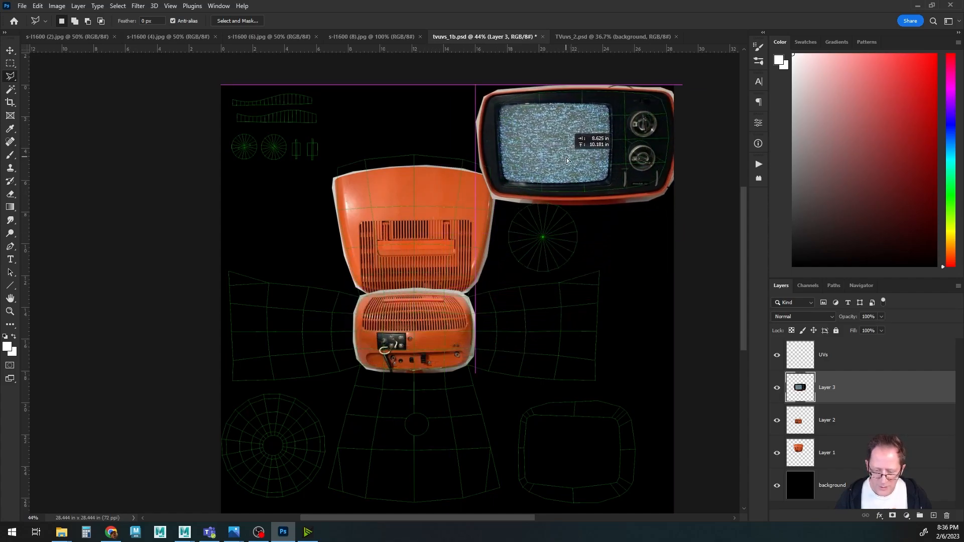
scroll(558, 277, "up", 3, "alt")
left_click_drag(624, 206, 449, 373)
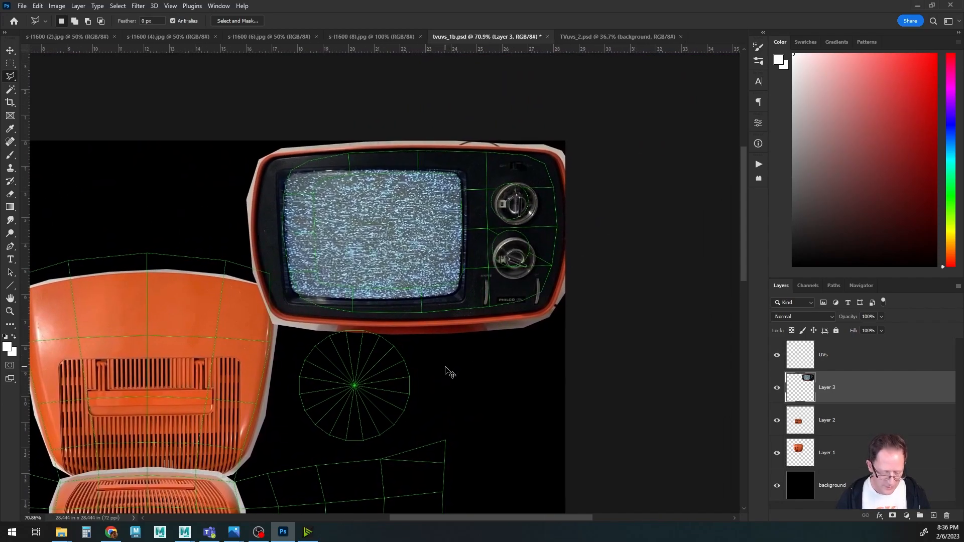
Scale, stretch and nudge the TV front layer to fit the front UV shell, then commit the transform.
key("ctrl+t")
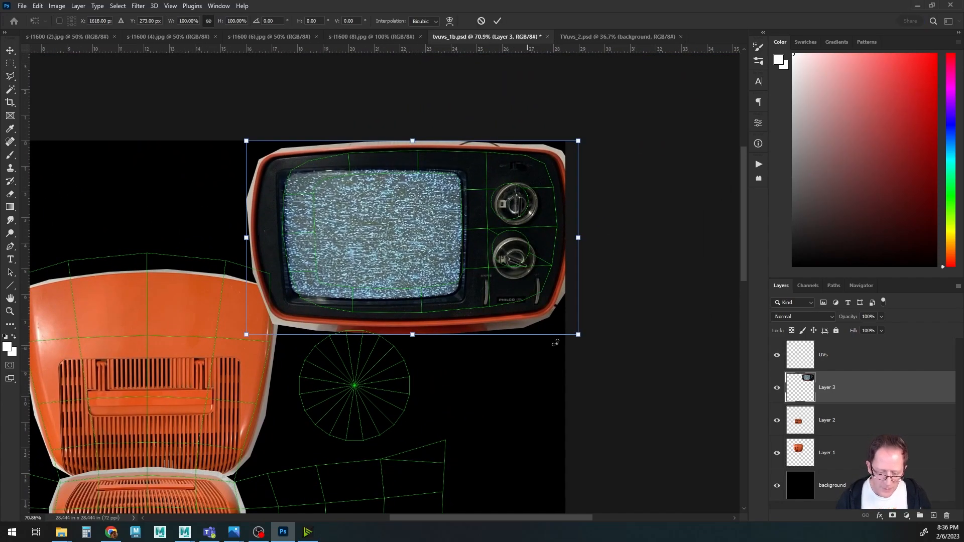
left_click_drag(579, 335, 511, 296)
left_click_drag(364, 232, 399, 243)
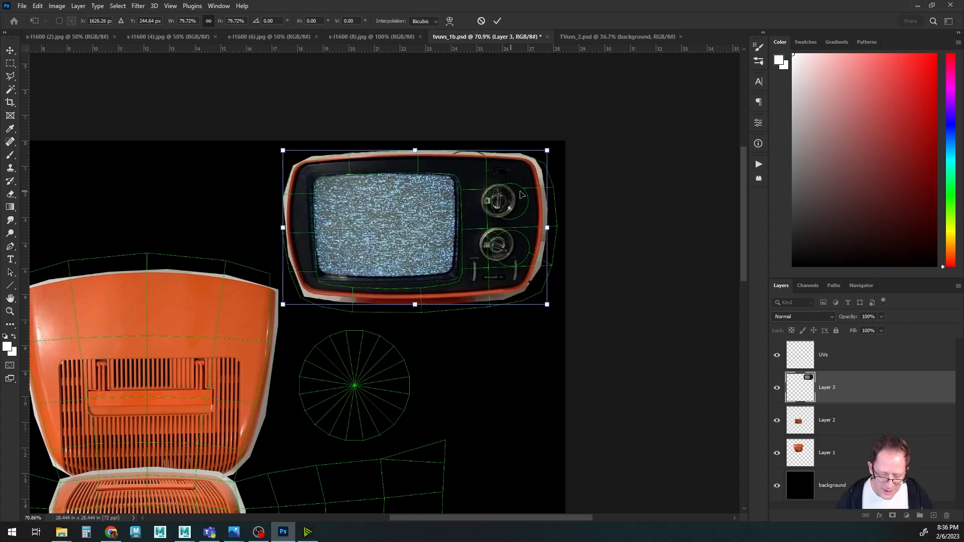
left_click_drag(547, 306, 565, 326)
key("Left")
key("Left")
key("Left")
key("Left")
key("Left")
key("Left")
key("Left")
key("Left")
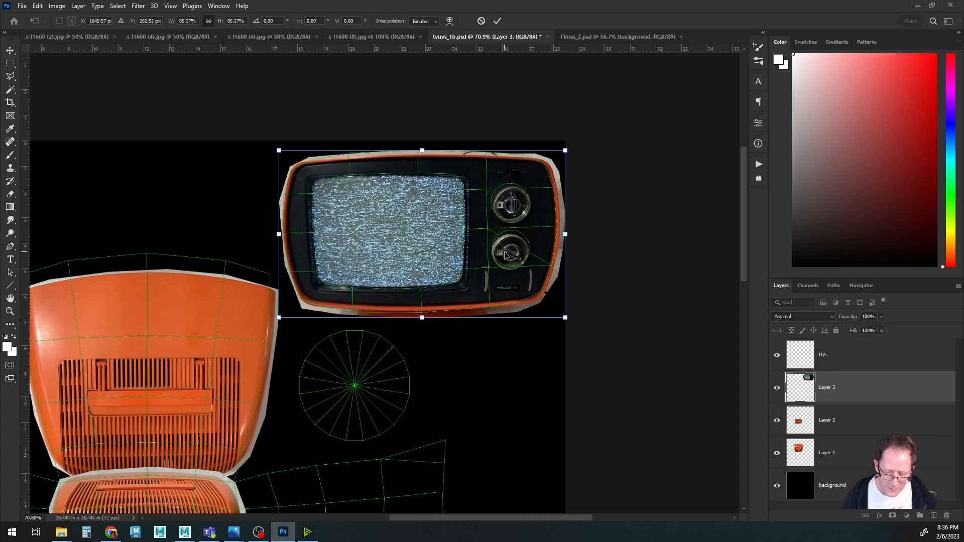
key("Left")
key("Left")
key("Down")
key("Down")
key("Down")
key("Down")
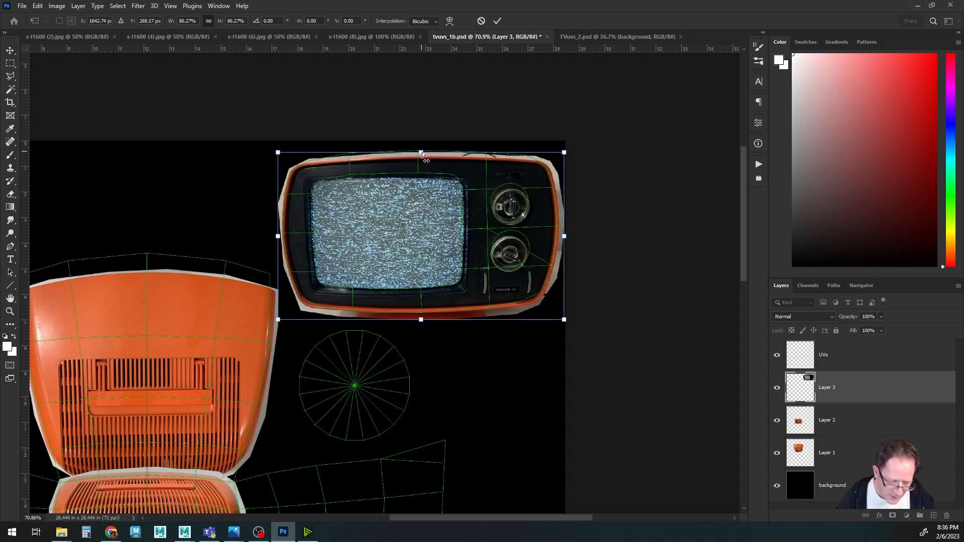
left_click_drag(420, 152, 420, 149, "ctrl")
left_click_drag(420, 320, 420, 323, "ctrl")
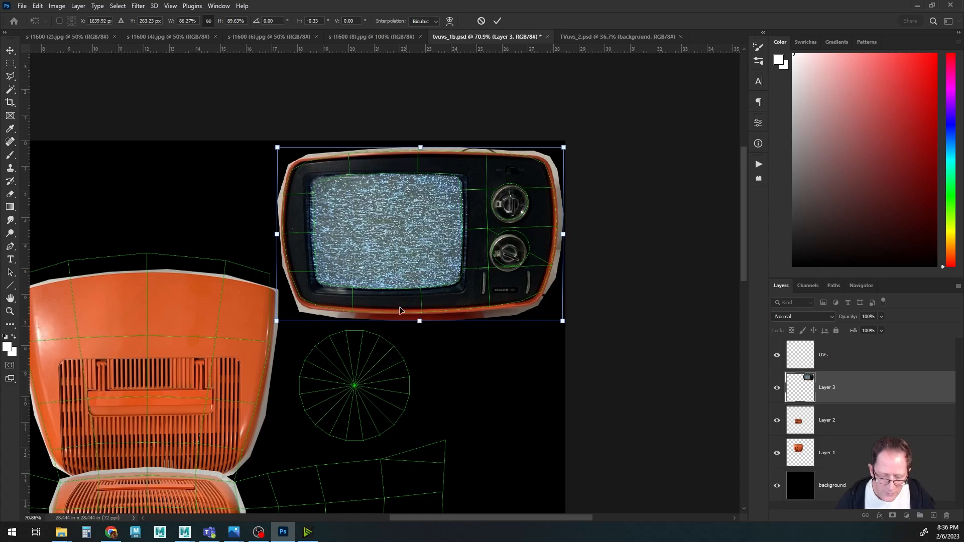
left_click(499, 22)
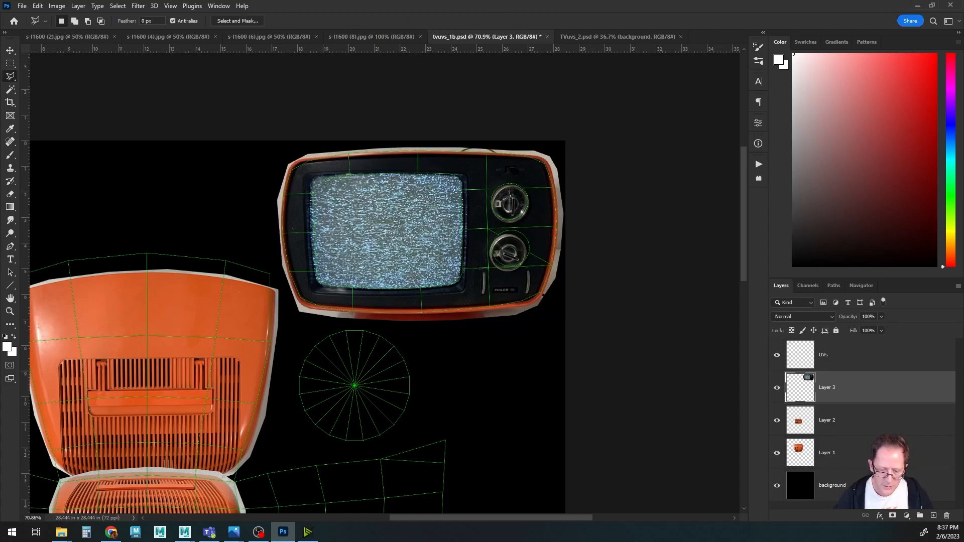
Paste the copied TV front into the TVuvs_2.psd document.
scroll(436, 357, "down", 3, "alt")
left_click_drag(381, 417, 438, 287)
left_click(359, 37)
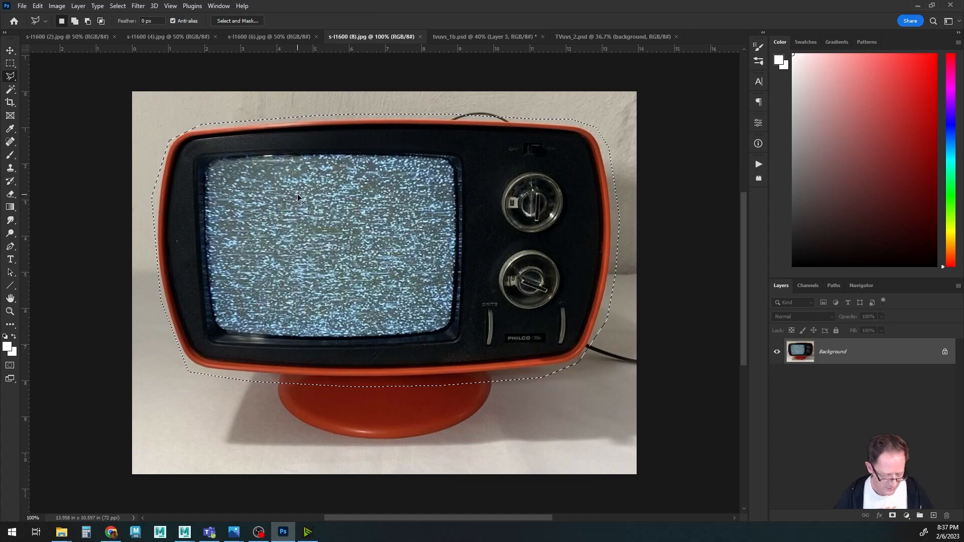
key("ctrl+n")
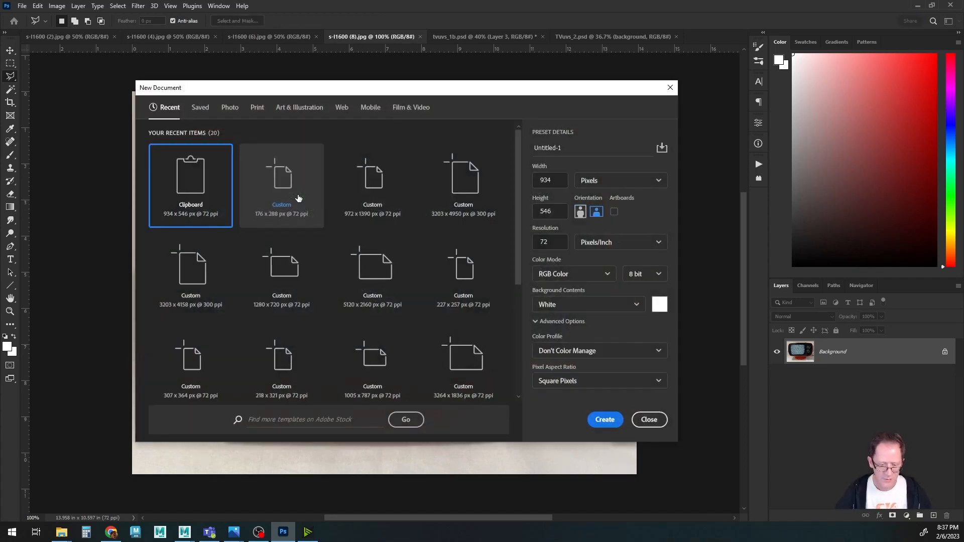
left_click(649, 419)
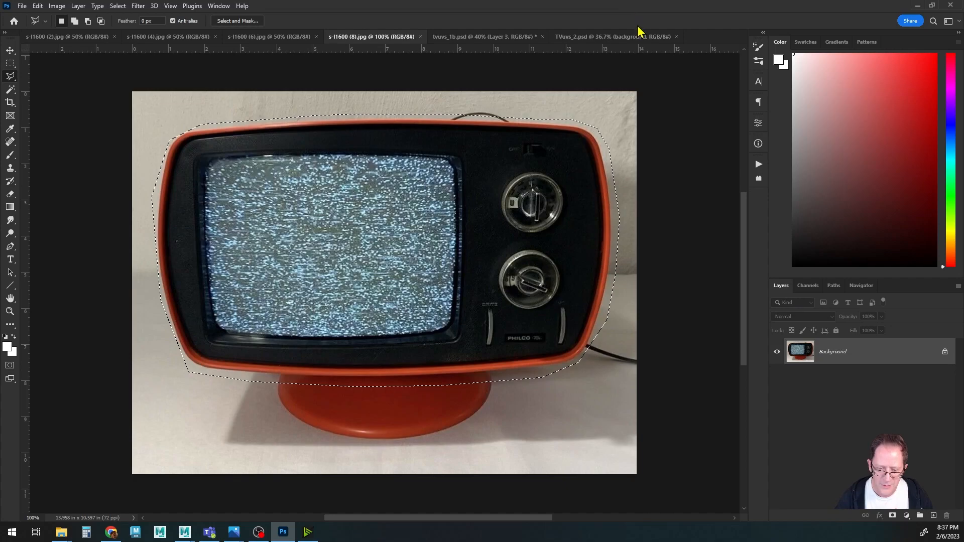
left_click(613, 37)
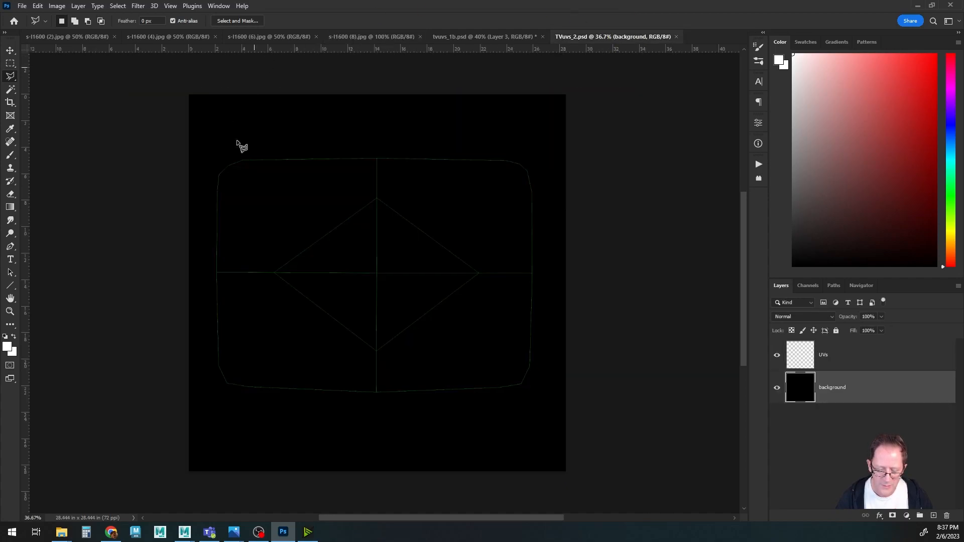
key("ctrl+v")
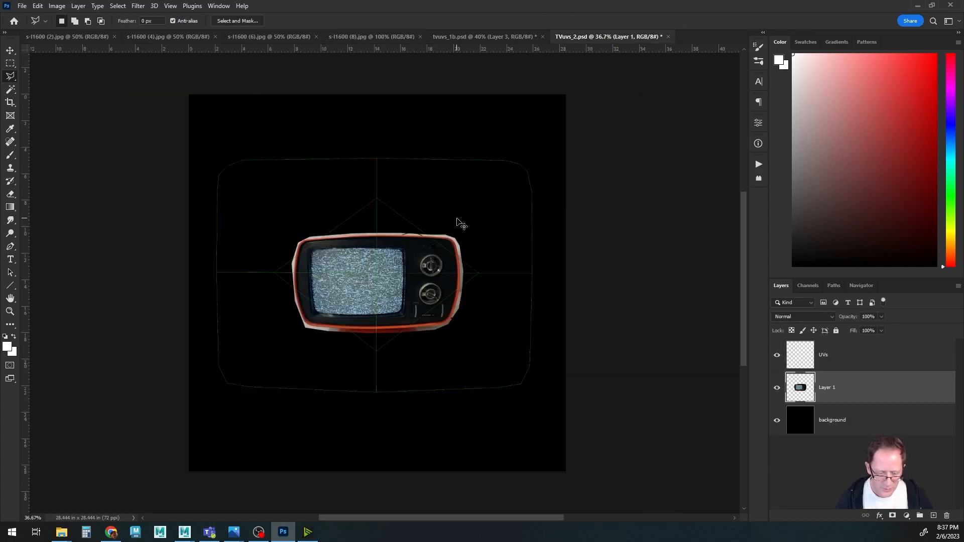
Enlarge the pasted TV front so its screen covers the screen UV shell, lowering the layer opacity to 18%.
left_click_drag(390, 295, 300, 205, "ctrl")
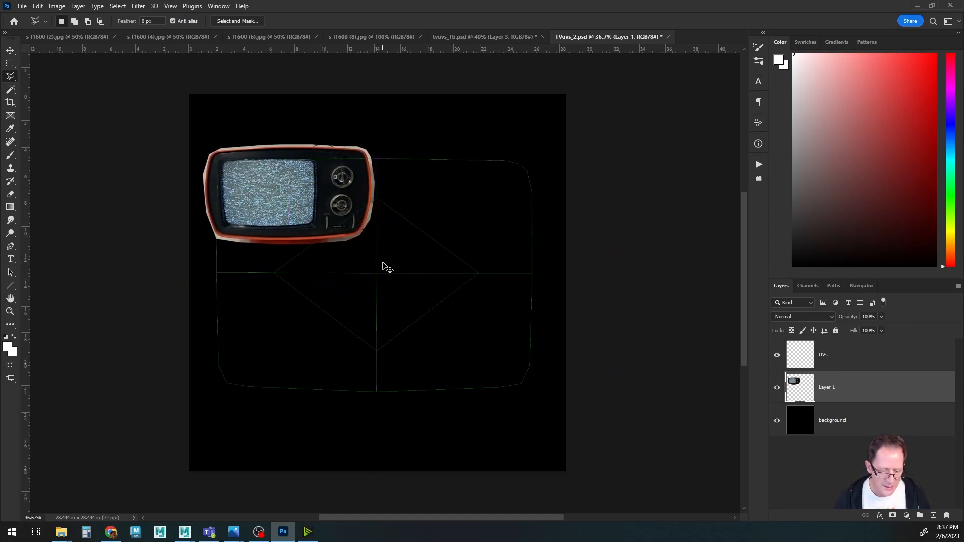
key("ctrl+t")
left_click_drag(375, 245, 739, 481)
left_click_drag(475, 363, 425, 326)
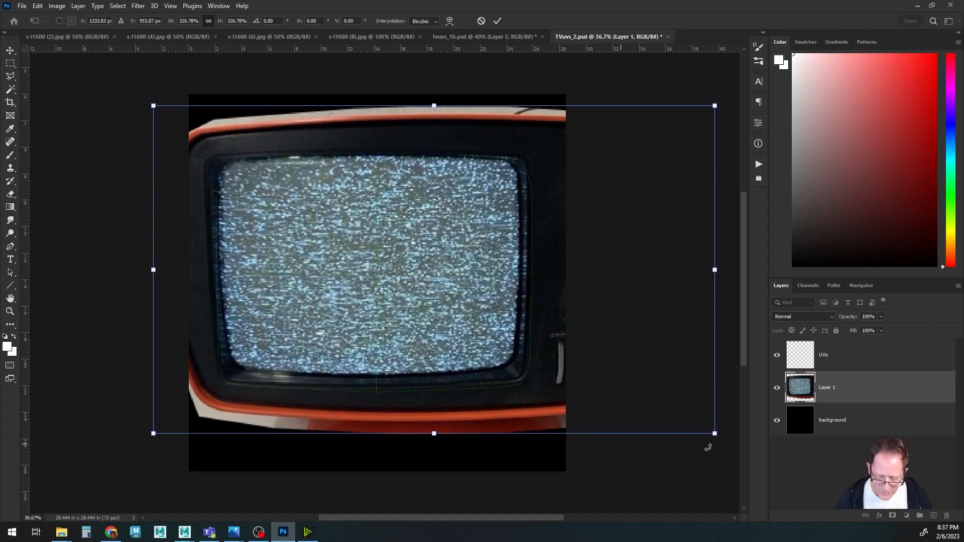
left_click_drag(714, 433, 729, 462)
left_click_drag(446, 346, 427, 341)
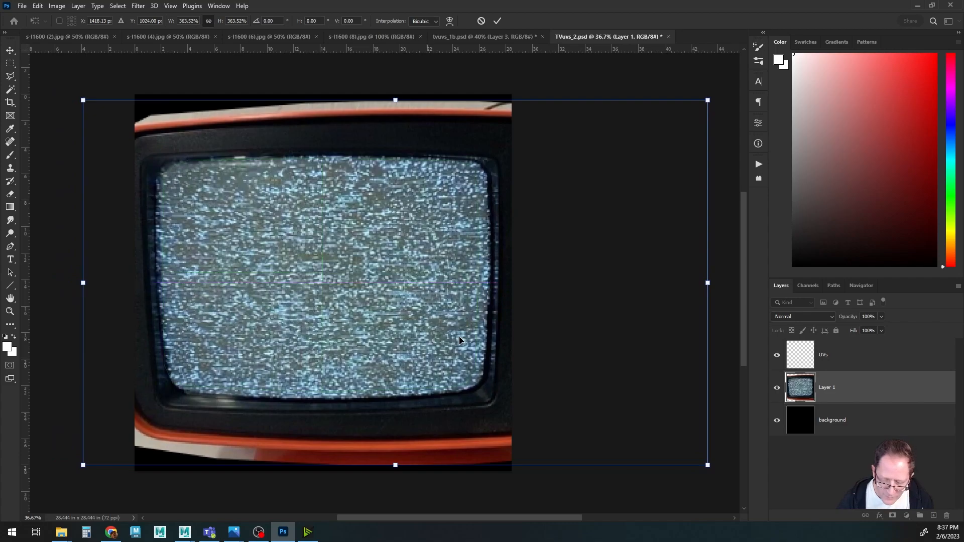
left_click(881, 316)
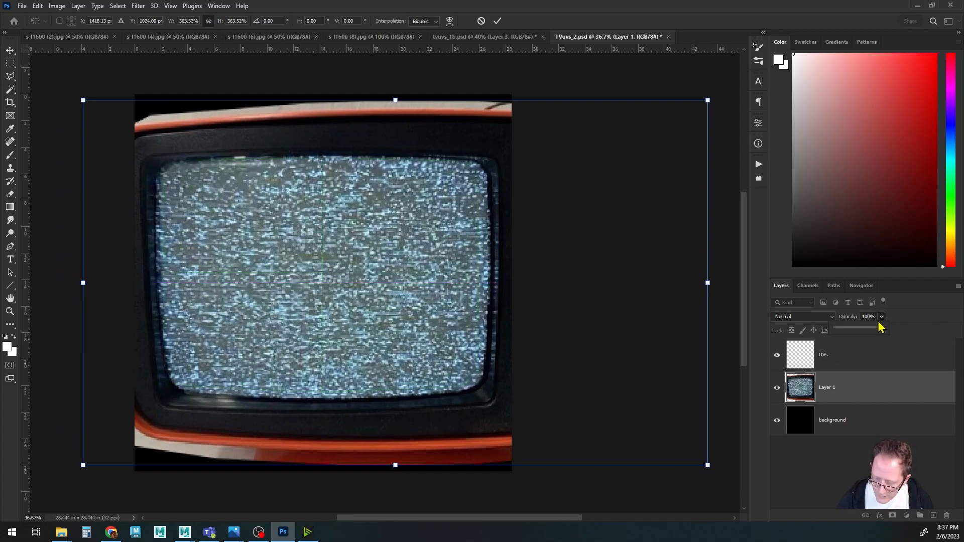
left_click_drag(872, 329, 842, 332)
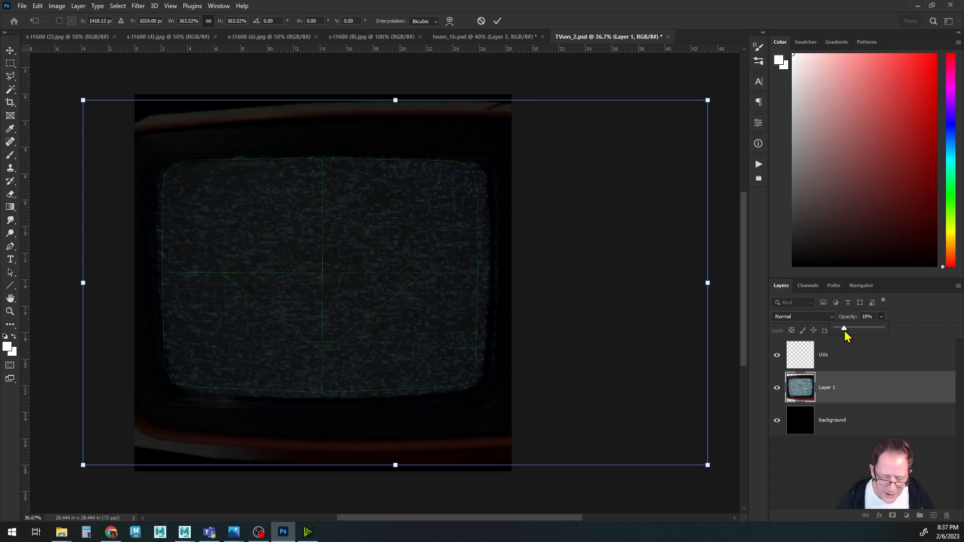
Nudge the enlarged screen layer into alignment with the screen UV shell and commit the transform.
key("Left")
key("Left")
key("Left")
key("Left")
key("Left")
key("Left")
key("Left")
key("Left")
key("Left")
key("Left")
key("Left")
key("Up")
key("Up")
key("Up")
key("Up")
key("Right")
key("Down")
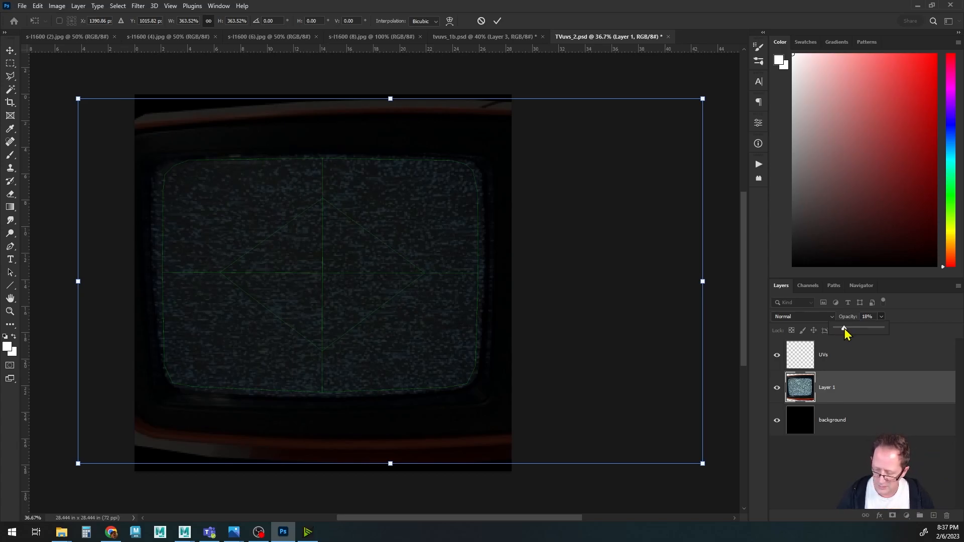
left_click(559, 308)
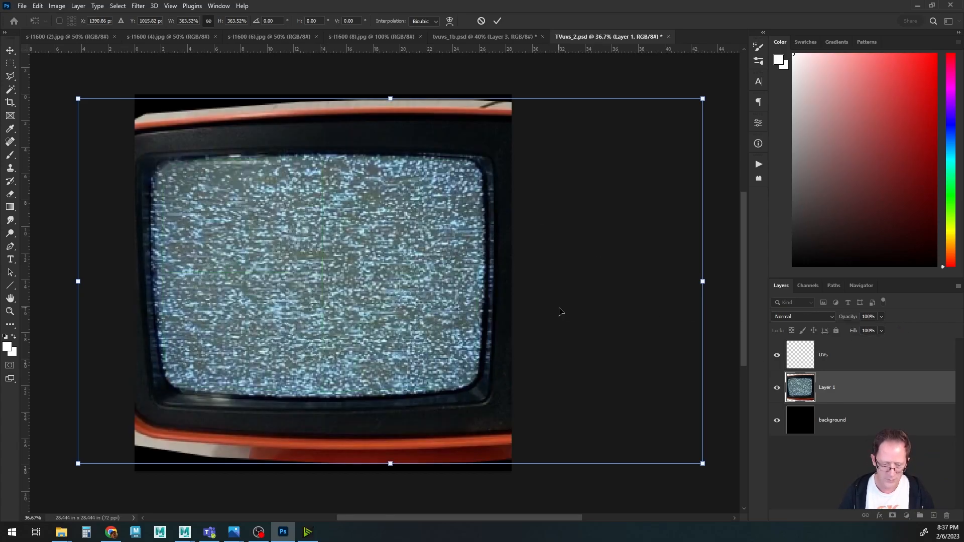
key("Return")
Toggle the screen layer's visibility to compare it against the UV lines.
key("l")
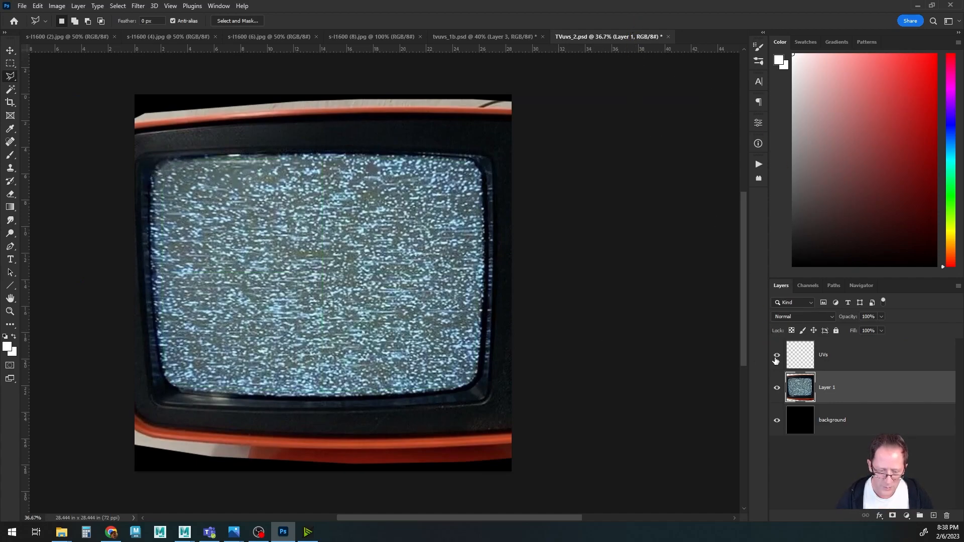
left_click(778, 390)
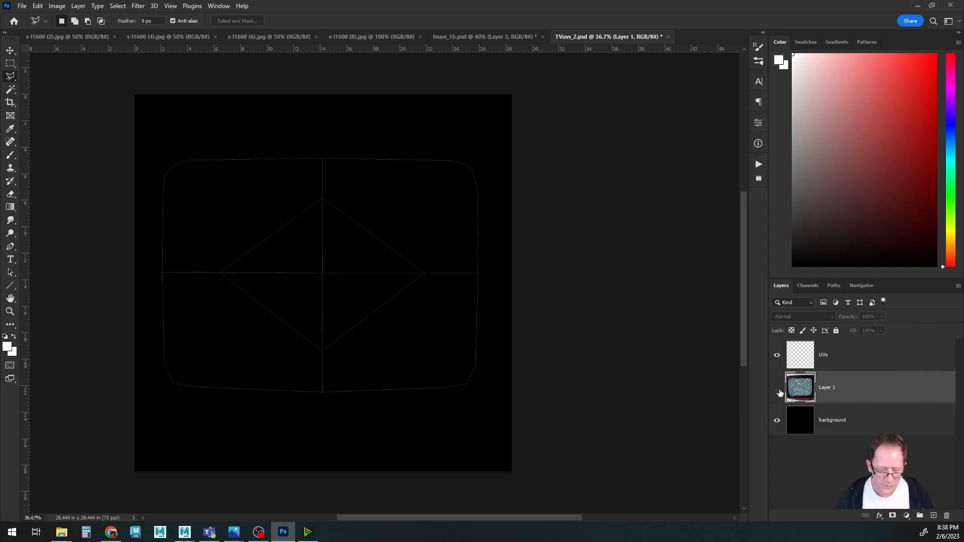
left_click(778, 390)
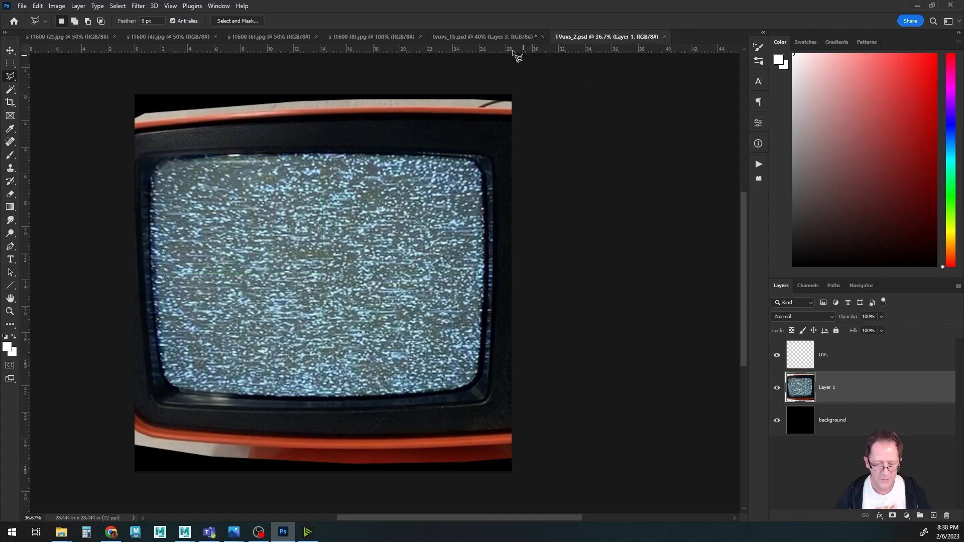
Close the s-l1600 (8) photo and switch to the s-l1600 (6) side photo.
left_click(490, 38)
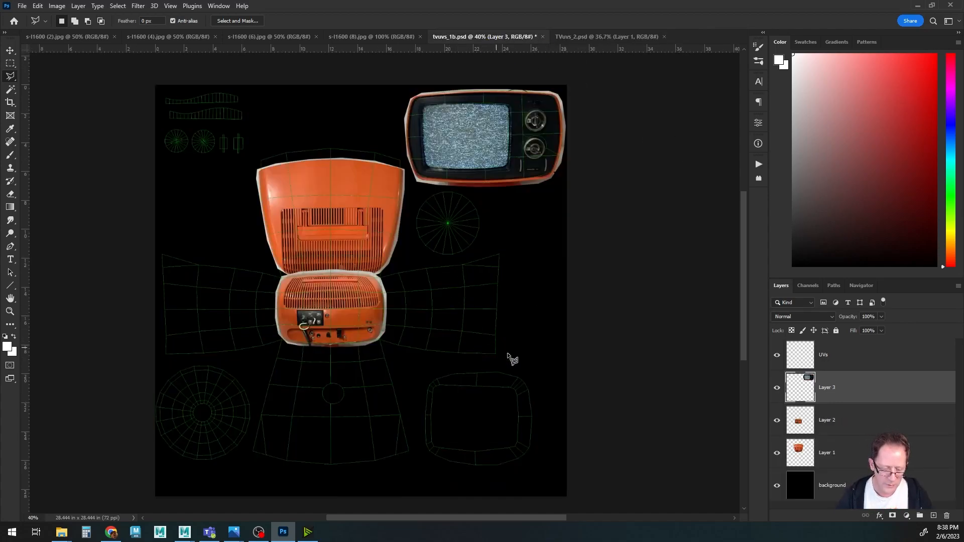
left_click(373, 37)
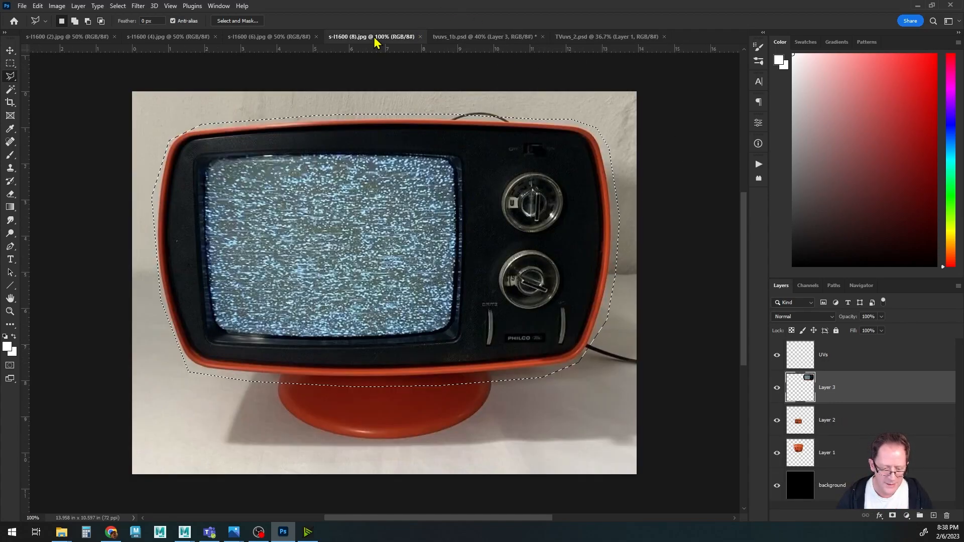
left_click(421, 36)
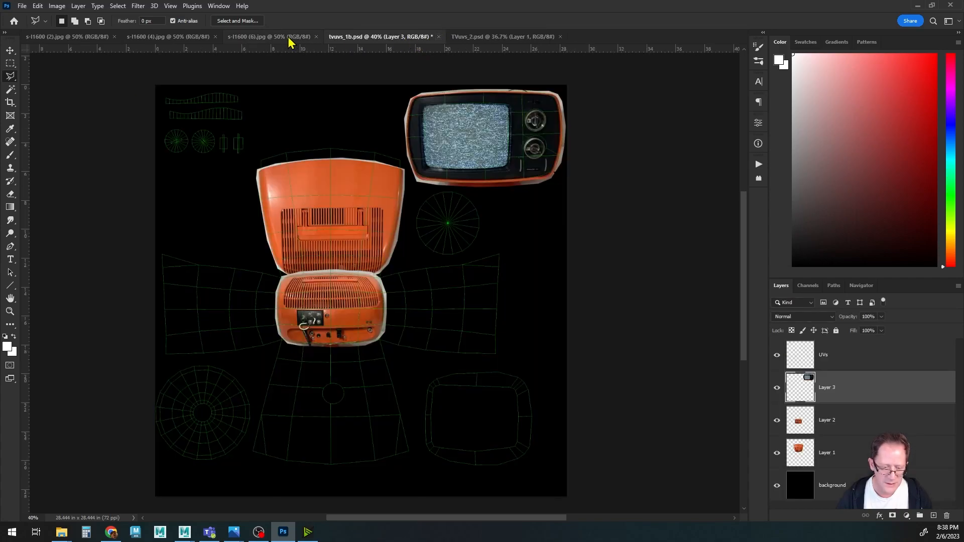
left_click(291, 37)
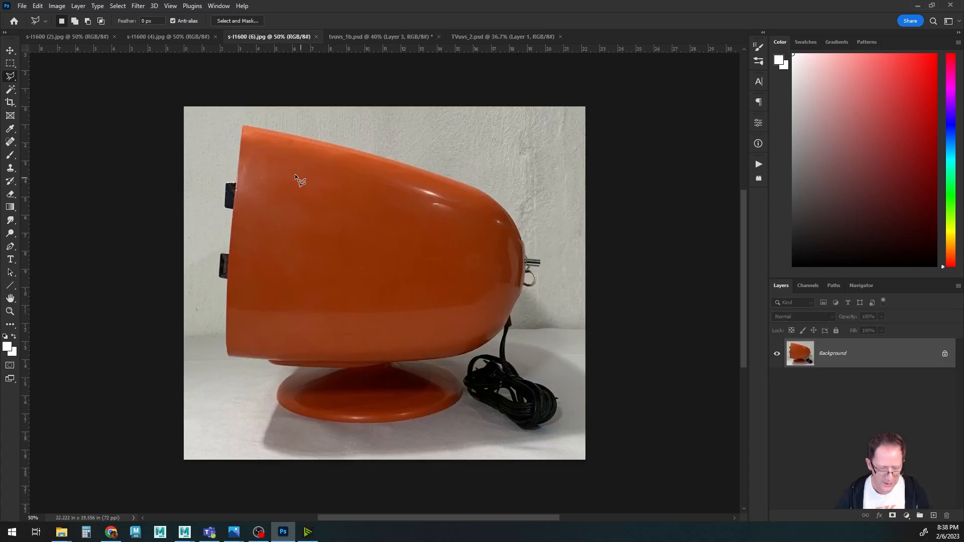
Outline the TV's side body in the s-l1600 (6) photo with a polygonal lasso selection.
left_click(228, 222)
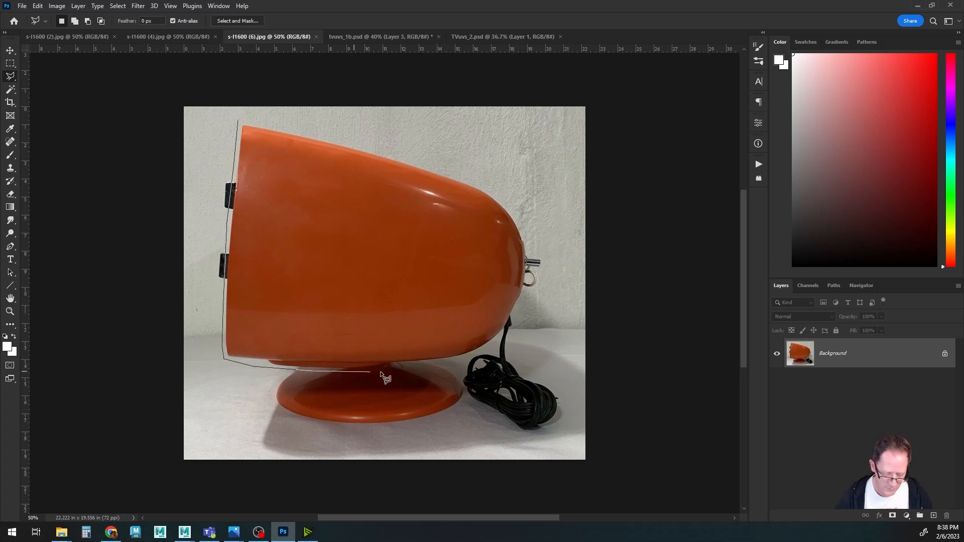
left_click(488, 344)
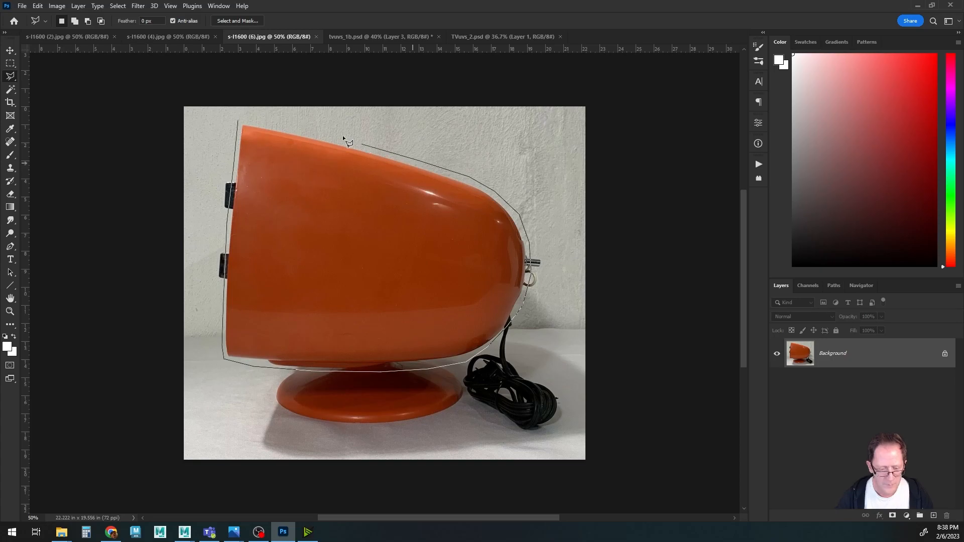
left_click(238, 119)
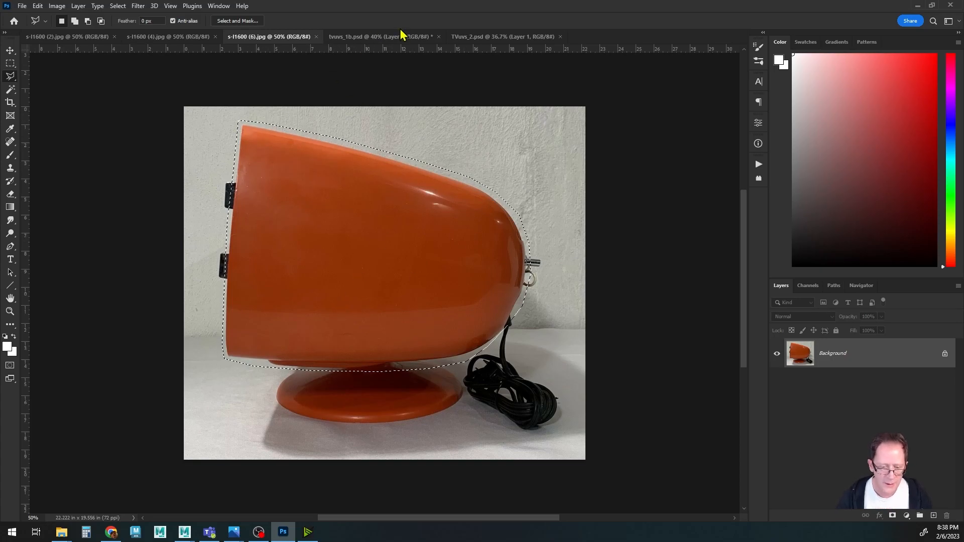
Paste the side body into tvuvs_1b.psd, scale it to about 48% and move it over the left side UV shell.
left_click(372, 36)
key("ctrl+v")
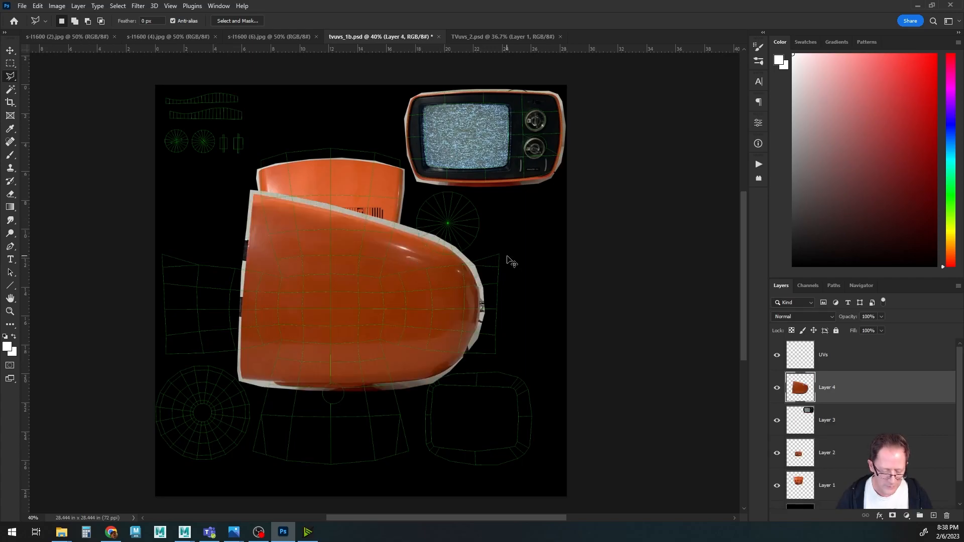
key("ctrl+t")
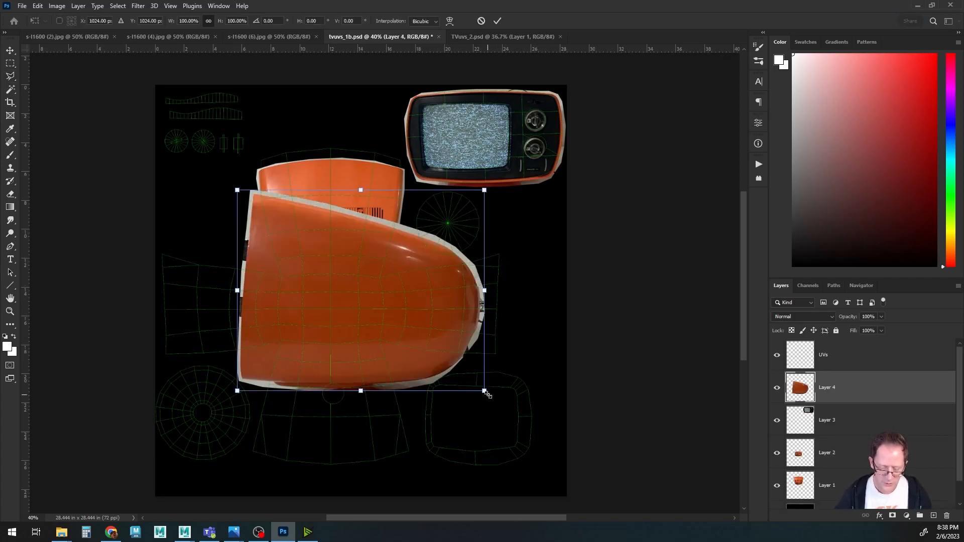
left_click_drag(485, 391, 361, 296)
left_click_drag(315, 243, 204, 298)
scroll(241, 305, "up", 4, "alt")
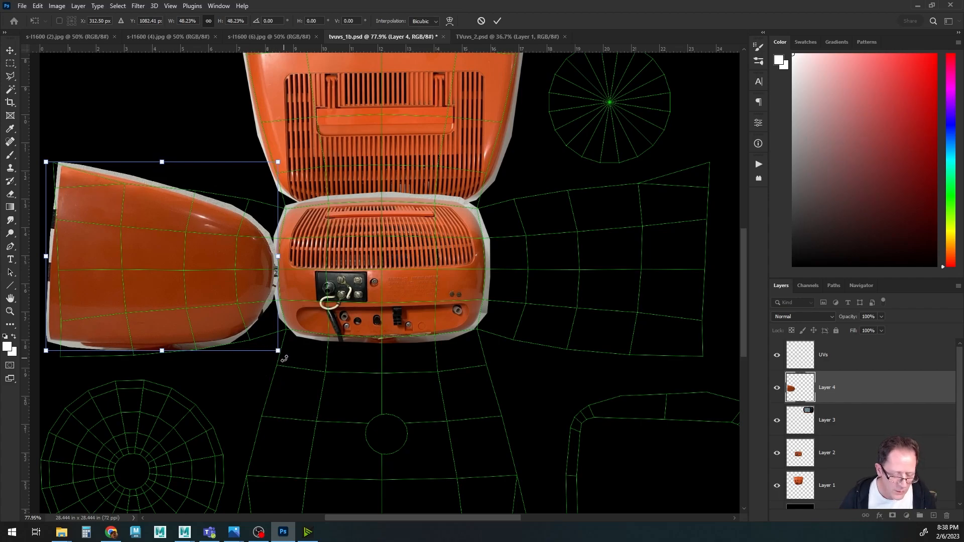
Rotate the side body about -5.5°, enlarge it to about 53% and nudge it down to fit the left side UV shell.
left_click_drag(284, 358, 297, 346)
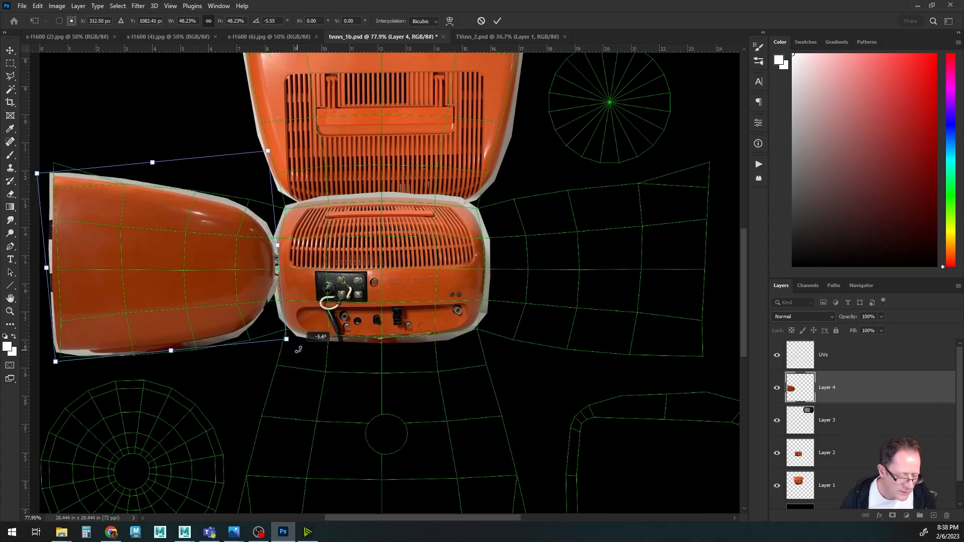
left_click_drag(209, 289, 217, 289)
left_click_drag(295, 335, 311, 346)
left_click_drag(219, 293, 214, 290)
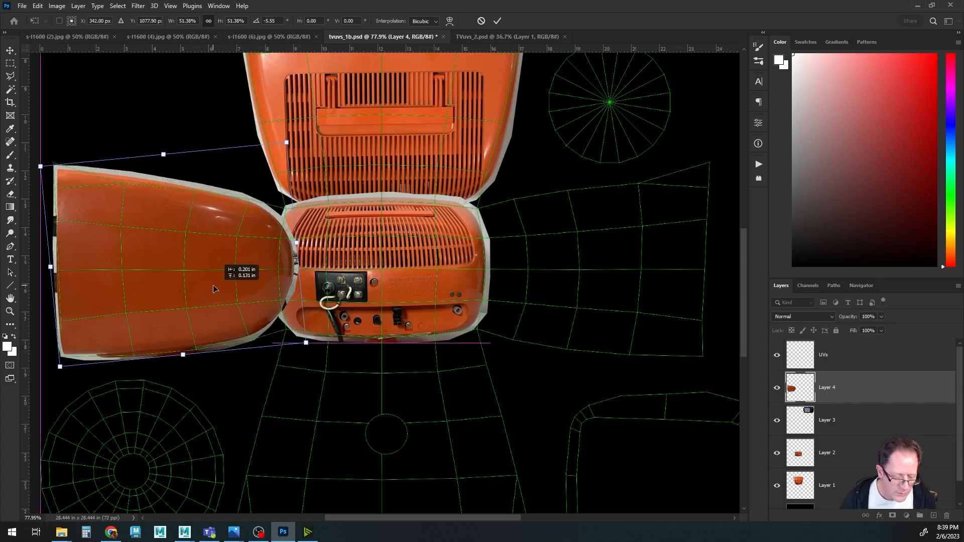
left_click_drag(213, 289, 214, 289)
left_click_drag(304, 341, 314, 348)
left_click_drag(222, 297, 224, 297)
key("Down")
key("Down")
key("Down")
key("Down")
key("Down")
key("Down")
key("Down")
key("Down")
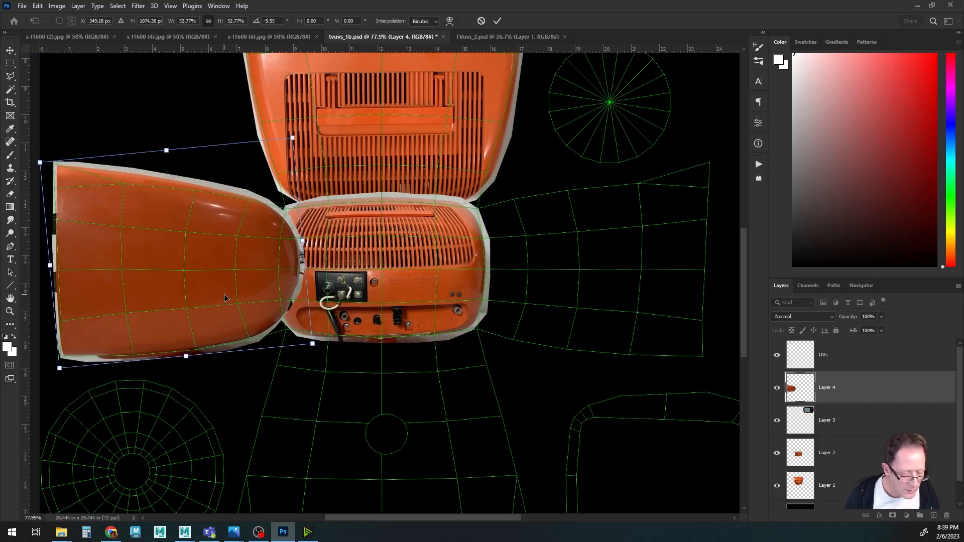
key("Up")
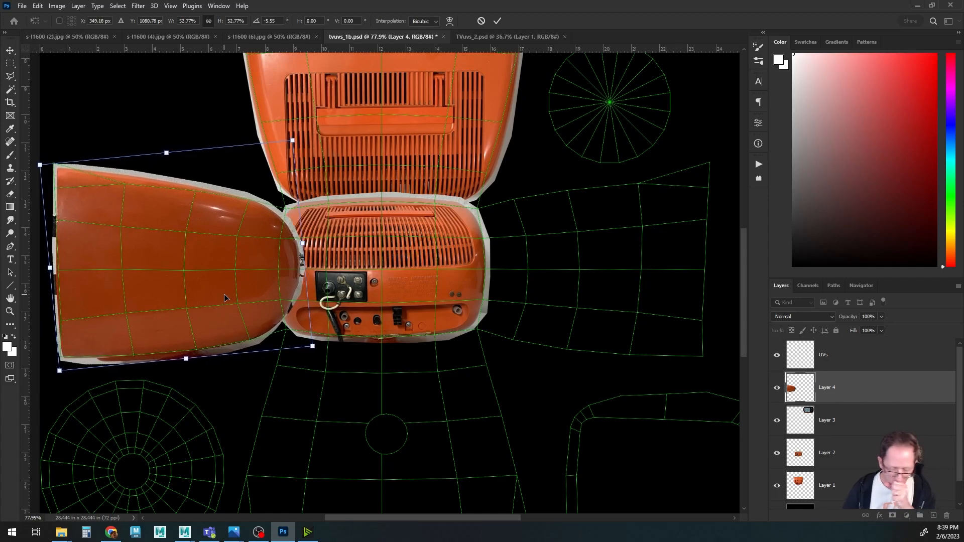
key("Return")
Close the s-l1600 (6) and s-l1600 (4) photos and switch to the s-l1600 (2) side photo.
key("l")
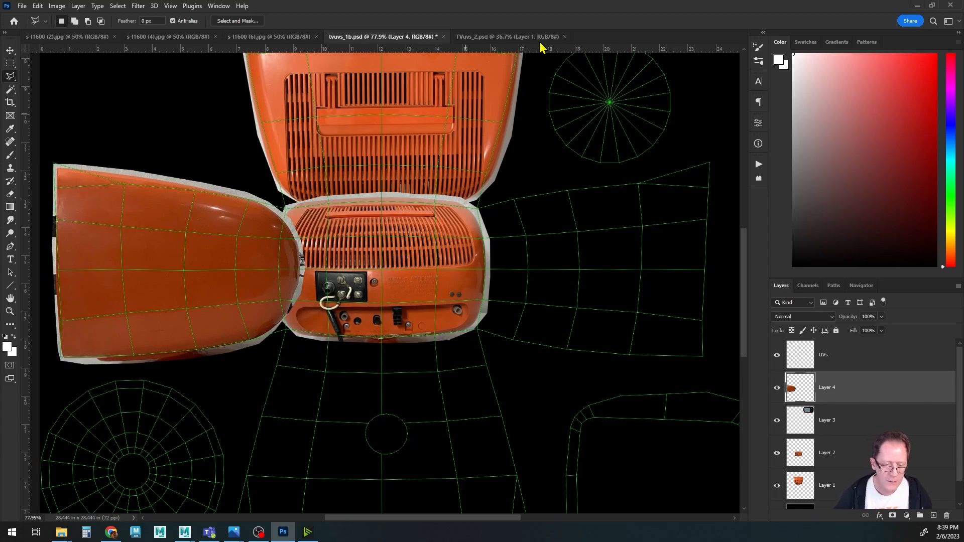
left_click(271, 38)
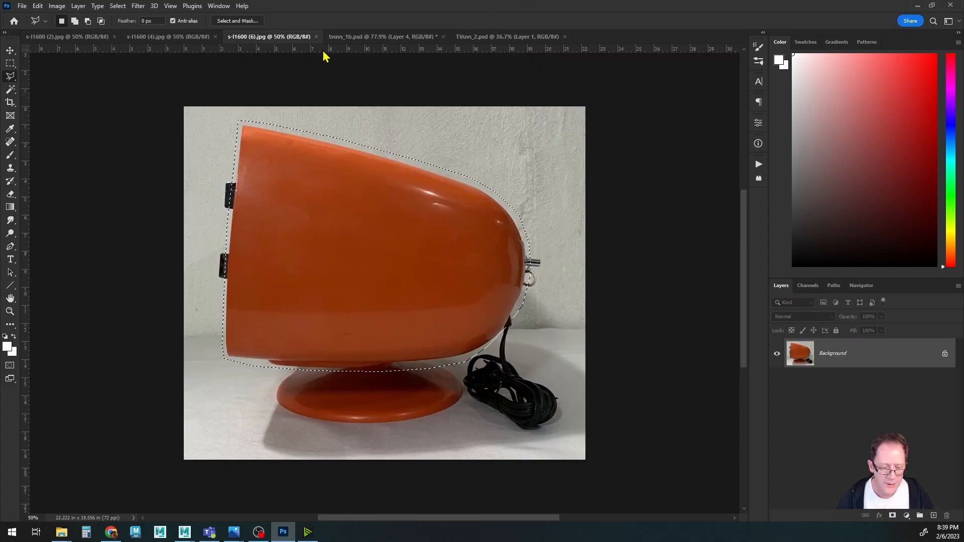
left_click(316, 37)
left_click(170, 37)
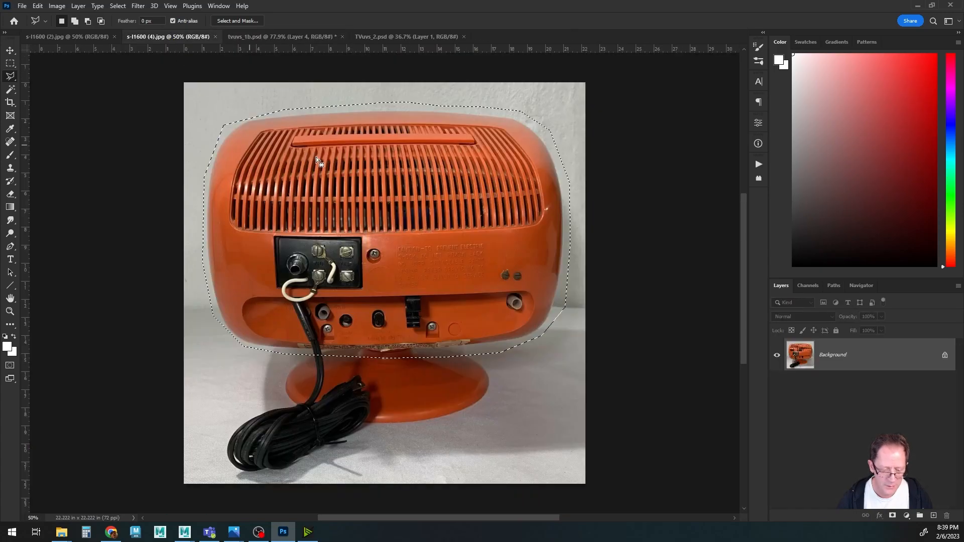
left_click(215, 36)
left_click(84, 38)
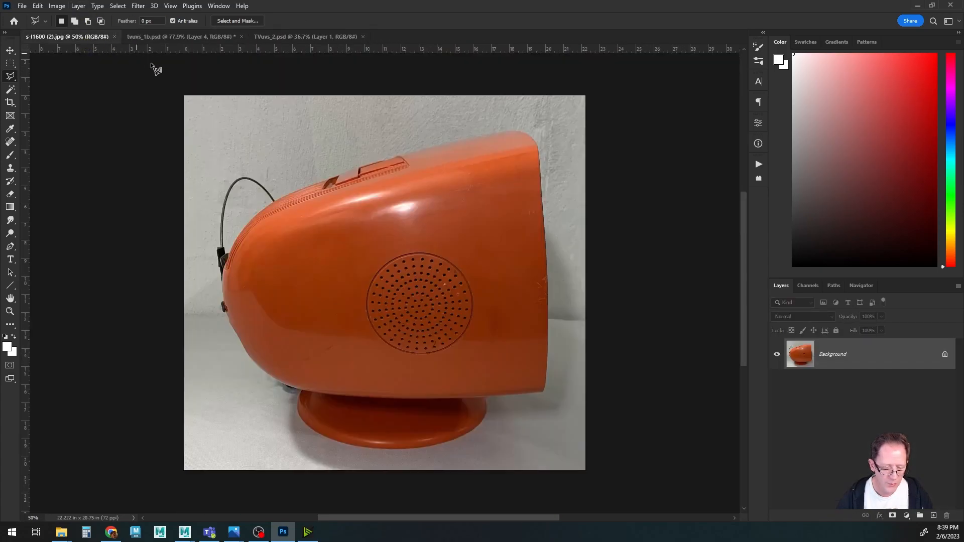
Outline the TV's side body in the s-l1600 (2) photo with a polygonal lasso selection.
left_click(326, 184)
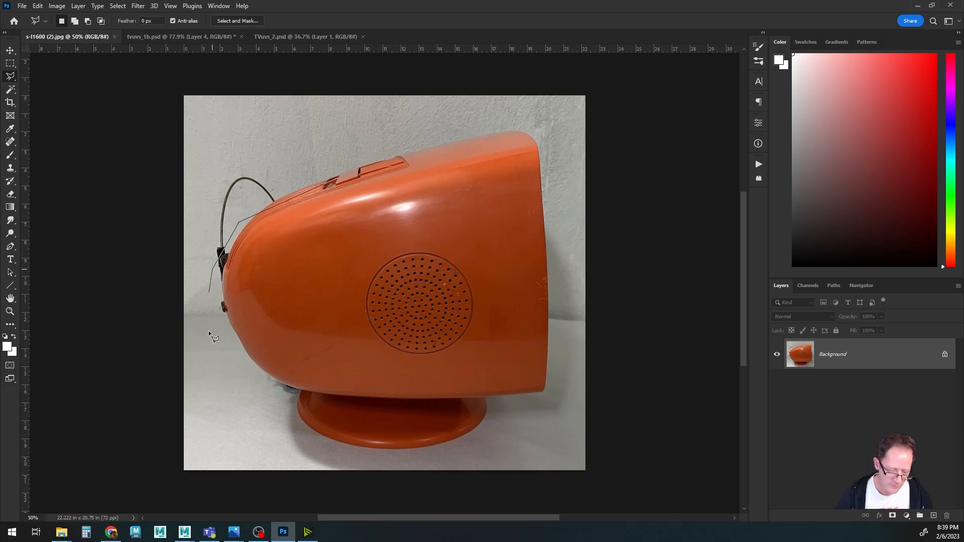
left_click(277, 389)
left_click(317, 398)
left_click(373, 403)
left_click(544, 400)
left_click(553, 344)
left_click(550, 236)
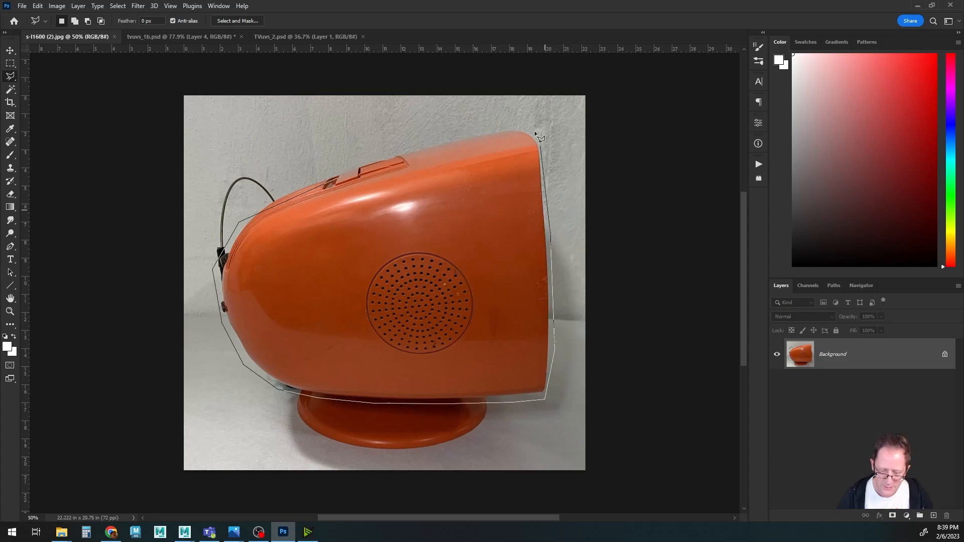
left_click(542, 137)
left_click(355, 175)
left_click(339, 176)
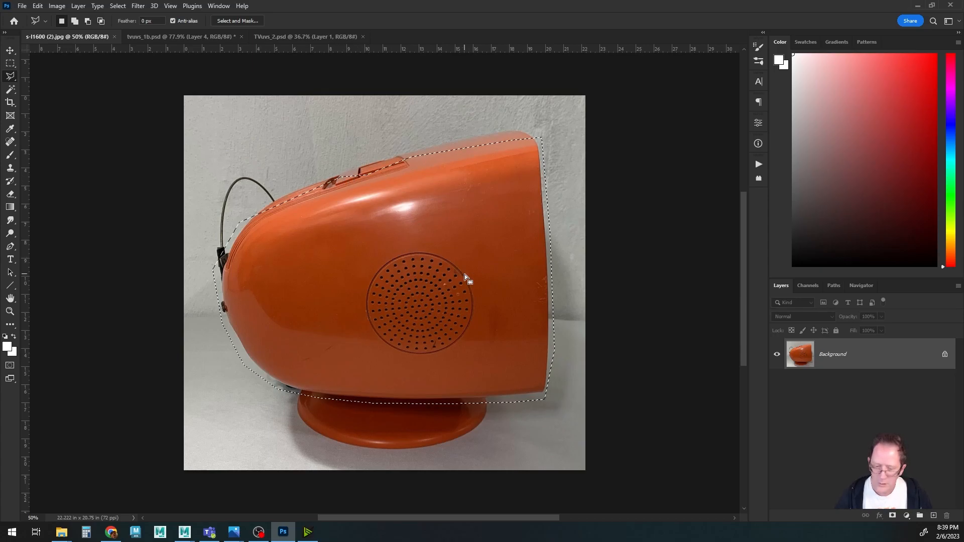
Paste the side body into tvuvs_1b.psd, scale it to about 46%, rotate it about 6° and fit it over the right side UV shell.
left_click(180, 37)
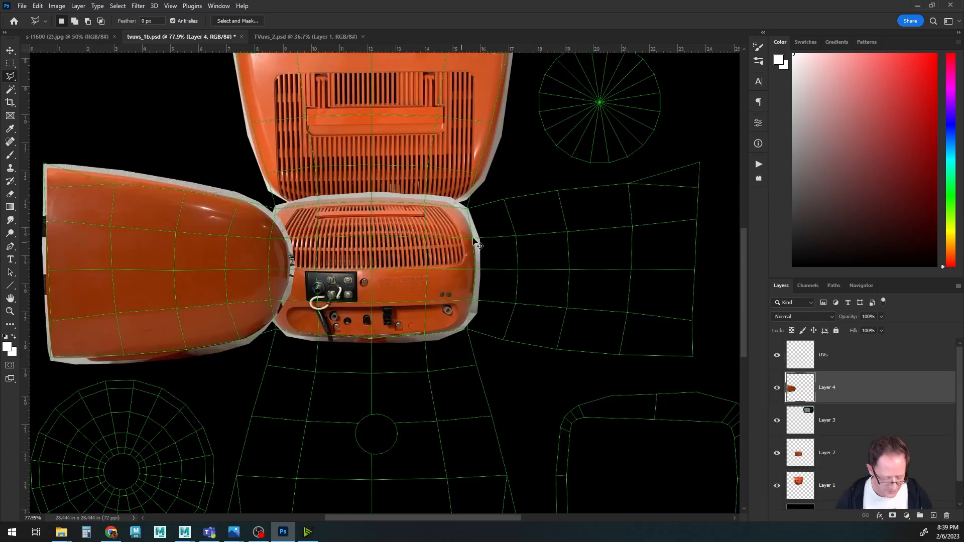
key("ctrl+v")
key("ctrl+t")
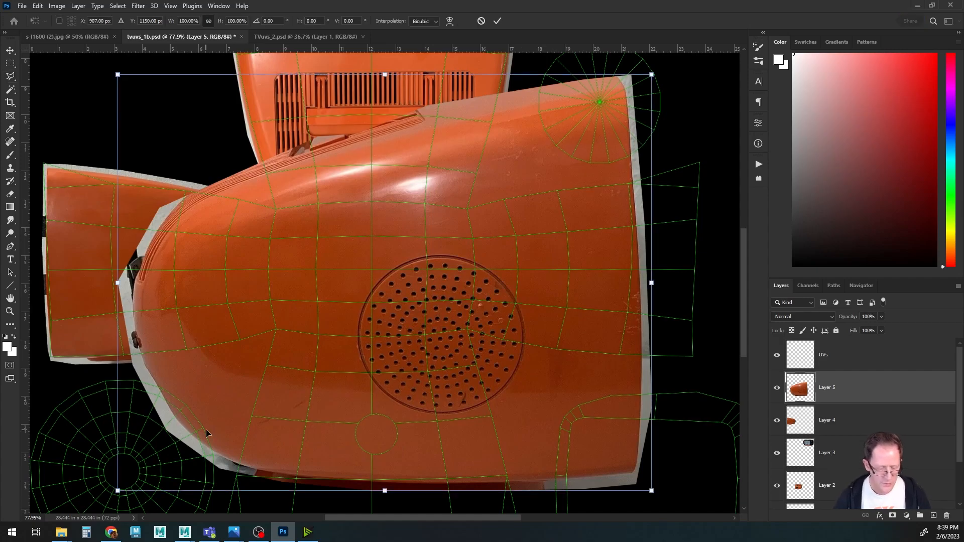
left_click_drag(117, 491, 468, 219)
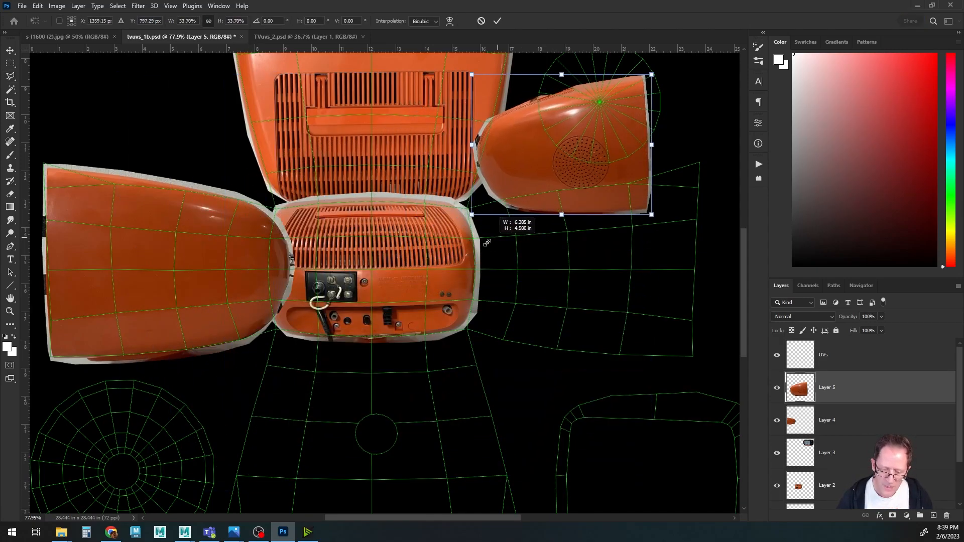
left_click_drag(518, 178, 517, 274)
left_click_drag(651, 315, 701, 356)
left_click_drag(530, 285, 524, 271)
left_click_drag(712, 359, 705, 365)
left_click_drag(538, 289, 545, 295)
left_click_drag(686, 358, 693, 371)
left_click_drag(645, 315, 639, 313)
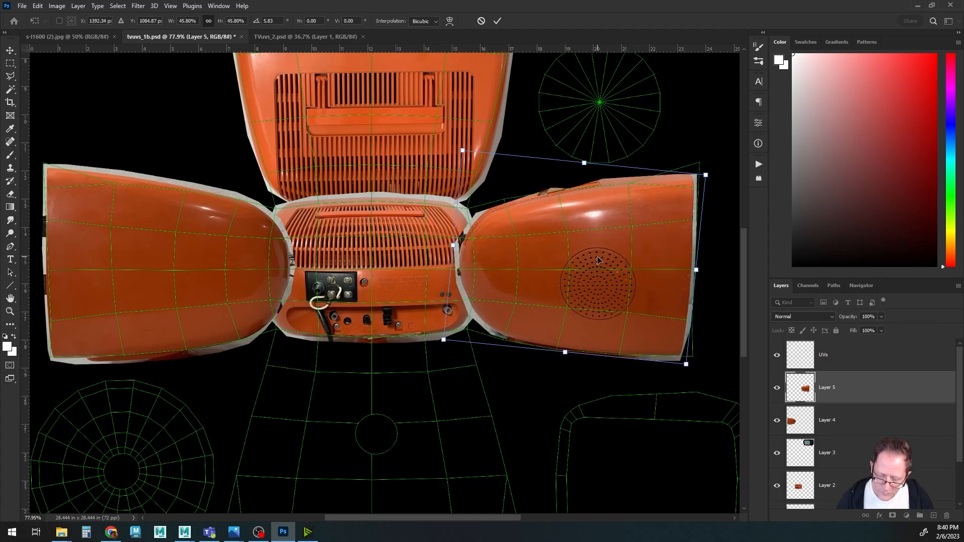
key("Return")
Select the back-top piece's layer, Layer 1, and duplicate it downward onto the bottom UV shell.
scroll(426, 383, "down", 5, "alt")
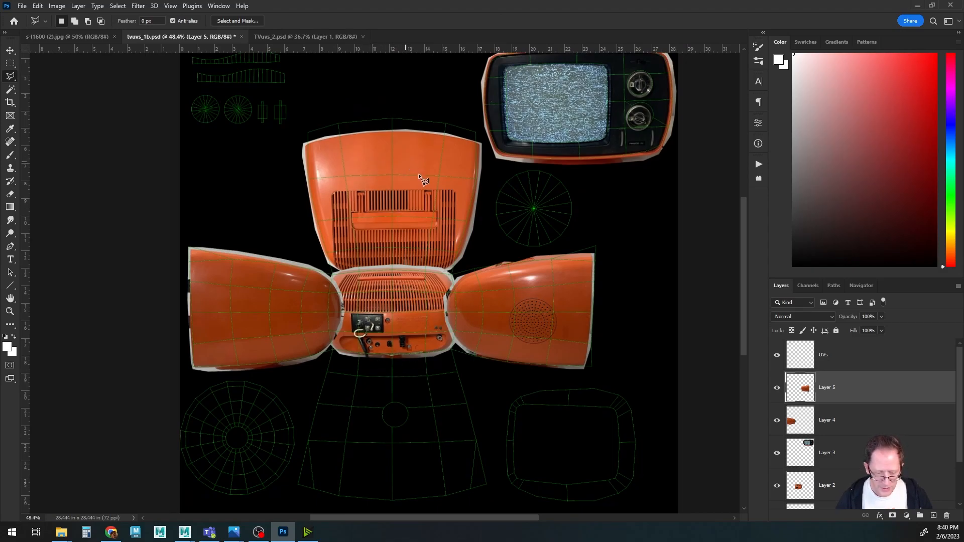
right_click(365, 163, "ctrl")
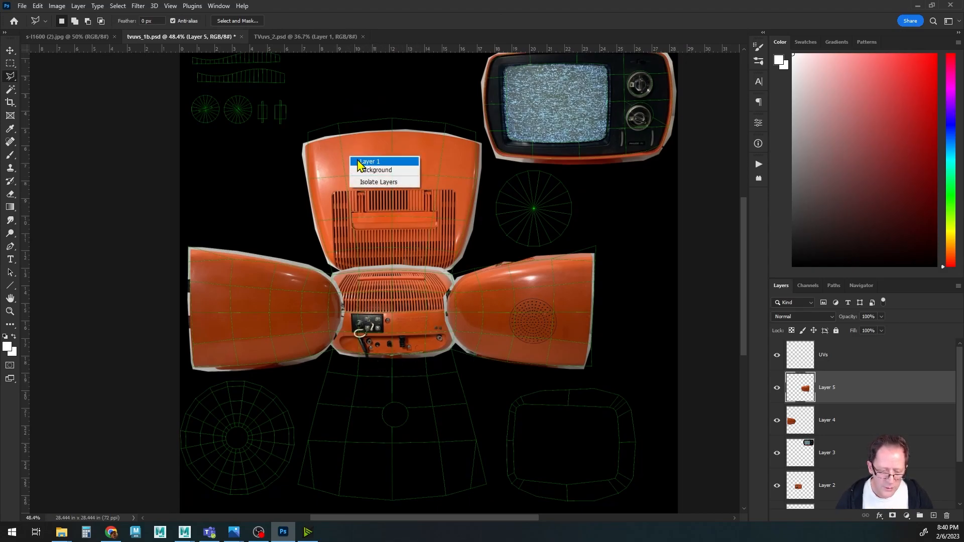
left_click(371, 160)
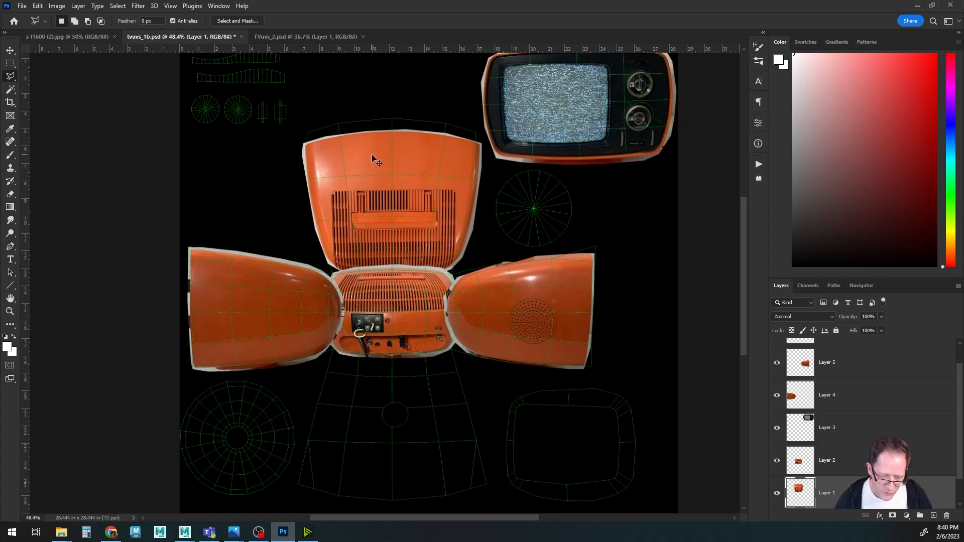
right_click(373, 160)
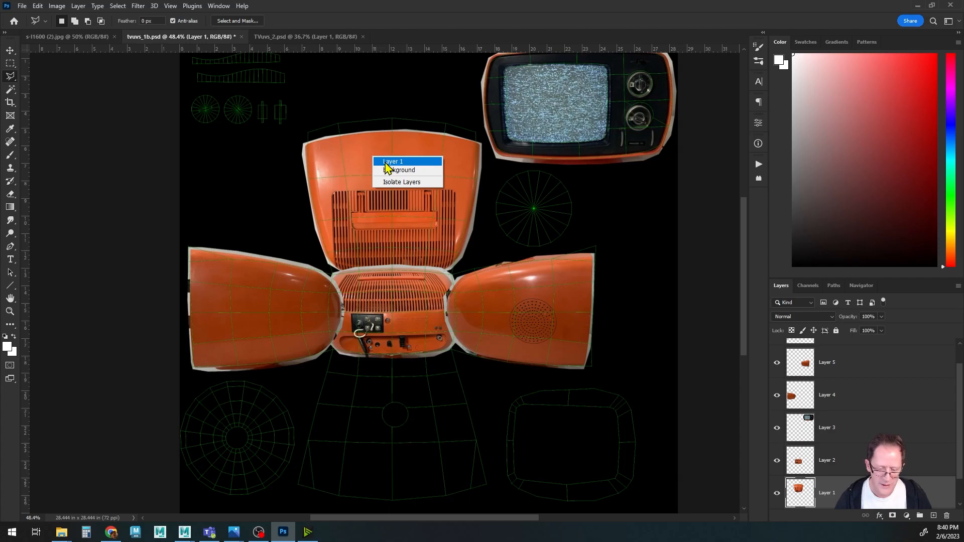
left_click(385, 161)
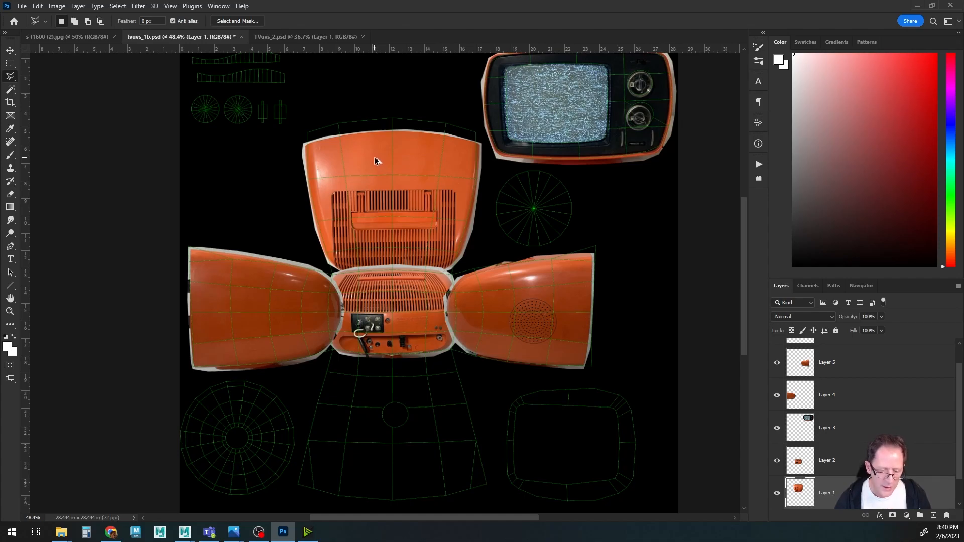
left_click_drag(375, 157, 378, 380, "ctrl+alt")
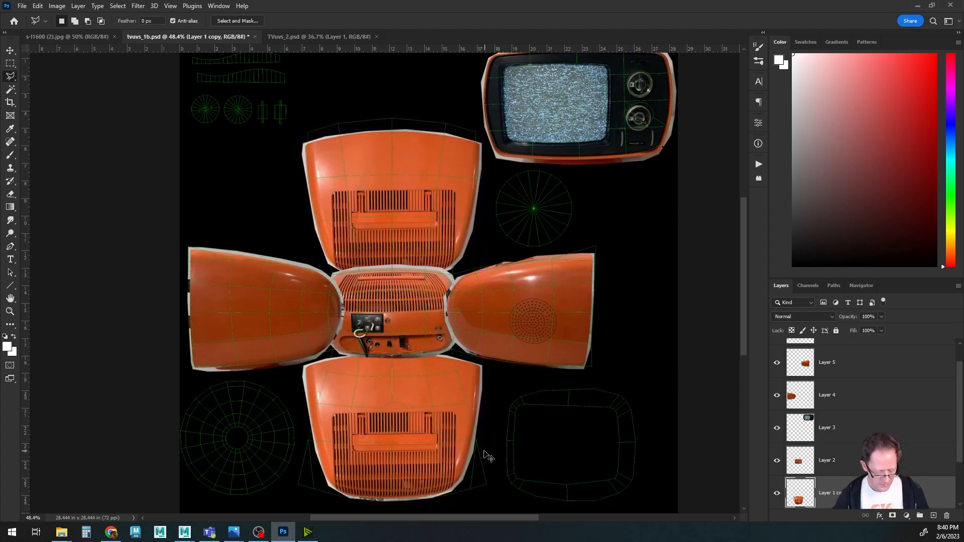
Rotate the duplicated piece 180° and nudge it into place over the bottom UV shell.
key("ctrl+t")
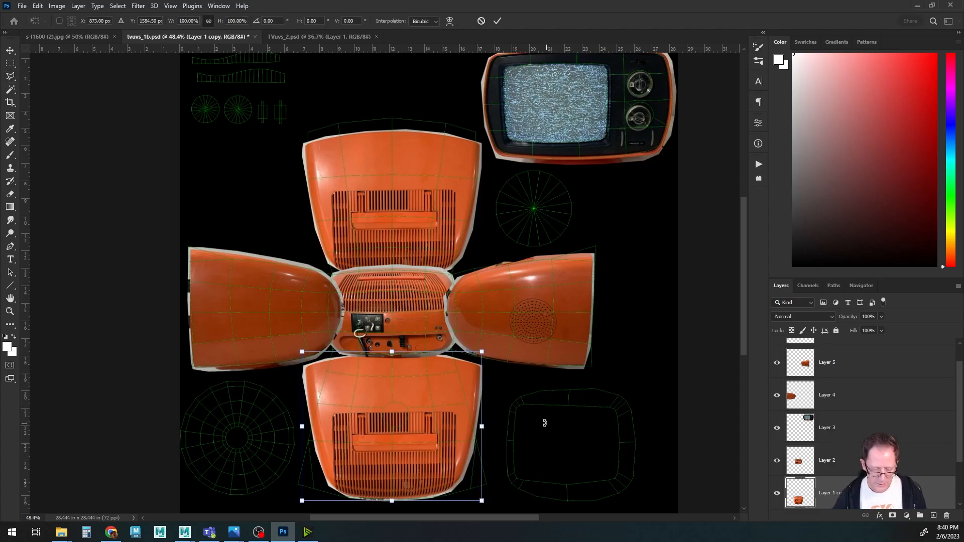
right_click(373, 390)
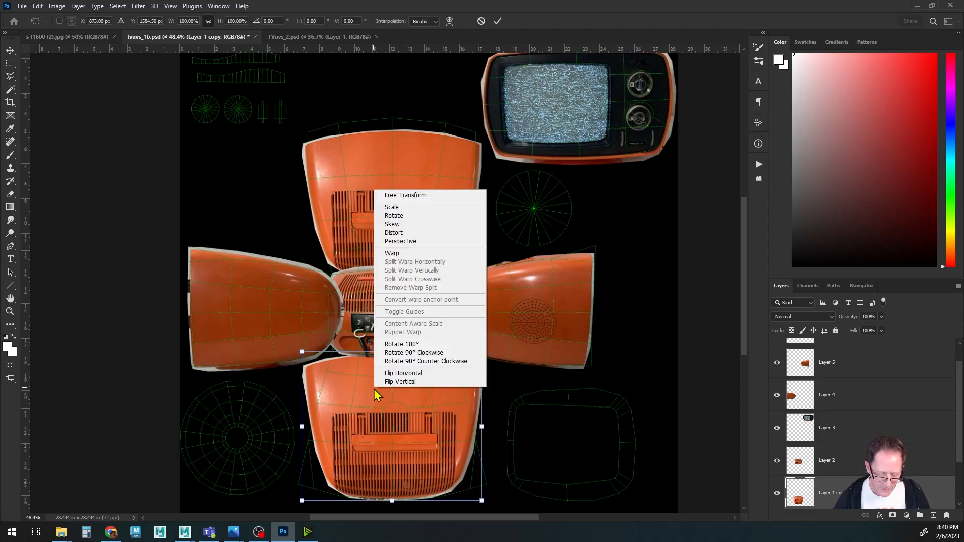
left_click(398, 344)
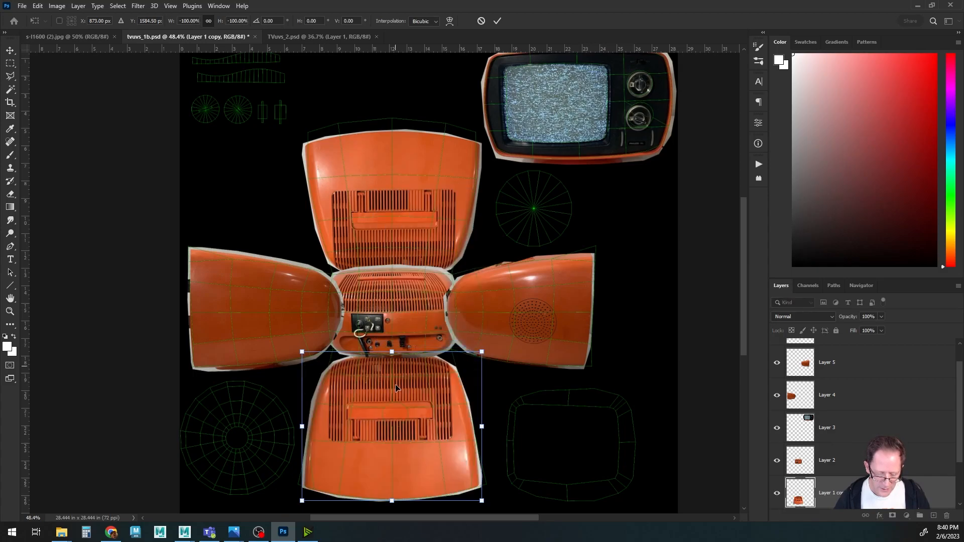
mouse_move(378, 399)
left_mouse_down()
mouse_move(412, 423)
mouse_move(381, 393)
left_mouse_up()
key("Return")
Close the s-l1600 (2) photo and switch to TVuvs_2.psd and back to tvuvs_1b.psd.
key("l")
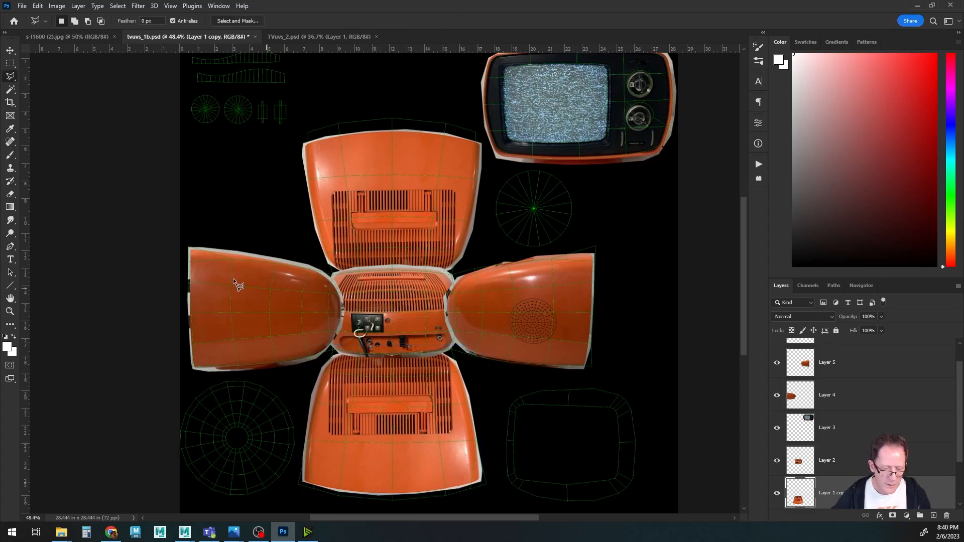
left_click_drag(344, 154, 361, 221)
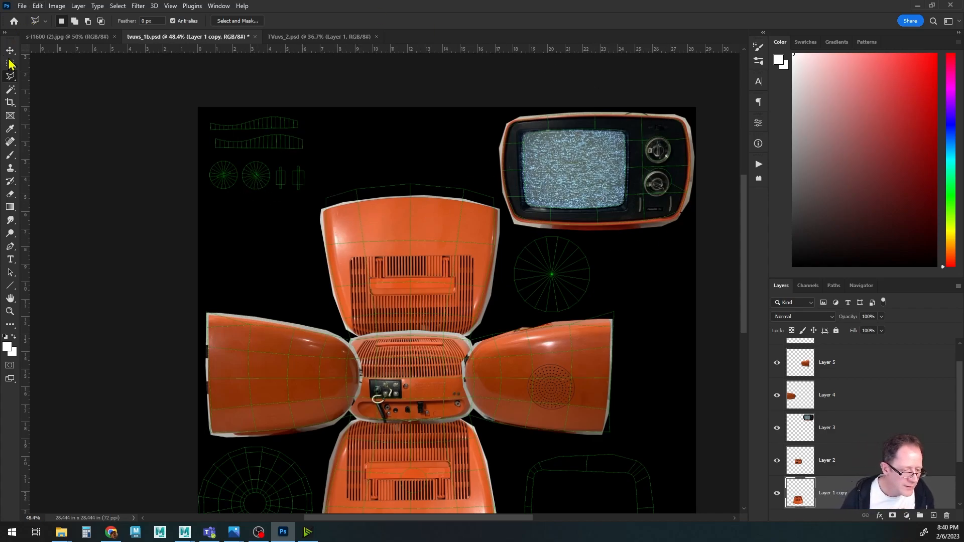
left_click(56, 37)
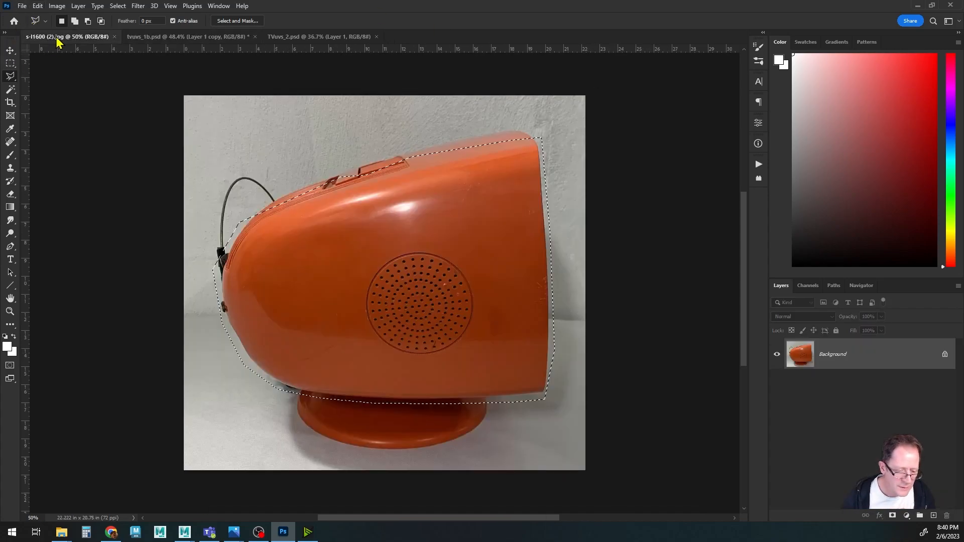
left_click(115, 37)
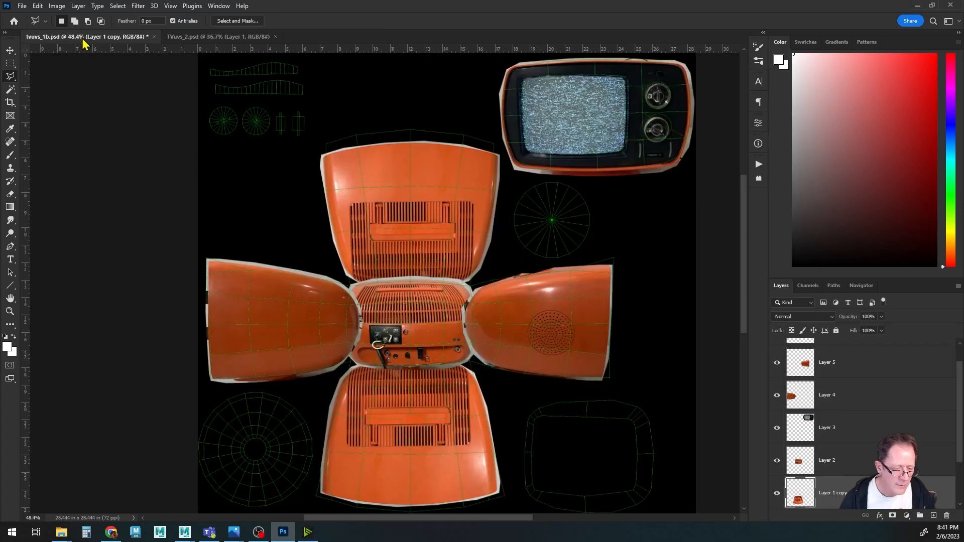
left_click(223, 37)
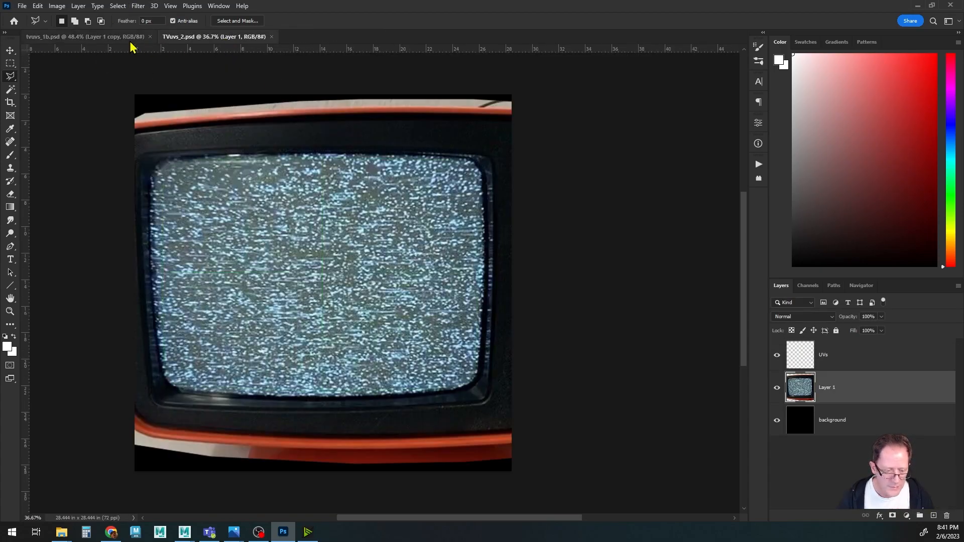
left_click(115, 37)
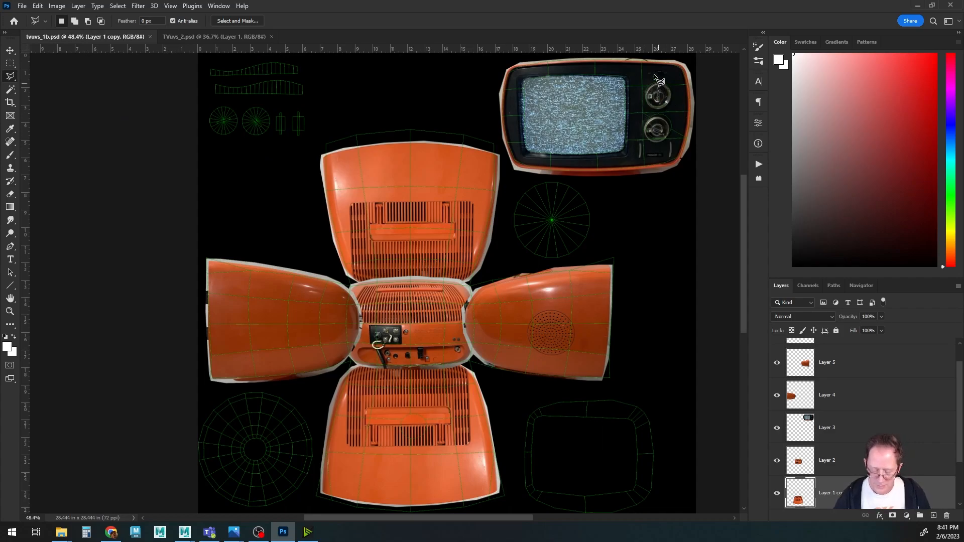
Outline the two control knobs on the front panel with a polygonal lasso and try to copy the selection.
left_click(645, 88)
left_click(643, 103)
left_click(648, 113)
left_click(642, 124)
left_click(642, 138)
left_click(648, 145)
left_click(660, 147)
left_click(669, 143)
left_click(672, 132)
left_click(672, 119)
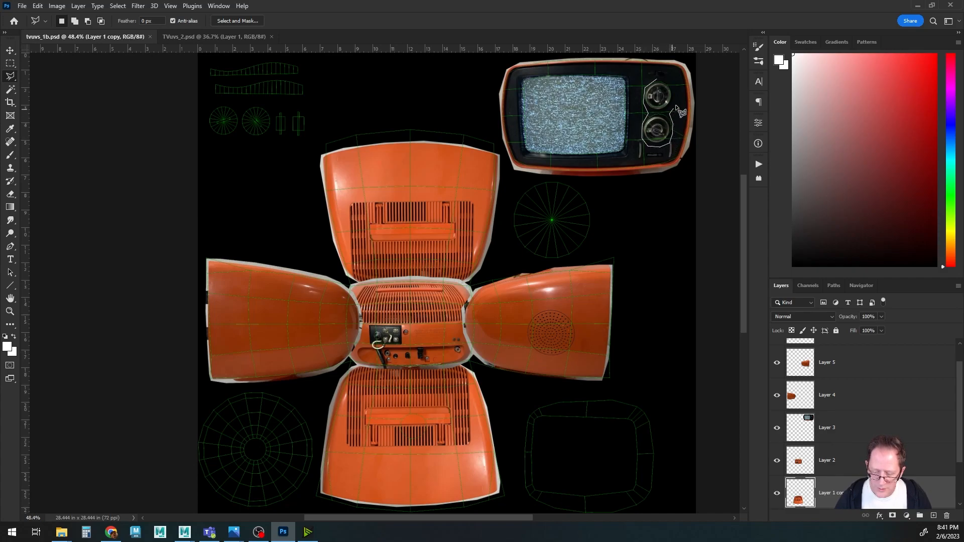
left_click(679, 99)
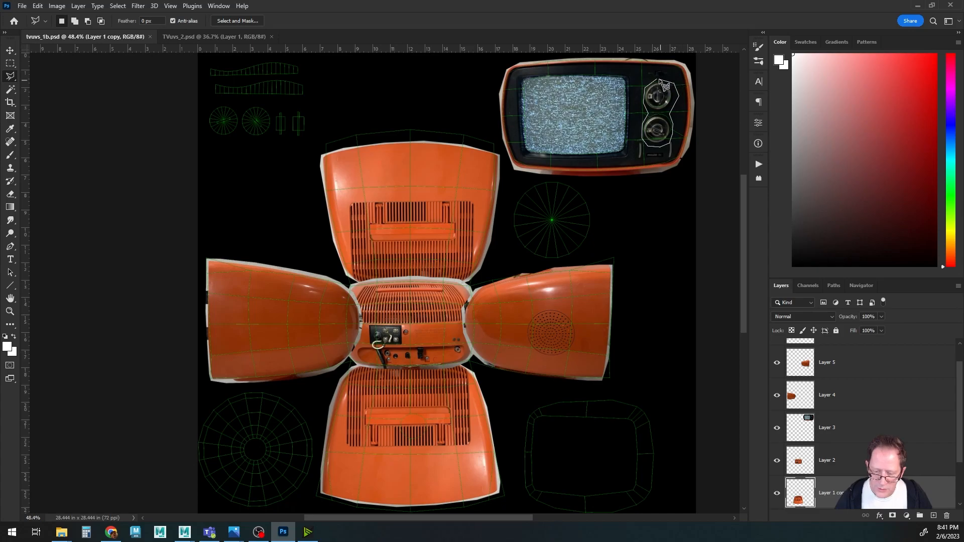
left_click(660, 79)
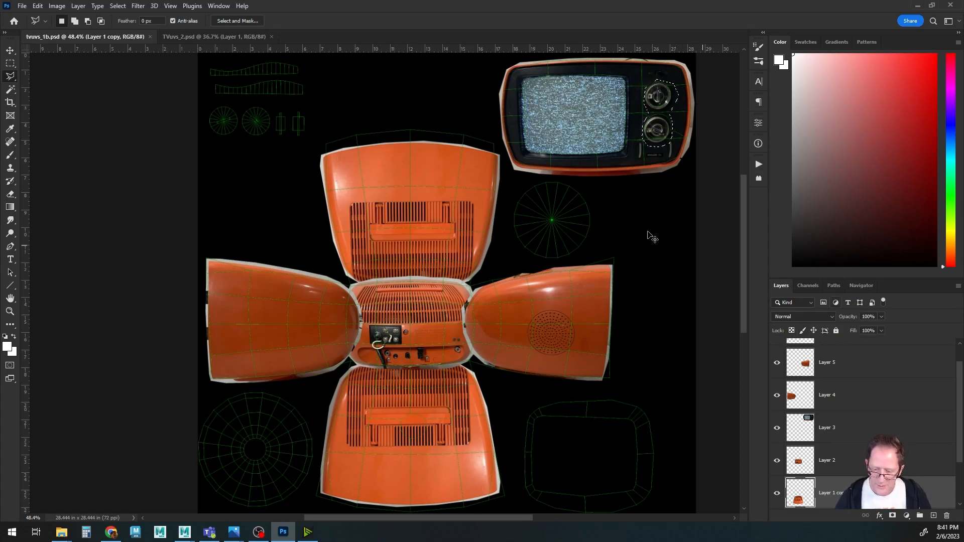
key("ctrl+c")
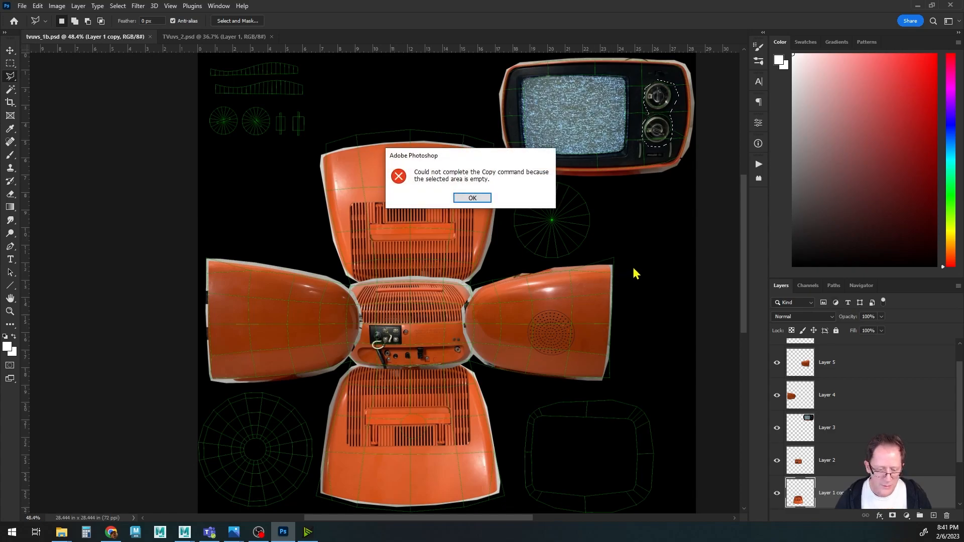
left_click(473, 197)
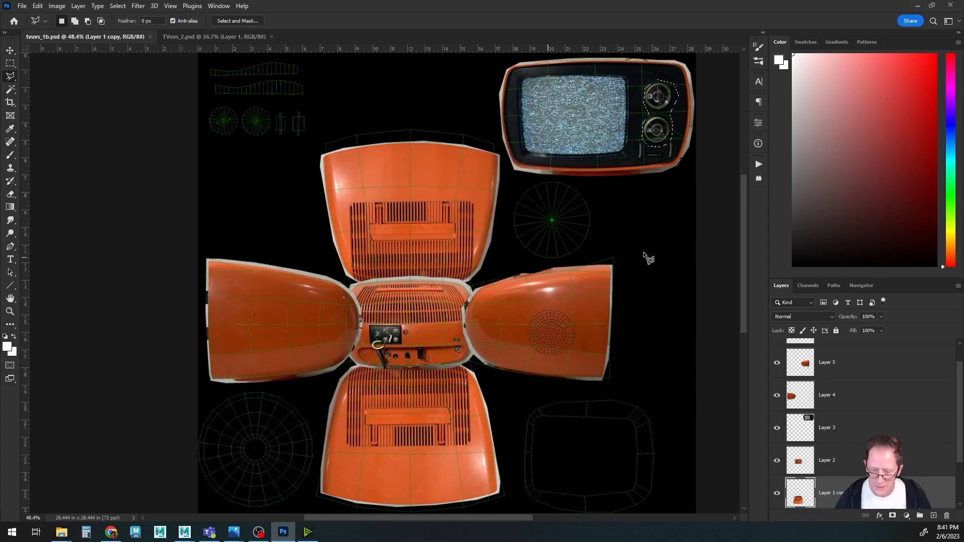
Target Layer 3 and copy the lasso-selected knobs onto a new layer.
right_click(638, 102)
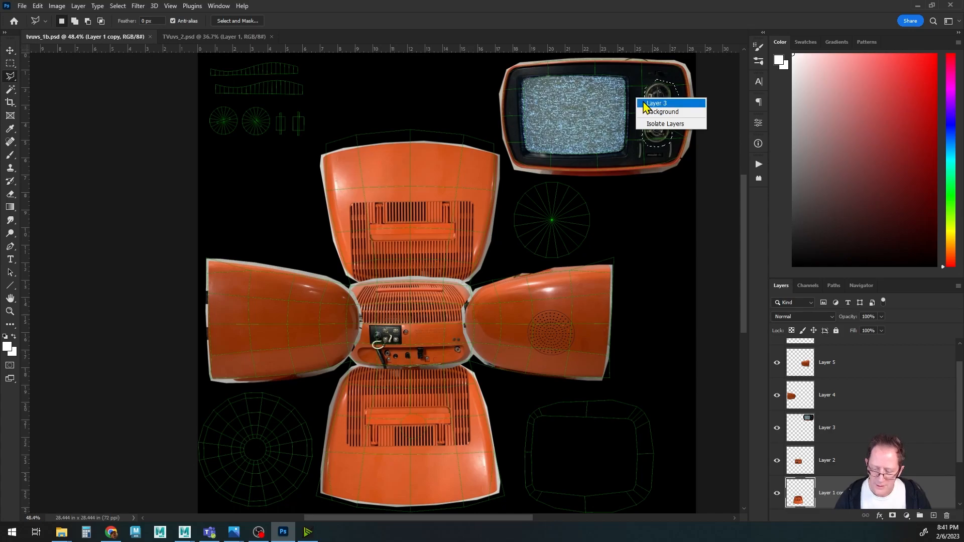
left_click(644, 104)
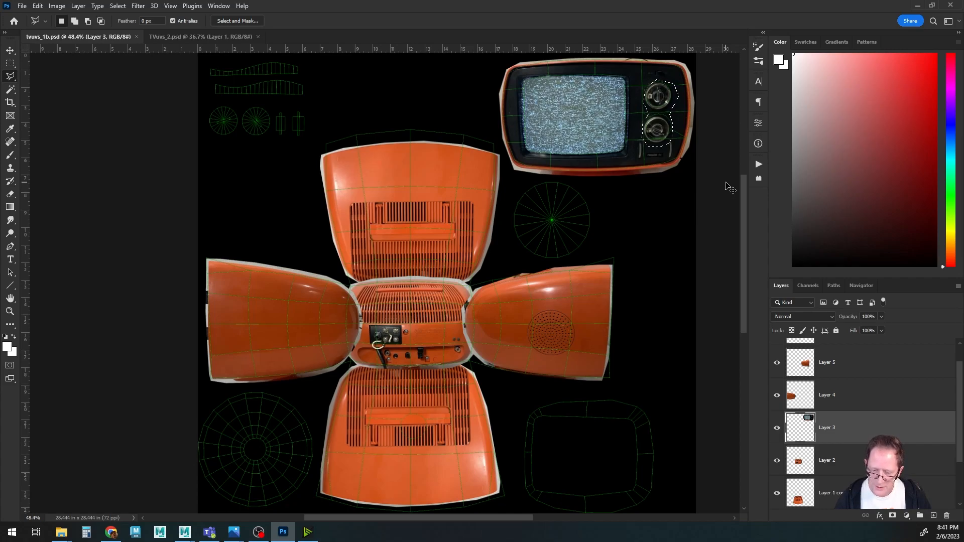
key("ctrl+j")
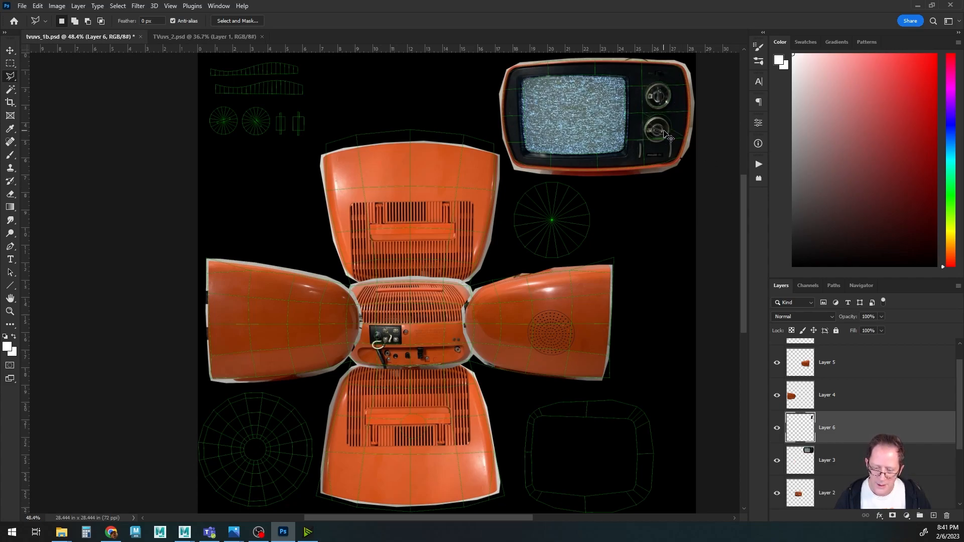
Move the copied knobs up to the circular knob UV shells in the layout's top-left corner.
left_click_drag(665, 133, 383, 445, "ctrl")
scroll(248, 190, "up", 3, "alt")
scroll(248, 188, "up", 5, "alt")
mouse_move(287, 366)
left_mouse_down("ctrl")
mouse_move(292, 373)
mouse_move(292, 364)
left_mouse_up("ctrl")
Select the lower knob with a rectangular marquee and move it onto the second circular knob UV shell.
key("m")
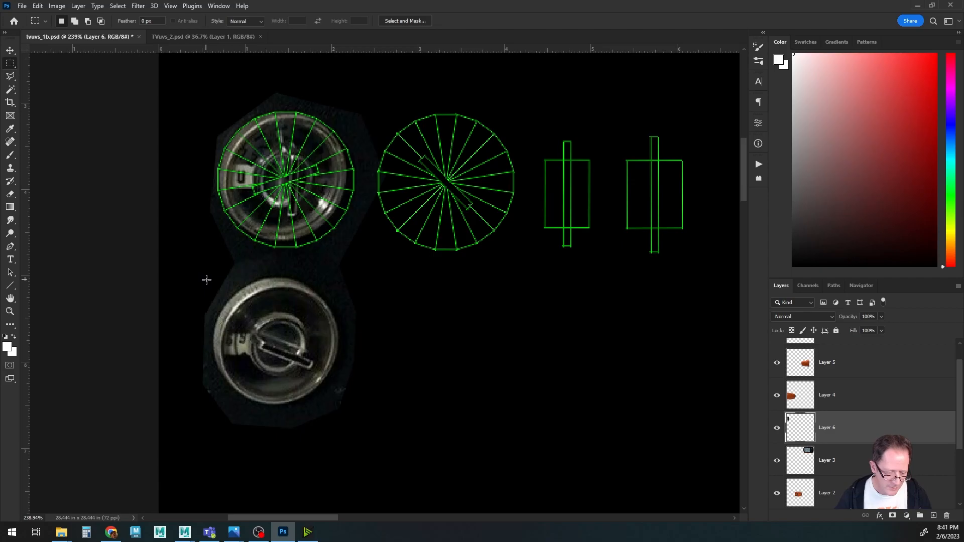
left_click_drag(205, 279, 318, 377)
left_click_drag(365, 418, 365, 417)
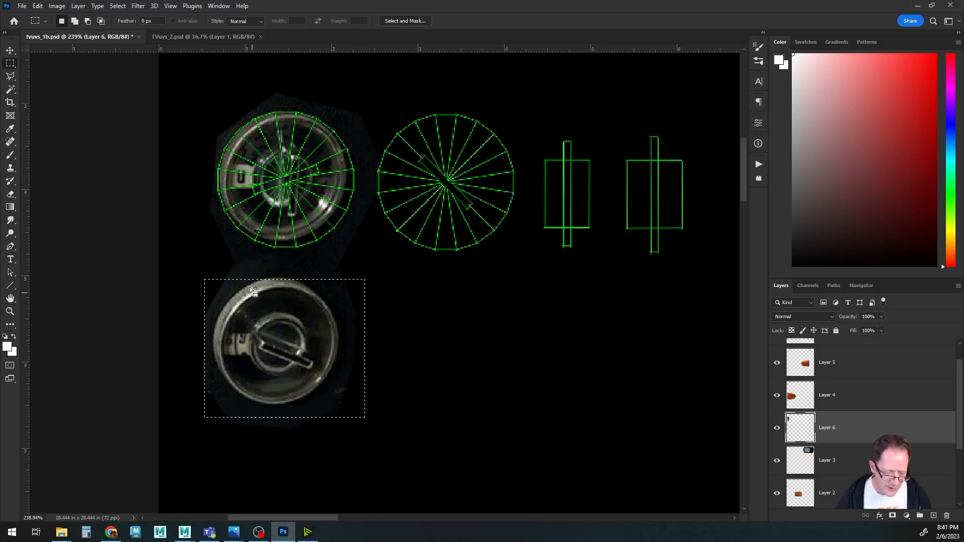
left_click_drag(233, 272, 322, 281, "shift")
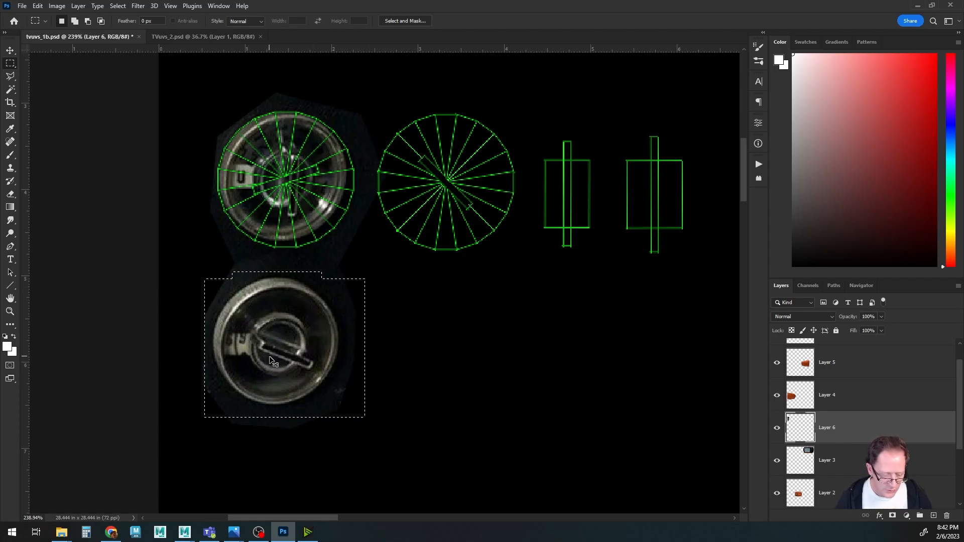
left_click_drag(269, 358, 434, 197, "ctrl")
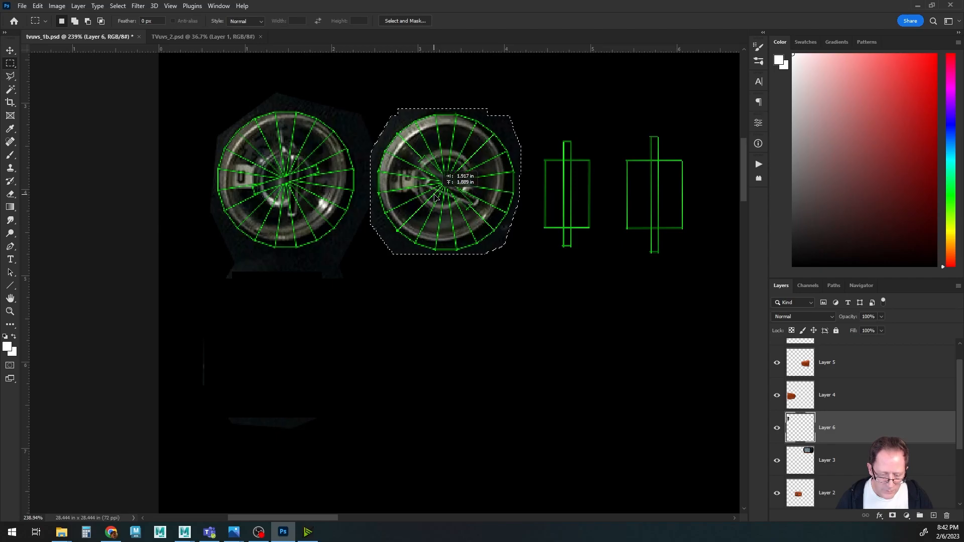
Scale the second knob to about 107% and nudge it up and left to fit its circle.
key("ctrl+t")
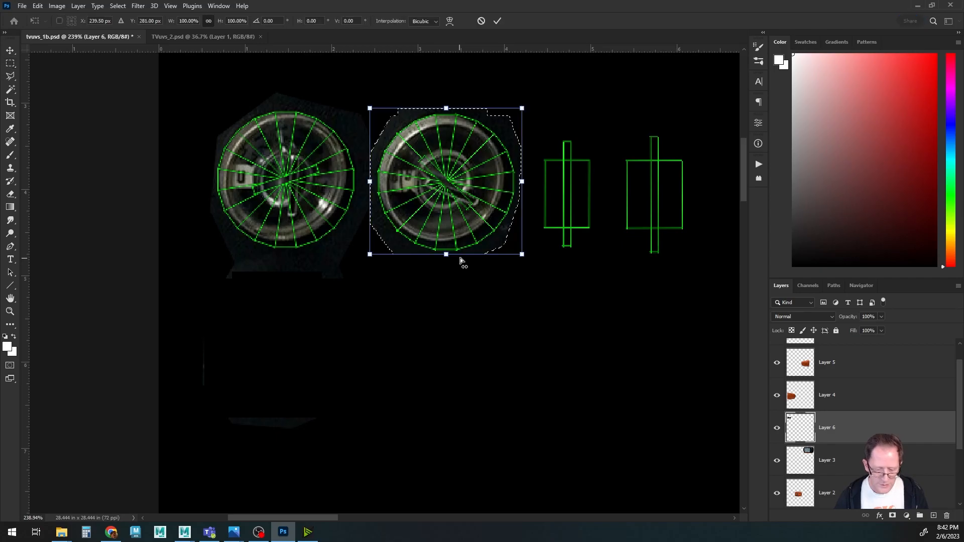
left_click_drag(521, 254, 534, 264)
key("Up")
key("Left")
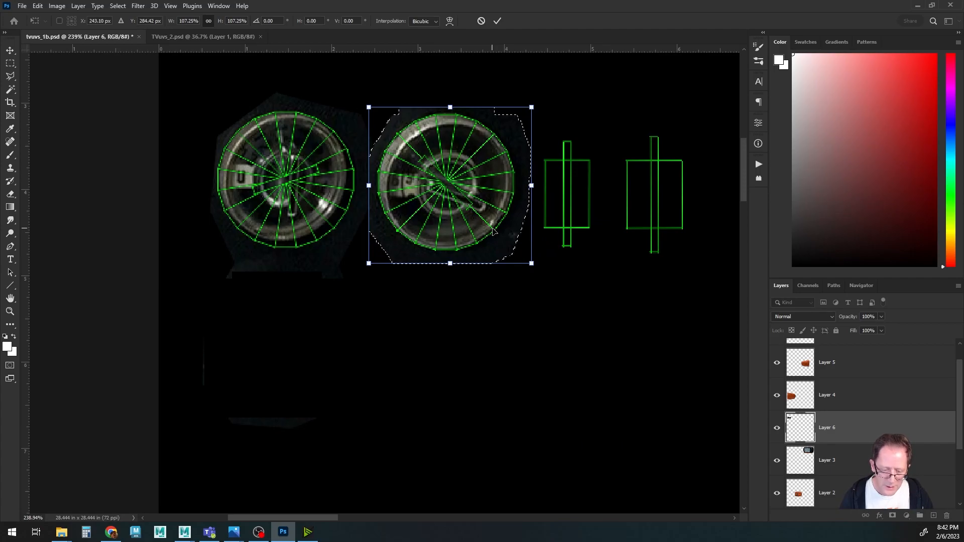
key("Return")
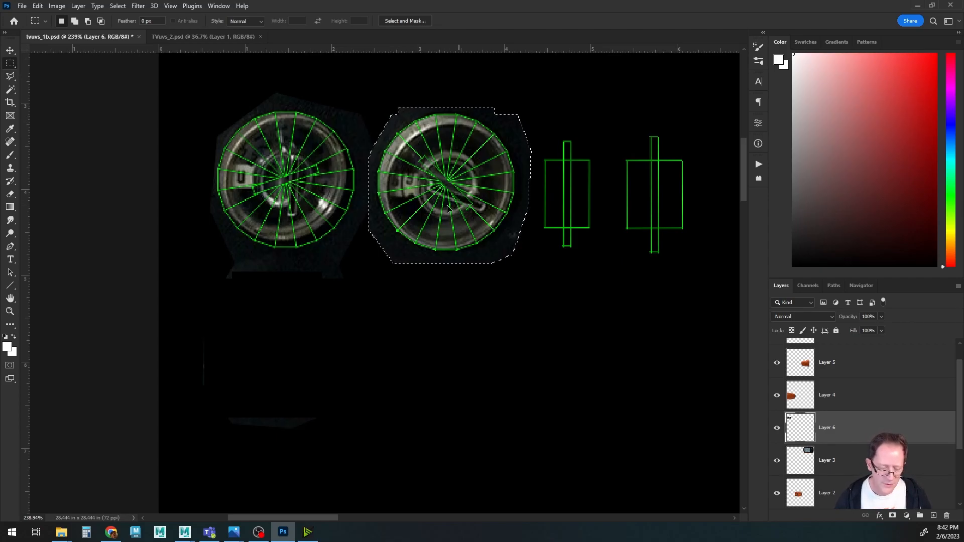
Target Layer 6, marquee the first knob, and scale it to about 107% over its circular UV shell.
right_click(321, 204, "ctrl")
left_click(332, 210)
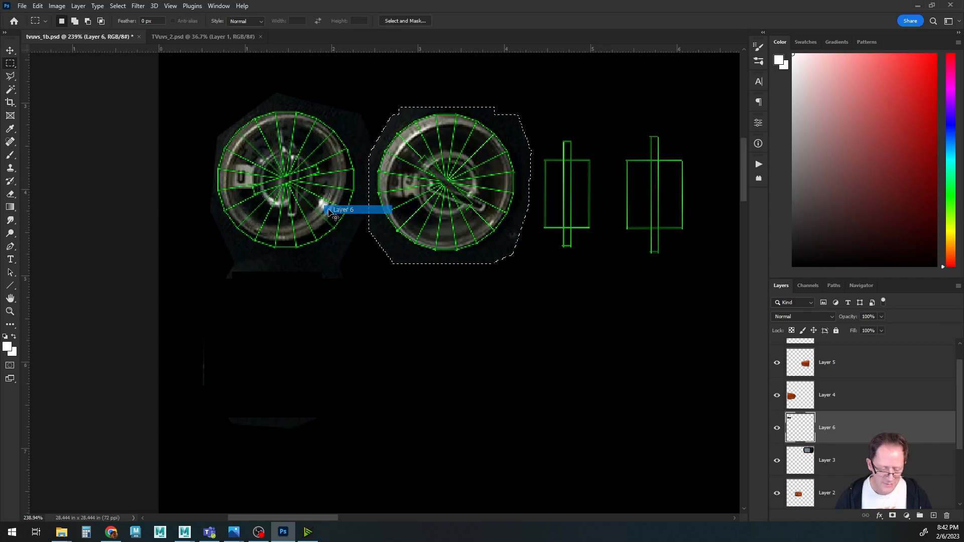
left_click_drag(194, 103, 356, 258)
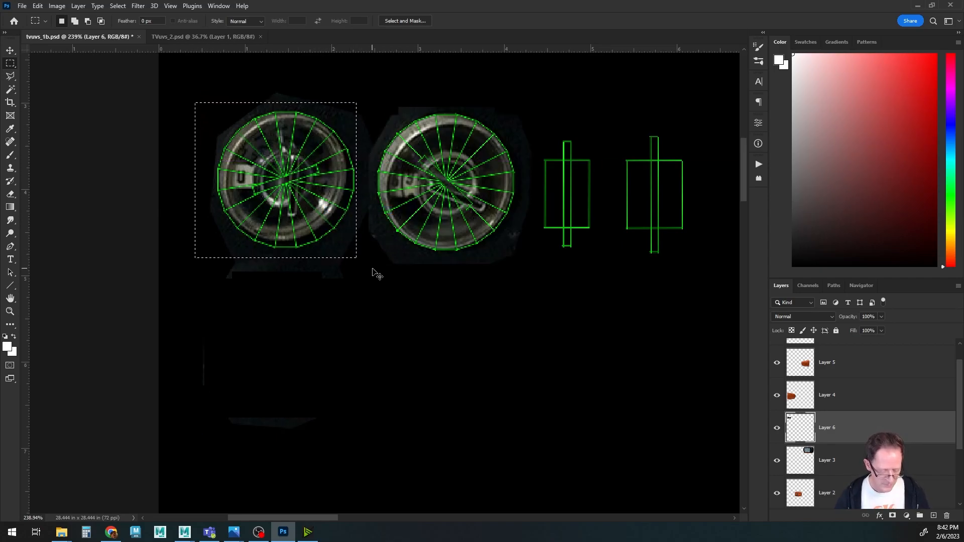
key("ctrl+t")
left_click_drag(356, 259, 369, 267)
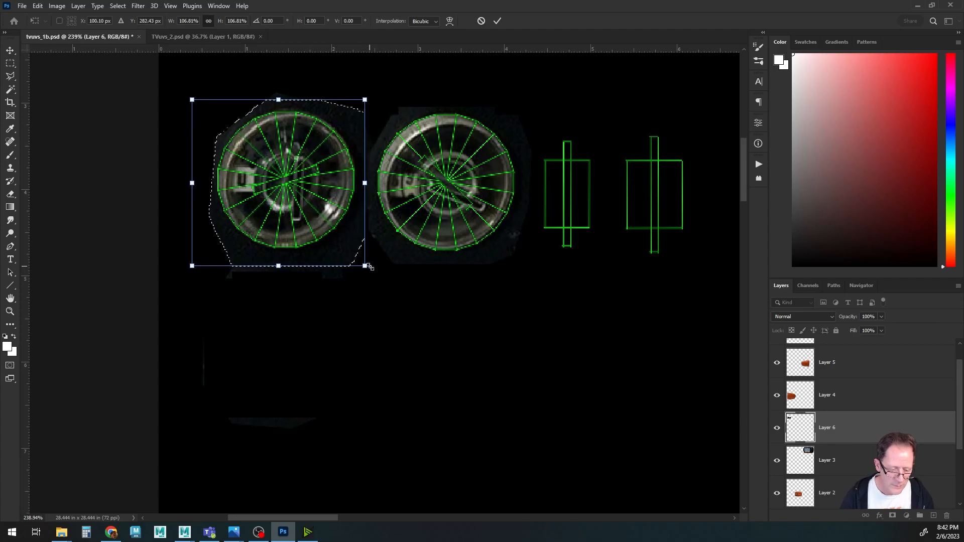
key("Return")
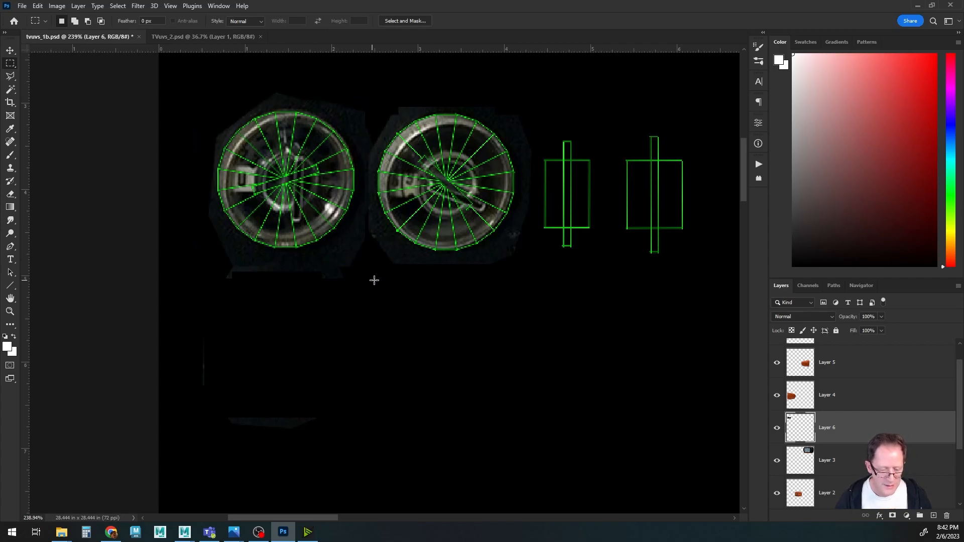
Pan across the UV layout to inspect how the textured shells line up.
scroll(374, 281, "down", 5, "alt")
left_click_drag(482, 245, 363, 282)
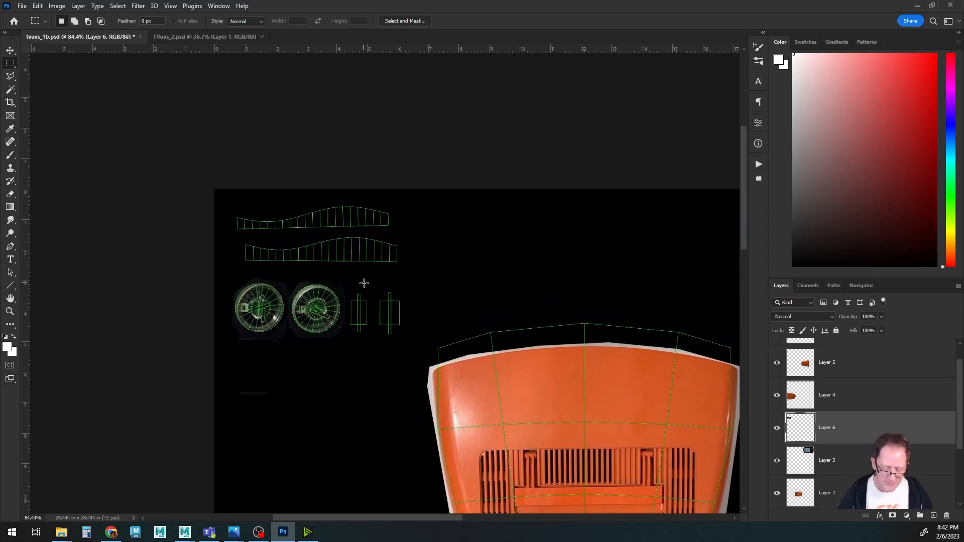
left_click_drag(490, 382, 299, 146)
mouse_move(420, 356)
left_mouse_down()
mouse_move(376, 290)
mouse_move(396, 156)
mouse_move(417, 106)
left_mouse_up()
mouse_move(379, 265)
left_mouse_down()
mouse_move(358, 211)
mouse_move(293, 211)
left_mouse_up()
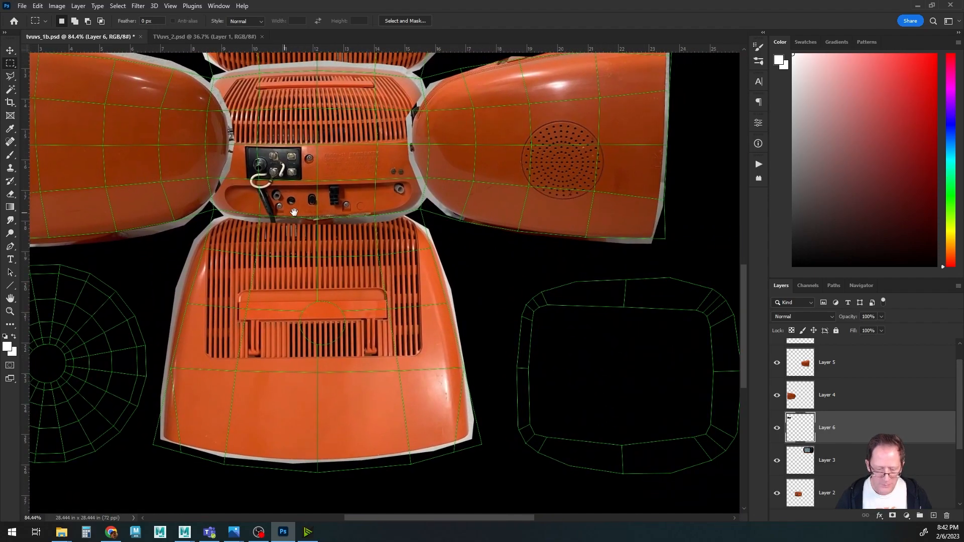
left_click_drag(349, 141, 274, 308)
mouse_move(517, 270)
left_mouse_down()
mouse_move(466, 317)
mouse_move(482, 159)
left_mouse_up()
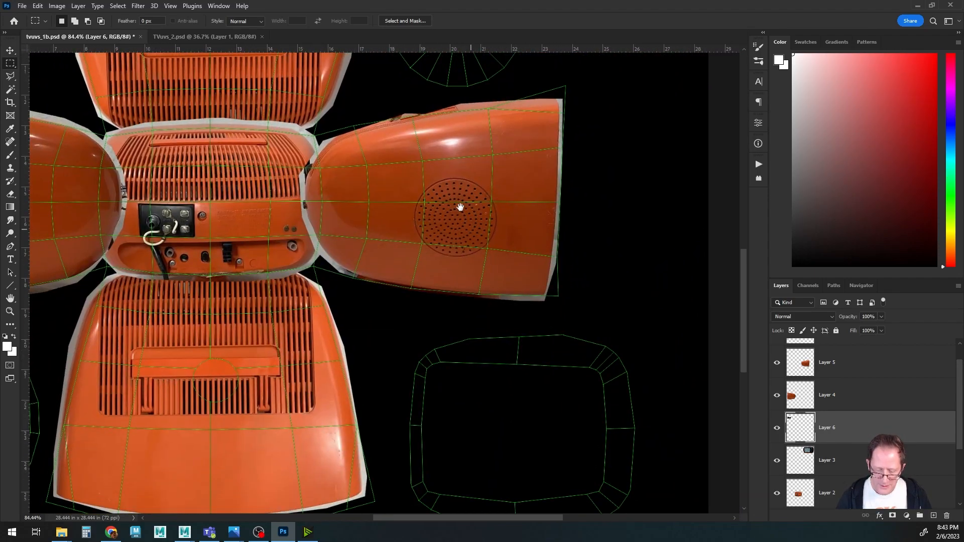
left_click_drag(455, 117, 473, 394)
left_click_drag(465, 223, 444, 368)
Zoom into the screen bezel and sample its dark grey colour with the Brush tool.
scroll(476, 347, "up", 6, "alt")
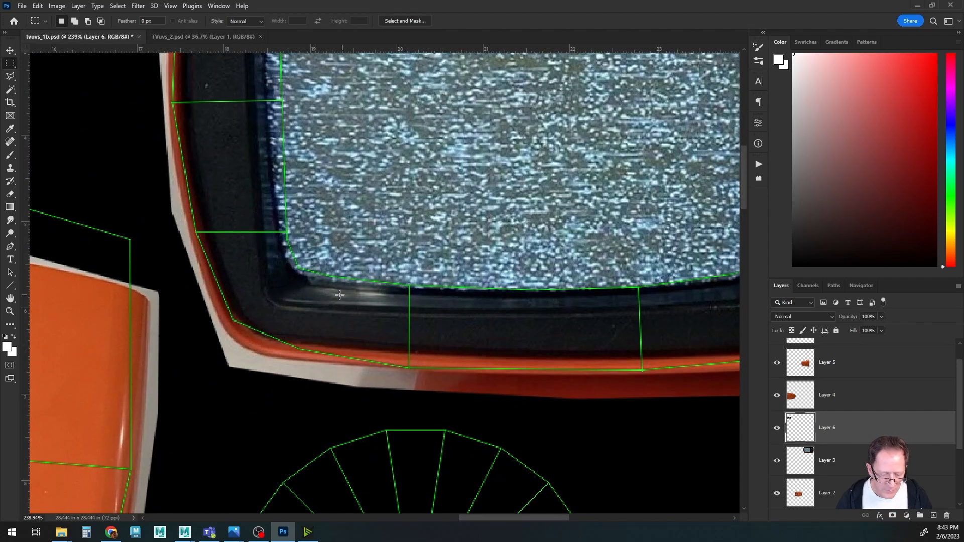
key("b")
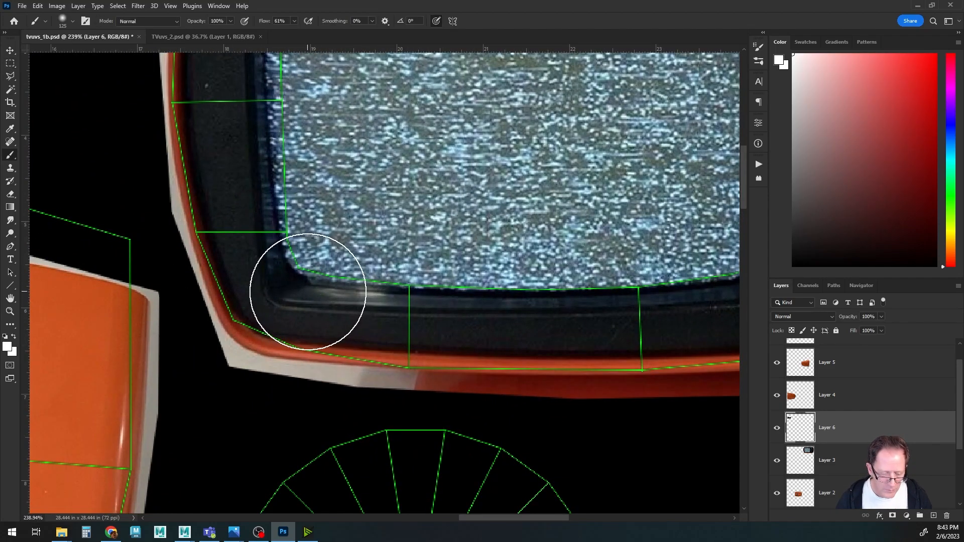
left_click(318, 291, "alt")
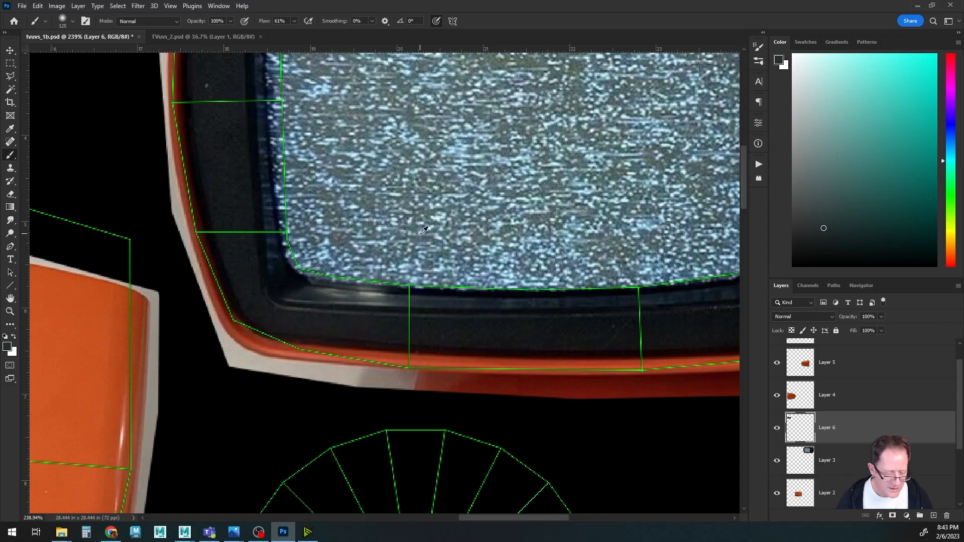
left_click(318, 292, "alt")
Add a new empty layer above Layer 5 for painting.
scroll(443, 335, "down", 12, "alt")
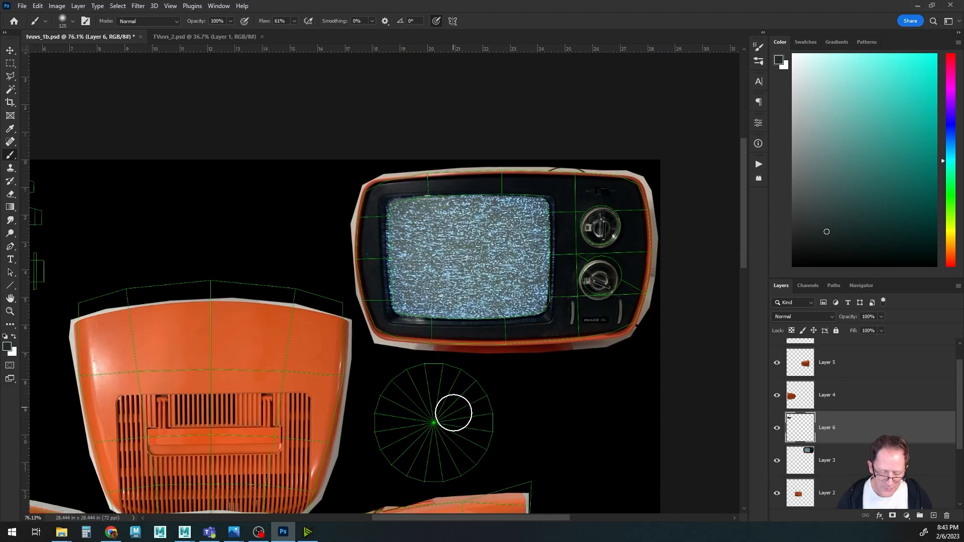
left_click_drag(453, 409, 446, 116)
left_click_drag(434, 302, 410, 133)
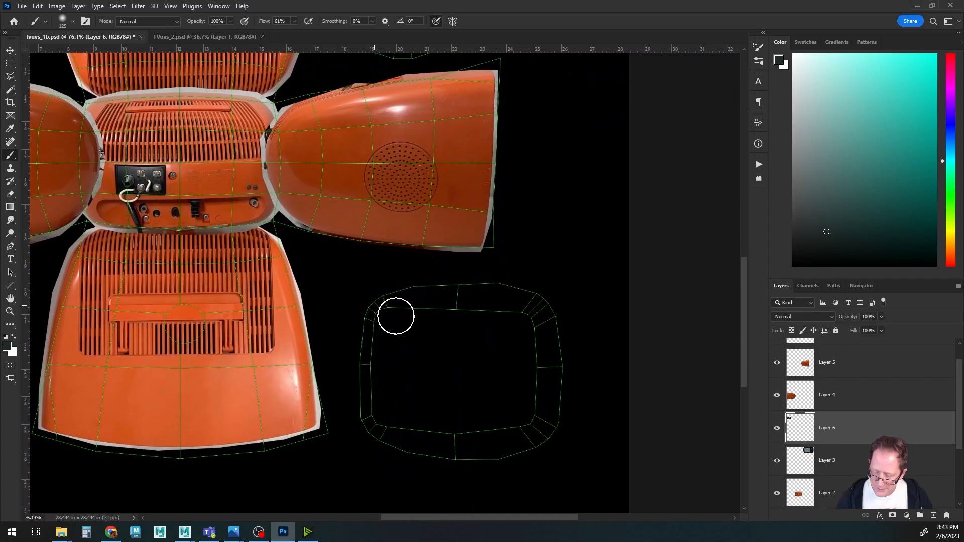
scroll(826, 413, "up", 1)
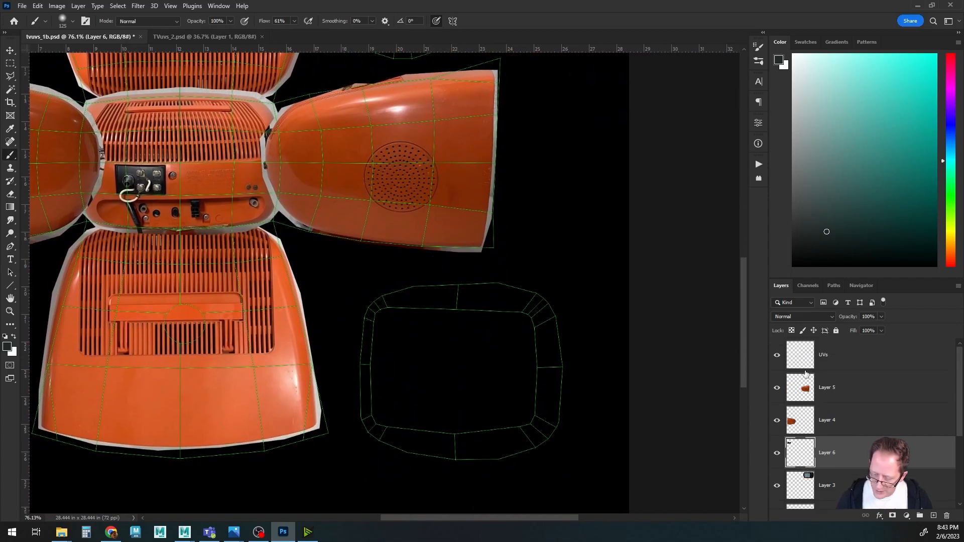
left_click(806, 385)
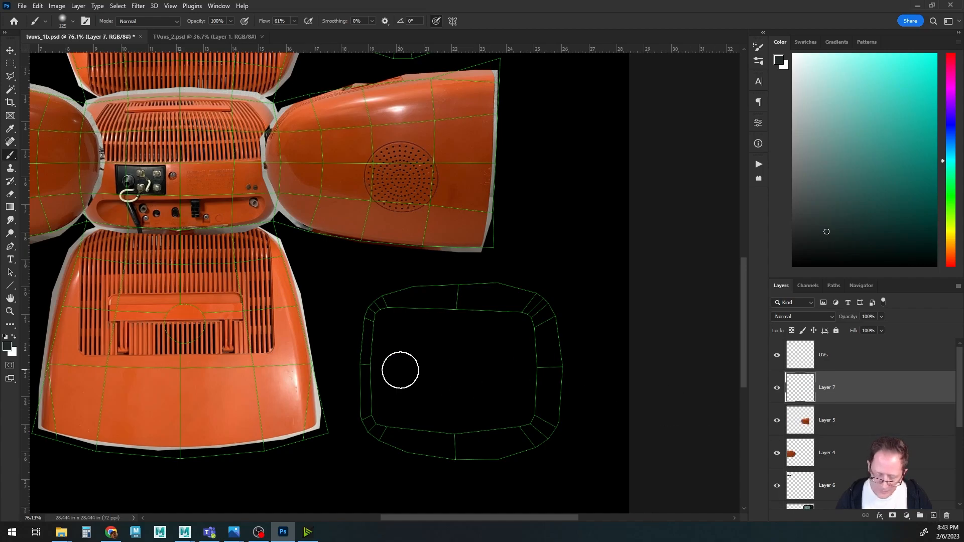
Paint the sampled dark grey over the empty front-frame UV shell.
mouse_move(391, 303)
left_mouse_down()
mouse_move(439, 294)
mouse_move(523, 306)
mouse_move(497, 291)
mouse_move(557, 349)
mouse_move(542, 309)
mouse_move(540, 400)
mouse_move(552, 415)
mouse_move(505, 438)
mouse_move(387, 430)
mouse_move(370, 388)
mouse_move(376, 299)
mouse_move(355, 347)
mouse_move(383, 440)
mouse_move(534, 441)
mouse_move(530, 430)
mouse_move(405, 424)
mouse_move(374, 362)
left_mouse_up()
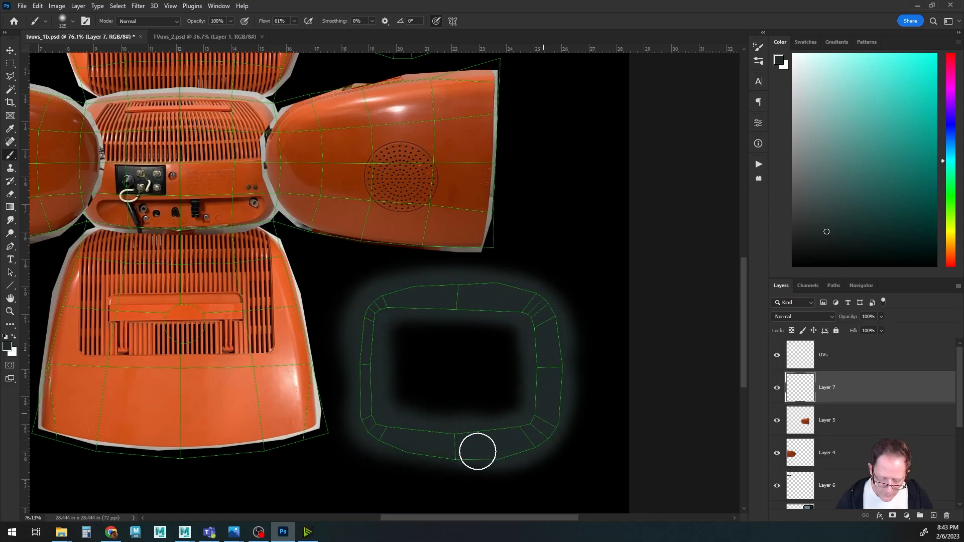
mouse_move(402, 297)
left_mouse_down()
mouse_move(536, 361)
mouse_move(589, 319)
mouse_move(649, 316)
left_mouse_up()
left_click_drag(356, 333, 426, 312)
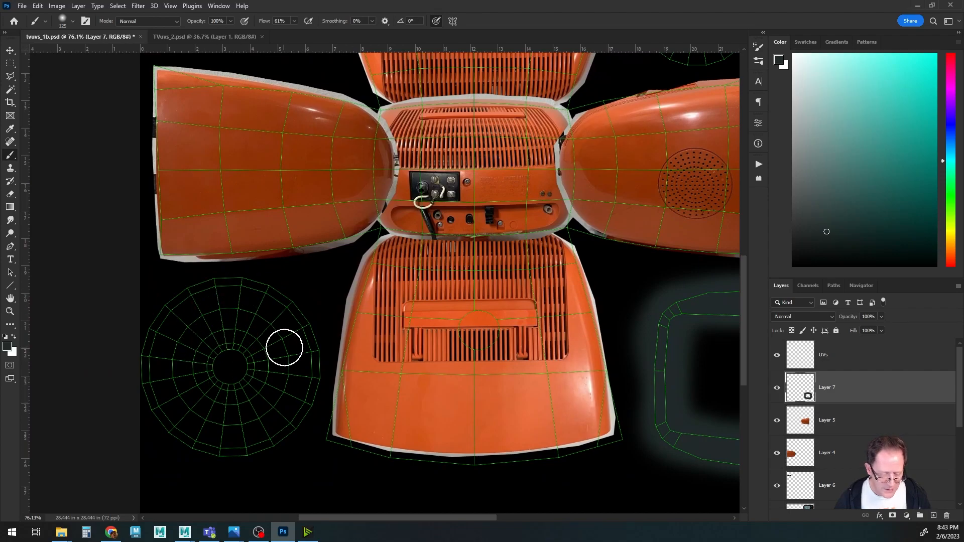
Sample the orange casing colour and set the brush hardness to 100%.
left_click(455, 394, "alt")
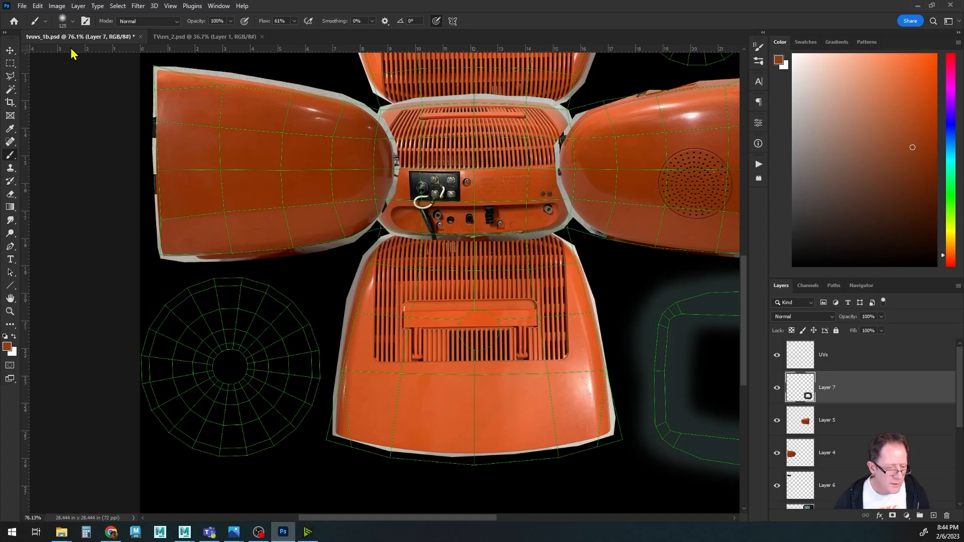
left_click(73, 22)
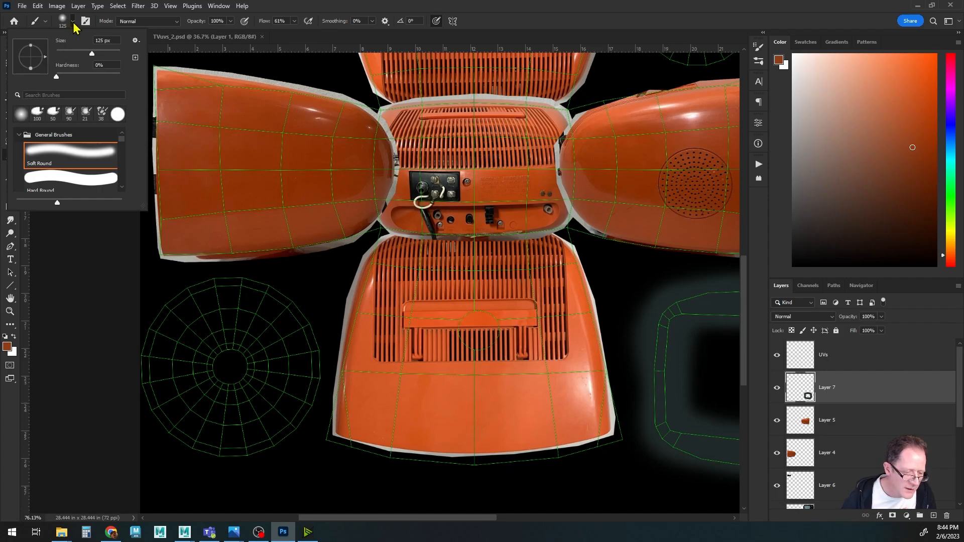
left_click(74, 23)
left_click(75, 23)
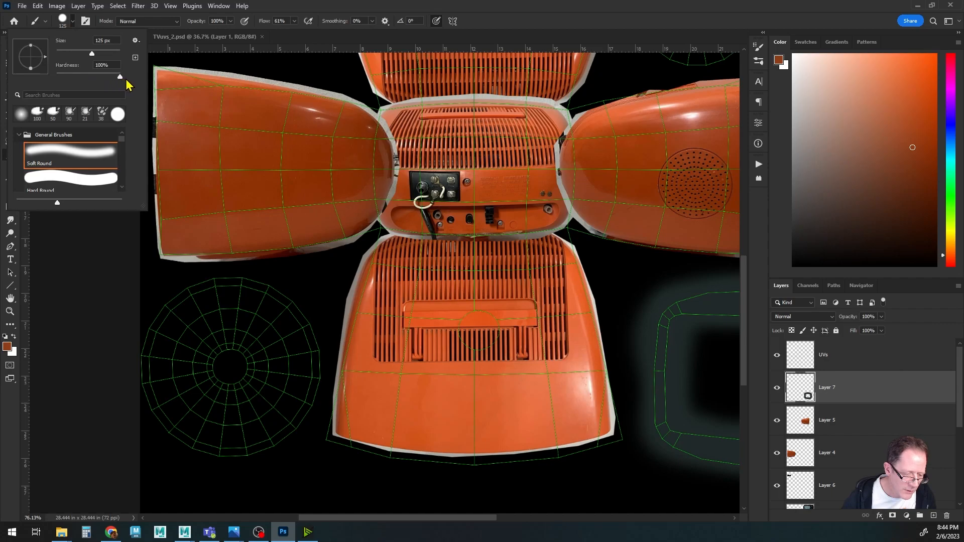
left_click(357, 10)
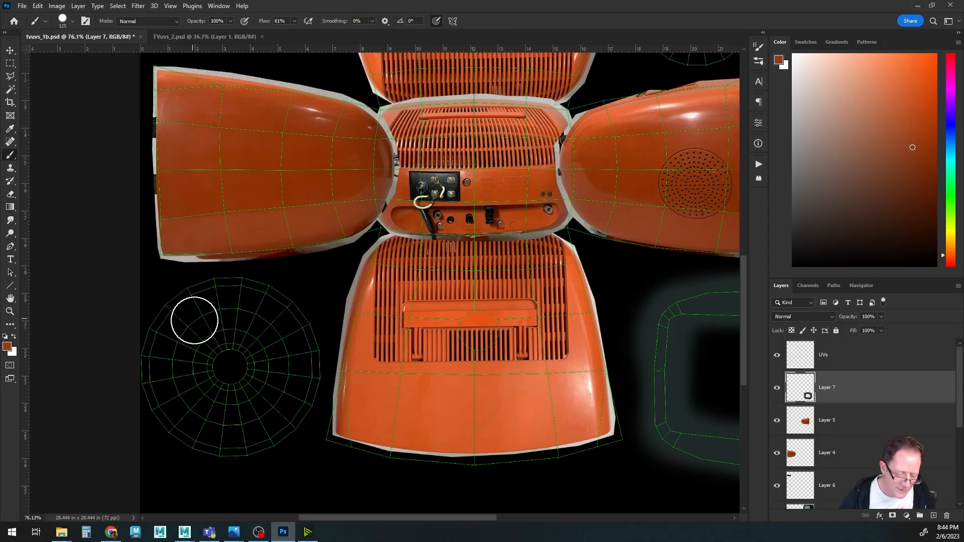
Set the brush flow to 100% and paint the round base UV shell orange.
mouse_move(254, 301)
left_mouse_down()
mouse_move(189, 307)
mouse_move(159, 372)
mouse_move(198, 432)
mouse_move(255, 440)
left_mouse_up()
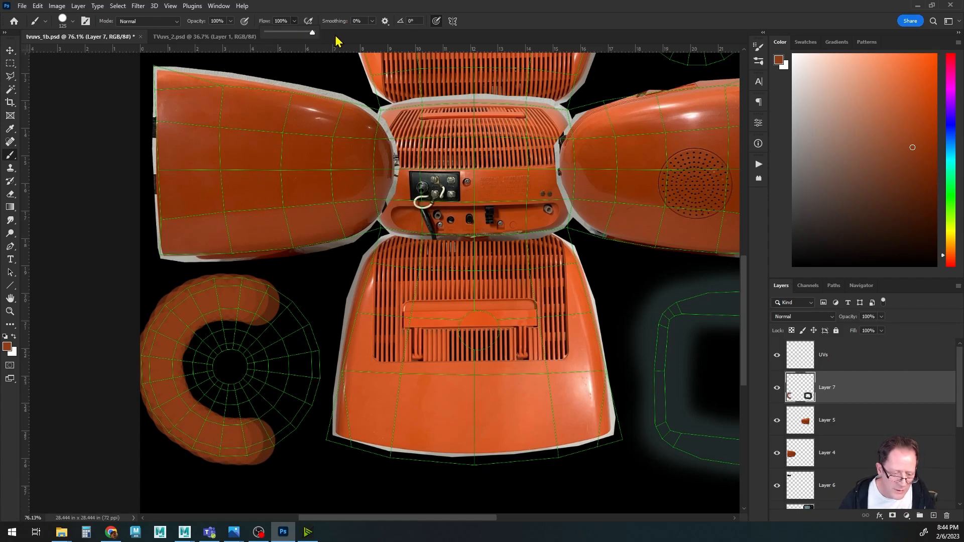
left_click(508, 10)
mouse_move(267, 306)
left_mouse_down()
mouse_move(194, 299)
mouse_move(167, 332)
mouse_move(166, 405)
mouse_move(190, 430)
mouse_move(225, 445)
mouse_move(272, 433)
mouse_move(288, 413)
mouse_move(306, 377)
mouse_move(290, 321)
mouse_move(241, 304)
mouse_move(209, 379)
mouse_move(233, 330)
mouse_move(247, 368)
mouse_move(239, 390)
mouse_move(318, 374)
left_mouse_up()
left_click_drag(426, 299, 280, 406)
left_click_drag(486, 210, 356, 358)
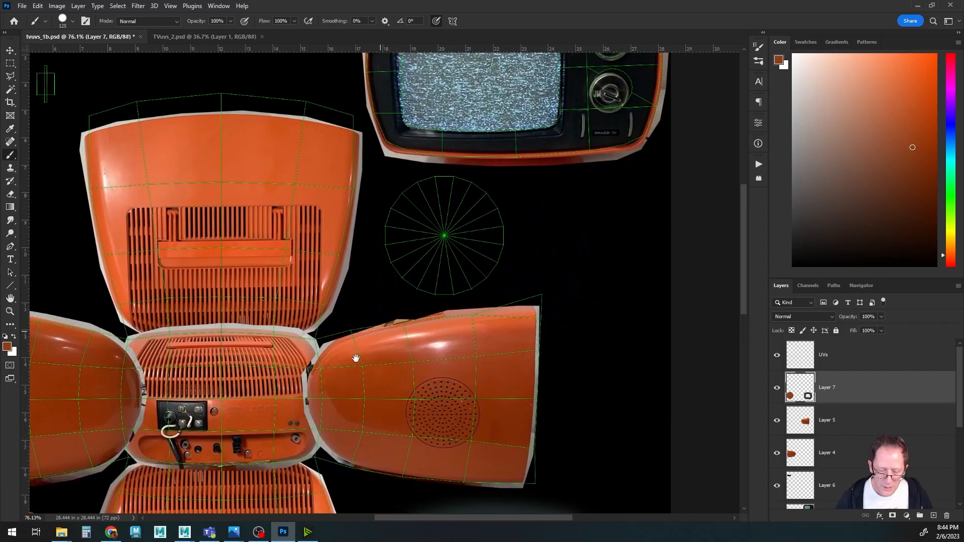
Paint the small circular UV shell beside the top piece orange.
mouse_move(428, 221)
left_mouse_down()
mouse_move(409, 216)
mouse_move(379, 237)
mouse_move(375, 283)
mouse_move(405, 302)
mouse_move(439, 296)
mouse_move(465, 263)
mouse_move(446, 231)
mouse_move(415, 273)
left_mouse_up()
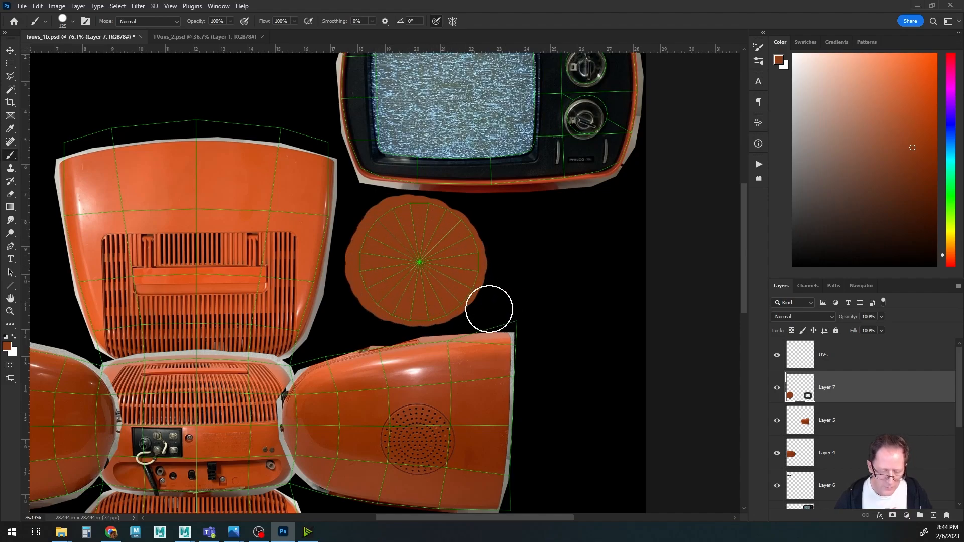
left_click_drag(384, 350, 526, 195)
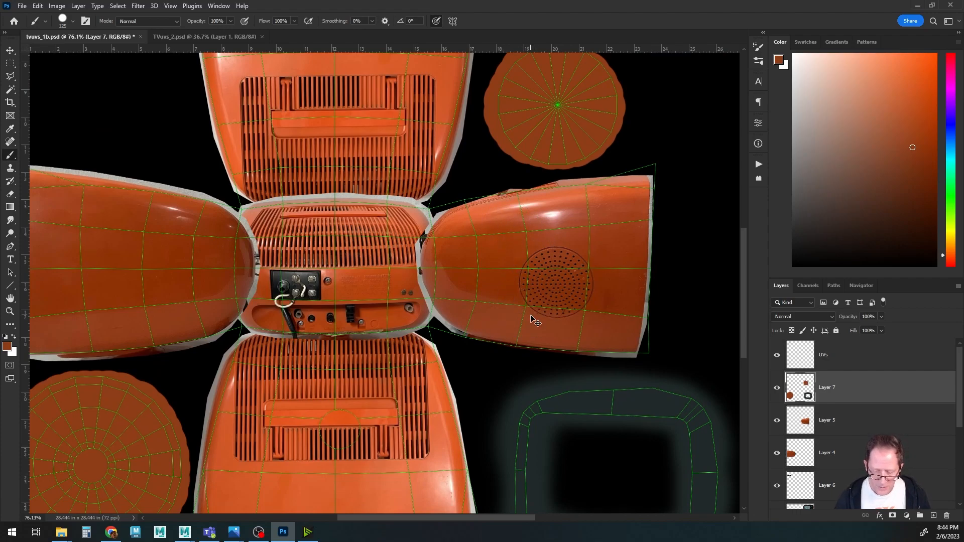
scroll(398, 318, "down", 3, "alt")
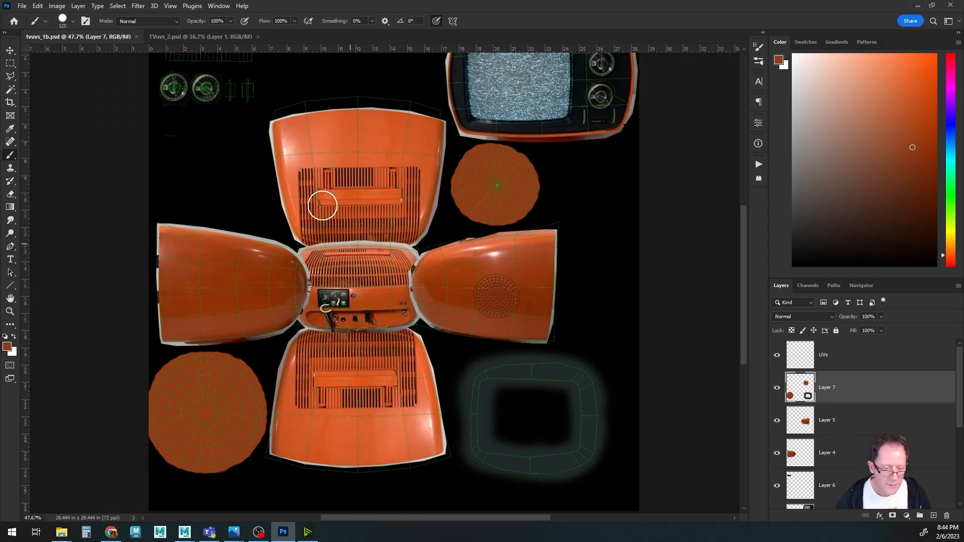
Sample a light grey and paint over the two long strip UV shells at the top of the layout.
left_click_drag(329, 215, 409, 398)
scroll(372, 328, "up", 5, "alt")
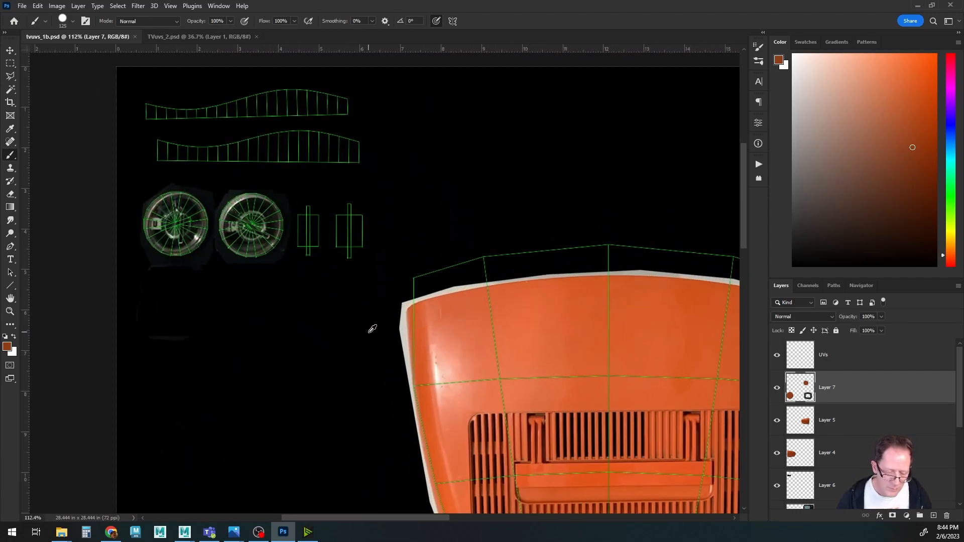
left_click_drag(319, 238, 383, 349)
scroll(374, 339, "up", 2, "alt")
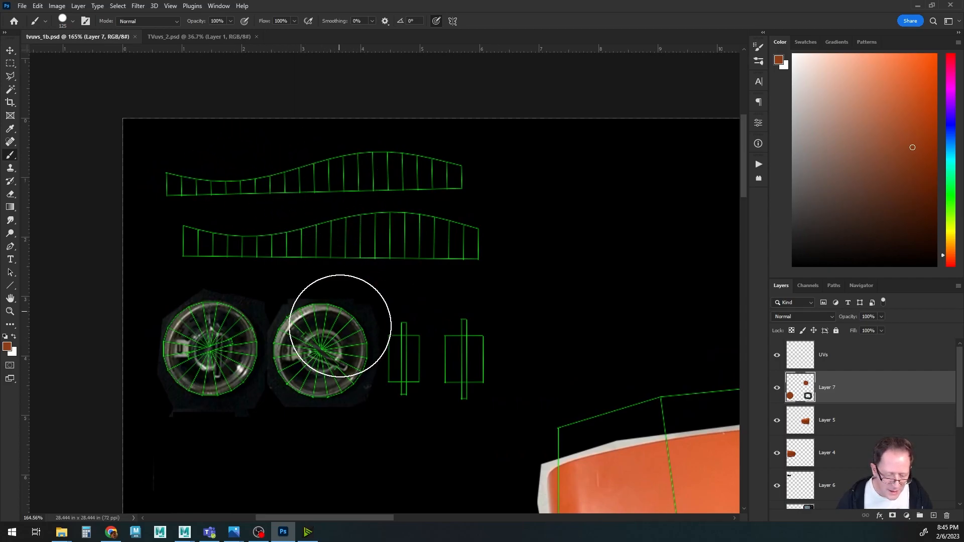
left_click(309, 313, "alt")
key("bracketleft")
key("bracketleft")
key("bracketleft")
key("bracketleft")
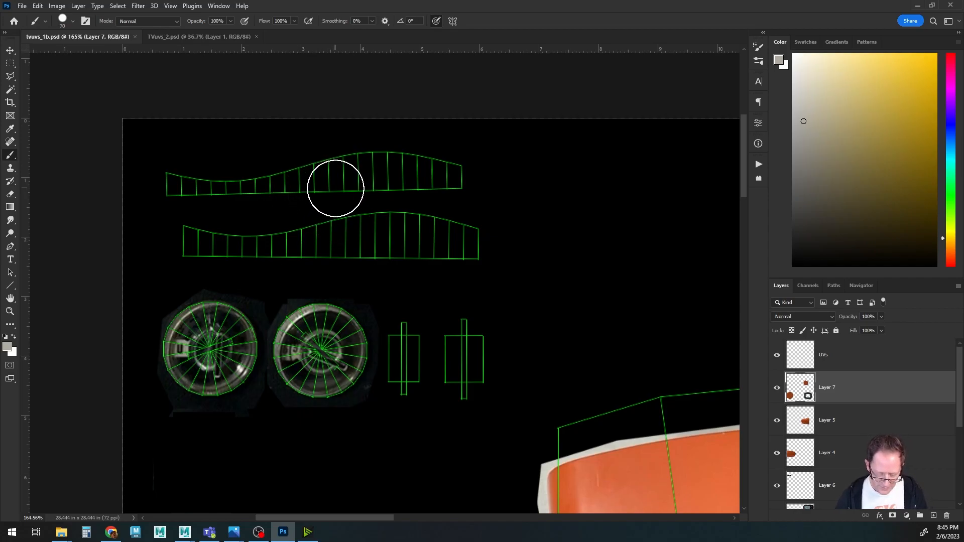
key("bracketright")
key("bracketright")
key("bracketright")
key("bracketright")
key("bracketleft")
key("bracketleft")
key("bracketleft")
key("bracketleft")
key("bracketleft")
left_click(457, 172)
left_click_drag(457, 172, 256, 179)
left_click_drag(179, 179, 398, 168)
mouse_move(481, 238)
left_mouse_down()
mouse_move(191, 237)
mouse_move(430, 254)
mouse_move(484, 241)
mouse_move(414, 226)
mouse_move(484, 258)
left_mouse_up()
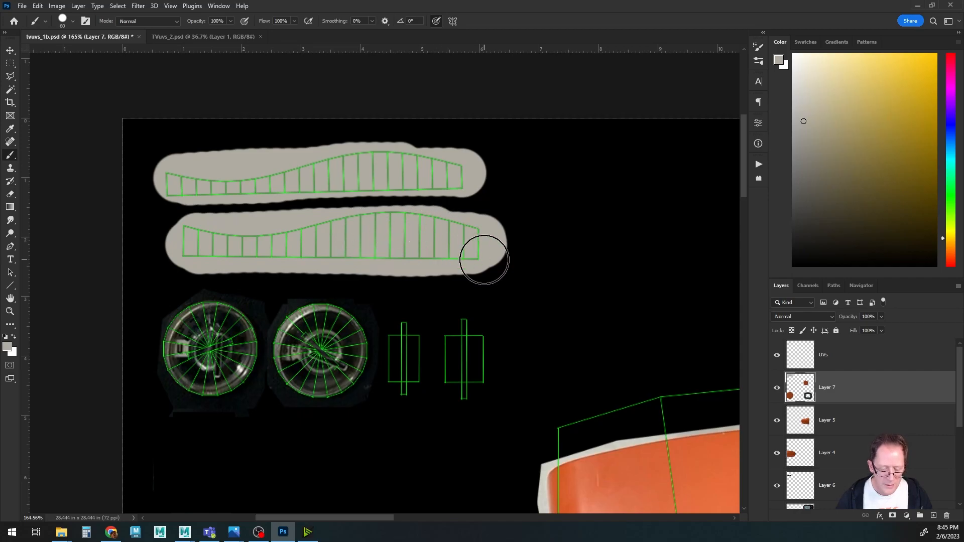
scroll(484, 258, "down", 6, "alt")
left_click_drag(531, 306, 319, 193)
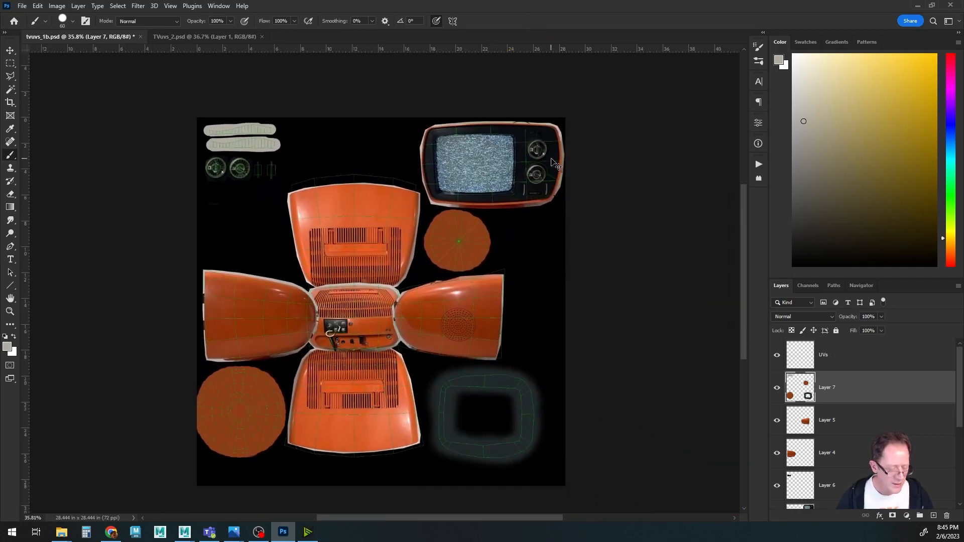
Switch from the Photoshop documents to Maya.
left_click(215, 37)
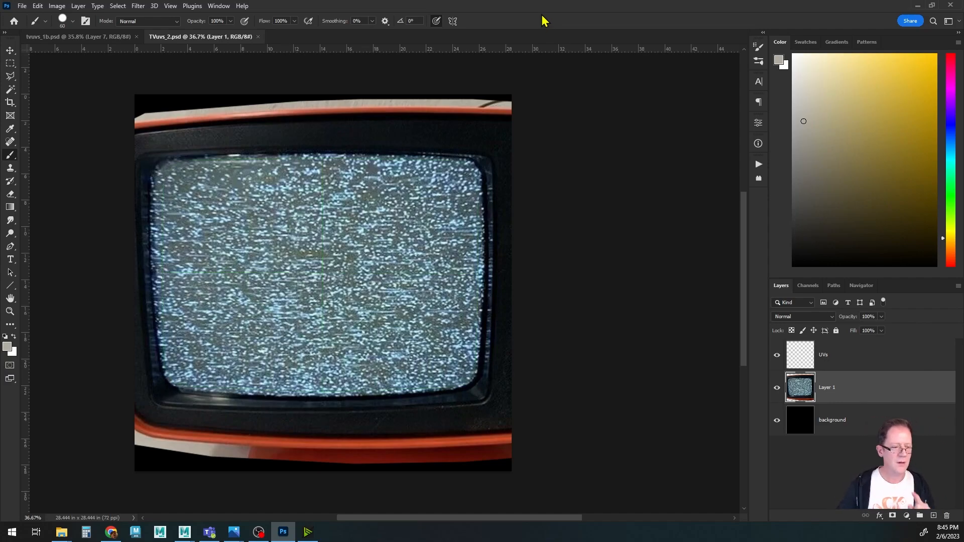
mouse_move(184, 531)
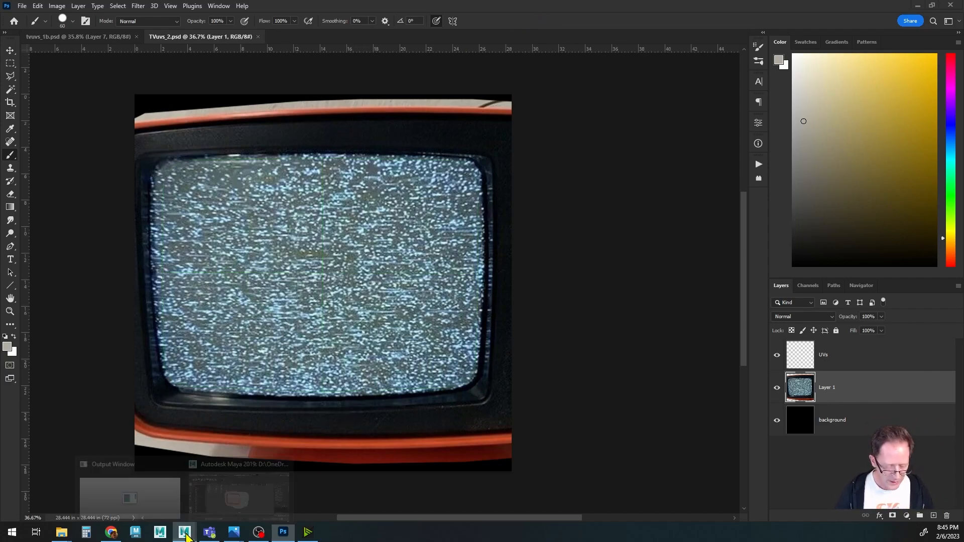
left_click(236, 495)
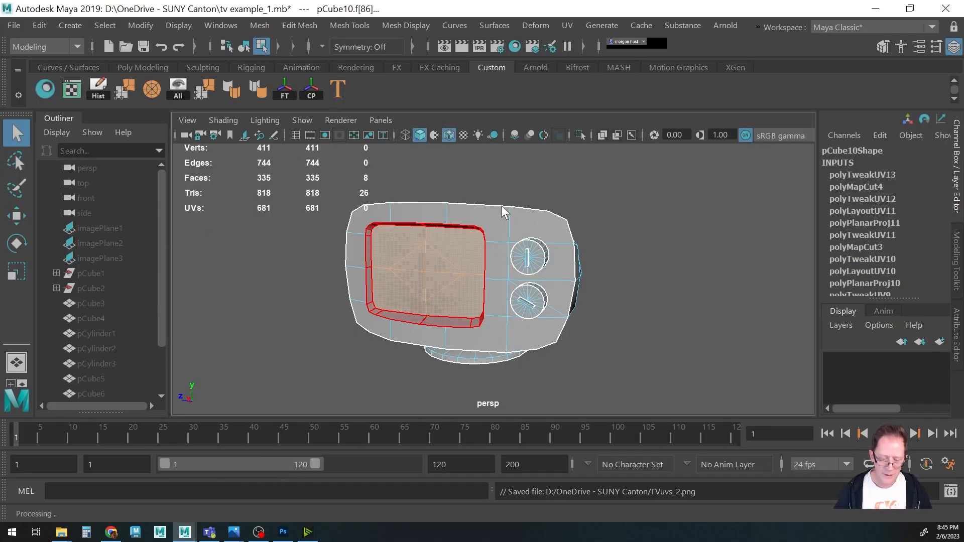
Select the TV body object in object mode and open the Hypershade window.
left_click(472, 219)
key("F8")
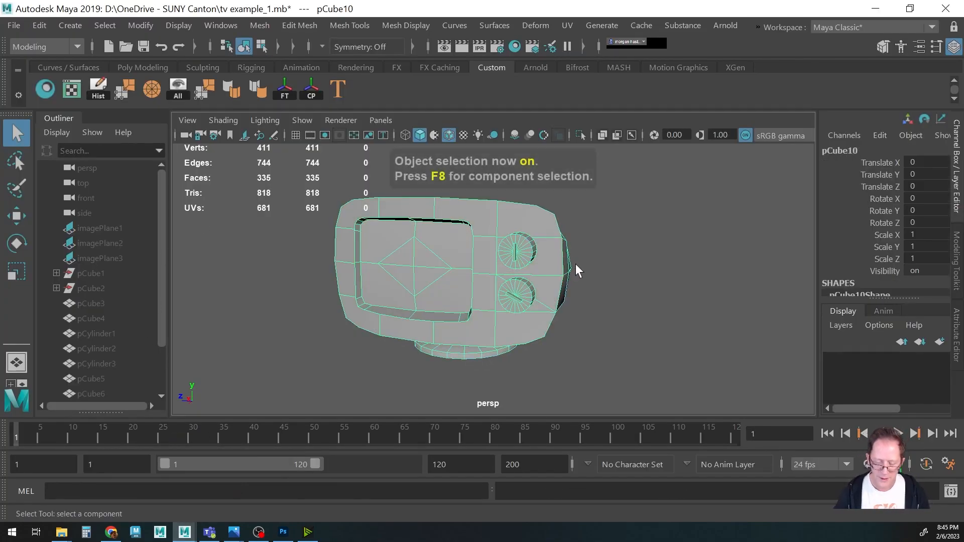
left_click_drag(578, 269, 553, 260, "alt")
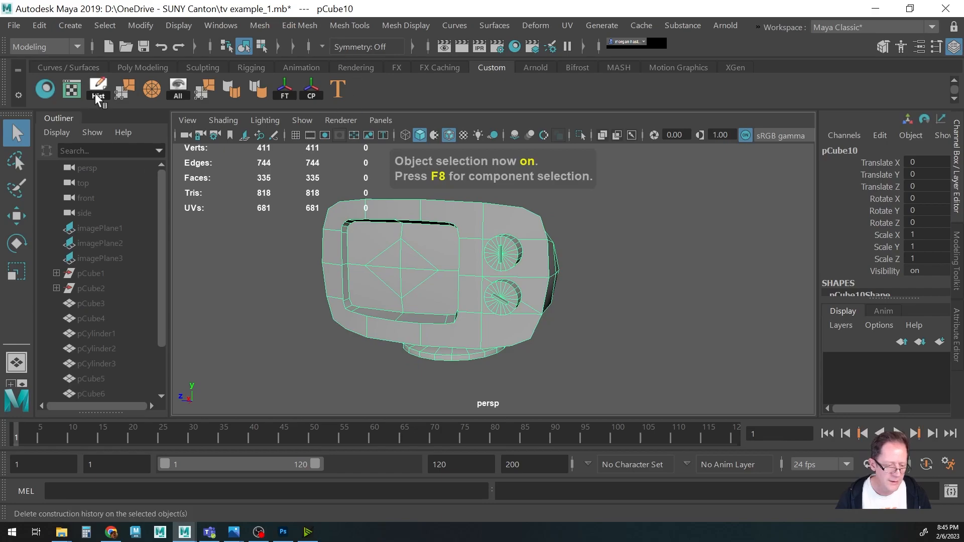
left_click(46, 90)
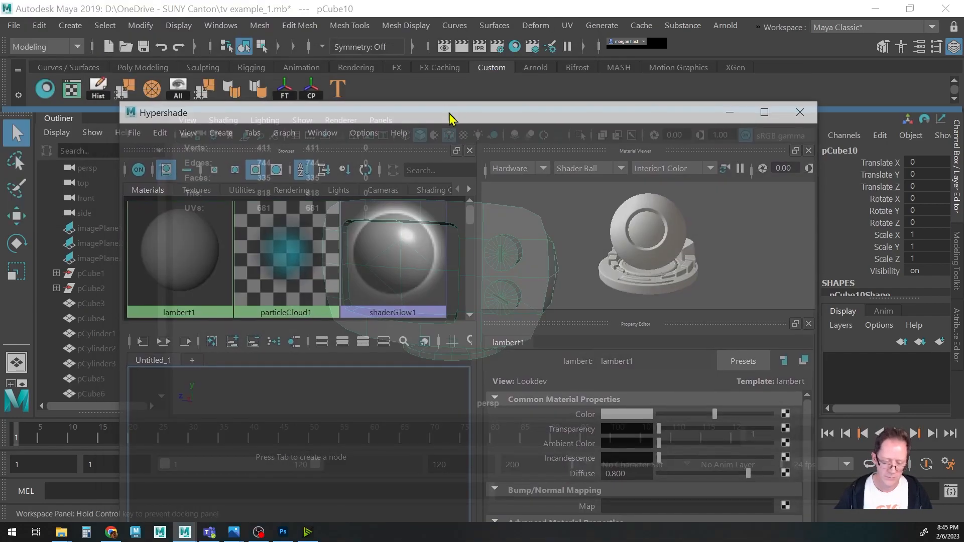
left_click_drag(450, 116, 428, 53)
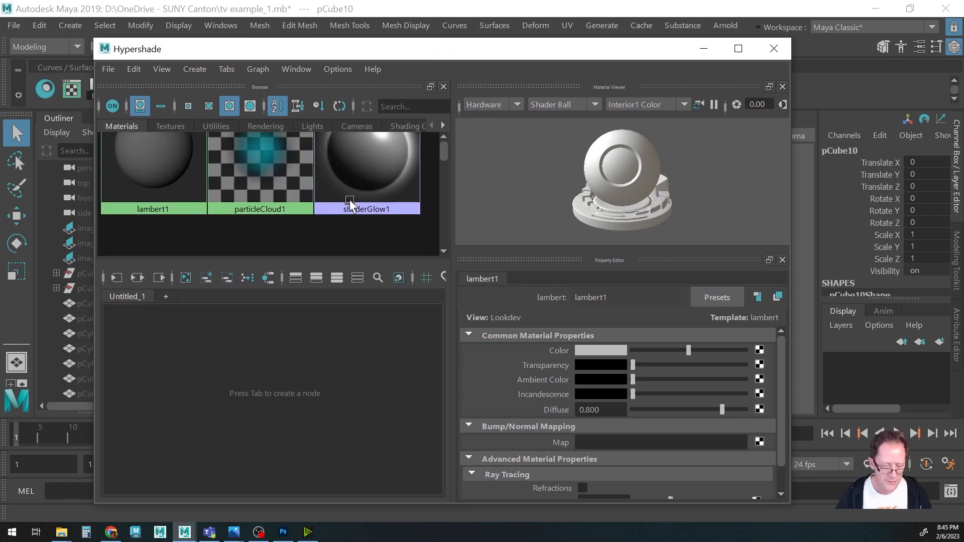
Create a new Lambert material in the Hypershade.
left_click(209, 105)
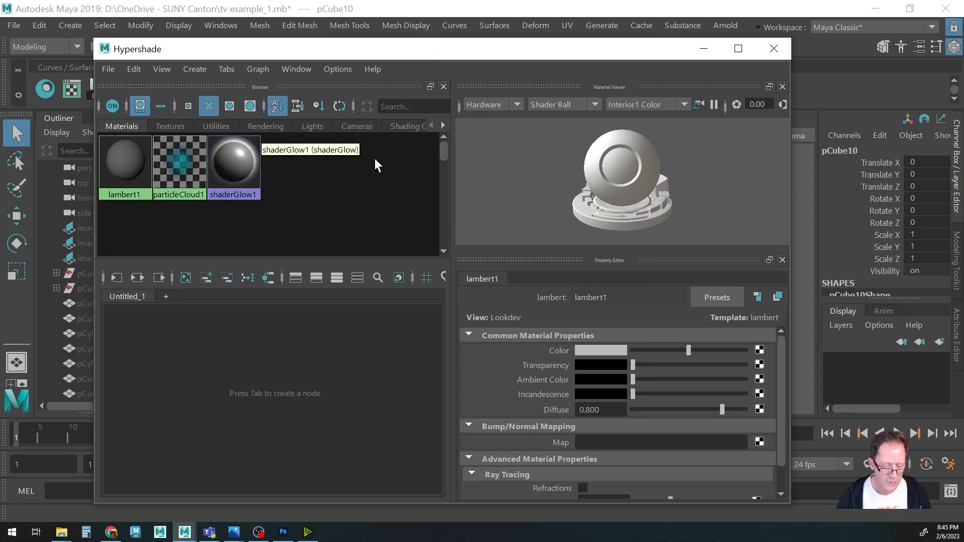
right_click(323, 166)
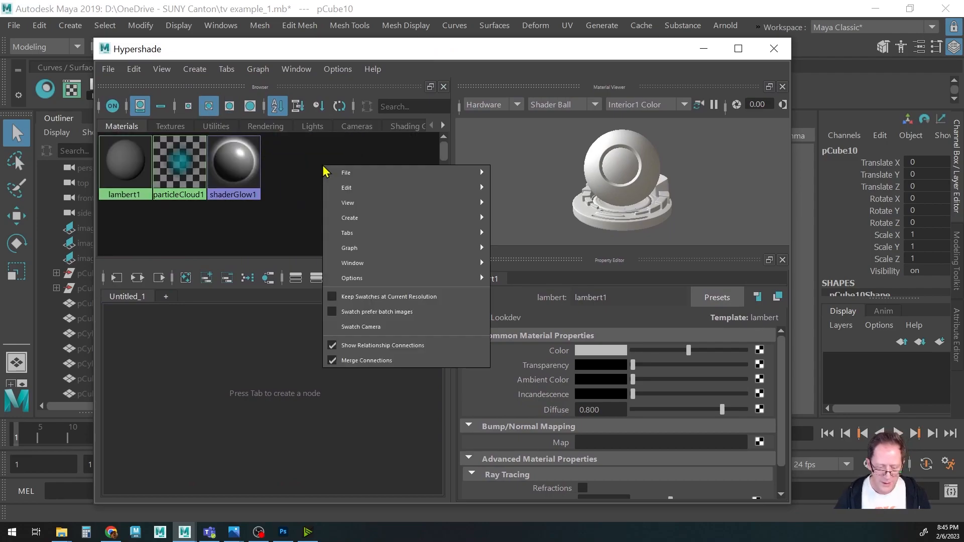
mouse_move(340, 219)
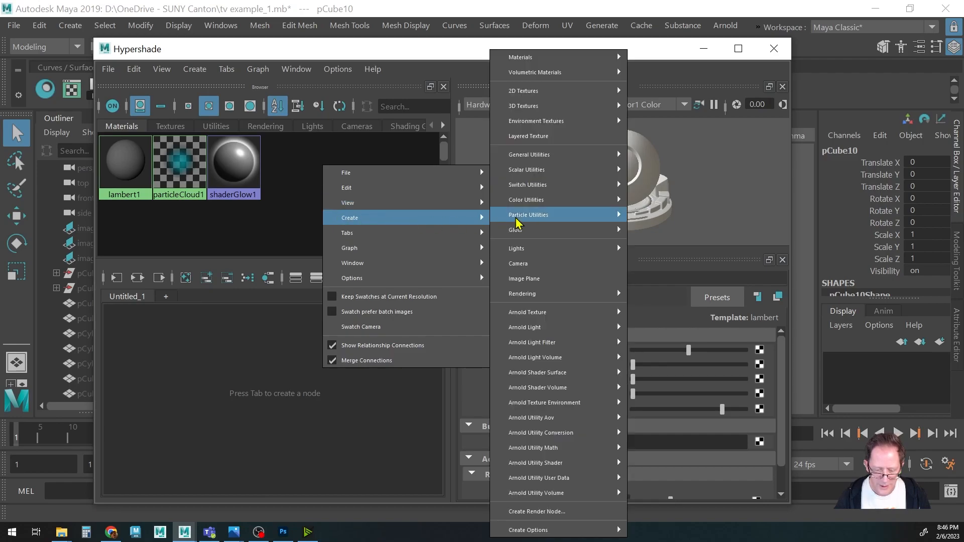
mouse_move(540, 57)
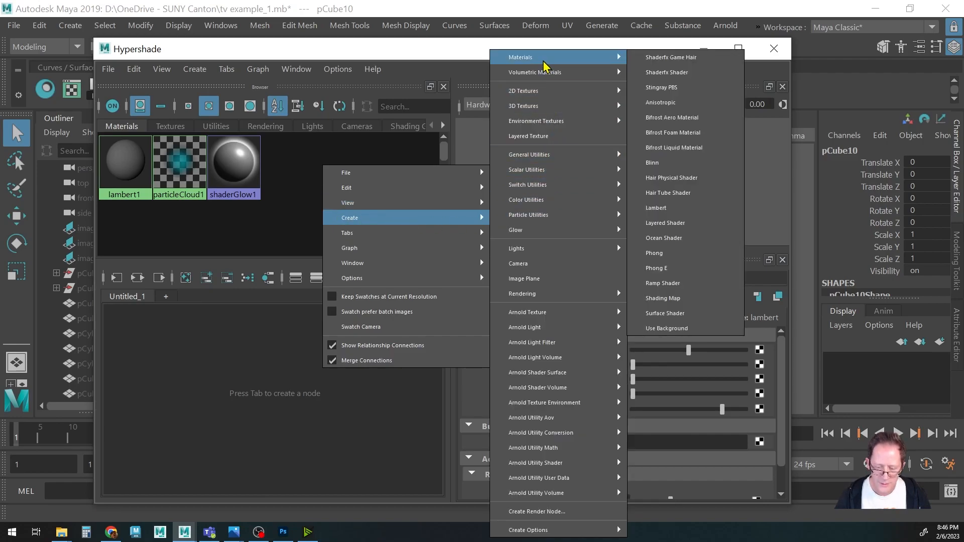
left_click(661, 208)
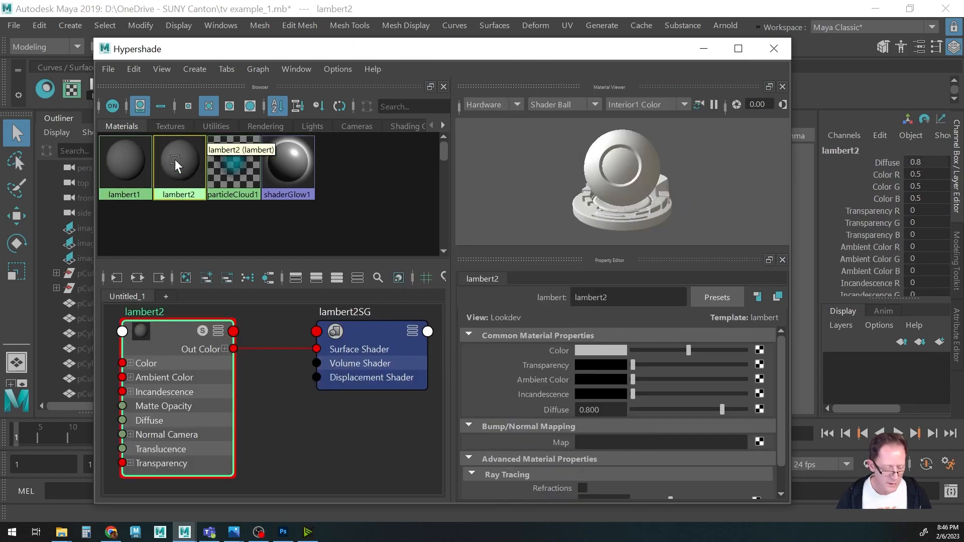
Rename the new Lambert material to tv_tex_1.
left_click_drag(612, 298, 512, 299)
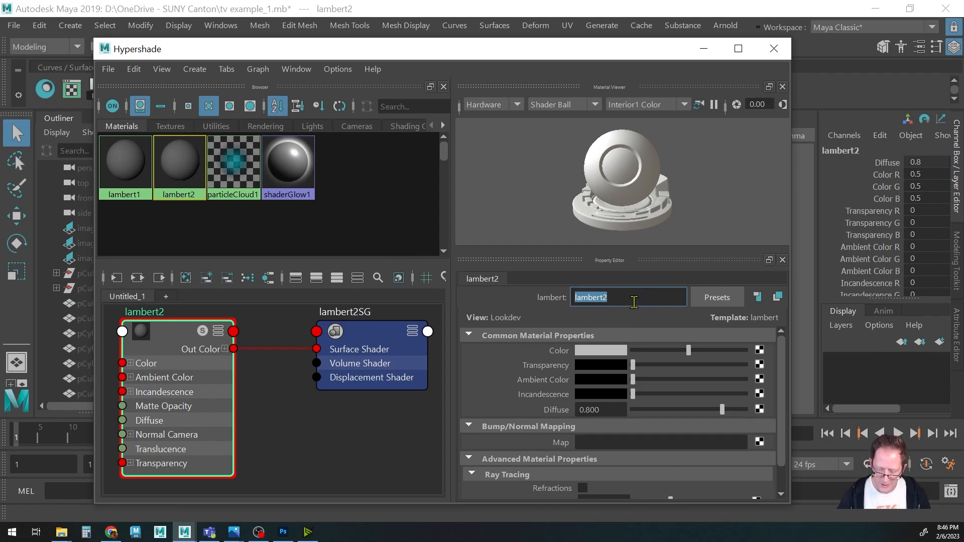
type("tv_tex_1")
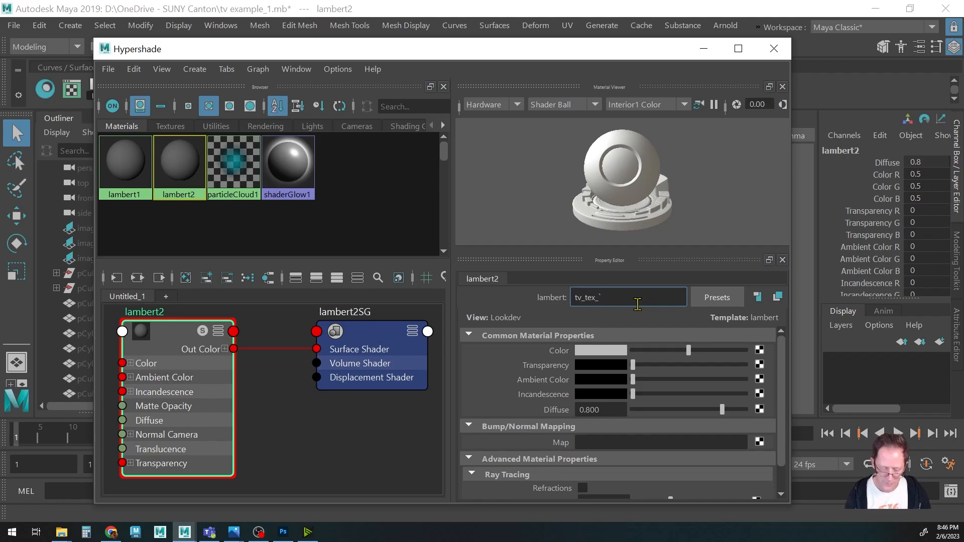
key("Return")
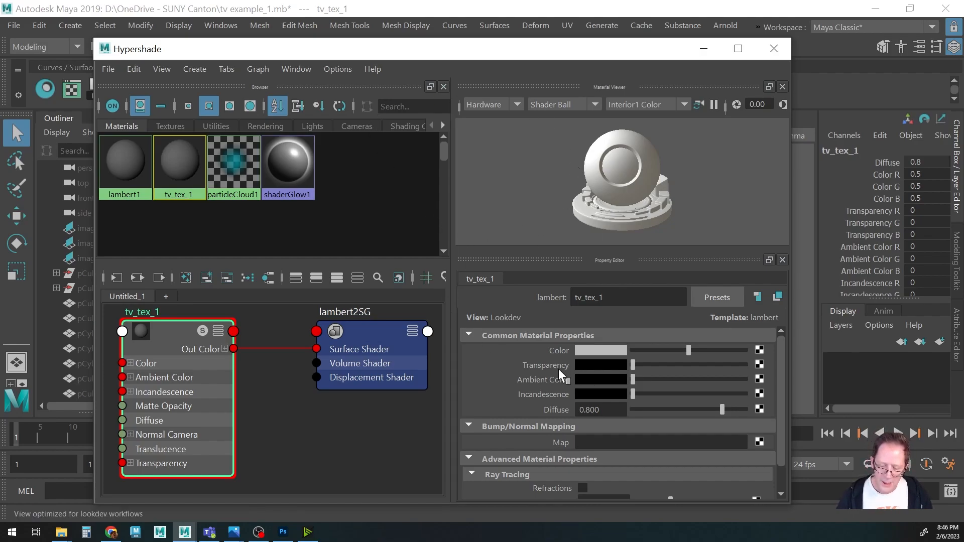
Connect a File texture node to the tv_tex_1 material's Color.
left_click(759, 350)
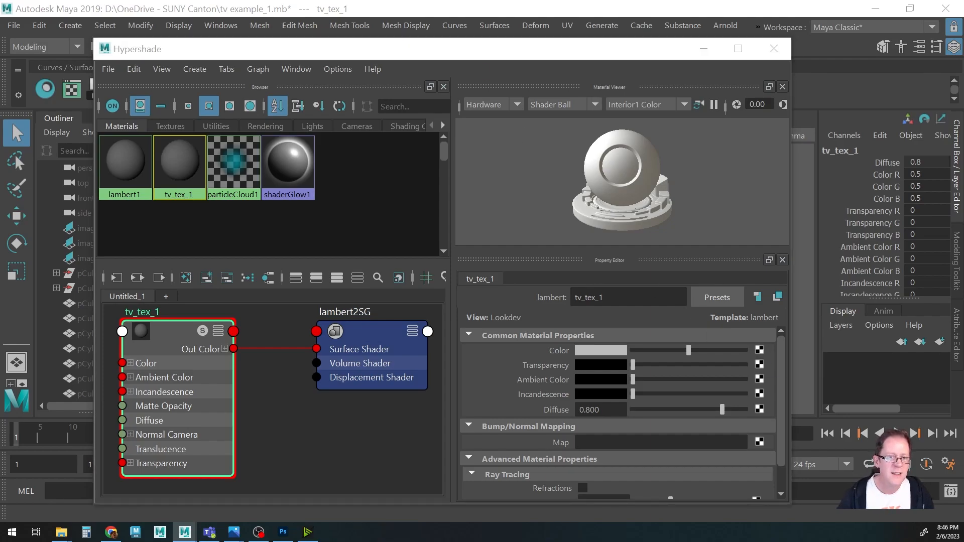
left_click_drag(495, 133, 400, 58)
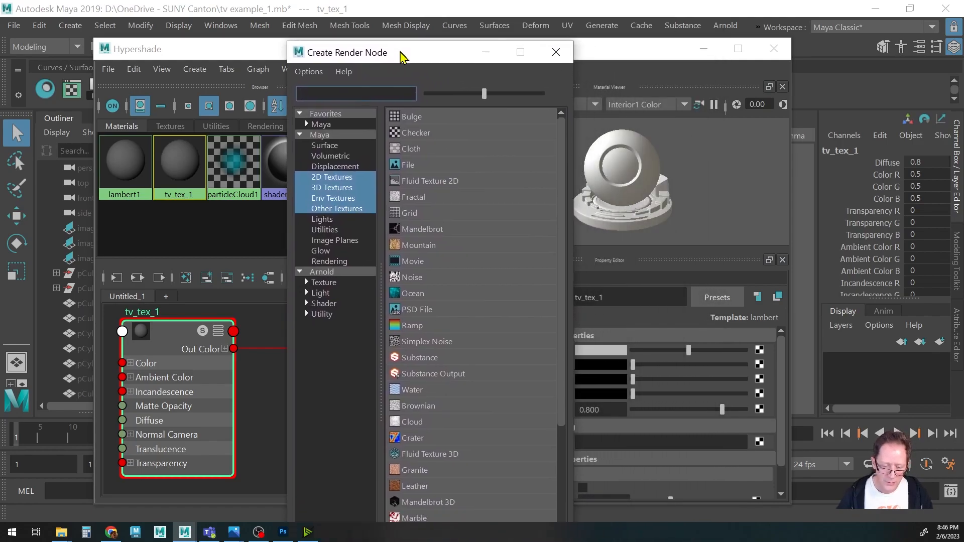
left_click(394, 164)
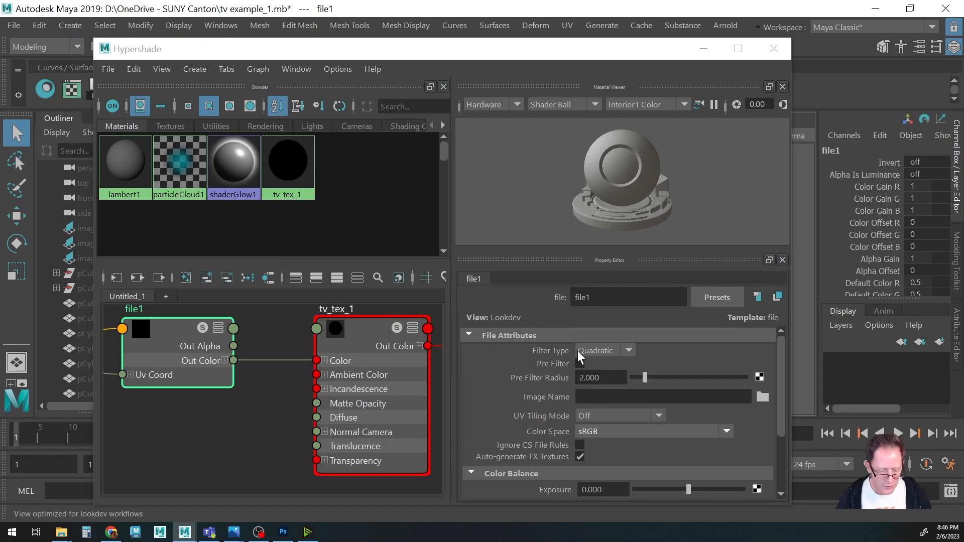
Set the file node's image to tvuvs_1b.psd from the SUNY Canton folder.
scroll(308, 404, "down", 3)
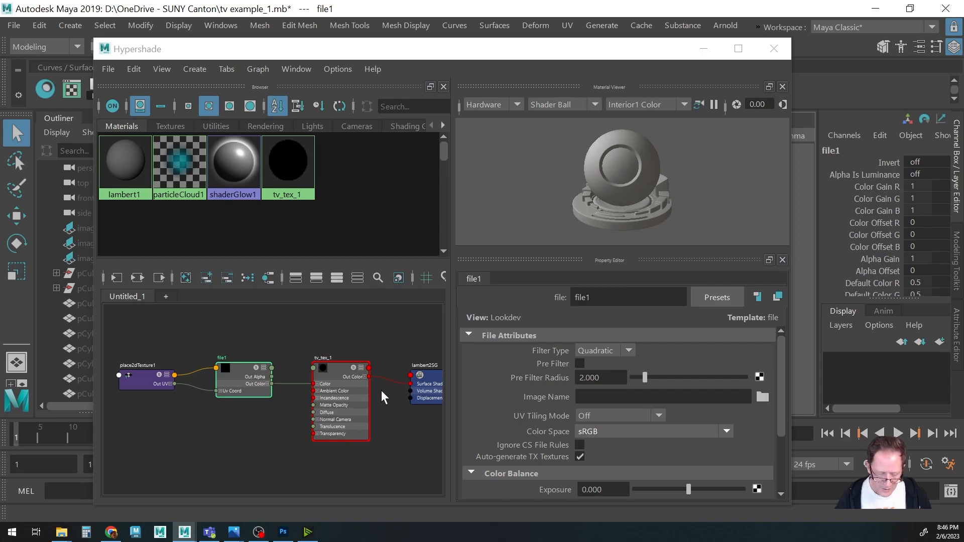
left_click(239, 381)
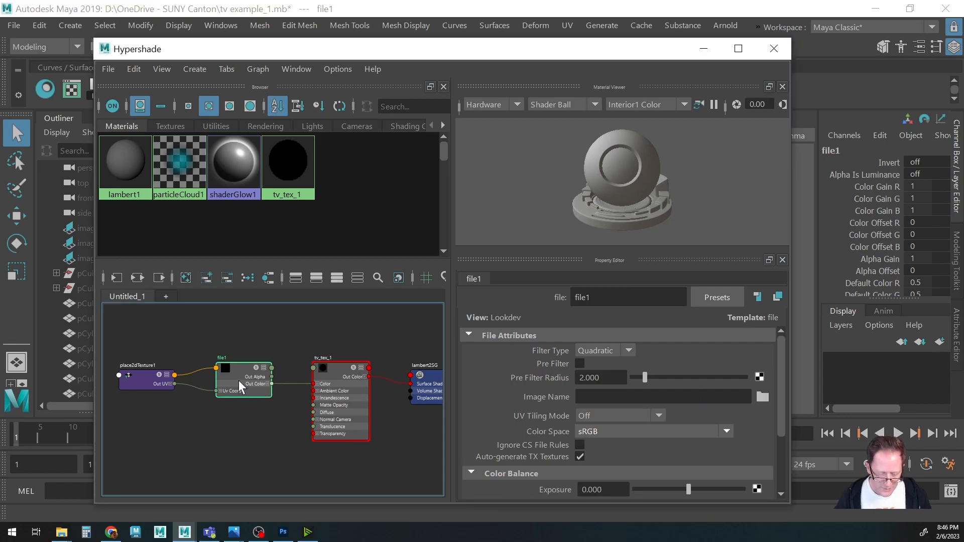
left_click(354, 399)
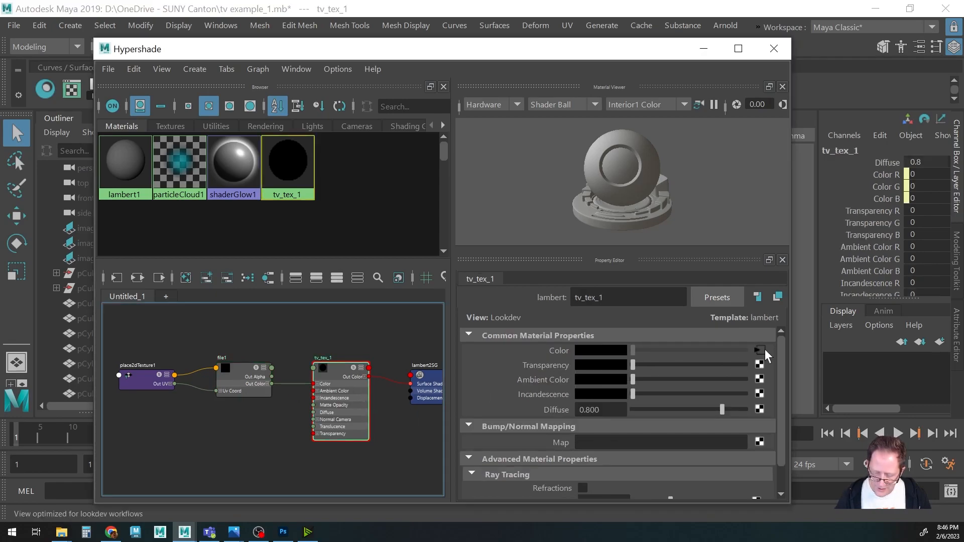
left_click(237, 376)
left_click(762, 398)
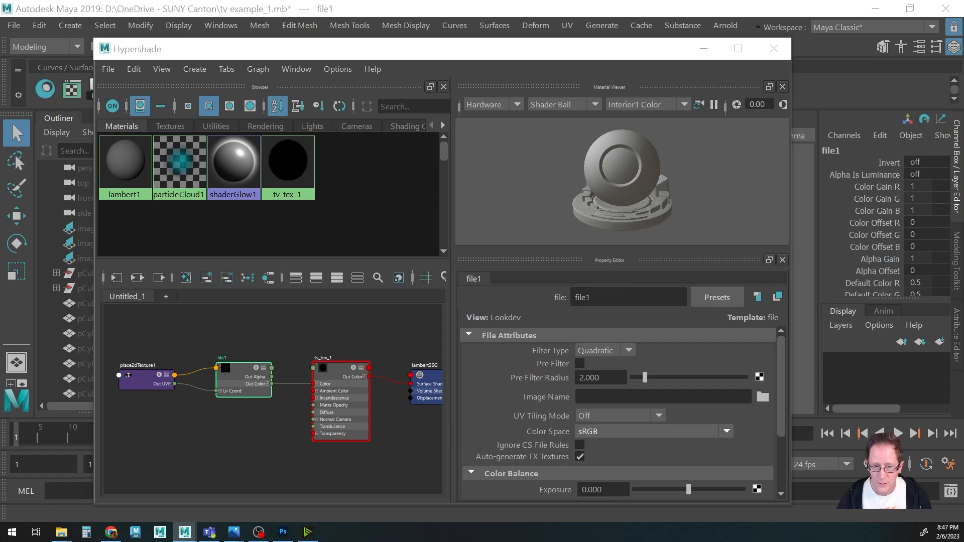
left_click_drag(570, 1, 425, 90)
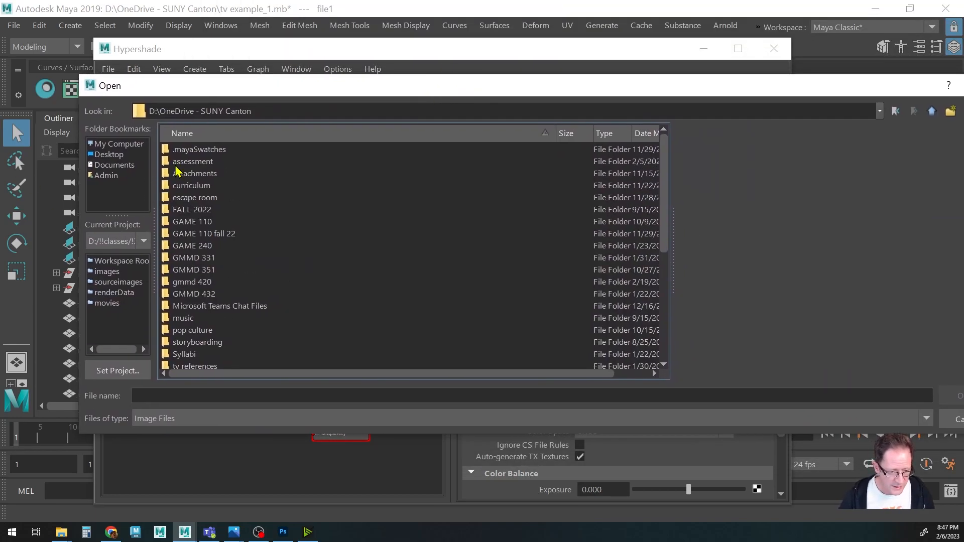
scroll(211, 318, "down", 5)
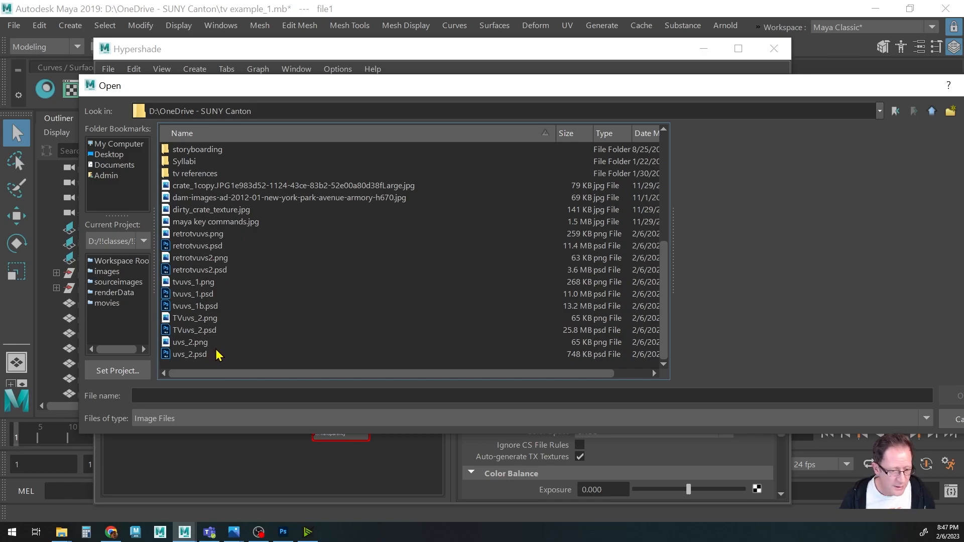
left_click(182, 297)
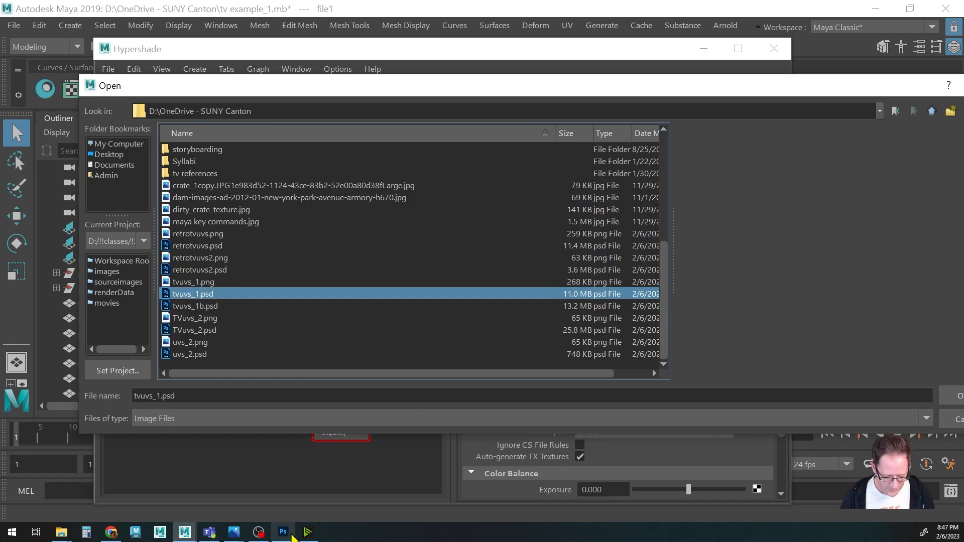
left_click(288, 529)
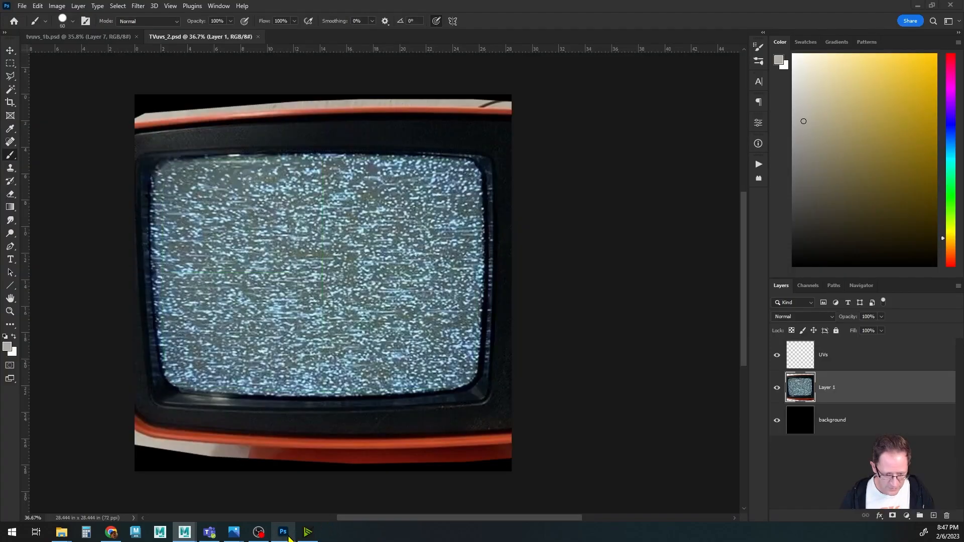
left_click(78, 39)
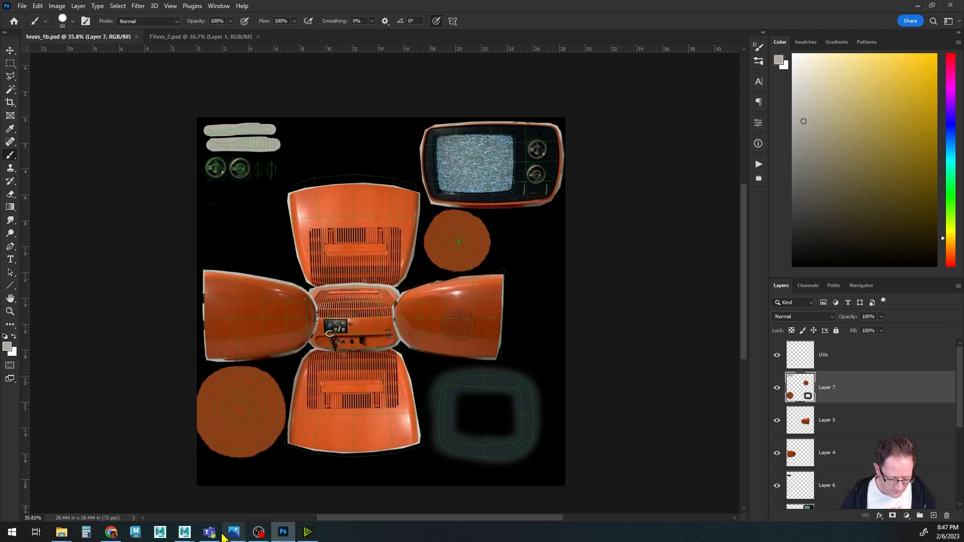
mouse_move(181, 535)
left_click(232, 502)
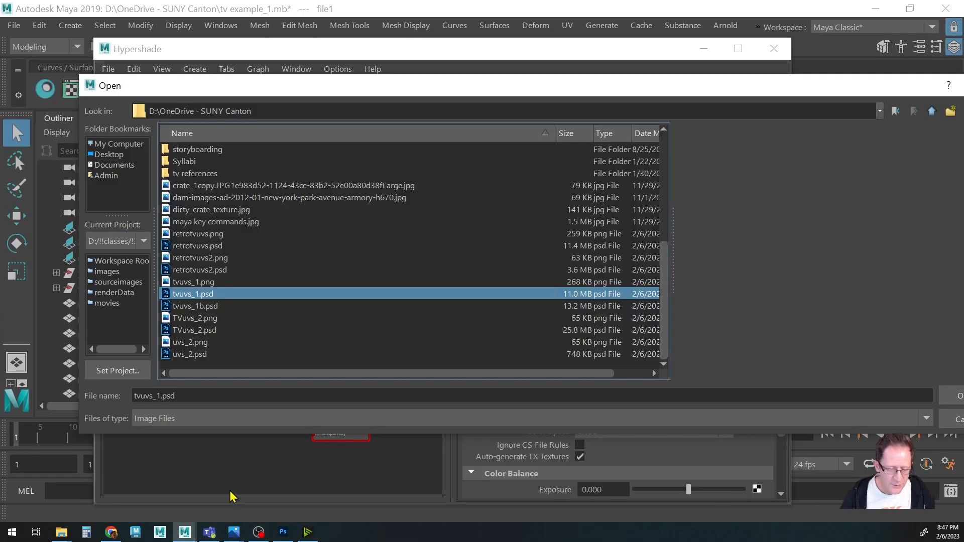
left_click_drag(296, 94, 255, 102)
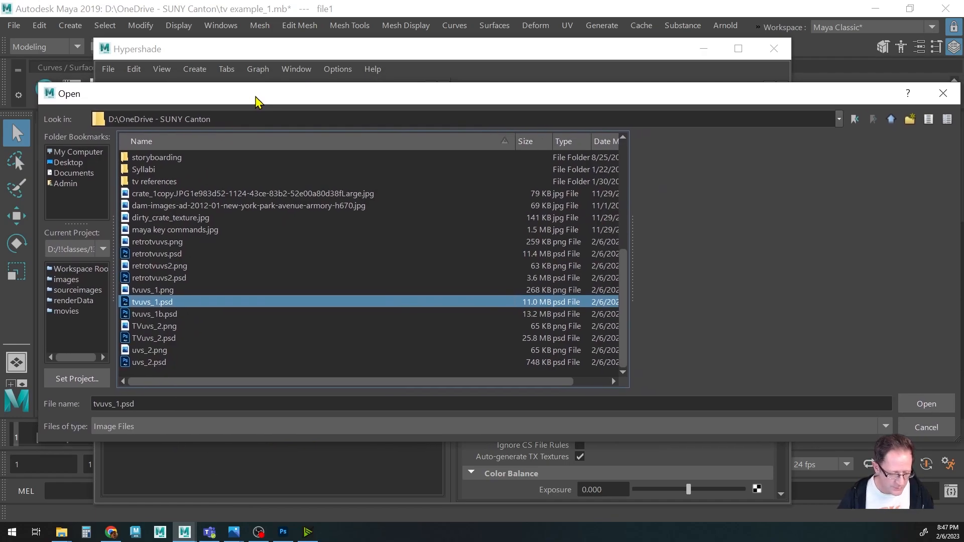
left_click(144, 315)
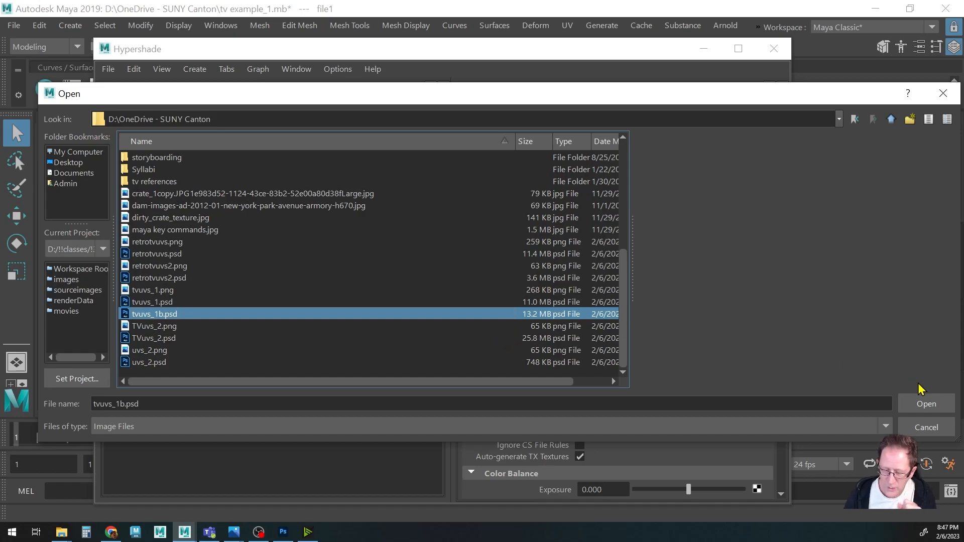
left_click(925, 405)
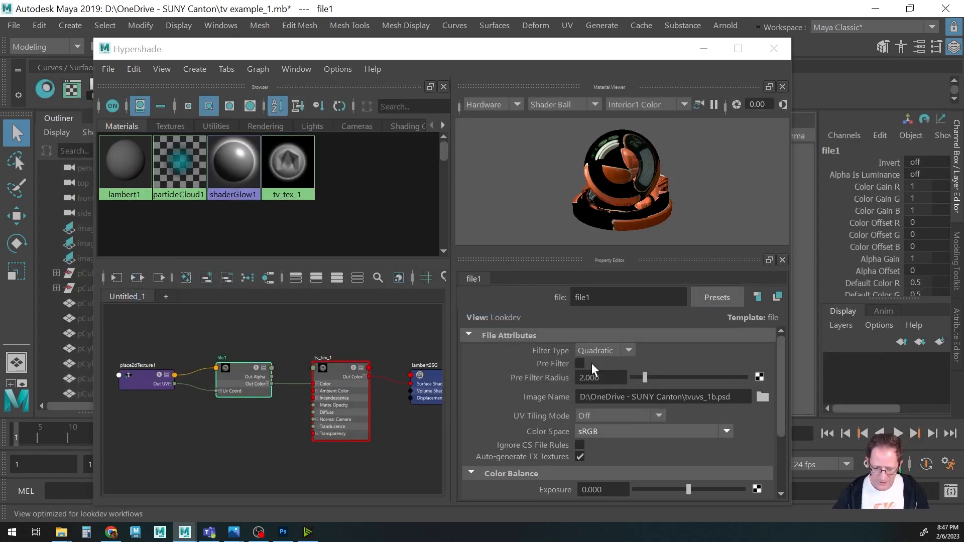
Create a second Lambert material in the Hypershade.
right_click(368, 168)
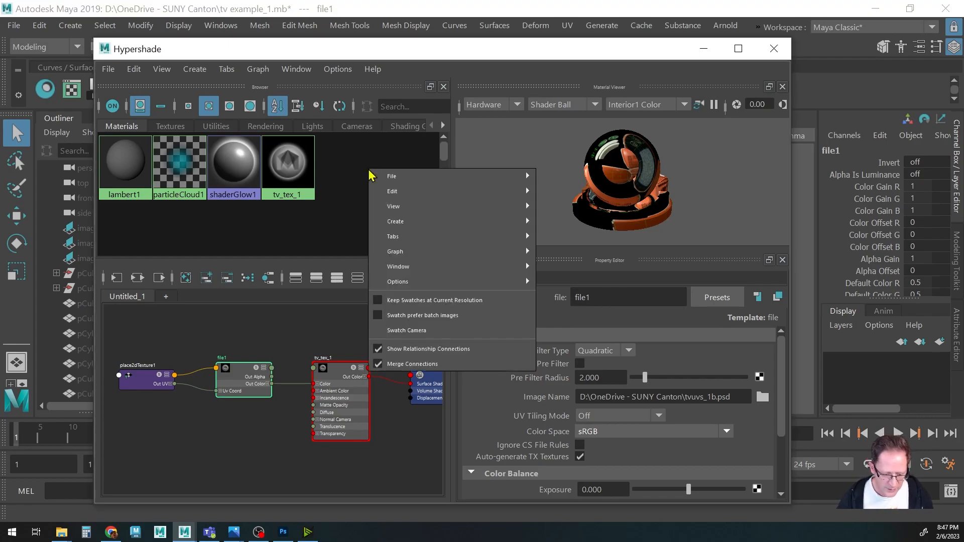
mouse_move(394, 223)
mouse_move(594, 60)
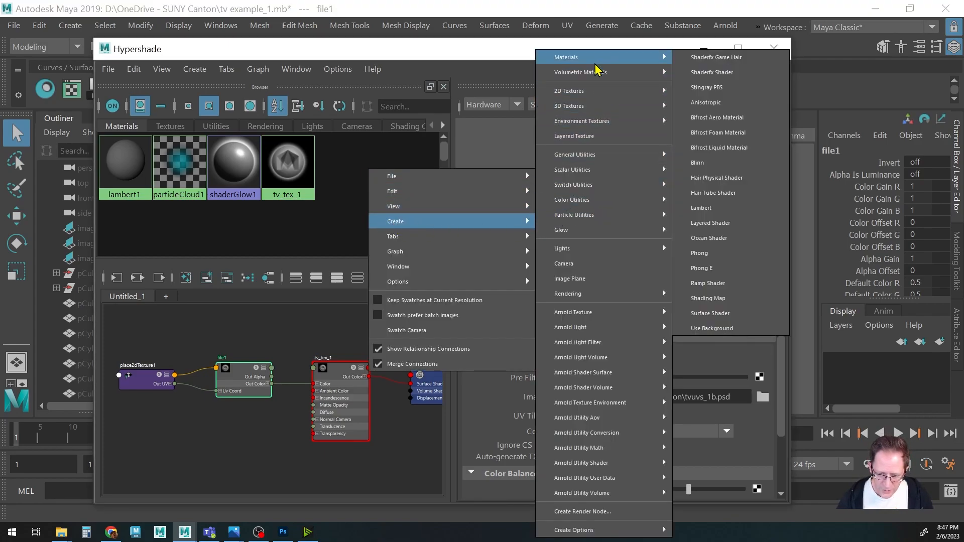
left_click(709, 209)
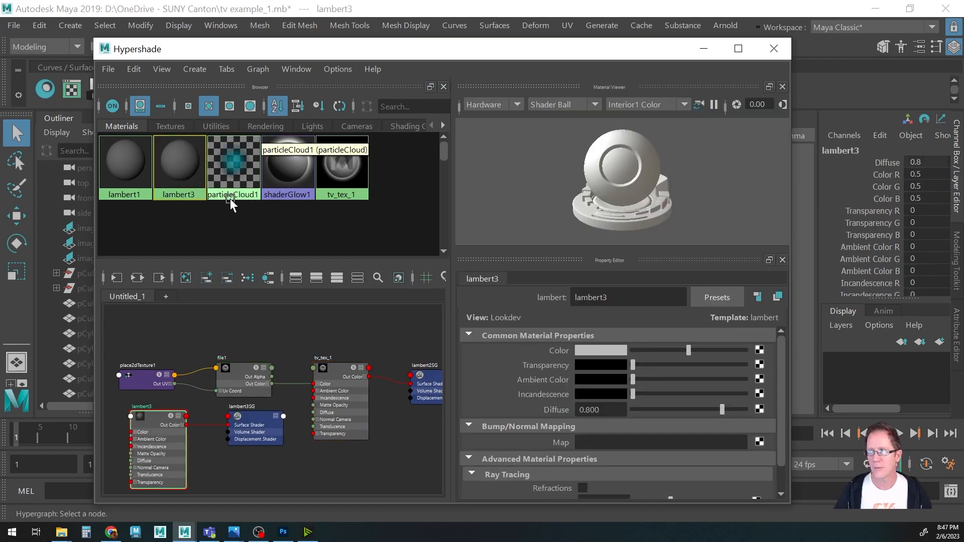
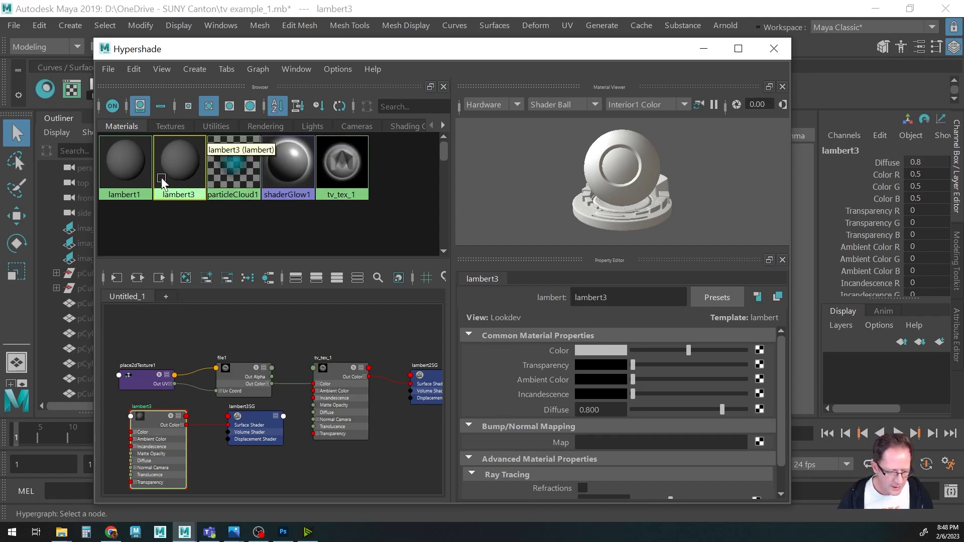
Rename the second Lambert material to tv_tex_2.
double_click(622, 297)
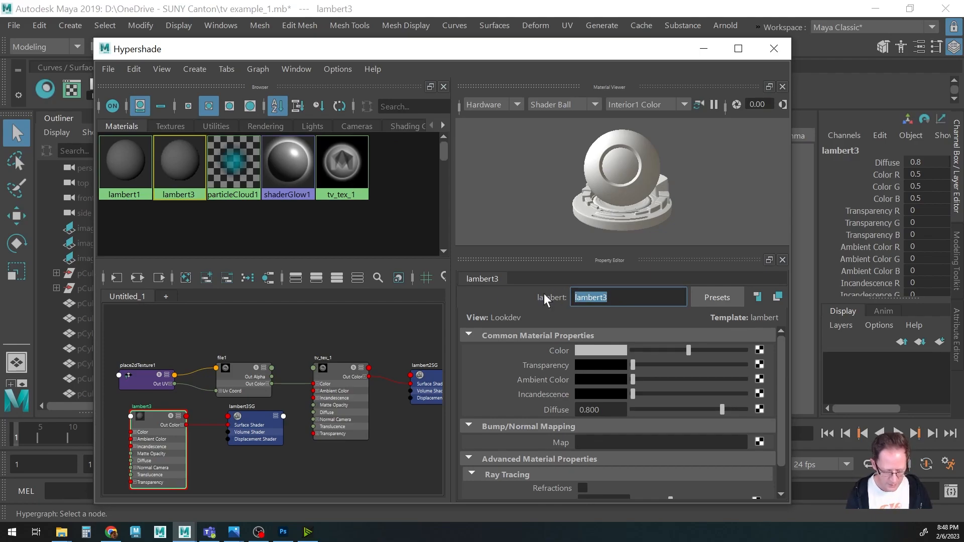
type("tv_tex_2")
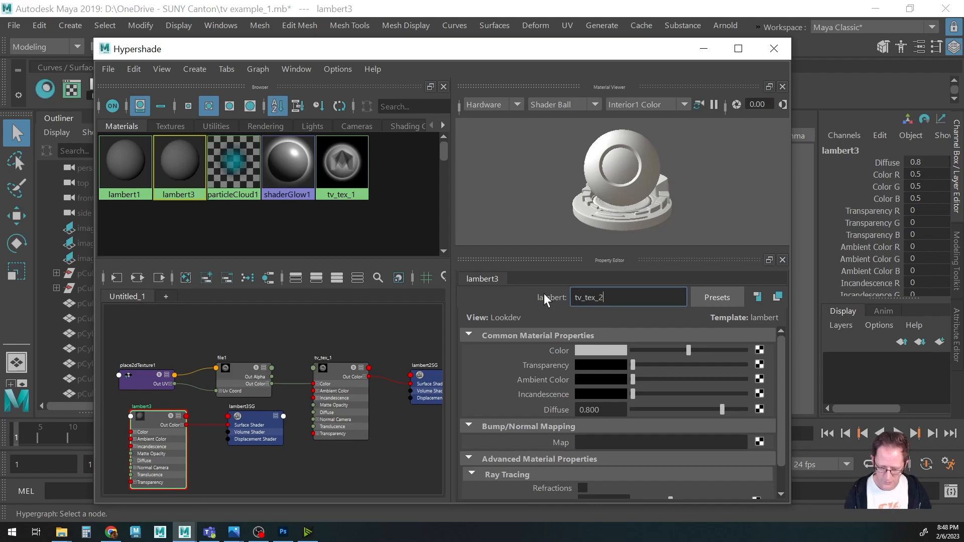
key("Return")
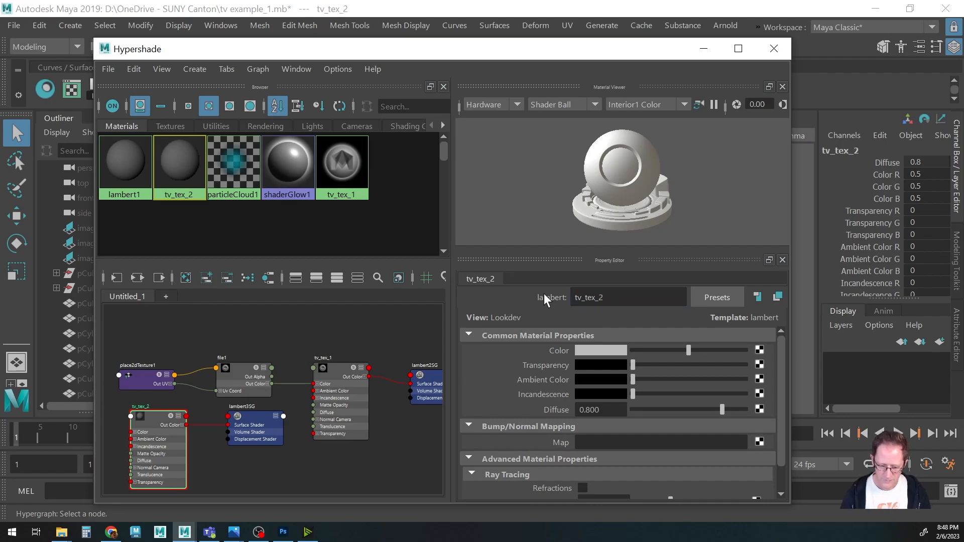
Connect a File texture node to the tv_tex_2 material's Color.
scroll(341, 433, "down", 5)
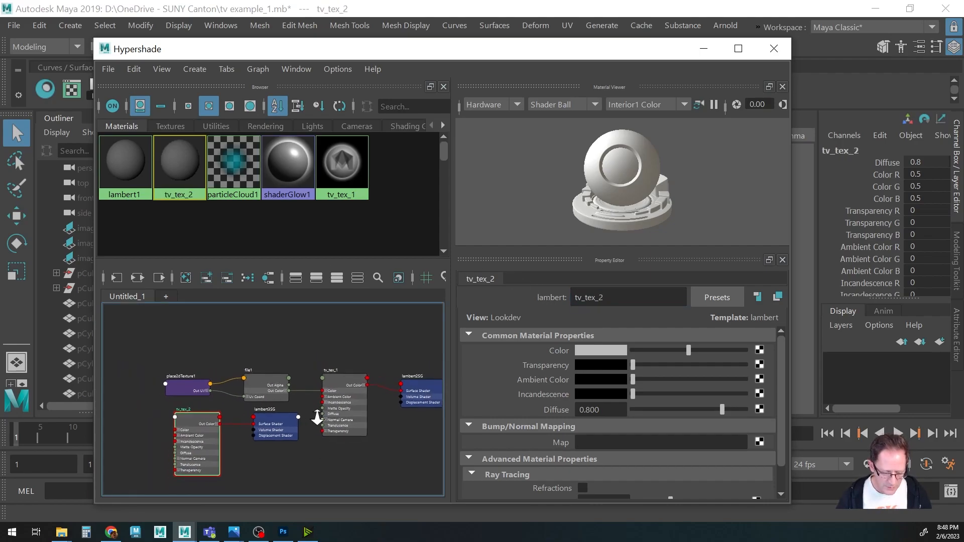
middle_click_drag(318, 413, 305, 410)
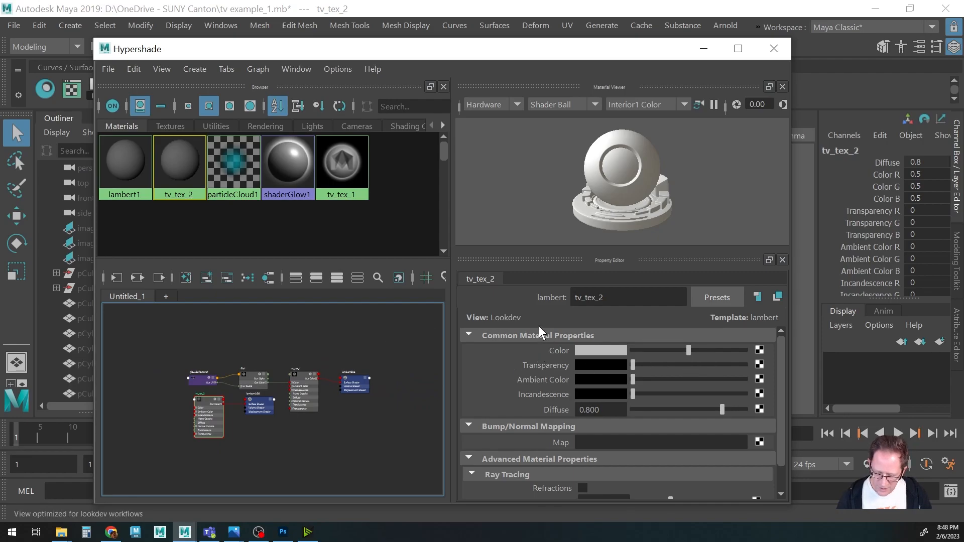
left_click(759, 350)
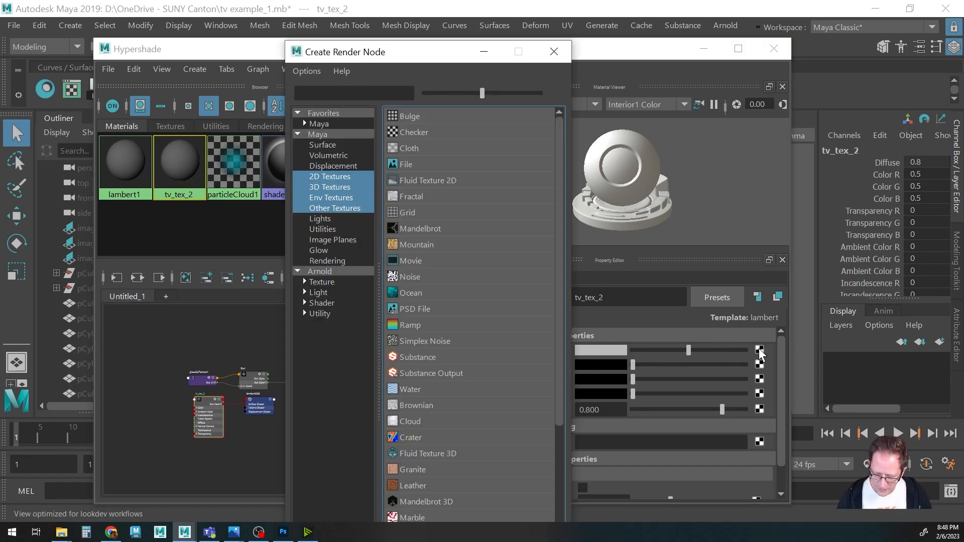
left_click(396, 160)
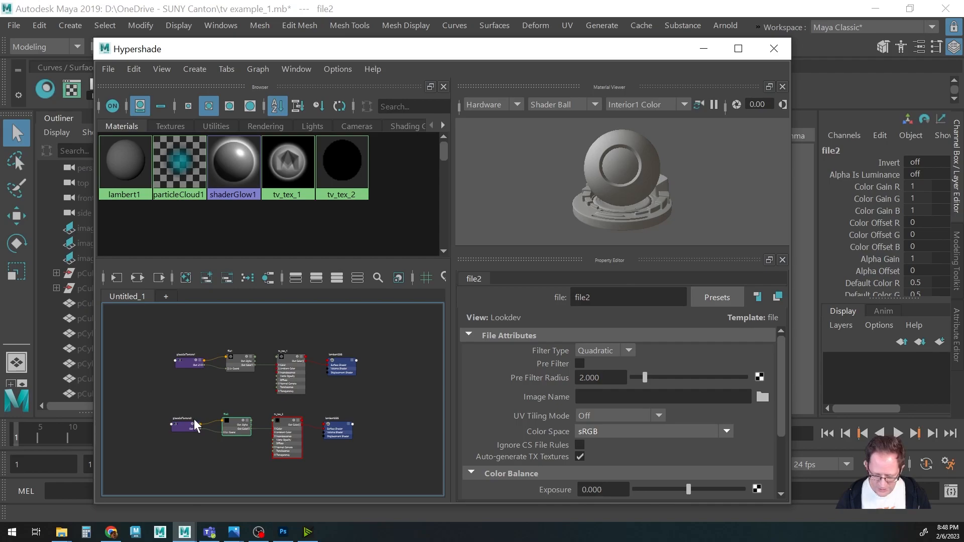
Set the new file node's image to TVuvs_2.psd from the SUNY Canton folder.
left_click(762, 396)
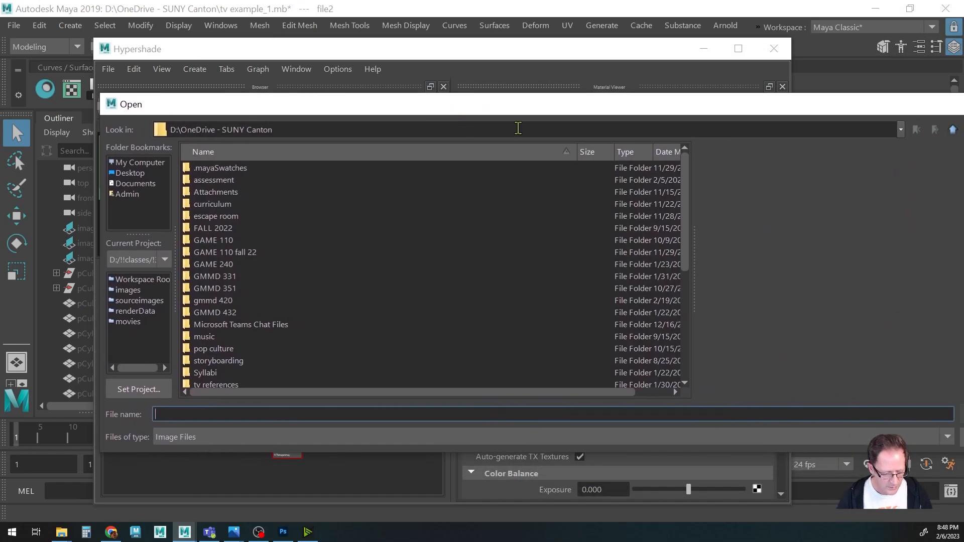
scroll(307, 295, "down", 5)
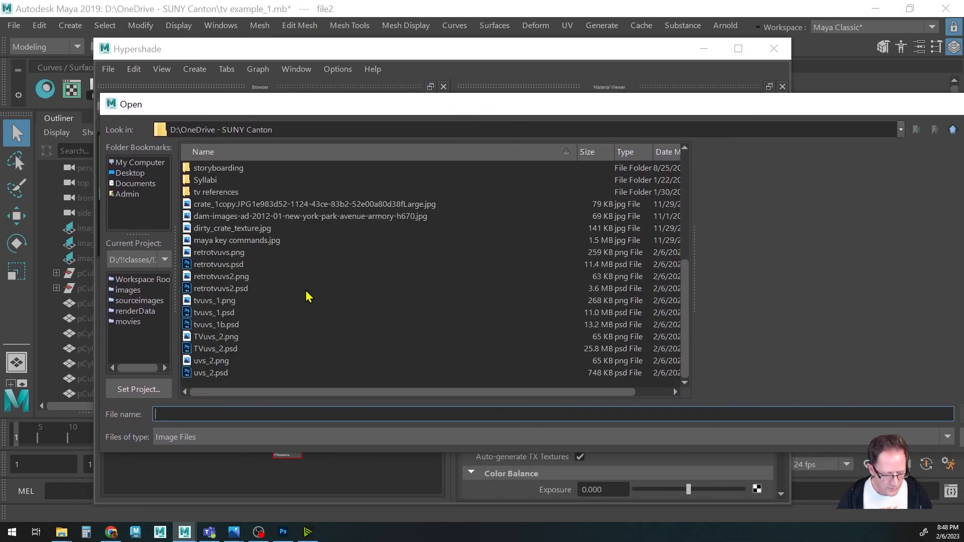
left_click(206, 350)
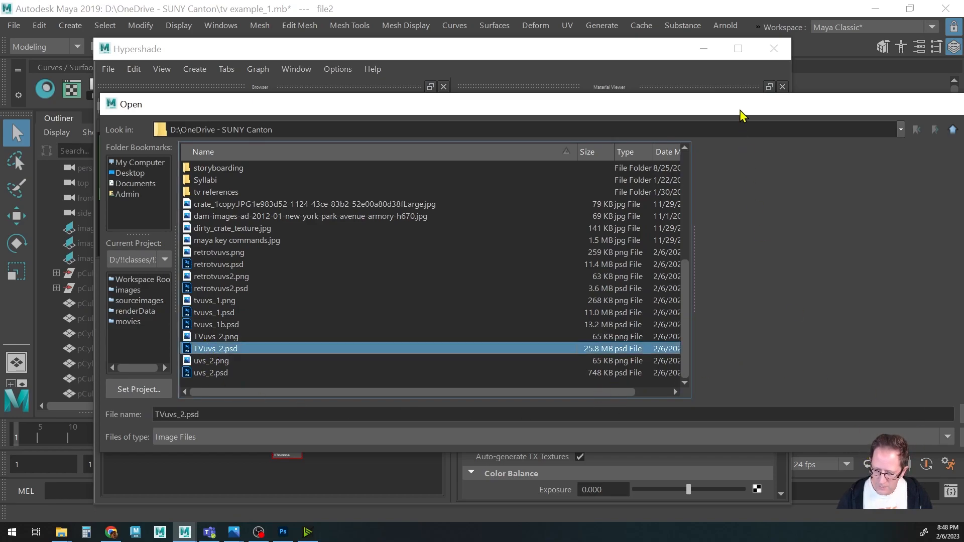
left_click_drag(736, 112, 621, 112)
left_click(869, 419)
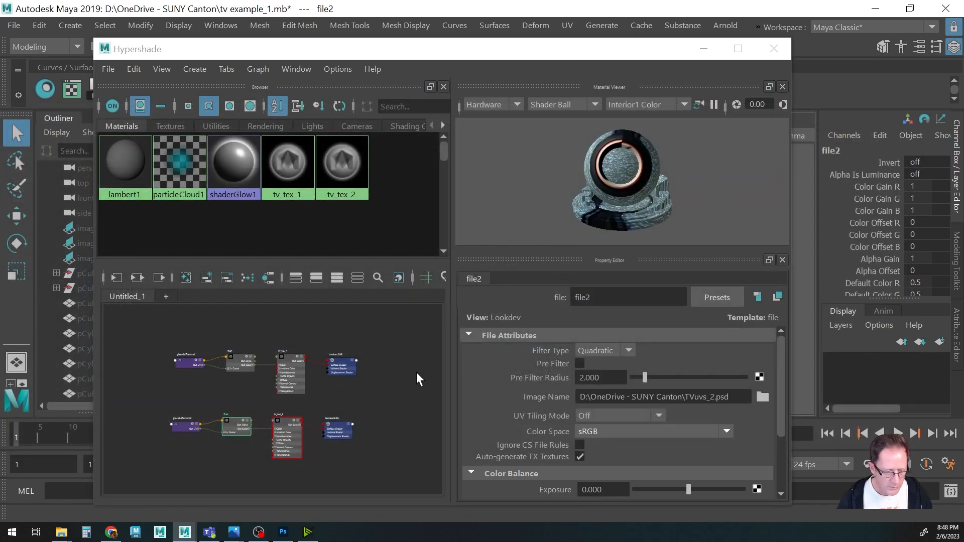
Select the TV body, assign the tv_tex_1 material to it, and switch the viewport to textured display.
left_click_drag(437, 51, 575, 307)
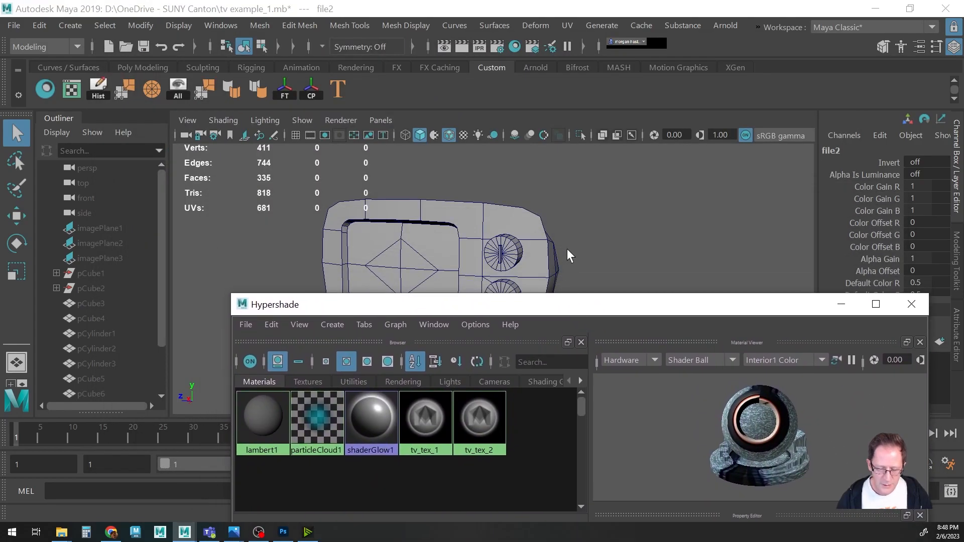
left_click_drag(594, 198, 572, 228, "alt")
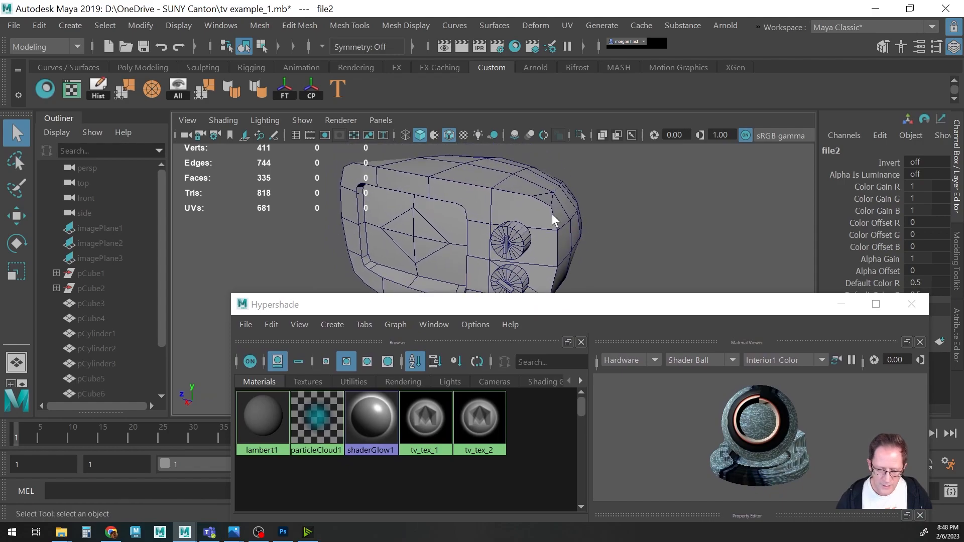
left_click(486, 195)
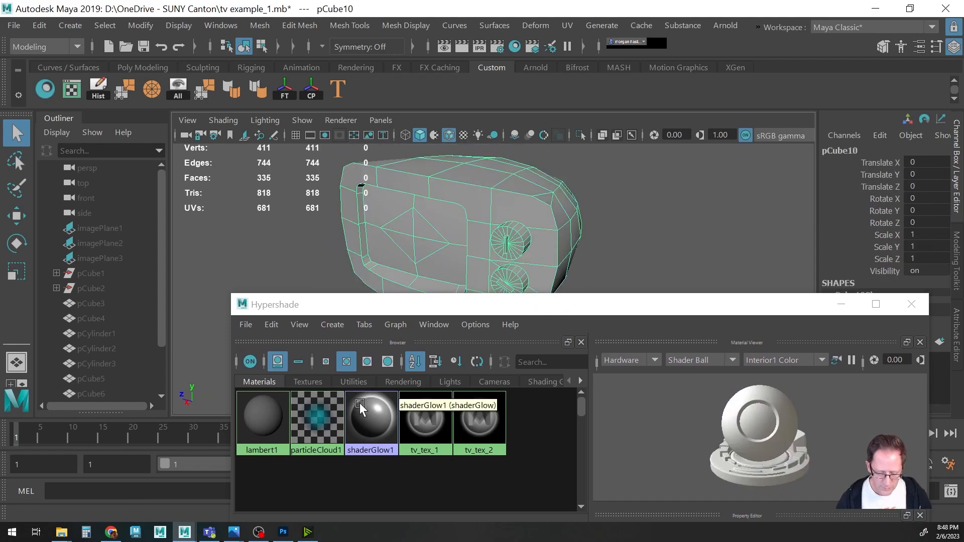
right_click(429, 420)
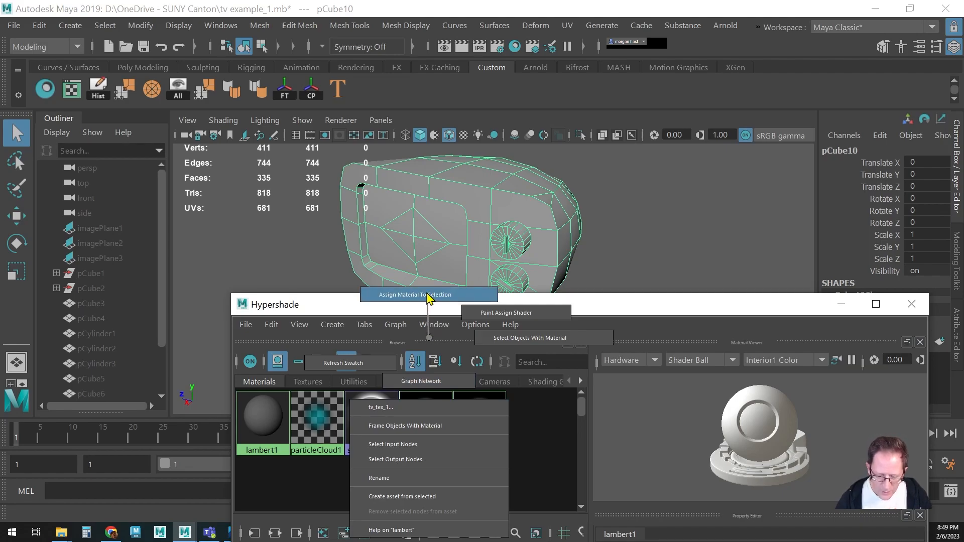
right_click_drag(429, 296, 429, 298)
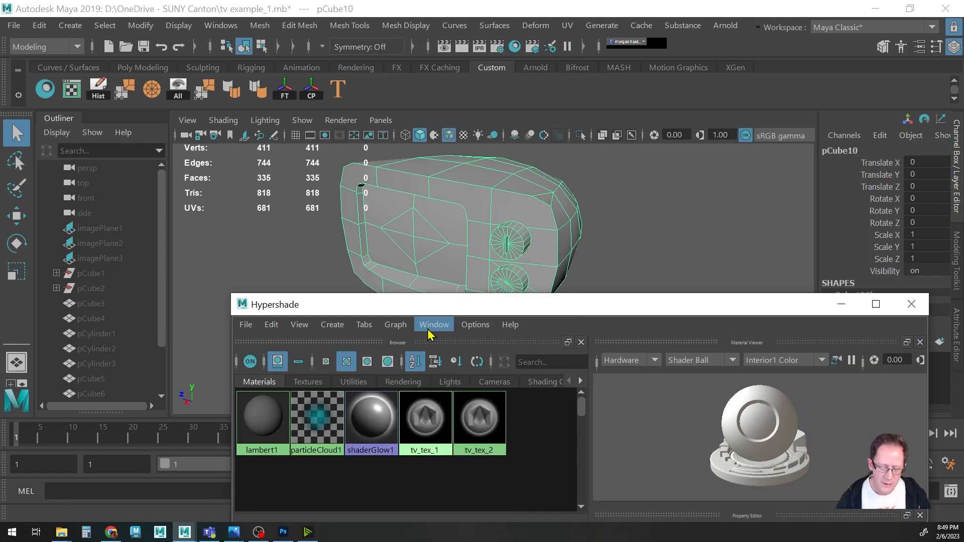
left_click(495, 235)
key("6")
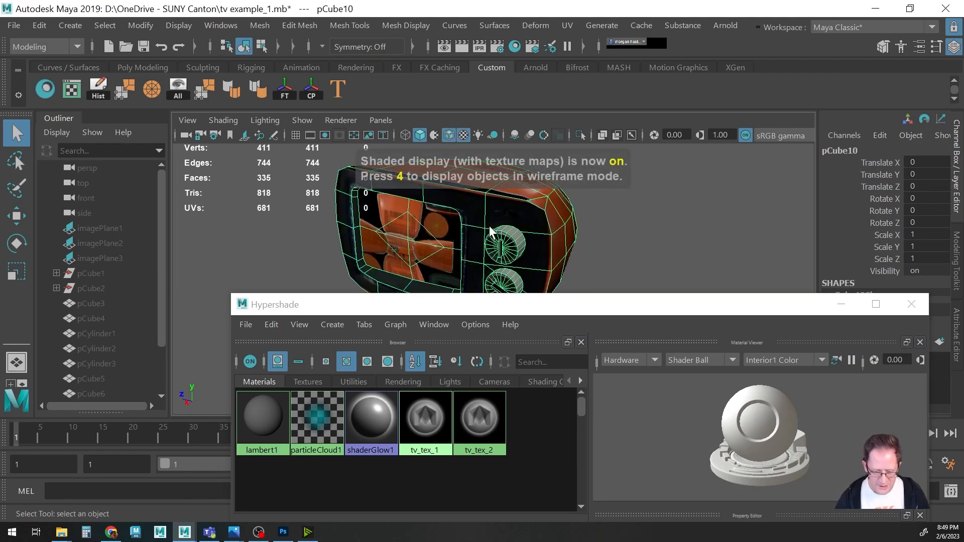
Select the TV's screen face and assign the tv_tex_2 material to it.
mouse_move(508, 239)
left_mouse_down("alt")
mouse_move(532, 235)
mouse_move(496, 227)
left_mouse_up("alt")
left_click_drag(507, 272, 503, 239, "alt")
key("F11")
scroll(540, 256, "up", 3)
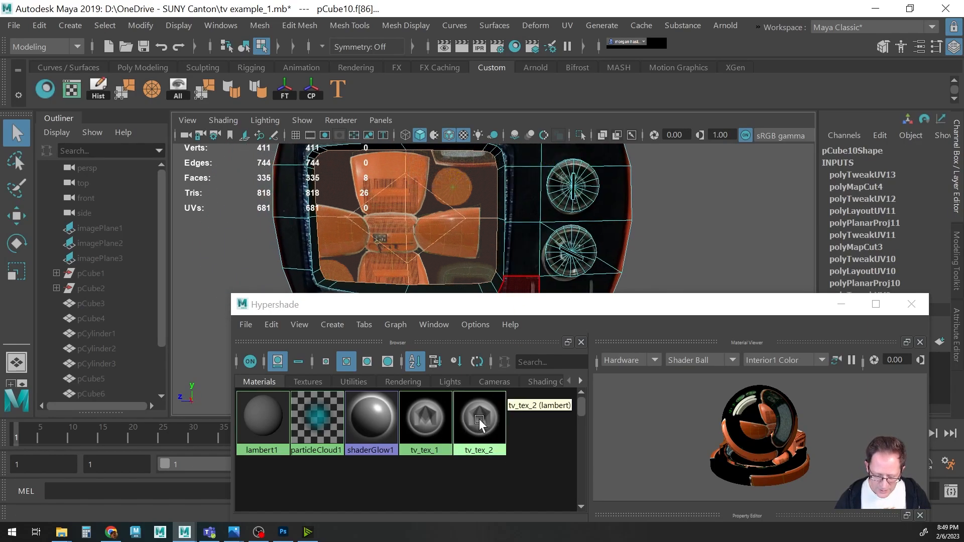
right_click_drag(479, 423, 478, 295)
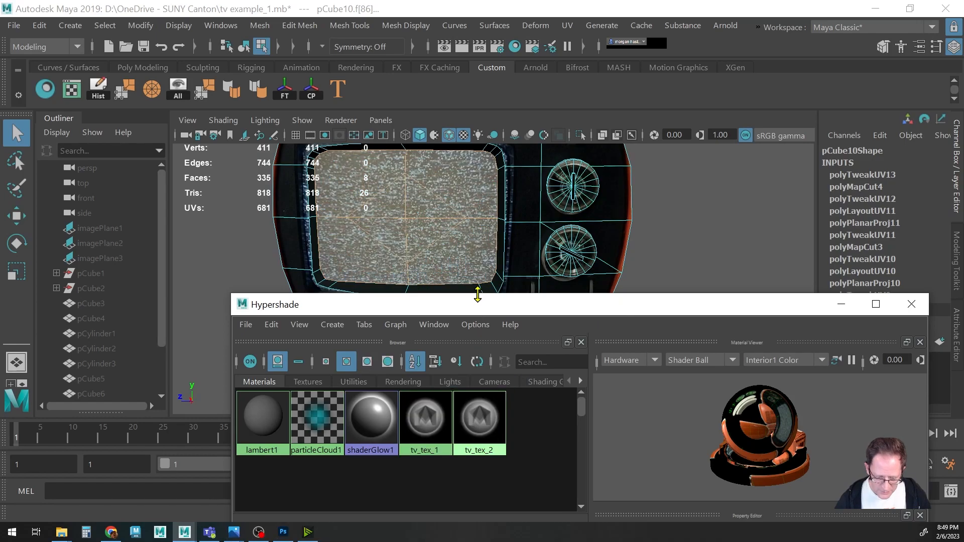
Close the Hypershade, deselect the TV, and turn off Wireframe on Shaded in the viewport.
middle_click_drag(557, 216, 553, 234, "alt")
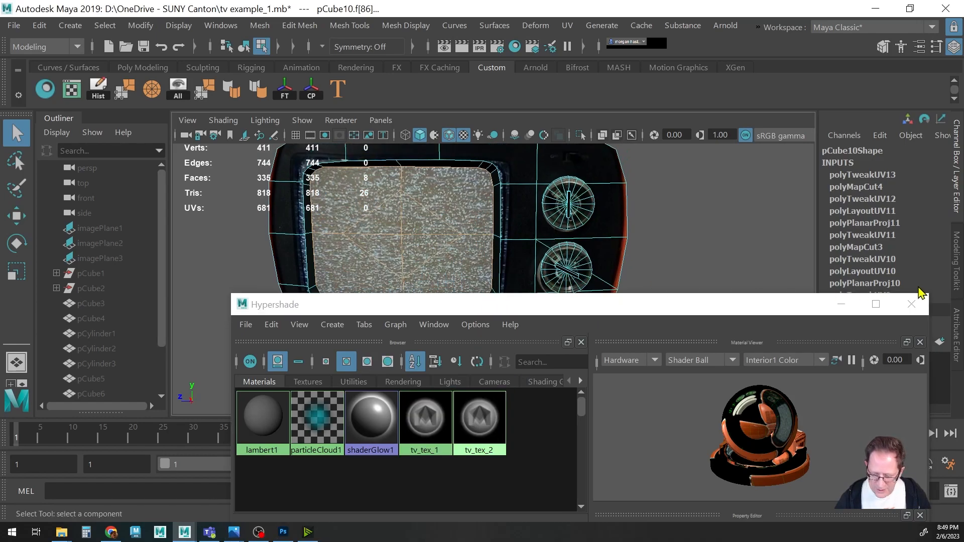
left_click(912, 304)
right_click_drag(576, 282, 513, 312, "alt")
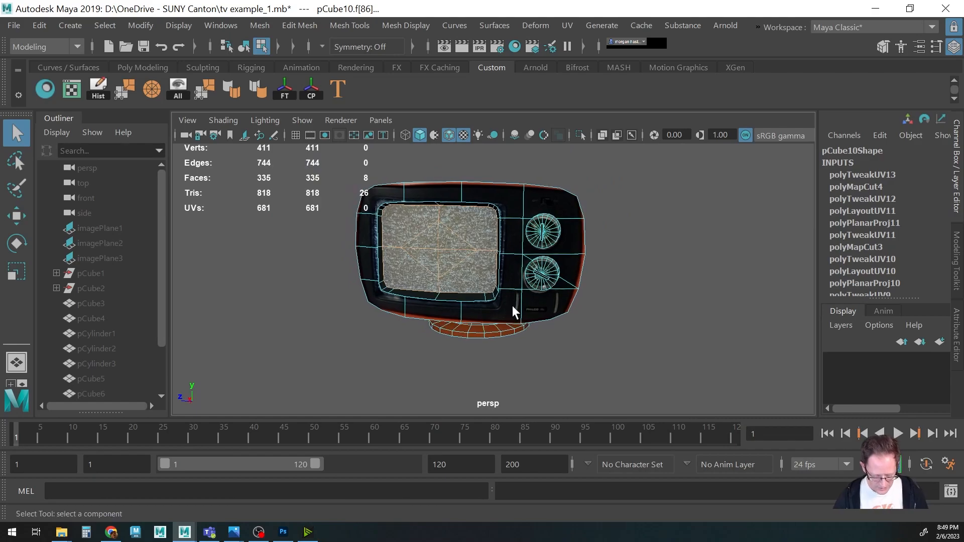
key("F8")
left_click(559, 338)
left_click_drag(522, 312, 363, 339, "alt")
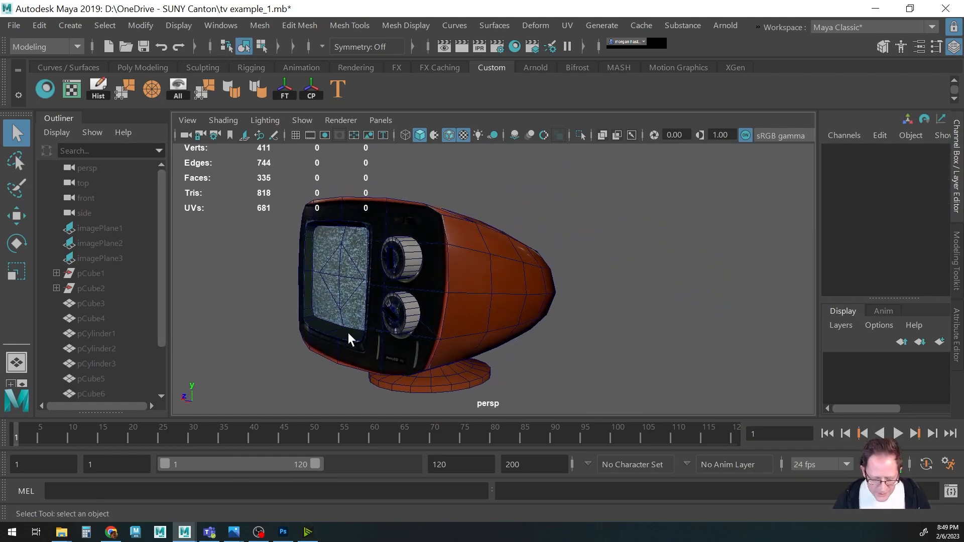
right_click_drag(363, 334, 682, 329, "alt")
middle_click_drag(484, 330, 636, 324, "alt")
left_click(230, 121)
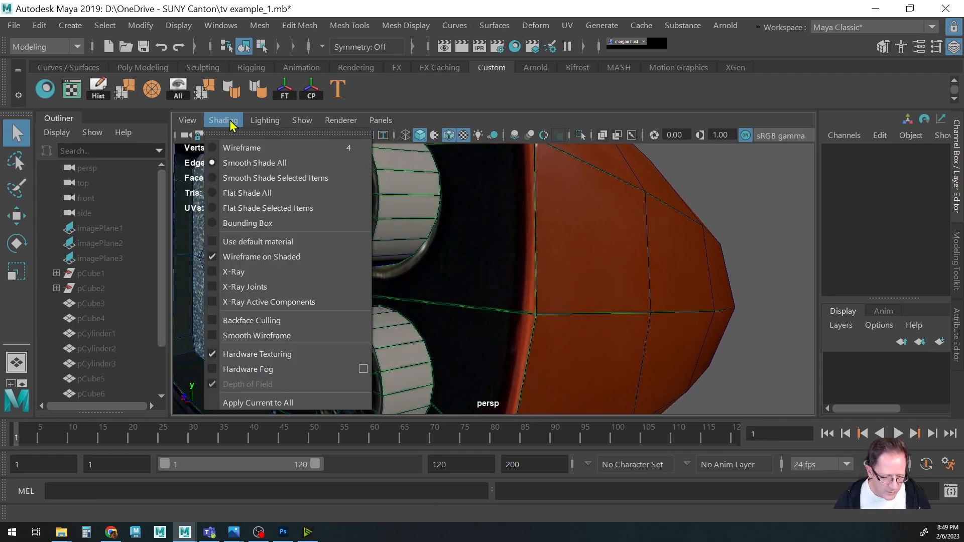
left_click(243, 259)
Orbit and zoom around the textured TV to examine the applied textures.
scroll(405, 273, "down", 5)
mouse_move(405, 274)
left_mouse_down("alt")
mouse_move(293, 297)
mouse_move(520, 319)
left_mouse_up("alt")
scroll(573, 307, "up", 6)
middle_click_drag(536, 299, 571, 270, "alt")
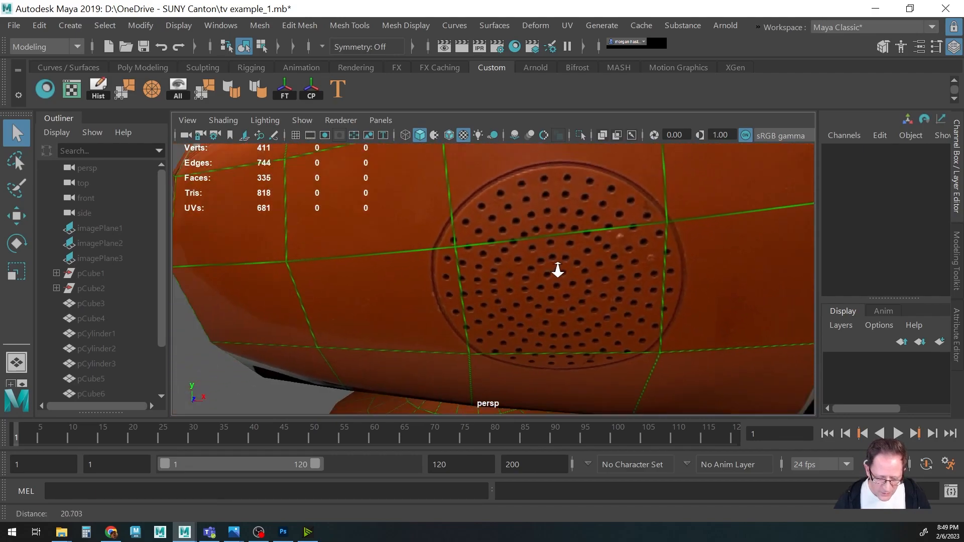
scroll(376, 277, "down", 6)
left_click_drag(377, 278, 485, 284, "alt")
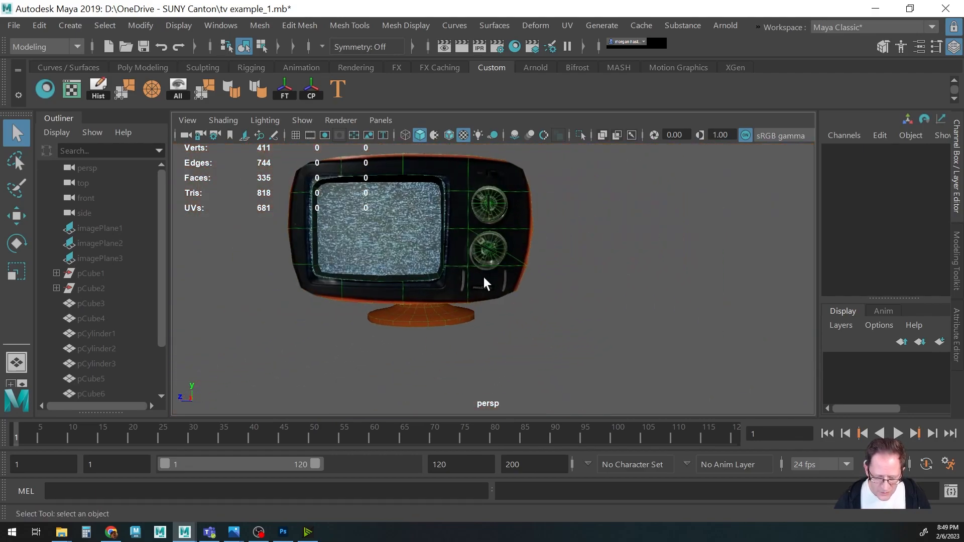
middle_click_drag(460, 231, 501, 274, "alt")
right_click_drag(346, 273, 579, 272, "alt")
left_click_drag(581, 279, 560, 281, "alt")
right_click_drag(559, 282, 420, 276, "alt")
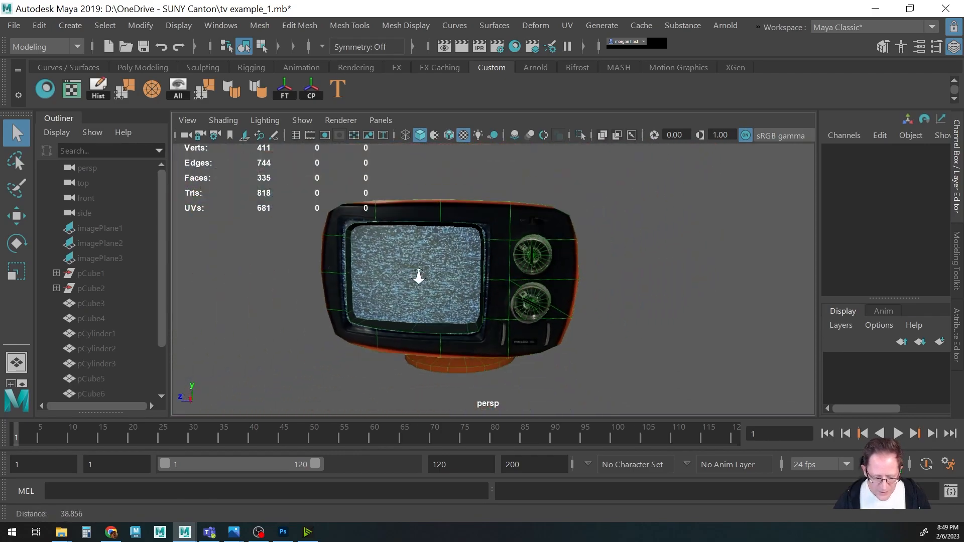
left_click_drag(410, 287, 456, 291, "alt")
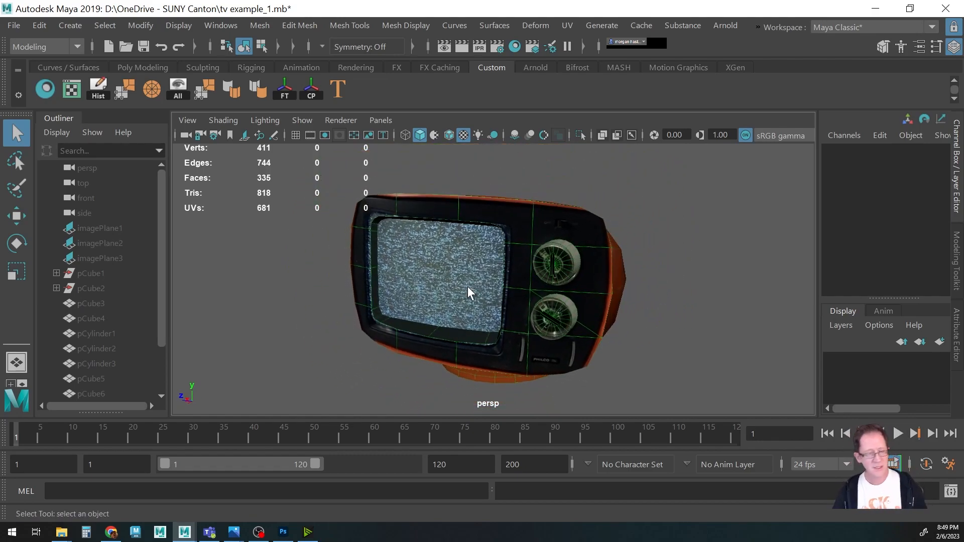
left_click_drag(362, 278, 554, 299, "alt")
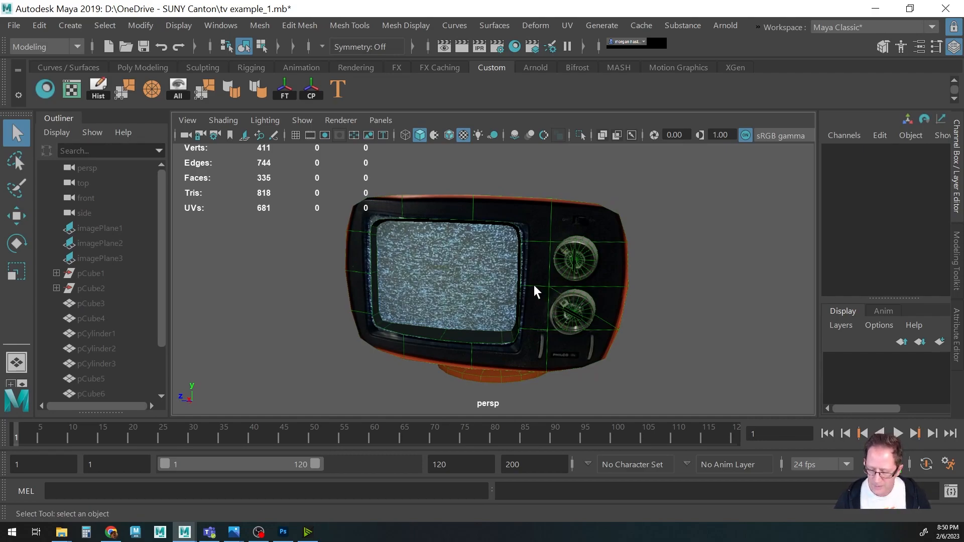
left_click_drag(550, 293, 499, 295, "alt")
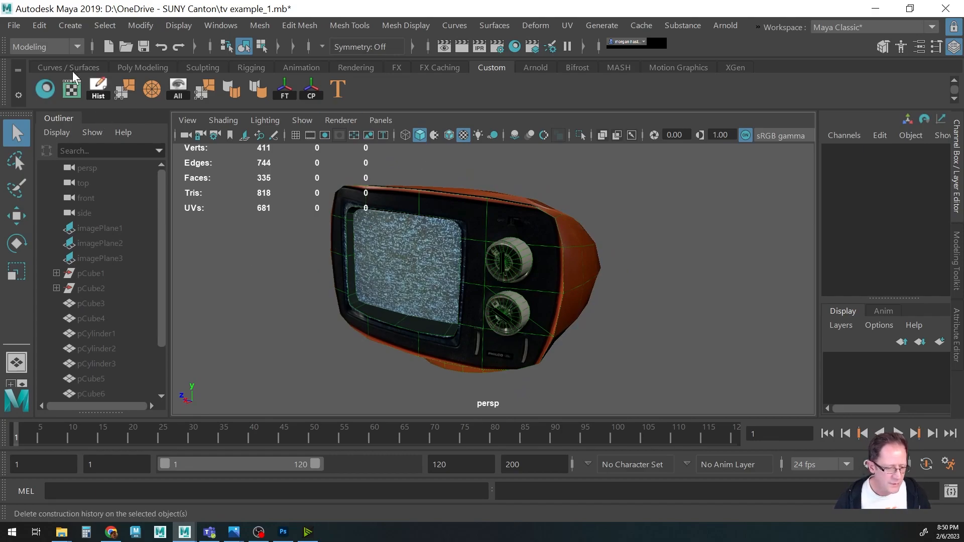
Enable automatic reloading of updated image files in the Files/Projects preferences and save the preferences.
left_click(228, 26)
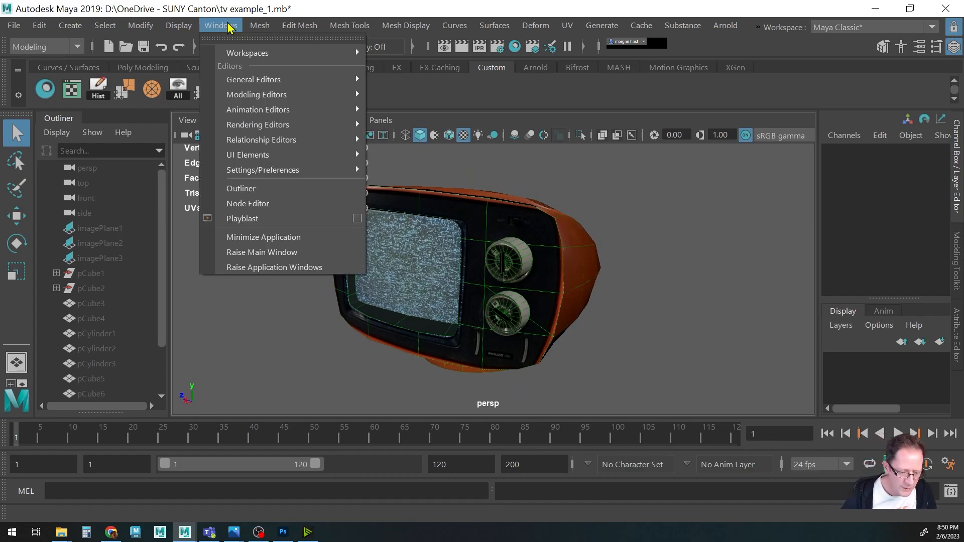
mouse_move(271, 172)
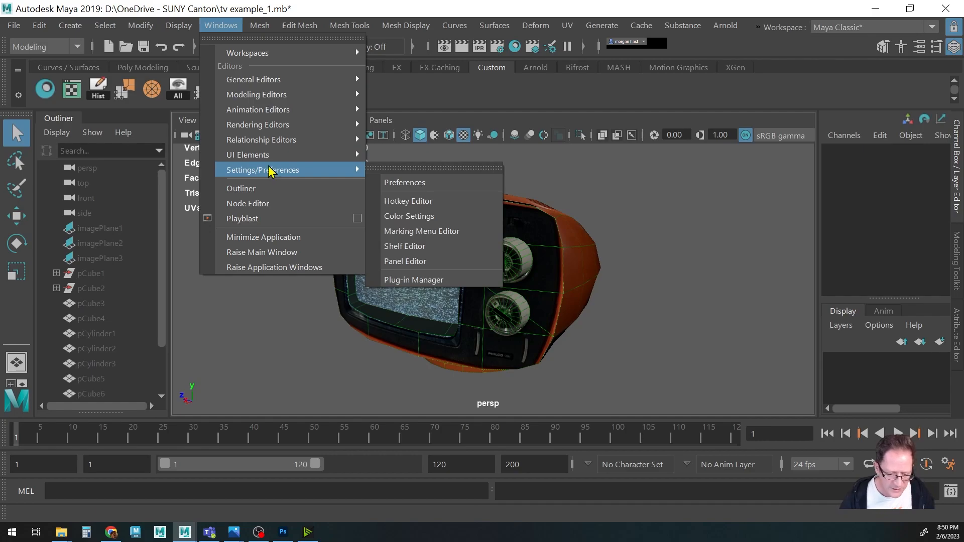
left_click(400, 182)
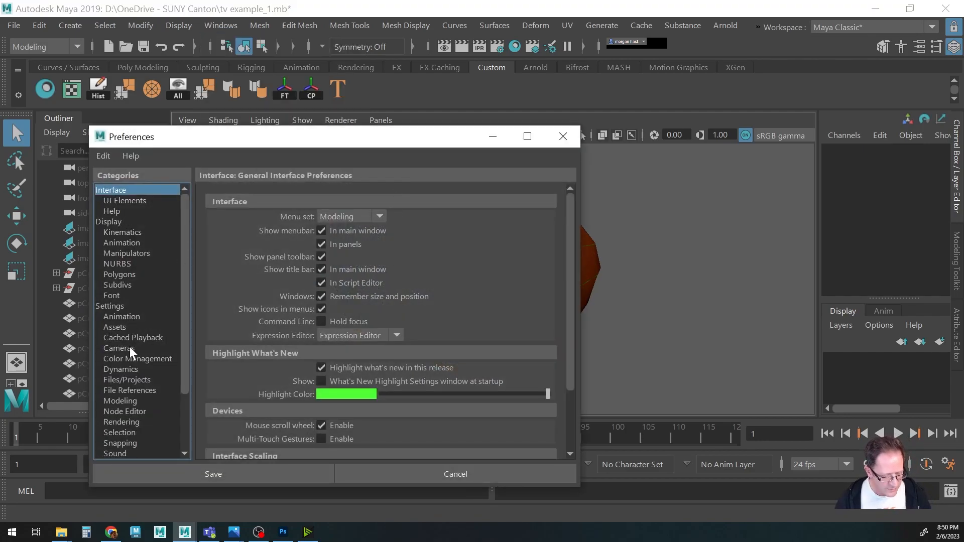
left_click(134, 381)
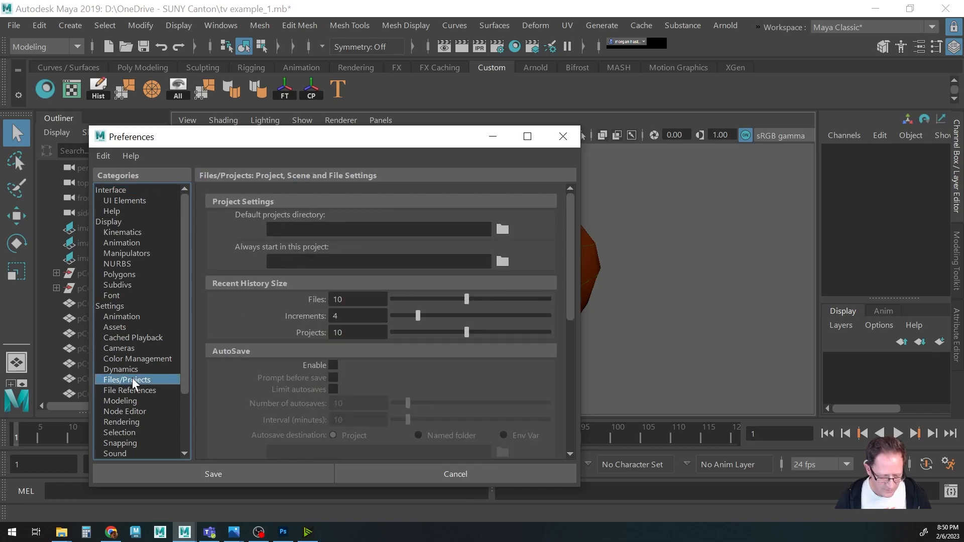
scroll(303, 349, "down", 10)
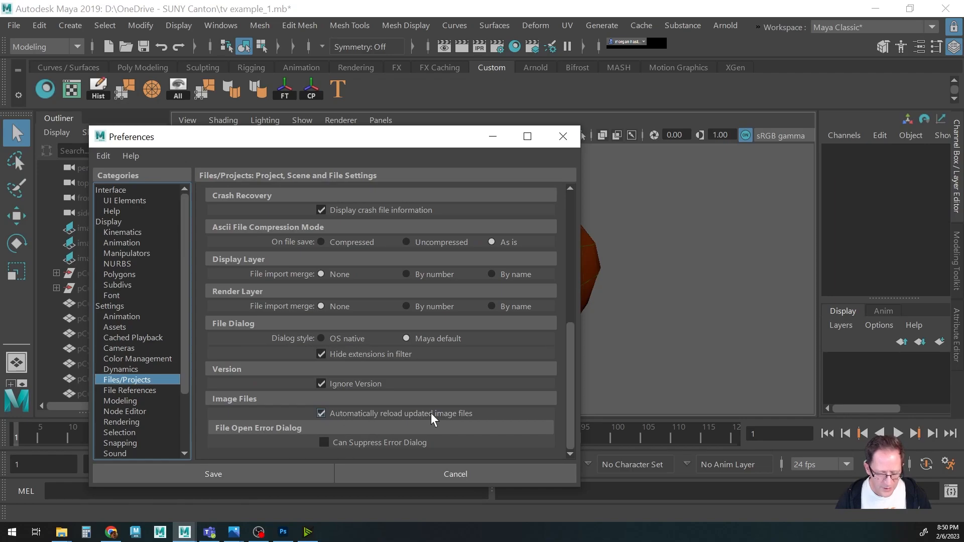
left_click(321, 413)
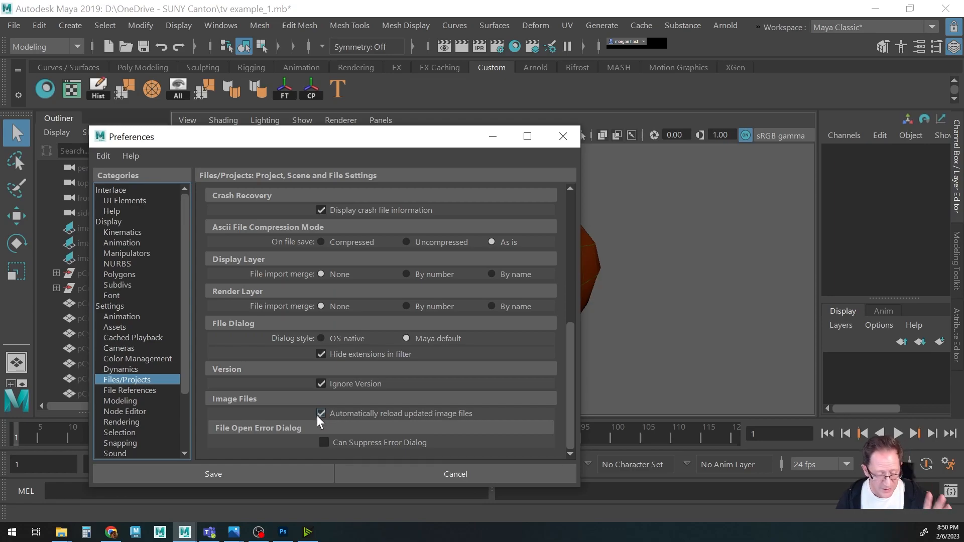
left_click(289, 475)
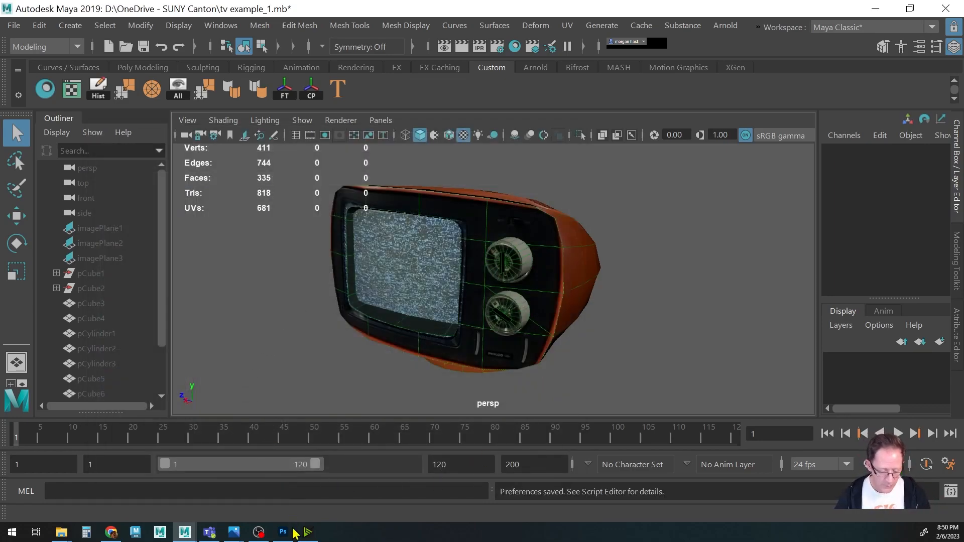
Switch to Photoshop, hide the UVs layer, and save tvuvs_1b.psd.
left_click(283, 534)
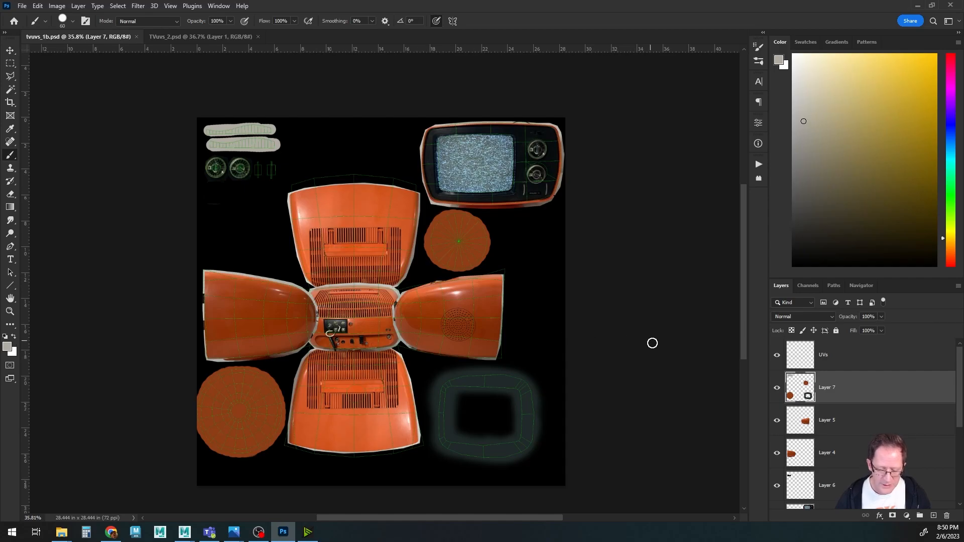
left_click(777, 357)
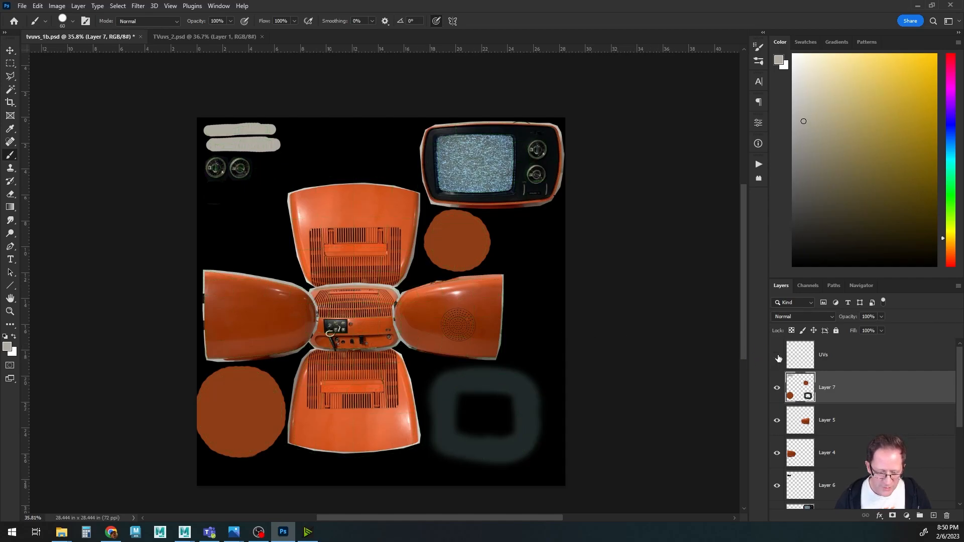
key("ctrl+s")
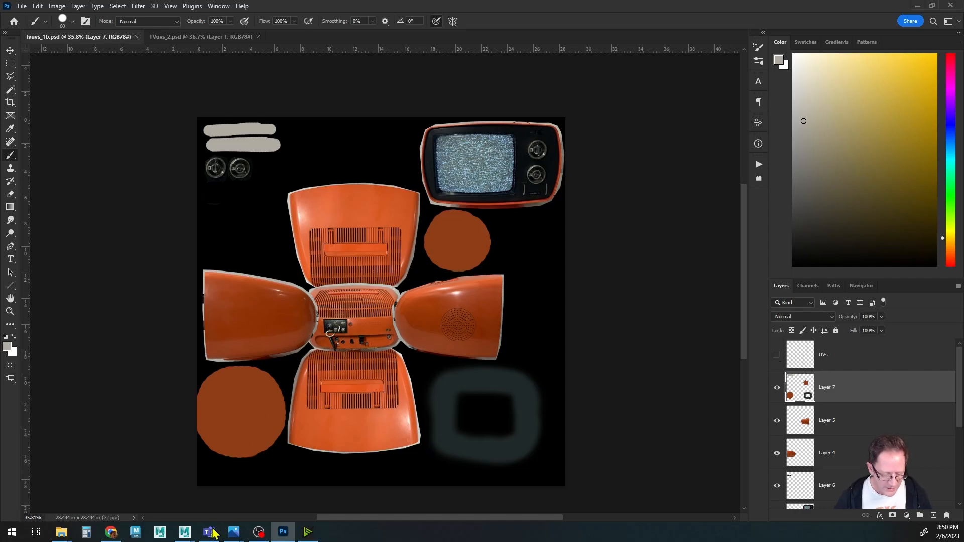
Switch to Maya and orbit and zoom around the TV's front to inspect the reloaded texture.
left_click(185, 532)
left_click(236, 494)
left_click_drag(481, 231, 482, 261, "alt")
right_click_drag(482, 261, 402, 252, "alt")
left_click_drag(401, 258, 362, 276, "alt")
left_click_drag(504, 321, 485, 298, "alt")
middle_click_drag(539, 300, 486, 290, "alt")
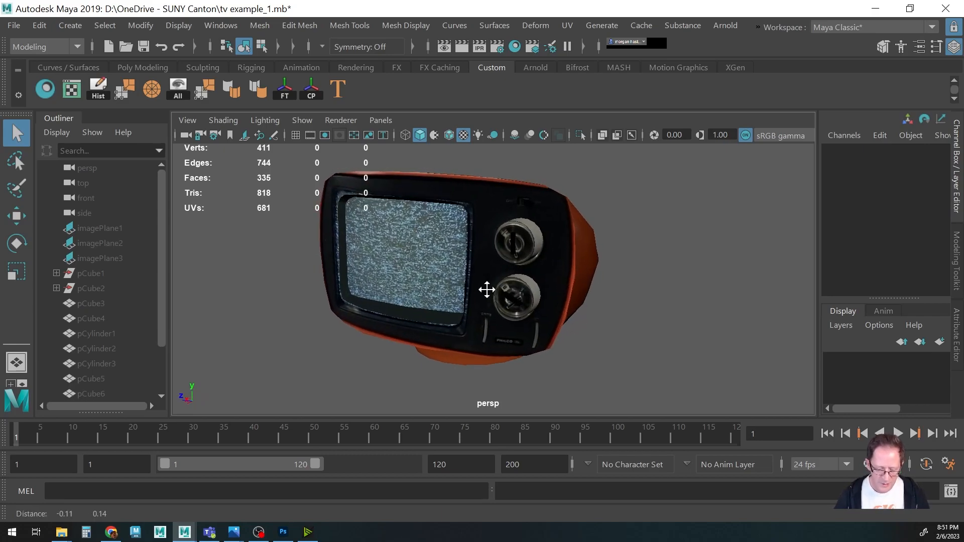
right_click_drag(349, 280, 510, 269, "alt")
left_click_drag(511, 269, 456, 217, "alt")
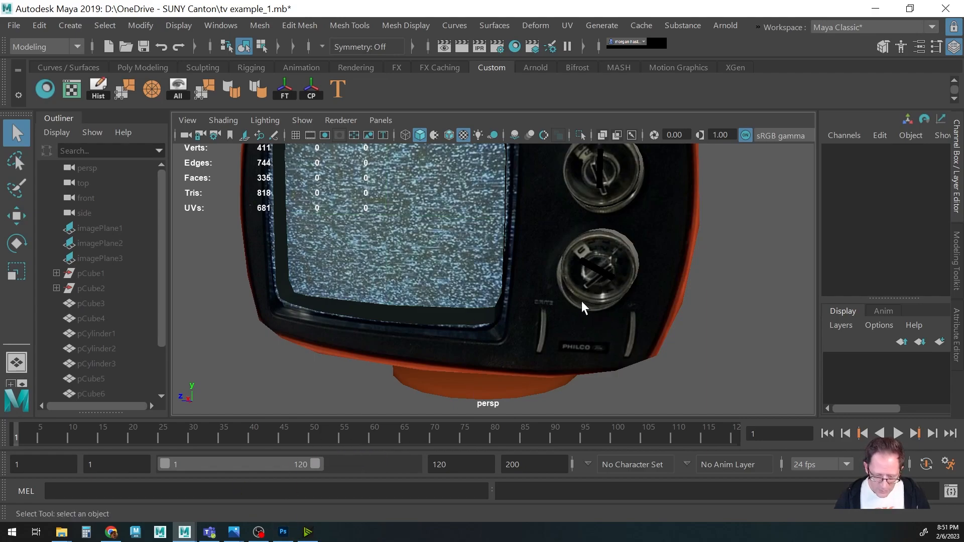
left_click_drag(582, 307, 533, 346, "alt")
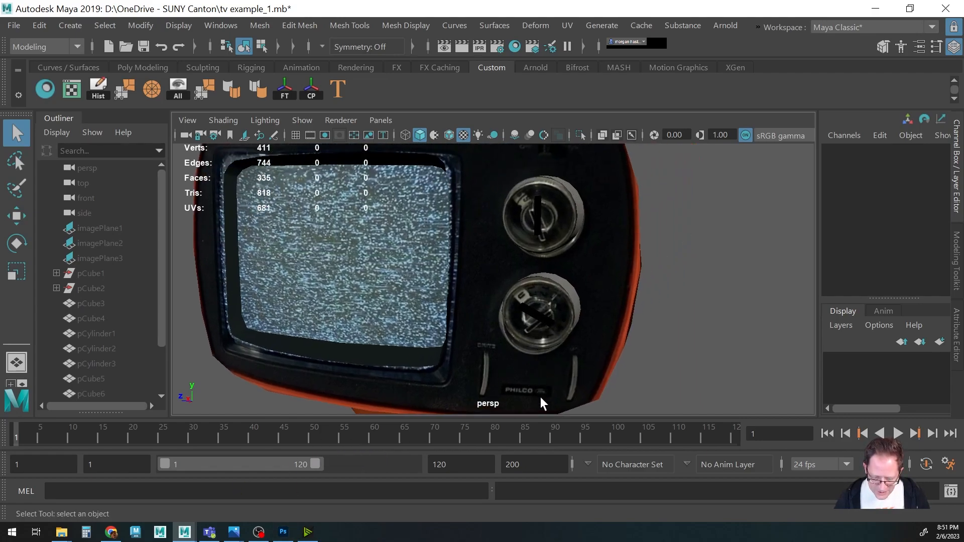
left_click_drag(466, 312, 476, 359, "alt")
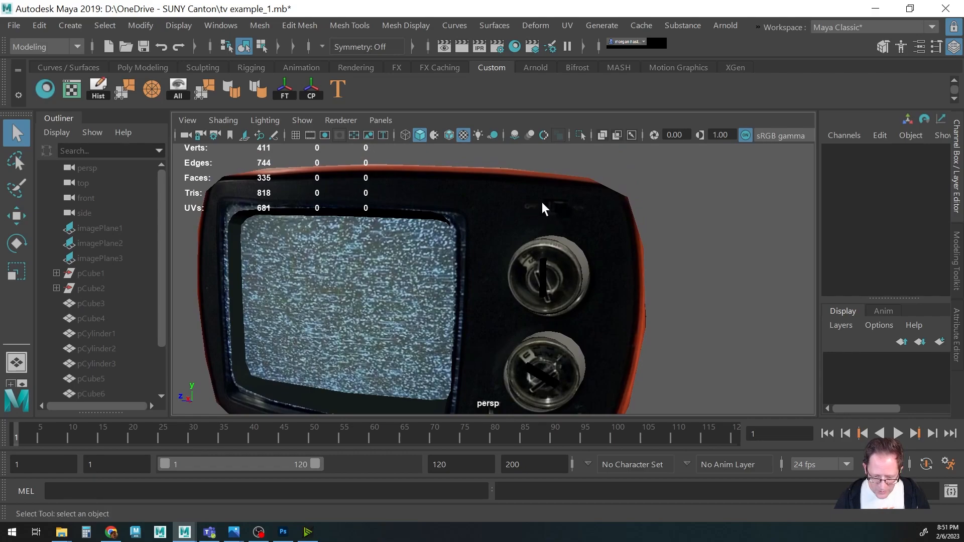
middle_click_drag(454, 302, 568, 302, "alt")
left_click_drag(567, 301, 483, 296, "alt")
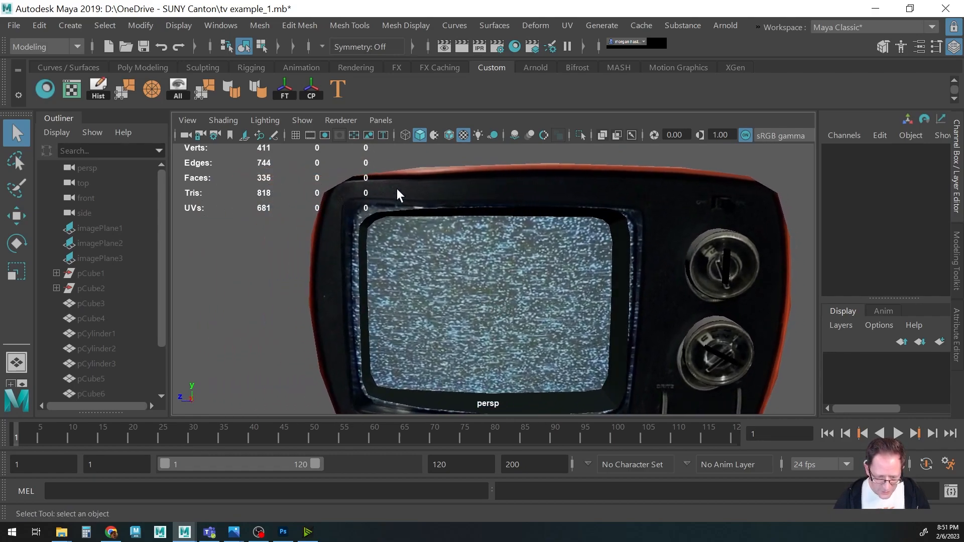
left_click_drag(464, 294, 424, 258, "alt")
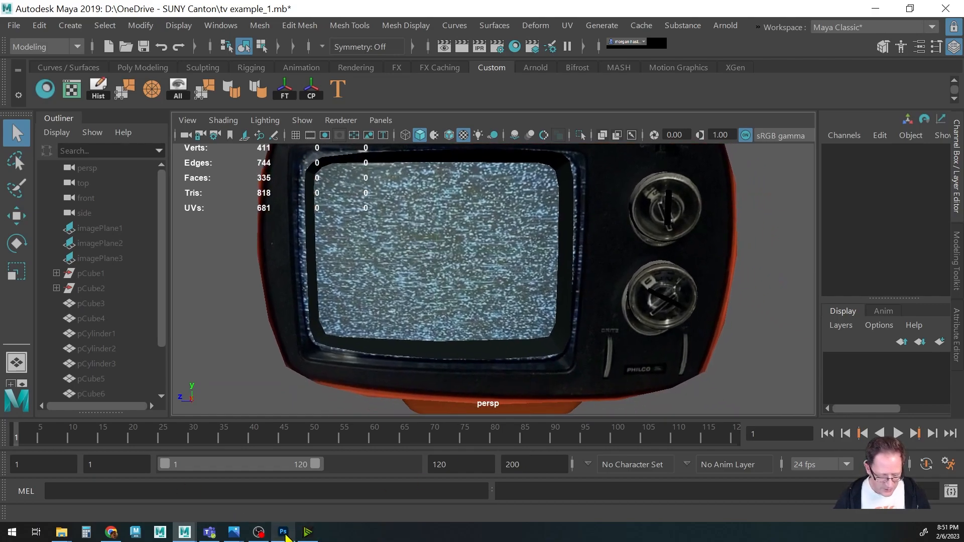
Return to Photoshop, show the UVs layer again, and zoom in on the TV front panel's knobs.
left_click(283, 532)
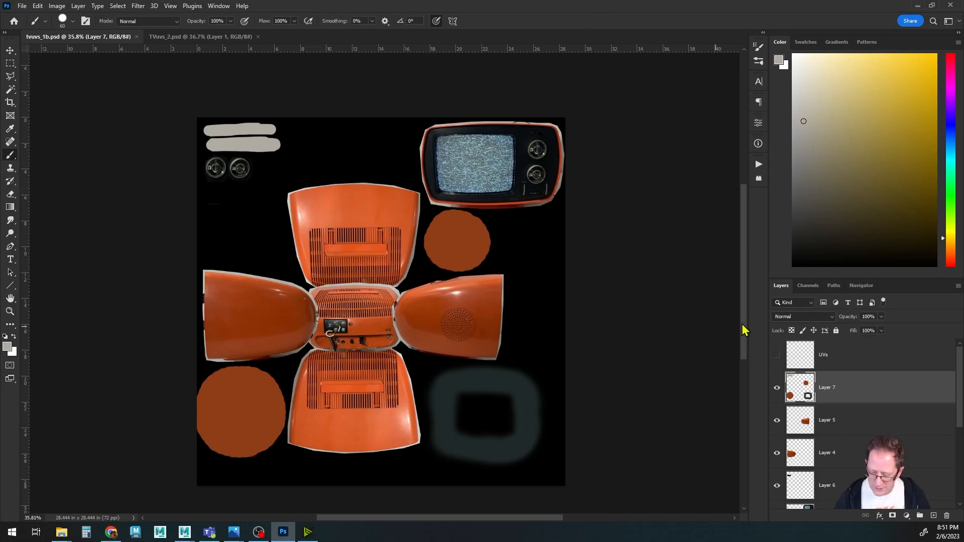
left_click(776, 355)
scroll(478, 237, "up", 10, "alt")
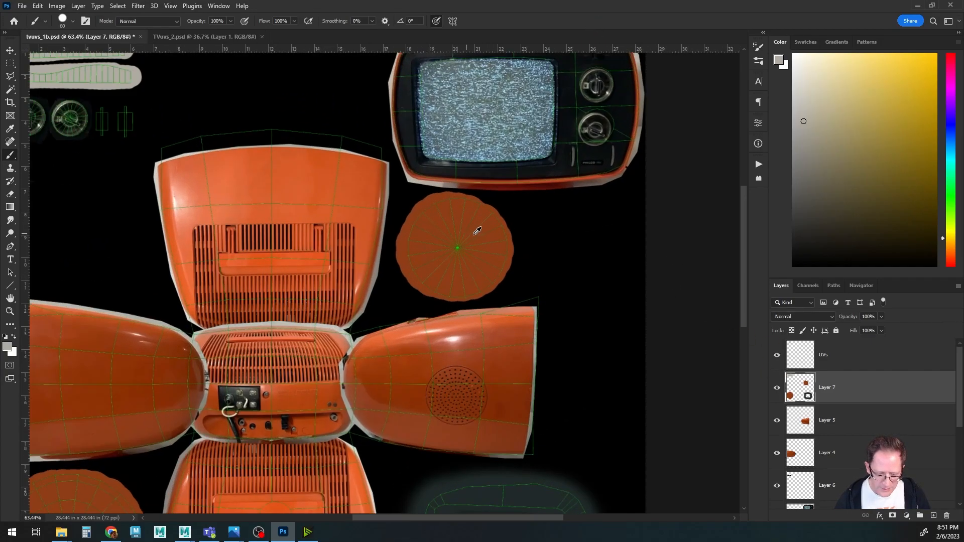
left_click_drag(545, 129, 502, 286)
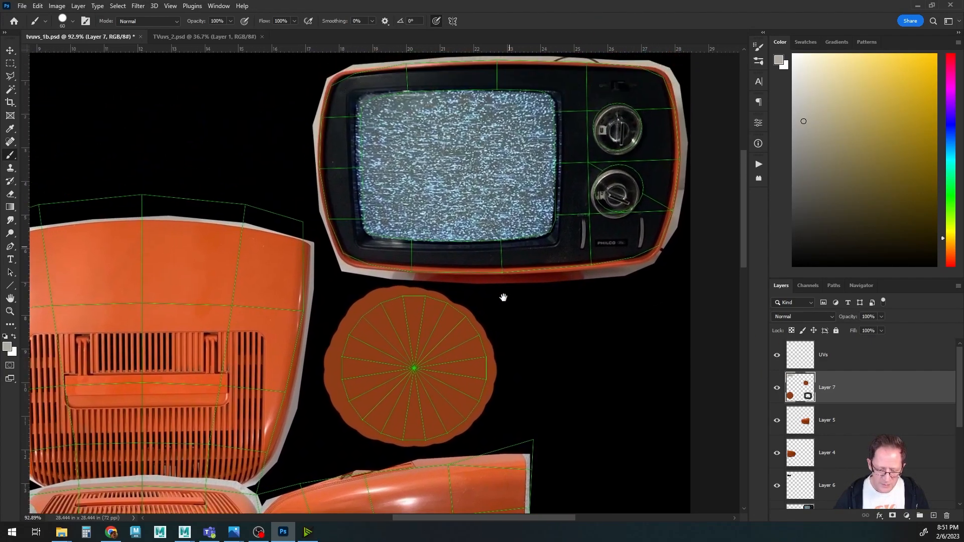
scroll(474, 409, "up", 2, "alt")
scroll(422, 361, "up", 1, "alt")
scroll(423, 362, "up", 2, "alt")
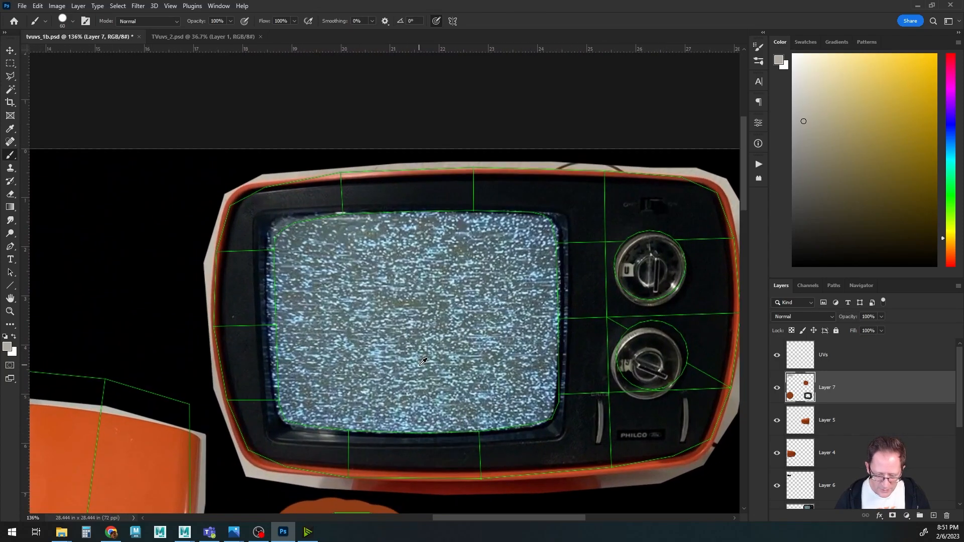
left_click_drag(491, 351, 426, 337)
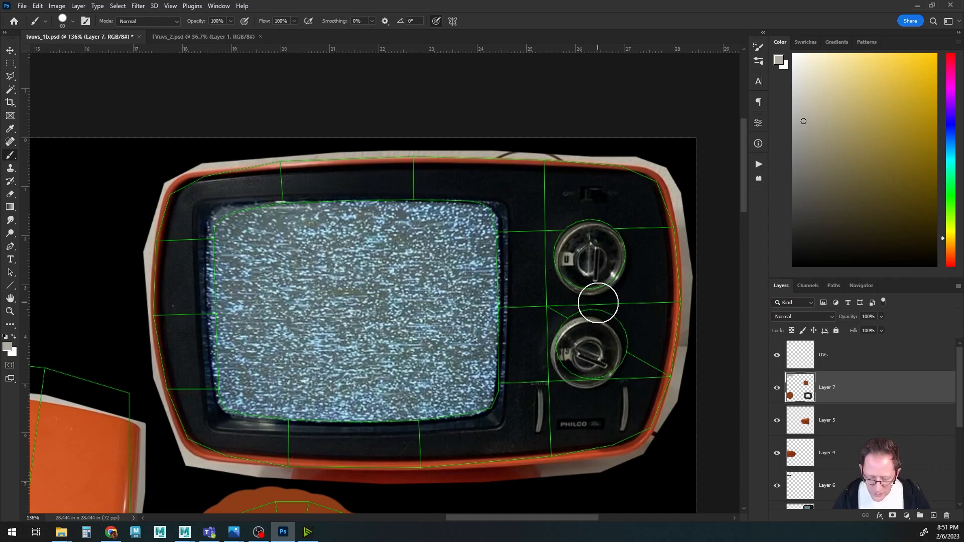
scroll(601, 298, "up", 3, "alt")
left_click_drag(614, 294, 529, 287)
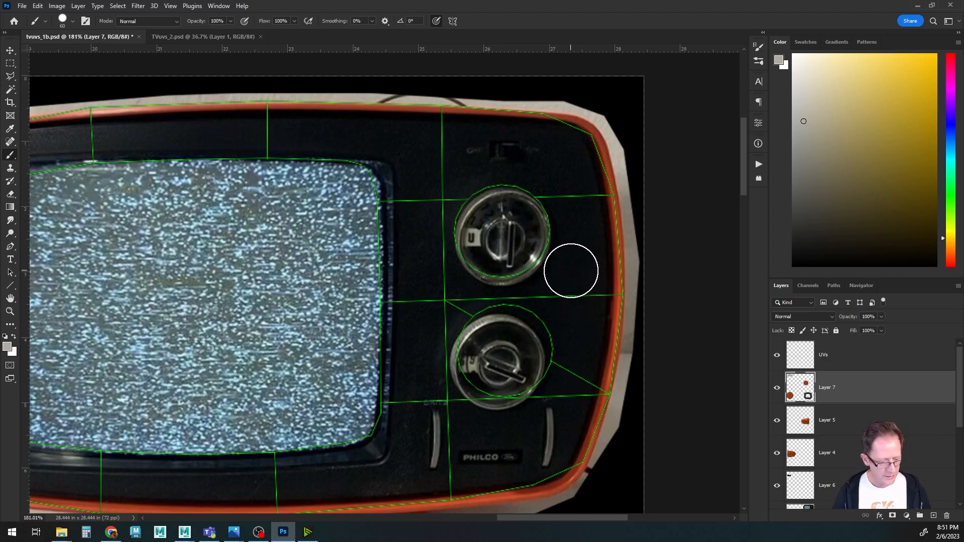
Select the Clone Stamp tool and set its sample mode to Current & Below.
key("s")
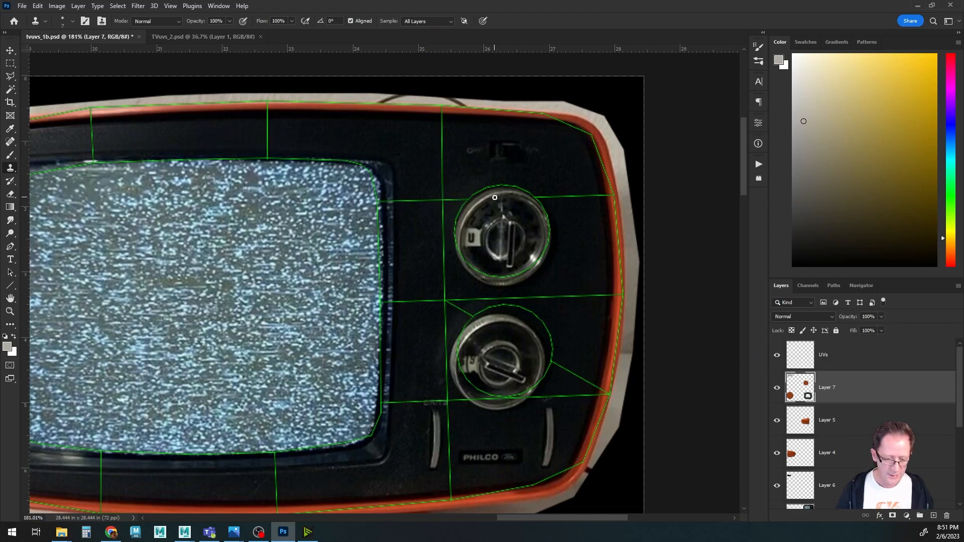
left_click(427, 21)
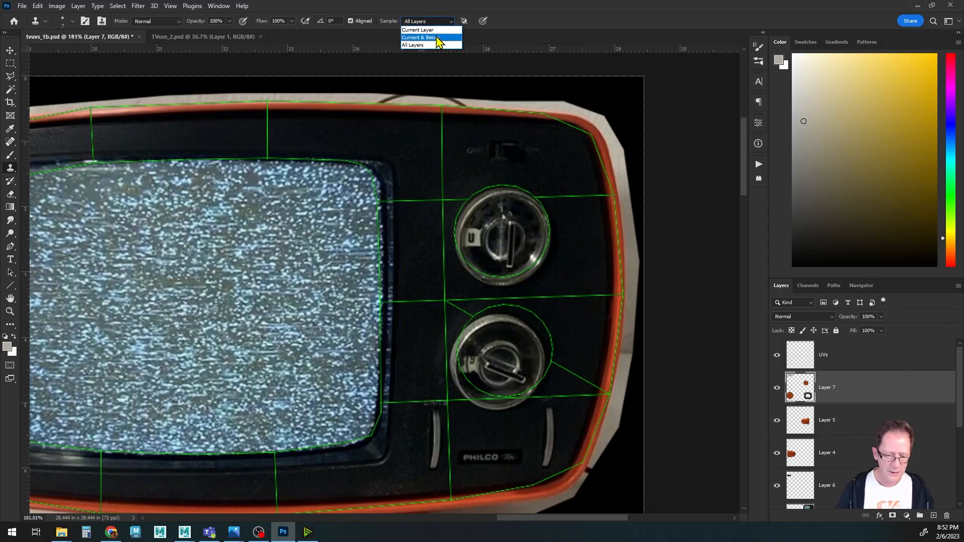
left_click(435, 38)
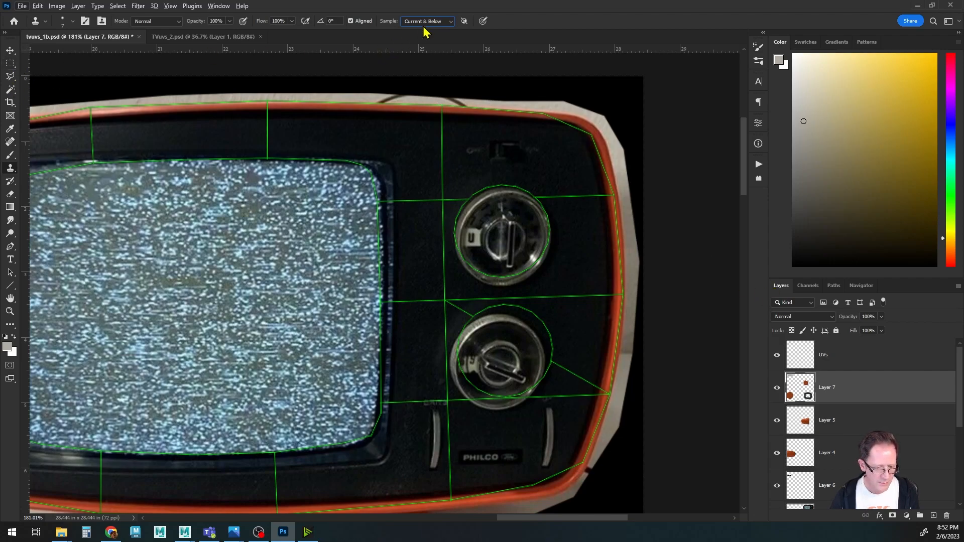
left_click(10, 65)
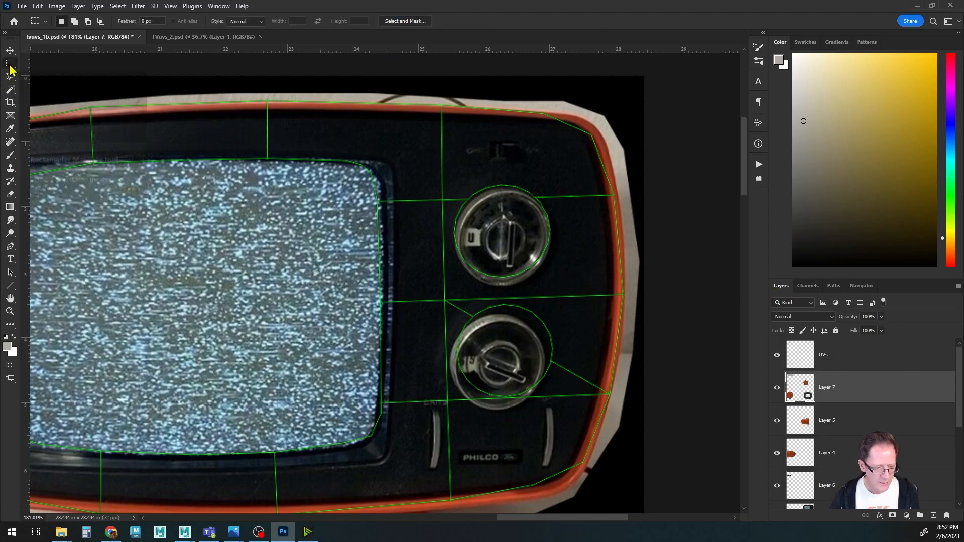
left_click(10, 168)
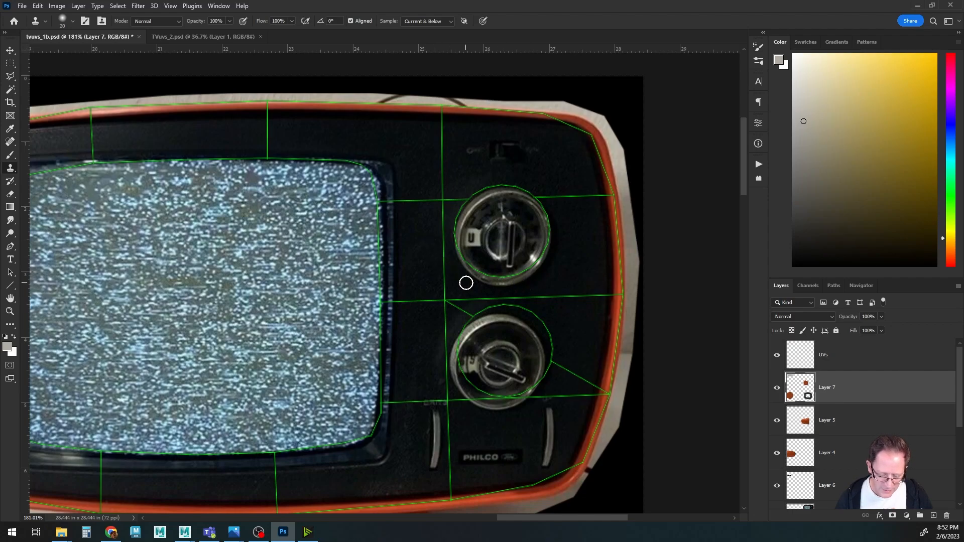
Clone dark panel texture over the faceplate around the upper knob.
scroll(466, 284, "up", 3, "alt")
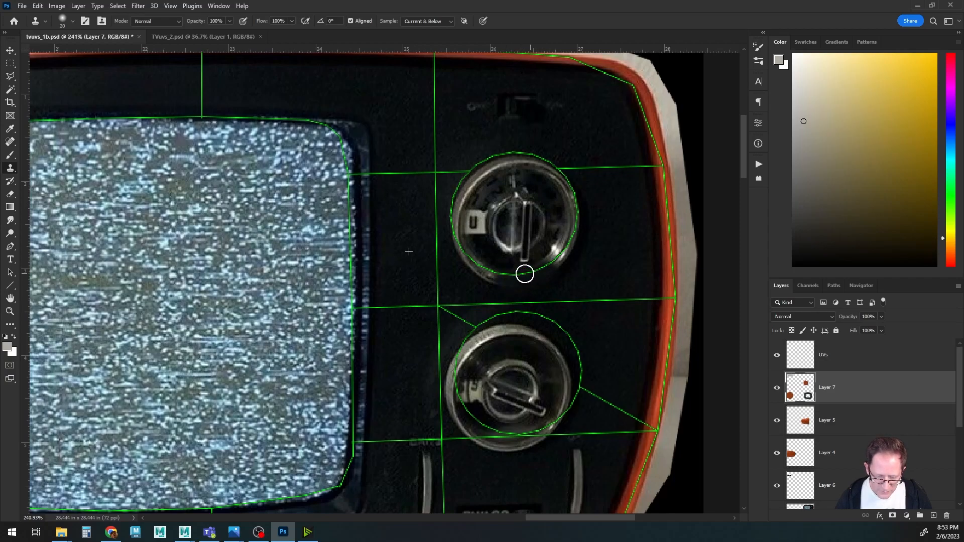
left_click_drag(522, 274, 556, 258)
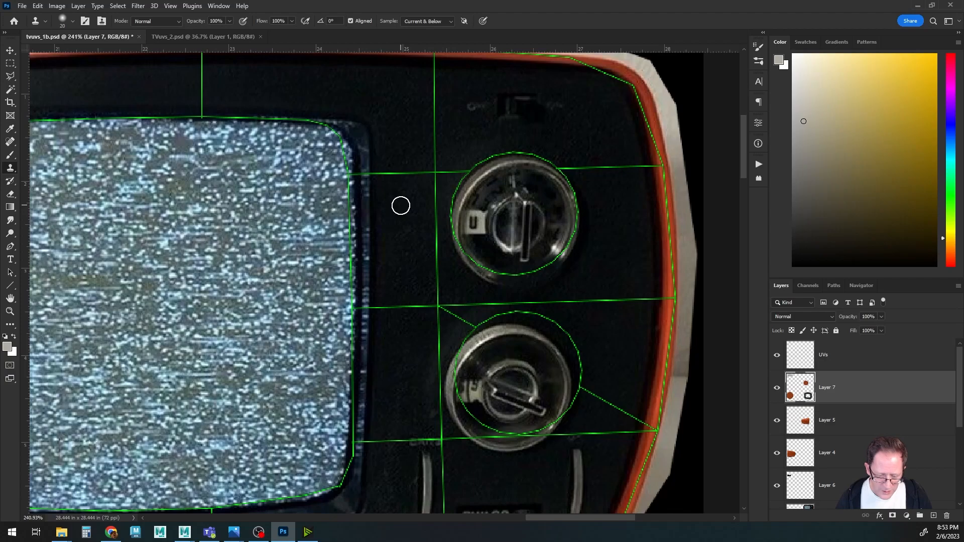
left_click_drag(457, 237, 490, 279)
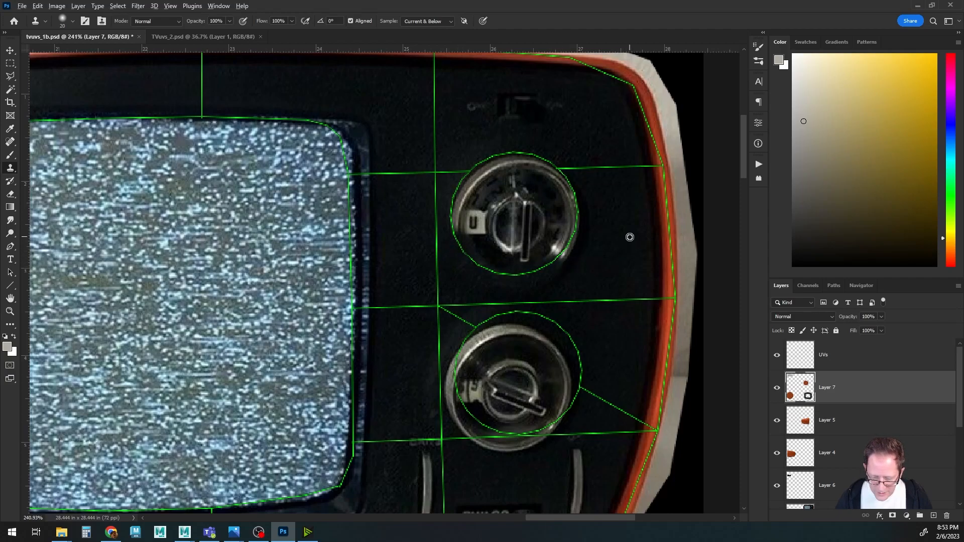
mouse_move(566, 260)
left_mouse_down()
mouse_move(576, 219)
mouse_move(541, 269)
left_mouse_up()
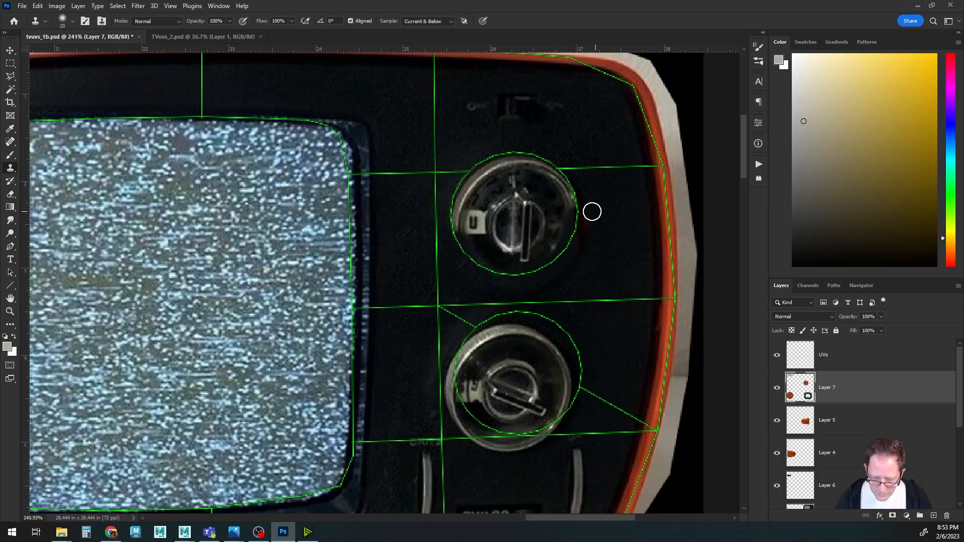
scroll(575, 250, "up", 3, "alt")
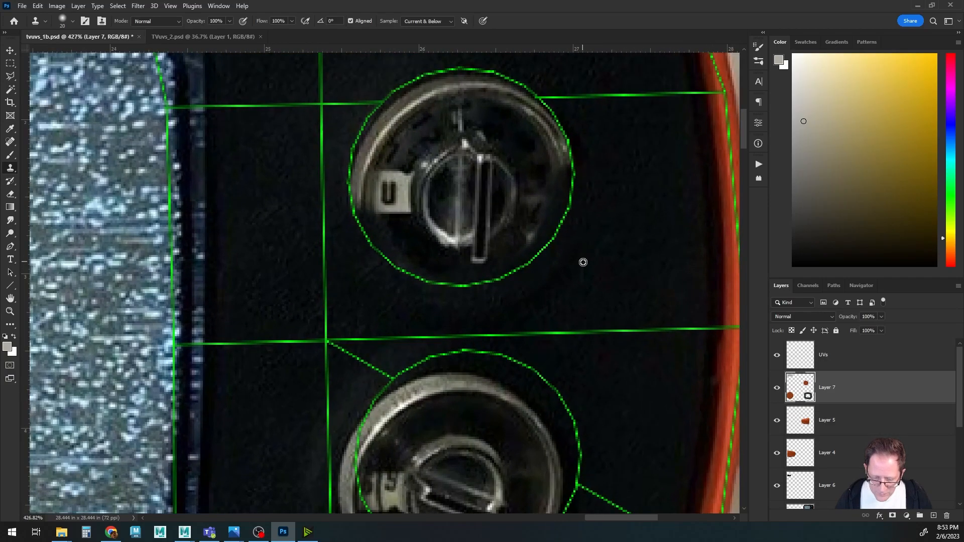
scroll(573, 301, "up", 2, "alt")
scroll(572, 298, "down", 4, "alt")
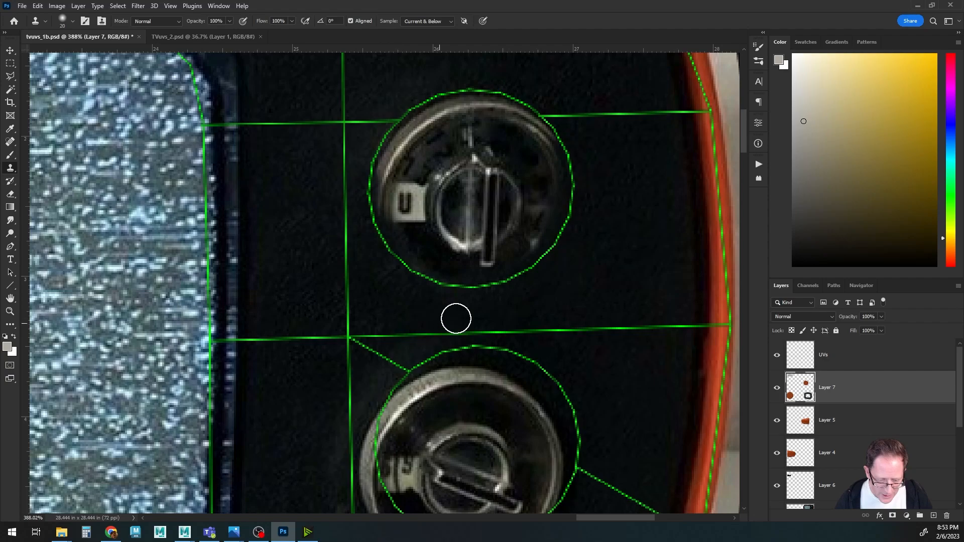
scroll(452, 318, "down", 2, "alt")
left_click_drag(441, 311, 428, 206)
scroll(413, 290, "up", 2, "alt")
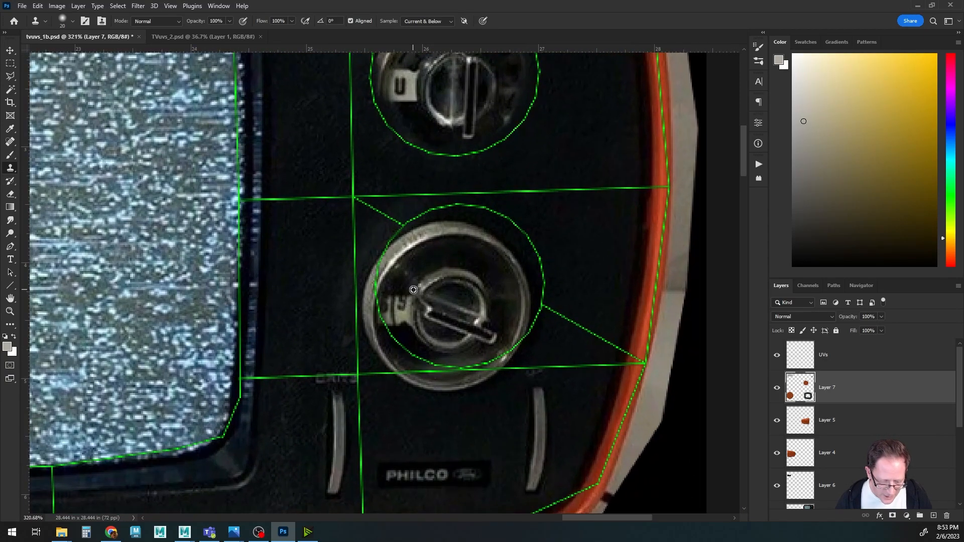
Clone dark panel texture around the lower knob and the area above the PHILCO label.
left_click(304, 235, "alt")
mouse_move(381, 265)
left_mouse_down()
mouse_move(368, 304)
mouse_move(372, 328)
mouse_move(384, 243)
left_mouse_up()
left_click(310, 311, "alt")
mouse_move(369, 343)
left_mouse_down()
mouse_move(385, 355)
mouse_move(376, 340)
left_mouse_up()
left_click(430, 421, "alt")
mouse_move(398, 376)
left_mouse_down()
mouse_move(452, 393)
mouse_move(519, 340)
left_mouse_up()
left_click(424, 422, "alt")
left_click(464, 420, "alt")
left_click(437, 428, "alt")
left_click_drag(475, 373, 417, 360)
left_click(459, 415, "alt")
left_click_drag(503, 363, 479, 378)
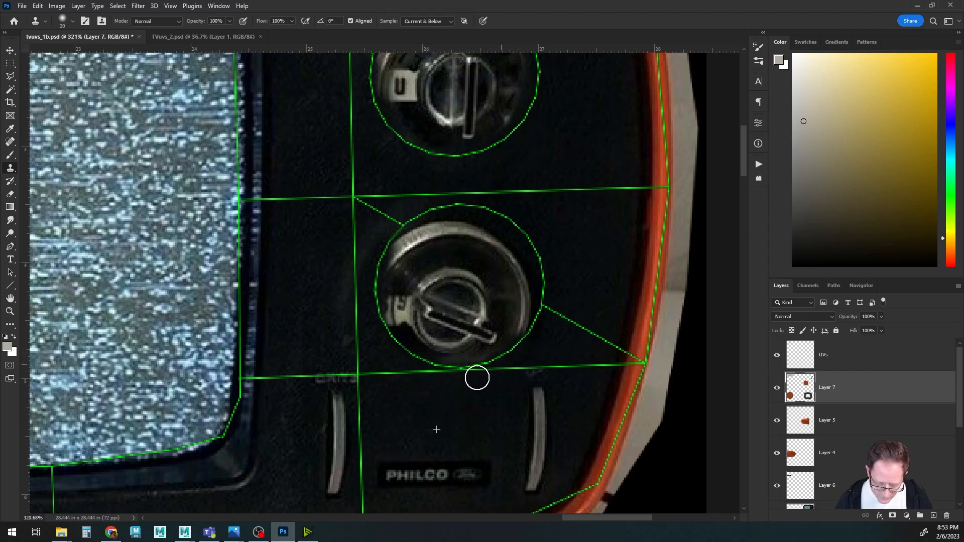
Clone dark panel texture over the faceplate below the lower knob and beside the screen.
mouse_move(391, 364)
left_mouse_down()
mouse_move(417, 266)
mouse_move(463, 310)
mouse_move(499, 408)
left_mouse_up()
mouse_move(464, 231)
left_mouse_down()
mouse_move(459, 254)
mouse_move(437, 229)
mouse_move(521, 402)
left_mouse_up()
left_click_drag(430, 290, 476, 322)
left_click_drag(232, 280, 585, 275)
mouse_move(208, 286)
left_mouse_down()
mouse_move(451, 273)
mouse_move(432, 237)
left_mouse_up()
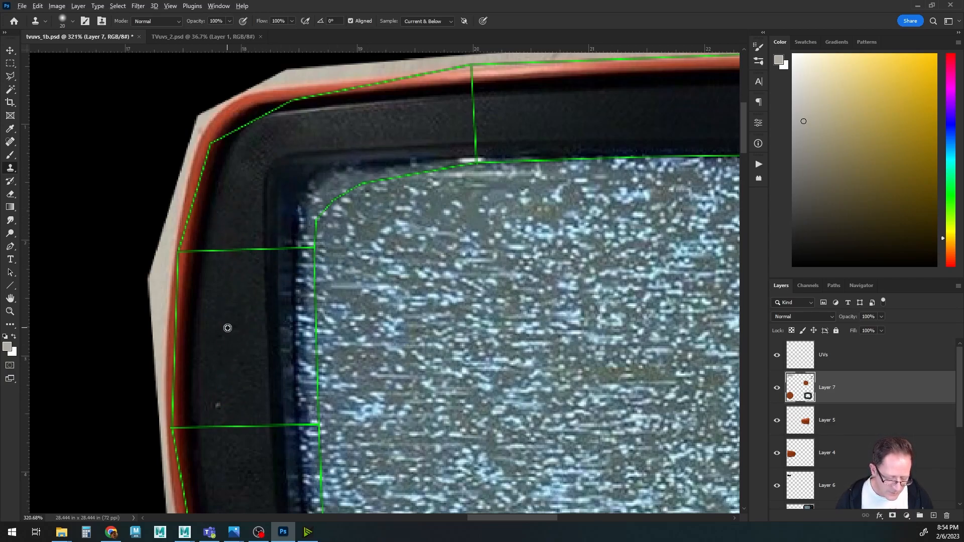
Clone dark bezel texture down the left side of the screen and into its upper-left corner.
left_click(227, 328, "alt")
mouse_move(256, 321)
left_mouse_down()
mouse_move(273, 312)
mouse_move(273, 330)
mouse_move(305, 353)
left_mouse_up()
left_click(228, 307, "alt")
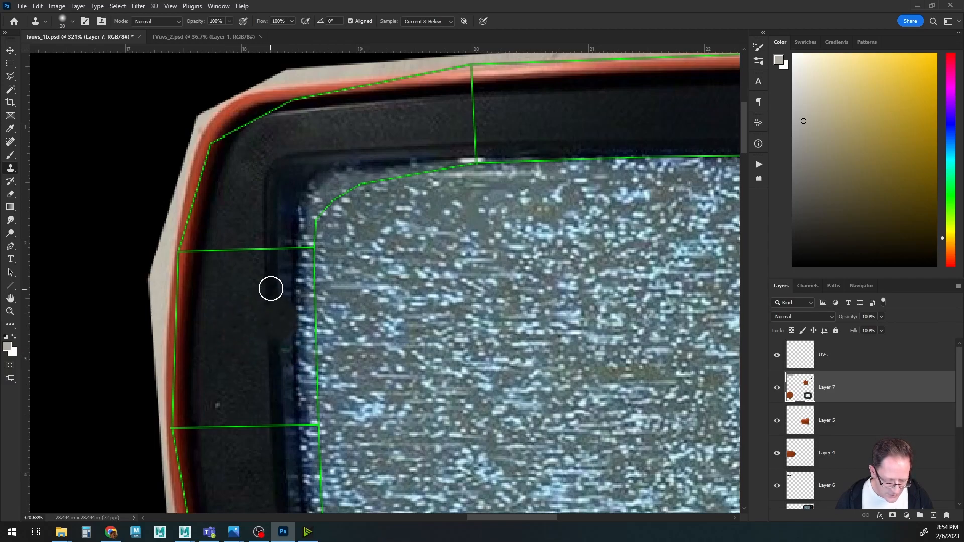
left_click_drag(273, 291, 275, 350)
left_click(243, 292, "alt")
mouse_move(296, 261)
left_mouse_down()
mouse_move(304, 254)
mouse_move(295, 272)
mouse_move(305, 352)
mouse_move(306, 269)
left_mouse_up()
left_click(226, 303, "alt")
left_click(239, 212, "alt")
mouse_move(281, 231)
left_mouse_down()
mouse_move(271, 179)
mouse_move(301, 162)
mouse_move(470, 151)
mouse_move(400, 161)
mouse_move(371, 178)
mouse_move(274, 159)
mouse_move(286, 174)
mouse_move(328, 182)
mouse_move(314, 208)
mouse_move(296, 184)
left_mouse_up()
left_click(333, 134, "alt")
left_click(448, 124, "alt")
left_click(375, 132, "alt")
left_click(378, 137, "alt")
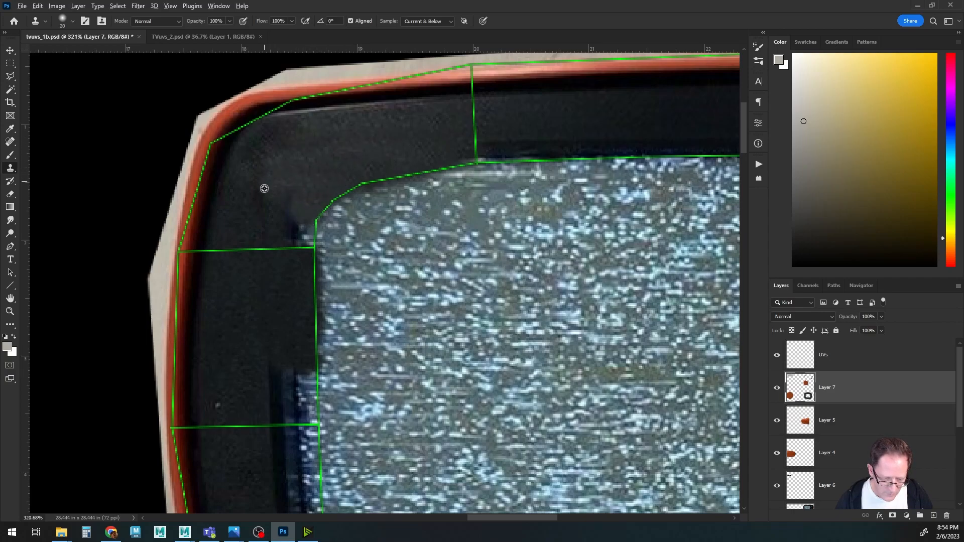
Enlarge the clone brush and clone over the bezel at the screen's upper-left corner.
key("bracketright")
key("bracketright")
key("bracketright")
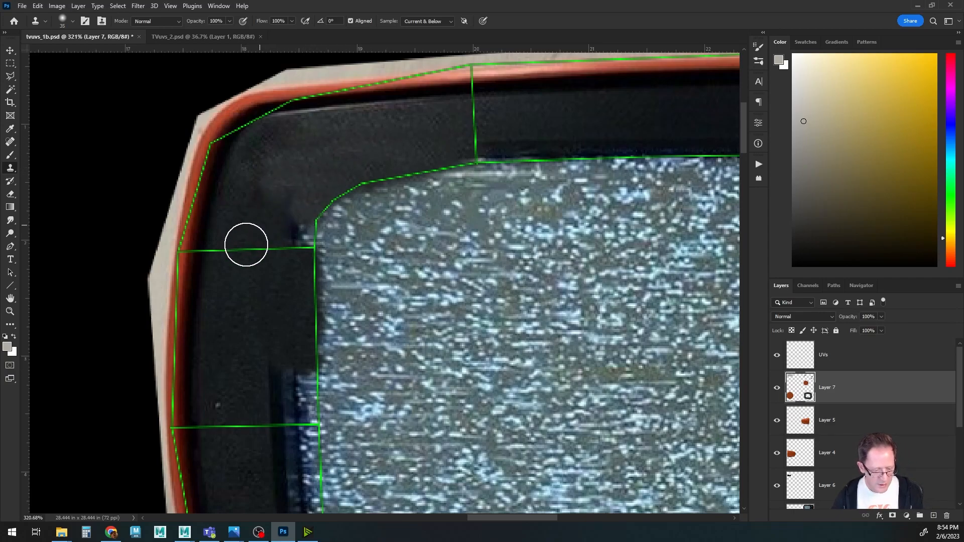
left_click(239, 285, "alt")
mouse_move(292, 223)
left_mouse_down()
mouse_move(297, 215)
mouse_move(298, 239)
mouse_move(304, 226)
left_mouse_up()
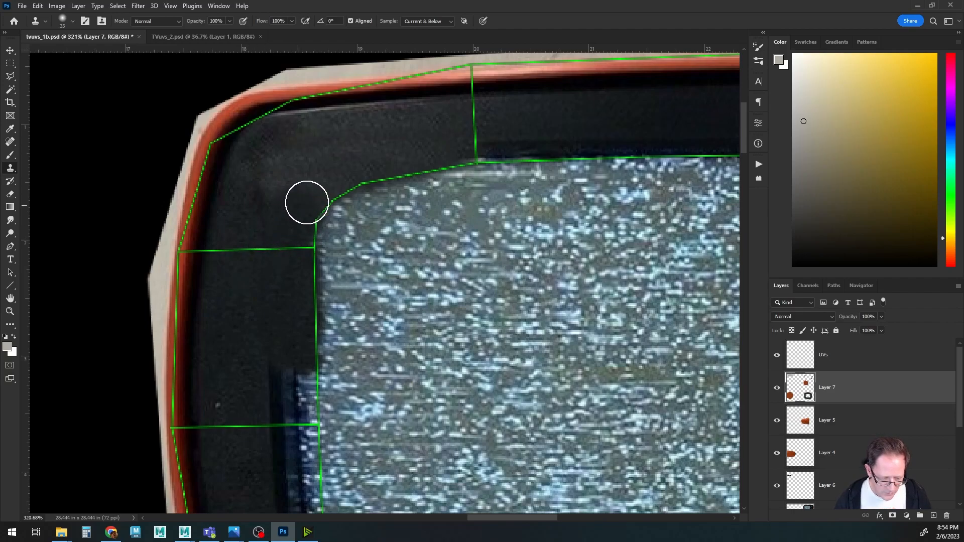
left_click(242, 220, "alt")
left_click_drag(498, 238, 287, 266)
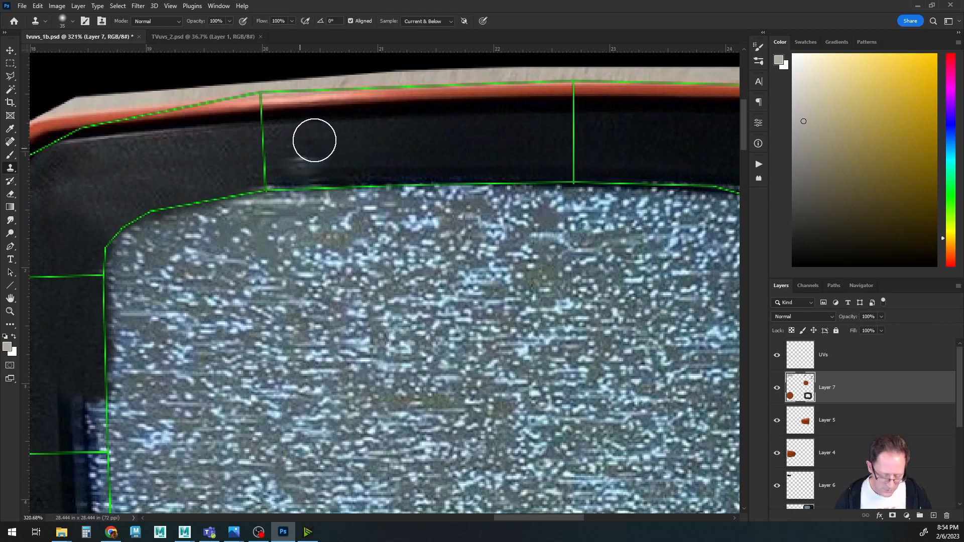
Shrink the clone brush and clone dark bezel texture along the top edge above the screen.
key("bracketleft")
key("bracketleft")
key("bracketleft")
key("bracketleft")
mouse_move(318, 162)
left_mouse_down()
mouse_move(298, 158)
mouse_move(291, 177)
mouse_move(338, 179)
mouse_move(287, 180)
left_mouse_up()
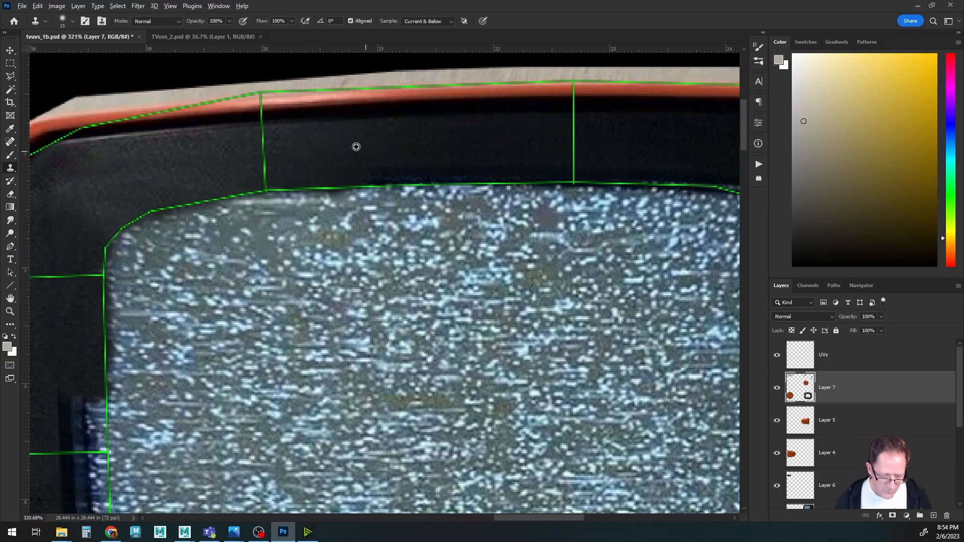
left_click_drag(373, 175, 493, 175)
left_click_drag(486, 214, 345, 223)
left_click_drag(345, 184, 425, 182)
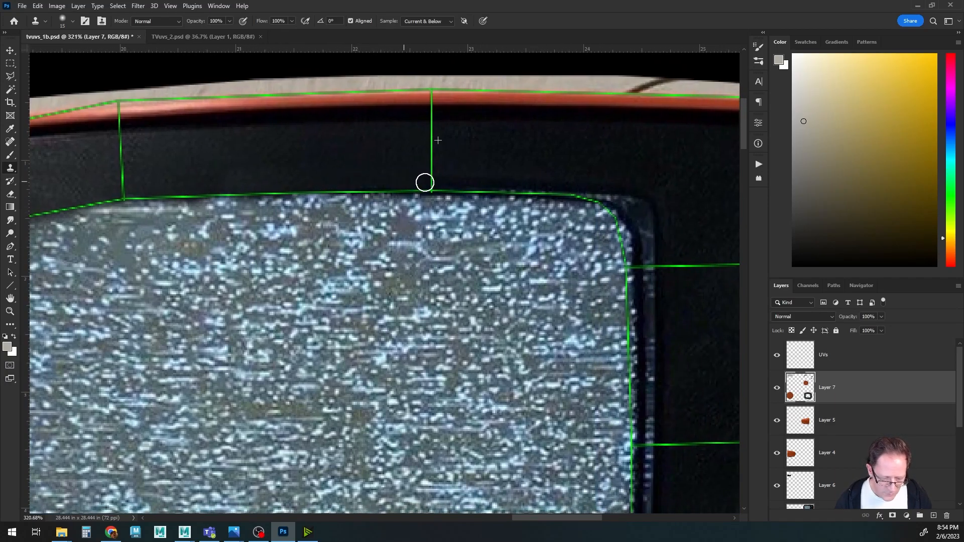
left_click_drag(521, 185, 437, 189)
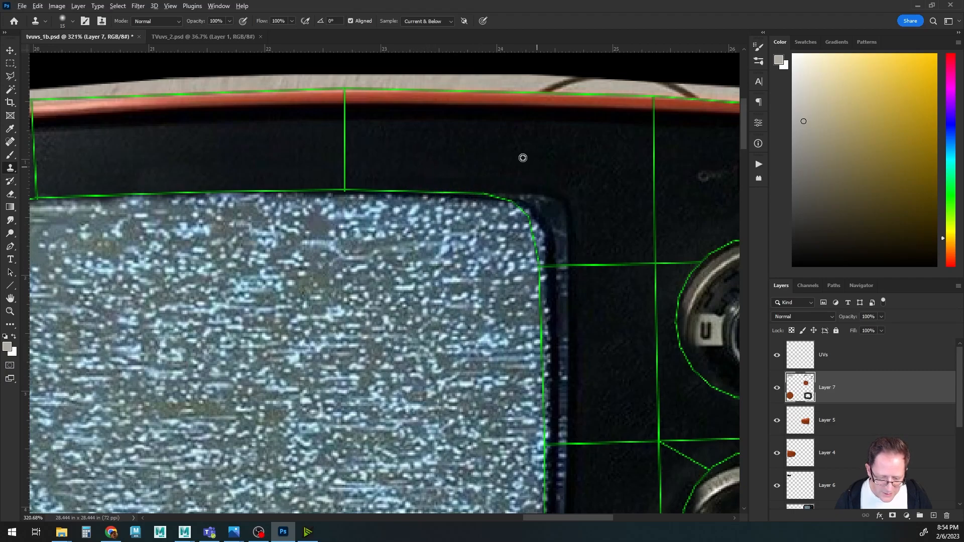
Clone dark faceplate texture into the area between the screen's upper-right corner and the knobs.
mouse_move(514, 182)
left_mouse_down()
mouse_move(542, 190)
mouse_move(555, 218)
mouse_move(488, 188)
mouse_move(559, 232)
left_mouse_up()
left_click_drag(587, 265, 530, 191)
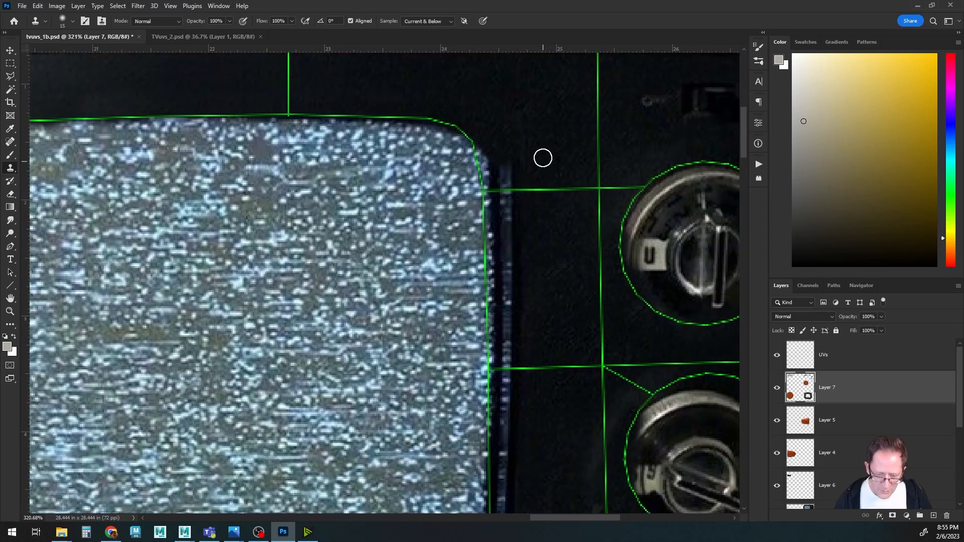
mouse_move(505, 159)
left_mouse_down()
mouse_move(486, 166)
mouse_move(508, 194)
mouse_move(501, 200)
mouse_move(491, 179)
mouse_move(497, 338)
mouse_move(497, 294)
left_mouse_up()
mouse_move(523, 359)
left_mouse_down()
mouse_move(430, 207)
mouse_move(436, 200)
mouse_move(417, 209)
mouse_move(423, 333)
left_mouse_up()
mouse_move(448, 268)
left_mouse_down()
mouse_move(452, 346)
mouse_move(469, 276)
left_mouse_up()
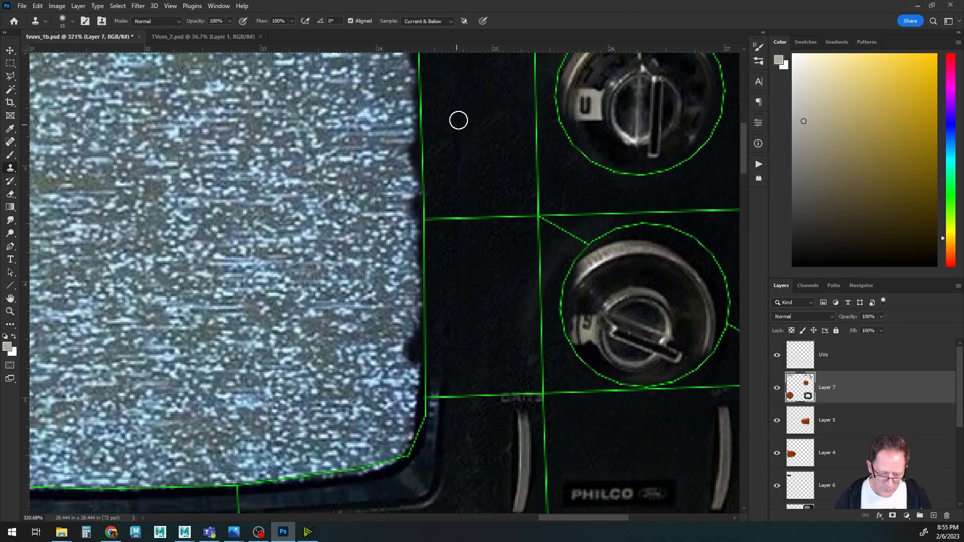
left_click_drag(497, 316, 555, 171)
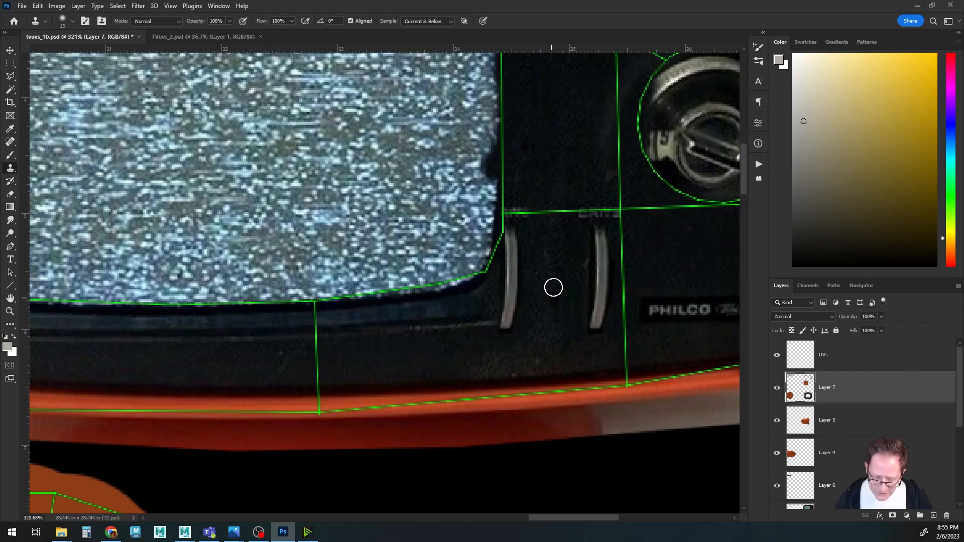
Enlarge the brush and clone over the left slider and the bezel strip below the screen's lower-right corner.
left_click_drag(512, 235, 510, 307)
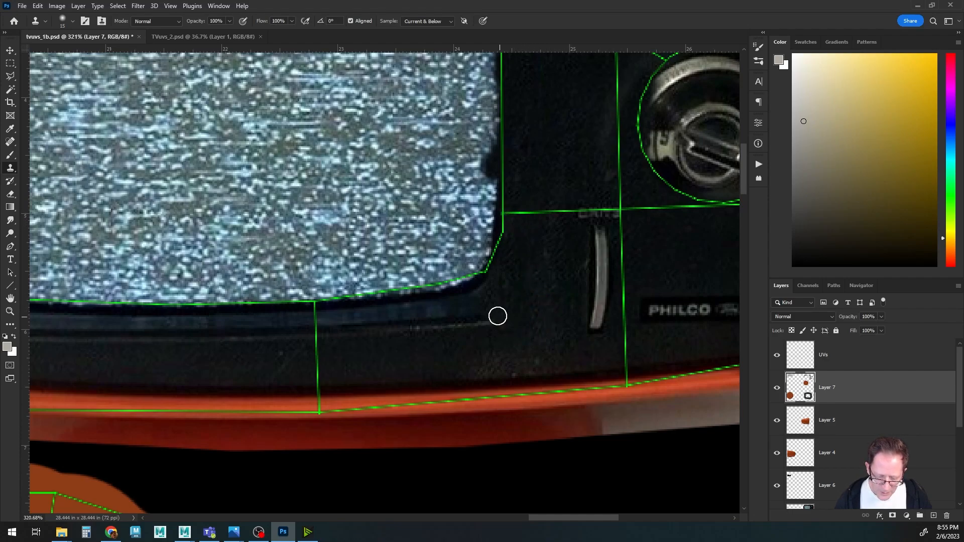
key("bracketright")
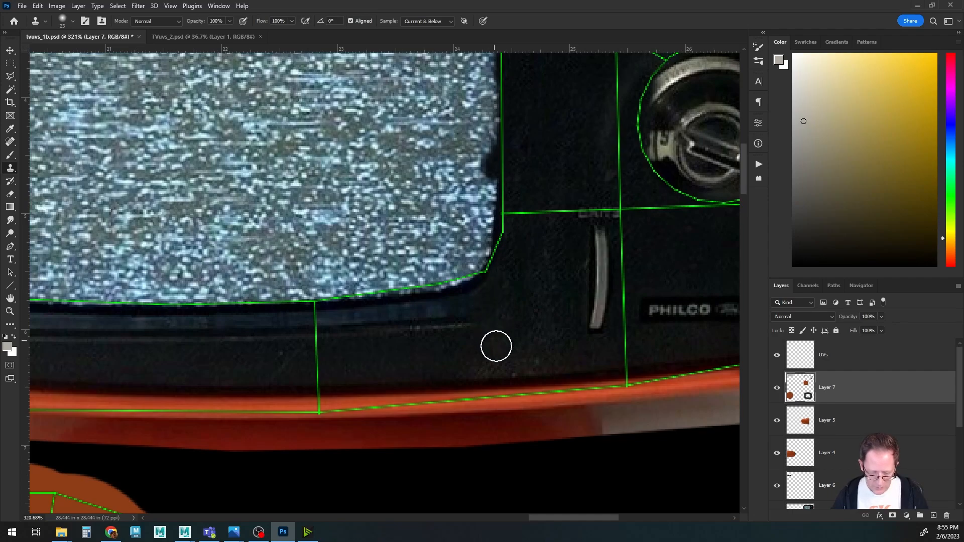
mouse_move(462, 324)
left_mouse_down()
mouse_move(432, 317)
mouse_move(324, 328)
left_mouse_up()
left_click_drag(459, 295, 329, 305)
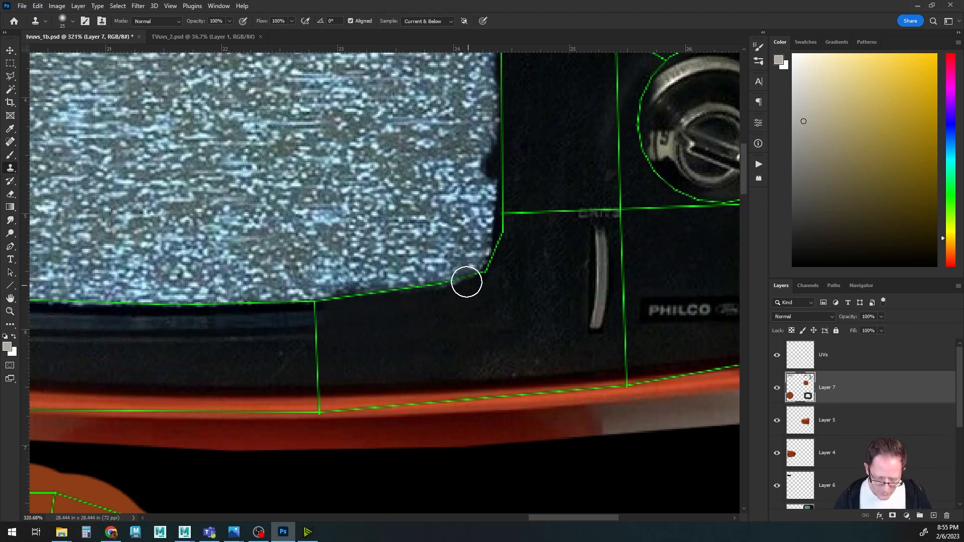
Clone dark bezel texture along the bottom edge beneath the screen.
left_click_drag(420, 332, 661, 308)
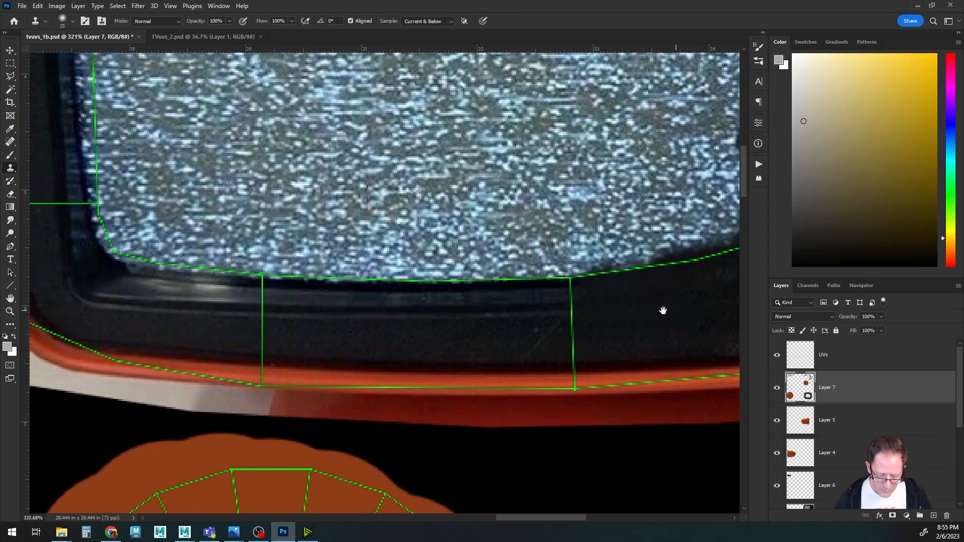
mouse_move(573, 299)
left_mouse_down()
mouse_move(446, 306)
mouse_move(369, 288)
mouse_move(346, 288)
mouse_move(341, 301)
mouse_move(269, 299)
mouse_move(271, 275)
mouse_move(352, 274)
left_mouse_up()
left_click(351, 328, "alt")
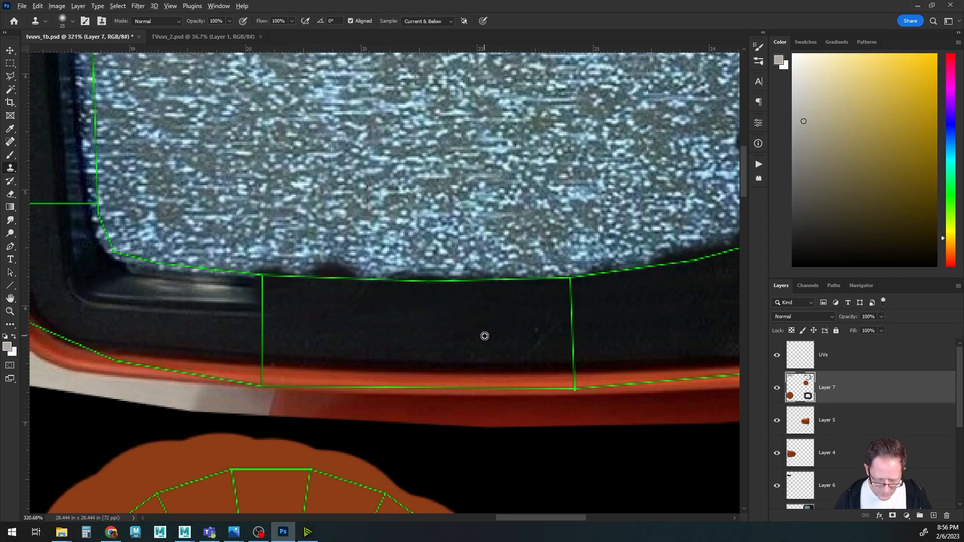
left_click_drag(456, 332, 600, 337)
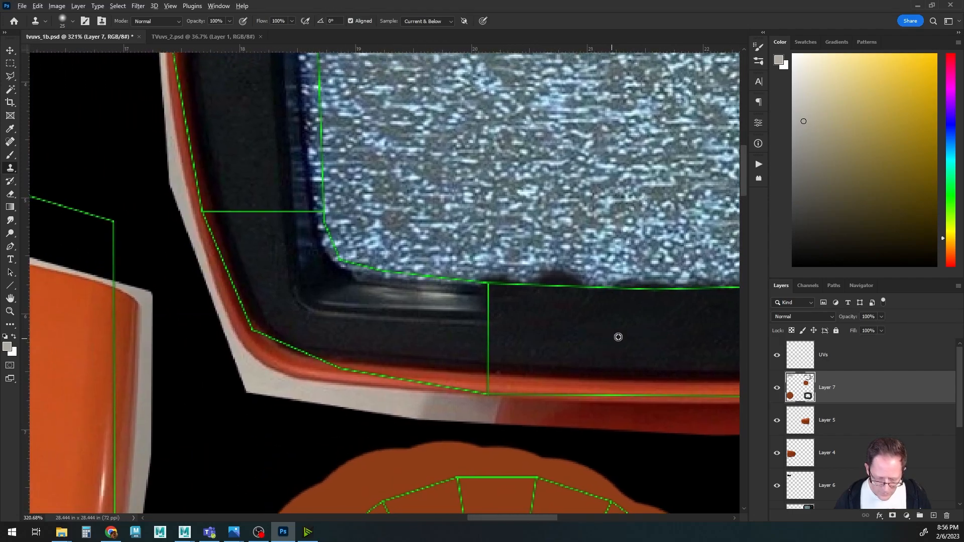
Clone dark bezel texture over the screen's lower-left corner and the adjoining bottom edge.
left_click(650, 327, "alt")
mouse_move(492, 322)
left_mouse_down()
mouse_move(471, 295)
mouse_move(430, 291)
mouse_move(404, 311)
mouse_move(408, 297)
mouse_move(333, 304)
mouse_move(358, 306)
mouse_move(299, 288)
mouse_move(331, 288)
mouse_move(308, 256)
mouse_move(378, 292)
mouse_move(424, 281)
mouse_move(497, 288)
left_mouse_up()
left_click(574, 332, "alt")
left_click(561, 322, "alt")
left_click(381, 303, "alt")
left_click_drag(368, 279, 420, 355)
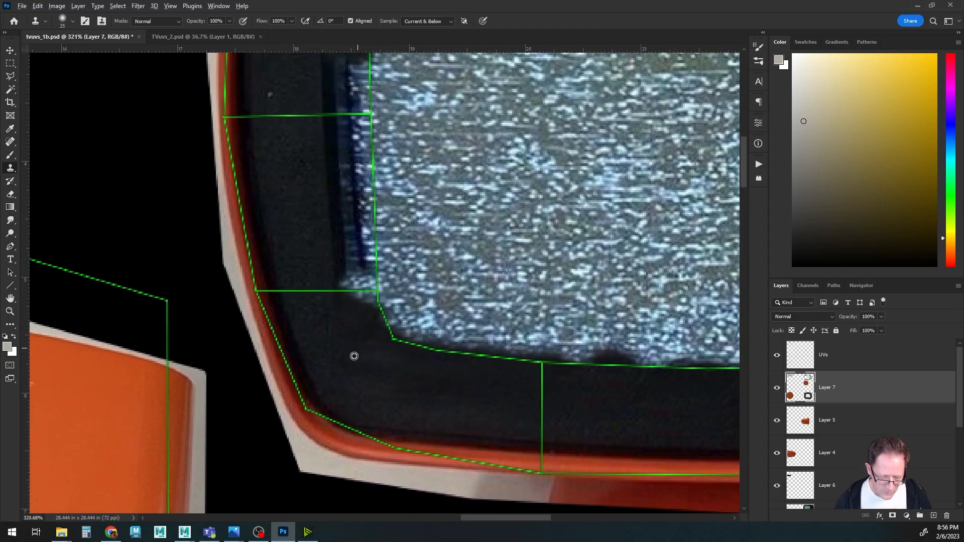
mouse_move(345, 287)
left_mouse_down()
mouse_move(362, 301)
mouse_move(346, 266)
left_mouse_up()
mouse_move(341, 230)
left_mouse_down()
mouse_move(357, 267)
mouse_move(342, 224)
mouse_move(364, 210)
mouse_move(342, 168)
mouse_move(356, 189)
mouse_move(361, 321)
mouse_move(357, 228)
mouse_move(331, 205)
mouse_move(357, 205)
mouse_move(385, 161)
mouse_move(370, 208)
mouse_move(383, 224)
mouse_move(383, 396)
left_mouse_up()
left_click(298, 203, "alt")
mouse_move(384, 341)
left_mouse_down()
mouse_move(399, 435)
mouse_move(423, 432)
left_mouse_up()
left_click_drag(618, 478, 460, 324)
left_click(508, 360, "alt")
left_click_drag(529, 330, 413, 323)
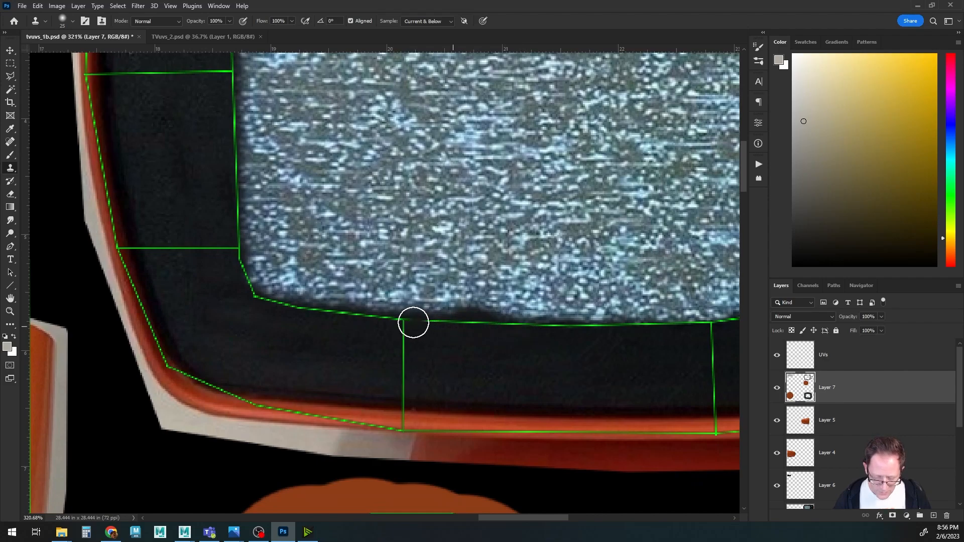
Hide the UVs layer and save the PSD.
scroll(596, 361, "down", 7, "alt")
left_click_drag(616, 364, 332, 371)
left_click_drag(495, 325, 504, 374)
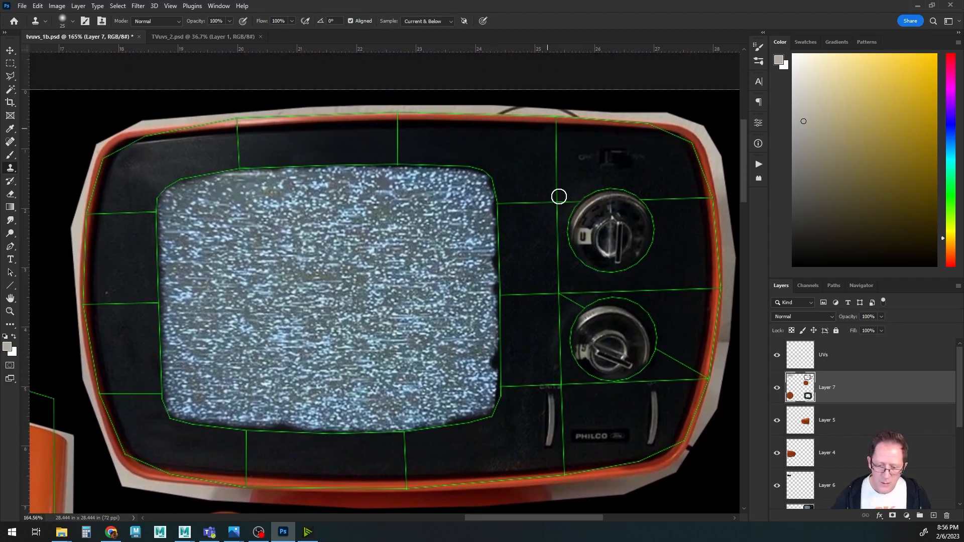
left_click(777, 355)
key("ctrl+s")
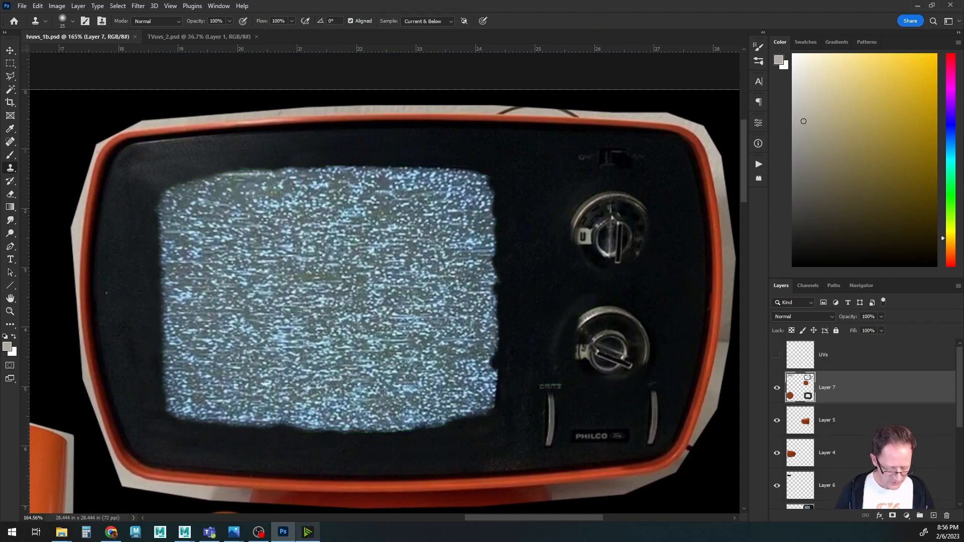
Switch to Maya and inspect the updated bezel texture around the TV screen up close.
mouse_move(188, 536)
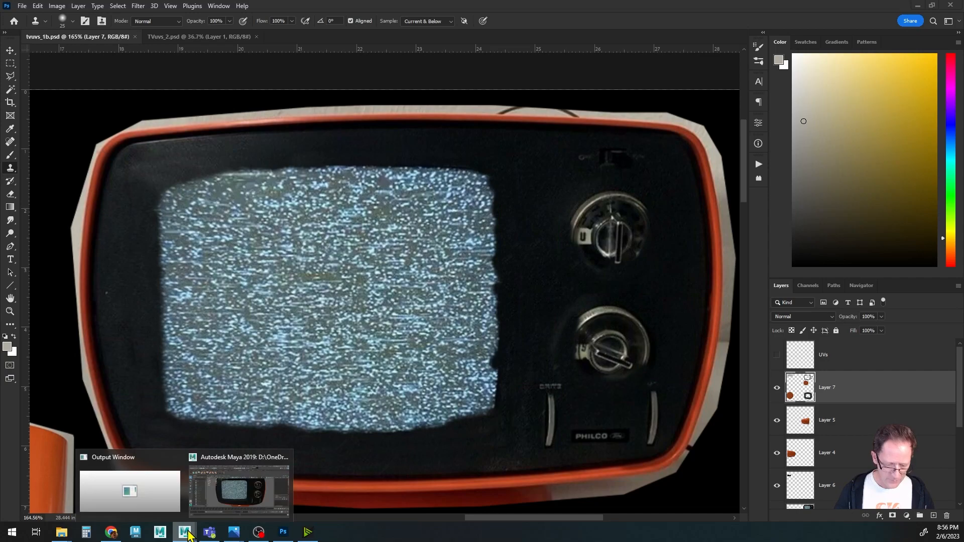
left_click(236, 497)
left_click_drag(418, 319, 387, 306, "alt")
right_click_drag(422, 301, 577, 277, "alt")
middle_click_drag(389, 255, 539, 290, "alt")
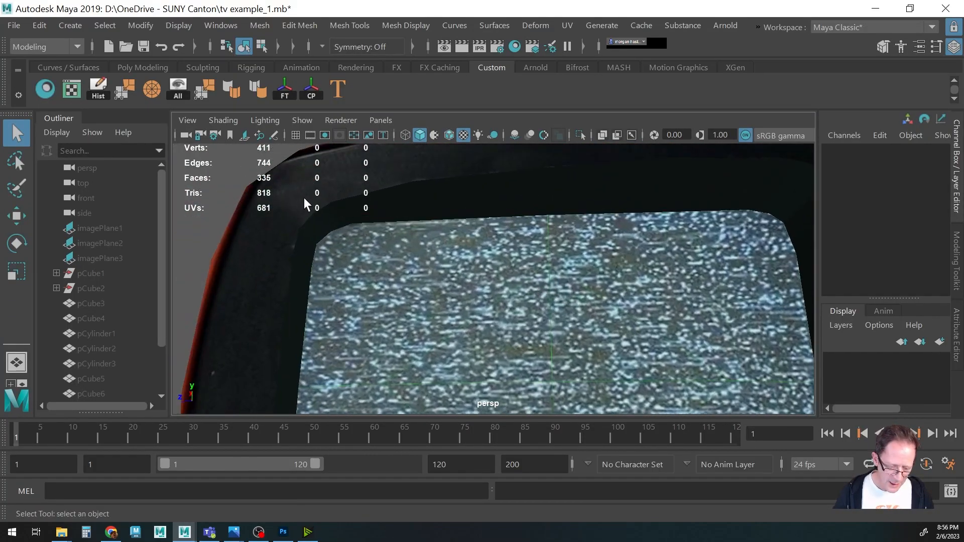
left_click_drag(440, 242, 420, 260, "alt")
middle_click_drag(420, 261, 458, 288, "alt")
right_click_drag(458, 288, 554, 271, "alt")
middle_click_drag(391, 263, 495, 256, "alt")
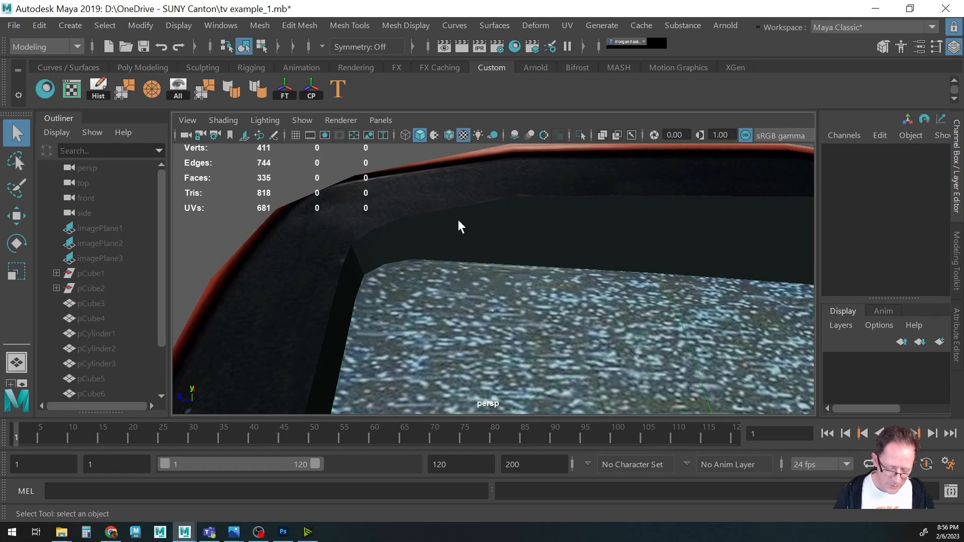
left_click_drag(476, 275, 487, 308, "alt")
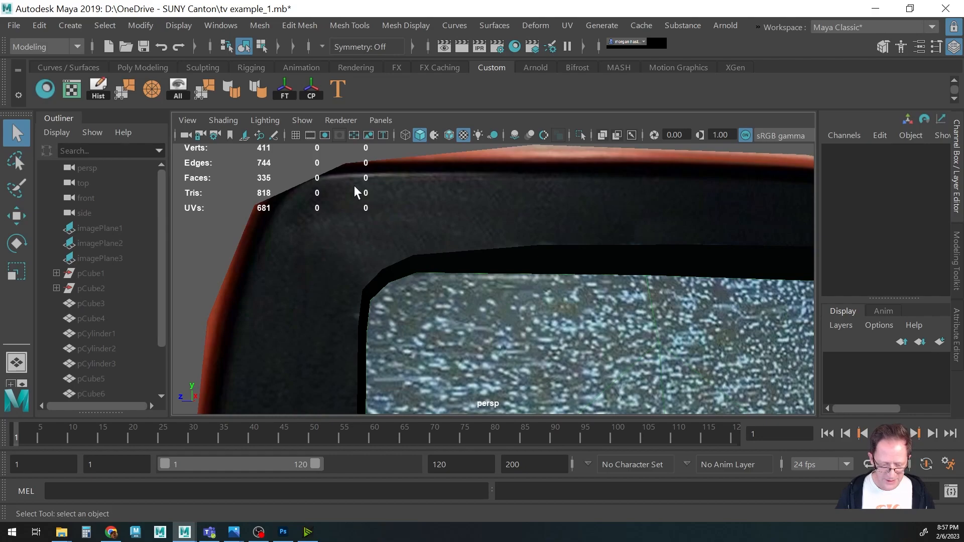
right_click_drag(391, 224, 273, 311, "alt")
middle_click_drag(432, 335, 335, 246, "alt")
scroll(437, 321, "down", 5)
left_click_drag(437, 326, 397, 346, "alt")
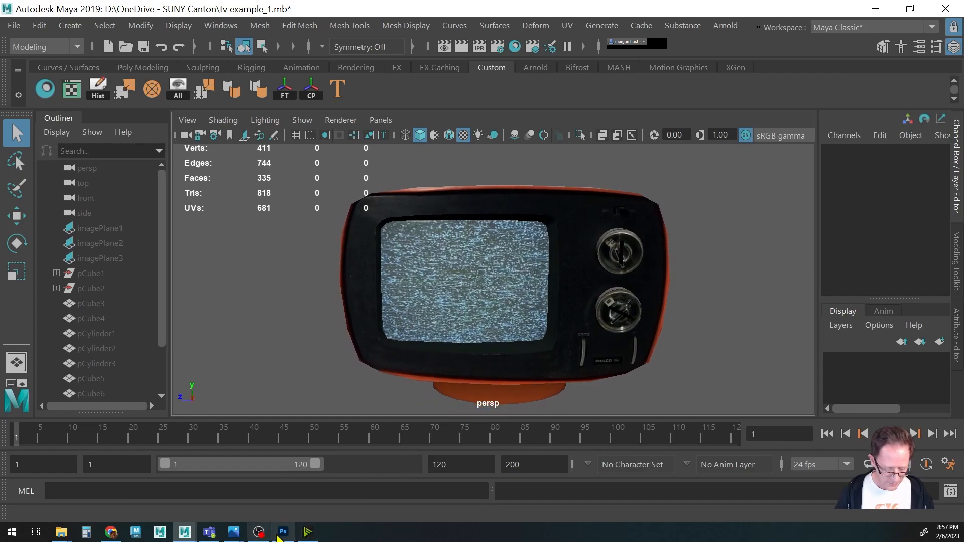
Back in Photoshop, show the UVs layer and clone dark texture along the top bezel above the screen.
left_click(283, 532)
left_click(777, 356)
scroll(311, 276, "up", 2, "alt")
scroll(311, 277, "up", 1, "alt")
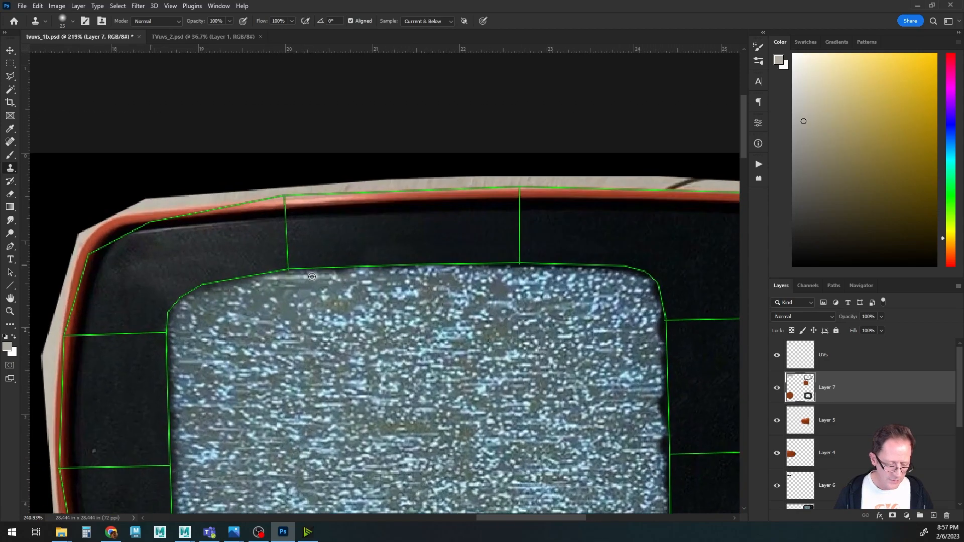
left_click_drag(236, 243, 289, 244)
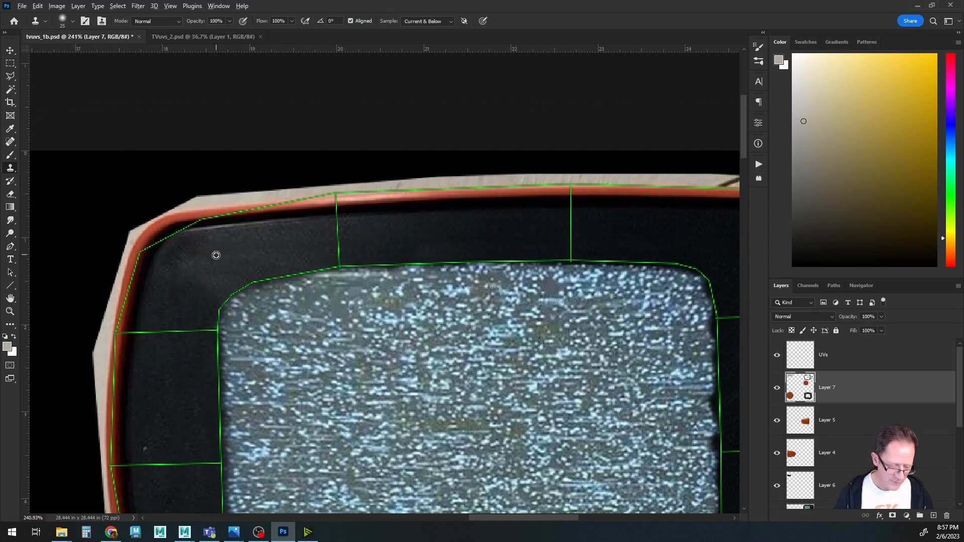
mouse_move(211, 228)
left_mouse_down()
mouse_move(198, 226)
mouse_move(316, 211)
mouse_move(343, 231)
mouse_move(327, 203)
mouse_move(377, 200)
mouse_move(409, 202)
mouse_move(400, 234)
left_mouse_up()
left_click(400, 234, "alt")
mouse_move(389, 200)
left_mouse_down()
mouse_move(469, 203)
mouse_move(413, 221)
mouse_move(339, 227)
left_mouse_up()
left_click_drag(340, 193, 482, 189)
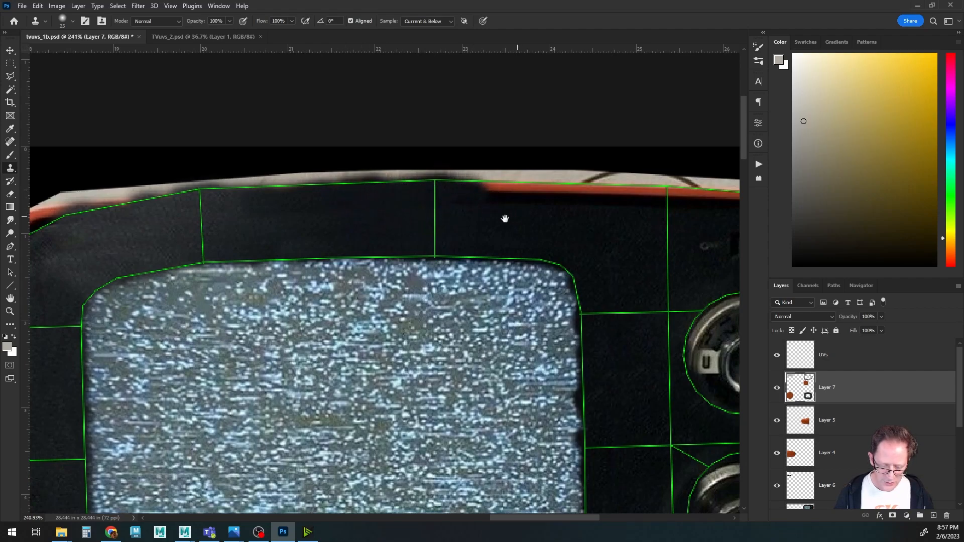
left_click_drag(509, 219, 375, 197)
mouse_move(354, 164)
left_mouse_down()
mouse_move(663, 180)
mouse_move(617, 176)
left_mouse_up()
left_click_drag(684, 241, 507, 201)
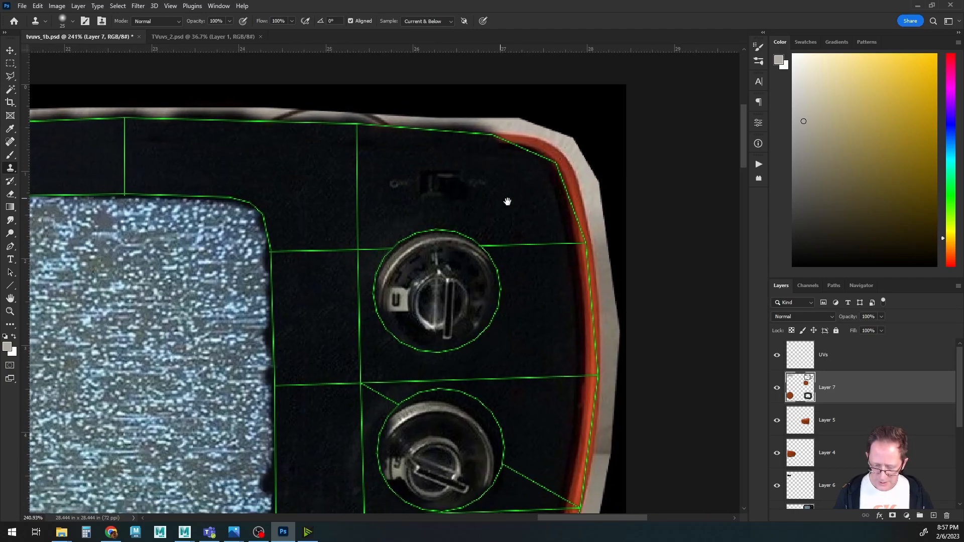
Clone dark faceplate texture around the upper knob and along the right edge beside both knobs.
mouse_move(497, 147)
left_mouse_down()
mouse_move(536, 156)
mouse_move(562, 181)
mouse_move(576, 247)
mouse_move(568, 239)
mouse_move(573, 211)
left_mouse_up()
left_click_drag(537, 273, 512, 215)
left_click(504, 131, "alt")
left_click_drag(522, 83, 527, 108)
left_click_drag(557, 226, 553, 343)
mouse_move(520, 336)
left_mouse_down()
mouse_move(485, 253)
mouse_move(520, 304)
mouse_move(508, 376)
mouse_move(472, 458)
left_mouse_up()
left_click(493, 300, "alt")
left_click(488, 302, "alt")
left_click_drag(509, 416, 560, 377)
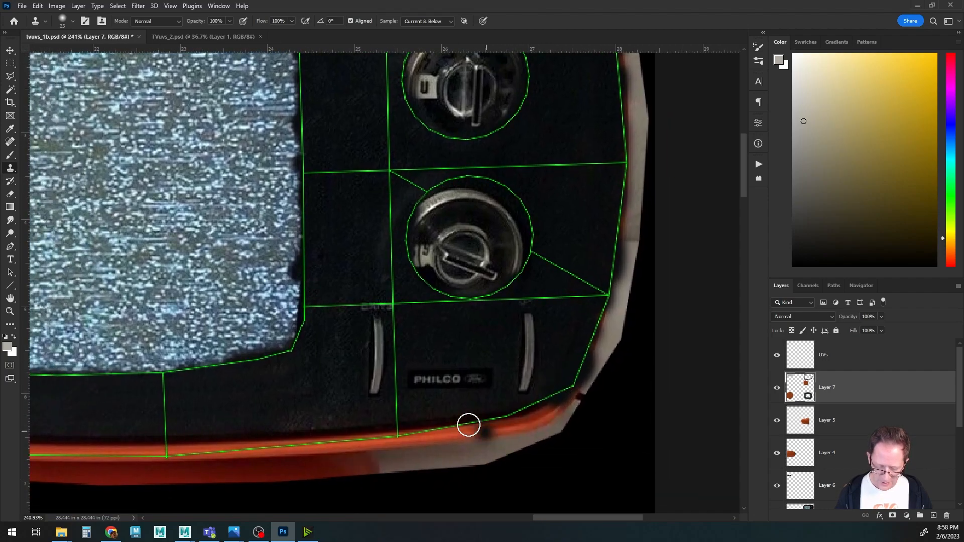
Try to clone dark texture along the bottom bezel edge below the PHILCO label.
left_click(311, 406, "alt")
left_click_drag(329, 437, 463, 418)
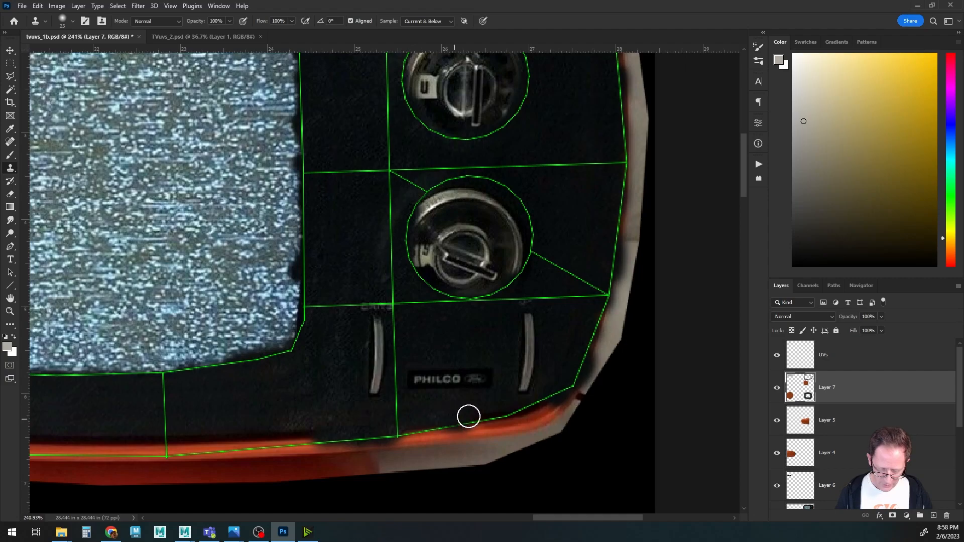
key("ctrl+z")
mouse_move(524, 413)
left_mouse_down()
mouse_move(480, 433)
mouse_move(481, 422)
mouse_move(463, 424)
mouse_move(427, 446)
mouse_move(419, 429)
mouse_move(394, 436)
mouse_move(614, 394)
left_mouse_up()
key("ctrl+z")
Clone dark texture over the bottom bezel below the left slider.
left_click(567, 348, "alt")
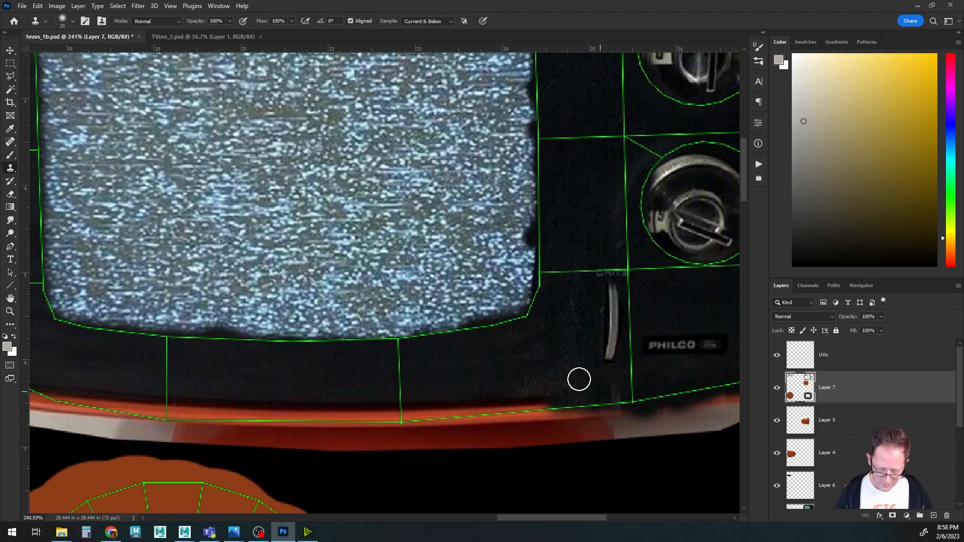
mouse_move(550, 408)
left_mouse_down()
mouse_move(330, 414)
mouse_move(516, 349)
mouse_move(494, 343)
left_mouse_up()
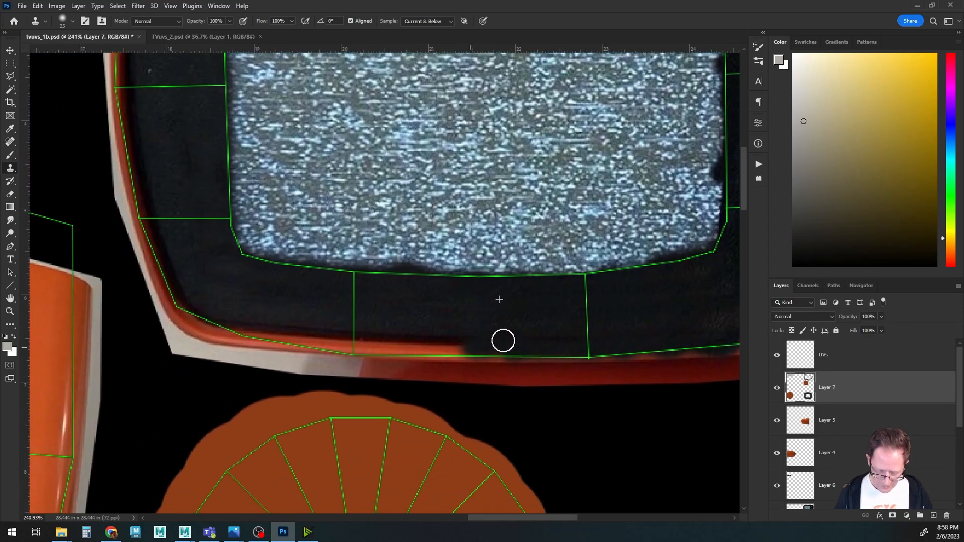
Clone dark texture along the bottom bezel toward its lower-left corner.
left_click_drag(563, 348, 347, 345)
left_click_drag(432, 350, 586, 347)
Enlarge the clone brush and stamp dark texture onto the upper-left corner of the bezel, undoing one stamp.
mouse_move(500, 338)
left_mouse_down()
mouse_move(433, 327)
mouse_move(504, 346)
mouse_move(404, 332)
mouse_move(340, 301)
mouse_move(379, 302)
mouse_move(408, 319)
mouse_move(364, 266)
left_mouse_up()
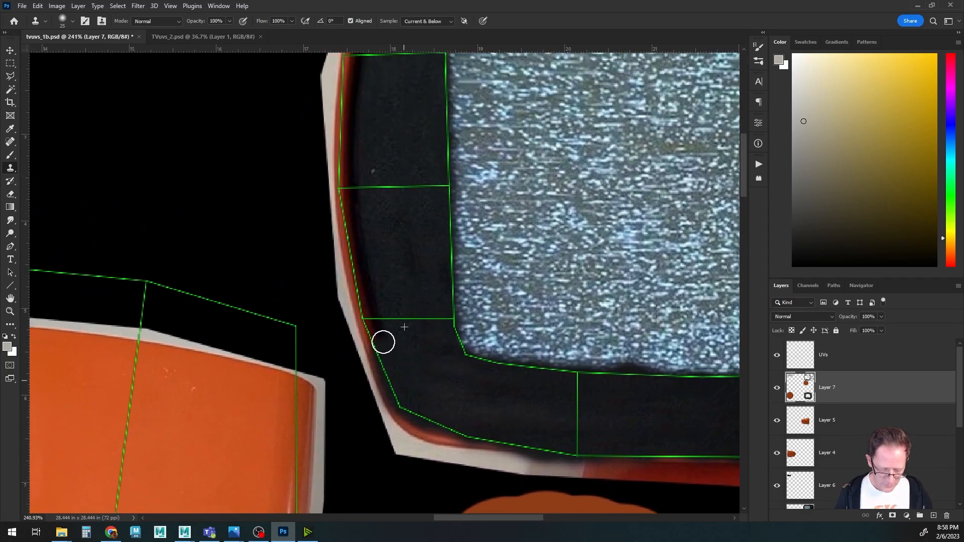
left_click_drag(388, 259, 391, 396)
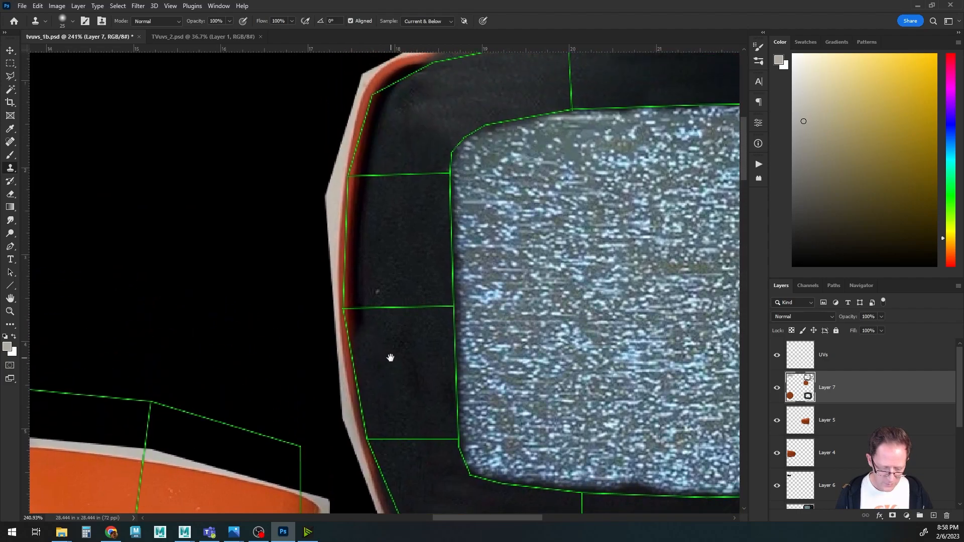
mouse_move(361, 333)
left_mouse_down()
mouse_move(353, 231)
mouse_move(372, 161)
left_mouse_up()
left_click_drag(399, 222, 377, 335)
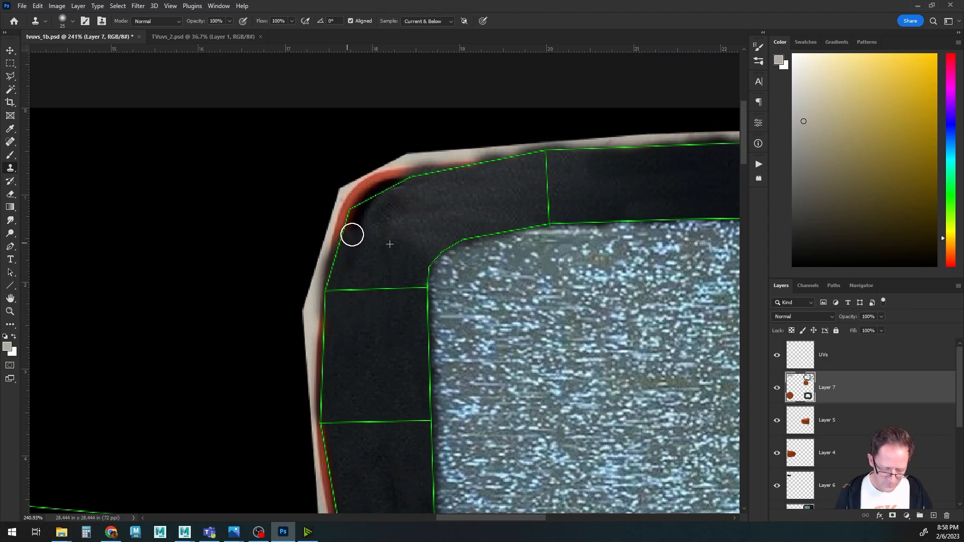
key("bracketright")
key("bracketright")
key("bracketright")
left_click(416, 280)
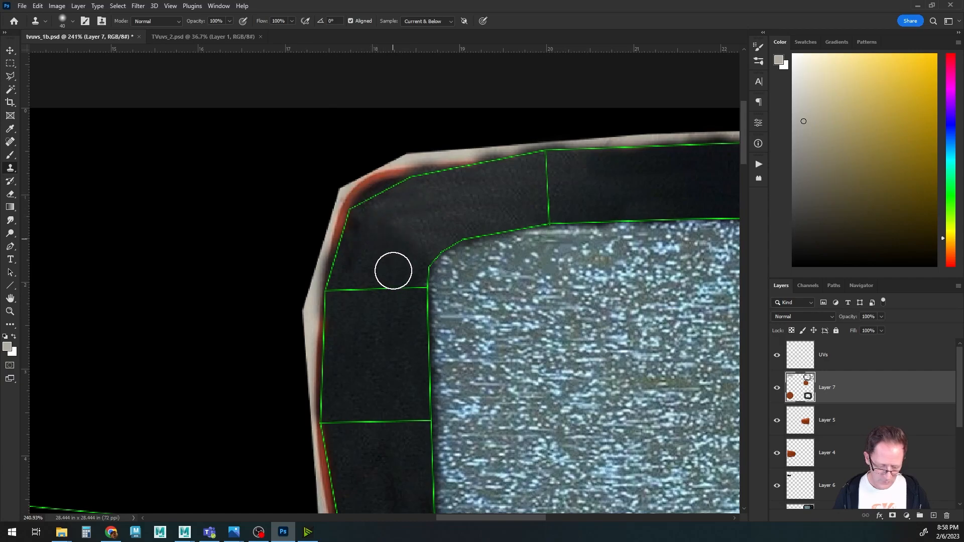
left_click(383, 291)
key("ctrl+z")
Save the texture document.
left_click_drag(499, 271, 249, 255)
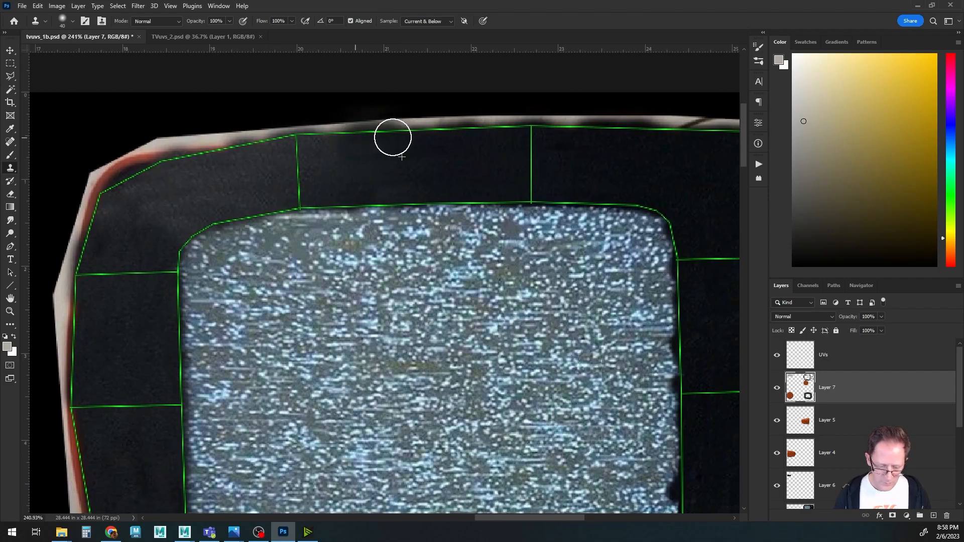
scroll(466, 278, "down", 2, "alt")
left_click_drag(512, 341, 372, 266)
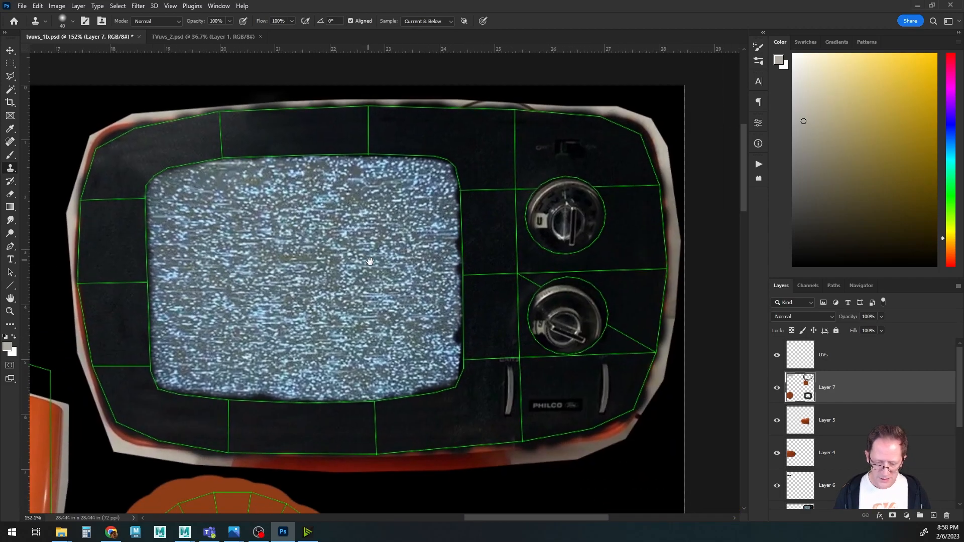
key("ctrl+s")
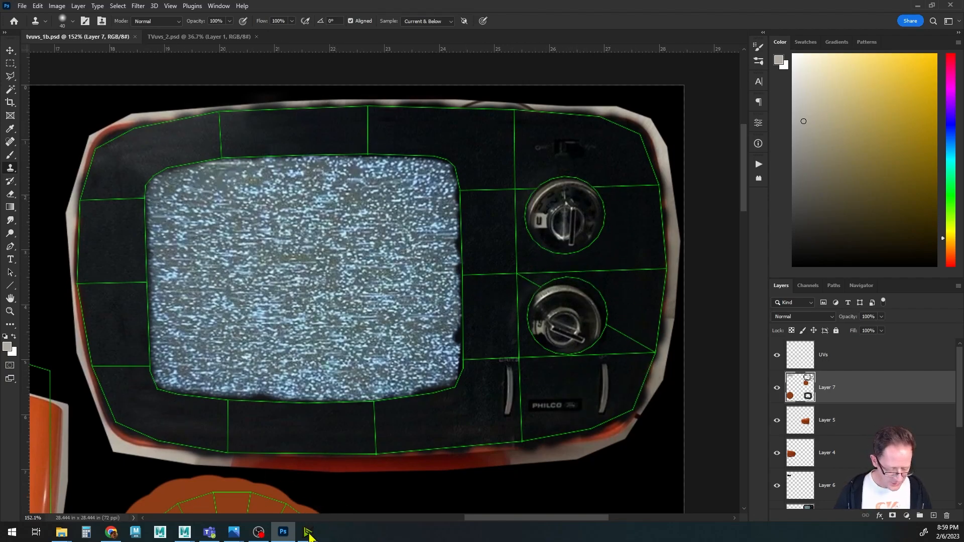
Hide the UVs layer and inspect the updated faceplate texture on the TV model in Maya.
left_click(776, 356)
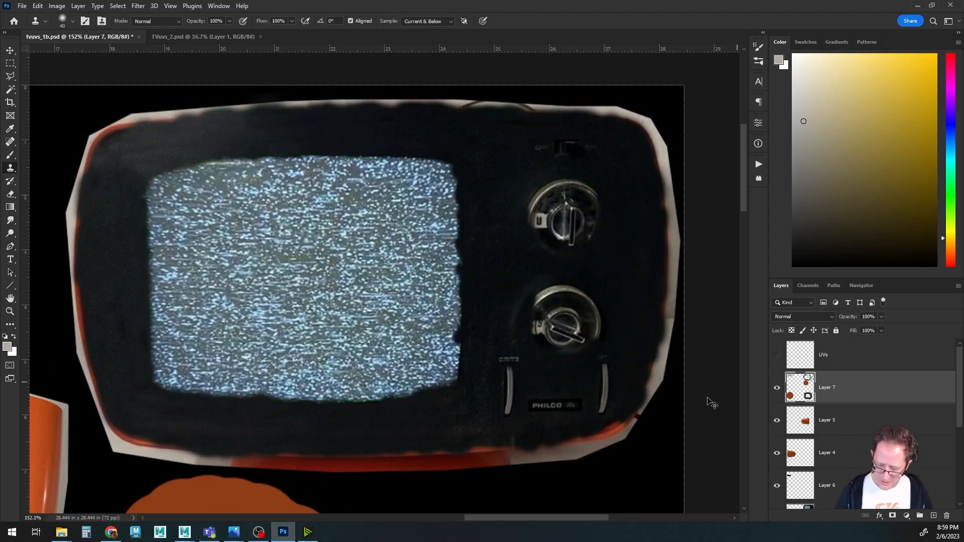
mouse_move(182, 536)
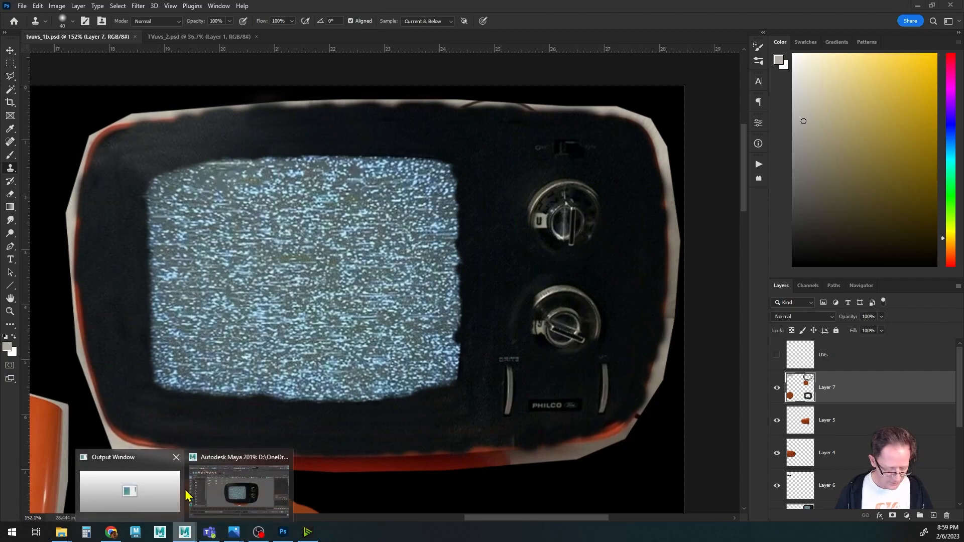
left_click(240, 485)
left_click_drag(459, 317, 480, 327, "alt")
middle_click_drag(480, 326, 432, 300, "alt")
right_click_drag(432, 300, 628, 306, "alt")
middle_click_drag(616, 287, 601, 306, "alt")
left_click_drag(600, 305, 567, 329, "alt")
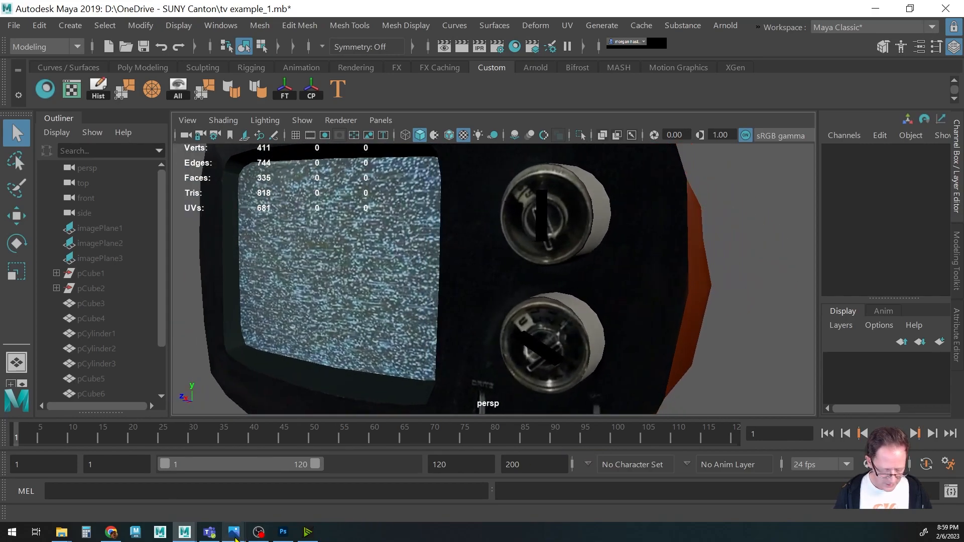
left_click(283, 532)
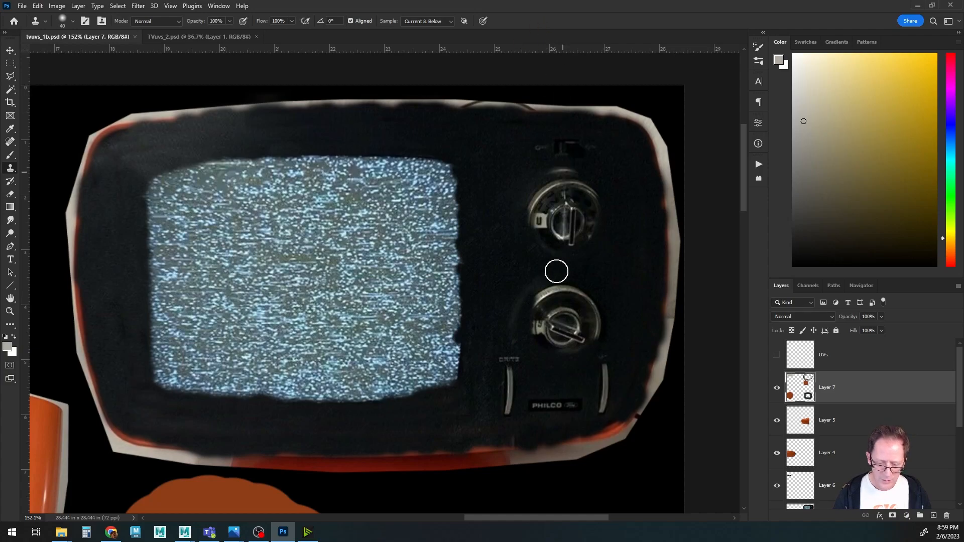
Zoom in on the two knob-face islands, showing and hiding the UVs layer to compare.
left_click_drag(282, 277, 552, 272)
left_click_drag(279, 252, 517, 243)
left_click(777, 355)
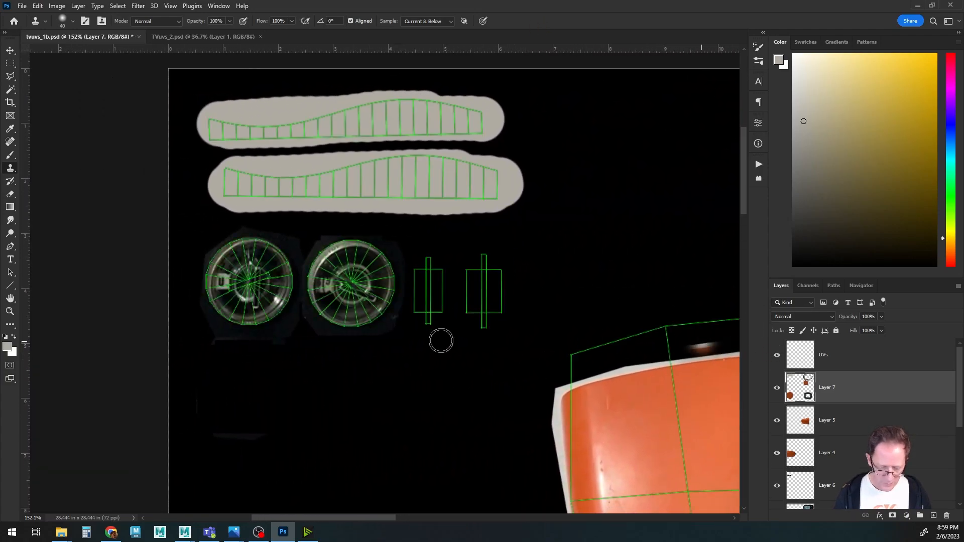
scroll(346, 357, "up", 5, "alt")
scroll(344, 349, "down", 2, "alt")
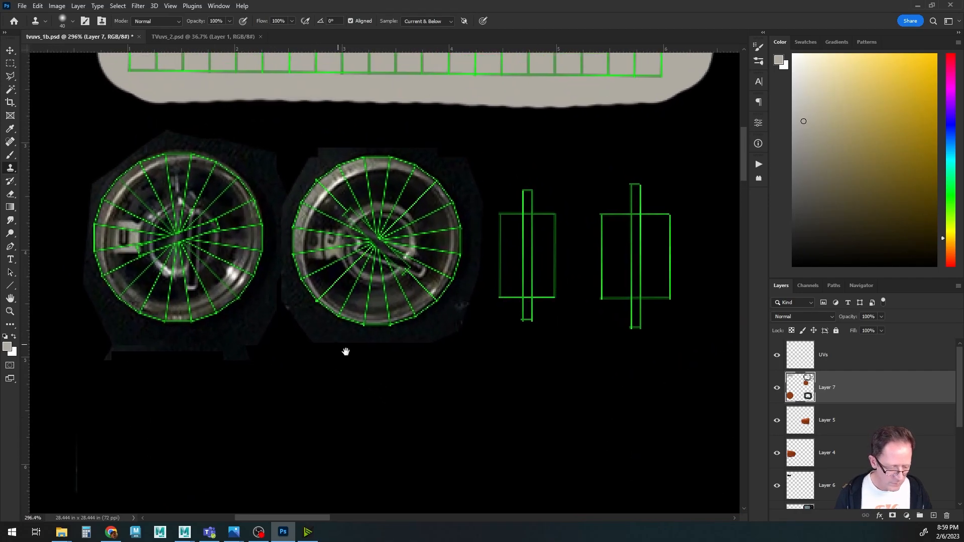
scroll(379, 389, "up", 4, "alt")
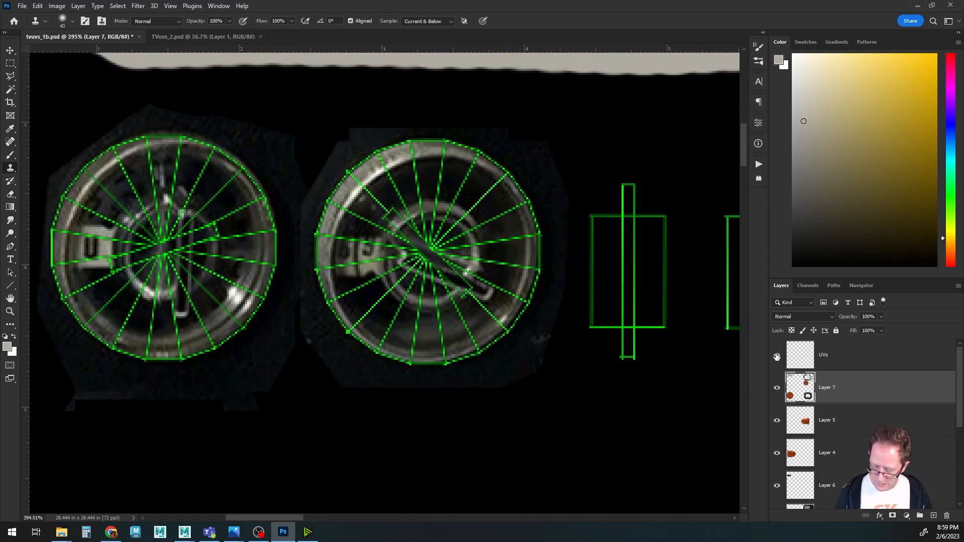
left_click(777, 355)
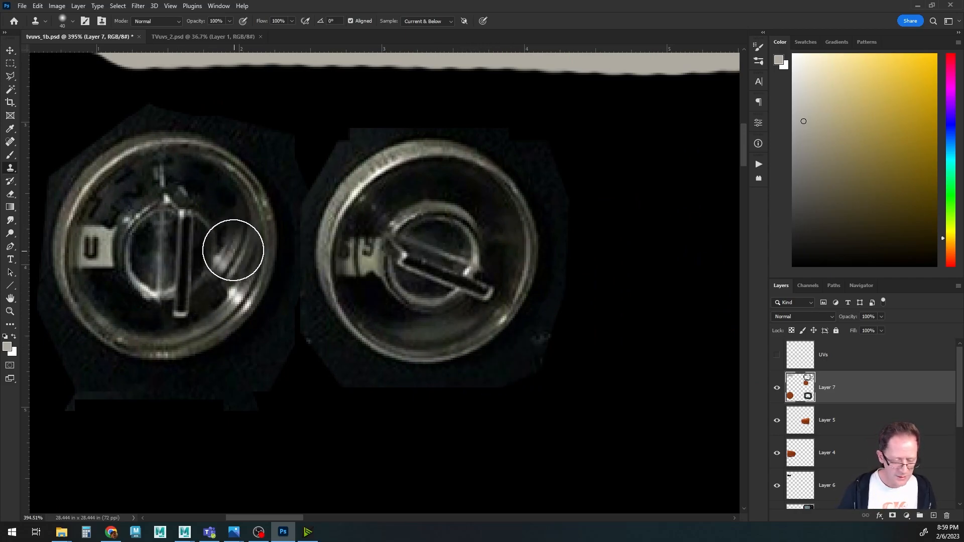
With a small black brush, paint over the pointer bar on the right knob face.
key("ctrl+z")
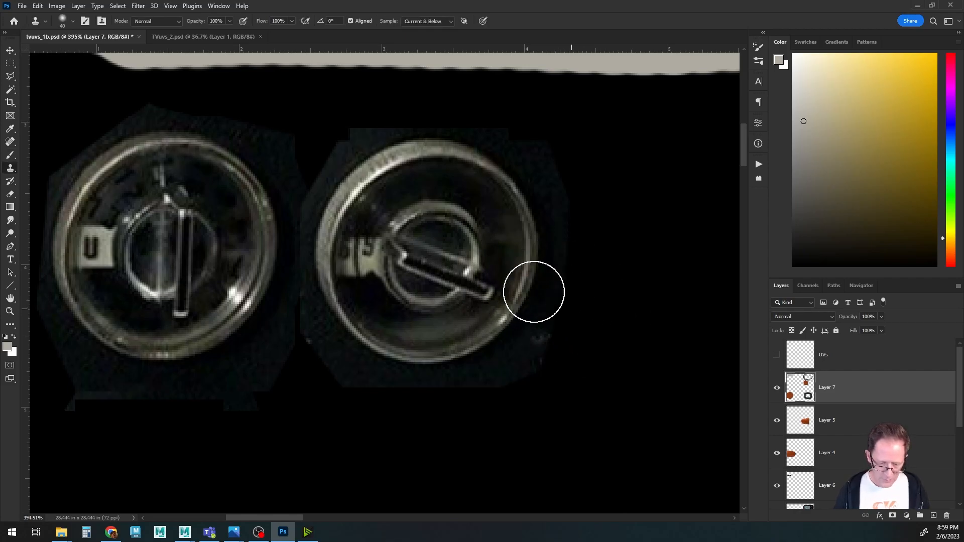
key("bracketleft")
key("bracketleft")
key("bracketleft")
key("bracketleft")
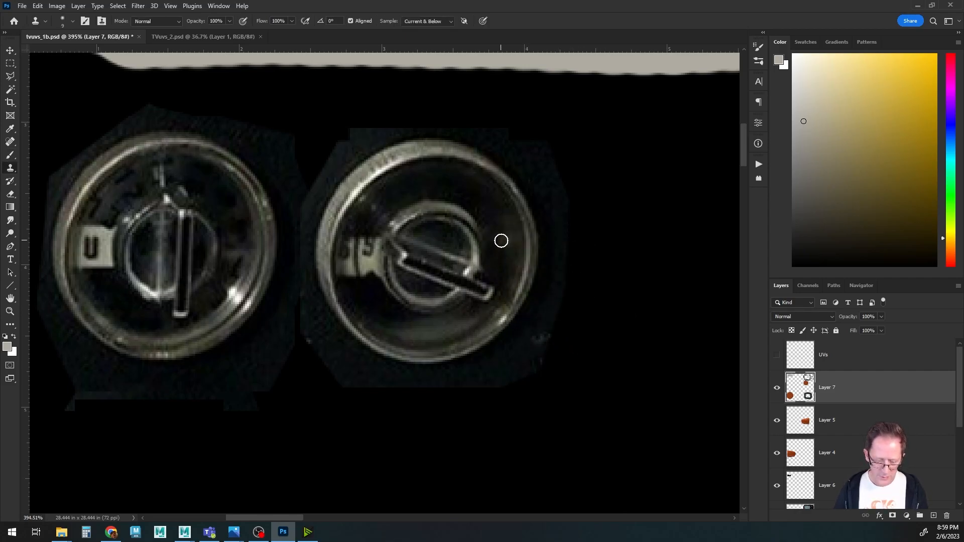
key("b")
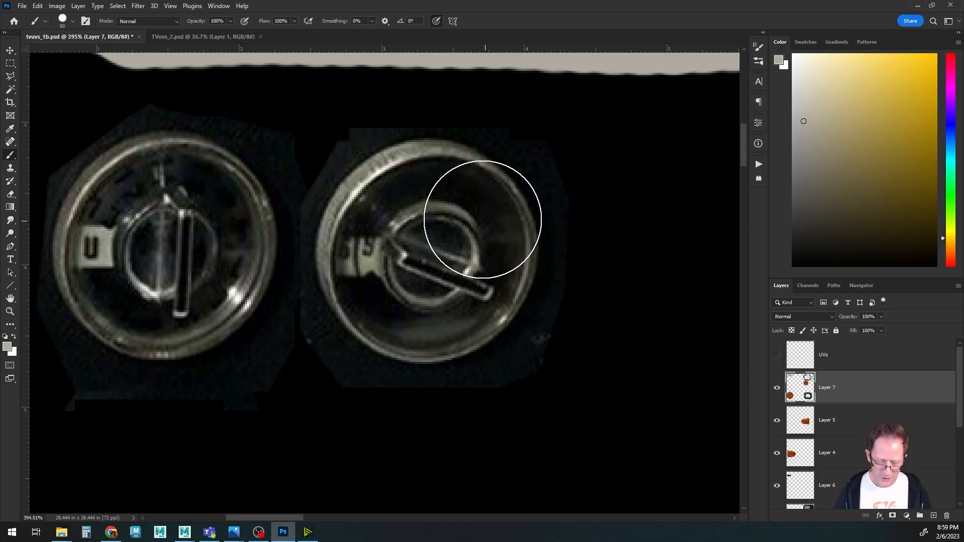
key("bracketleft")
key("bracketleft")
key("bracketleft")
key("bracketleft")
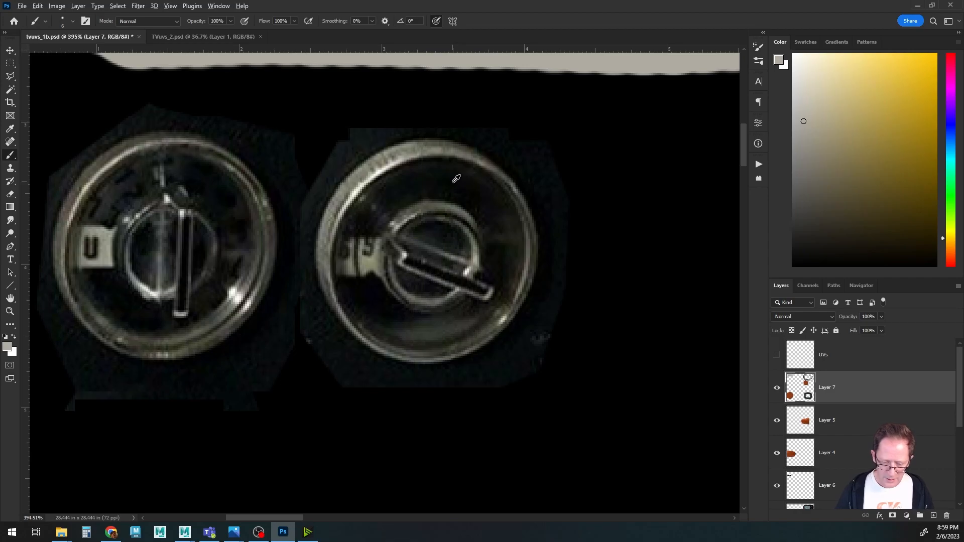
mouse_move(430, 259)
left_mouse_down()
mouse_move(402, 262)
mouse_move(458, 262)
mouse_move(426, 285)
left_mouse_up()
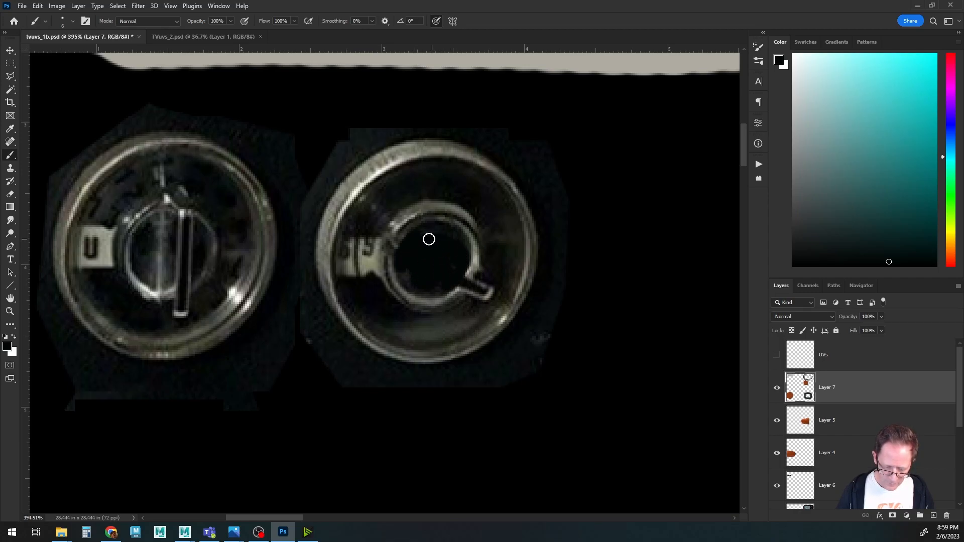
Paint out the pointer bar on the left knob face and touch up the right knob's notch.
left_click_drag(174, 223, 175, 223)
mouse_move(171, 284)
left_mouse_down()
mouse_move(156, 282)
mouse_move(155, 250)
mouse_move(168, 260)
mouse_move(167, 225)
mouse_move(178, 273)
left_mouse_up()
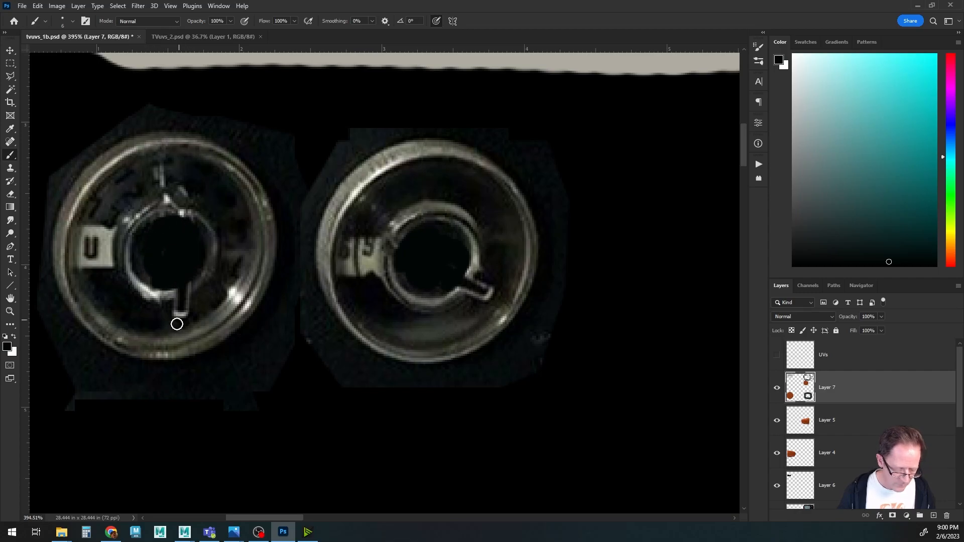
left_click_drag(174, 312, 190, 303)
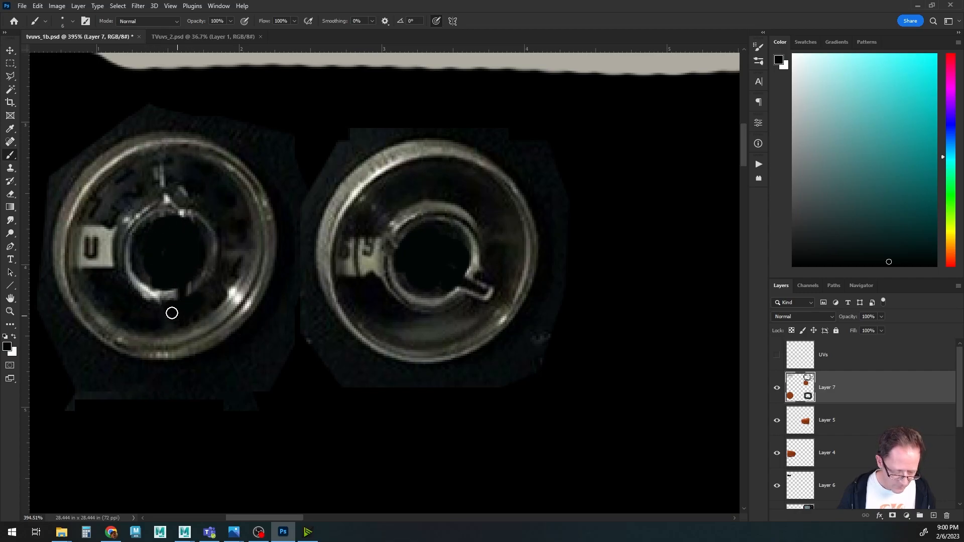
left_click_drag(485, 282, 483, 285)
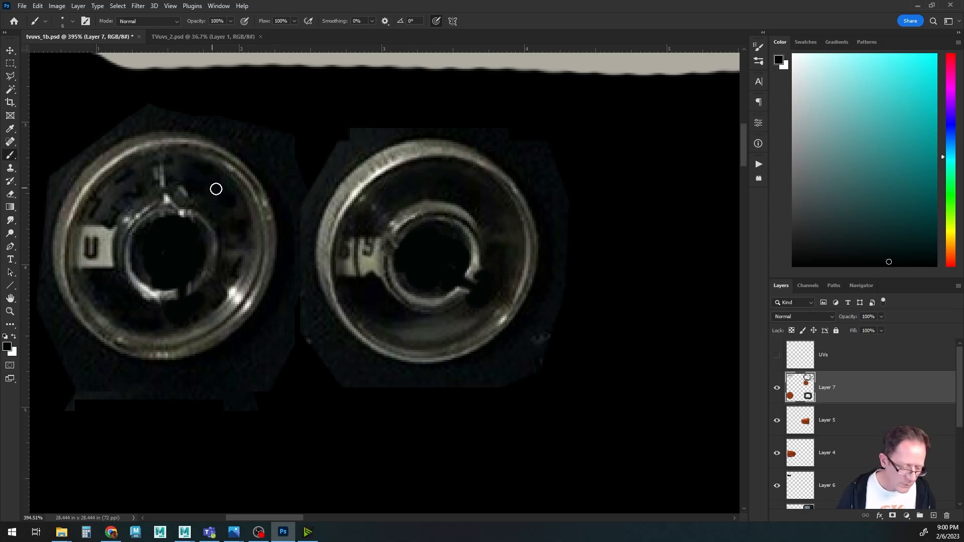
Sample a dark ring tone and clone over the notch on the right knob's inner ring.
left_click(193, 175, "alt")
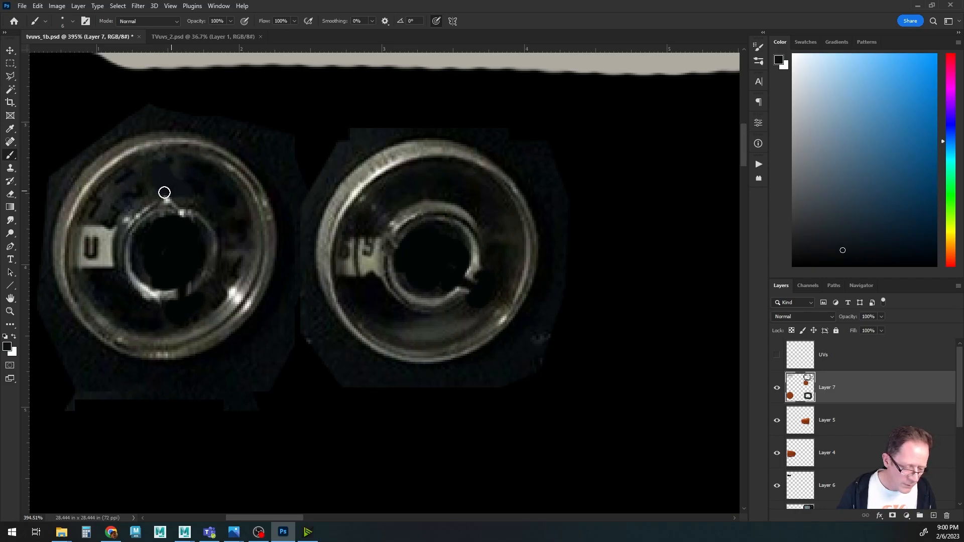
key("s")
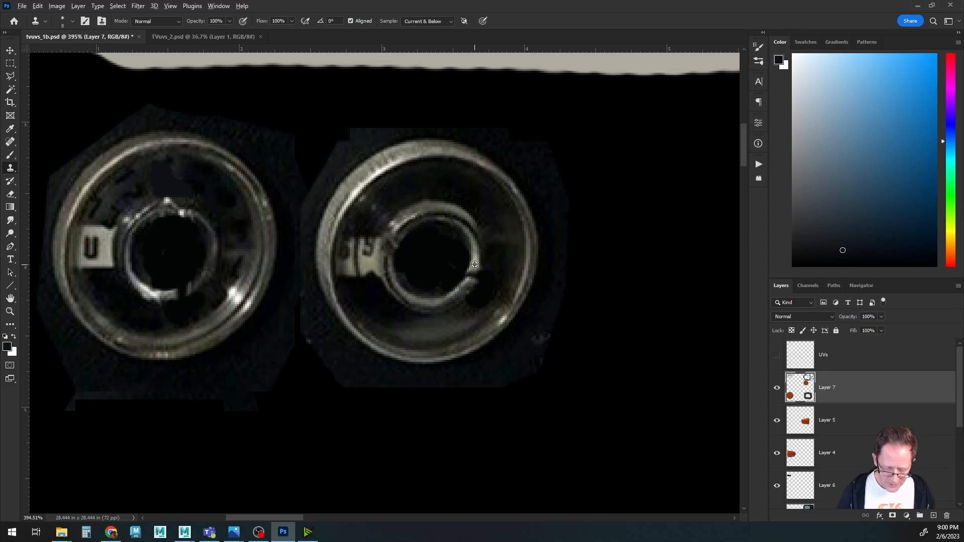
left_click_drag(473, 275, 475, 270)
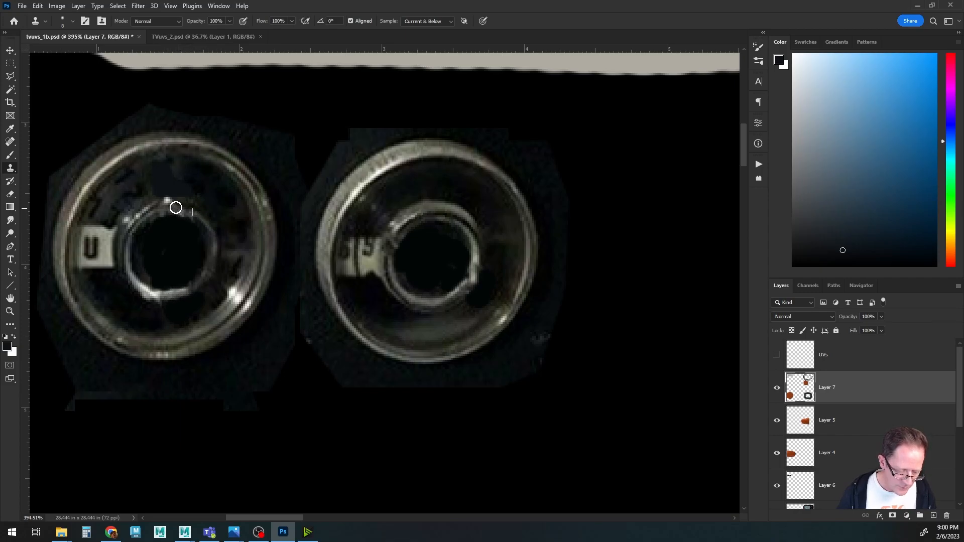
Show the UVs layer, sample the beige color, and paint the first slider island beige.
scroll(332, 258, "down", 4, "alt")
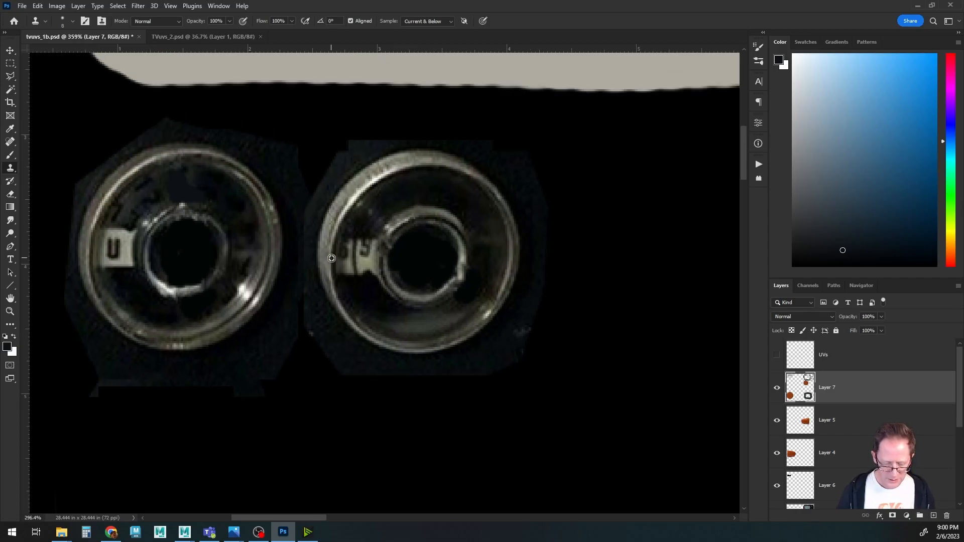
left_click(777, 355)
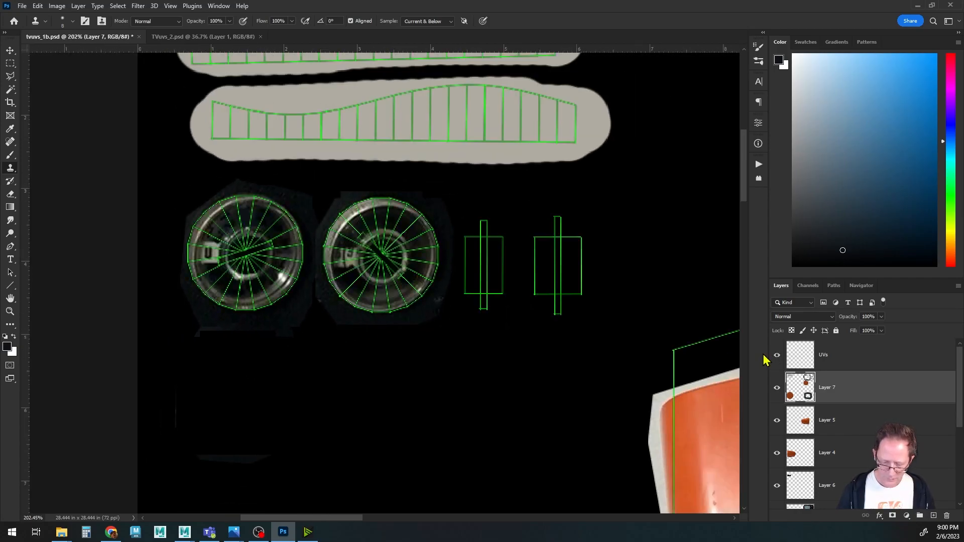
left_click_drag(463, 283, 375, 295)
scroll(412, 303, "up", 4, "alt")
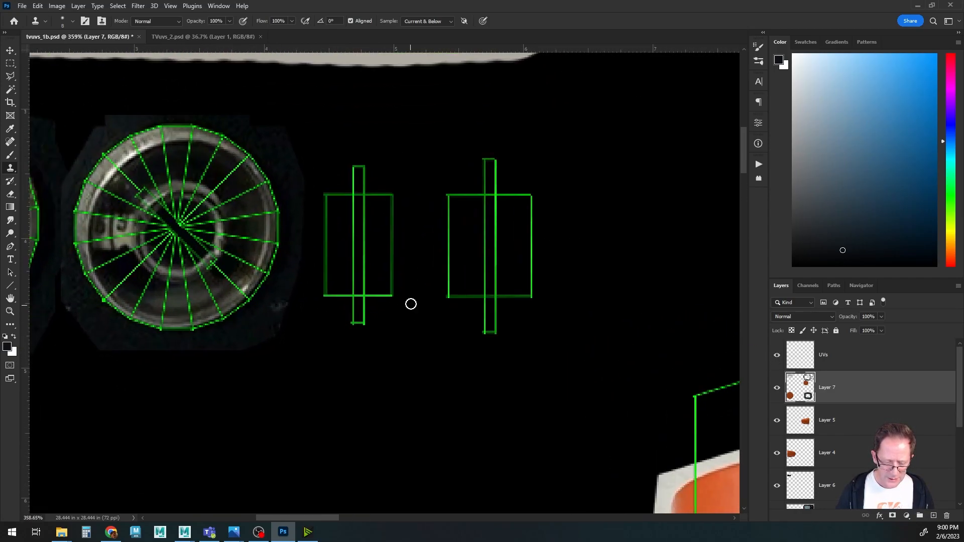
left_click_drag(449, 320, 558, 321)
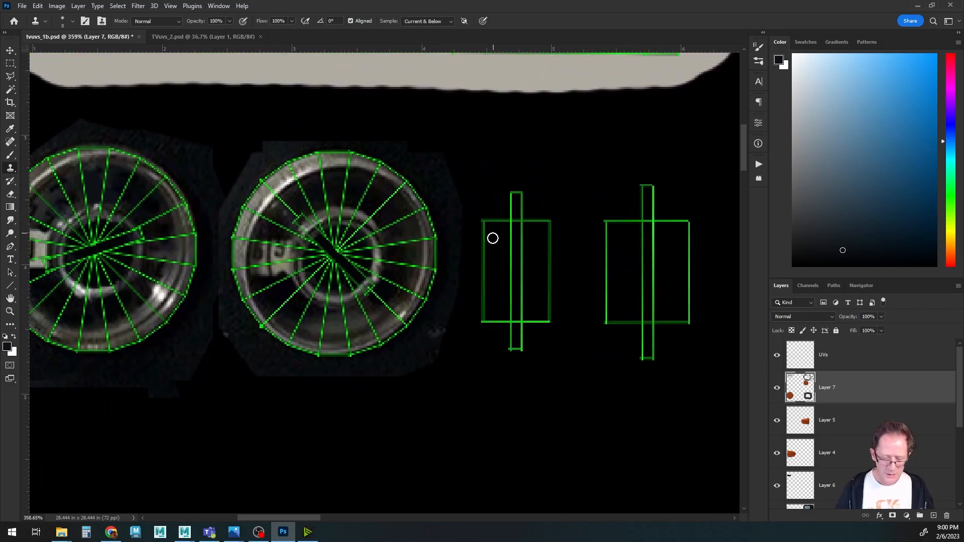
key("b")
left_click(515, 78, "alt")
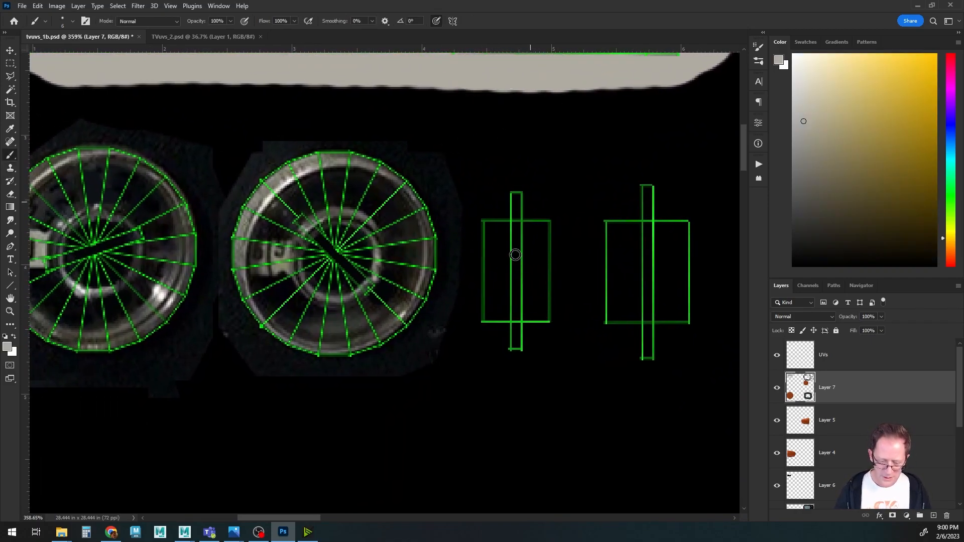
mouse_move(505, 239)
left_mouse_down()
mouse_move(504, 319)
mouse_move(492, 217)
mouse_move(495, 318)
mouse_move(487, 224)
mouse_move(490, 308)
mouse_move(498, 248)
left_mouse_up()
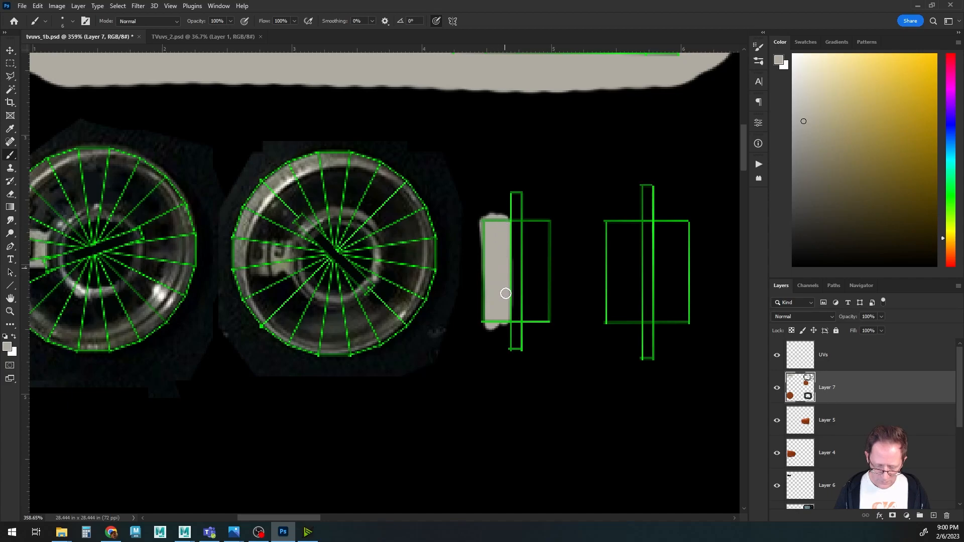
mouse_move(522, 216)
left_mouse_down()
mouse_move(519, 201)
mouse_move(528, 197)
left_mouse_up()
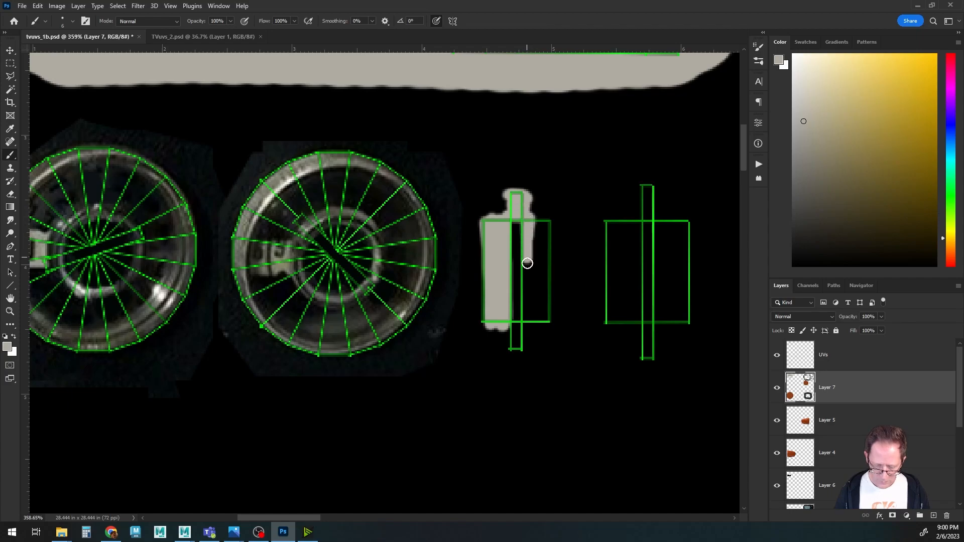
left_click_drag(527, 302, 531, 345)
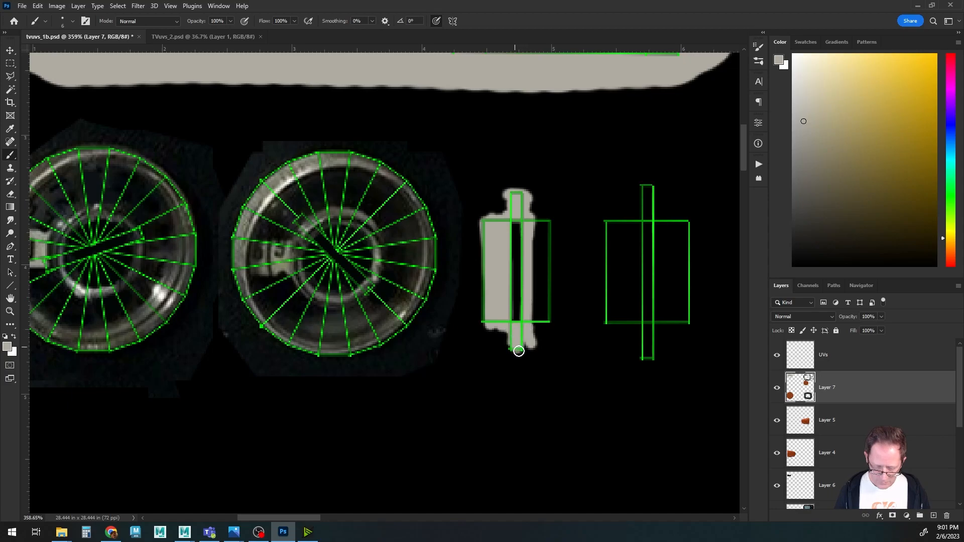
mouse_move(533, 214)
left_mouse_down()
mouse_move(536, 322)
mouse_move(540, 217)
mouse_move(540, 300)
left_mouse_up()
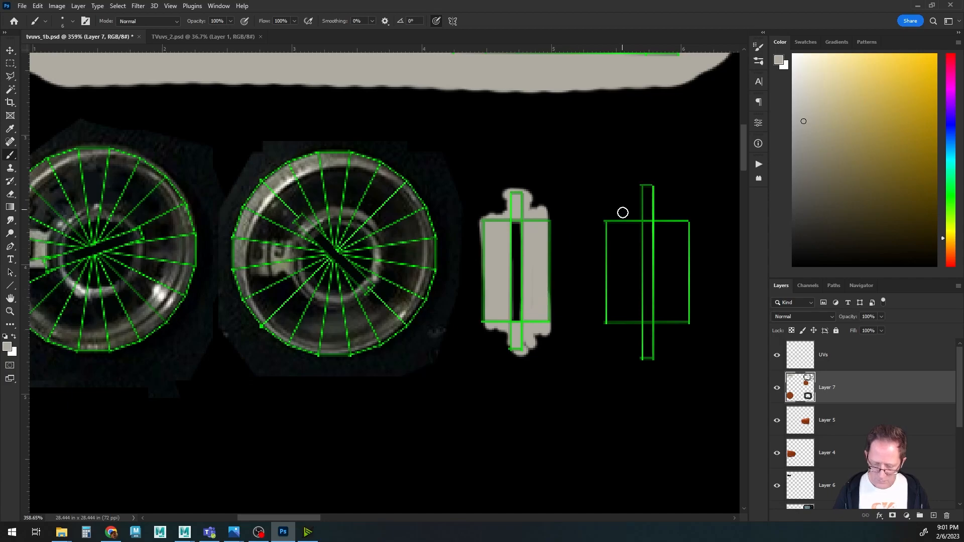
Paint the second slider island beige with the brush, then hide the UVs layer.
left_click_drag(637, 223, 639, 331)
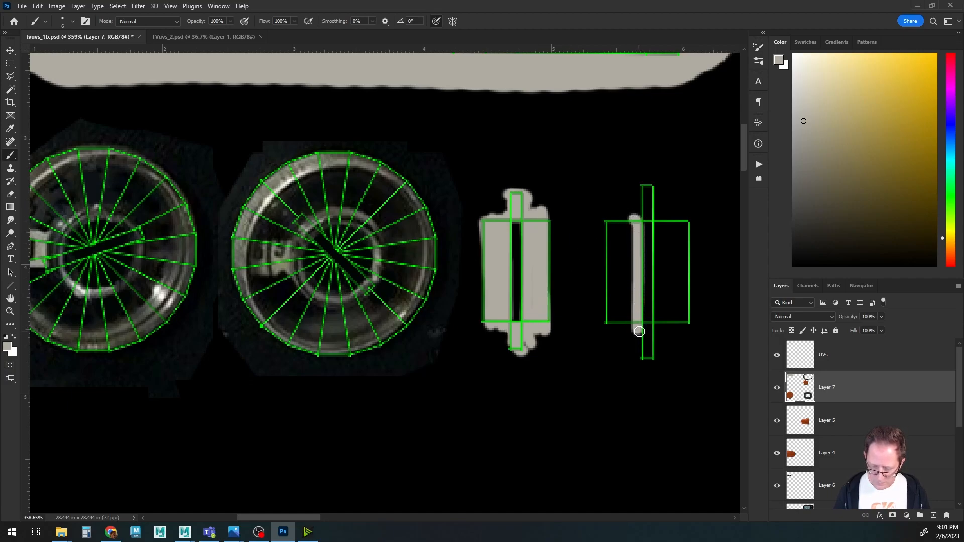
mouse_move(640, 216)
left_mouse_down()
mouse_move(666, 216)
mouse_move(659, 345)
mouse_move(631, 215)
mouse_move(646, 203)
mouse_move(638, 196)
left_mouse_up()
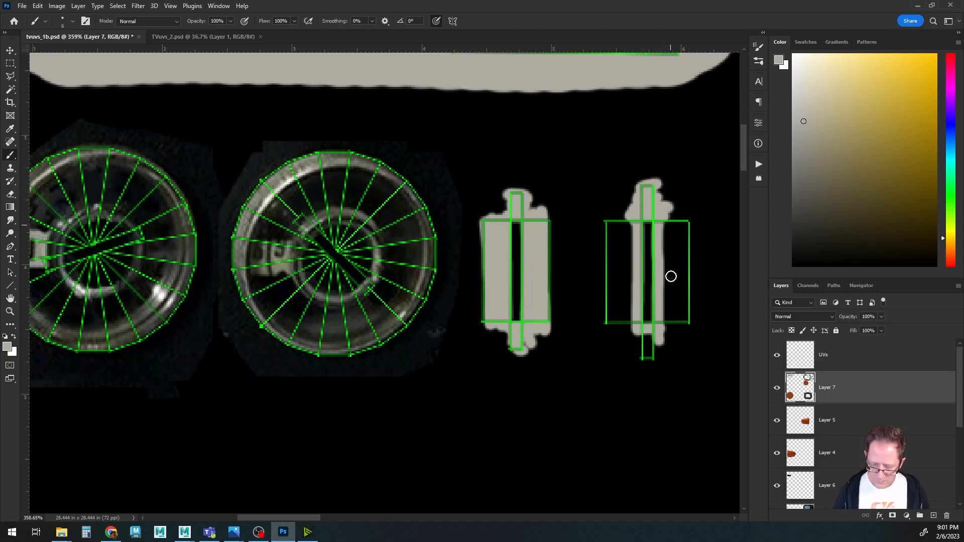
left_click_drag(640, 340, 647, 353)
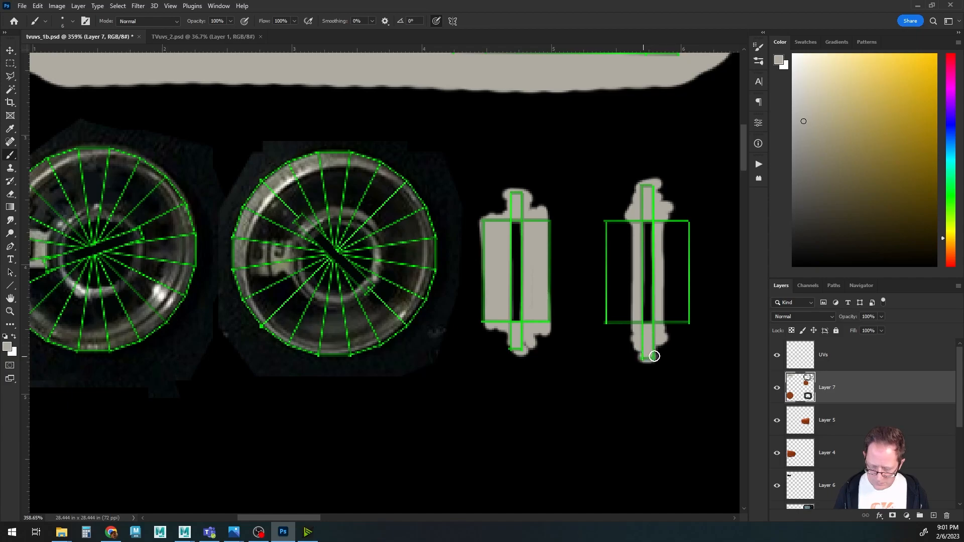
mouse_move(628, 216)
left_mouse_down()
mouse_move(627, 329)
mouse_move(617, 221)
mouse_move(610, 321)
mouse_move(604, 253)
mouse_move(611, 217)
mouse_move(619, 324)
left_mouse_up()
mouse_move(668, 219)
left_mouse_down()
mouse_move(668, 329)
mouse_move(676, 220)
mouse_move(680, 314)
mouse_move(686, 289)
mouse_move(684, 221)
left_mouse_up()
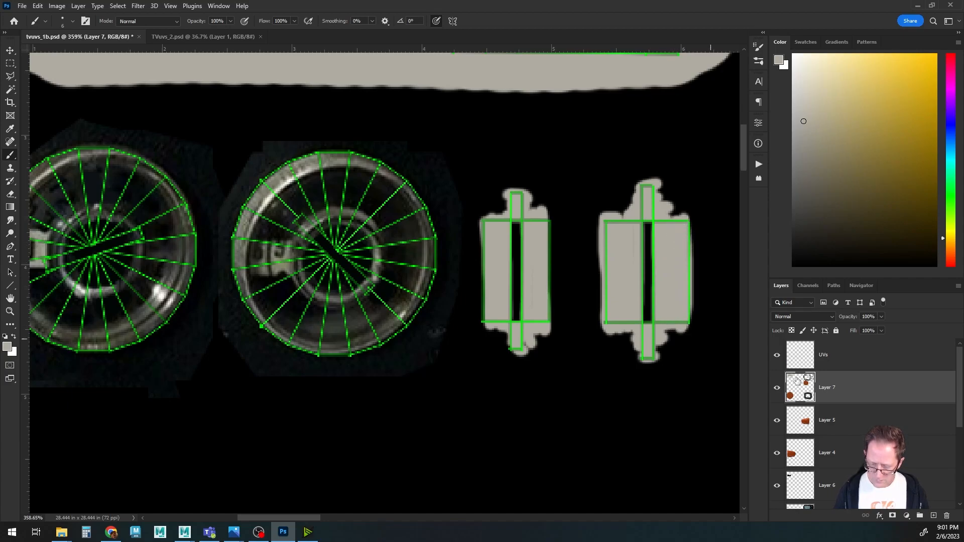
left_click(777, 355)
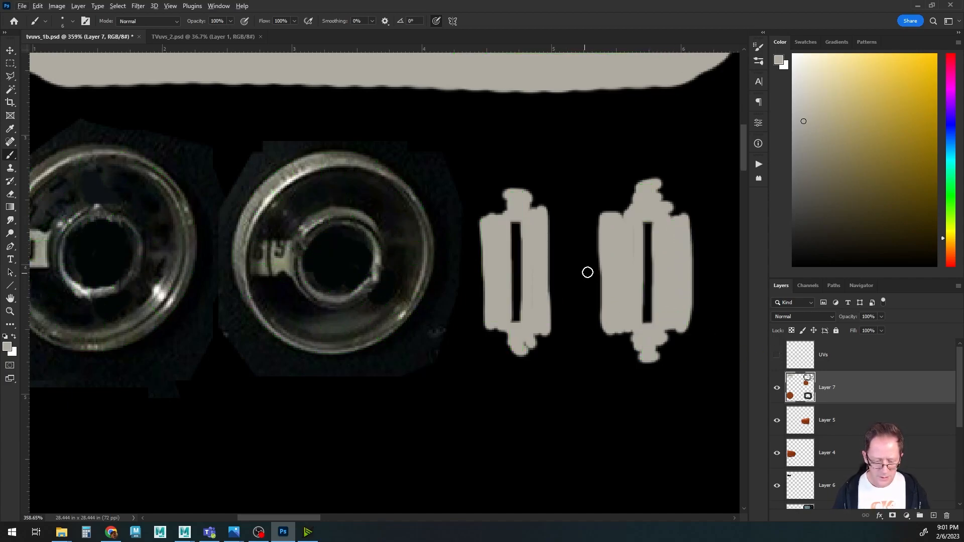
Switch to Maya and orbit around the TV model to inspect the textured knobs, sliders and body.
scroll(472, 248, "down", 3, "alt")
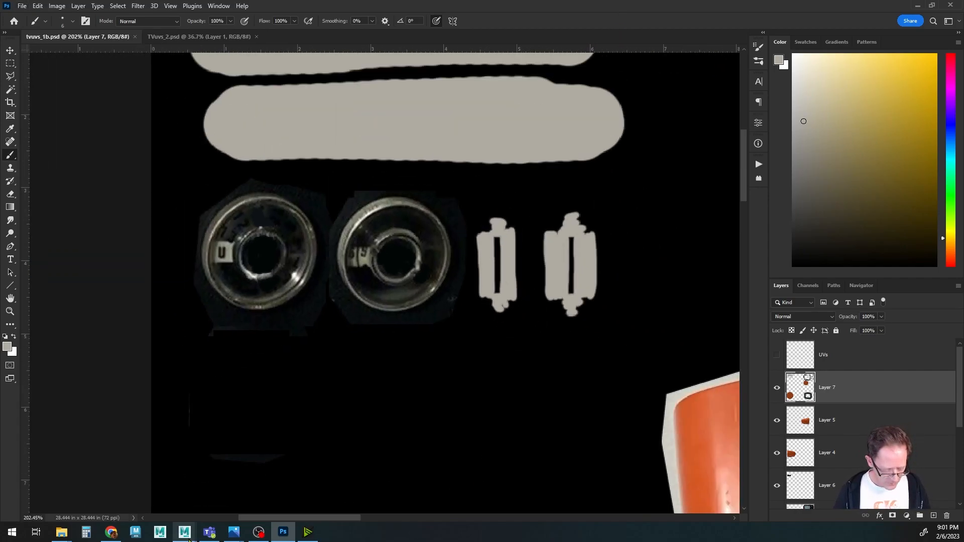
mouse_move(185, 532)
left_click(246, 497)
left_click_drag(458, 334, 499, 306, "alt")
scroll(430, 301, "down", 3)
left_click_drag(430, 301, 480, 287, "alt")
scroll(479, 287, "down", 3)
left_click_drag(361, 273, 461, 278, "alt")
middle_click_drag(462, 276, 462, 252, "alt")
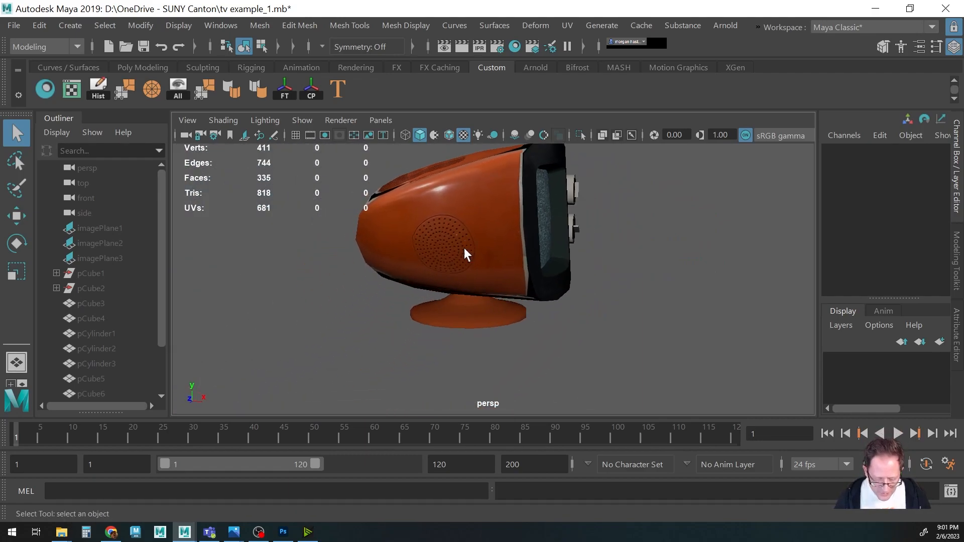
mouse_move(532, 300)
left_mouse_down("alt")
mouse_move(561, 316)
mouse_move(532, 287)
left_mouse_up("alt")
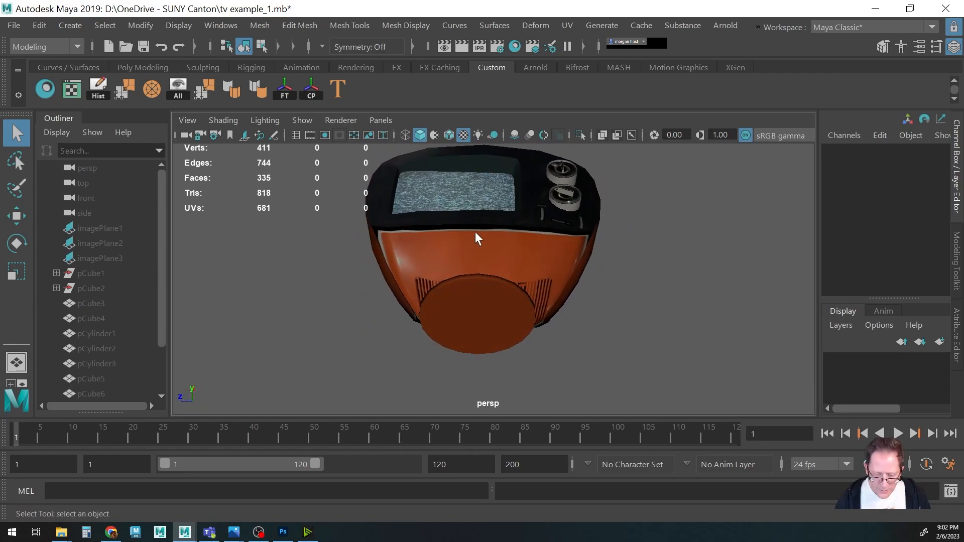
left_click_drag(395, 256, 481, 262, "alt")
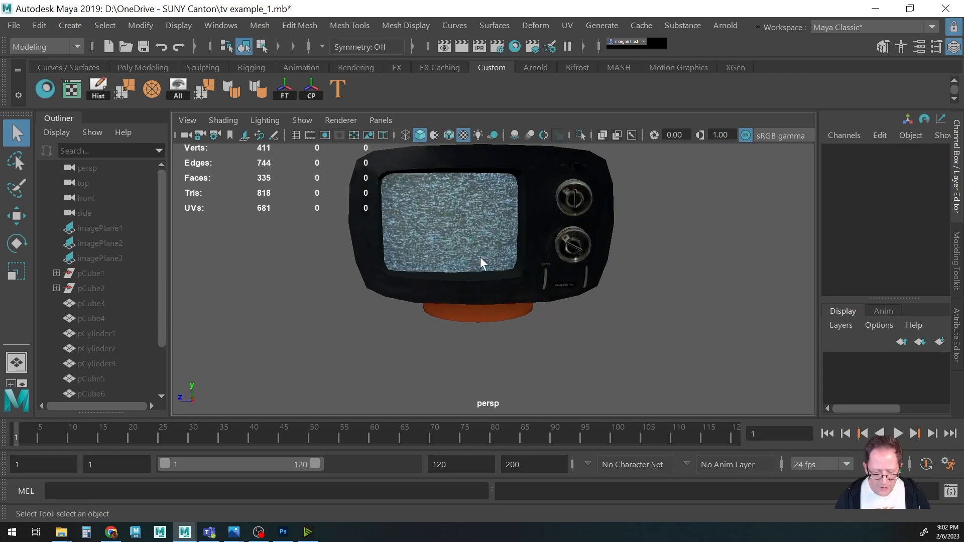
middle_click_drag(419, 246, 424, 278, "alt")
right_click_drag(423, 278, 473, 290, "alt")
left_click_drag(467, 294, 463, 259, "alt")
middle_click_drag(463, 243, 476, 317, "alt")
left_click_drag(472, 315, 449, 306, "alt")
right_click_drag(387, 280, 451, 271, "alt")
left_click_drag(451, 270, 474, 291, "alt")
right_click_drag(473, 290, 296, 277, "alt")
middle_click_drag(441, 323, 426, 291, "alt")
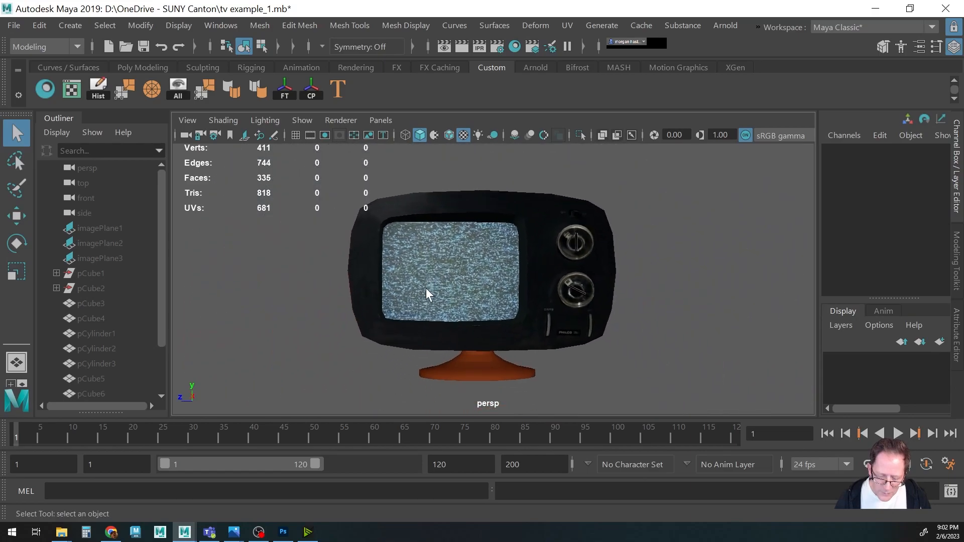
left_click_drag(426, 290, 398, 305, "alt")
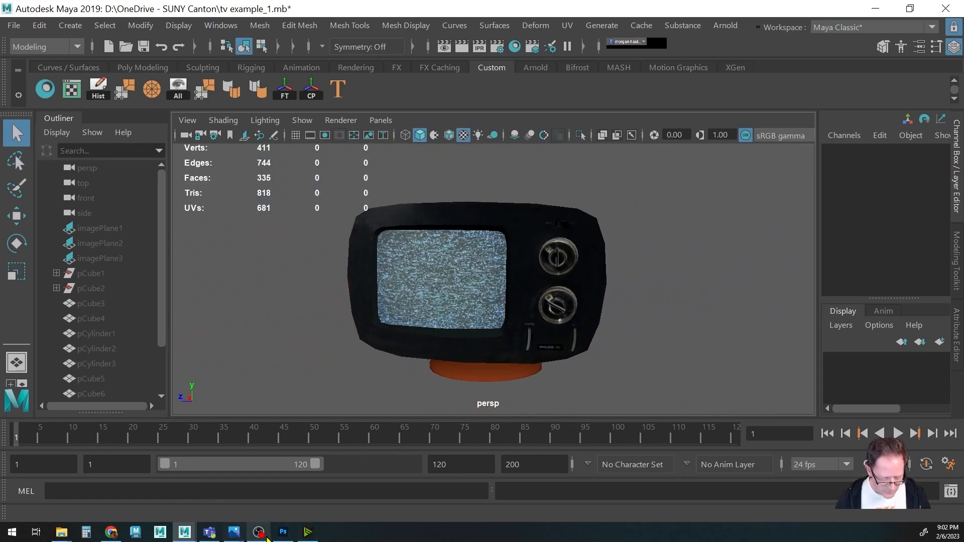
Back in Photoshop, show the UVs layer over the rear panel island and save the file.
left_click(283, 533)
scroll(526, 379, "down", 6, "alt")
left_click_drag(579, 415, 228, 232)
left_click(778, 357)
scroll(459, 362, "right", 3)
key("ctrl+s")
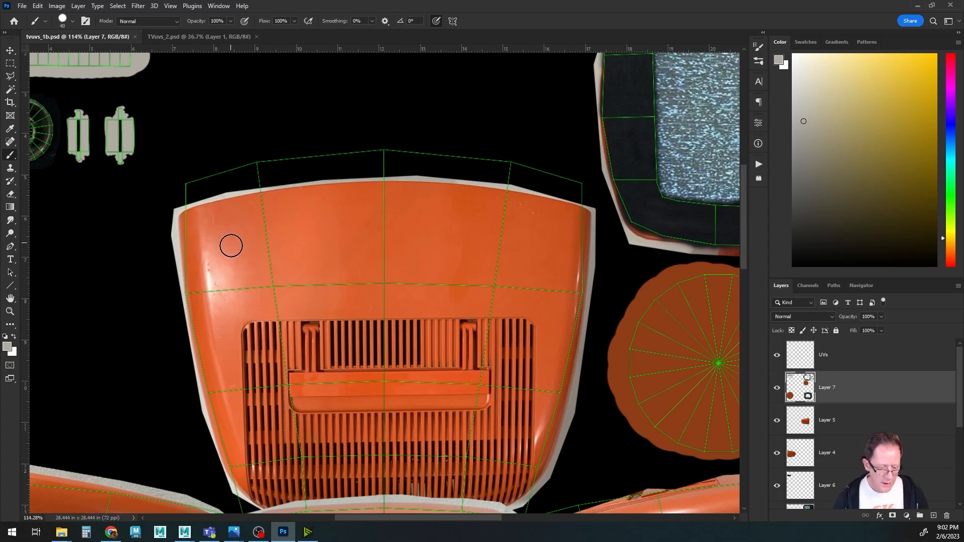
Sample the orange plastic and clone it over the light border along the top edge of the back panel island.
left_click(222, 225, "alt")
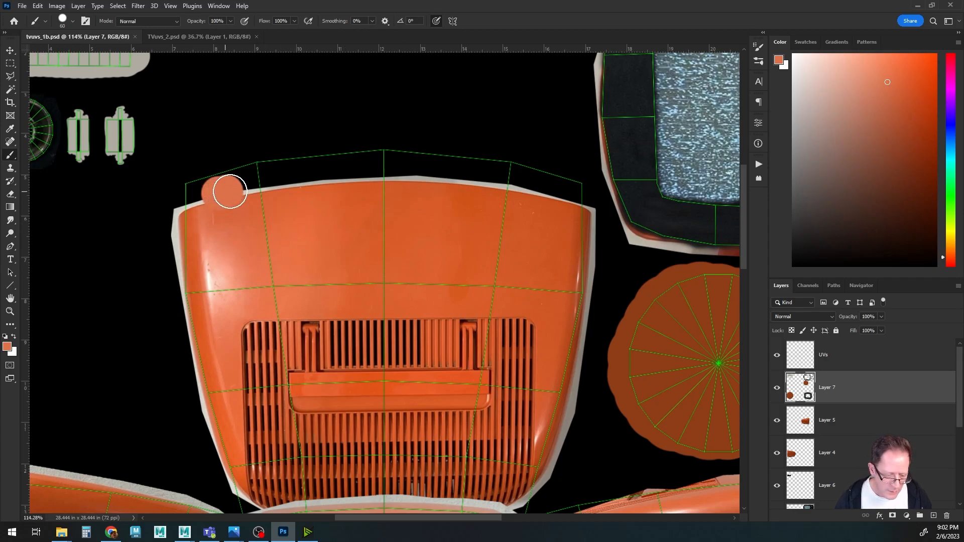
key("s")
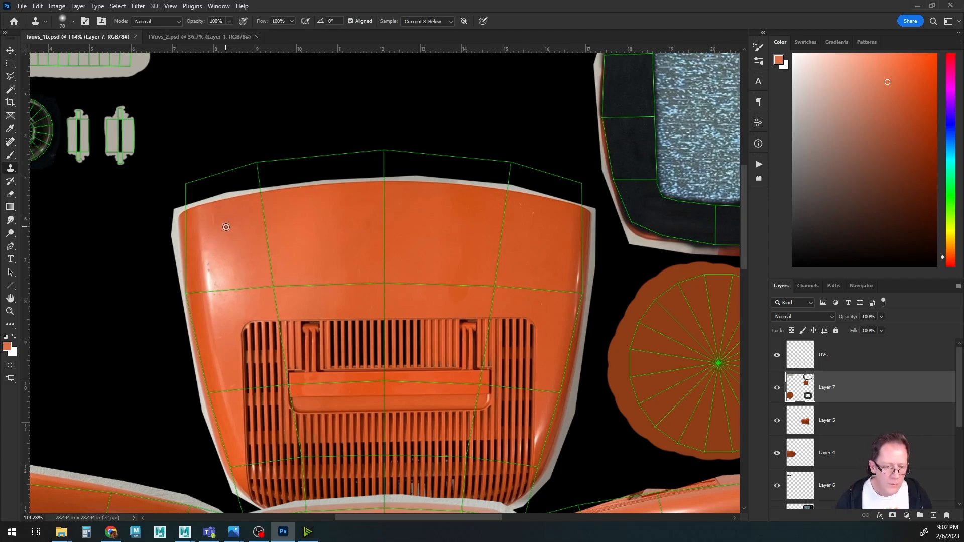
left_click(225, 227, "alt")
mouse_move(219, 197)
left_mouse_down()
mouse_move(370, 182)
mouse_move(569, 197)
mouse_move(389, 177)
mouse_move(286, 181)
mouse_move(176, 204)
mouse_move(199, 201)
left_mouse_up()
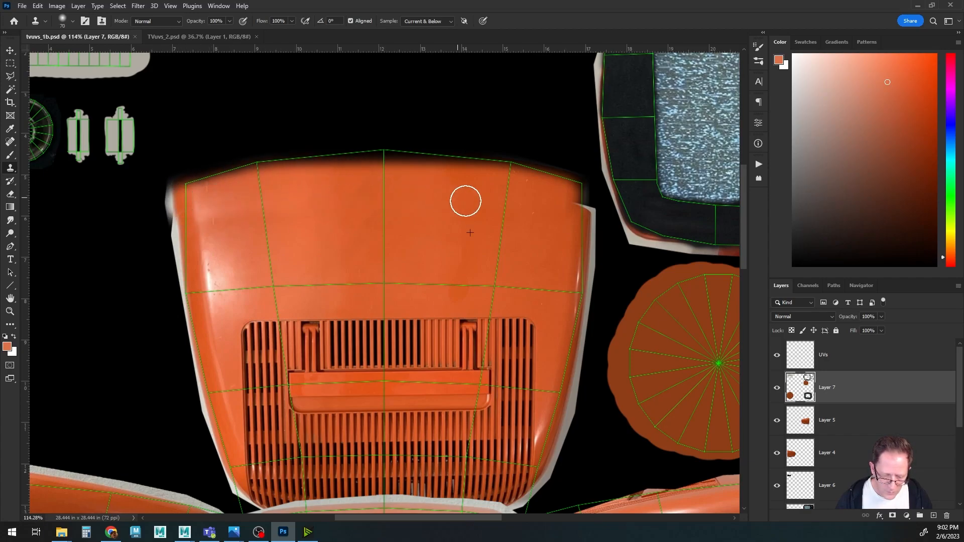
mouse_move(549, 196)
left_mouse_down()
mouse_move(585, 202)
mouse_move(536, 195)
left_mouse_up()
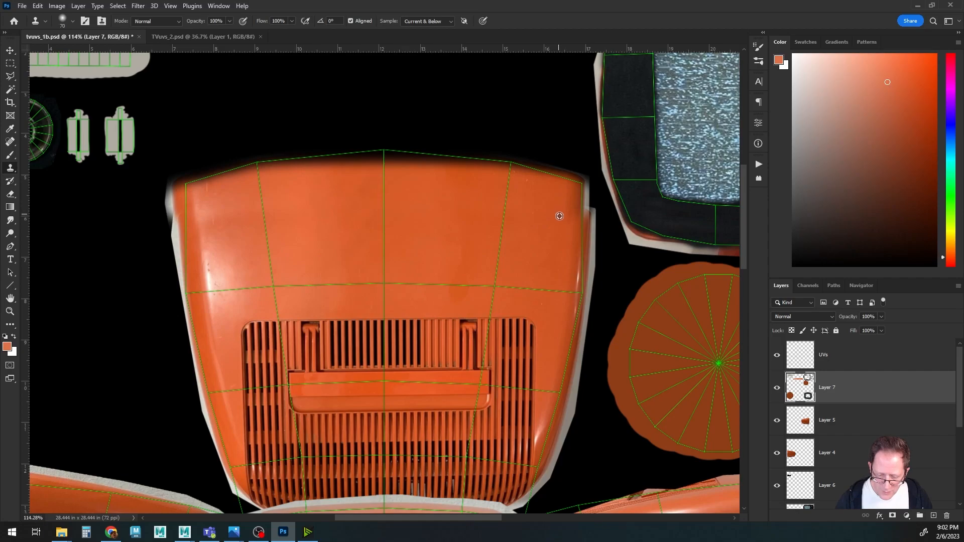
mouse_move(572, 182)
left_mouse_down()
mouse_move(402, 160)
mouse_move(493, 162)
mouse_move(340, 161)
mouse_move(189, 188)
mouse_move(233, 215)
mouse_move(198, 178)
mouse_move(191, 189)
left_mouse_up()
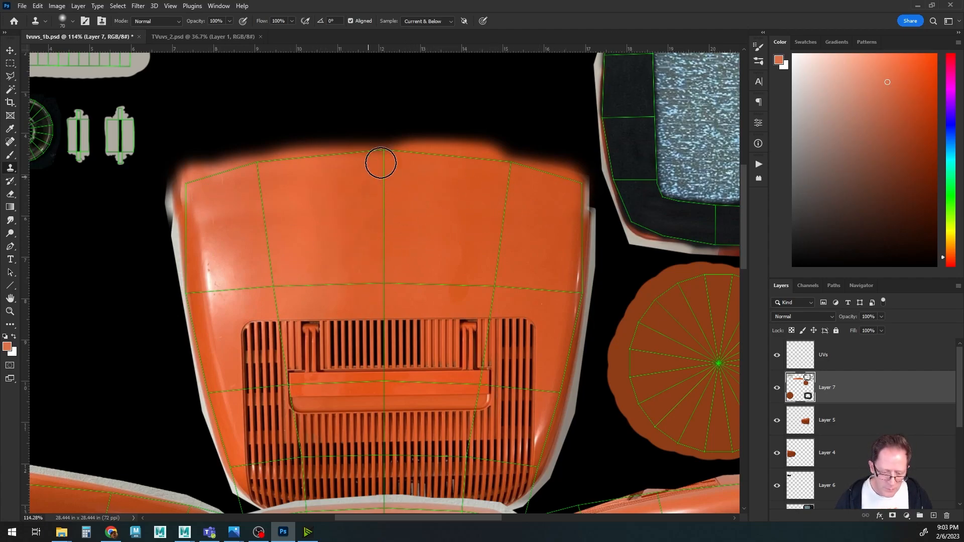
left_click_drag(441, 312, 437, 155)
mouse_move(445, 436)
left_mouse_down()
mouse_move(448, 301)
mouse_move(433, 146)
left_mouse_up()
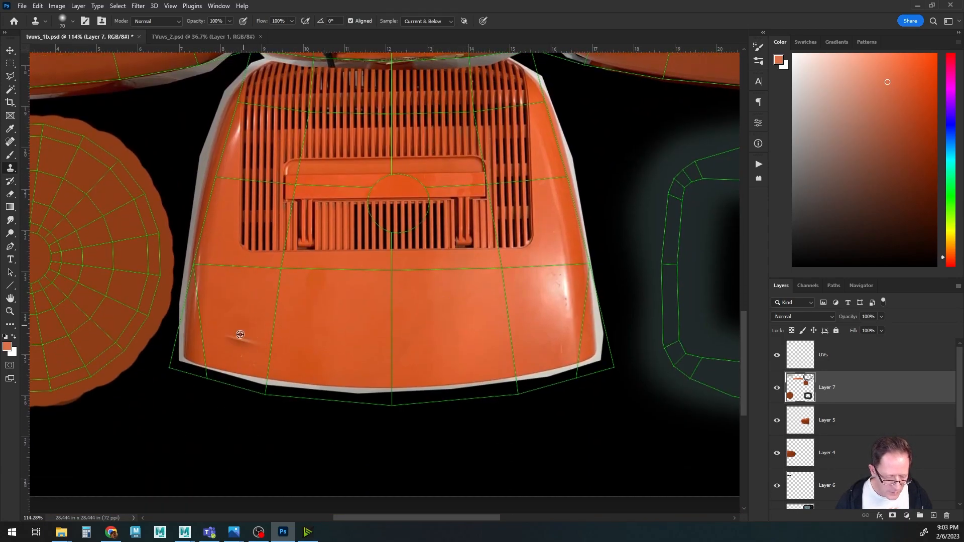
Clone orange plastic over the light border along the bottom edge of the back panel island.
left_click(214, 338, "alt")
mouse_move(202, 368)
left_mouse_down()
mouse_move(361, 396)
mouse_move(556, 376)
mouse_move(407, 393)
mouse_move(262, 380)
left_mouse_up()
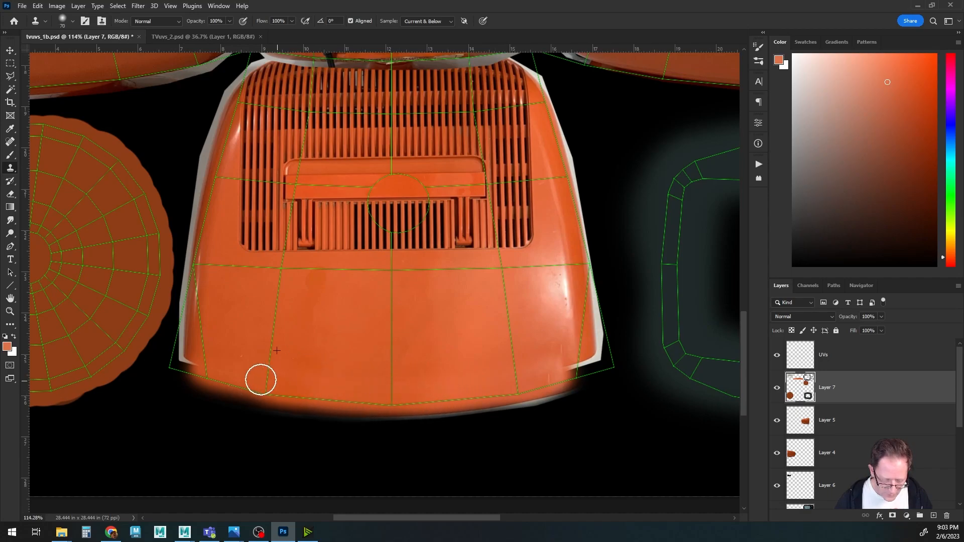
mouse_move(343, 388)
left_mouse_down()
mouse_move(516, 385)
mouse_move(566, 372)
left_mouse_up()
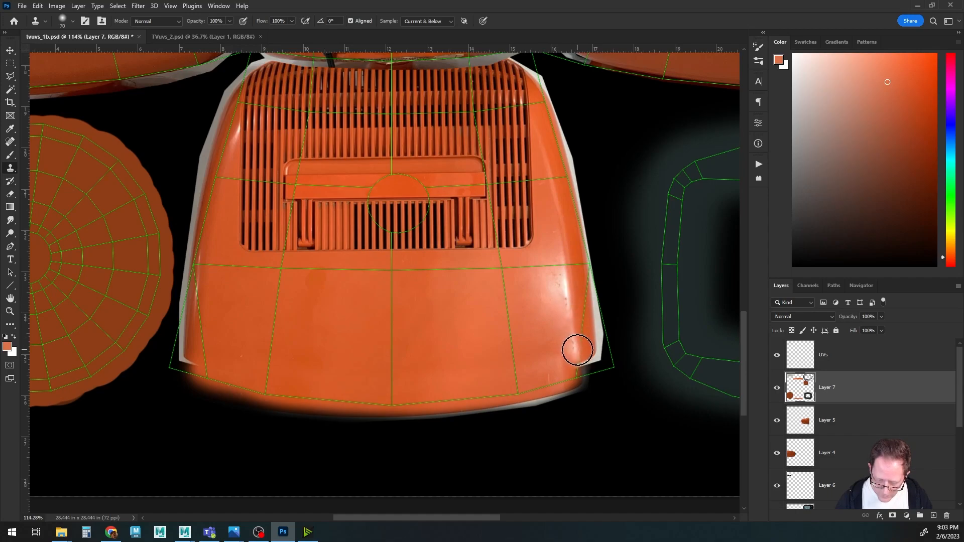
mouse_move(577, 348)
left_mouse_down()
mouse_move(577, 369)
mouse_move(566, 361)
mouse_move(552, 385)
left_mouse_up()
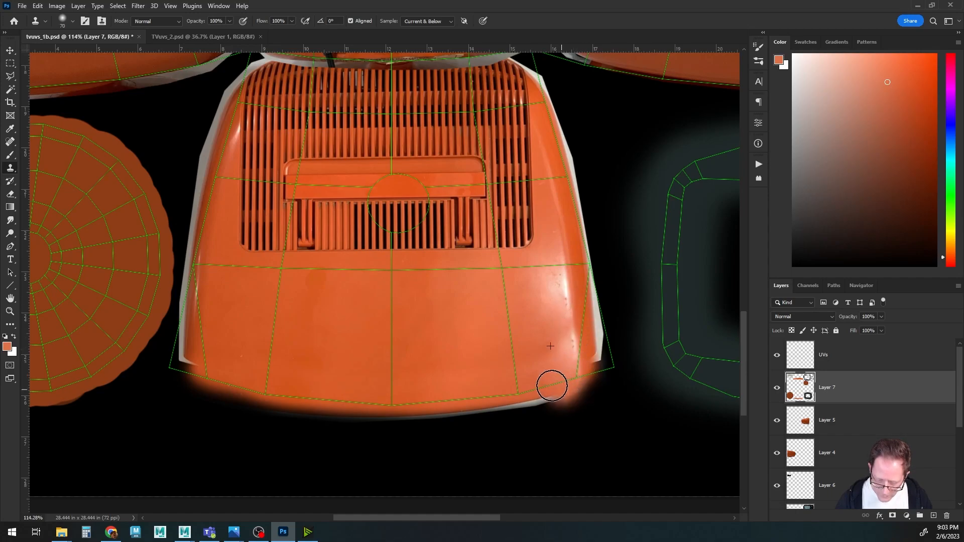
Clone orange plastic over the light borders along the left and right edges of the back panel island.
left_click(195, 311, "alt")
mouse_move(191, 338)
left_mouse_down()
mouse_move(185, 368)
mouse_move(187, 350)
left_mouse_up()
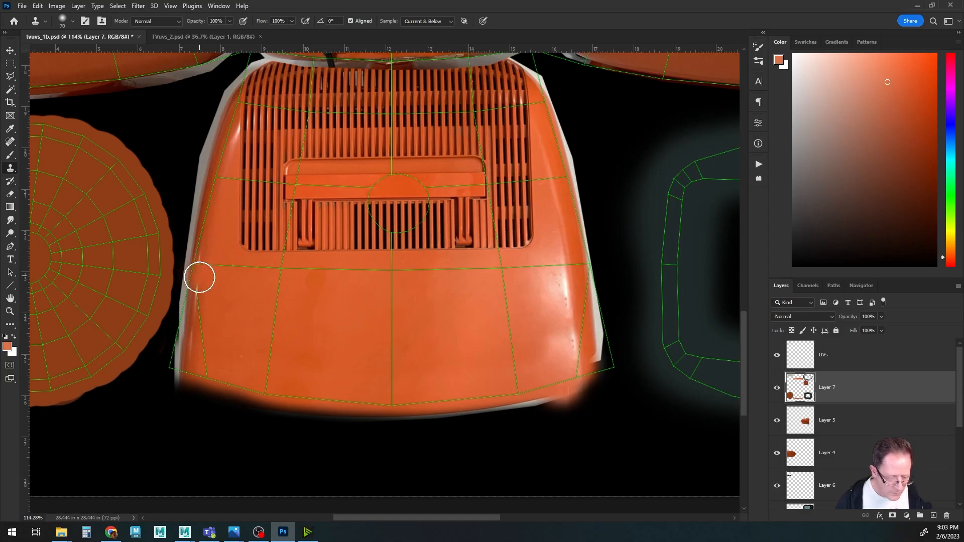
left_click_drag(196, 299, 182, 366)
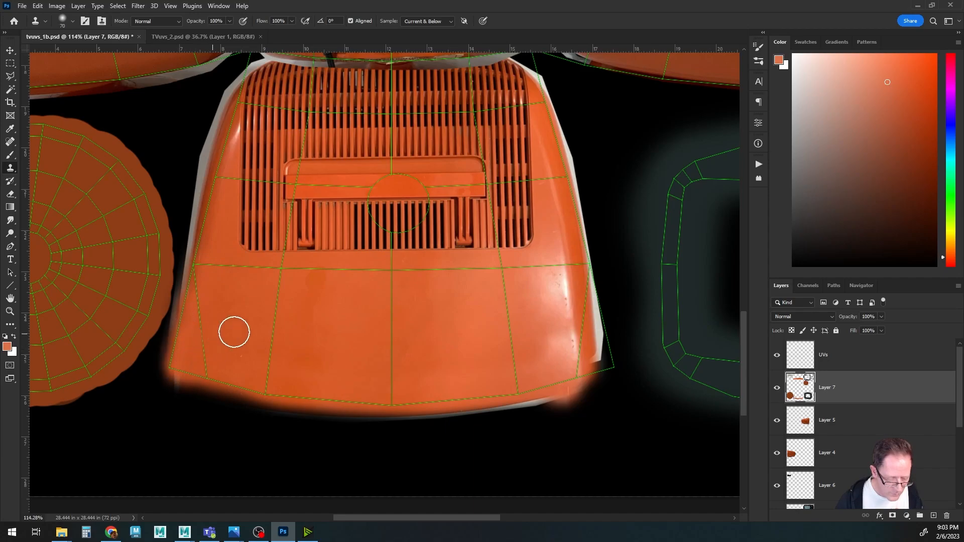
left_click(535, 291, "alt")
mouse_move(571, 283)
left_mouse_down()
mouse_move(582, 355)
mouse_move(590, 331)
mouse_move(585, 316)
mouse_move(580, 357)
left_mouse_up()
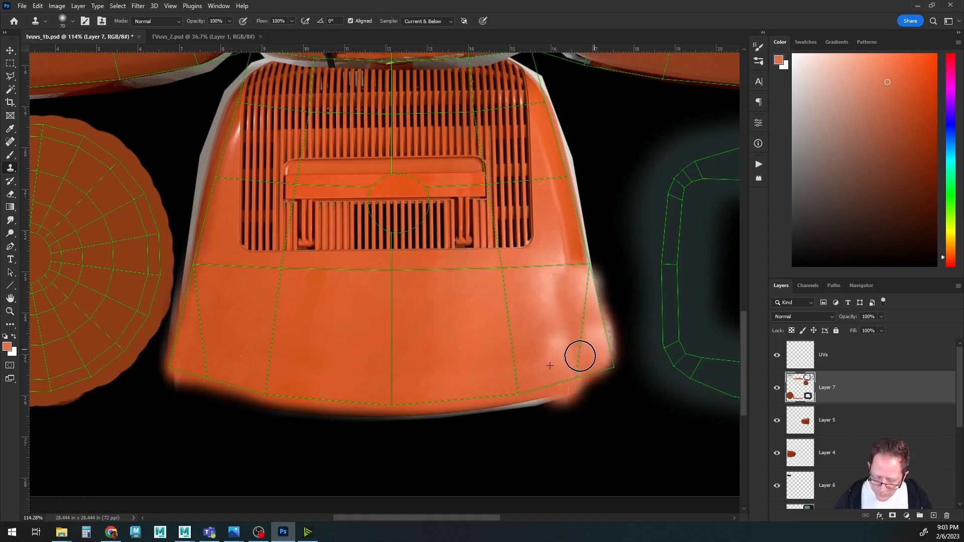
mouse_move(540, 301)
left_mouse_down()
mouse_move(551, 297)
mouse_move(553, 357)
left_mouse_up()
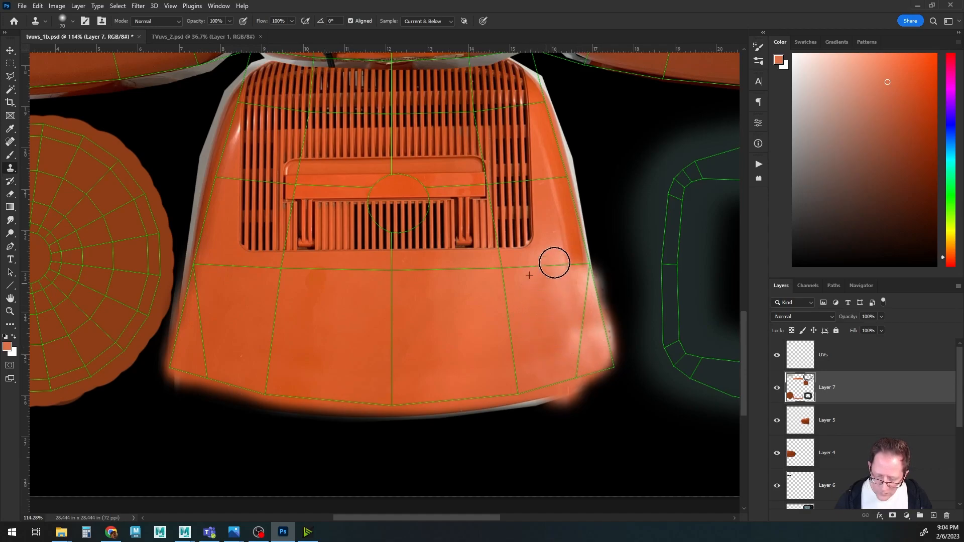
mouse_move(436, 302)
left_mouse_down()
mouse_move(451, 337)
mouse_move(444, 300)
left_mouse_up()
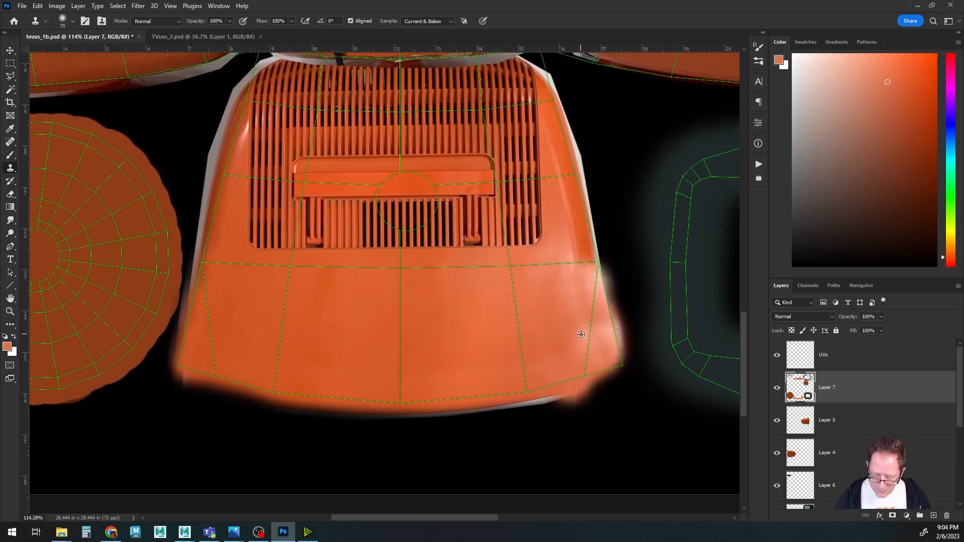
Hide the UVs layer and save the texture file.
scroll(526, 377, "down", 2, "alt")
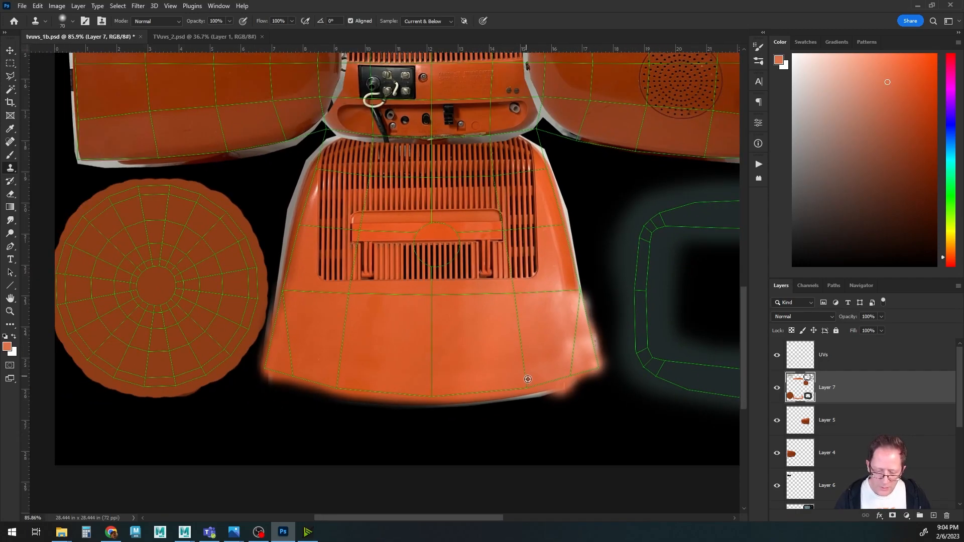
left_click(777, 356)
key("ctrl+s")
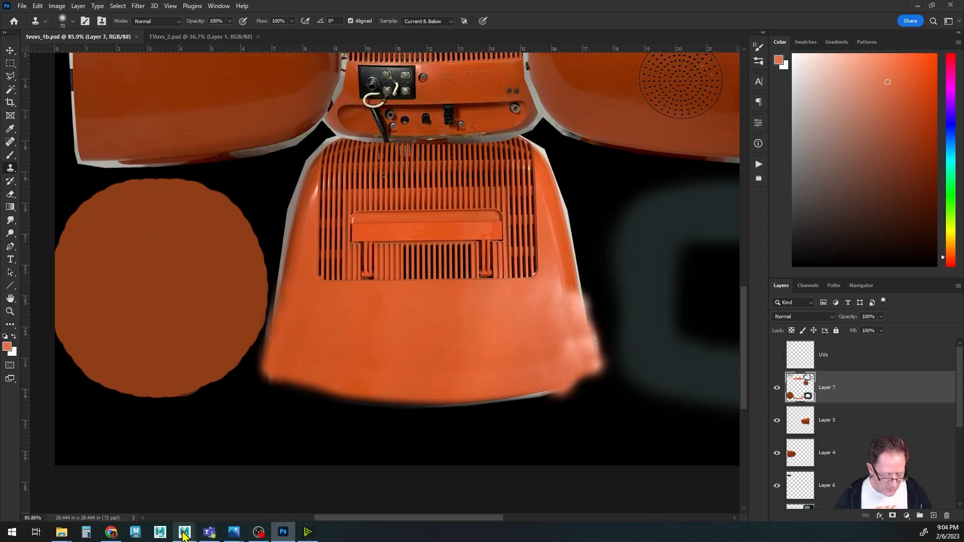
Switch to Maya and orbit around the TV's back to inspect the updated rear panel texture.
mouse_move(184, 531)
left_click(253, 485)
left_click_drag(456, 348, 421, 286, "alt")
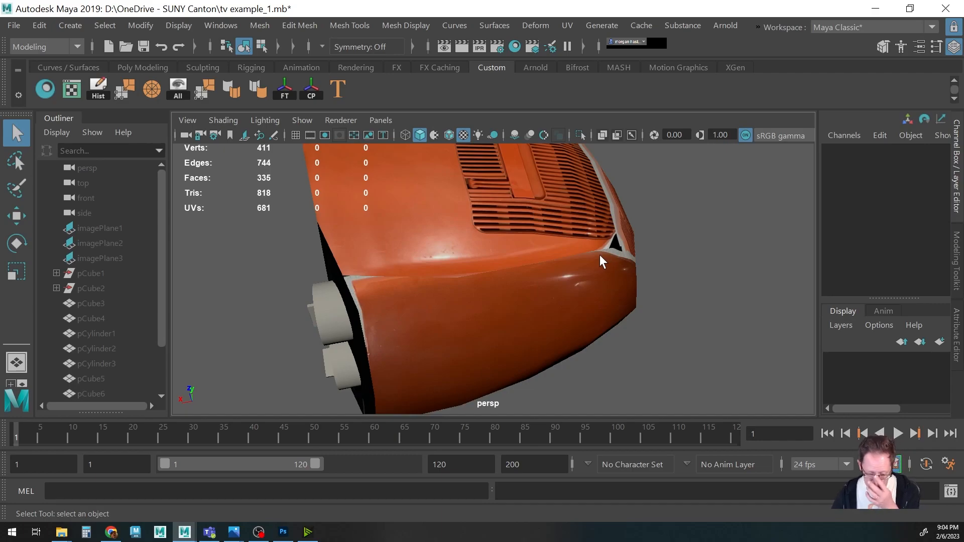
left_click_drag(554, 269, 477, 266, "alt")
left_click_drag(546, 262, 587, 311, "alt")
left_click(283, 532)
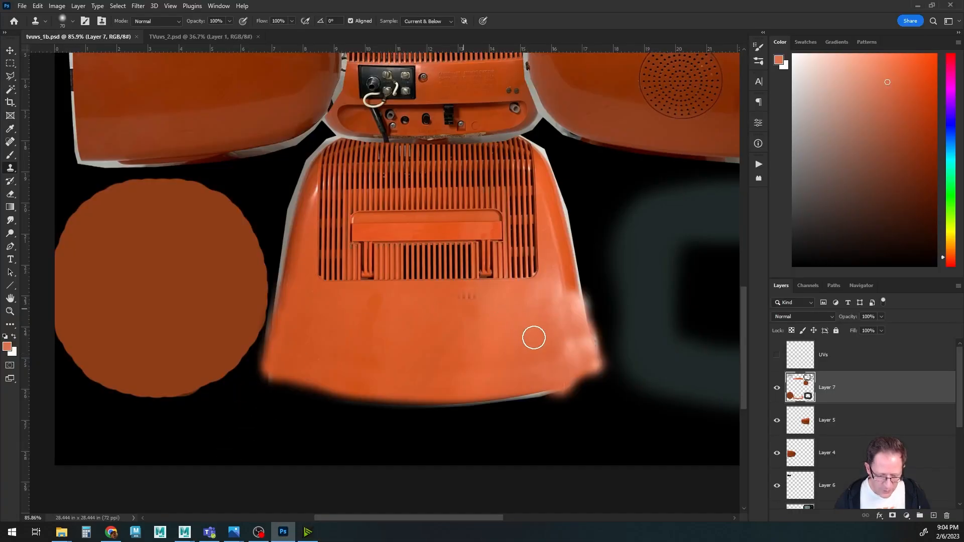
scroll(458, 301, "up", 5)
right_click_drag(383, 381, 457, 386, "alt")
key("b")
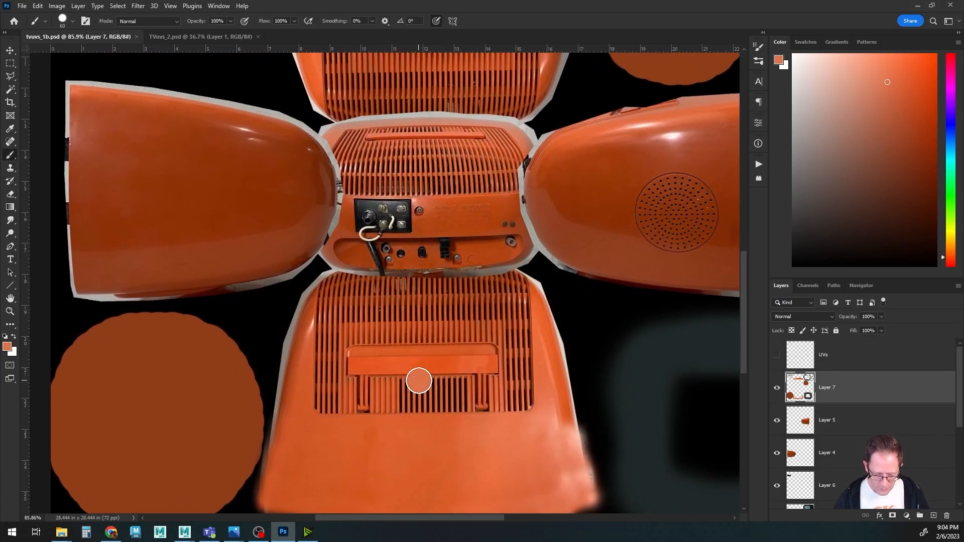
key("ctrl+z")
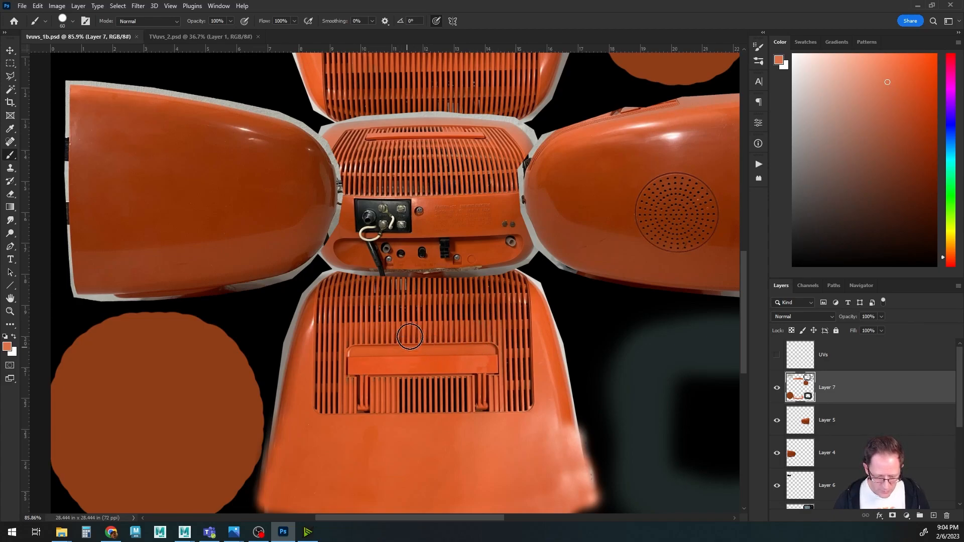
Clone orange plastic over the handle and lower vent grille of the bottom back panel island.
key("s")
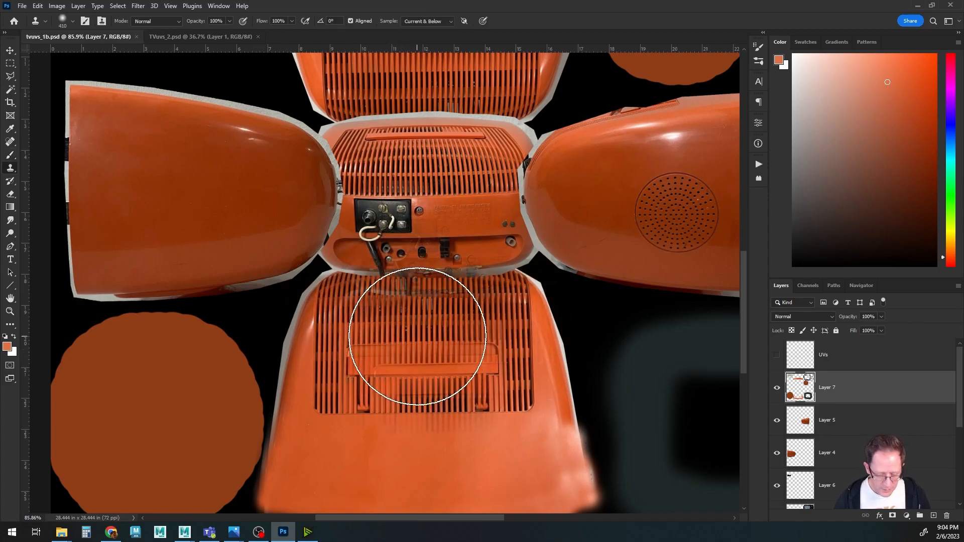
key("bracketleft")
key("bracketleft")
key("bracketleft")
key("bracketleft")
key("bracketleft")
key("bracketleft")
key("bracketleft")
key("bracketleft")
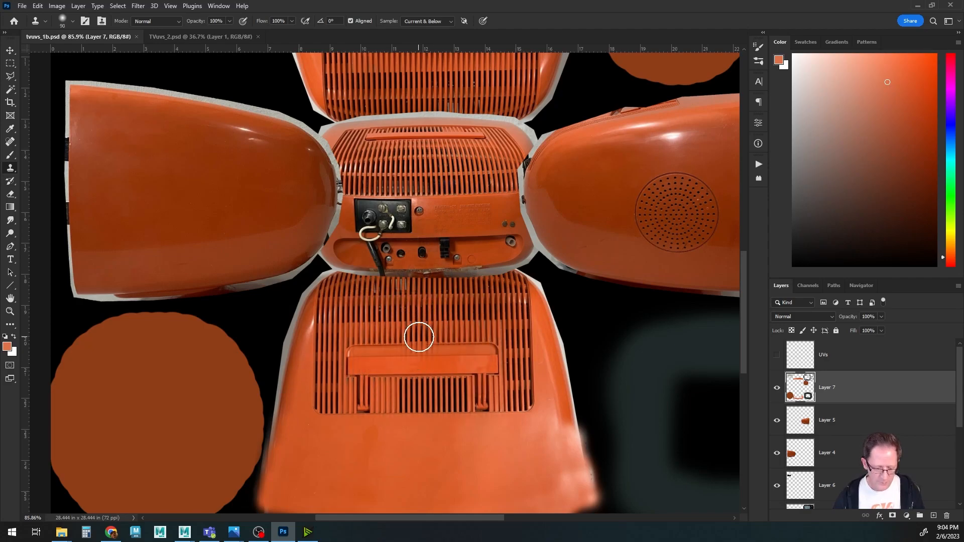
key("bracketright")
key("bracketright")
key("bracketright")
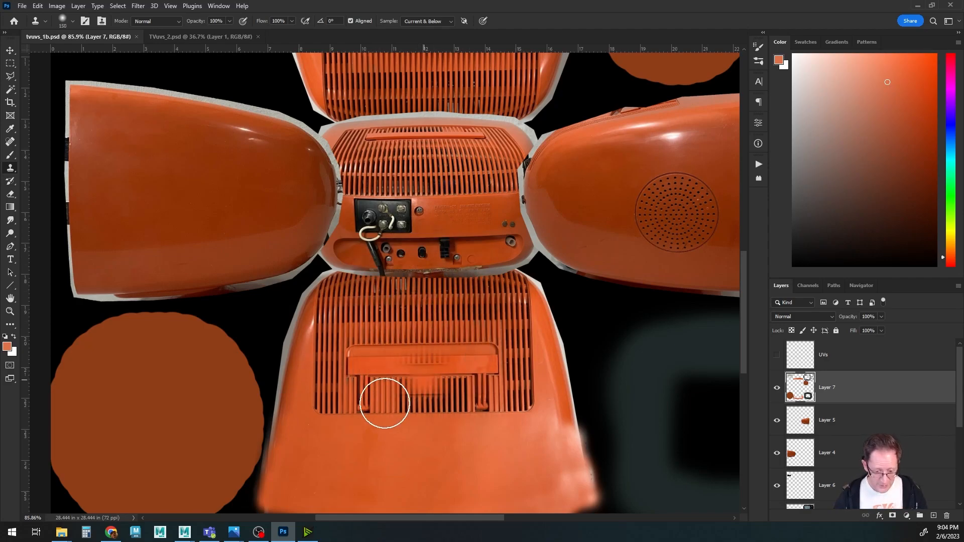
mouse_move(386, 403)
left_mouse_down()
mouse_move(351, 308)
mouse_move(295, 312)
mouse_move(450, 307)
mouse_move(485, 293)
mouse_move(288, 304)
mouse_move(295, 286)
mouse_move(473, 293)
mouse_move(490, 286)
mouse_move(487, 269)
mouse_move(314, 273)
mouse_move(288, 264)
mouse_move(292, 275)
mouse_move(364, 282)
mouse_move(297, 254)
mouse_move(456, 256)
mouse_move(482, 246)
mouse_move(467, 267)
left_mouse_up()
scroll(426, 302, "up", 3, "alt")
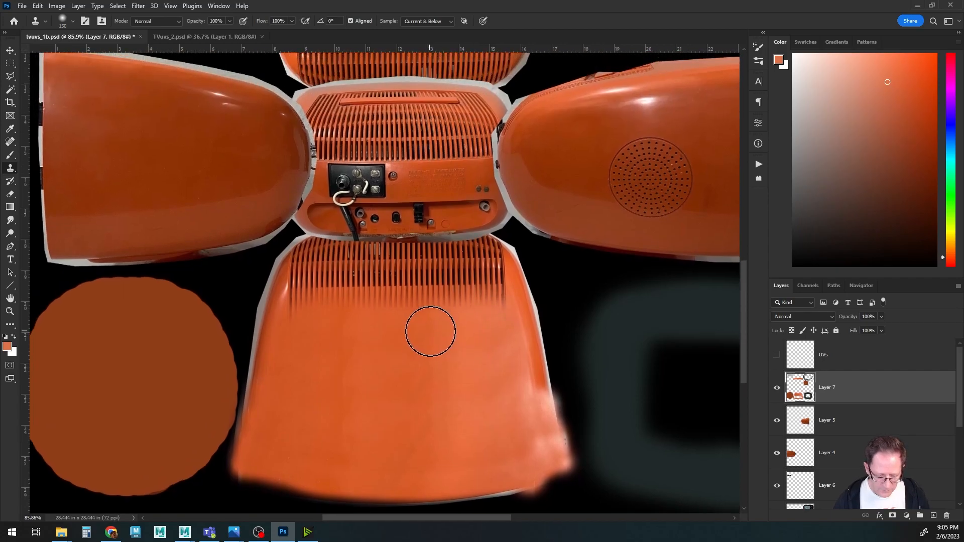
Undo the last clone stroke and clone plastic over the remaining vent rows with a smaller brush.
key("ctrl+z")
key("bracketleft")
key("bracketleft")
key("bracketleft")
key("bracketleft")
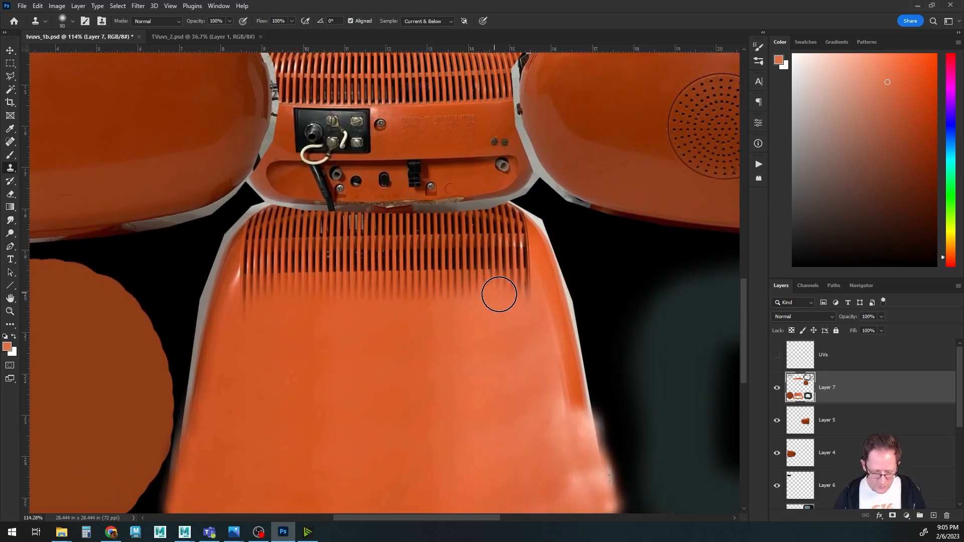
mouse_move(524, 295)
left_mouse_down()
mouse_move(250, 301)
mouse_move(248, 290)
left_mouse_up()
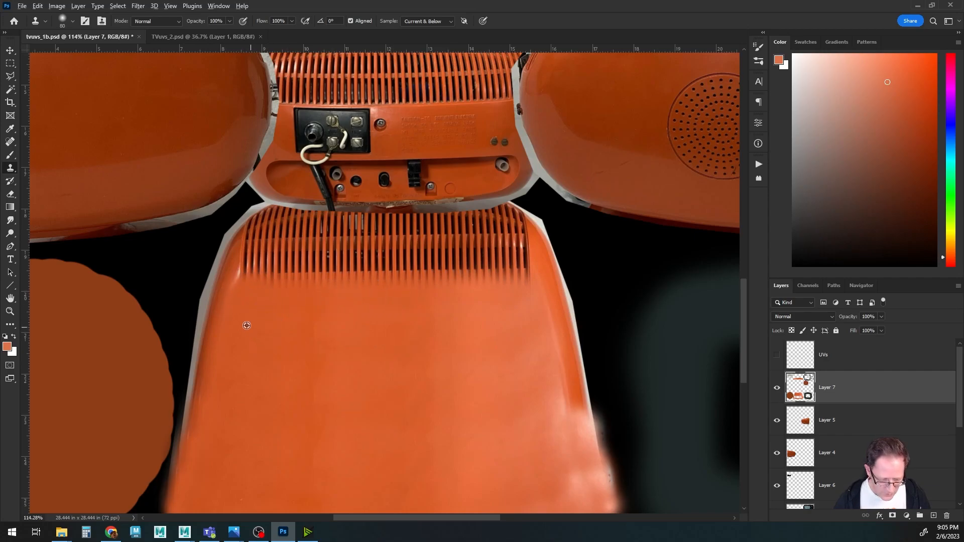
mouse_move(264, 268)
left_mouse_down()
mouse_move(522, 275)
mouse_move(504, 282)
mouse_move(517, 256)
mouse_move(439, 267)
mouse_move(255, 264)
mouse_move(267, 256)
mouse_move(260, 250)
mouse_move(519, 249)
mouse_move(521, 236)
mouse_move(250, 239)
mouse_move(251, 256)
mouse_move(254, 228)
mouse_move(465, 231)
mouse_move(511, 220)
mouse_move(269, 219)
mouse_move(312, 243)
mouse_move(286, 215)
mouse_move(437, 221)
mouse_move(510, 213)
mouse_move(521, 248)
left_mouse_up()
Show the UVs layer and clone plastic over the light border at the panel's upper right corner.
left_click(777, 355)
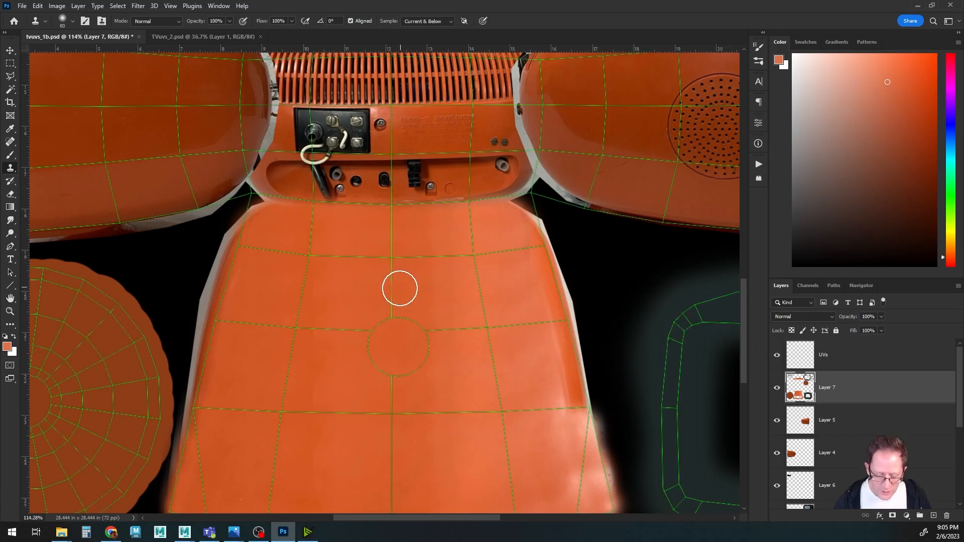
scroll(397, 283, "up", 3, "alt")
left_click_drag(371, 232, 375, 327)
scroll(376, 327, "up", 2, "alt")
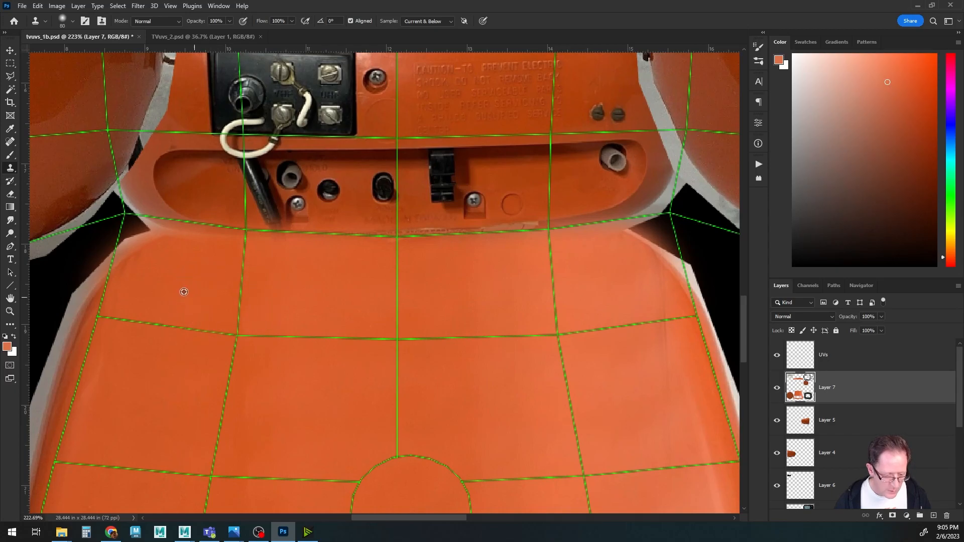
key("bracketleft")
key("bracketleft")
key("bracketleft")
key("bracketleft")
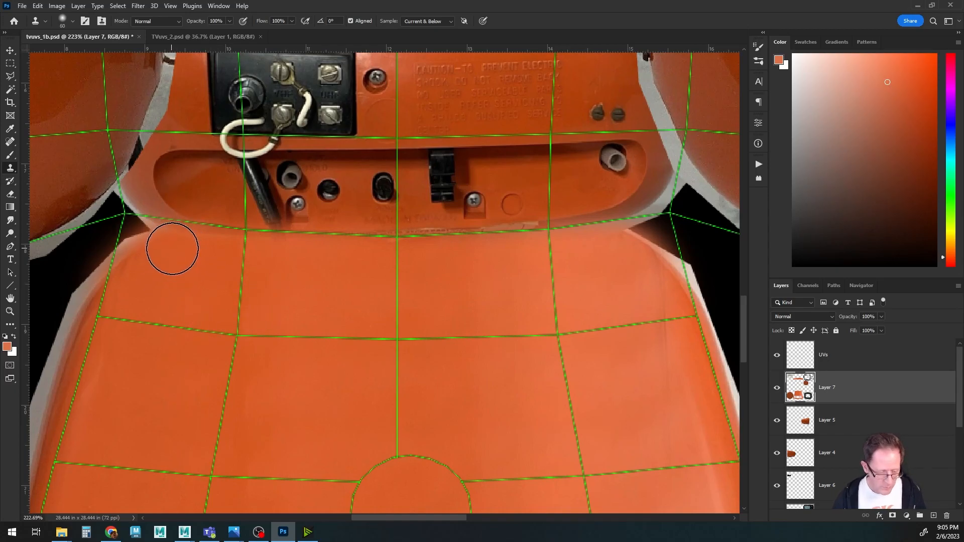
key("bracketleft")
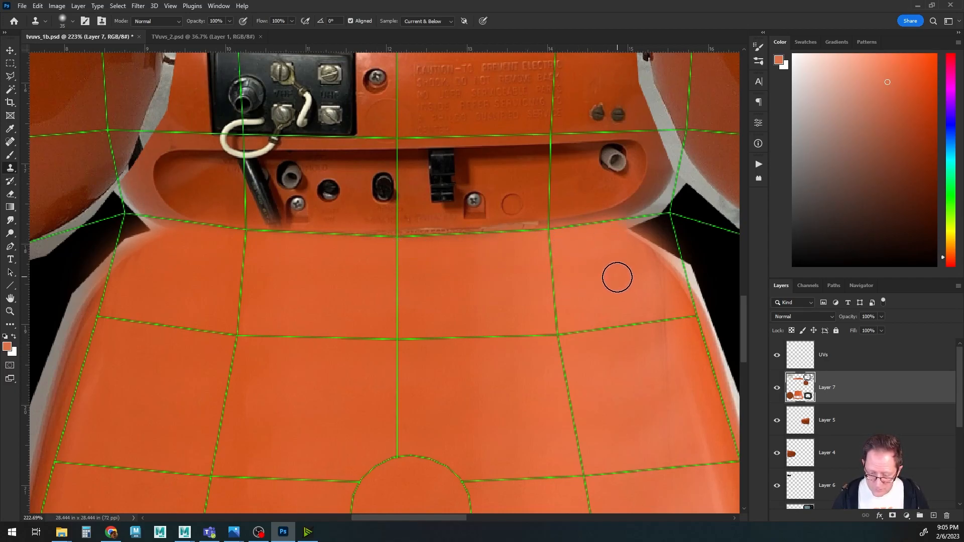
left_click(630, 264, "alt")
mouse_move(633, 256)
left_mouse_down()
mouse_move(647, 226)
mouse_move(637, 268)
left_mouse_up()
left_click(643, 251, "alt")
mouse_move(675, 217)
left_mouse_down()
mouse_move(661, 217)
mouse_move(675, 271)
left_mouse_up()
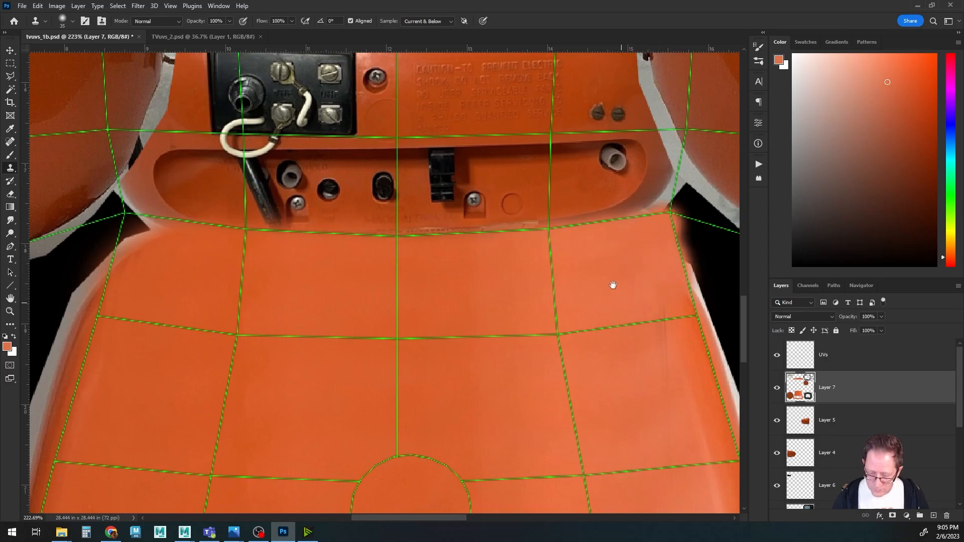
Clone over the remaining light edge along the panel's upper right side and hide the UVs layer.
scroll(616, 291, "down", 2, "alt")
scroll(580, 270, "down", 1, "alt")
left_click_drag(556, 295, 508, 259)
left_click_drag(553, 191, 546, 175)
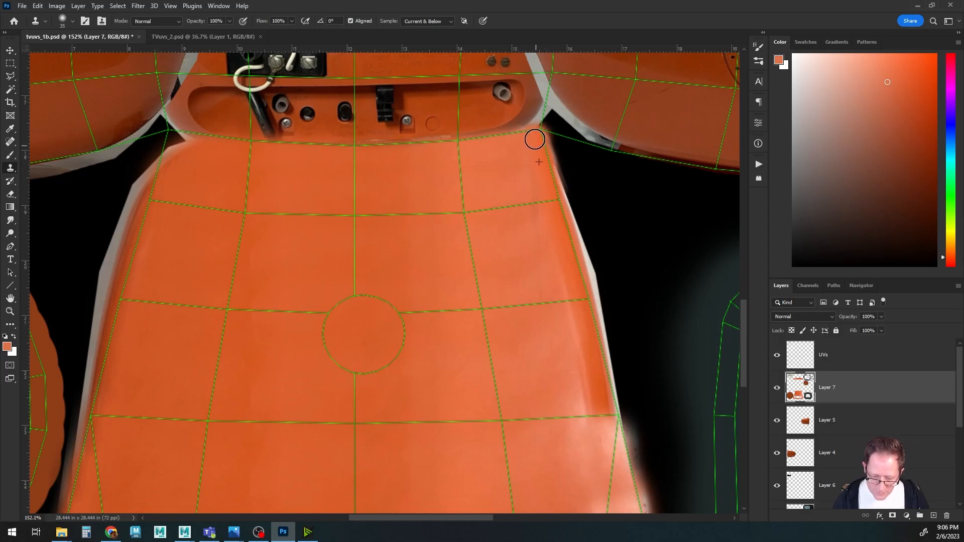
scroll(543, 252, "down", 6, "alt")
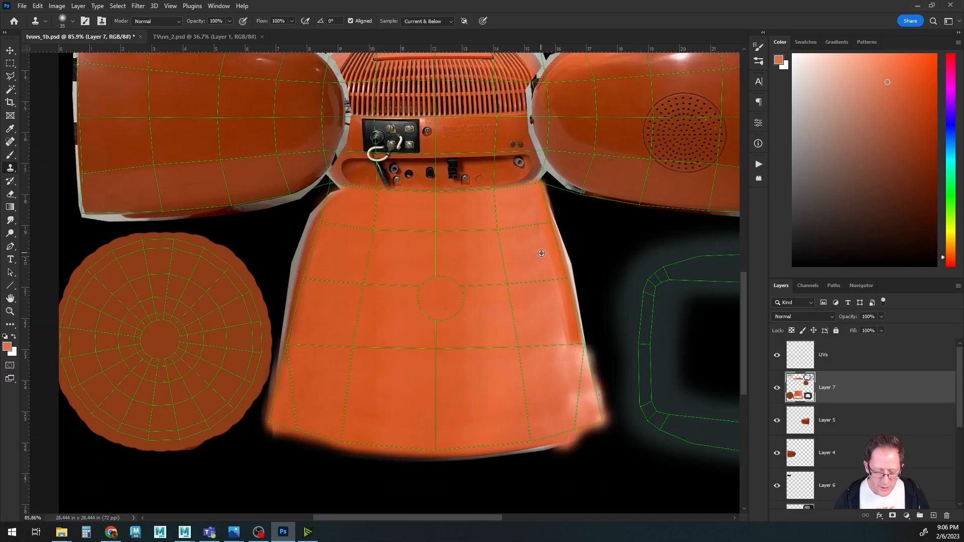
mouse_move(597, 251)
left_mouse_down()
mouse_move(448, 258)
mouse_move(429, 274)
left_mouse_up()
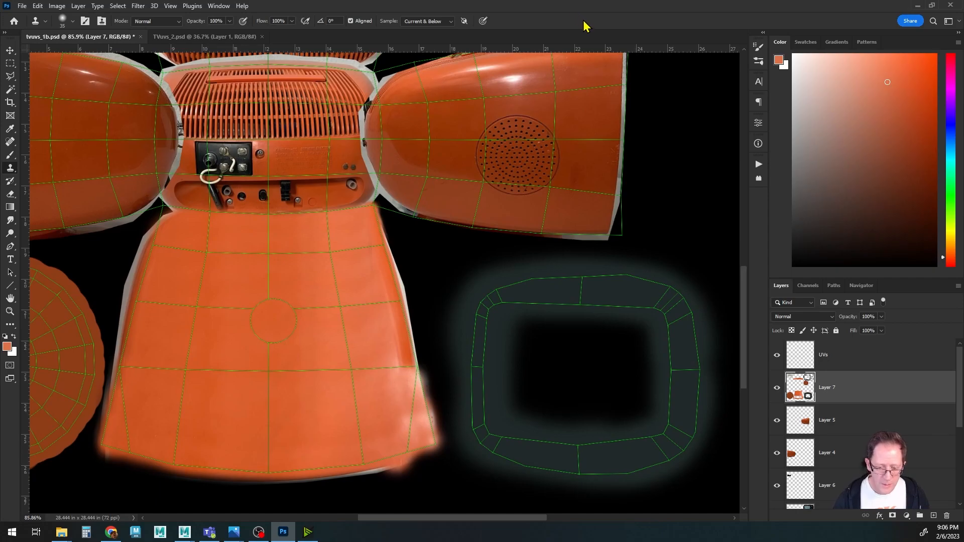
left_click(777, 355)
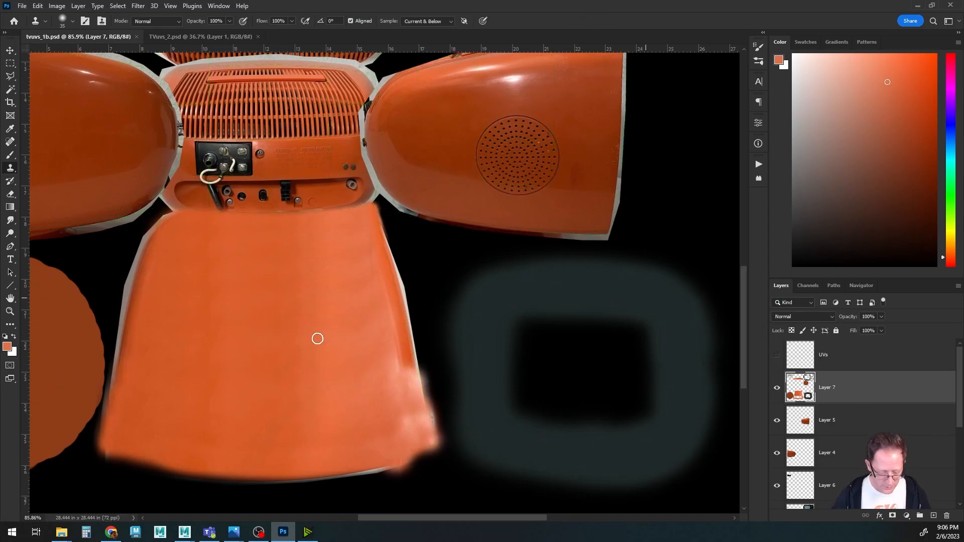
Switch to Maya, orbit around the TV to inspect the rear panel texture, and return to Photoshop.
mouse_move(184, 535)
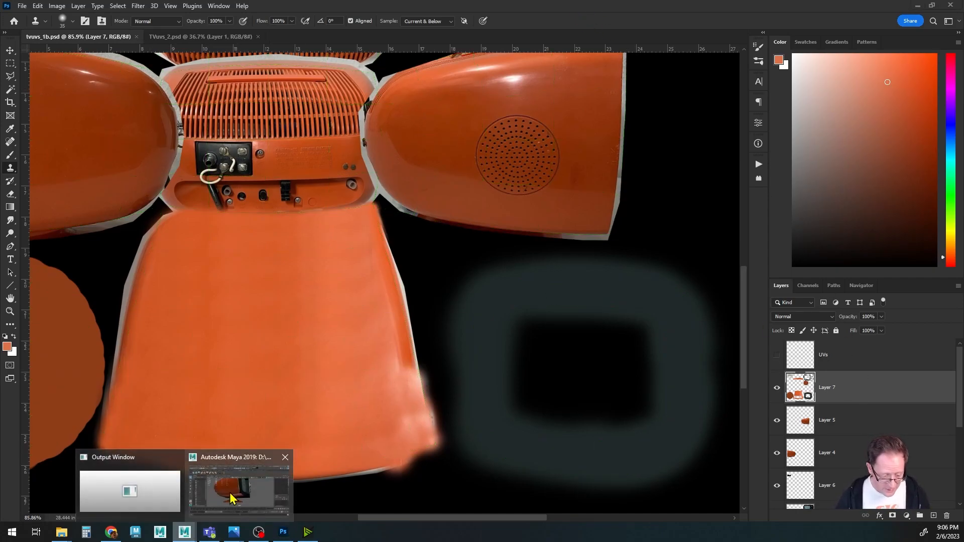
left_click(238, 482)
left_click_drag(352, 362, 452, 321, "alt")
left_click(188, 531)
left_click(238, 492)
left_click_drag(478, 337, 477, 342, "alt")
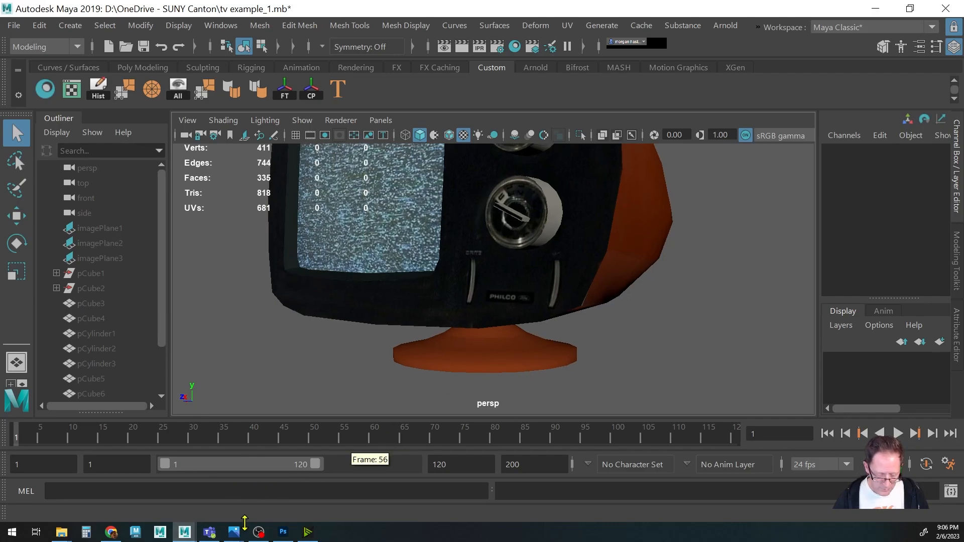
left_click(283, 532)
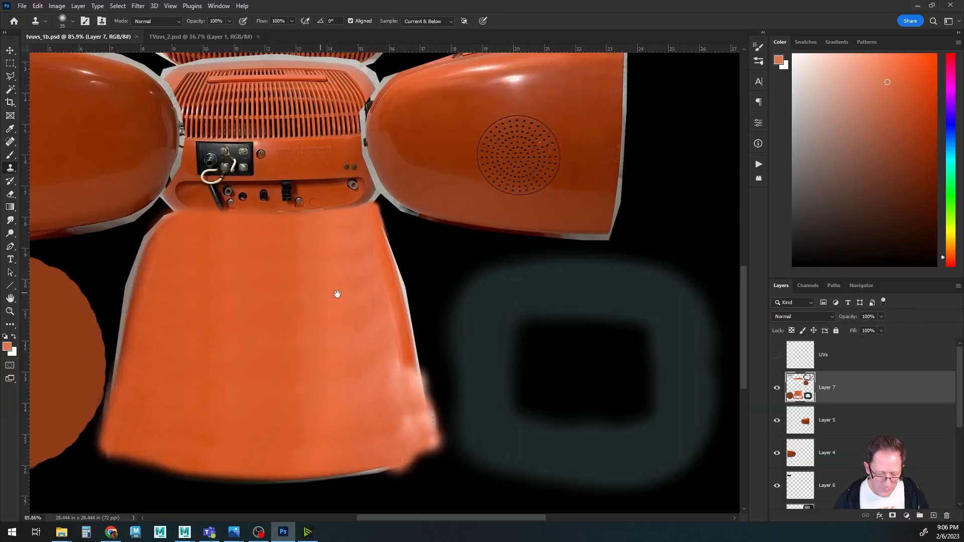
Show the UVs layer, pick Layer 1 from the canvas, and move it above Layer 2 in the layer stack.
left_click_drag(340, 298, 455, 298)
left_click(775, 356)
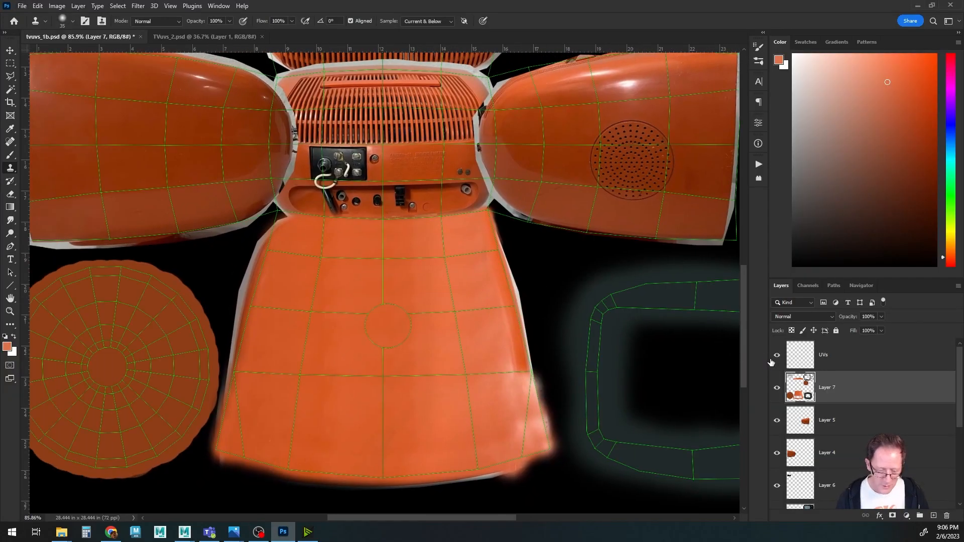
left_click_drag(480, 219, 366, 300)
left_click_drag(240, 242, 339, 366)
left_click_drag(362, 239, 368, 280)
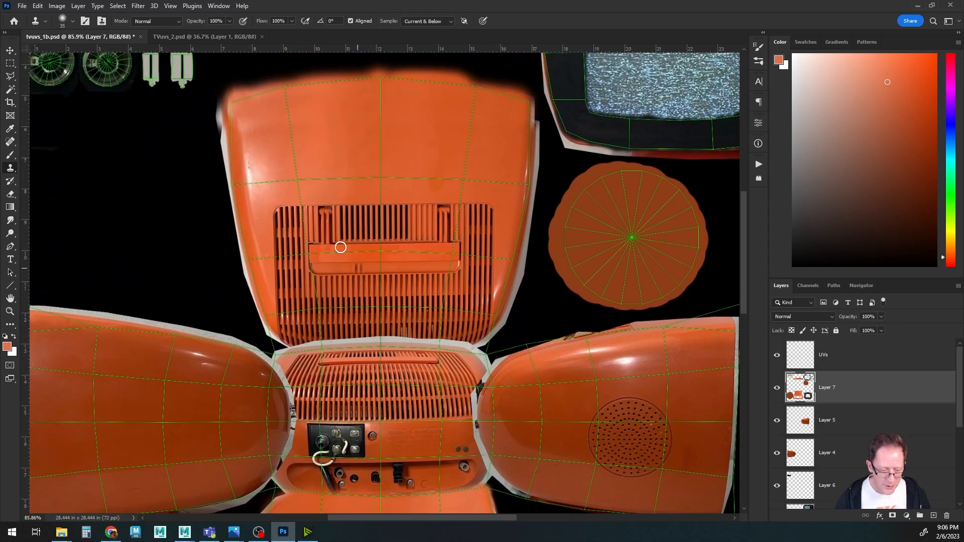
right_click(341, 195, "ctrl")
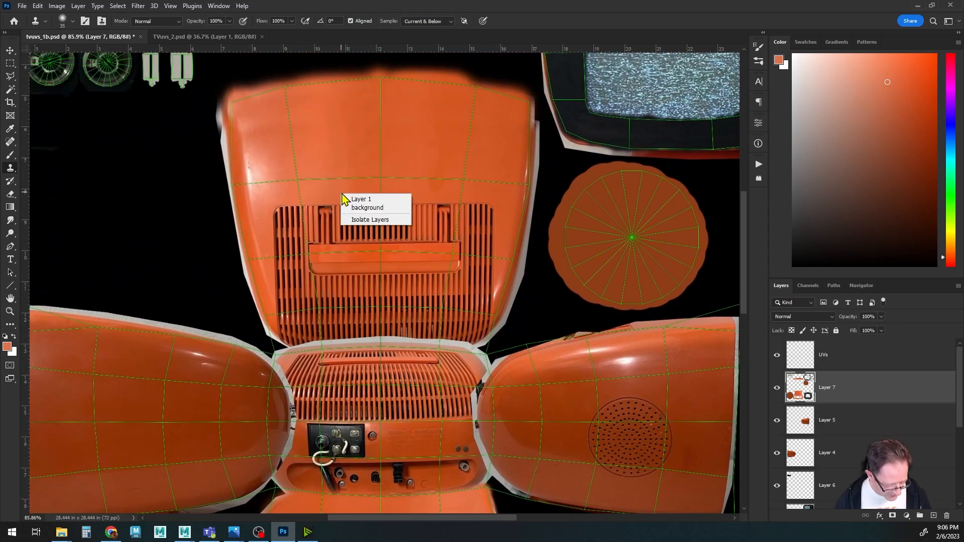
left_click(354, 199)
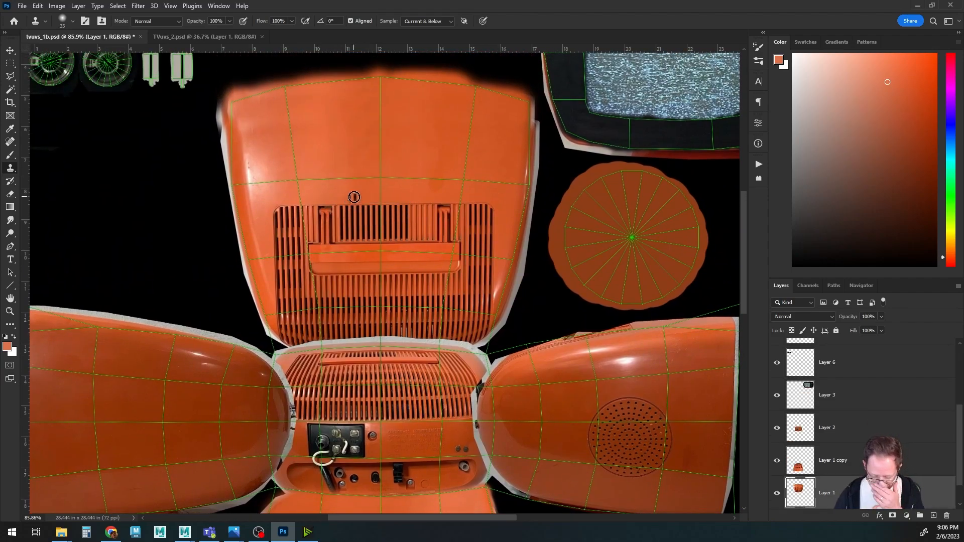
left_click(776, 494)
left_click(778, 495)
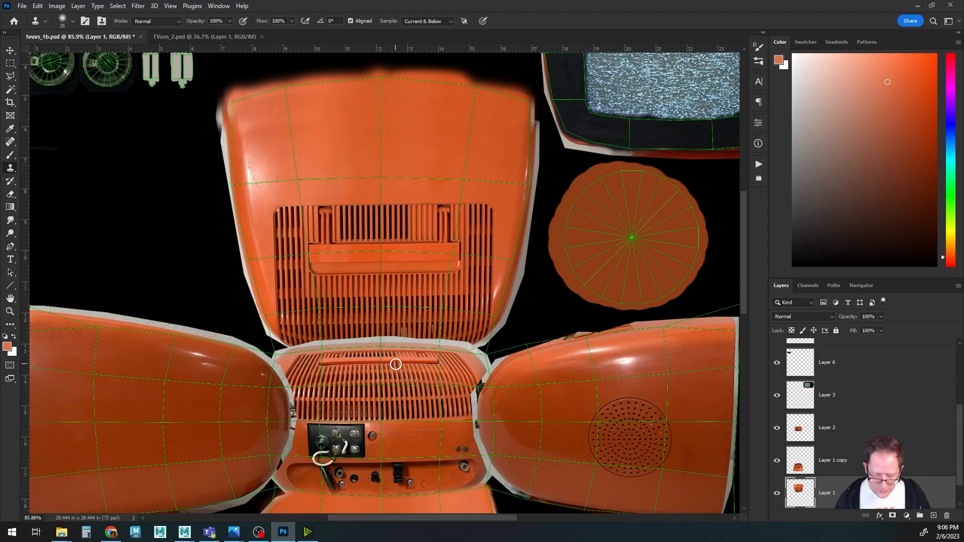
left_click_drag(802, 499, 794, 419)
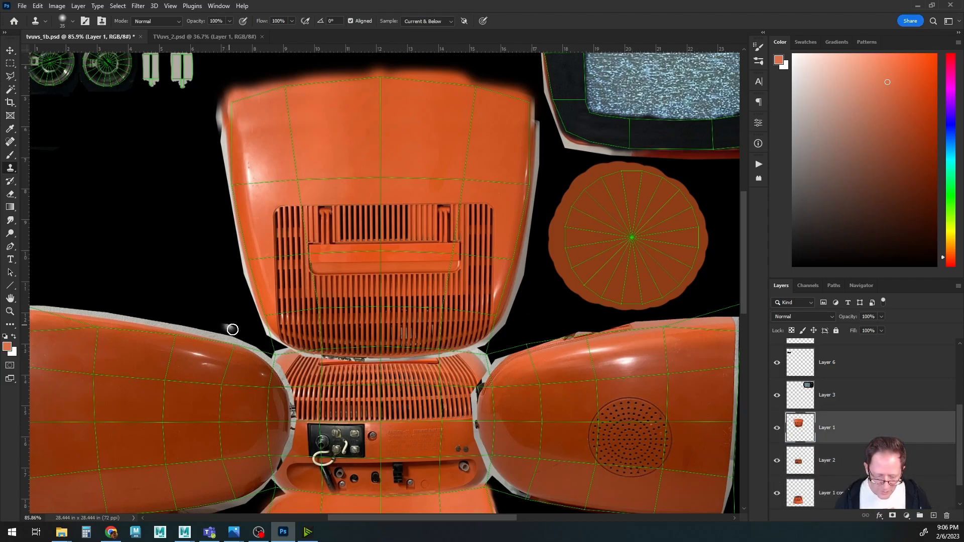
Switch to a soft round eraser and erase the overlap where the upper back panel meets the middle panel.
left_click_drag(370, 355, 366, 307)
key("e")
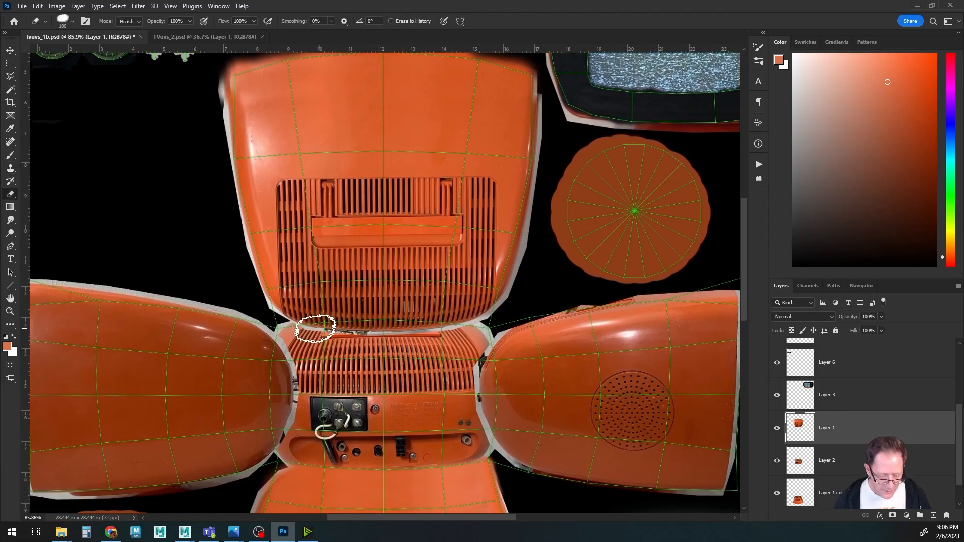
key("bracketleft")
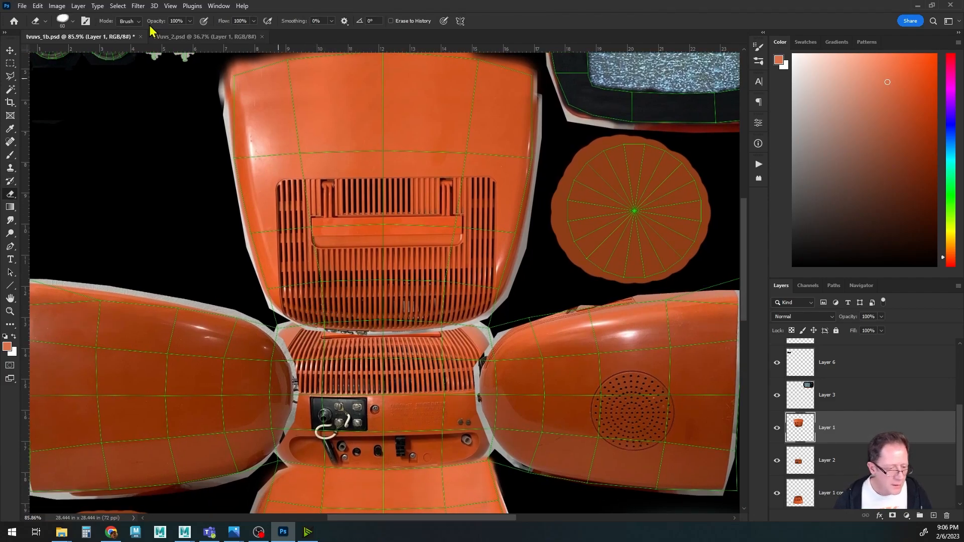
left_click(73, 22)
scroll(83, 159, "up", 5)
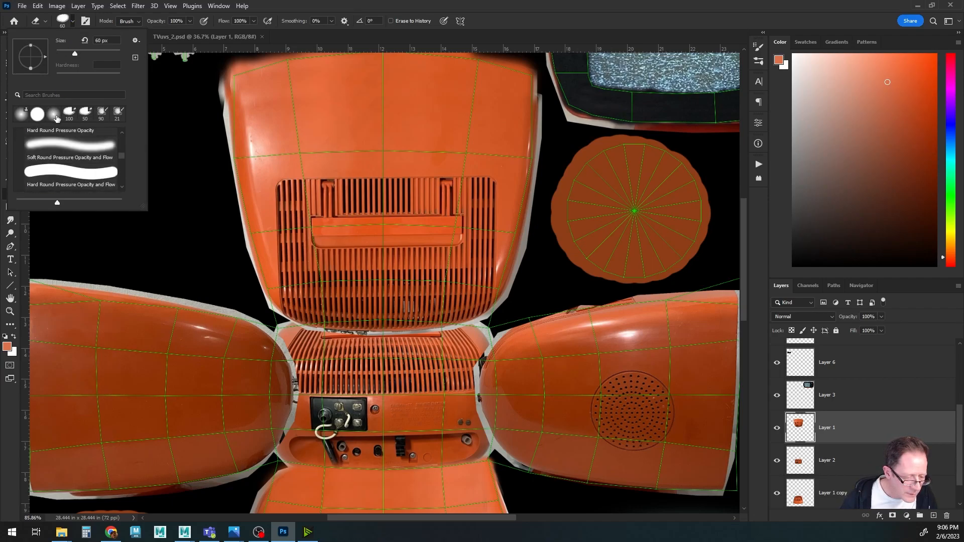
left_click(54, 114)
left_click(375, 11)
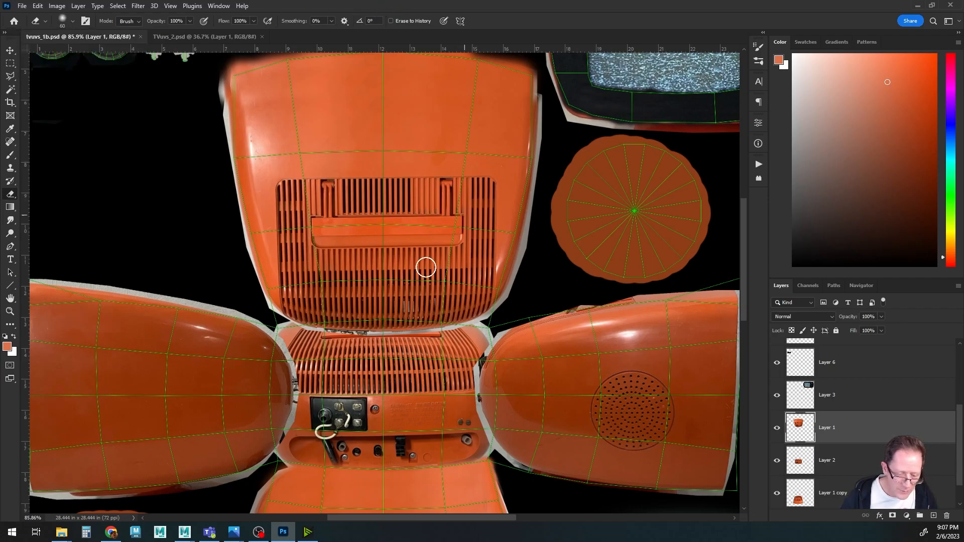
mouse_move(294, 324)
left_mouse_down()
mouse_move(387, 339)
mouse_move(471, 322)
mouse_move(294, 317)
left_mouse_up()
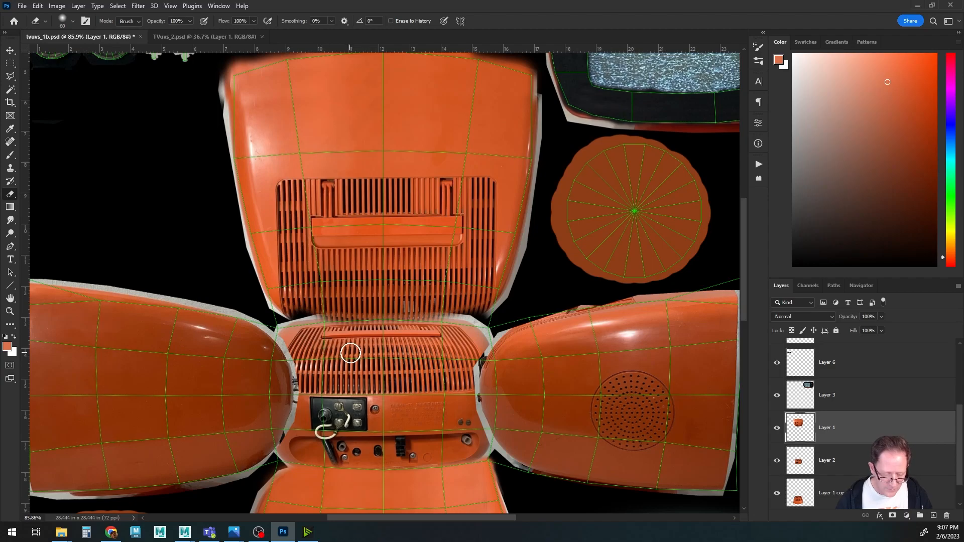
Select Layer 4 from the canvas and erase its overlap along the middle panel's left edge.
scroll(350, 353, "up", 2, "alt")
left_click_drag(349, 355, 371, 307)
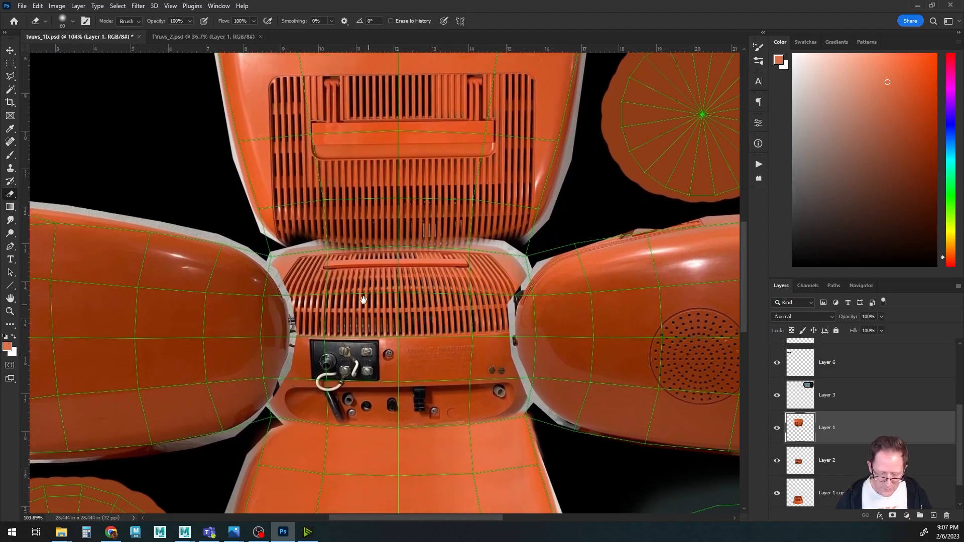
right_click(171, 313, "ctrl")
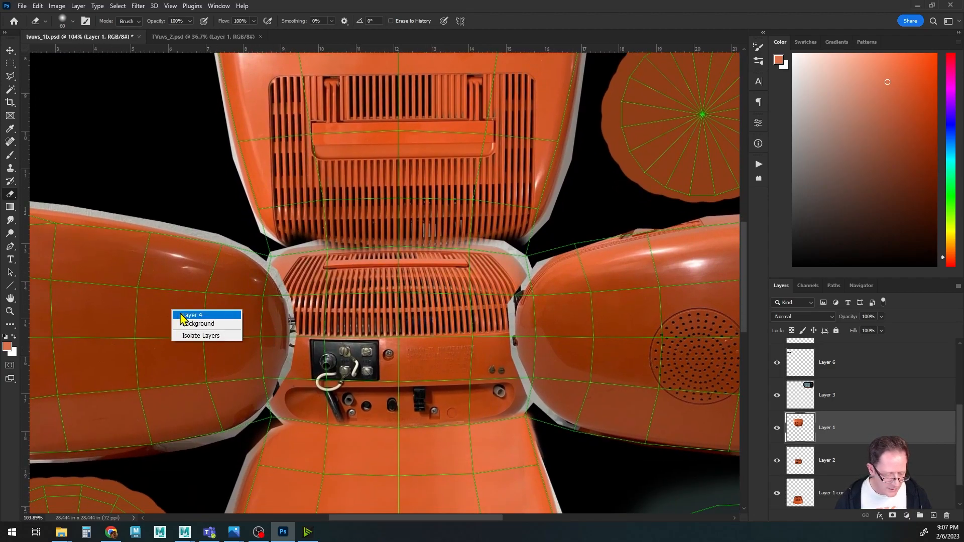
left_click(185, 317)
left_click_drag(287, 289, 285, 387)
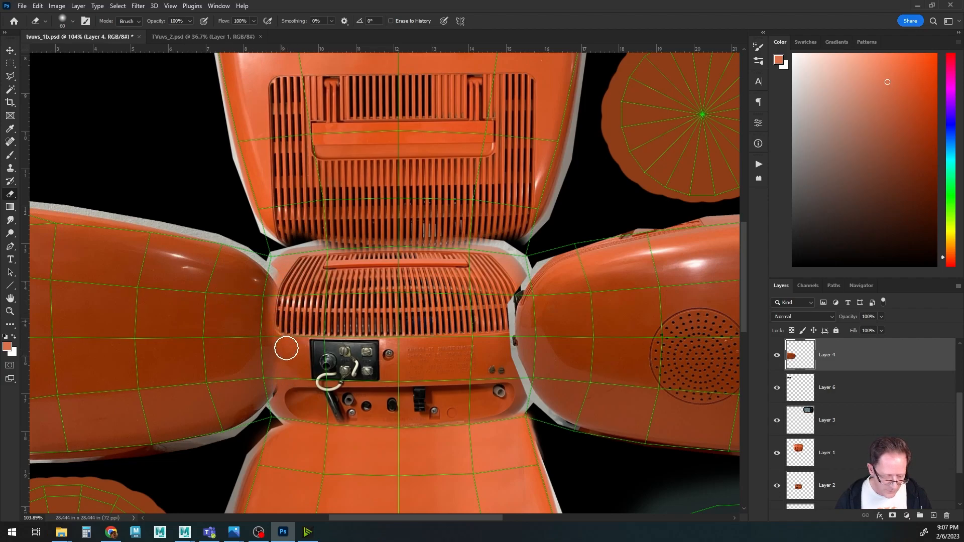
Select Layer 5 from the canvas and erase its overlap along the middle panel's right edge.
right_click(626, 311, "ctrl")
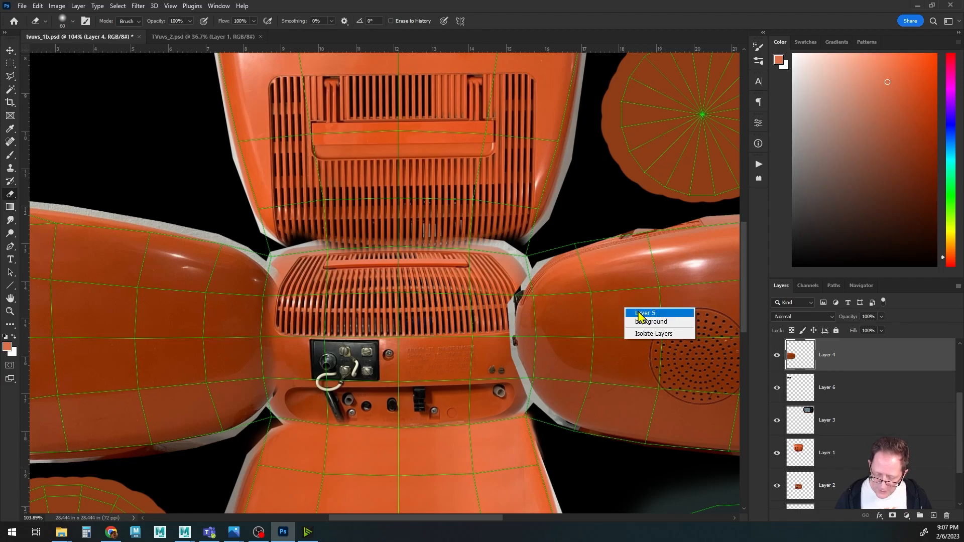
left_click(639, 315)
mouse_move(522, 283)
left_mouse_down()
mouse_move(514, 372)
mouse_move(513, 313)
left_mouse_up()
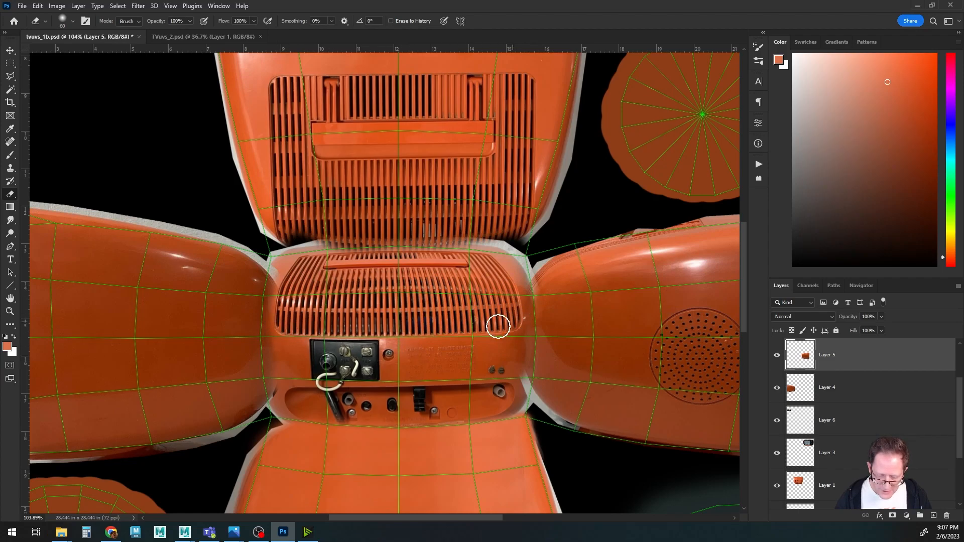
mouse_move(333, 280)
left_mouse_down()
mouse_move(306, 283)
mouse_move(291, 307)
left_mouse_up()
key("s")
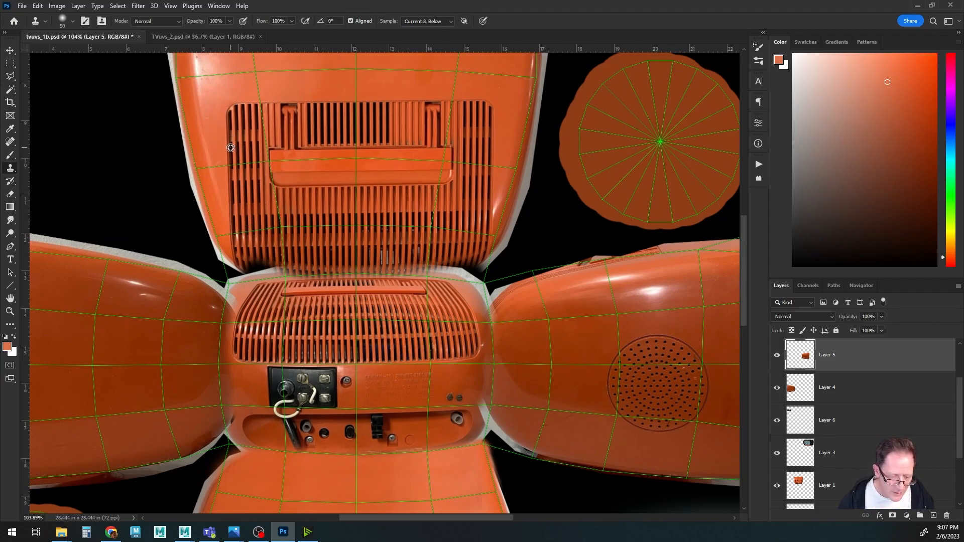
Enlarge the Clone Stamp brush, sample the upper back panel, and clone over its left seam with the middle panel.
key("bracketright")
key("bracketright")
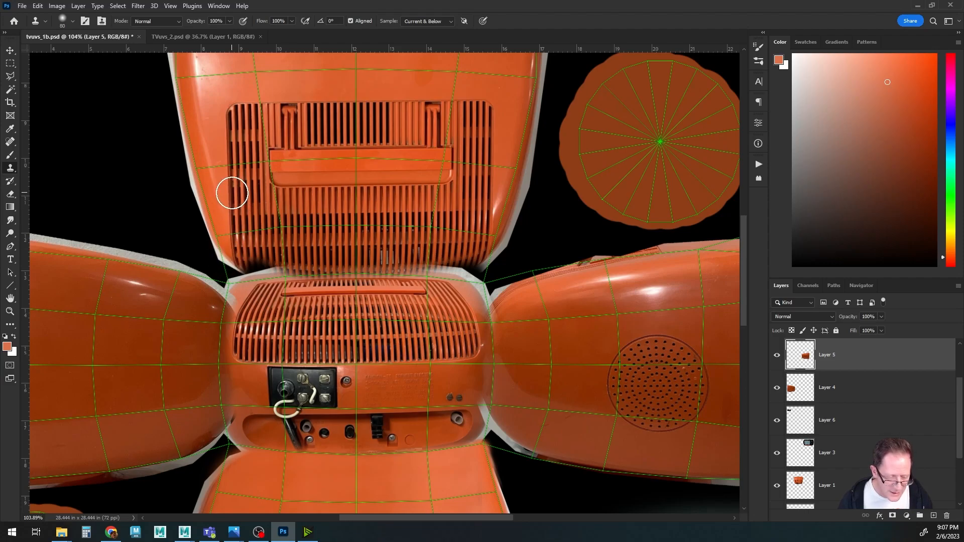
left_click(232, 207, "alt")
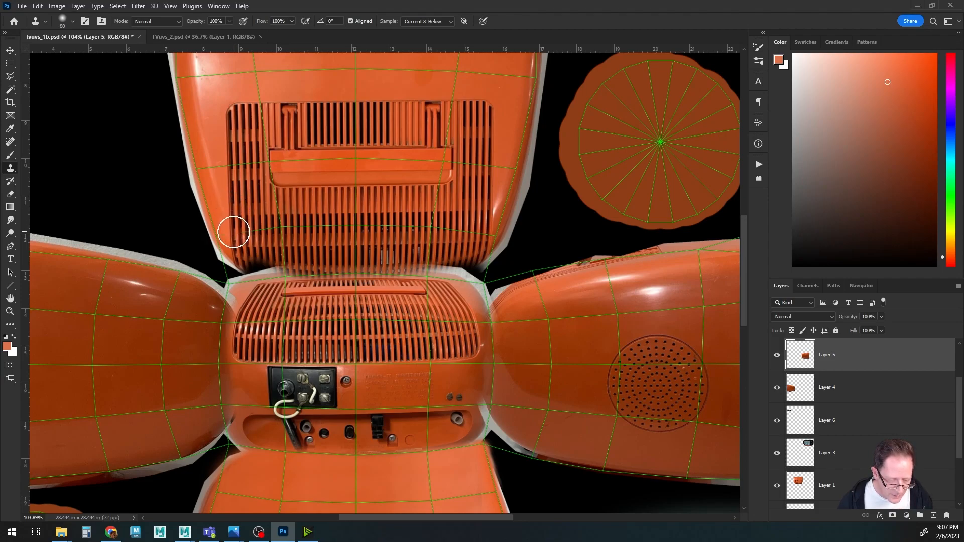
left_click_drag(234, 234, 238, 325)
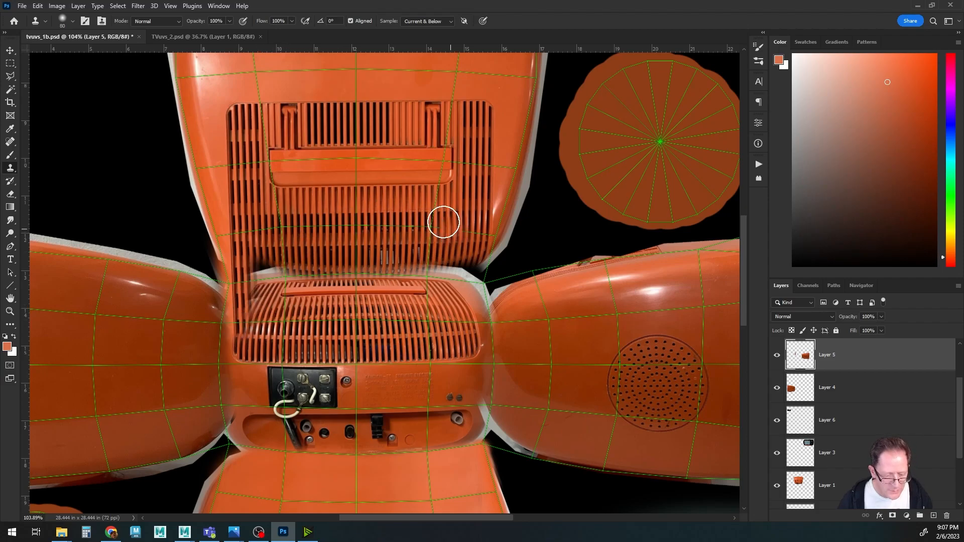
Sample near the upper back panel's right edge and clone over the right seam with the middle panel.
left_click(481, 225, "alt")
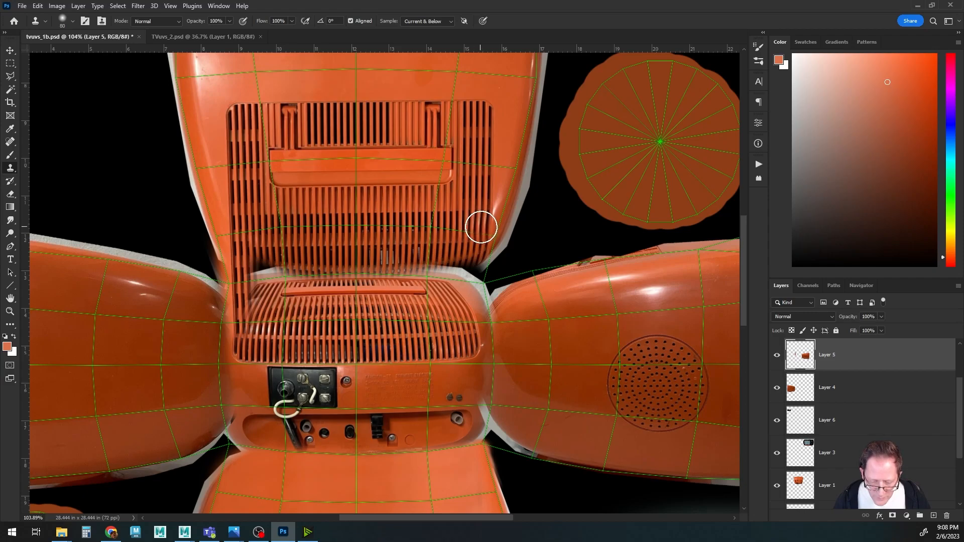
left_click_drag(481, 234, 479, 267)
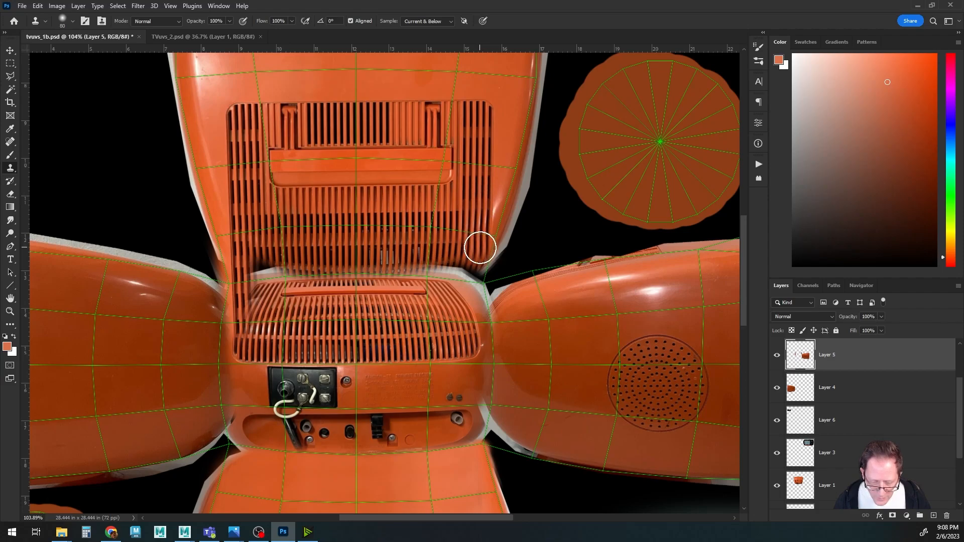
mouse_move(479, 250)
left_mouse_down()
mouse_move(474, 329)
mouse_move(473, 285)
left_mouse_up()
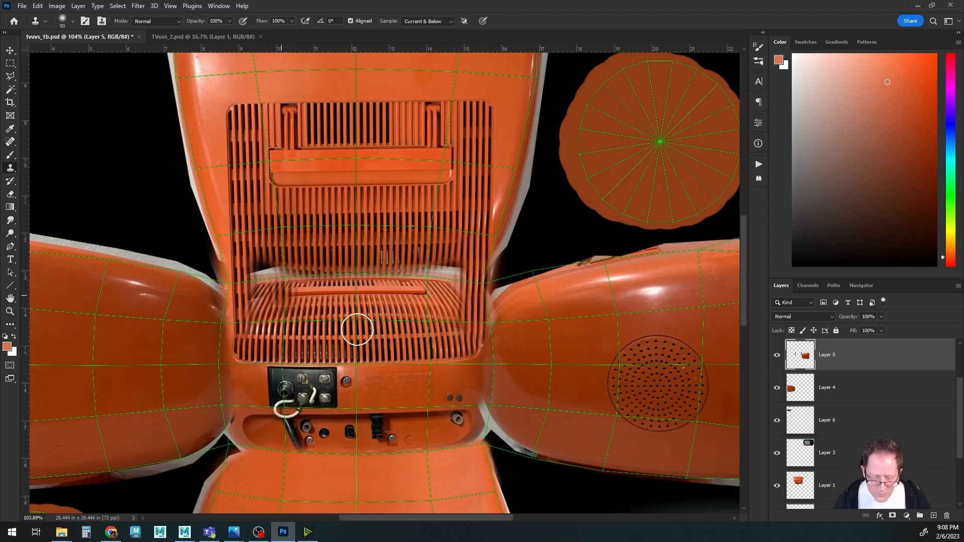
Clone grille stripes over the blurred band where the upper back panel meets the middle panel's grille.
scroll(442, 357, "up", 3, "alt")
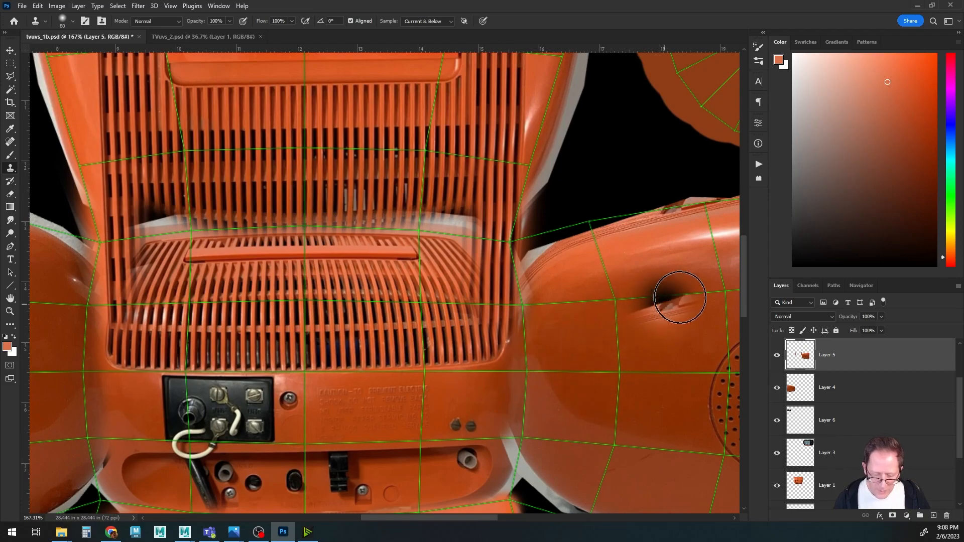
scroll(645, 291, "down", 2, "alt")
left_click_drag(277, 194, 234, 192)
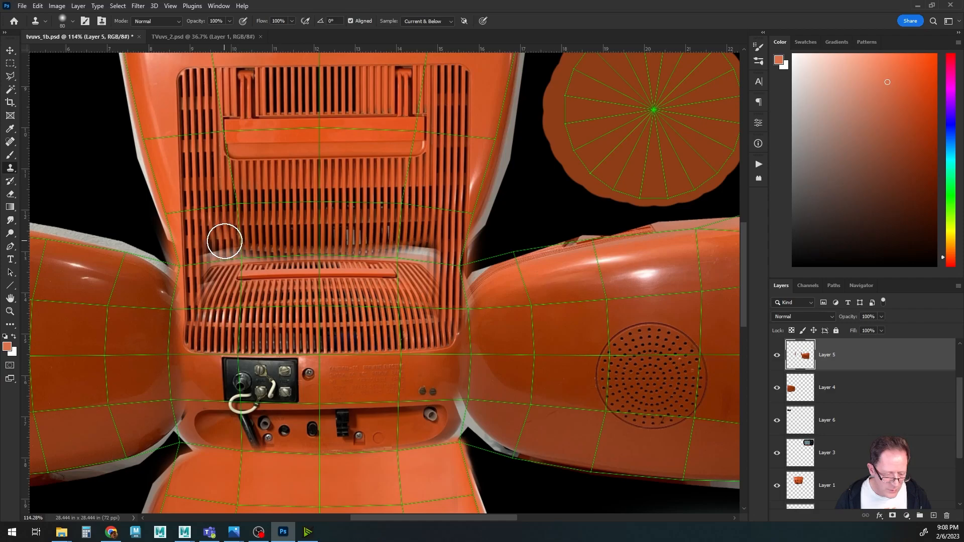
left_click_drag(224, 242, 222, 309)
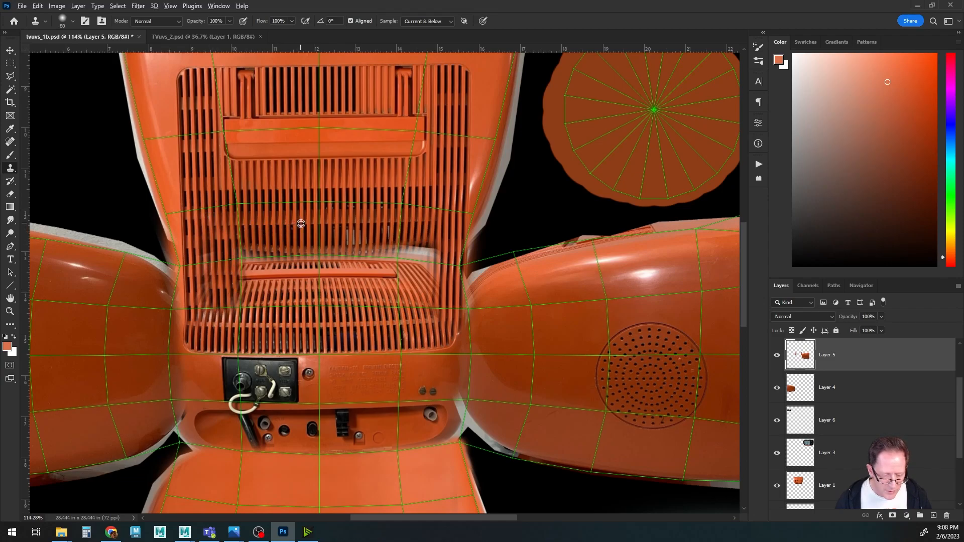
left_click_drag(303, 266, 302, 287)
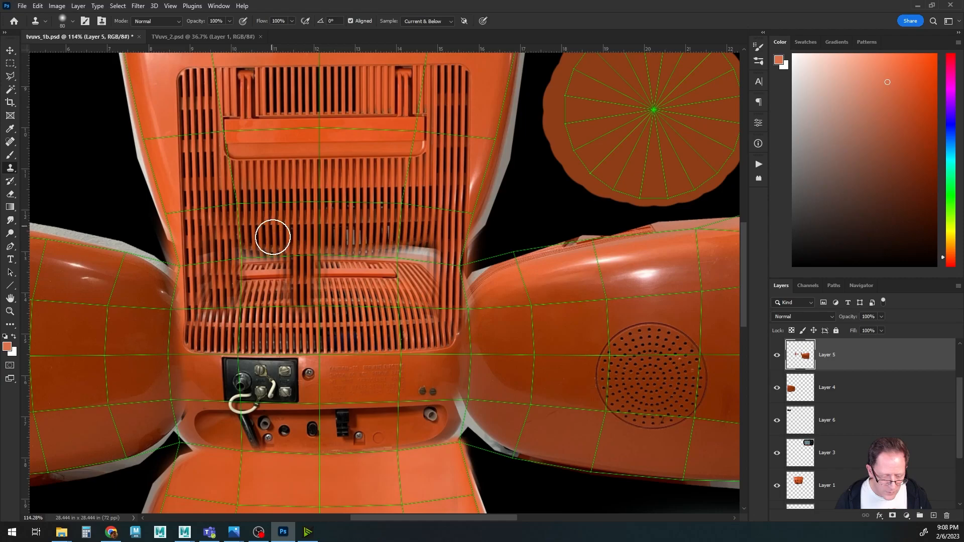
left_click_drag(275, 245, 275, 277)
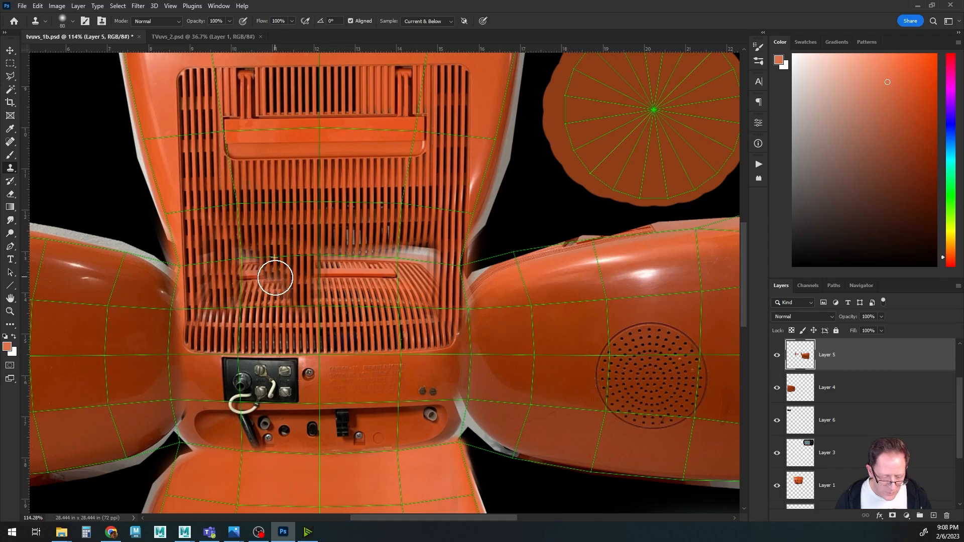
Resample the grille and keep cloning stripes across the left and centre of the blurred band.
left_click(251, 234, "alt")
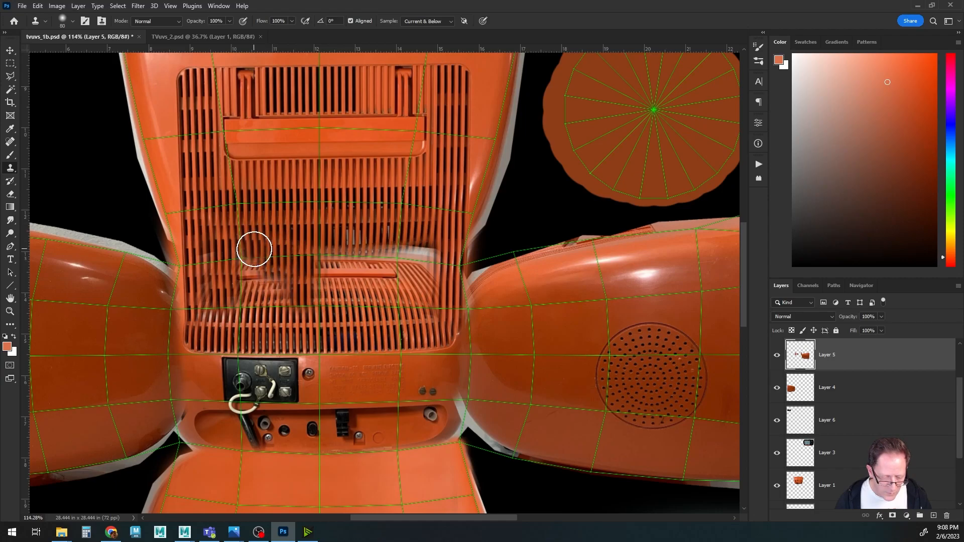
mouse_move(252, 259)
left_mouse_down()
mouse_move(256, 298)
mouse_move(262, 269)
mouse_move(286, 280)
mouse_move(272, 297)
mouse_move(249, 298)
left_mouse_up()
left_click(248, 267, "alt")
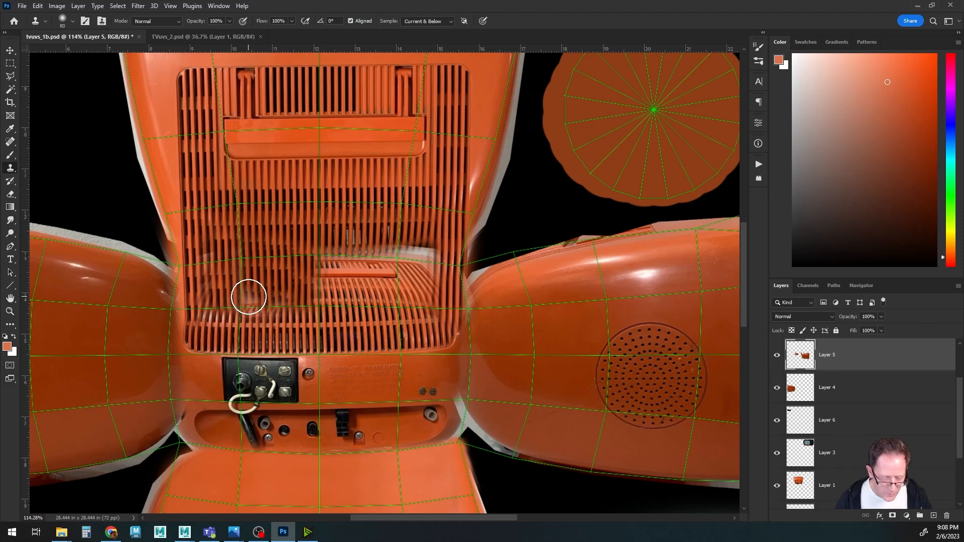
left_click(330, 217, "alt")
mouse_move(325, 260)
left_mouse_down()
mouse_move(430, 256)
mouse_move(363, 257)
left_mouse_up()
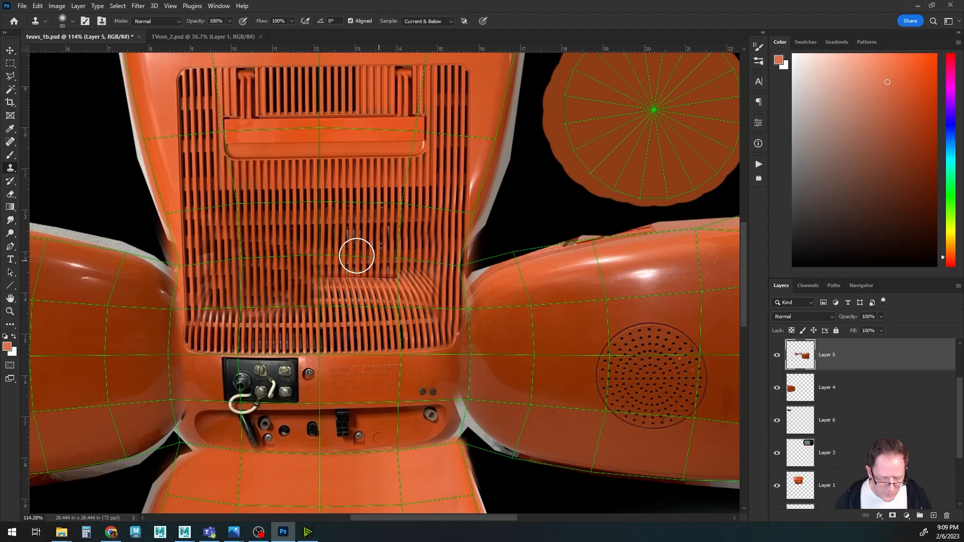
left_click(330, 248, "alt")
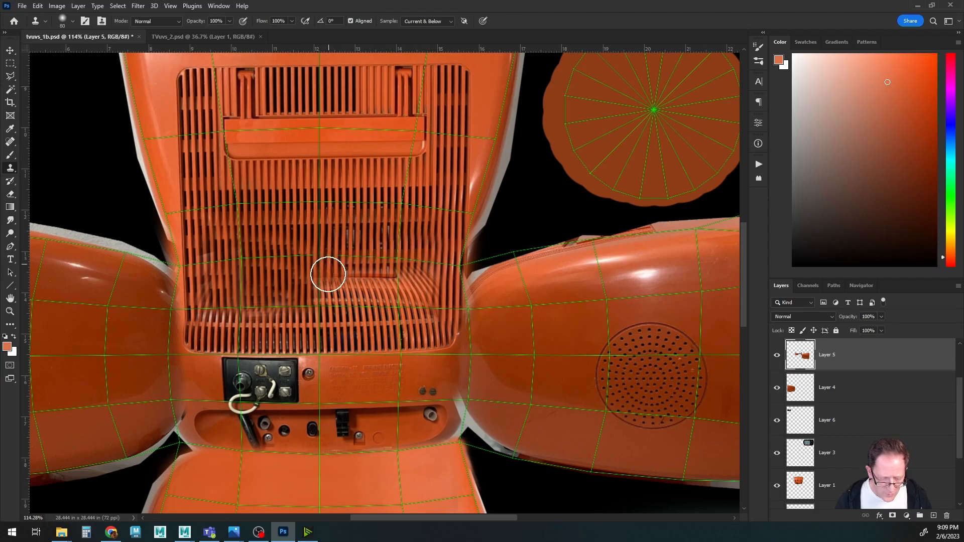
mouse_move(329, 282)
left_mouse_down()
mouse_move(431, 279)
mouse_move(429, 288)
mouse_move(312, 287)
left_mouse_up()
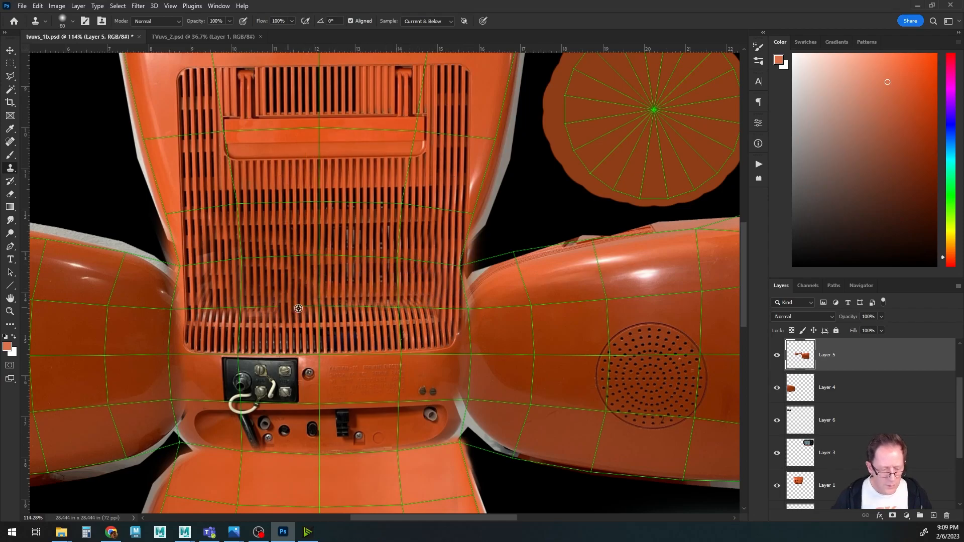
Compare Layer 5 on and off, hide the UVs layer, and save the PSD.
scroll(315, 304, "down", 3, "alt")
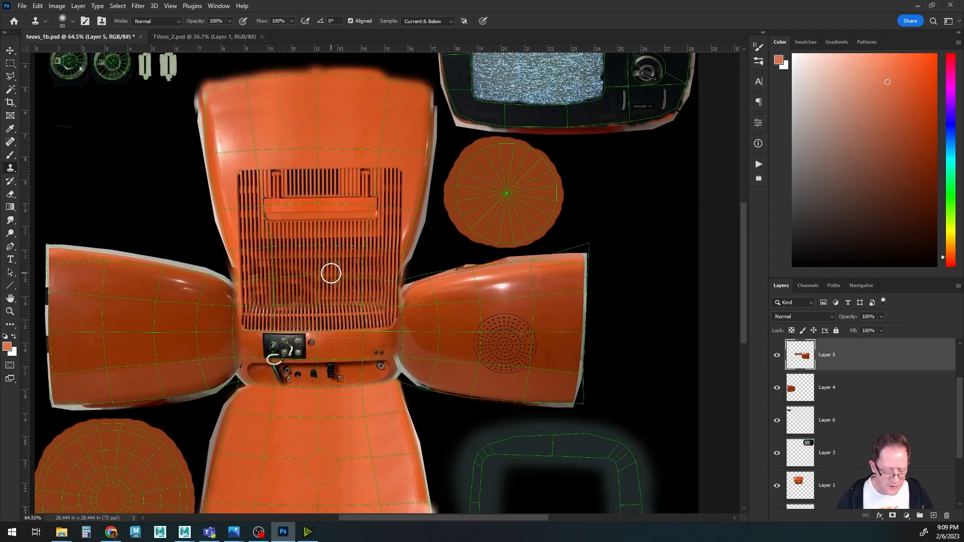
scroll(330, 273, "up", 3, "alt")
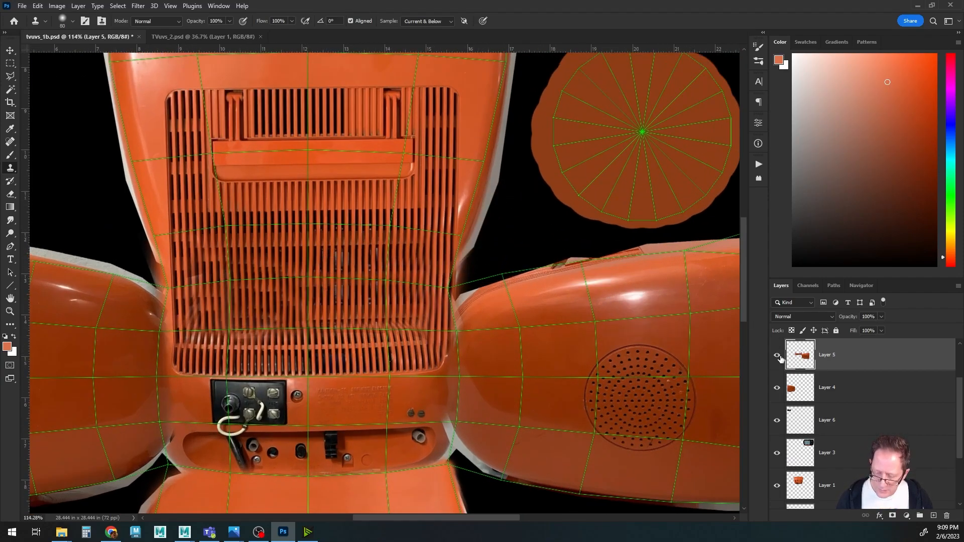
left_click(777, 355)
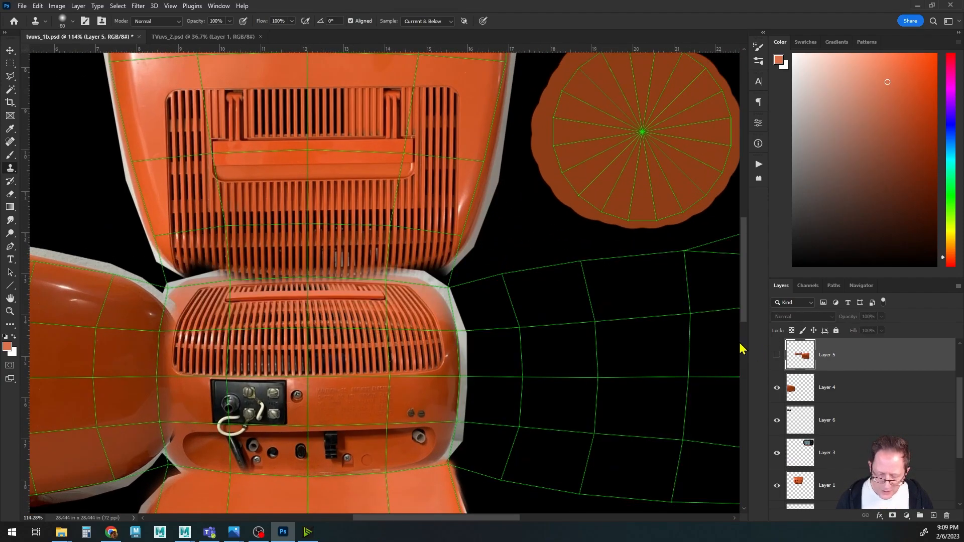
left_click(778, 356)
scroll(807, 397, "up", 2)
left_click(777, 355)
key("ctrl+s")
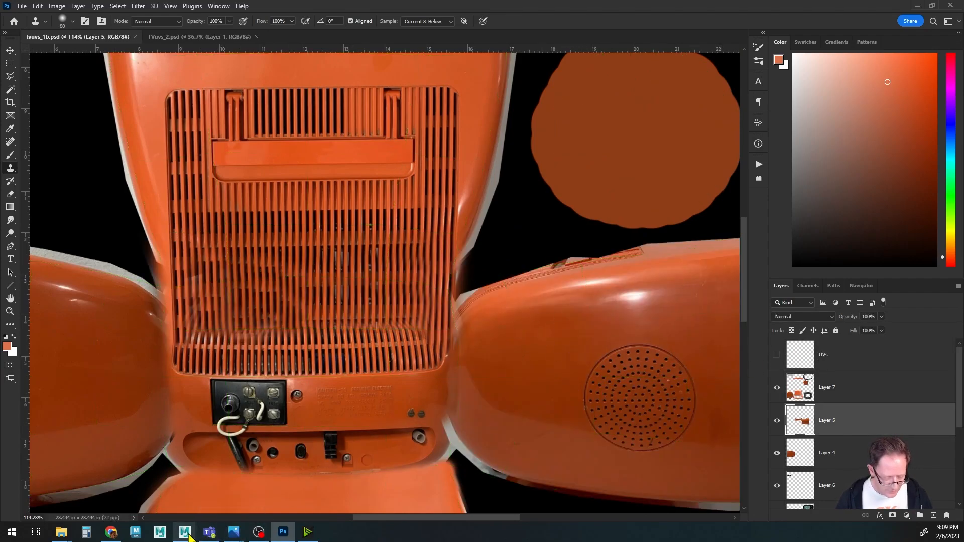
Switch to Maya and orbit the TV model to inspect the updated back texture.
mouse_move(185, 531)
left_click(240, 485)
left_click_drag(298, 385, 465, 331, "alt")
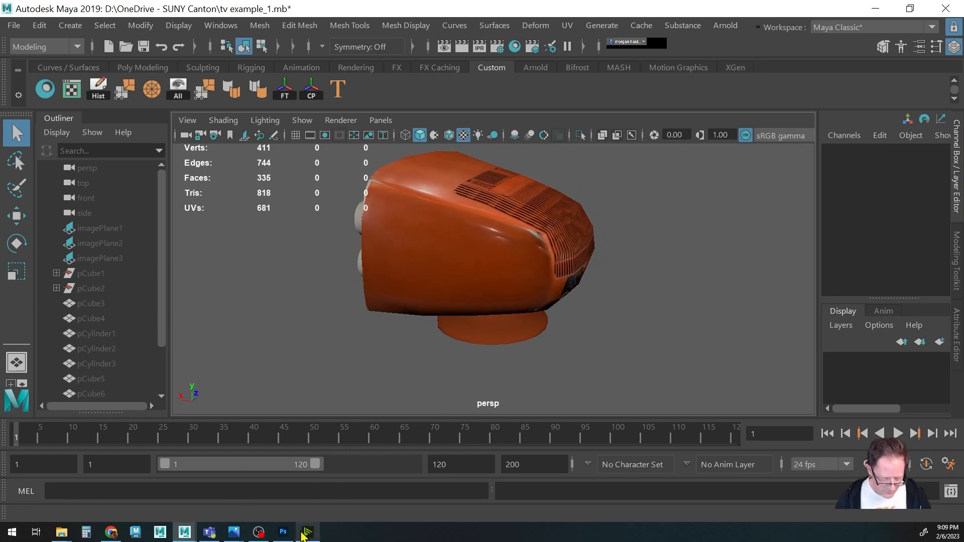
Return to Photoshop, show the UVs layer, and clone over the seam below the right side panel's front edge.
left_click(283, 532)
scroll(492, 312, "down", 2, "alt")
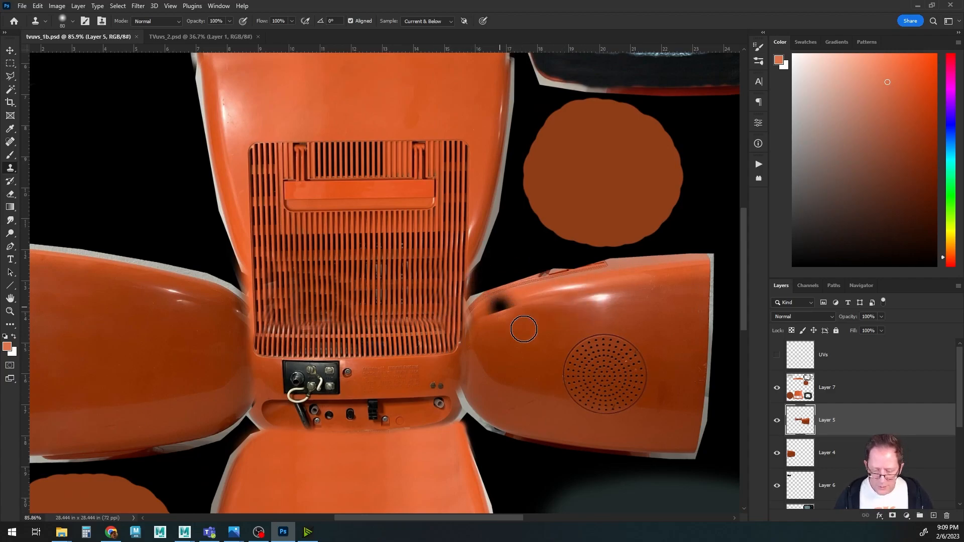
left_click_drag(517, 364, 452, 319)
left_click(777, 355)
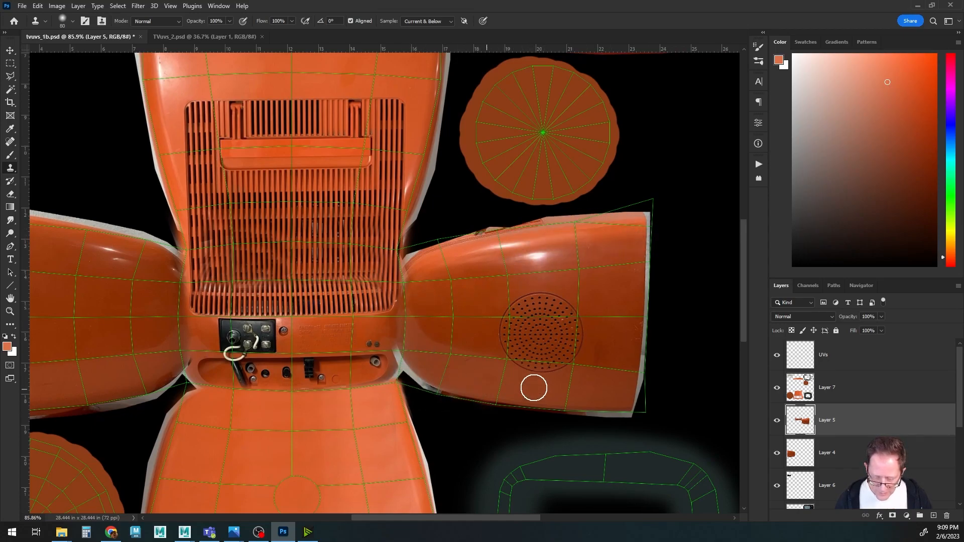
scroll(520, 373, "up", 2, "alt")
left_click_drag(416, 374, 483, 351)
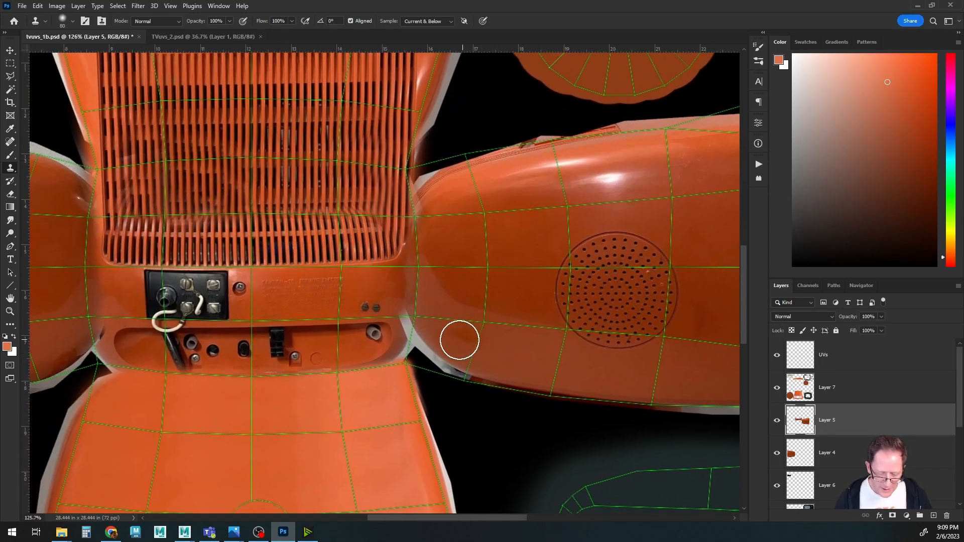
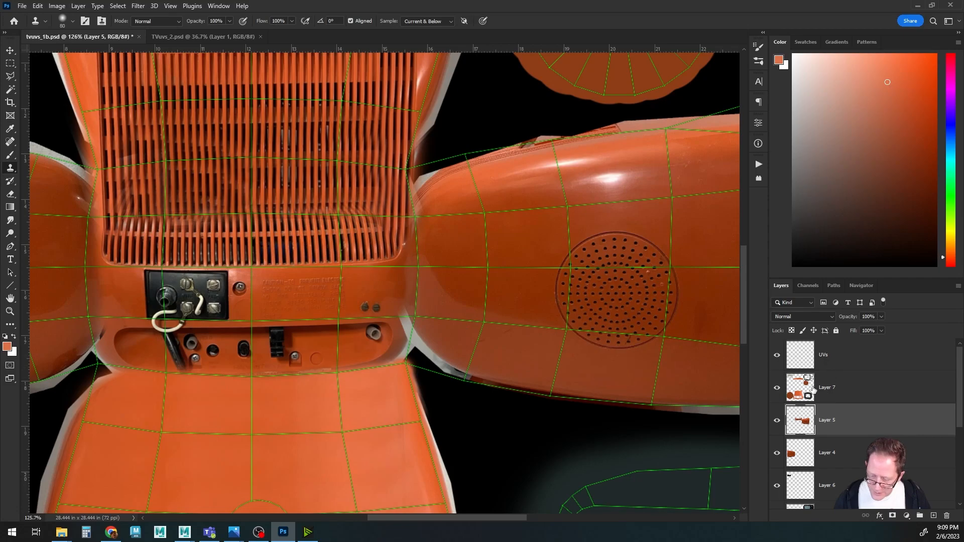
Select Layer 7 and clone-stamp along the lower and outer edges of the right side panel.
left_click(846, 388)
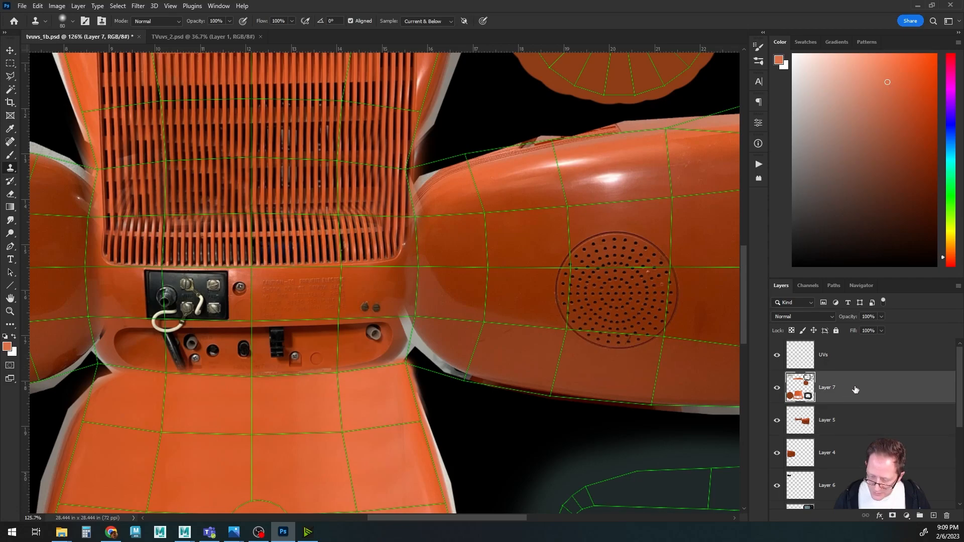
left_click(459, 337, "alt")
mouse_move(427, 349)
left_mouse_down()
mouse_move(410, 315)
mouse_move(465, 366)
mouse_move(592, 400)
mouse_move(351, 354)
left_mouse_up()
left_click(466, 342, "alt")
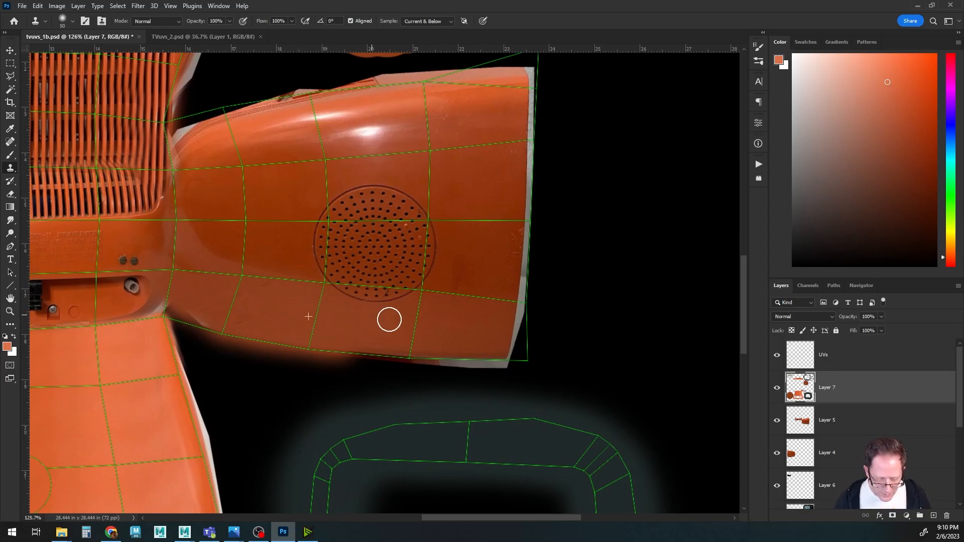
mouse_move(316, 345)
left_mouse_down()
mouse_move(488, 355)
mouse_move(519, 350)
mouse_move(517, 335)
left_mouse_up()
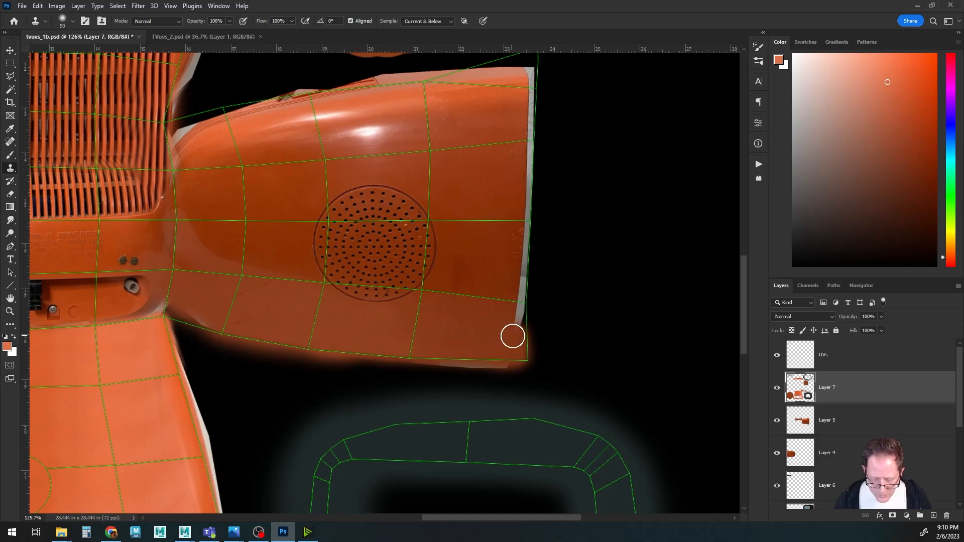
left_click_drag(521, 314, 532, 76)
left_click_drag(514, 142, 525, 262)
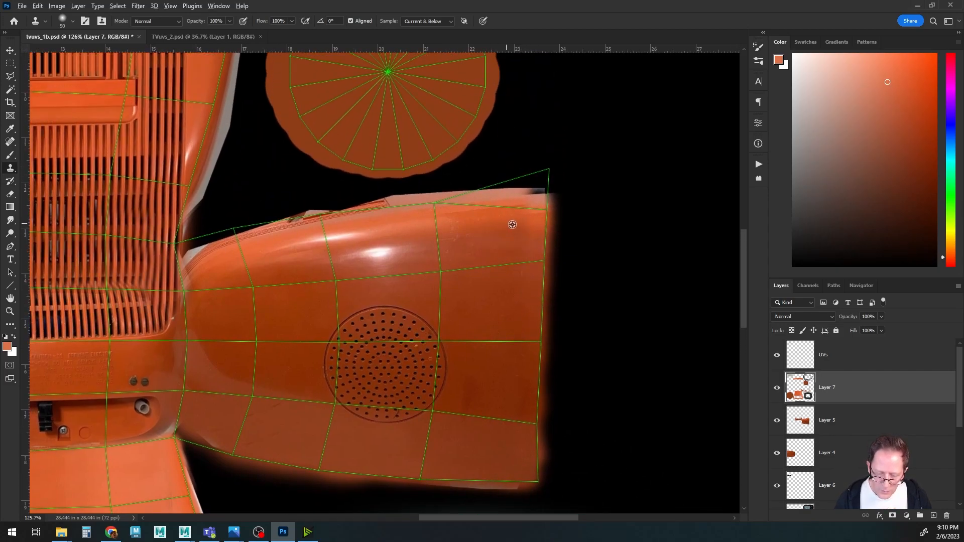
Clone over the top edge of the right side panel to fill its gaps.
left_click(531, 230, "alt")
left_click_drag(537, 201, 539, 171)
mouse_move(538, 207)
left_mouse_down()
mouse_move(518, 185)
mouse_move(508, 200)
mouse_move(435, 206)
left_mouse_up()
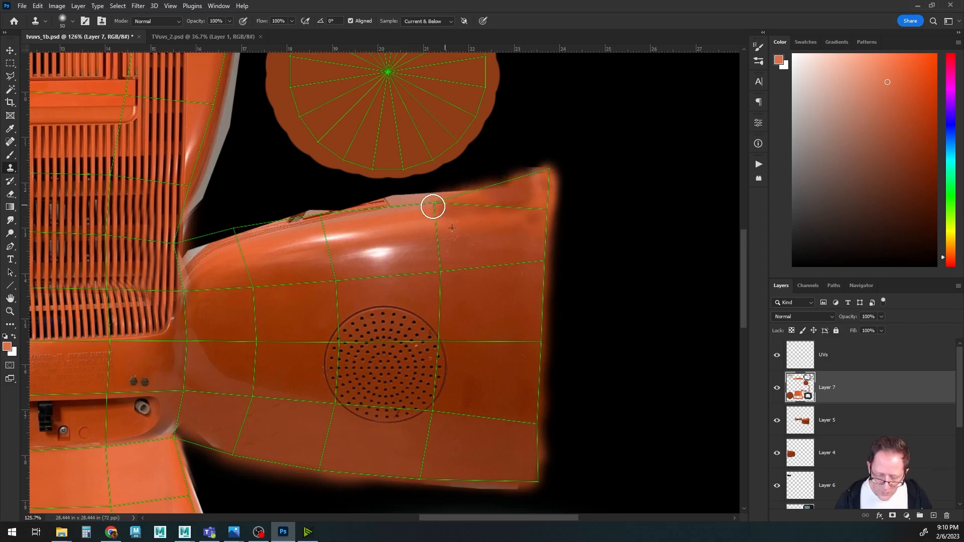
mouse_move(428, 241)
left_mouse_down()
mouse_move(518, 232)
mouse_move(477, 204)
mouse_move(307, 231)
mouse_move(367, 279)
left_mouse_up()
left_click(363, 246, "alt")
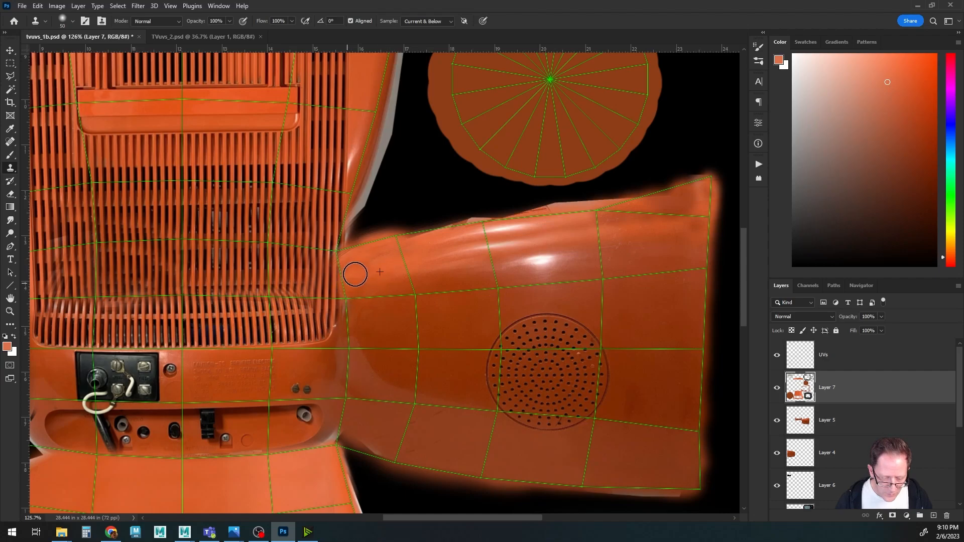
Clone over the upper surface and lower band of the right side panel to smooth blemishes.
mouse_move(407, 245)
left_mouse_down()
mouse_move(420, 233)
mouse_move(517, 225)
left_mouse_up()
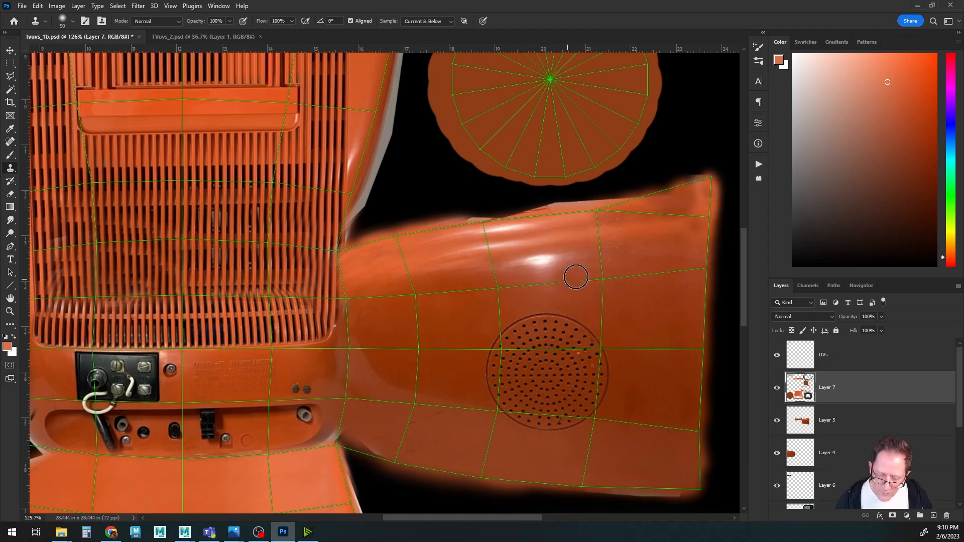
left_click_drag(591, 248, 534, 254)
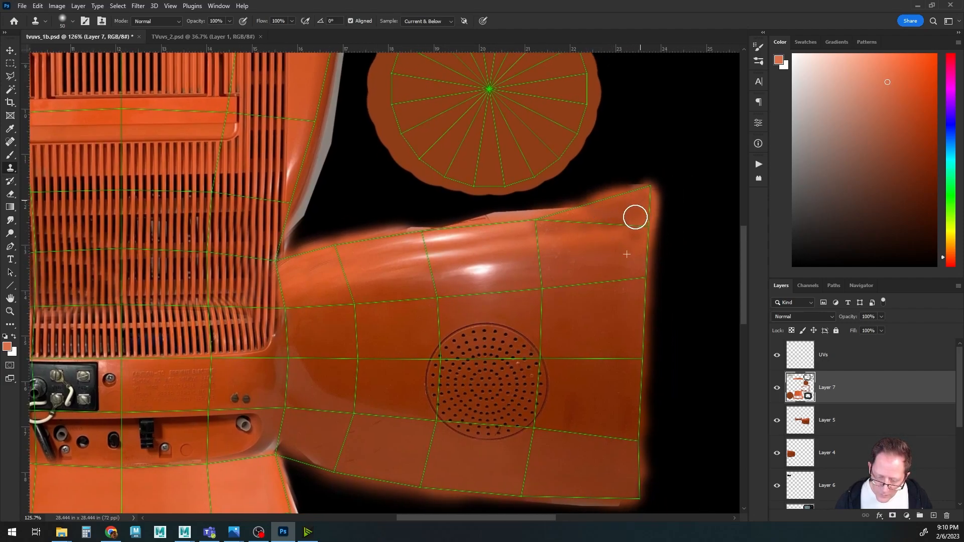
left_click_drag(590, 209, 567, 211)
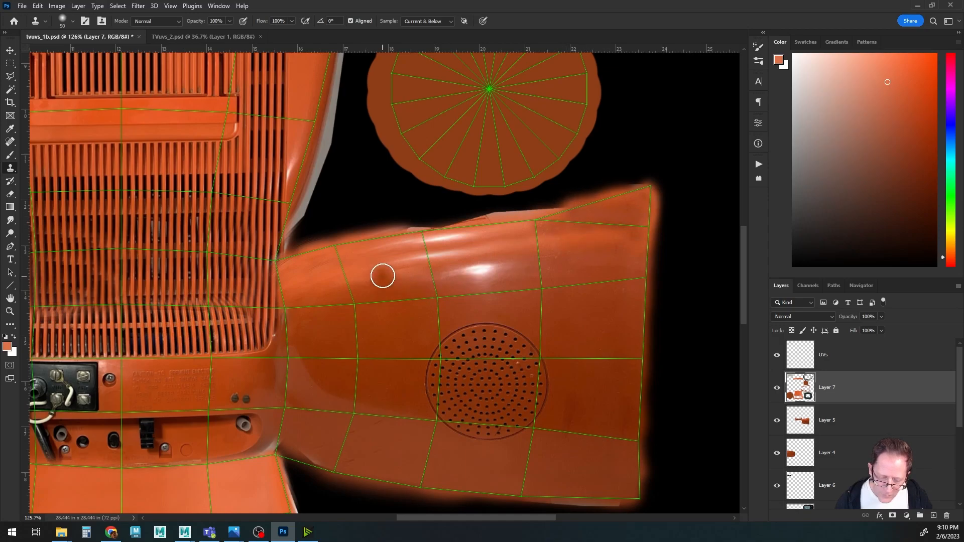
mouse_move(623, 225)
left_mouse_down()
mouse_move(549, 228)
mouse_move(641, 225)
mouse_move(580, 217)
mouse_move(641, 195)
mouse_move(609, 208)
left_mouse_up()
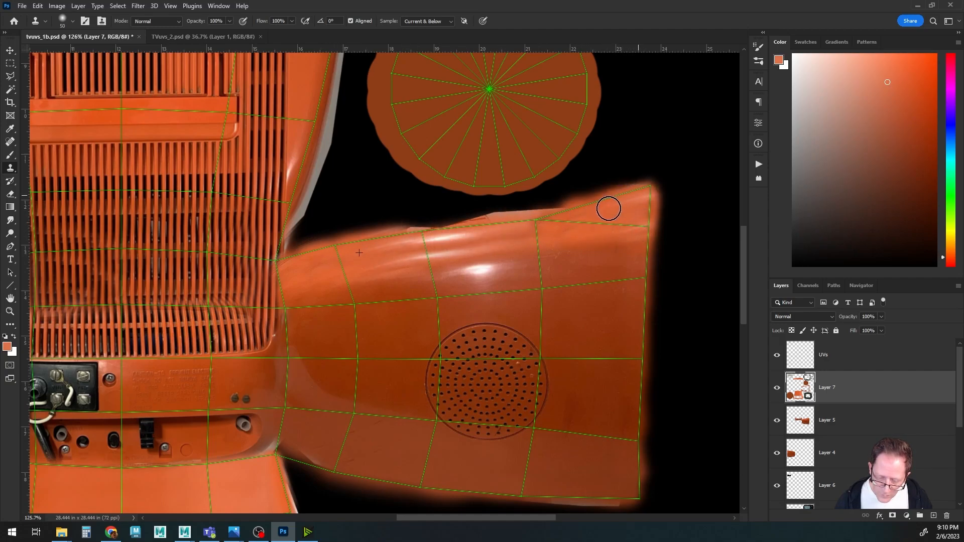
scroll(645, 301, "down", 5)
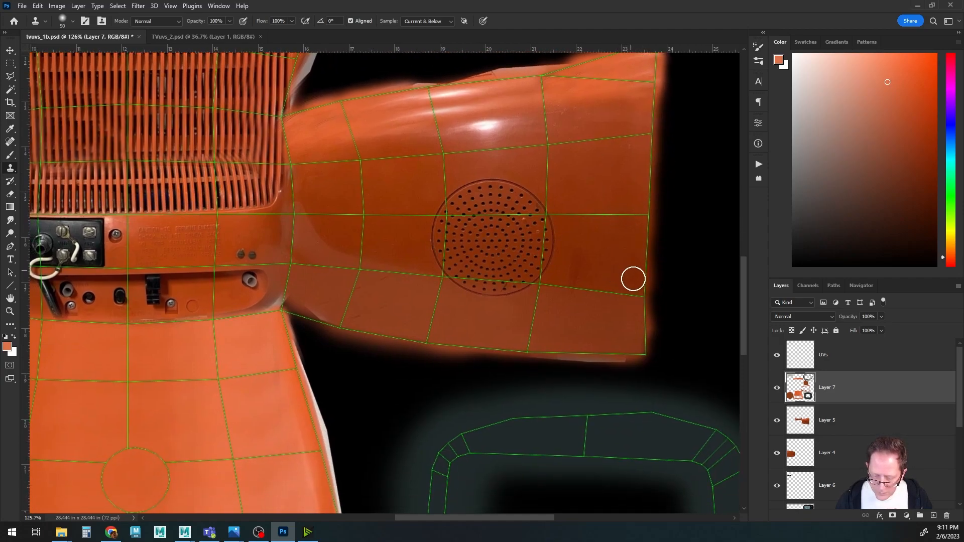
left_click_drag(364, 298, 426, 276)
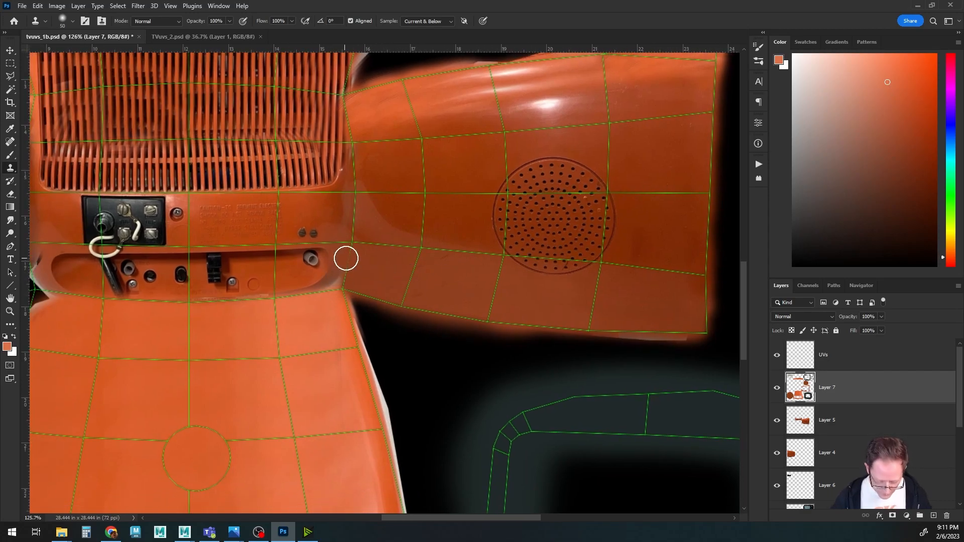
Enlarge the clone brush, set its opacity to 50%, and clone over the corner where the back panel meets the right side panel.
scroll(359, 313, "up", 4, "alt")
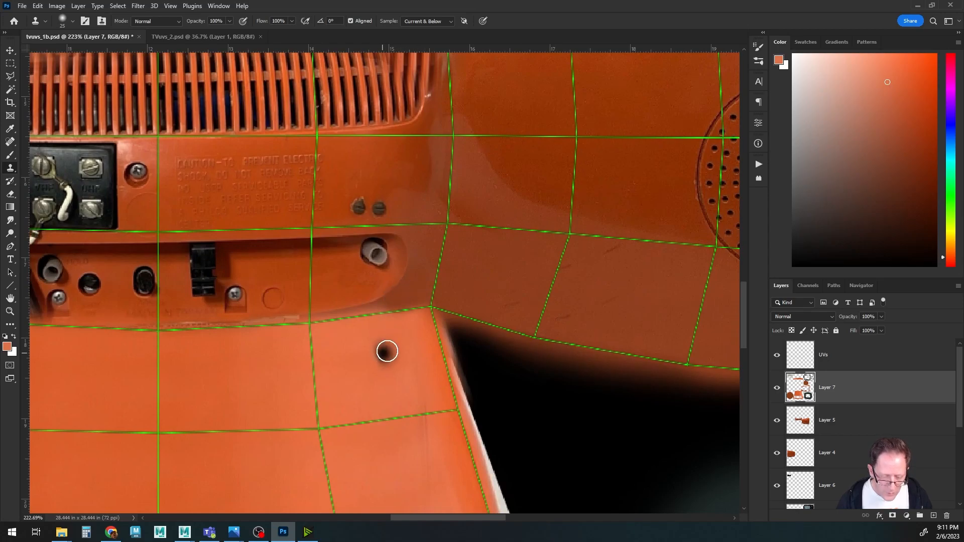
key("bracketright")
key("bracketright")
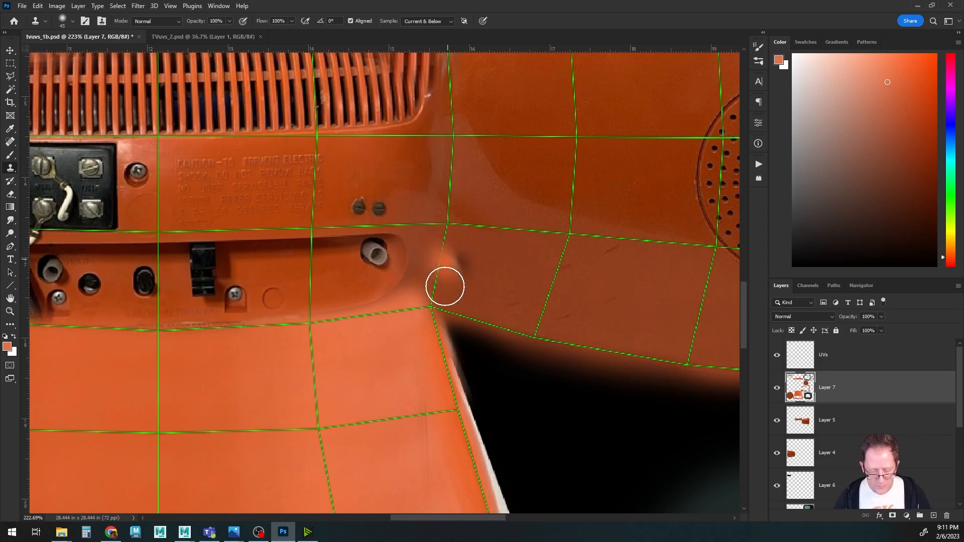
key("5")
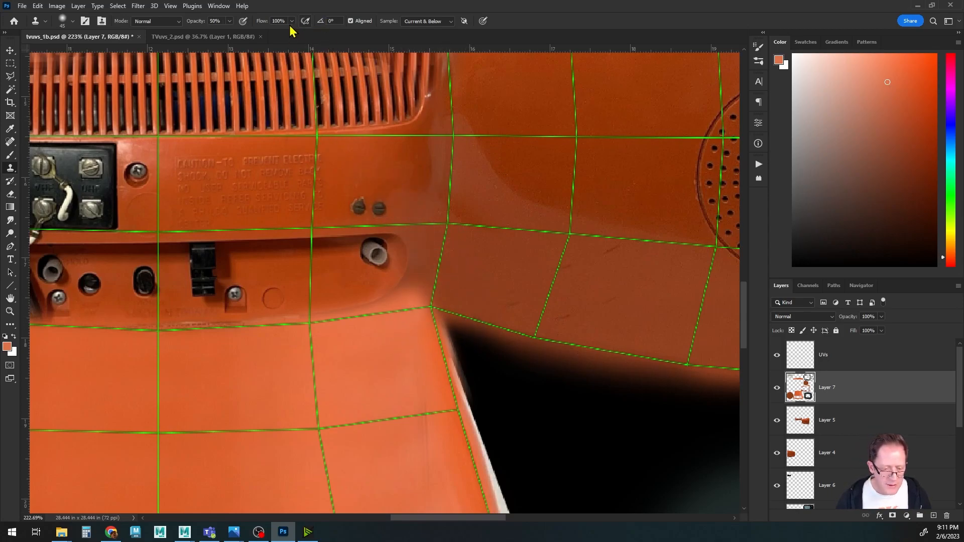
mouse_move(404, 267)
left_mouse_down()
mouse_move(417, 286)
mouse_move(447, 239)
left_mouse_up()
left_click(399, 343, "alt")
left_click(422, 285)
left_click(419, 287)
left_click_drag(419, 287, 430, 264)
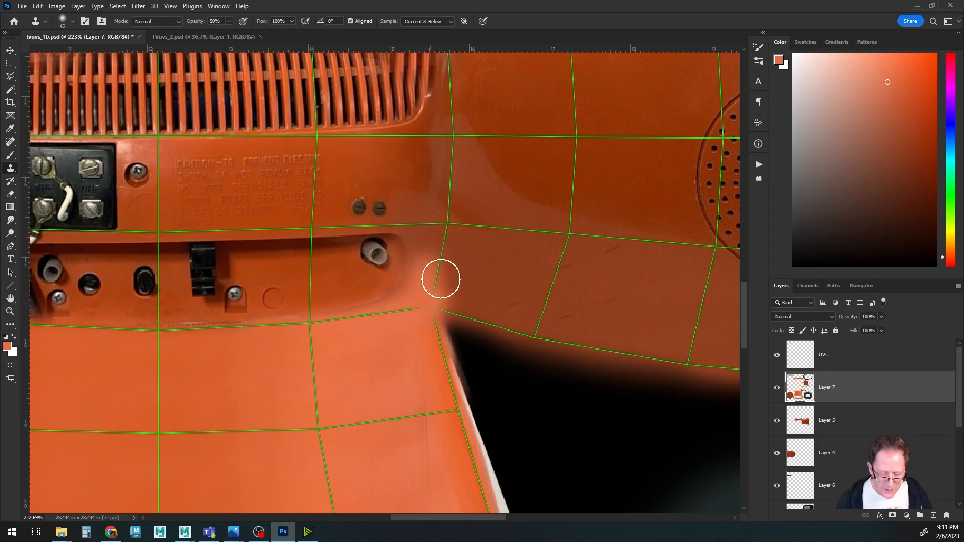
Blend the corner seam further with a larger clone brush, then hide the UVs layer and save the PSD.
key("bracketright")
key("bracketright")
key("bracketright")
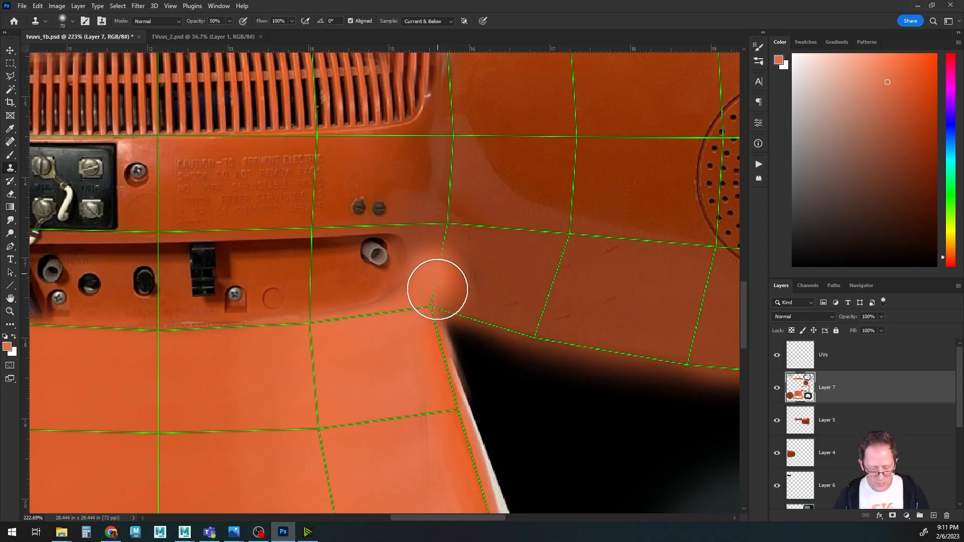
left_click(392, 354, "alt")
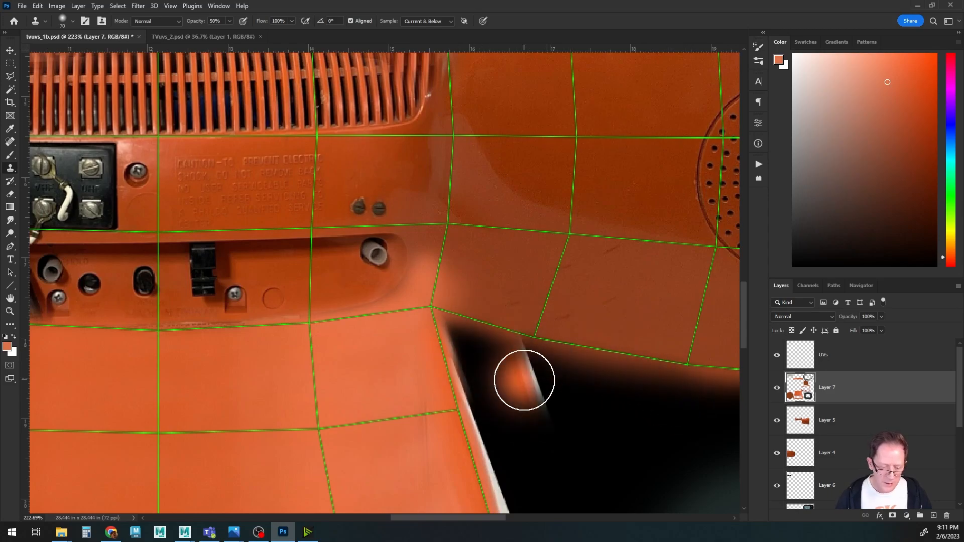
scroll(452, 369, "down", 3, "alt")
mouse_move(330, 374)
left_mouse_down()
mouse_move(456, 342)
mouse_move(540, 346)
mouse_move(351, 341)
left_mouse_up()
left_click(776, 355)
key("ctrl+s")
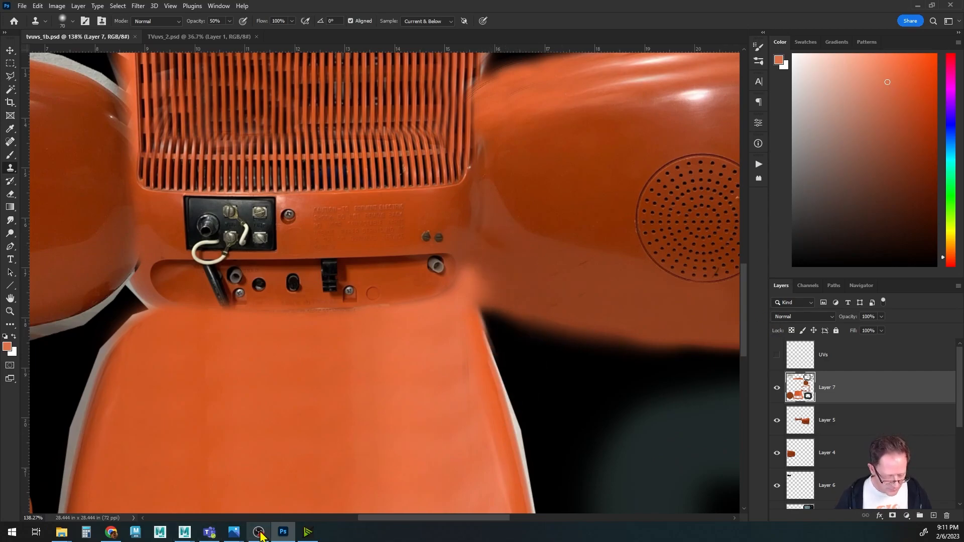
Switch to Maya and orbit the TV model to inspect the updated side panel texture.
mouse_move(196, 531)
left_click(236, 489)
mouse_move(506, 291)
left_mouse_down("alt")
mouse_move(422, 287)
mouse_move(529, 298)
mouse_move(386, 301)
mouse_move(435, 297)
mouse_move(419, 291)
mouse_move(549, 301)
mouse_move(495, 291)
mouse_move(517, 280)
mouse_move(477, 273)
mouse_move(513, 274)
left_mouse_up("alt")
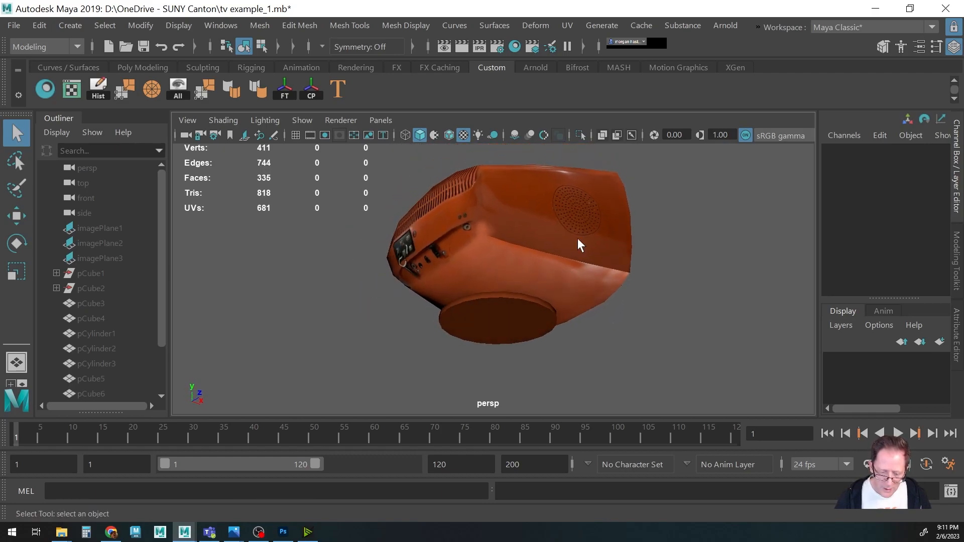
right_click_drag(482, 256, 620, 254, "alt")
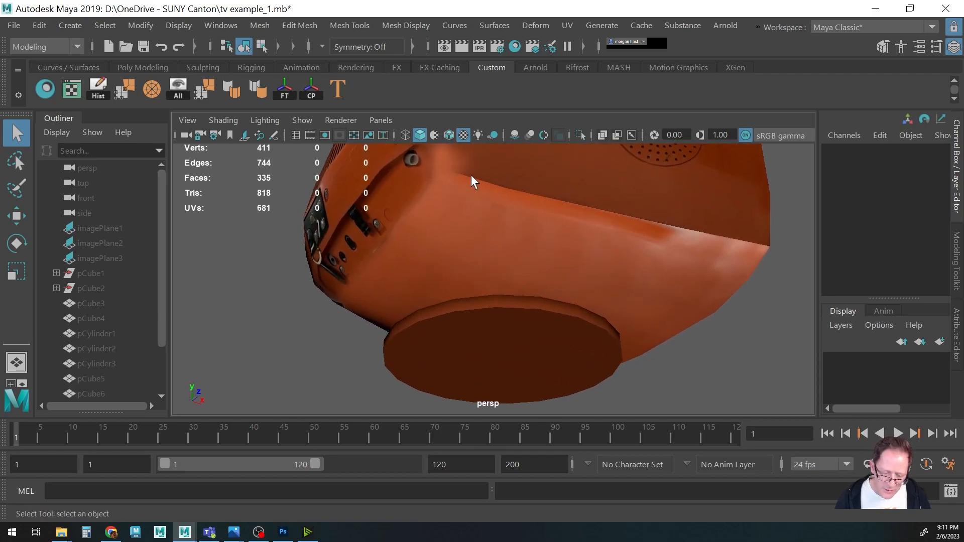
key("space")
left_click_drag(463, 175, 466, 180)
left_click_drag(486, 203, 370, 245, "alt")
left_click_drag(597, 287, 560, 305, "alt")
right_click_drag(559, 305, 393, 286, "alt")
left_click_drag(393, 287, 458, 274, "alt")
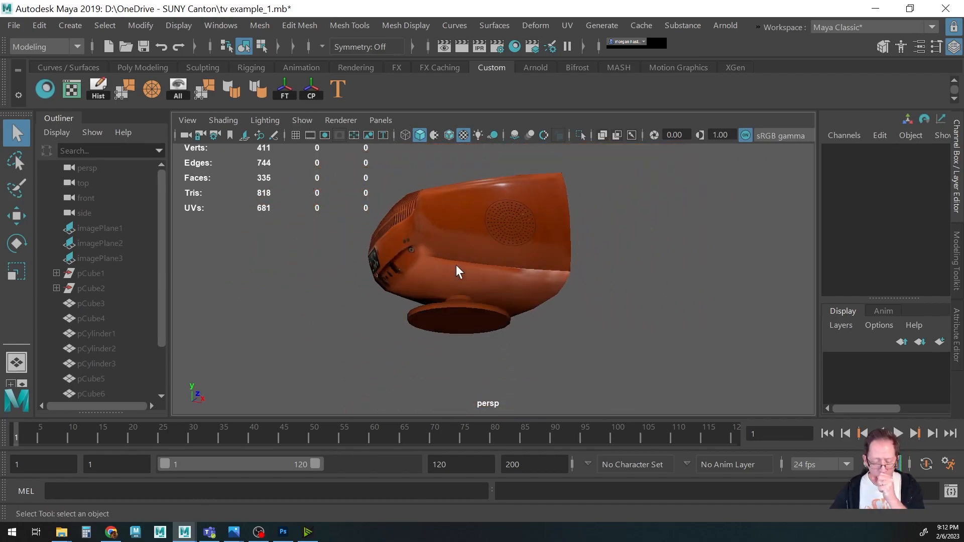
Return to Photoshop, show the UVs layer, and paint orange with a soft 60 px brush along the lower panel's right edge.
left_click(284, 532)
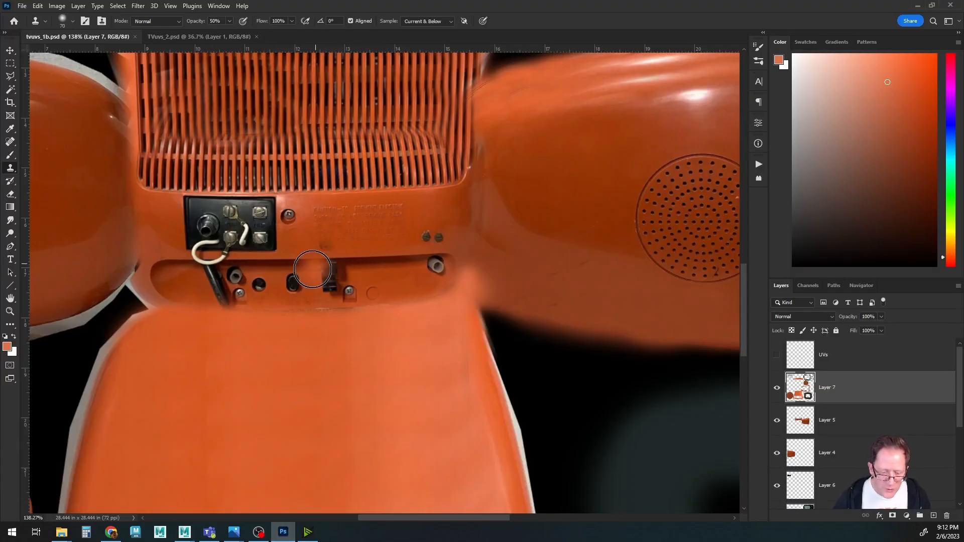
scroll(293, 263, "down", 3, "alt")
mouse_move(248, 299)
left_mouse_down()
mouse_move(444, 292)
mouse_move(281, 285)
mouse_move(233, 259)
left_mouse_up()
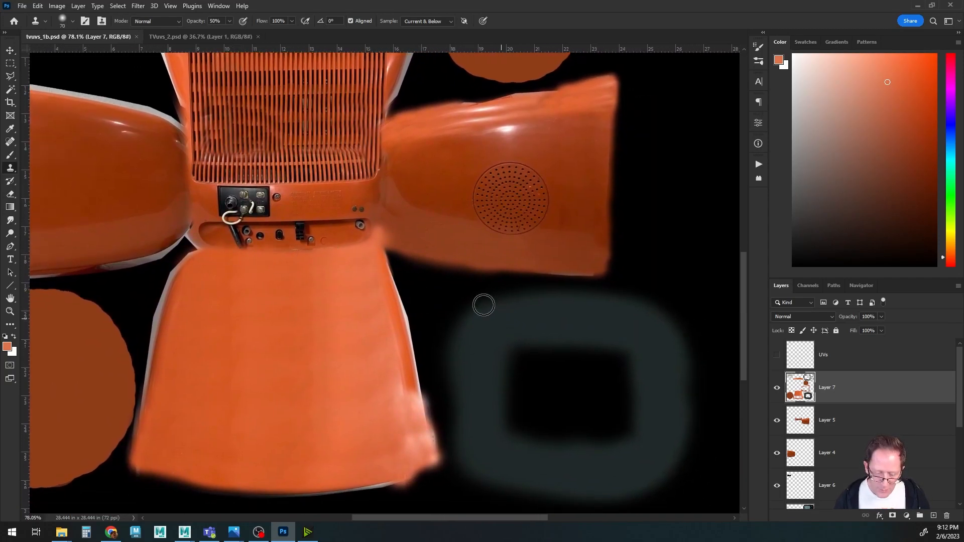
key("b")
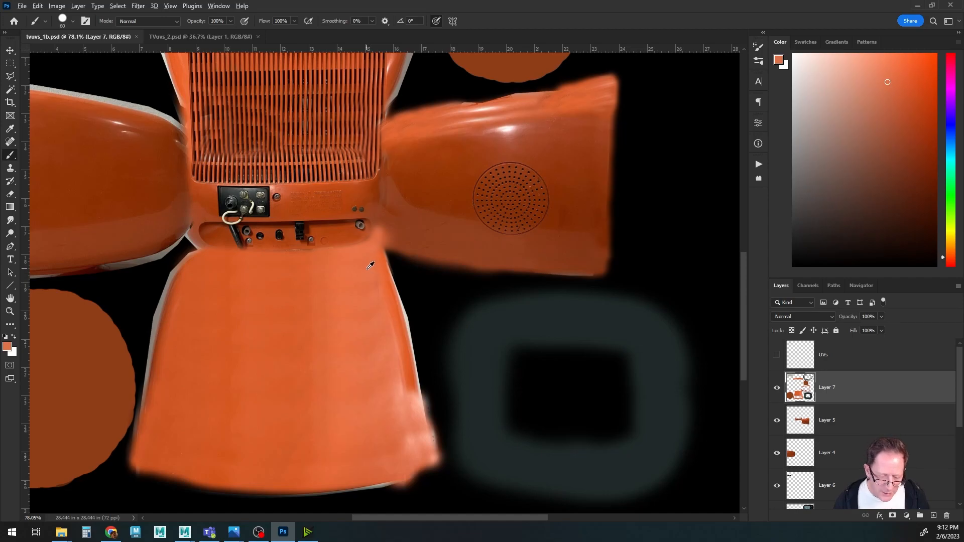
left_click(777, 355)
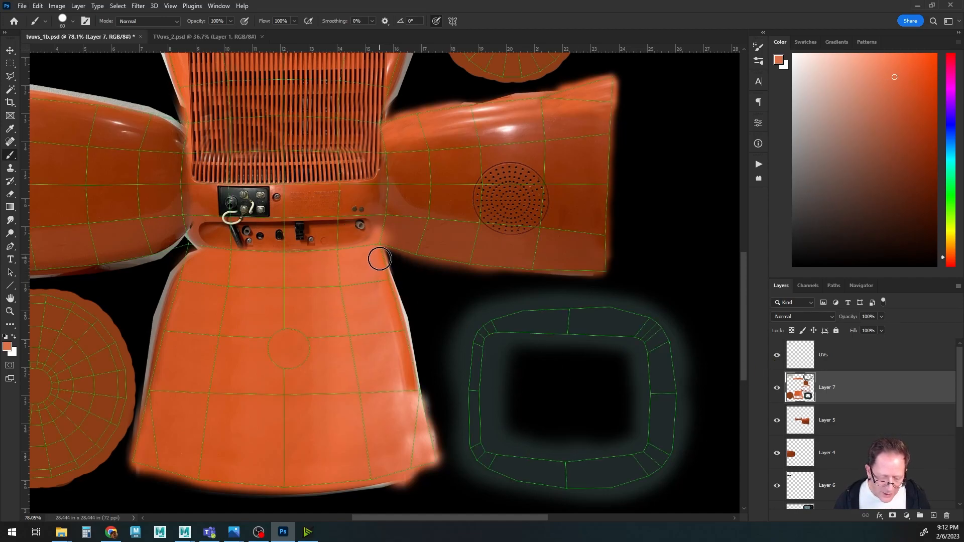
mouse_move(391, 296)
left_mouse_down()
mouse_move(418, 448)
mouse_move(412, 476)
mouse_move(426, 436)
mouse_move(420, 404)
left_mouse_up()
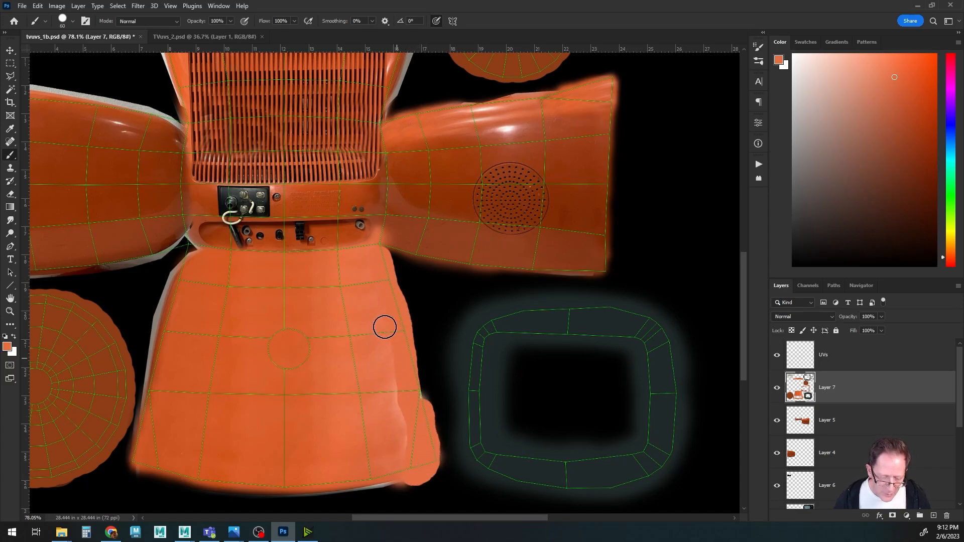
left_click(392, 383, "alt")
left_click(74, 22)
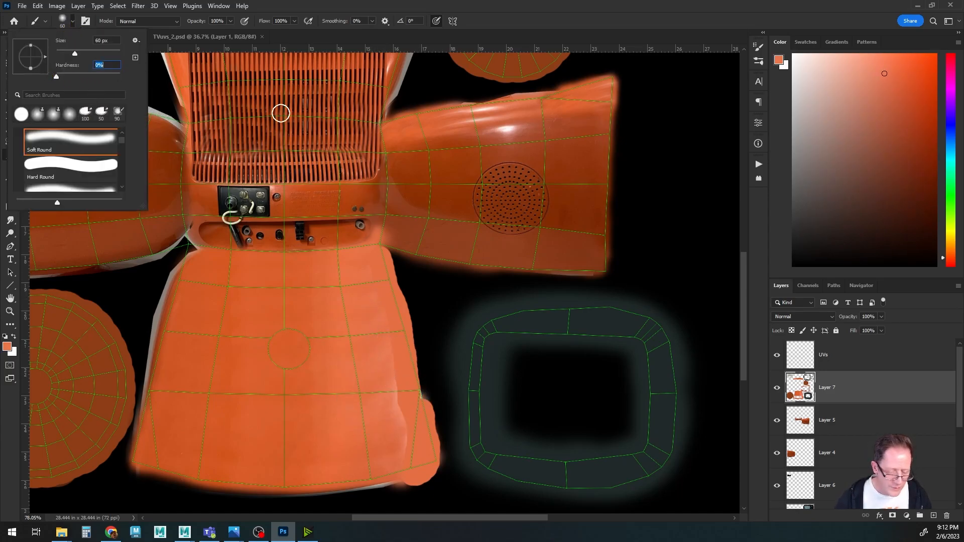
left_click(376, 306, "alt")
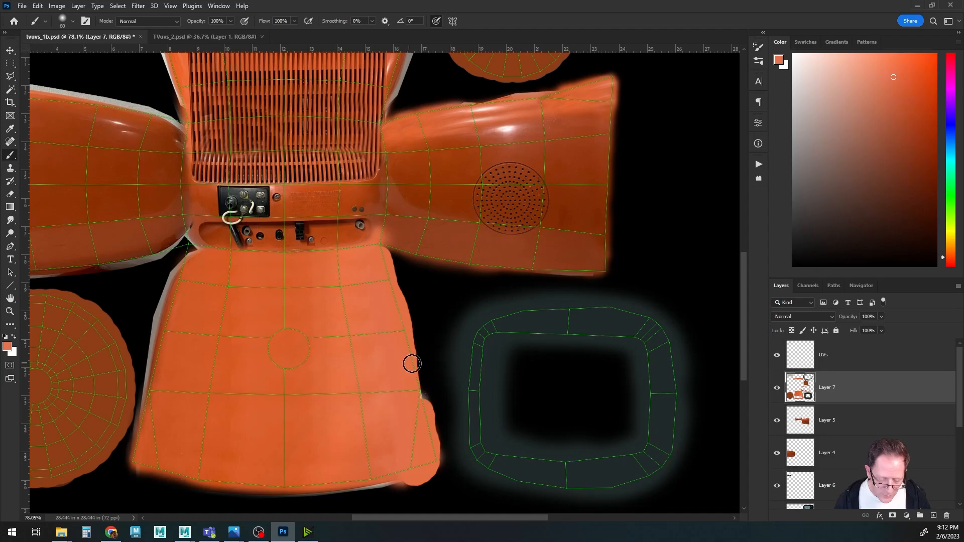
left_click_drag(410, 340, 416, 381)
left_click_drag(426, 415, 412, 349)
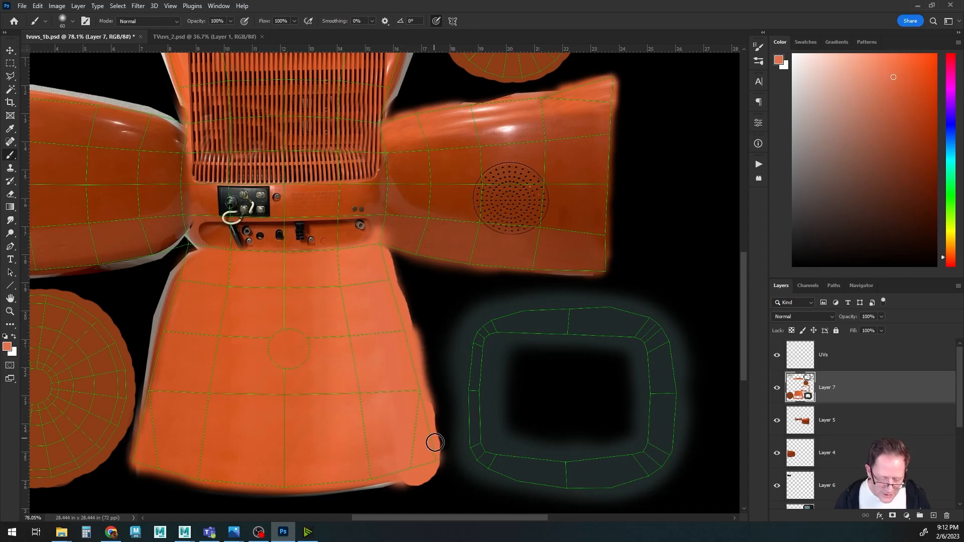
Paint orange along the bottom edge of the right side panel.
left_click_drag(400, 309, 334, 315)
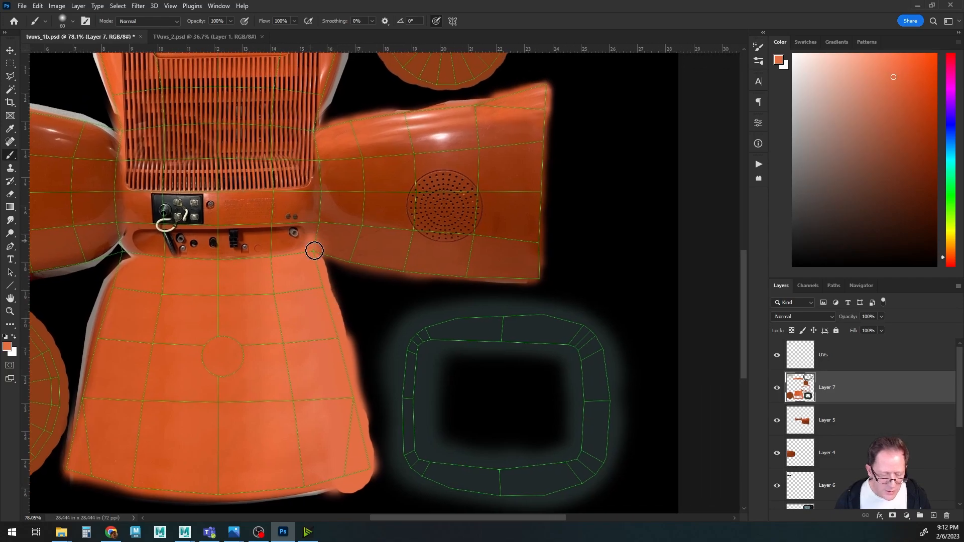
left_click_drag(319, 254, 555, 286)
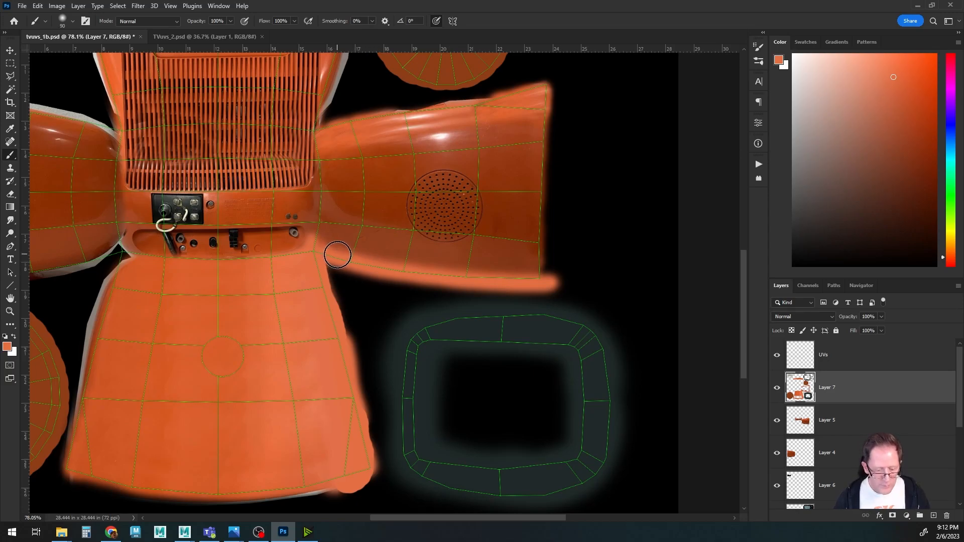
mouse_move(326, 255)
left_mouse_down()
mouse_move(402, 271)
mouse_move(576, 281)
left_mouse_up()
Sample the panel's orange and paint along the bottom edge of the left side panel.
left_click_drag(392, 327, 682, 320)
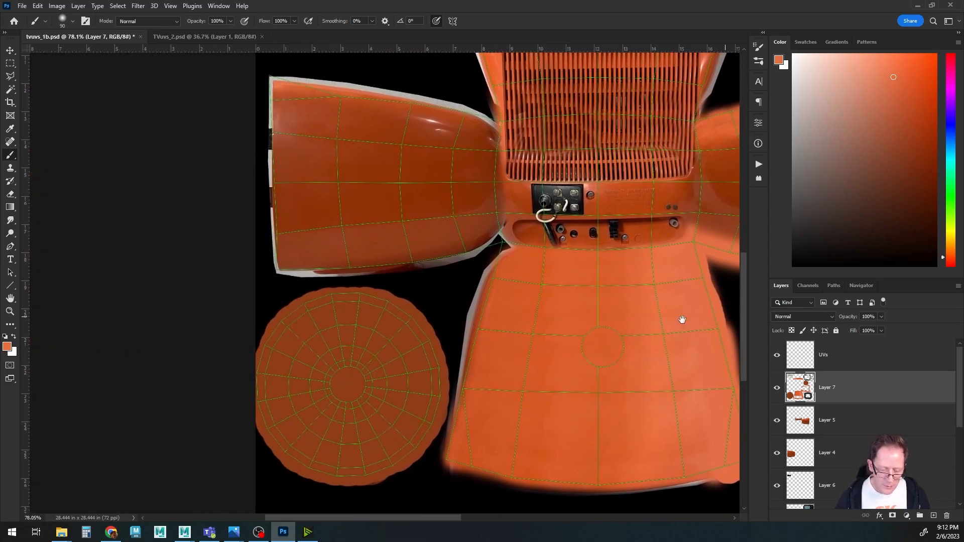
left_click(505, 268, "alt")
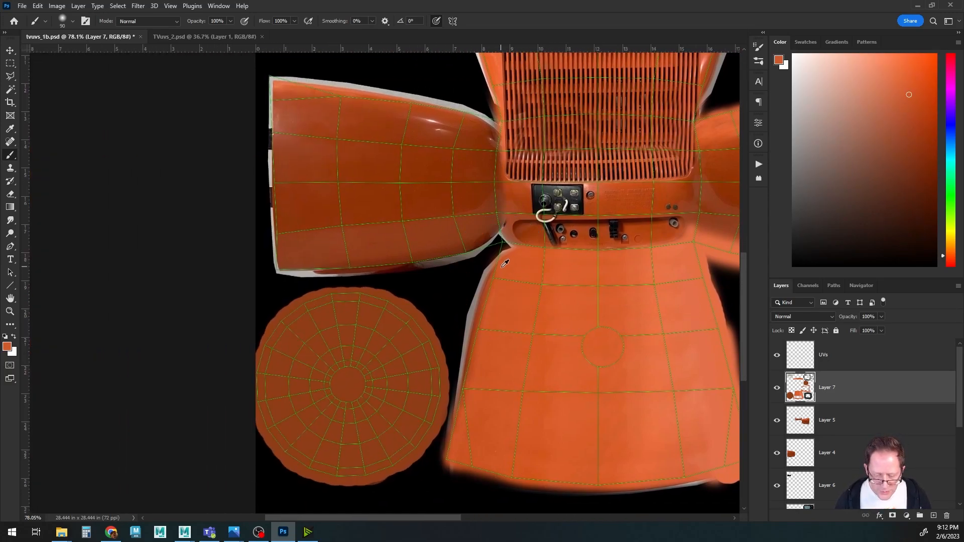
mouse_move(504, 252)
left_mouse_down()
mouse_move(454, 452)
mouse_move(503, 245)
mouse_move(276, 273)
left_mouse_up()
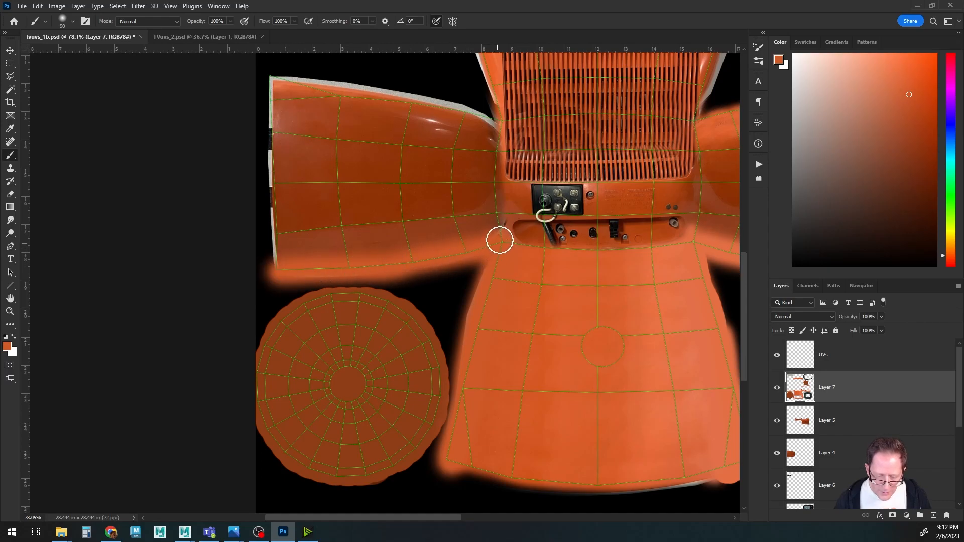
Zoom in, sample the orange, and paint with a smaller brush along the seam where the left side panel meets the lower panel.
scroll(500, 247, "up", 5, "alt")
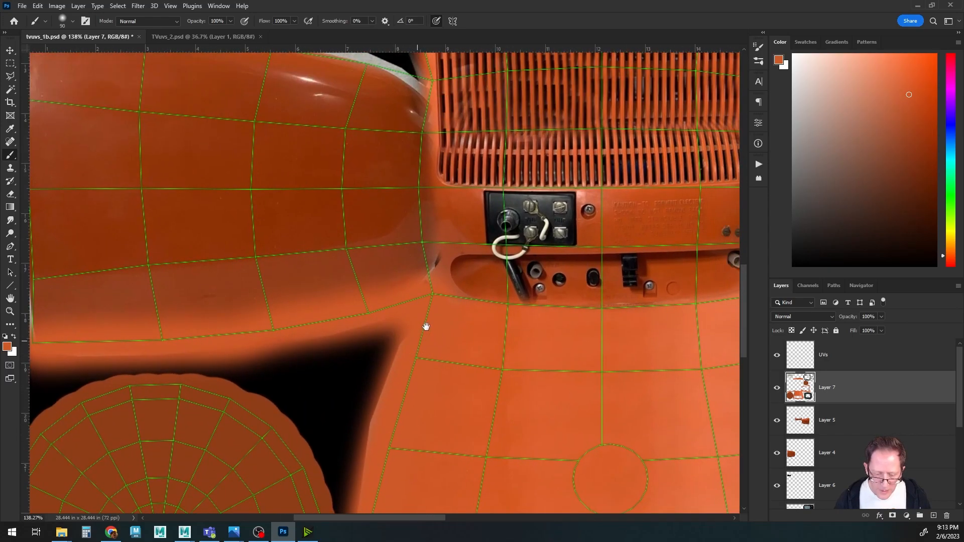
left_click(453, 256, "alt")
key("bracketleft")
key("bracketleft")
left_click_drag(433, 268, 425, 283)
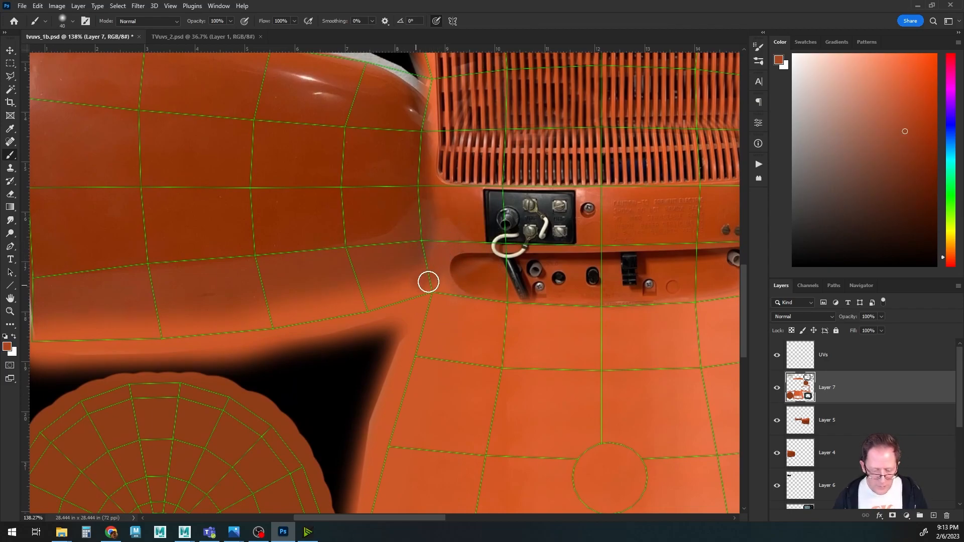
Hide the UVs layer, switch to Maya, and orbit the TV model to inspect the side panel texture.
scroll(542, 361, "down", 6, "alt")
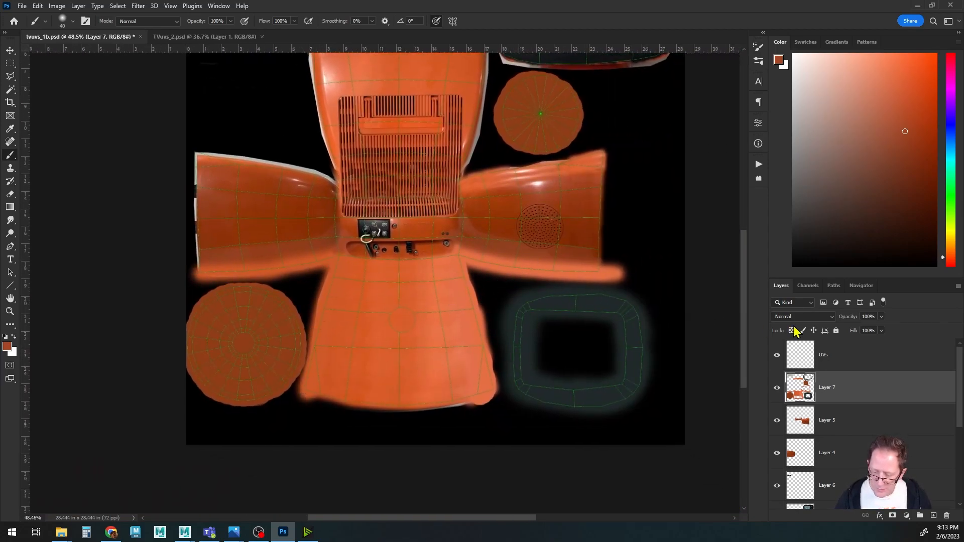
left_click(777, 354)
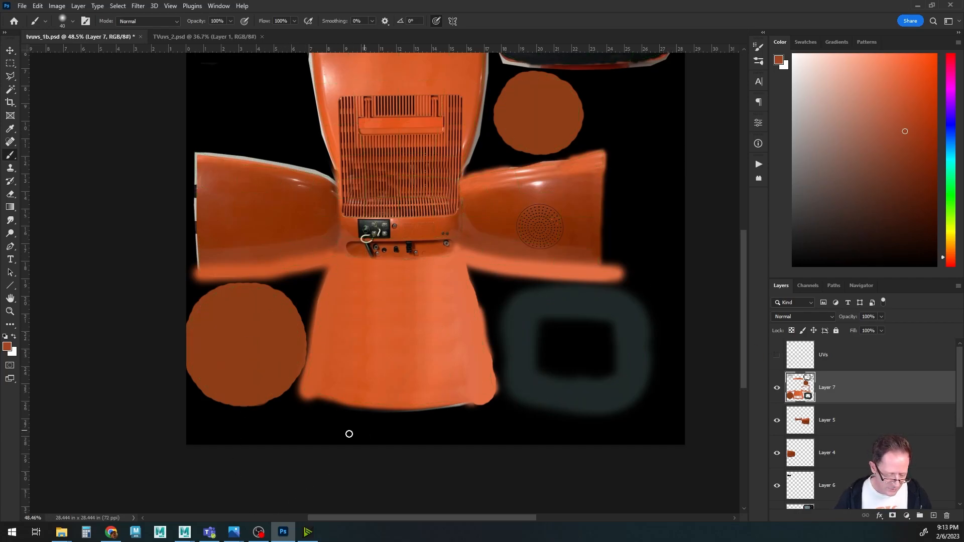
mouse_move(186, 534)
left_click(237, 490)
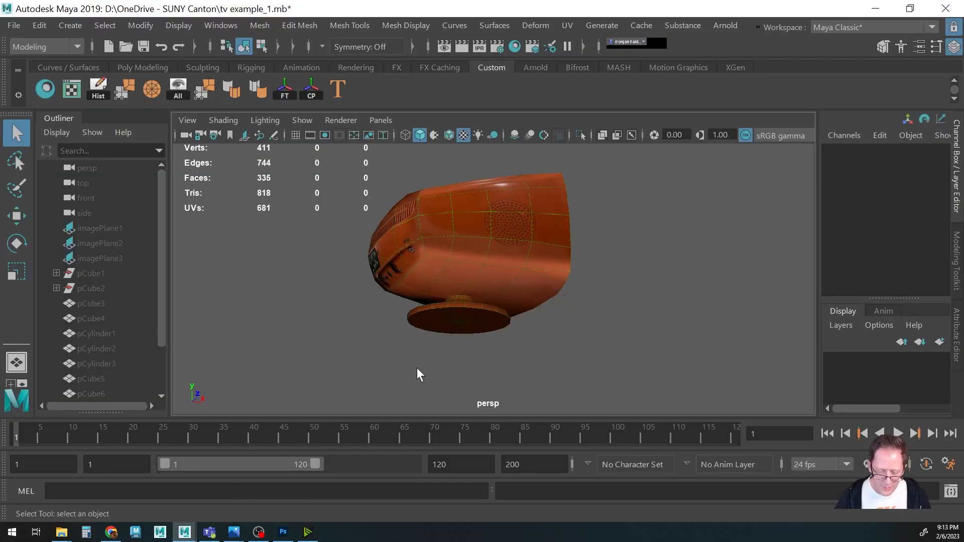
scroll(490, 338, "up", 5)
left_click_drag(337, 258, 421, 328, "alt")
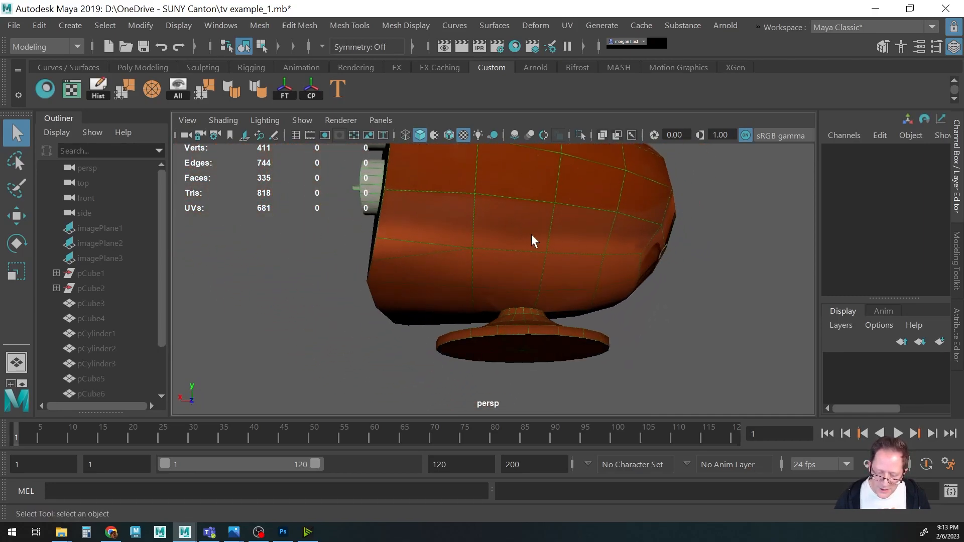
left_click_drag(595, 234, 613, 254, "alt")
scroll(613, 254, "down", 5)
left_click_drag(549, 260, 472, 281, "alt")
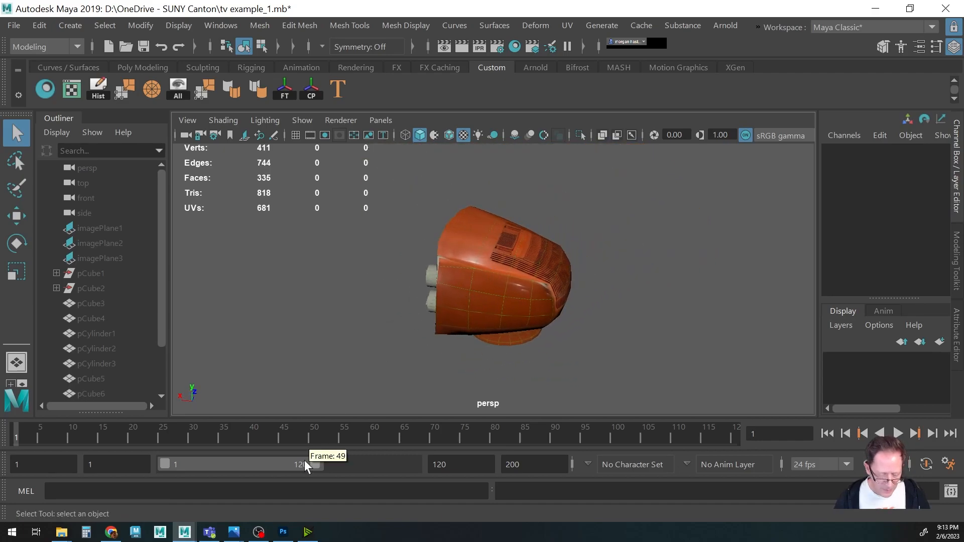
left_click(284, 535)
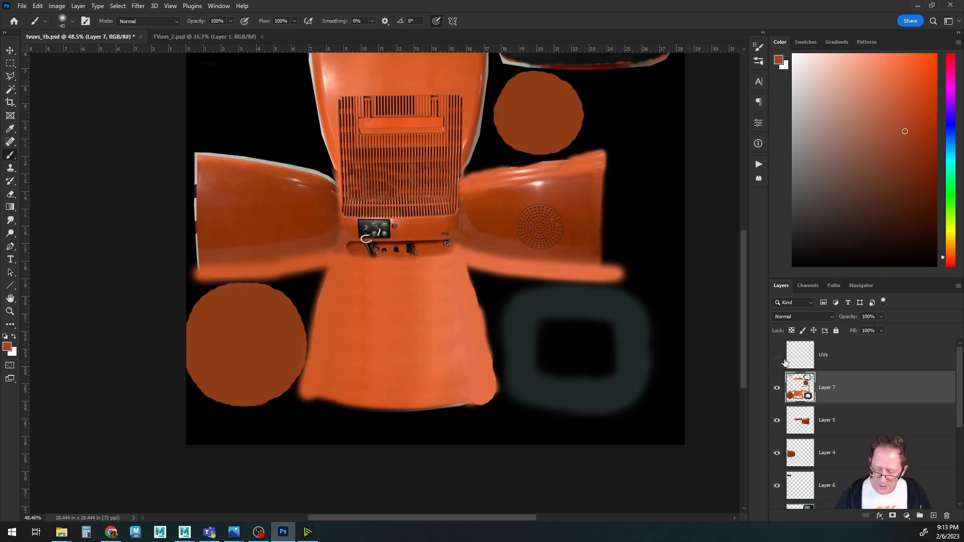
Zoom in and paint orange along the top edge of the left side panel.
mouse_move(406, 209)
left_mouse_down()
mouse_move(387, 318)
mouse_move(540, 330)
mouse_move(540, 338)
mouse_move(497, 346)
mouse_move(522, 328)
mouse_move(555, 327)
left_mouse_up()
scroll(419, 312, "up", 3, "alt")
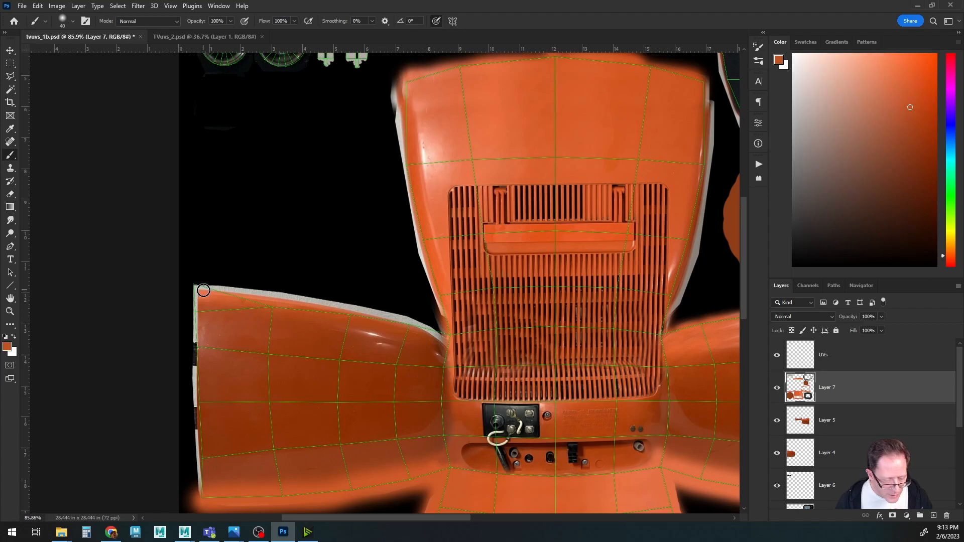
mouse_move(203, 290)
left_mouse_down()
mouse_move(444, 337)
mouse_move(362, 348)
mouse_move(345, 342)
mouse_move(365, 319)
left_mouse_up()
Paint orange along the corner where the left side panel meets the back panel.
scroll(367, 335, "up", 4, "alt")
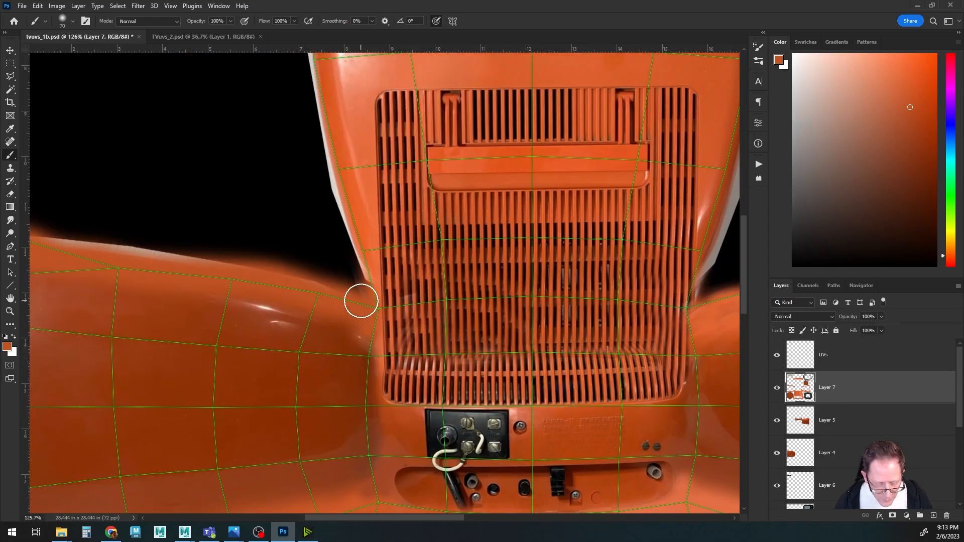
left_click_drag(318, 252, 325, 327)
mouse_move(362, 360)
left_mouse_down()
mouse_move(366, 333)
mouse_move(324, 228)
mouse_move(336, 340)
mouse_move(349, 276)
mouse_move(336, 138)
left_mouse_up()
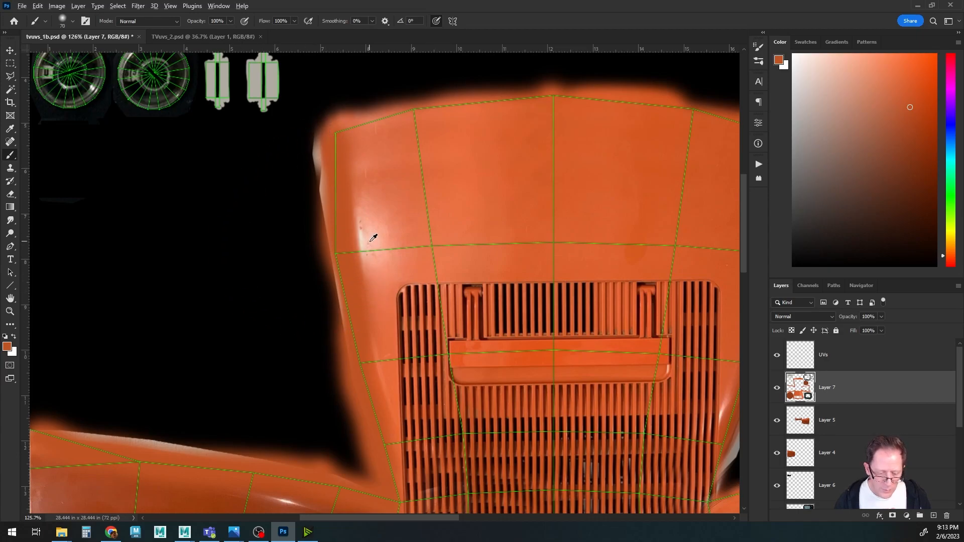
left_click_drag(346, 146, 335, 188)
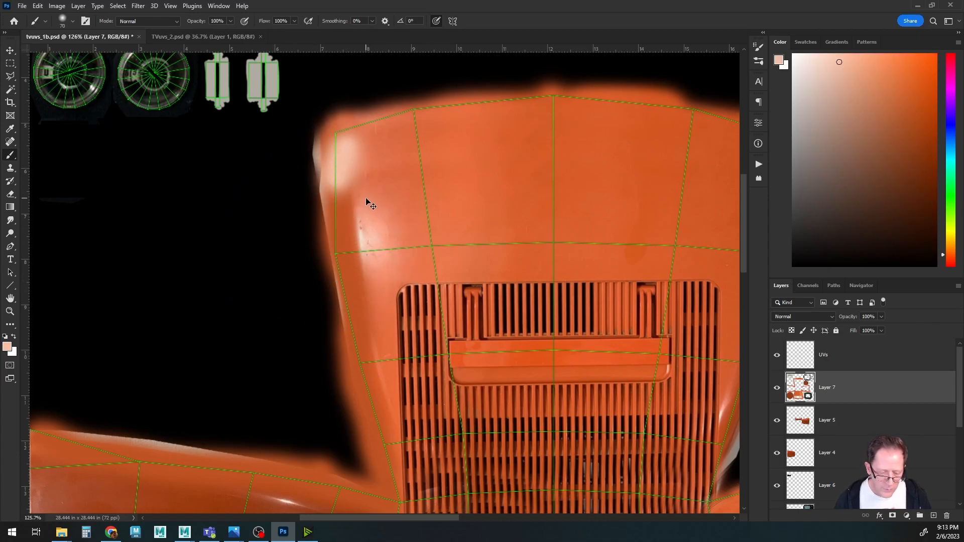
key("ctrl+z")
left_click_drag(355, 280, 334, 275)
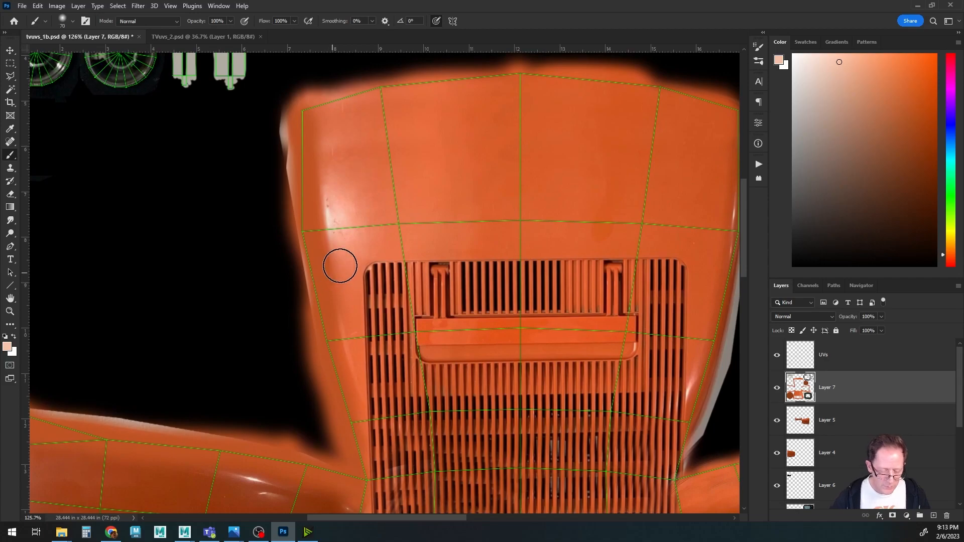
key("s")
key("ctrl+z")
With the Clone Stamp tool, sample nearby areas and clone along the back panel's upper left edge.
left_click(377, 186, "alt")
left_click_drag(327, 216, 328, 177)
left_click(372, 180, "alt")
mouse_move(326, 227)
left_mouse_down()
mouse_move(330, 253)
mouse_move(326, 201)
mouse_move(340, 278)
left_mouse_up()
left_click(366, 184, "alt")
left_click(363, 151, "alt")
left_click(366, 184, "alt")
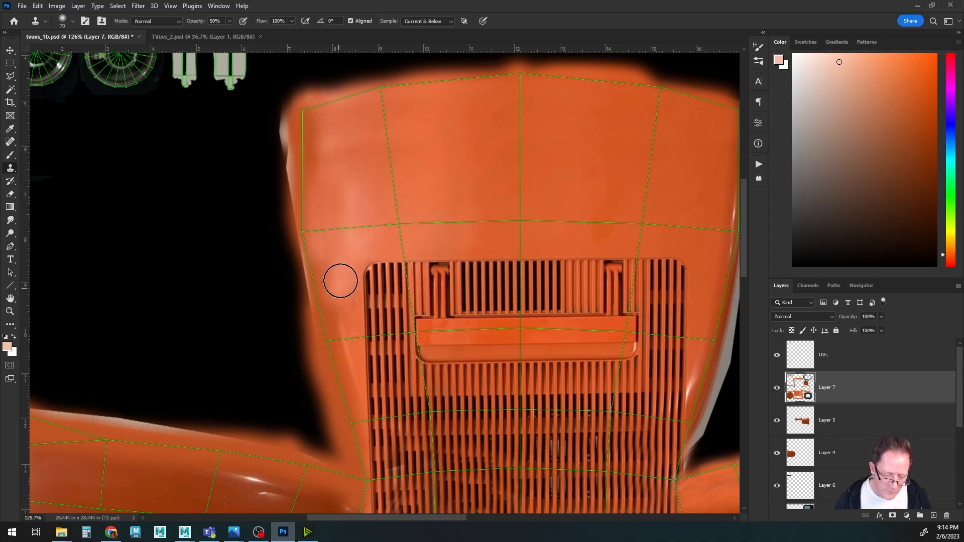
Switch to the brush, sample the orange, and paint along the back panel's left edge and the left panel's corner.
key("b")
left_click(312, 146, "alt")
left_click(309, 160, "alt")
mouse_move(308, 223)
left_mouse_down()
mouse_move(311, 252)
mouse_move(301, 137)
mouse_move(305, 301)
mouse_move(320, 355)
left_mouse_up()
mouse_move(366, 268)
left_mouse_down()
mouse_move(118, 263)
mouse_move(99, 251)
left_mouse_up()
left_click_drag(370, 344, 305, 275)
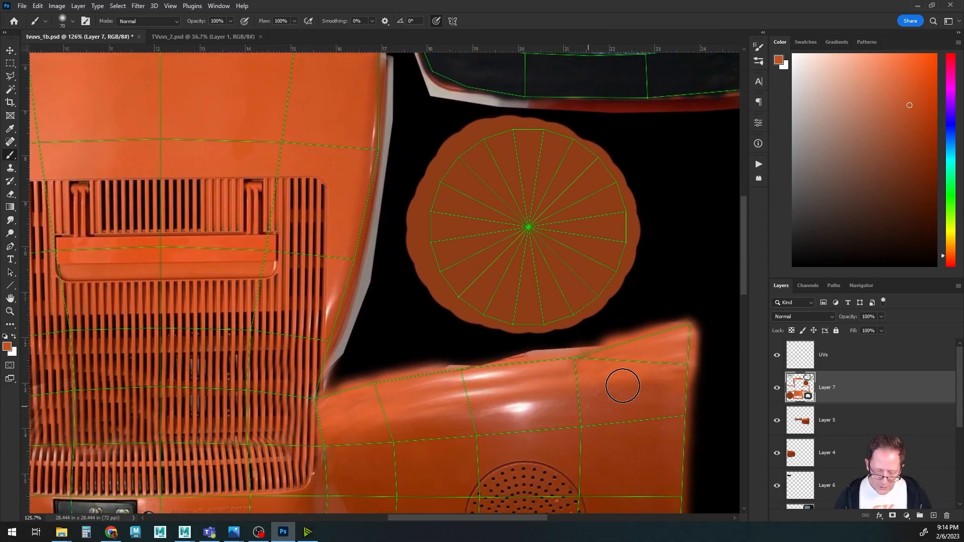
Sample the orange and paint along the top edge of the right side panel and its seam with the back panel.
left_click(662, 335, "alt")
mouse_move(664, 334)
left_mouse_down()
mouse_move(502, 353)
mouse_move(336, 392)
left_mouse_up()
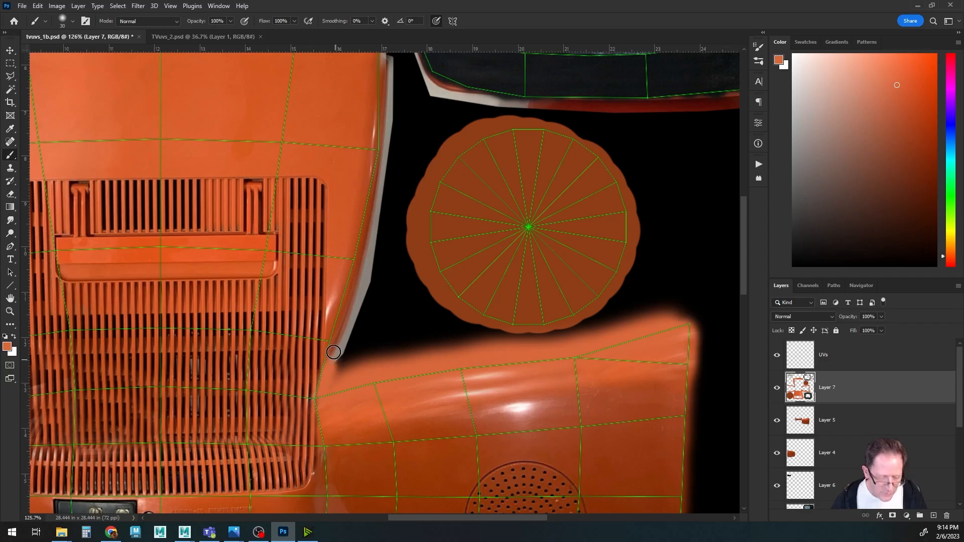
key("space")
left_click_drag(391, 165, 432, 230)
mouse_move(421, 101)
left_mouse_down()
mouse_move(415, 254)
mouse_move(382, 410)
left_mouse_up()
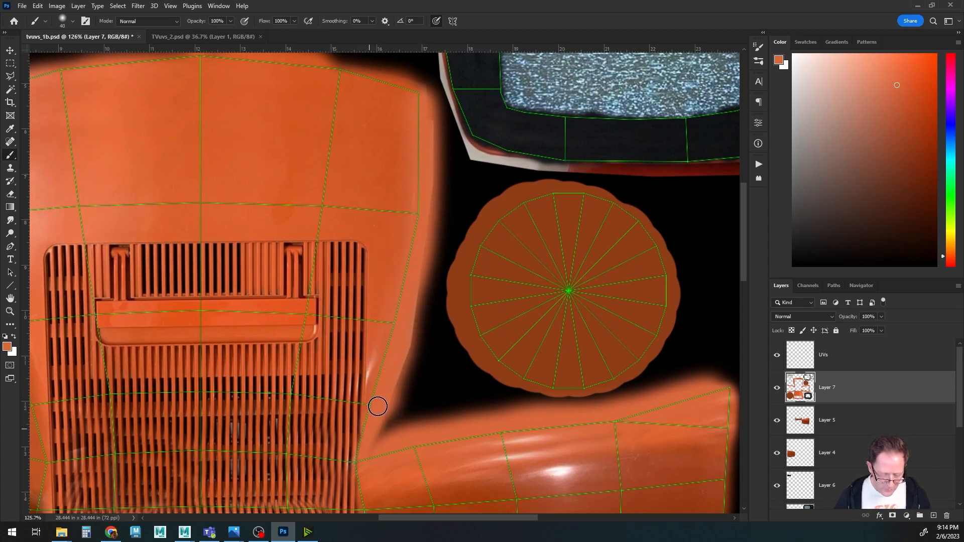
Zoom out over the layout and save the PSD file.
scroll(479, 328, "down", 7, "alt")
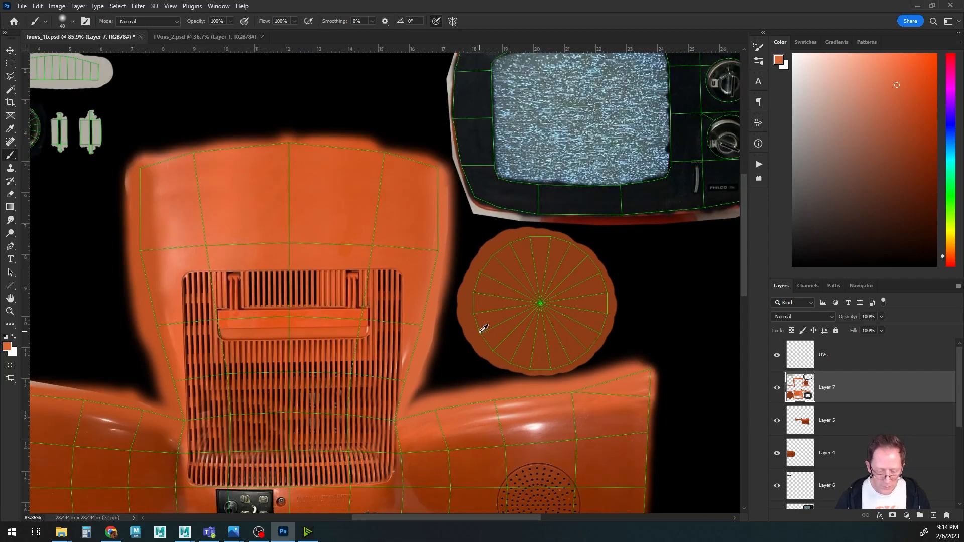
key("space")
left_click_drag(397, 383, 467, 278)
key("ctrl+s")
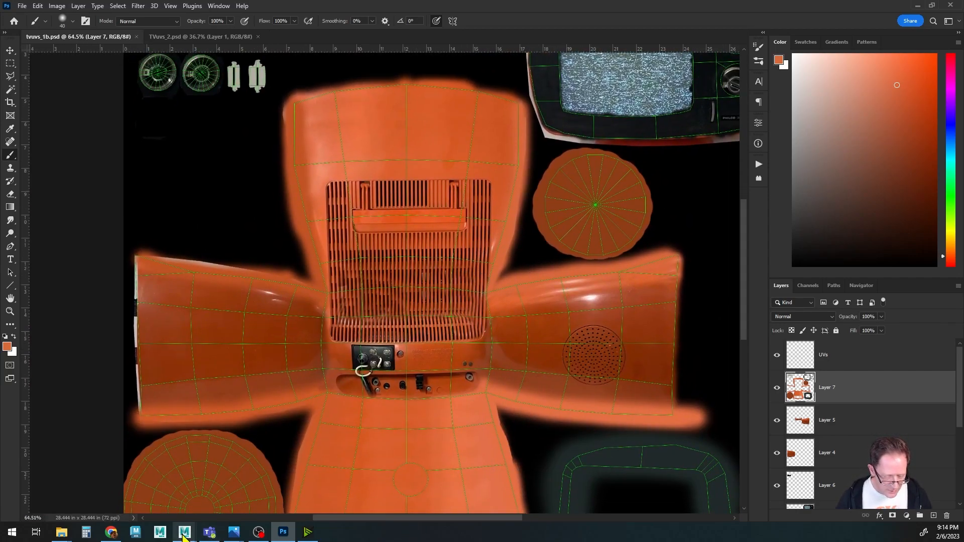
Hide the UVs layer and switch to Maya to inspect the updated texture on the TV's side and back.
left_click(777, 358)
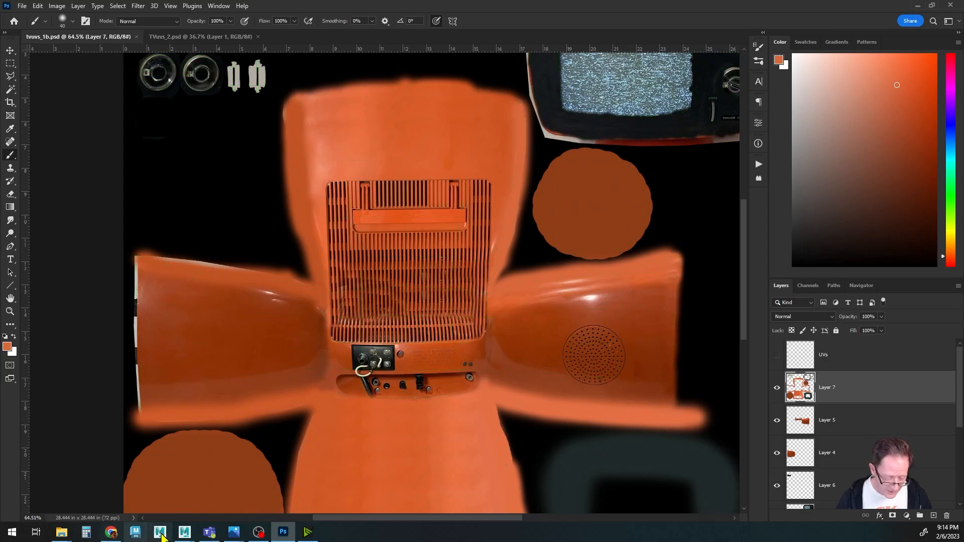
mouse_move(185, 531)
left_click(229, 485)
left_click_drag(409, 318, 527, 301, "alt")
right_click_drag(527, 301, 594, 295, "alt")
left_click_drag(594, 295, 489, 331, "alt")
scroll(557, 330, "up", 5)
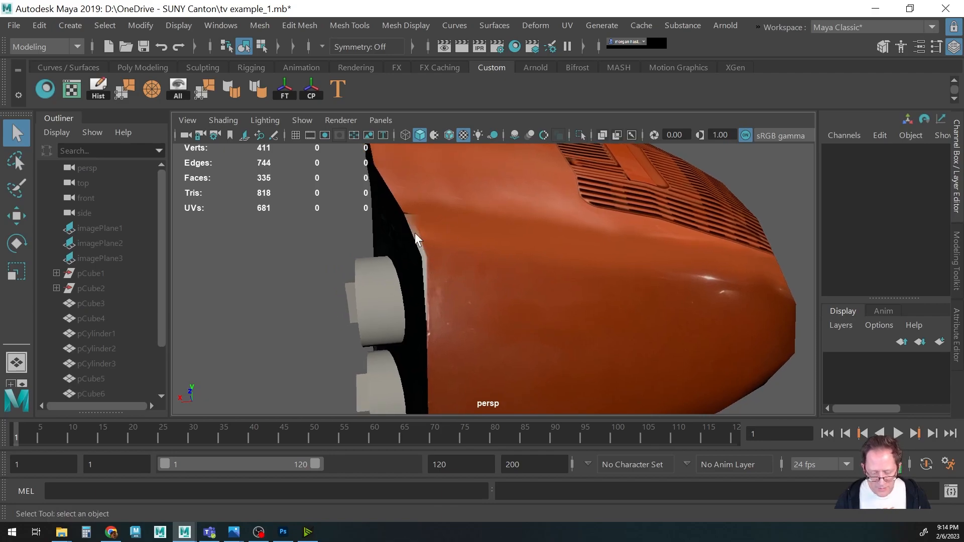
left_click(283, 531)
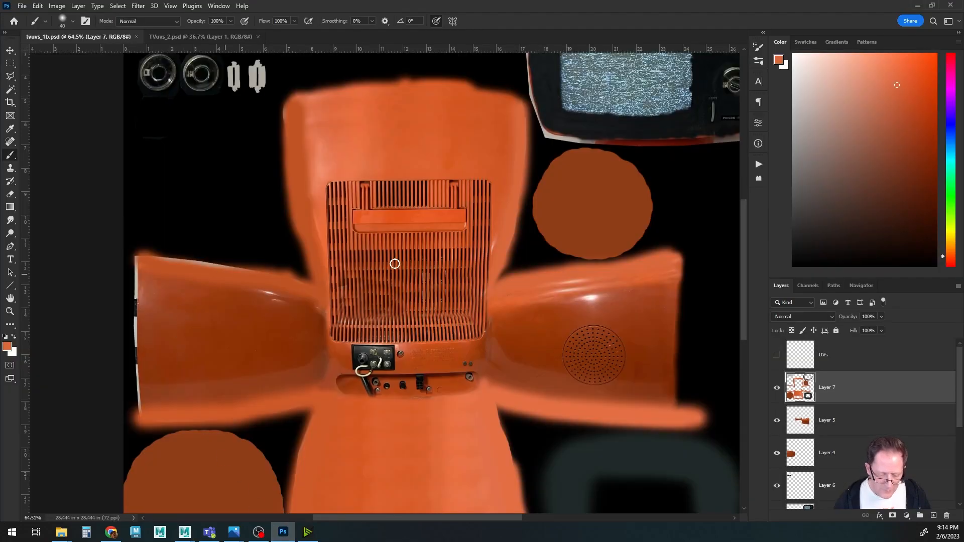
Show the UVs layer and clone at 100% opacity along the left edge of the left side panel.
left_click(777, 355)
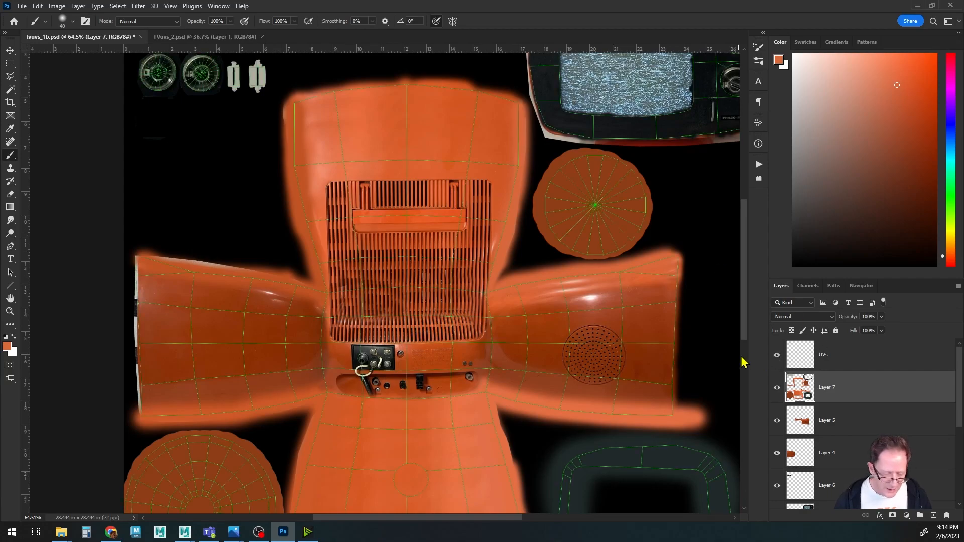
left_click_drag(318, 349, 502, 307)
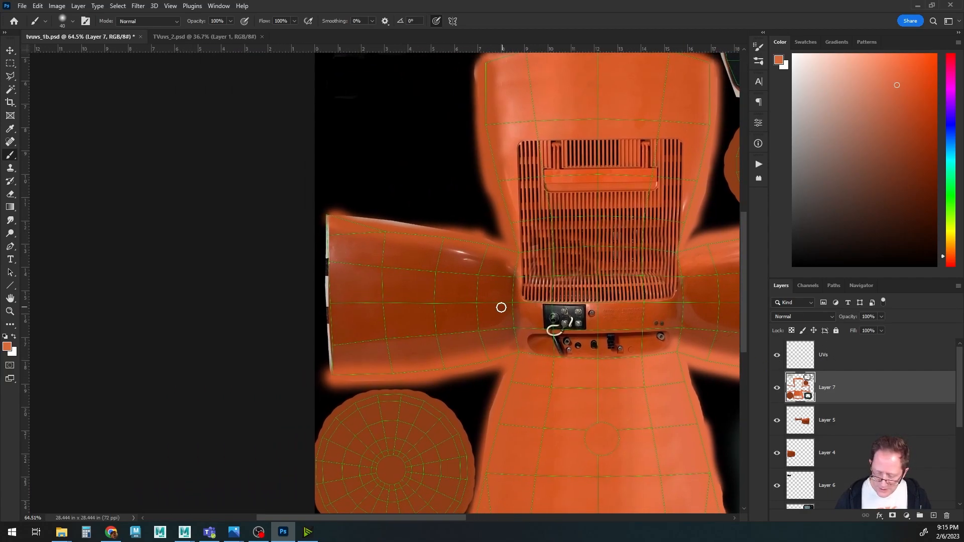
scroll(416, 316, "up", 5, "alt")
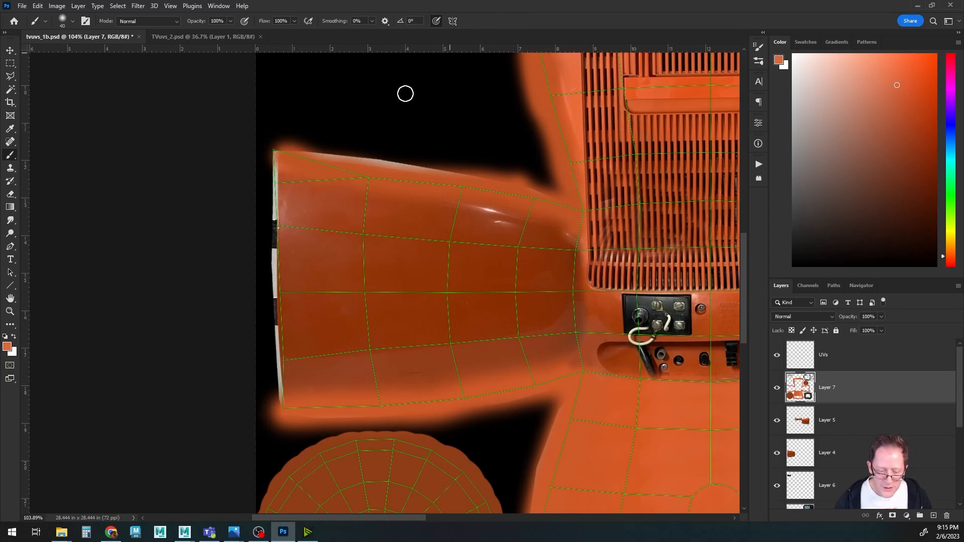
key("s")
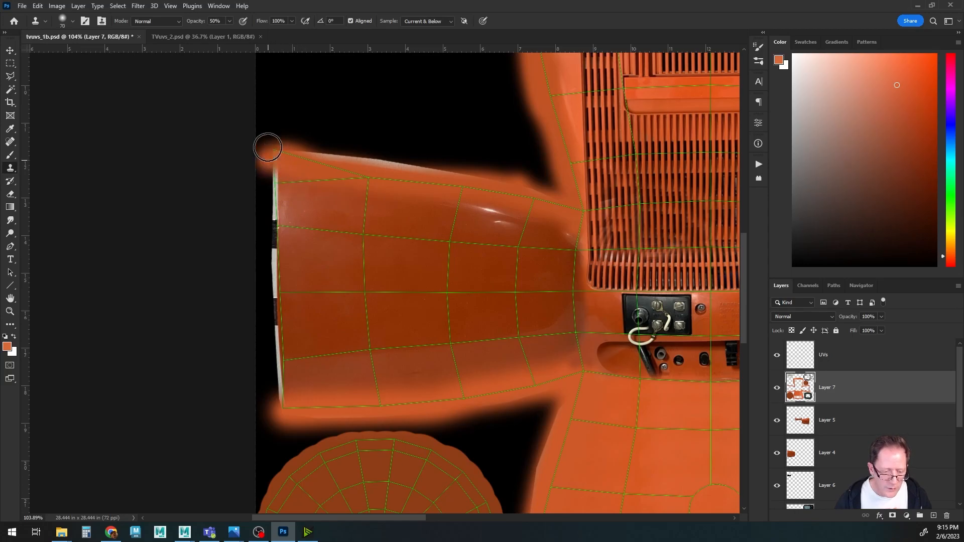
left_click(230, 21)
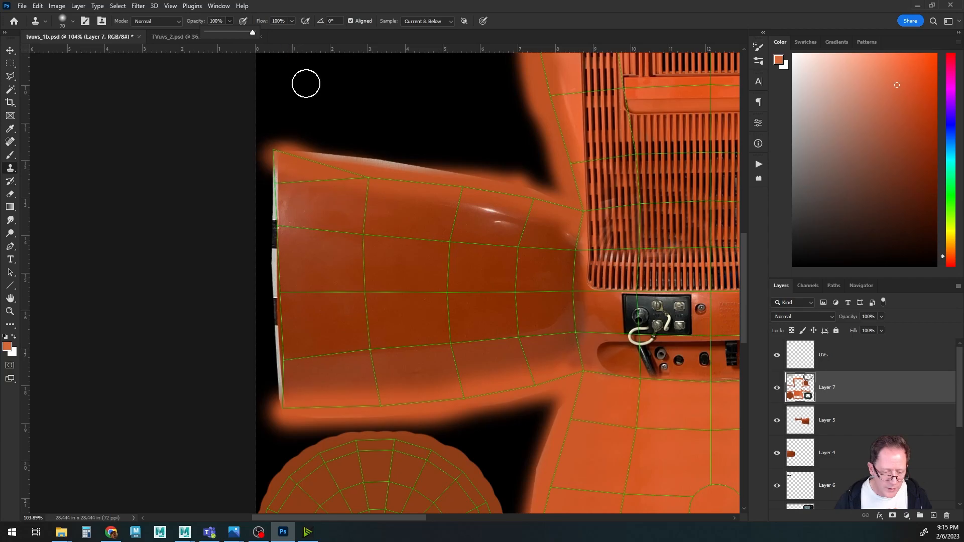
left_click(307, 174, "alt")
left_click_drag(276, 150, 281, 354)
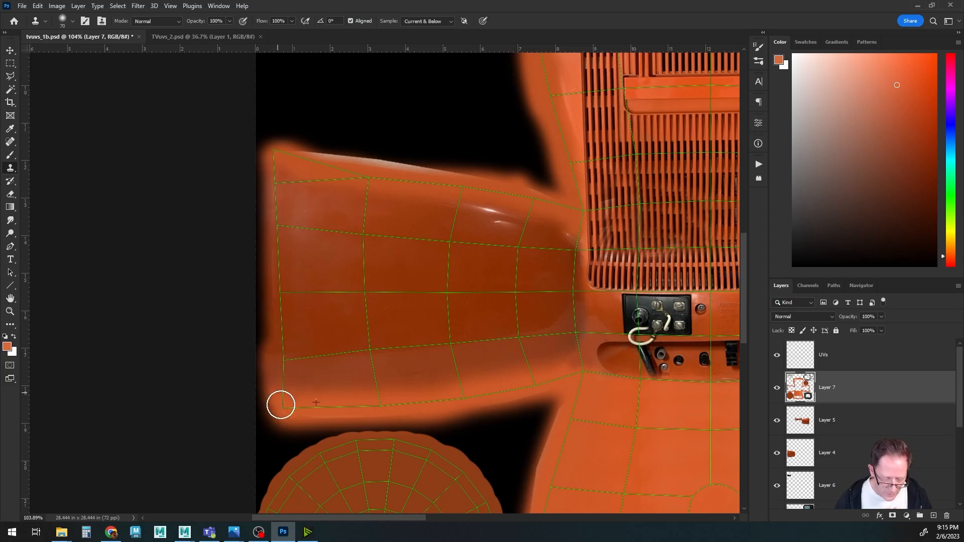
Clone along the bottom edge of the left side panel toward the lower panel.
left_click_drag(506, 392, 379, 387)
left_click_drag(535, 369, 207, 336)
left_click_drag(572, 366, 375, 376)
left_click_drag(405, 232, 484, 355)
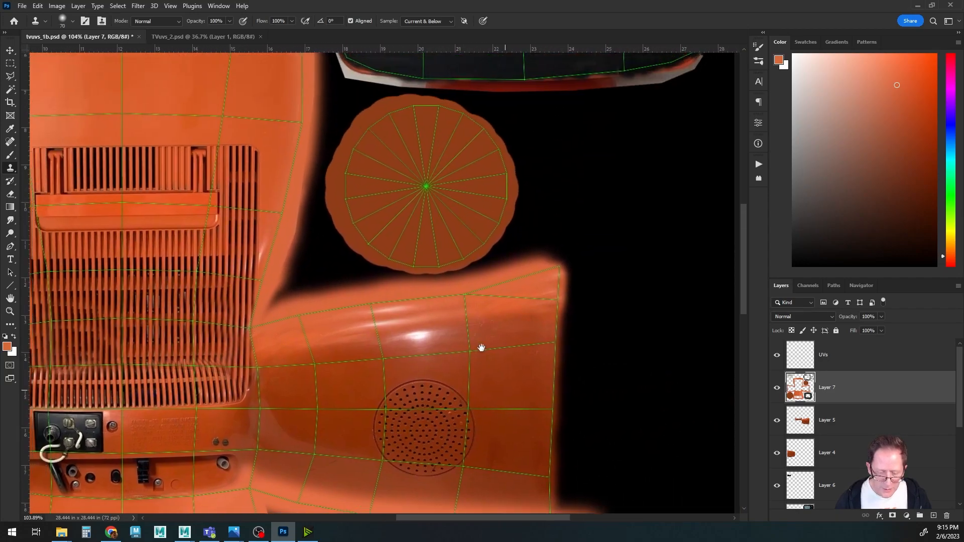
Clone over the right side panel's top edge and the back panel's upper area.
left_click_drag(376, 188, 489, 359)
left_click_drag(328, 310, 543, 166)
left_click_drag(540, 432, 500, 128)
left_click_drag(494, 477, 652, 364)
left_click_drag(496, 175, 457, 462)
left_click_drag(500, 126, 435, 467)
left_click_drag(401, 258, 251, 277)
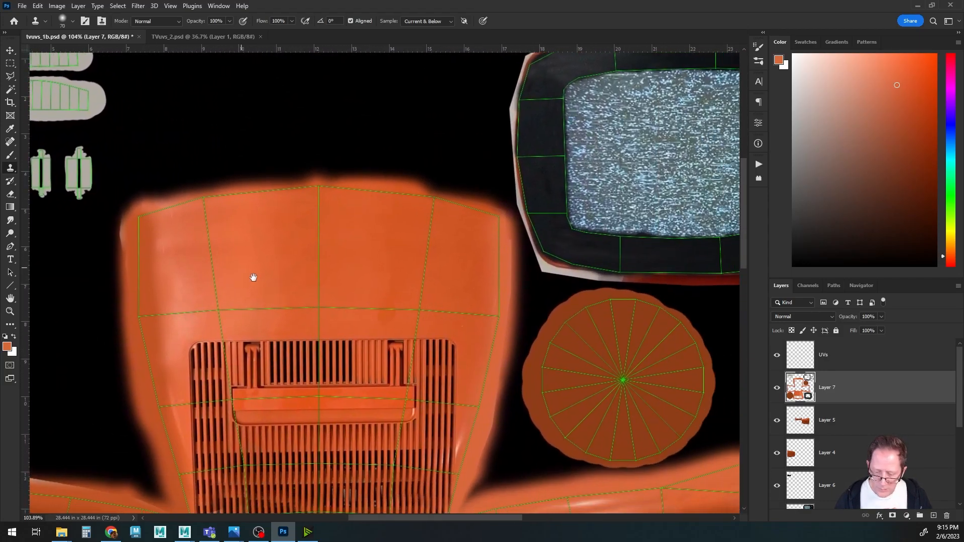
Zoom out to view the whole layout and save the PSD.
scroll(273, 286, "down", 4, "alt")
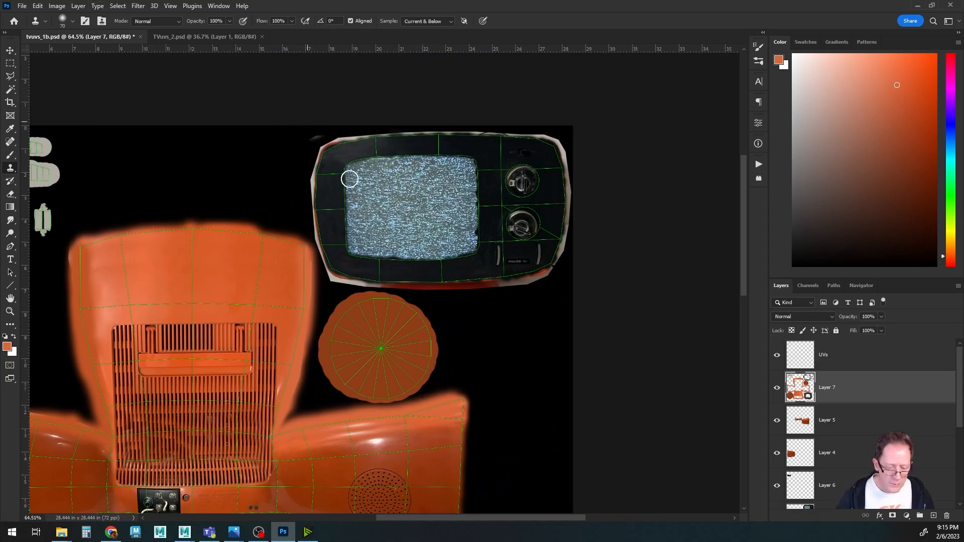
left_click_drag(379, 200, 365, 247)
scroll(427, 272, "up", 3, "alt")
scroll(427, 271, "down", 5, "alt")
key("ctrl+s")
Hide the UVs layer, switch to Maya, and orbit the TV model to check the back texture.
left_click(778, 355)
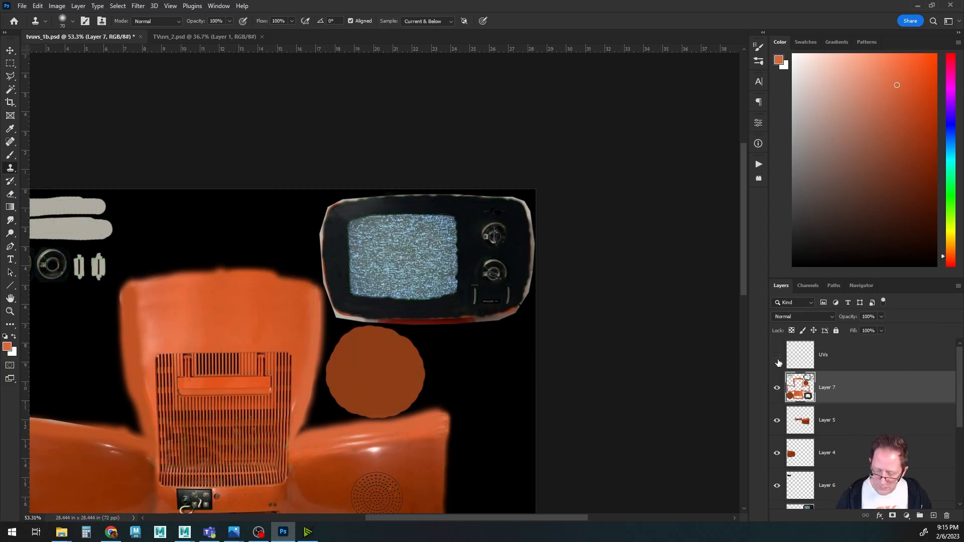
left_click(186, 535)
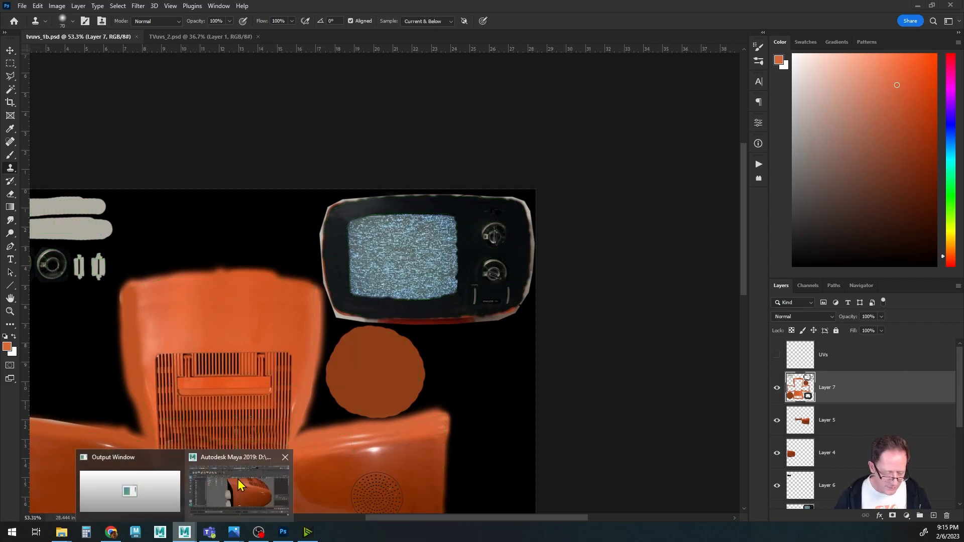
left_click(239, 489)
left_click_drag(319, 361, 532, 329, "alt")
right_click_drag(533, 329, 347, 299, "alt")
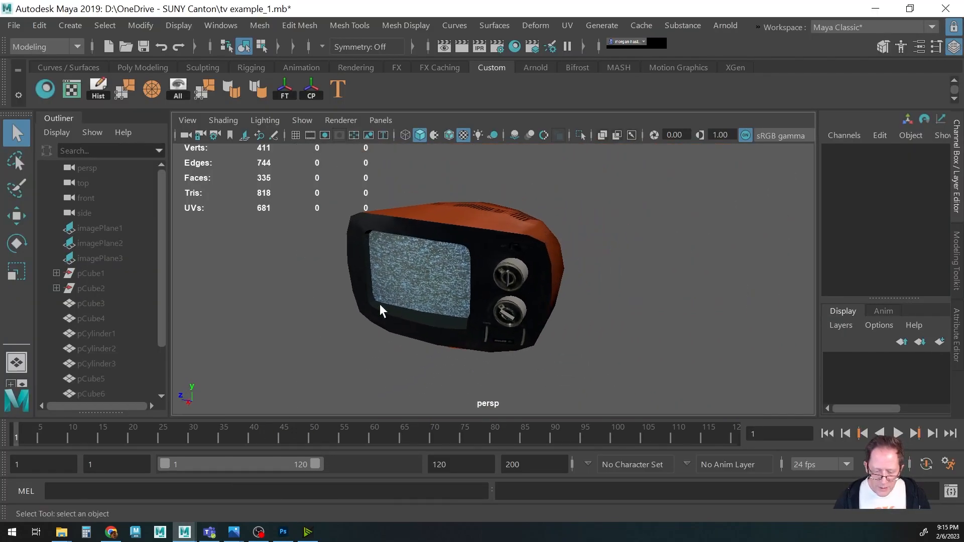
left_click_drag(480, 292, 529, 304, "alt")
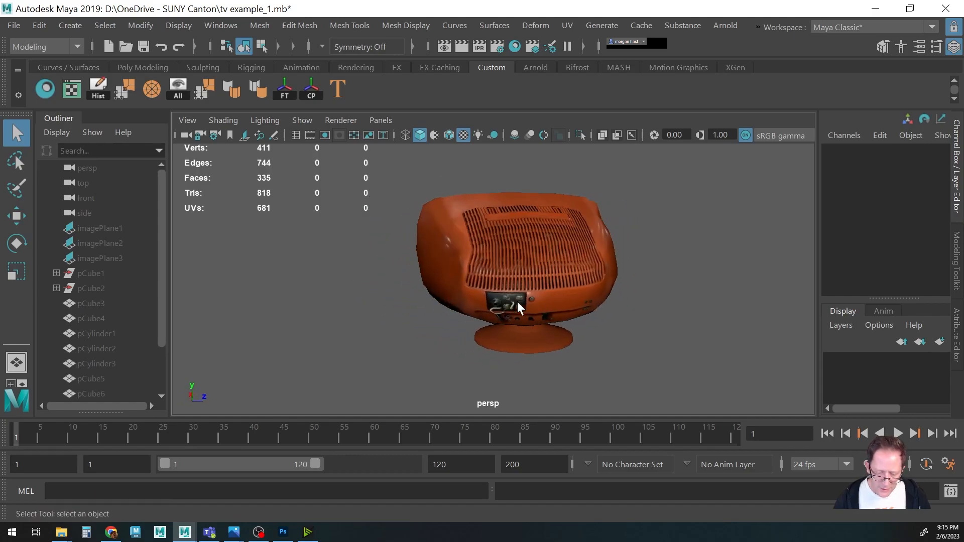
Orbit and zoom around the TV model to examine the back grille texture.
left_click_drag(397, 278, 488, 312, "alt")
right_click_drag(488, 311, 589, 321, "alt")
middle_click_drag(520, 334, 491, 306, "alt")
left_click_drag(491, 306, 512, 312, "alt")
middle_click_drag(512, 329, 510, 303, "alt")
right_click_drag(510, 304, 421, 296, "alt")
middle_click_drag(465, 301, 448, 285, "alt")
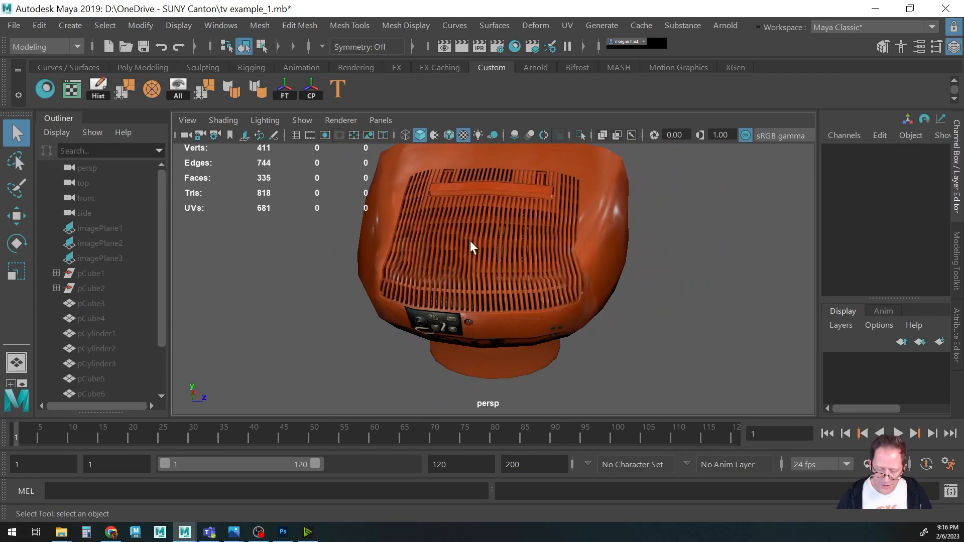
Switch to Photoshop and open the reference photo s-l1600 (3).jpg from the tv references folder.
left_click(283, 532)
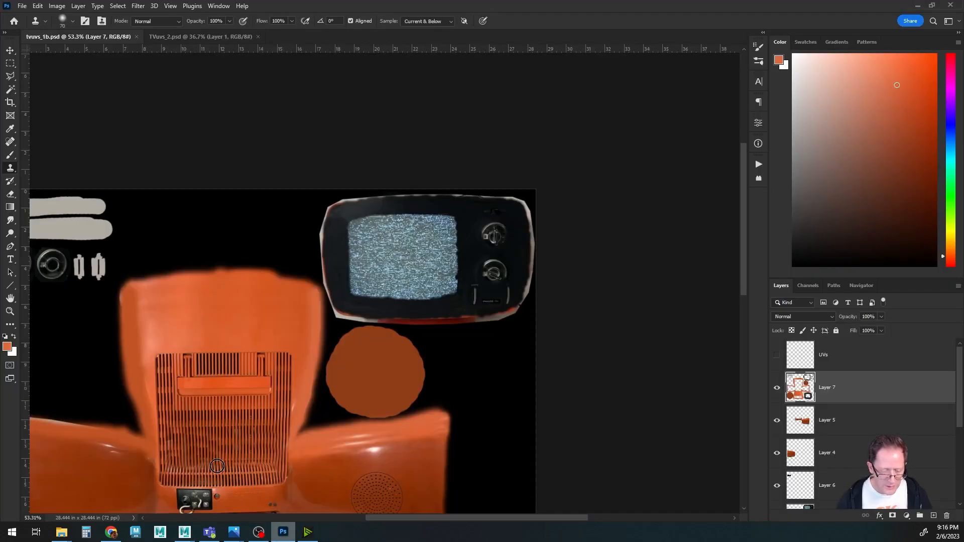
left_click(23, 6)
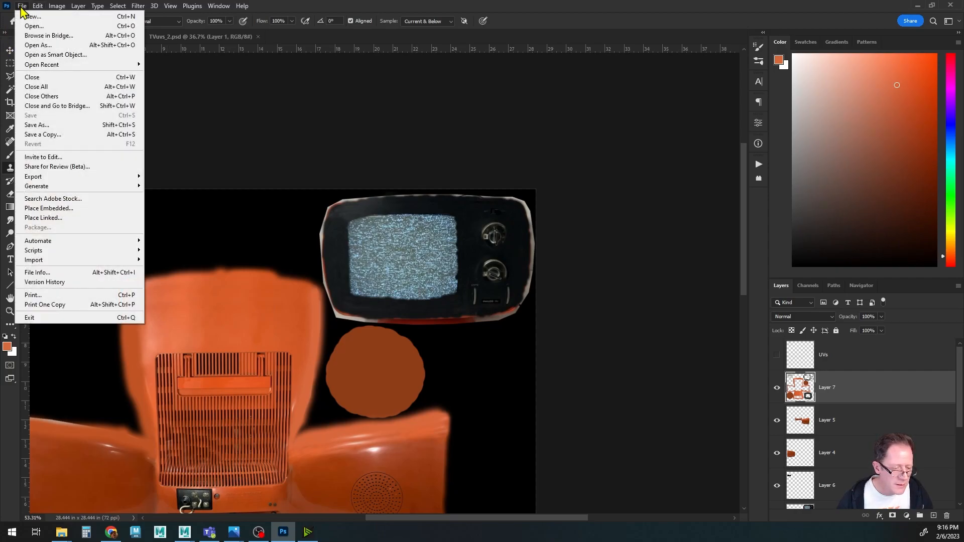
left_click(30, 28)
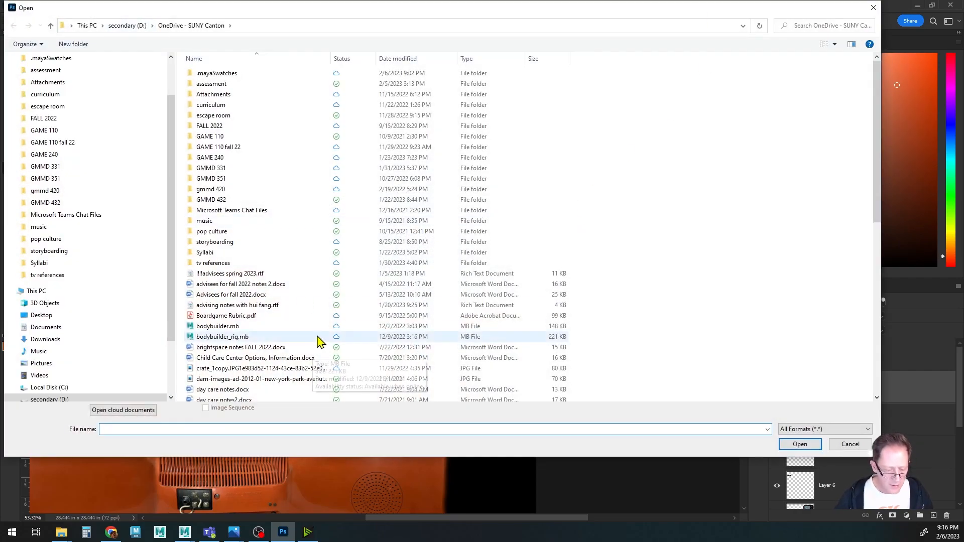
scroll(286, 286, "down", 4)
double_click(191, 146)
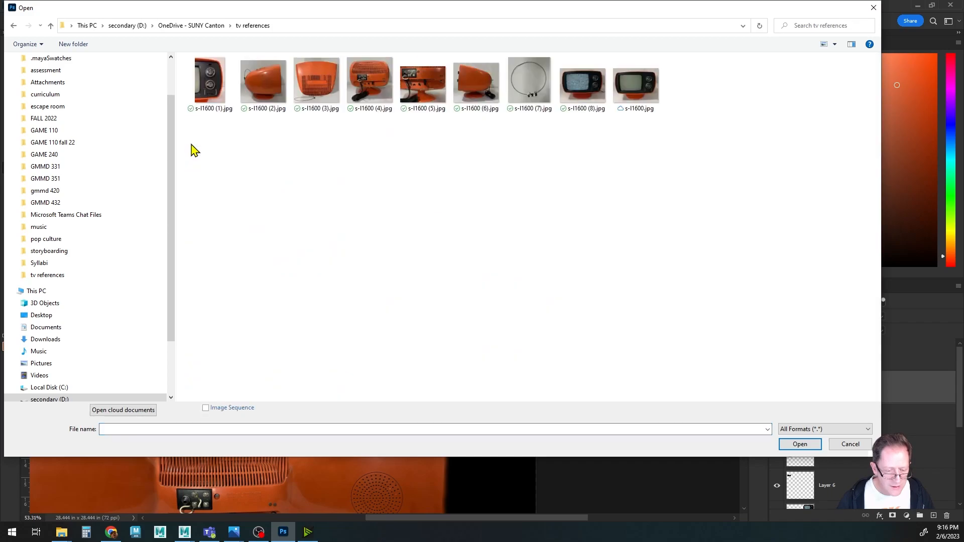
left_click(316, 88)
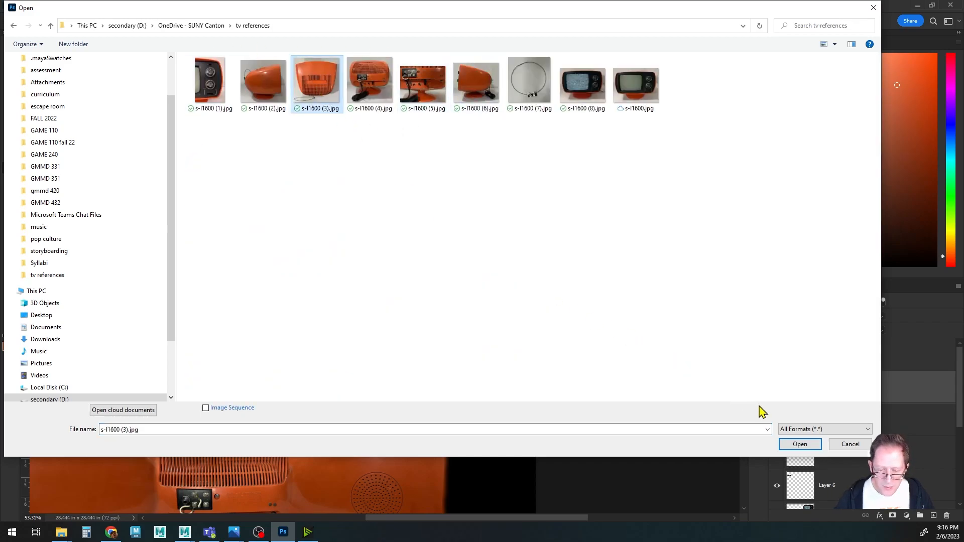
left_click(797, 445)
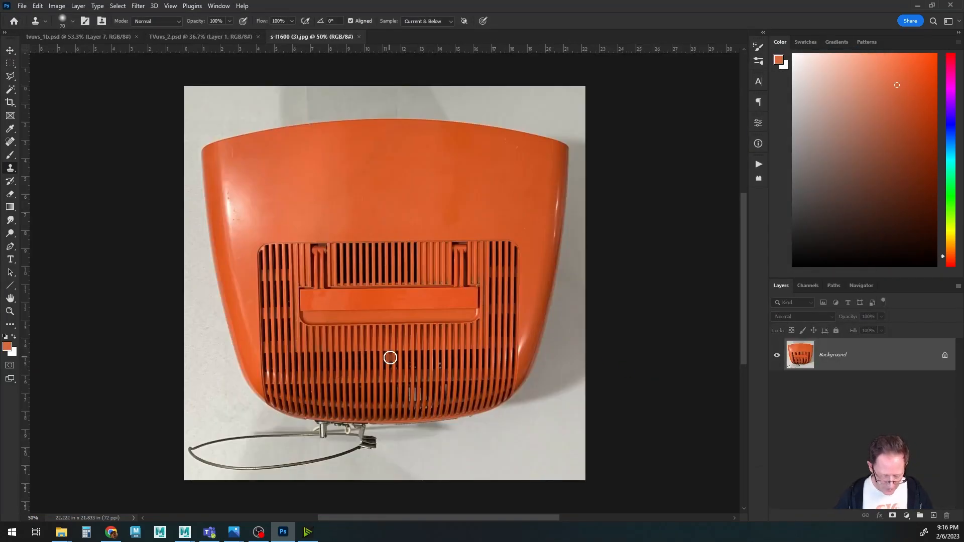
Select the back grille area of the reference photo with the Polygonal Lasso.
key("l")
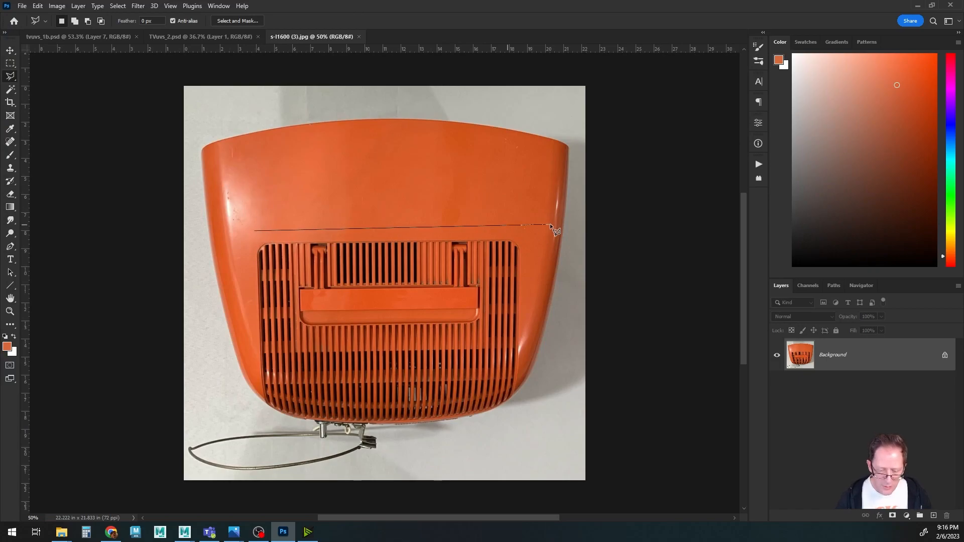
left_click(512, 394)
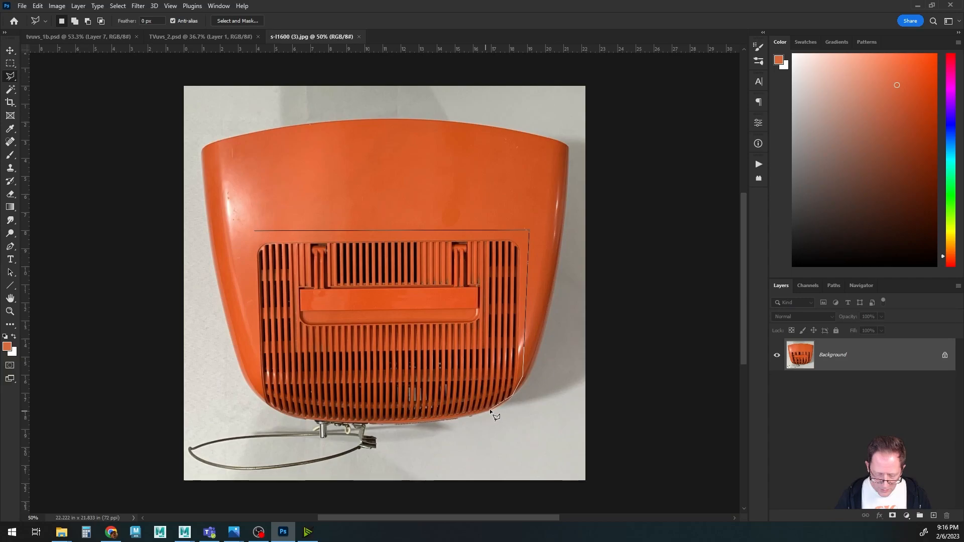
left_click(460, 415)
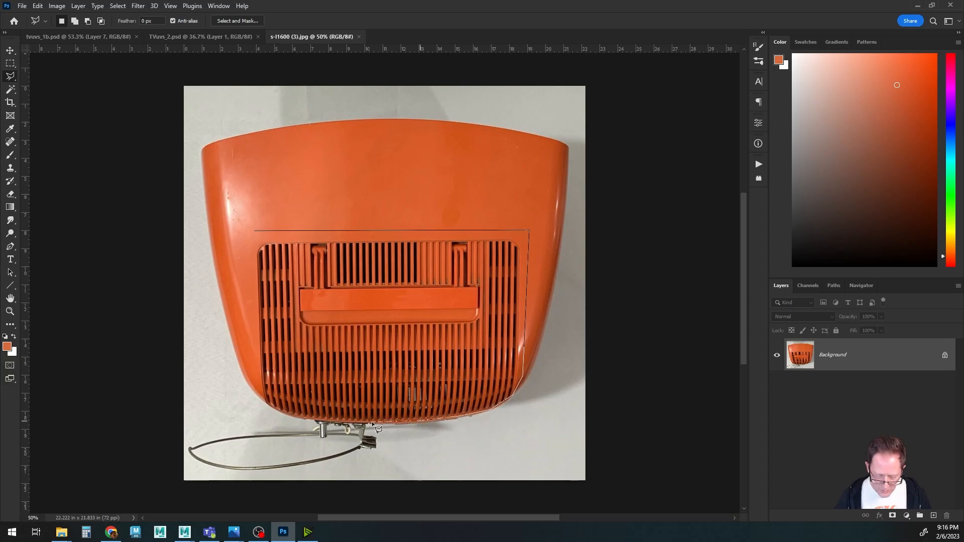
left_click(298, 416)
left_click(281, 411)
left_click(267, 405)
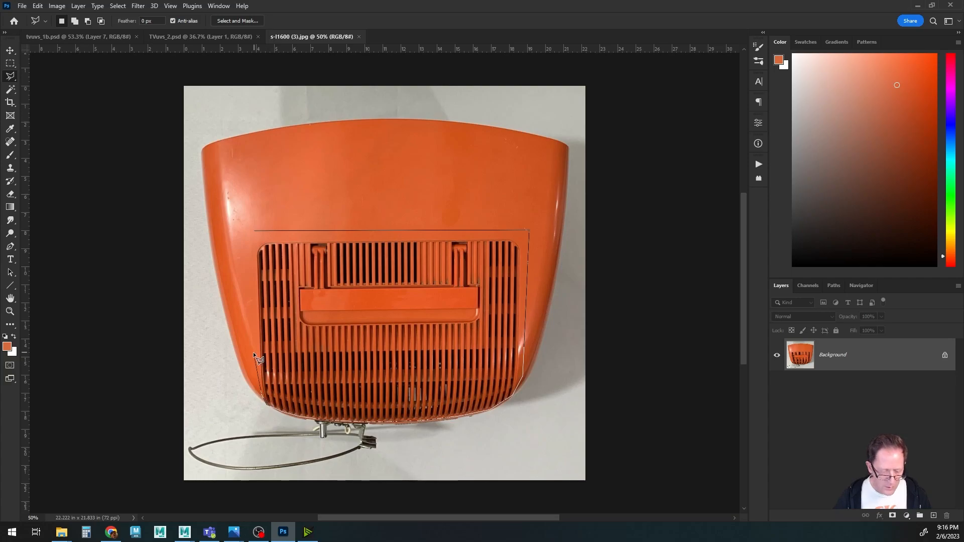
left_click(253, 230)
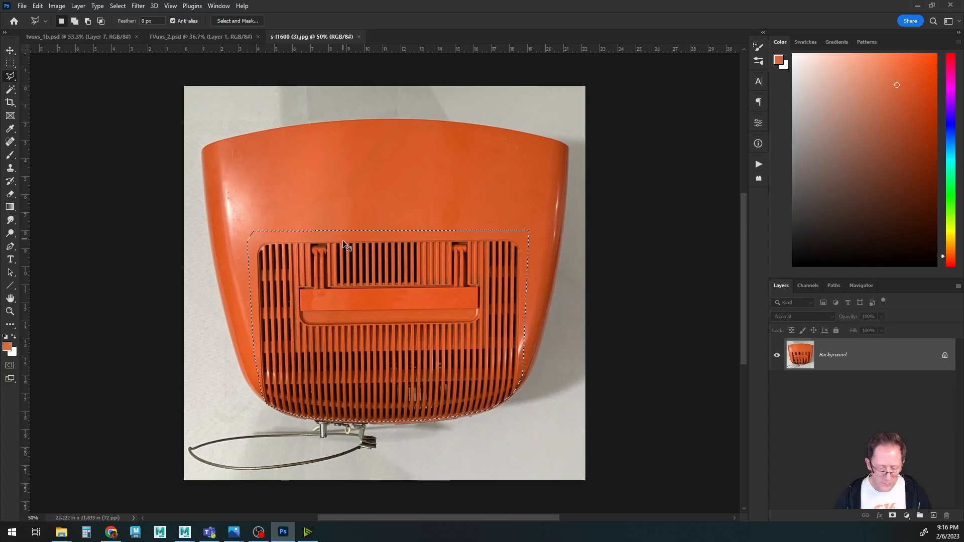
Paste the grille selection into the tvuvs_1b.psd texture as a new layer.
left_click(72, 36)
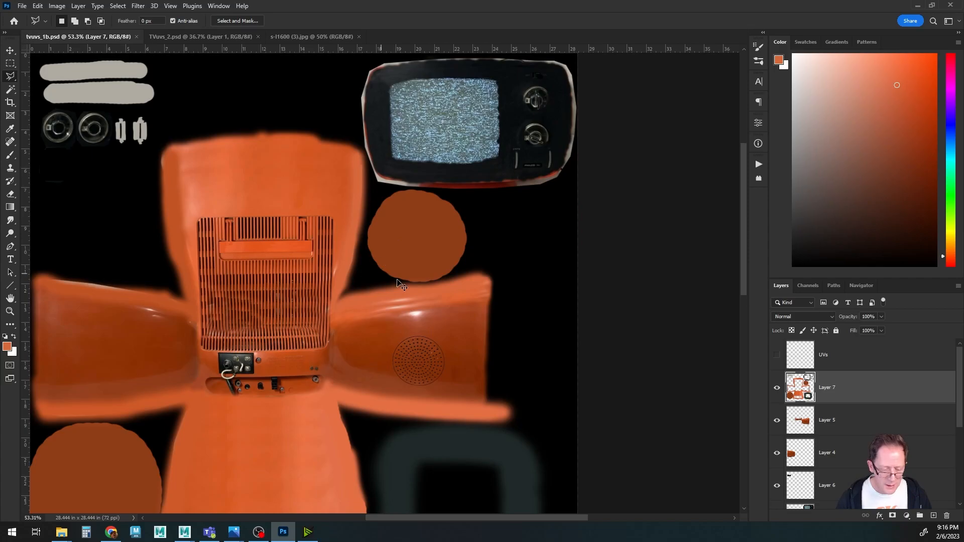
key("ctrl+v")
scroll(329, 336, "up", 2, "alt")
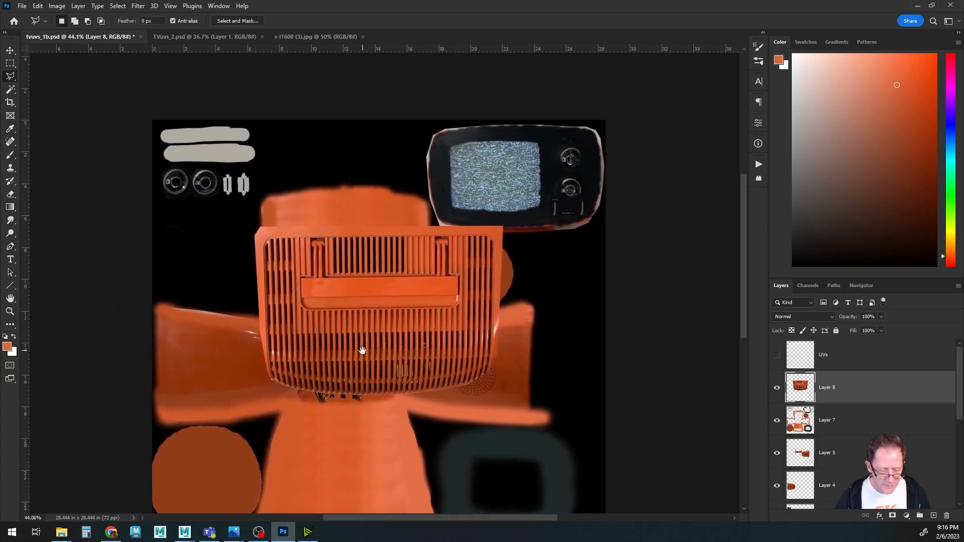
Scale the pasted grille to about 48% wide and 71% tall and position it over the back panel's grille.
key("ctrl+t")
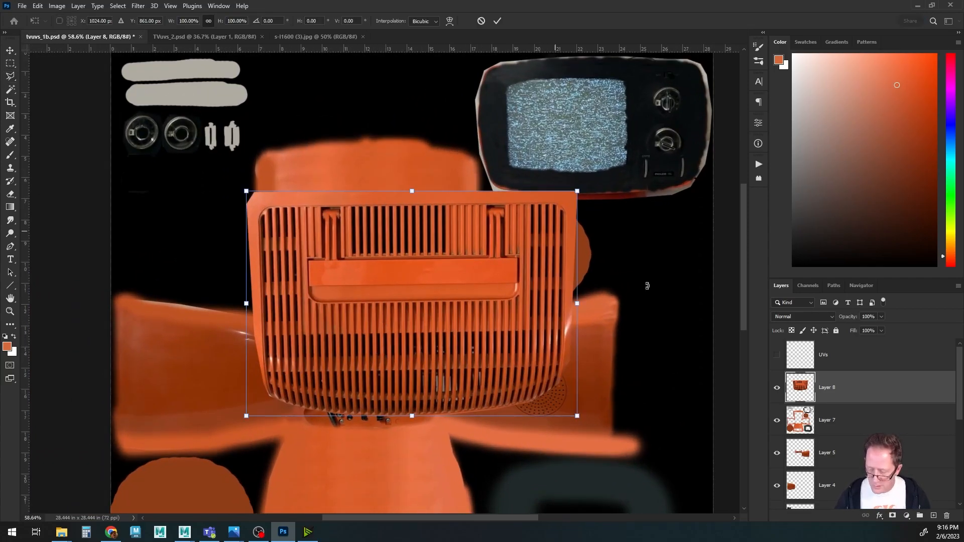
left_click_drag(581, 411, 432, 317)
left_click_drag(347, 279, 376, 327)
left_click_drag(459, 363, 397, 319)
scroll(390, 345, "up", 5, "alt")
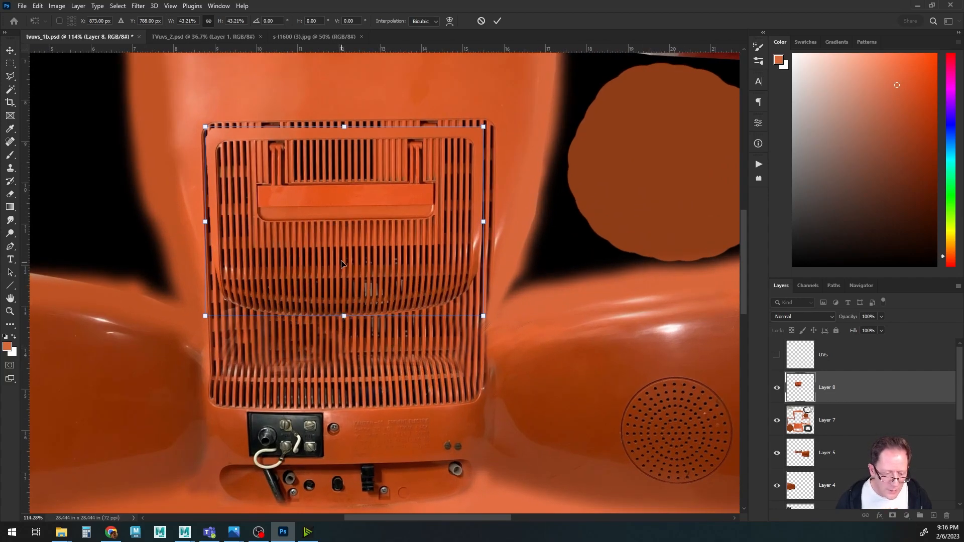
left_click_drag(322, 256, 315, 240)
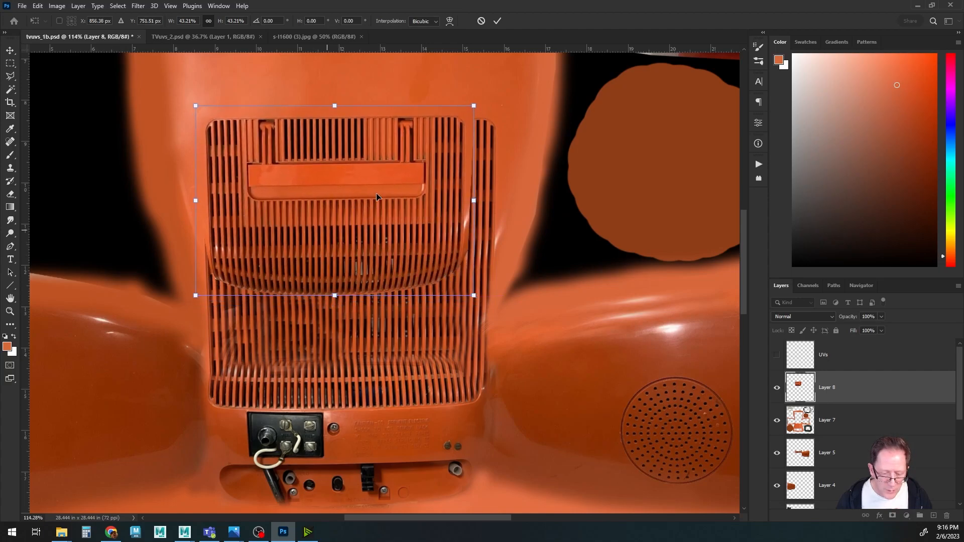
left_click_drag(474, 200, 502, 201, "ctrl")
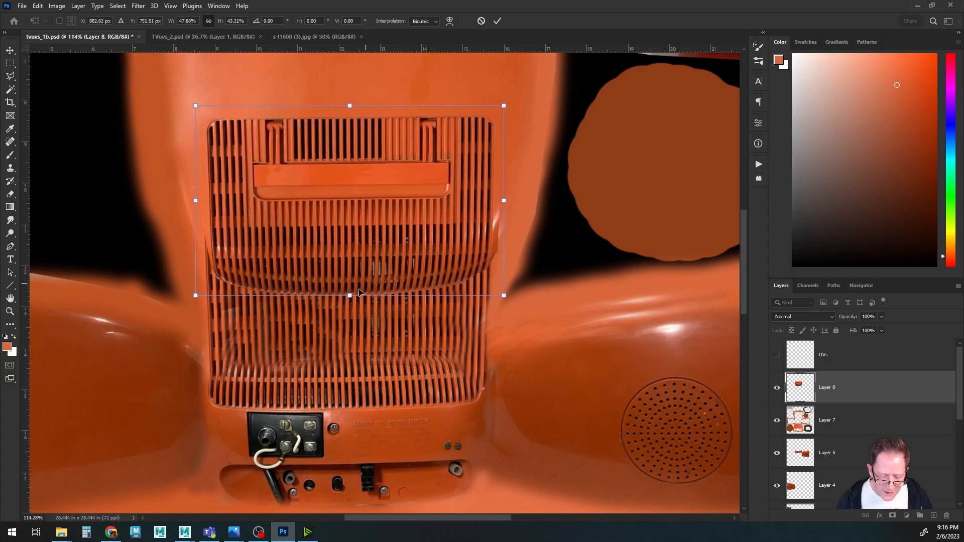
left_click_drag(350, 297, 346, 414, "ctrl")
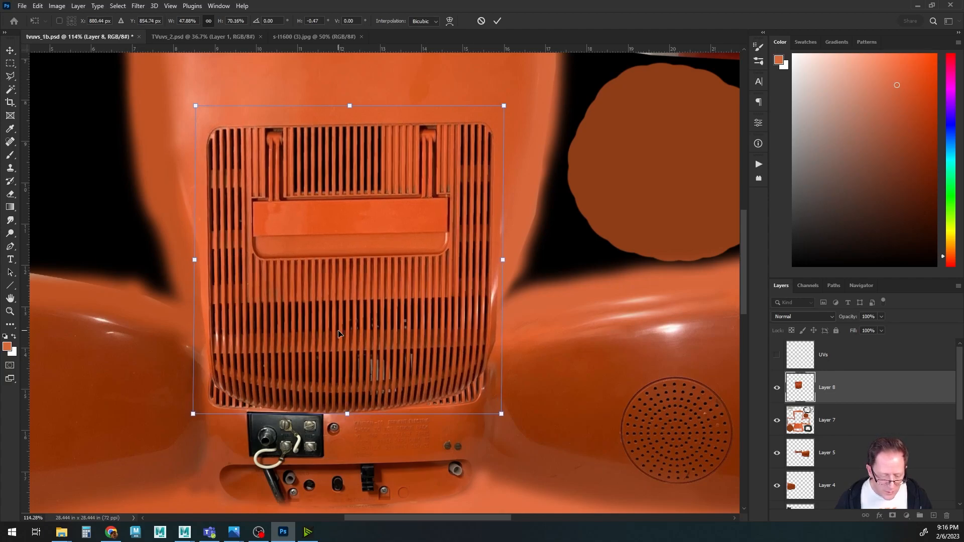
key("Left")
key("Left")
key("Left")
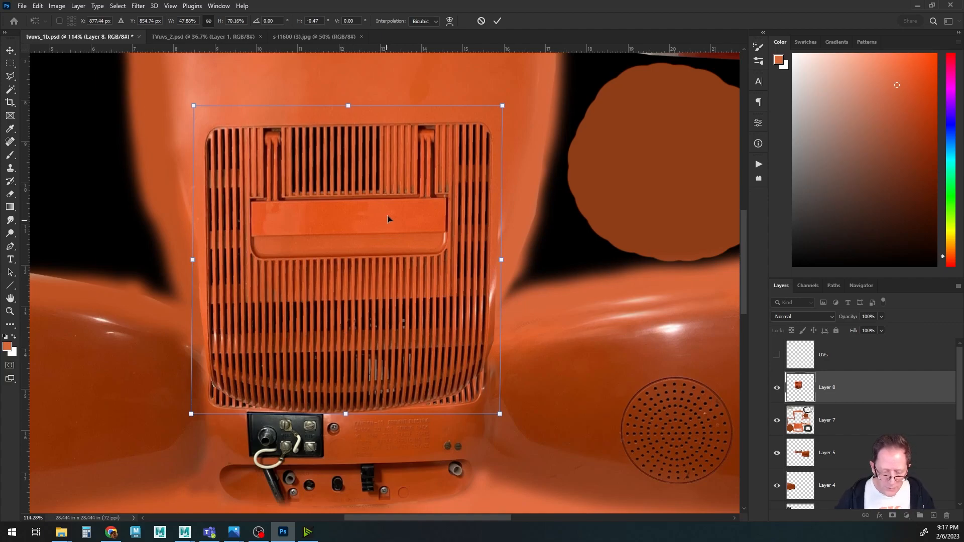
key("Return")
Select Layer 7 and clone over the strip just below the grille to blend it into the panel.
scroll(468, 426, "up", 3, "alt")
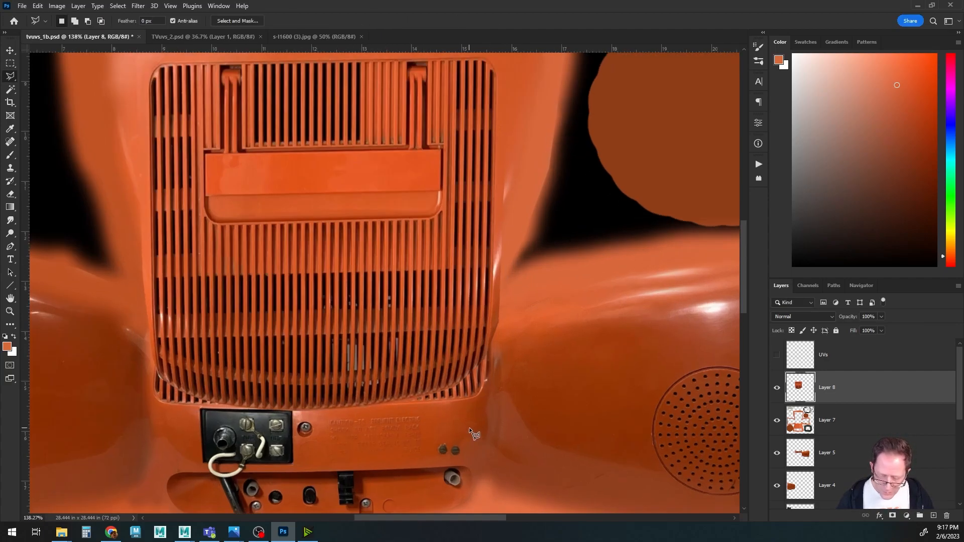
left_click(799, 419)
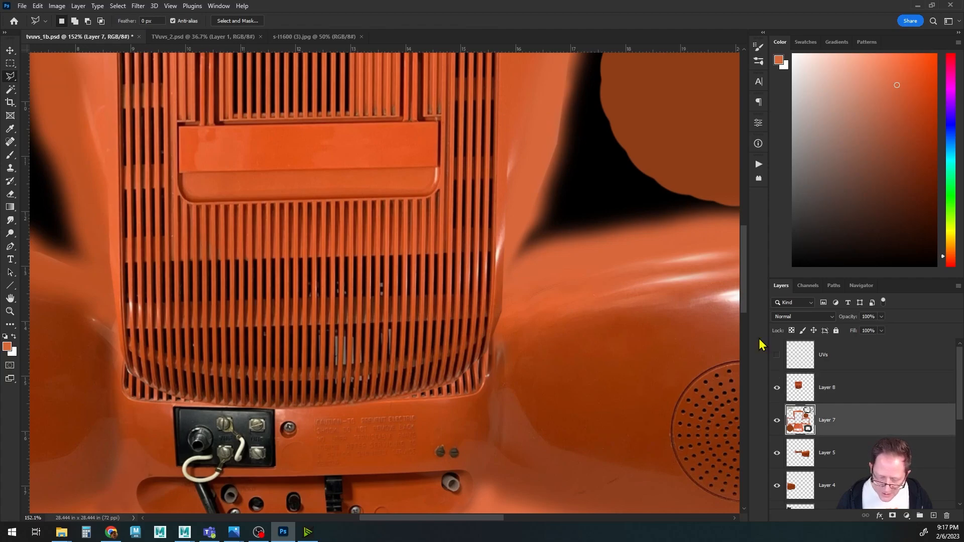
key("b")
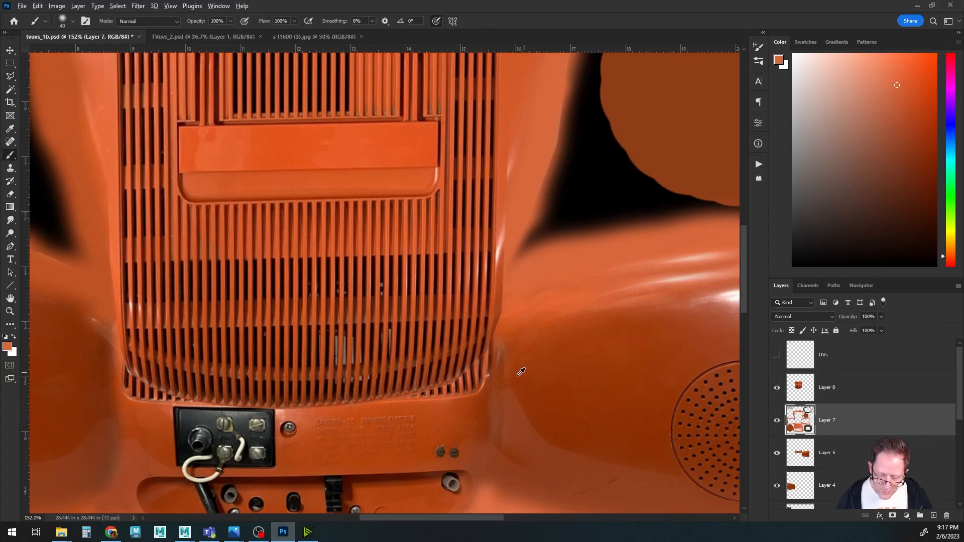
left_click(450, 408, "alt")
key("s")
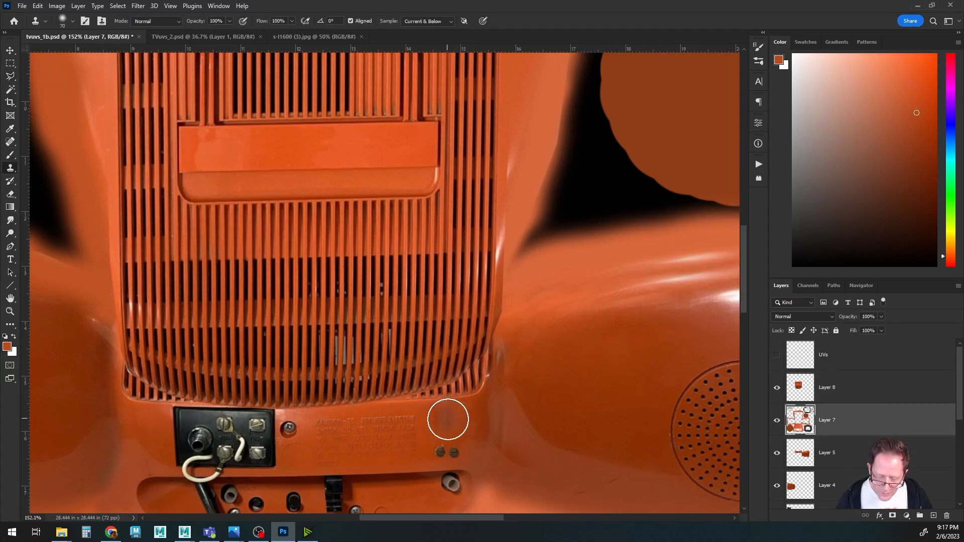
key("bracketleft")
key("bracketleft")
key("bracketleft")
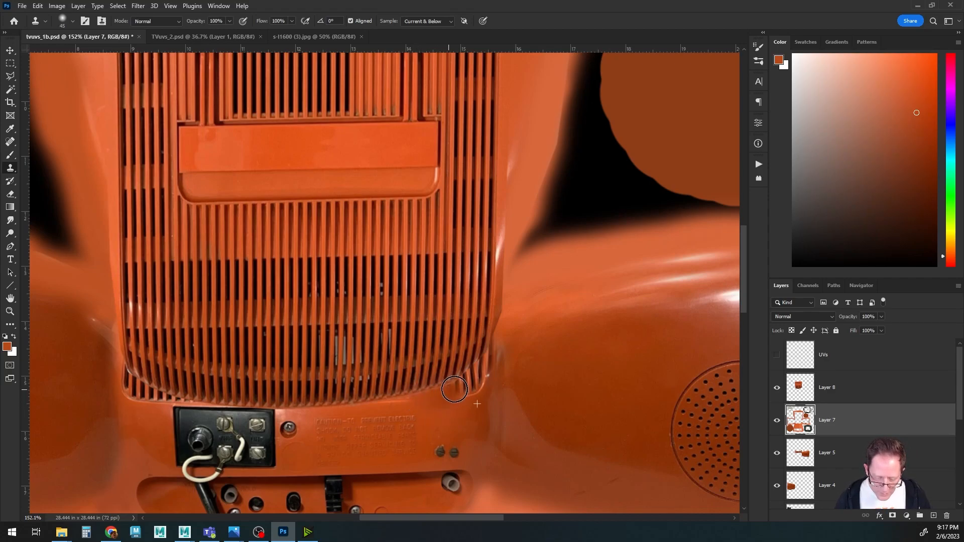
left_click(456, 417, "alt")
mouse_move(456, 397)
left_mouse_down()
mouse_move(494, 350)
mouse_move(453, 385)
left_mouse_up()
left_click(473, 399, "alt")
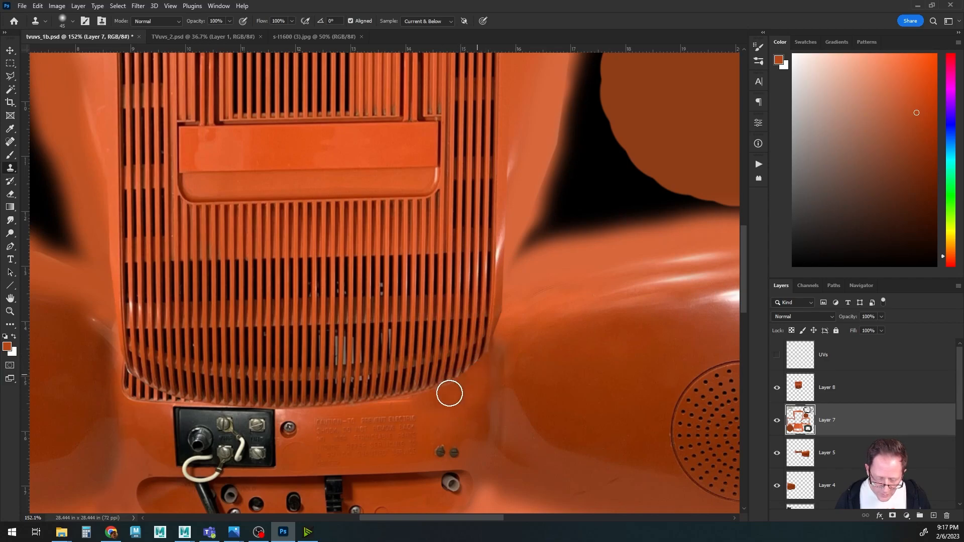
key("bracketleft")
key("bracketleft")
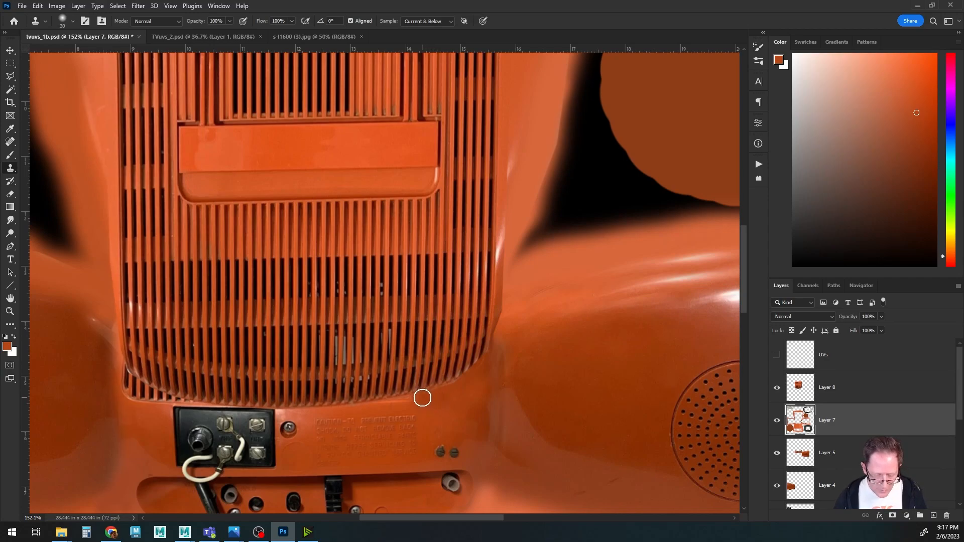
left_click_drag(391, 402, 369, 402)
left_click_drag(255, 409, 400, 396)
mouse_move(270, 378)
left_mouse_down()
mouse_move(310, 387)
mouse_move(274, 374)
left_mouse_up()
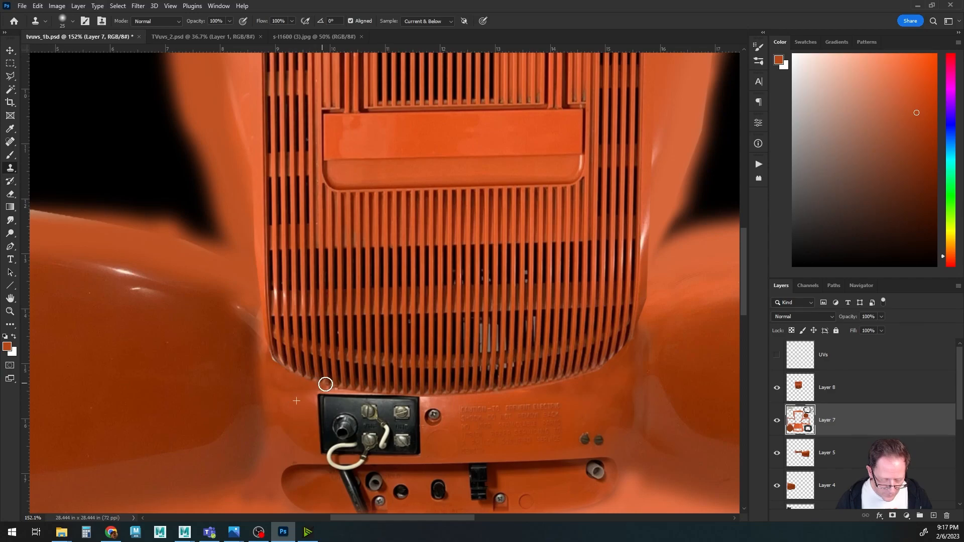
left_click_drag(346, 387, 346, 385)
Select the pasted grille layer and erase its right edge and lower fringe to blend it with the panel.
scroll(416, 347, "down", 4, "alt")
left_click_drag(452, 330, 303, 338)
scroll(368, 337, "up", 4, "alt")
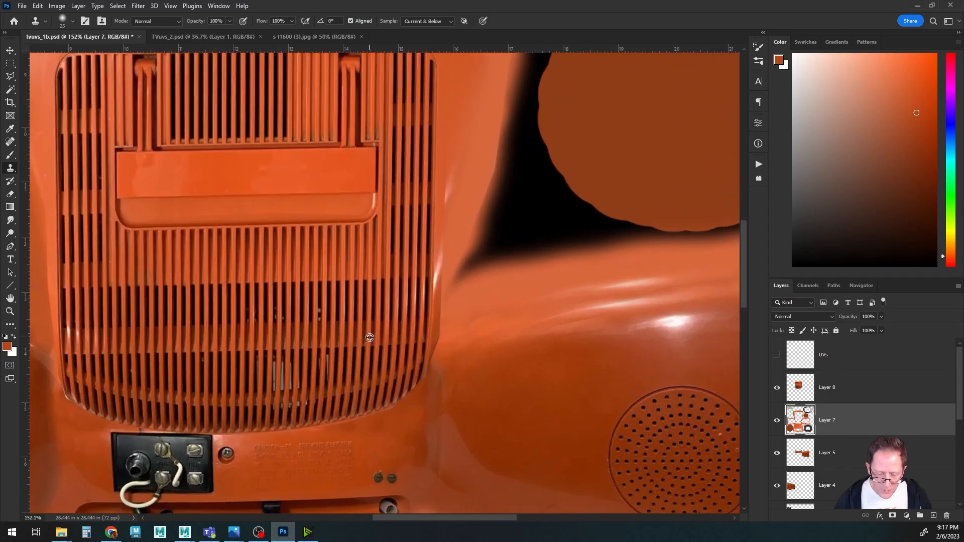
right_click(391, 255, "ctrl")
left_click(404, 256)
key("e")
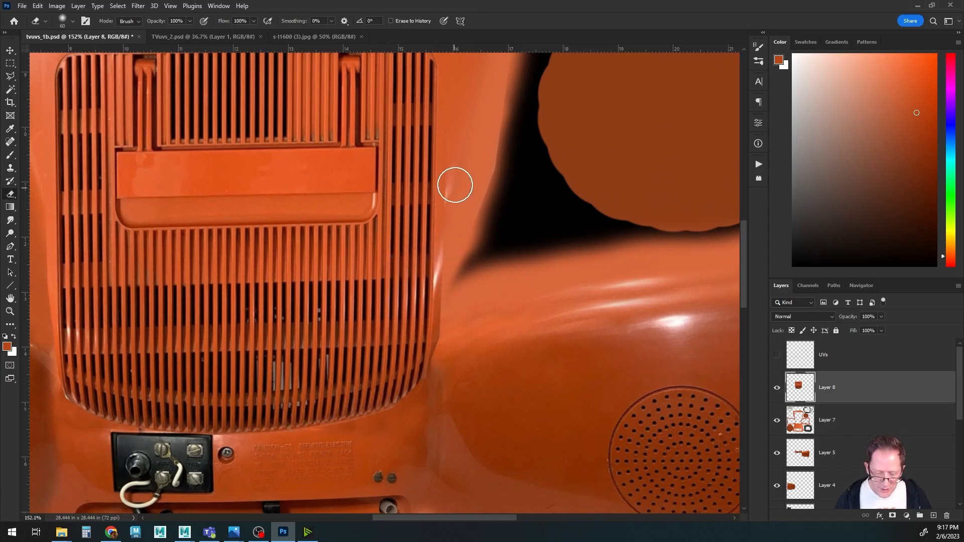
key("bracketleft")
key("bracketleft")
mouse_move(453, 175)
left_mouse_down()
mouse_move(455, 278)
mouse_move(450, 305)
mouse_move(453, 265)
mouse_move(442, 370)
left_mouse_up()
left_click_drag(328, 352, 567, 355)
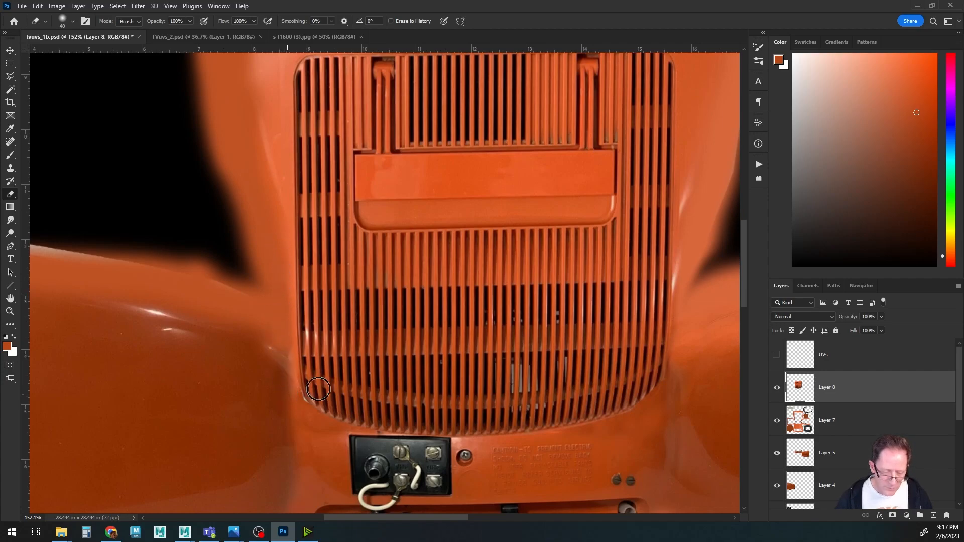
Zoom out to the whole layout, save the PSD, and switch to Maya to view the updated back texture.
scroll(424, 315, "down", 3, "alt")
scroll(425, 315, "down", 4, "alt")
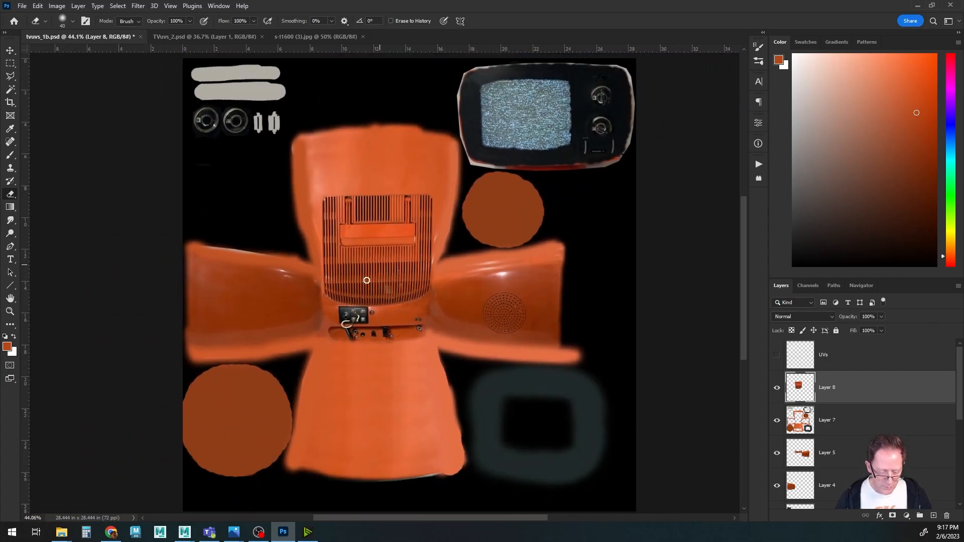
left_click_drag(358, 287, 330, 265)
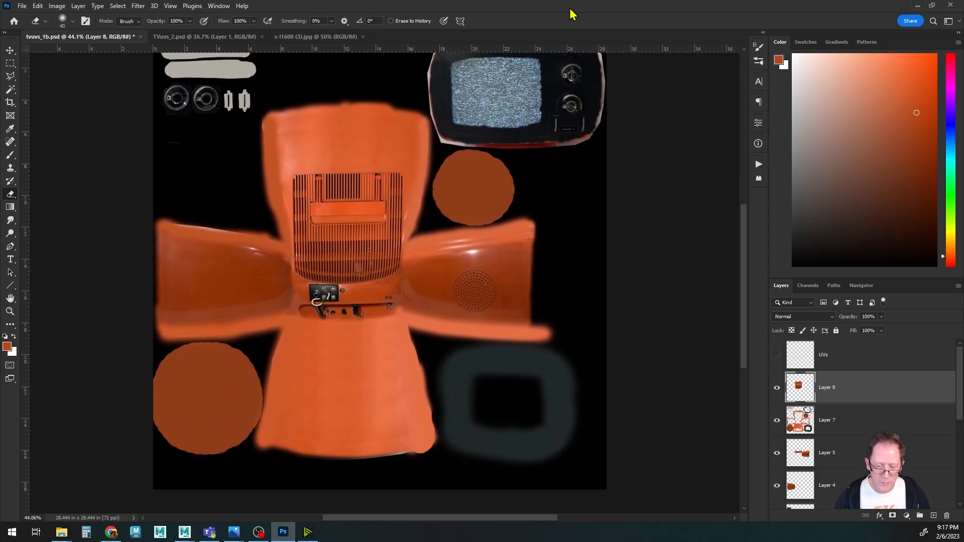
key("ctrl+s")
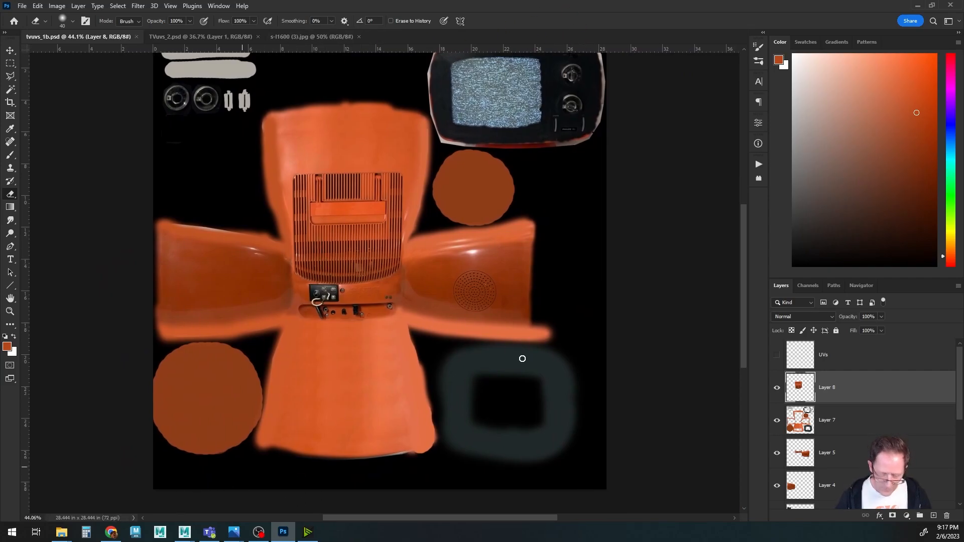
mouse_move(185, 532)
left_click(236, 482)
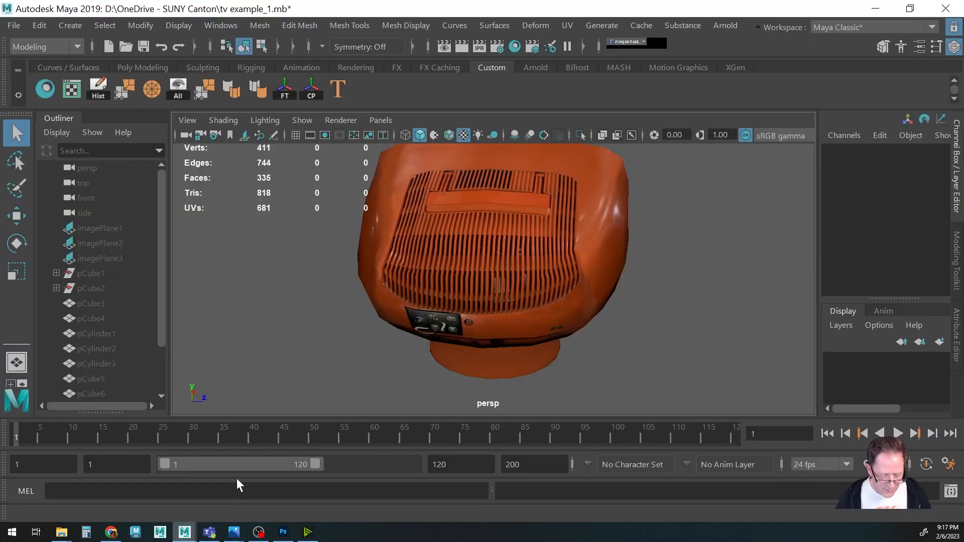
Orbit the viewport to inspect the textured TV model's back and front.
left_click_drag(346, 315, 441, 275, "alt")
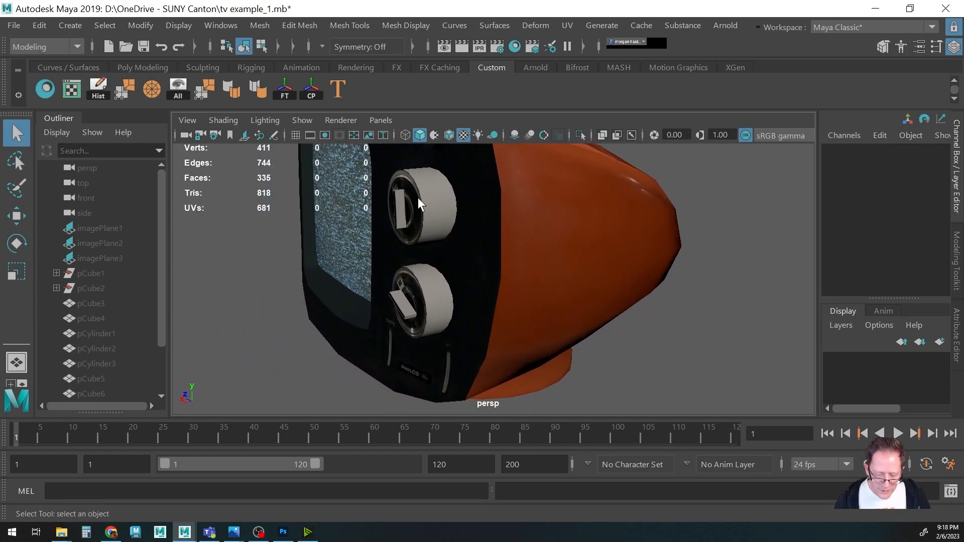
left_click_drag(431, 190, 465, 240, "alt")
left_click_drag(427, 272, 458, 250, "alt")
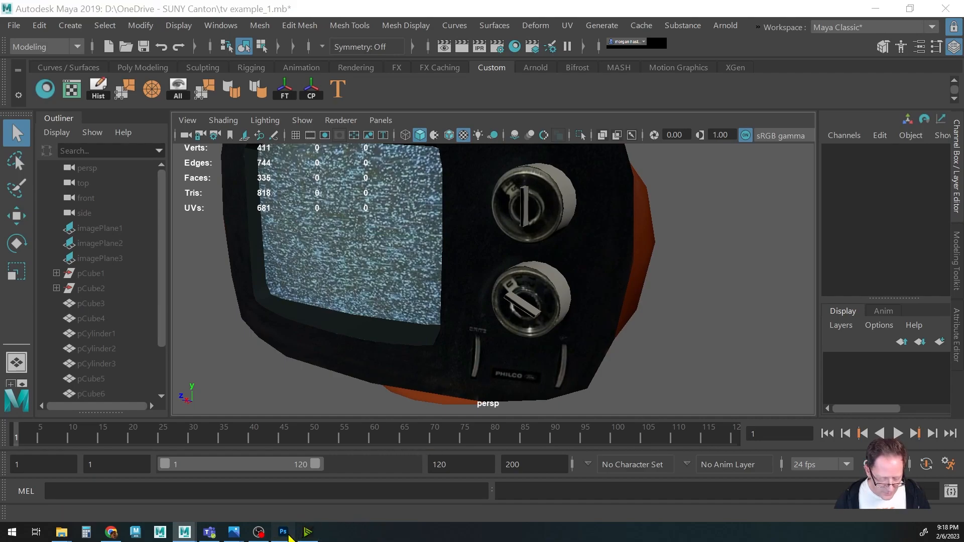
In Photoshop, show the UV overlay on the knob strips, sample their grey, and paint it over the upper strip.
left_click(283, 532)
scroll(282, 221, "up", 6, "alt")
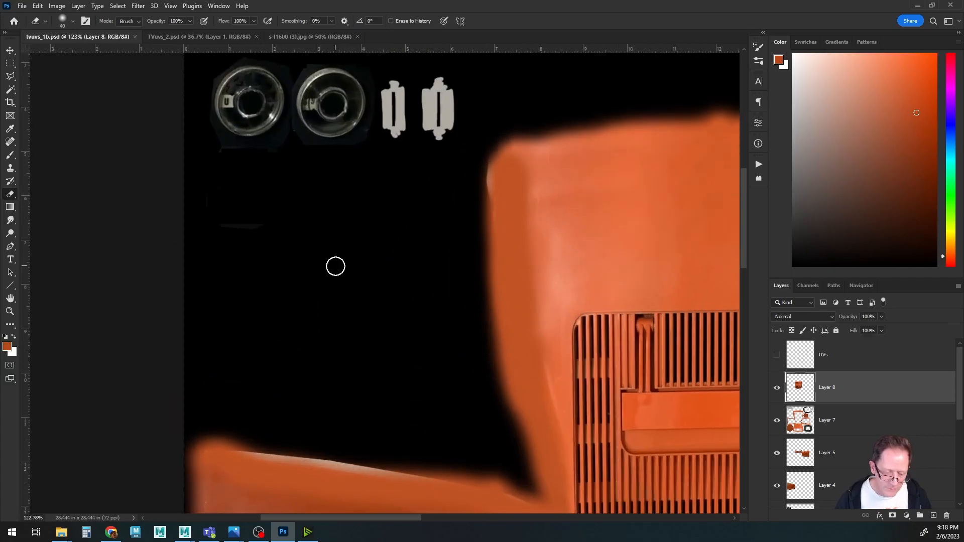
scroll(316, 252, "up", 5)
scroll(340, 327, "up", 2, "alt")
left_click_drag(332, 301, 323, 355)
key("l")
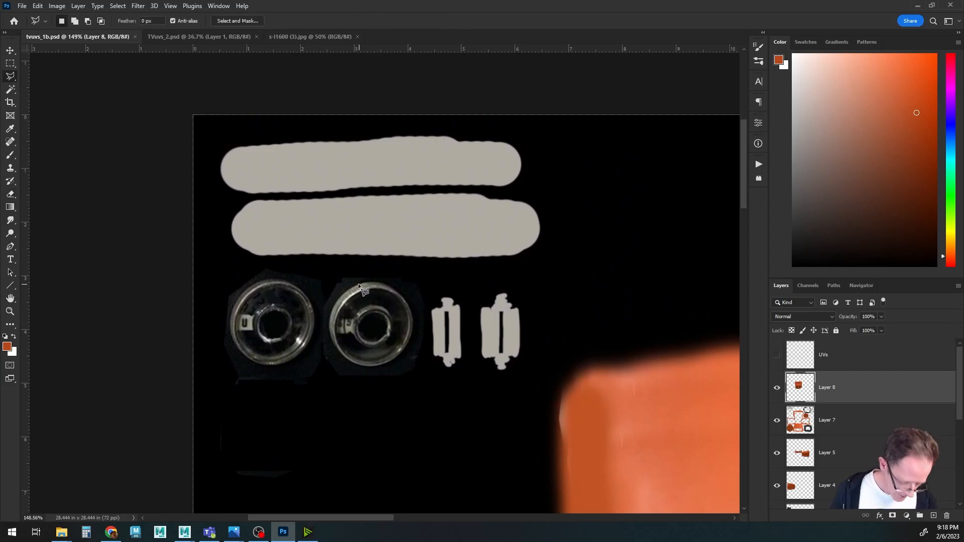
left_click(777, 358)
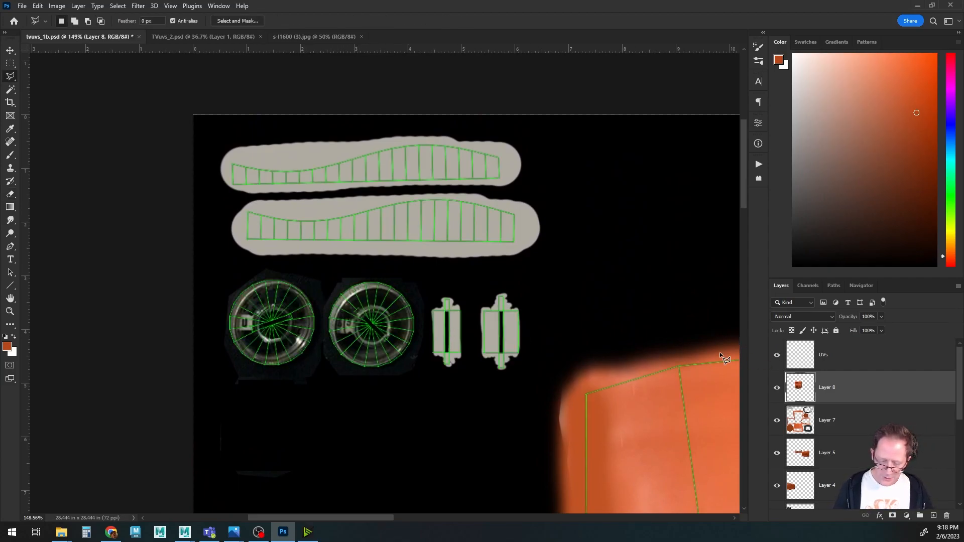
scroll(344, 353, "up", 5, "alt")
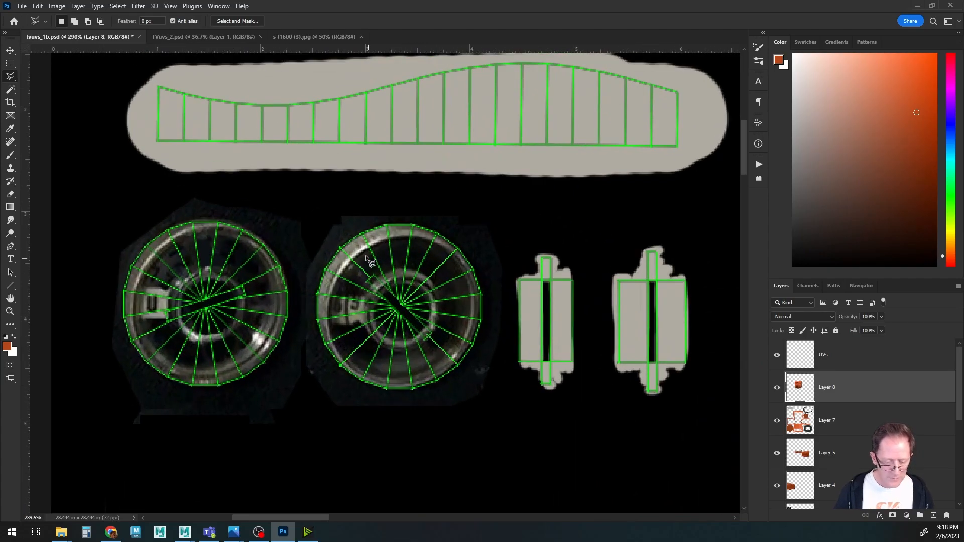
key("b")
key("bracketleft")
key("bracketleft")
key("bracketleft")
key("bracketleft")
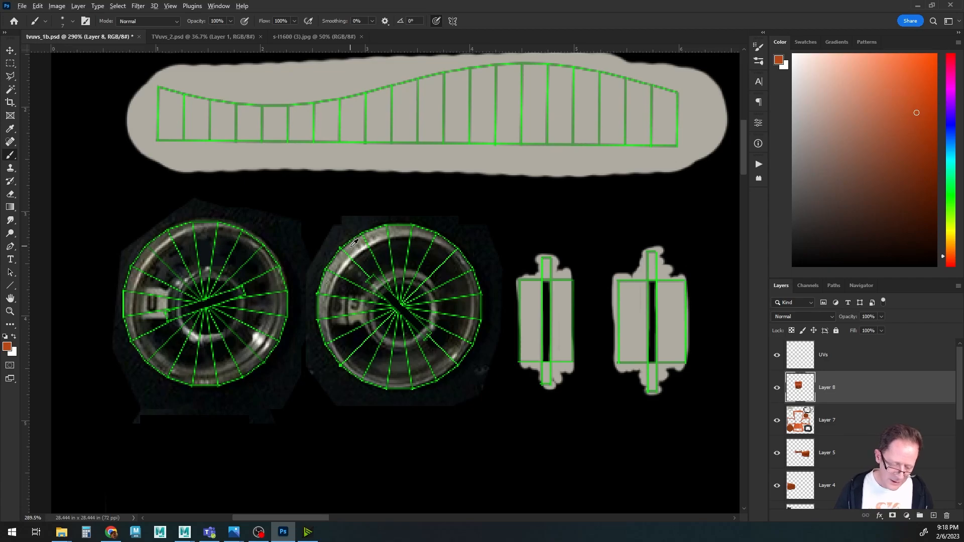
left_click(354, 243, "alt")
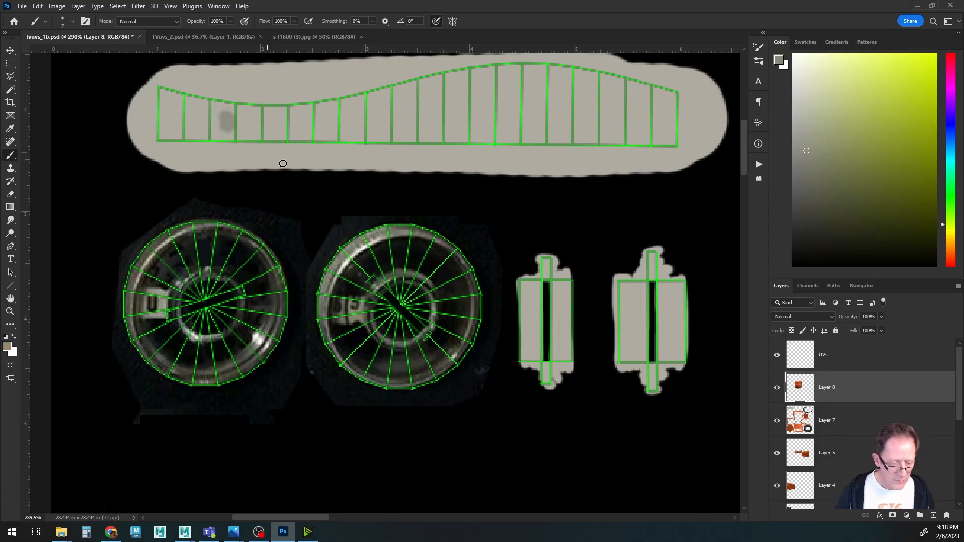
key("bracketright")
key("bracketright")
key("bracketright")
key("bracketright")
key("bracketright")
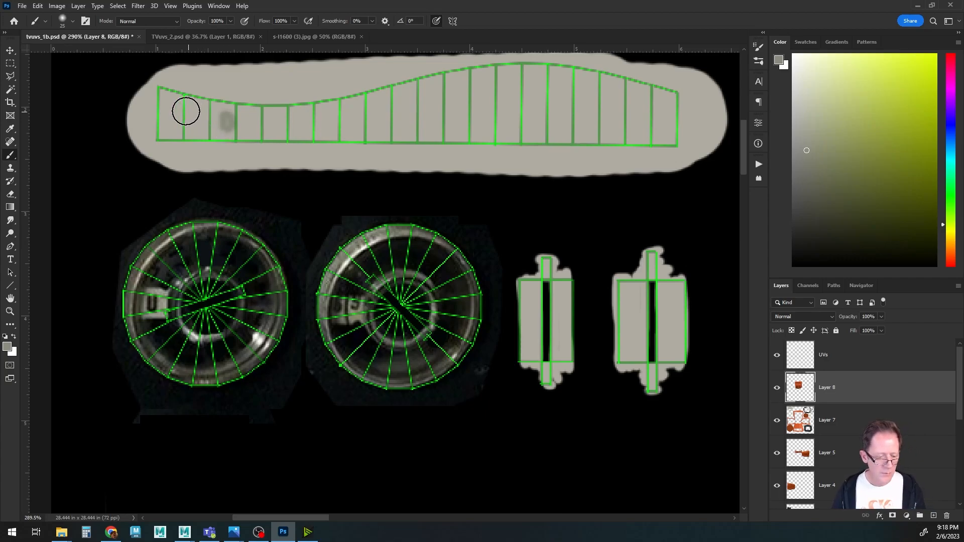
left_click_drag(166, 97, 180, 130)
mouse_move(216, 129)
left_mouse_down()
mouse_move(226, 119)
mouse_move(607, 75)
mouse_move(672, 96)
mouse_move(562, 114)
mouse_move(374, 113)
left_mouse_up()
mouse_move(497, 127)
left_mouse_down()
mouse_move(280, 101)
mouse_move(618, 125)
mouse_move(465, 134)
mouse_move(645, 104)
left_mouse_up()
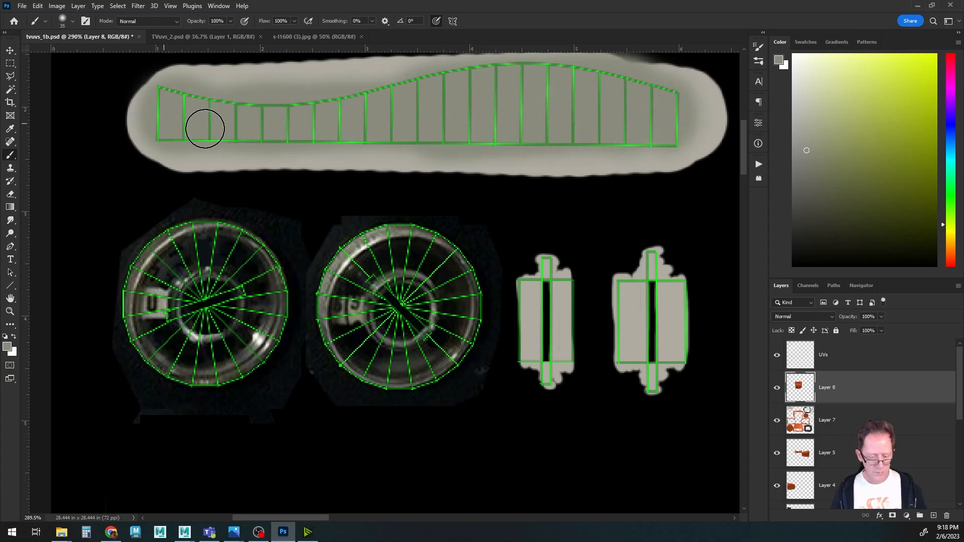
Paint sampled grey over the two switch pieces along their UV shells, including a thin stroke between them.
left_click_drag(547, 297, 536, 274)
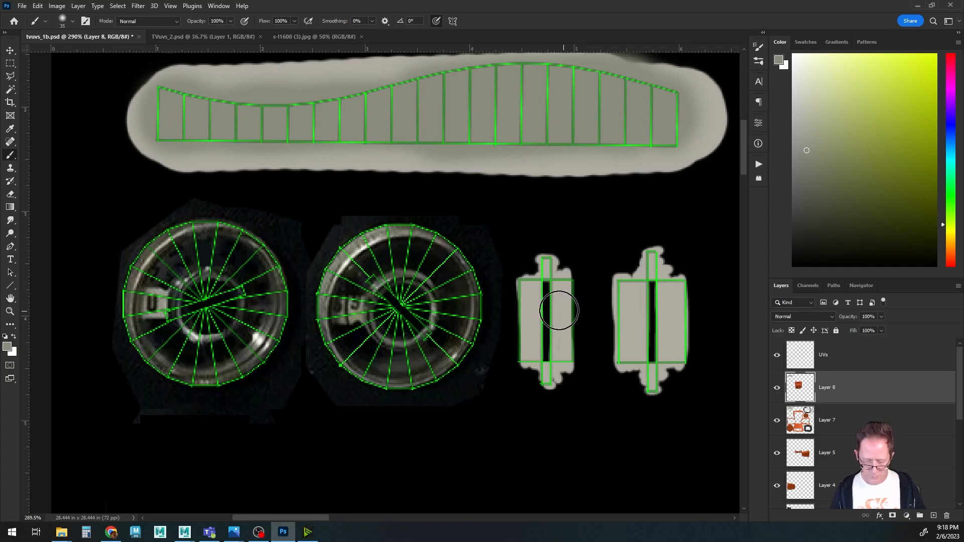
scroll(543, 331, "up", 4, "alt")
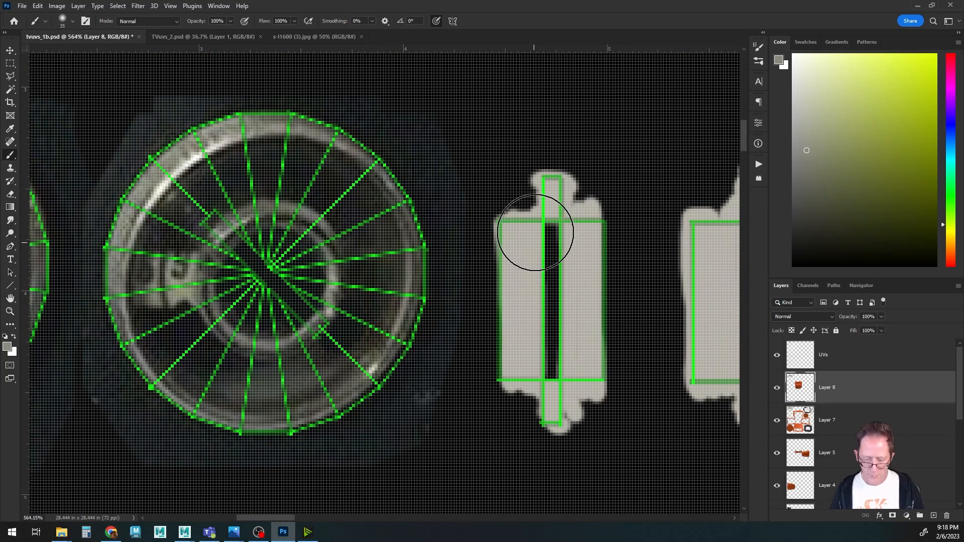
key("bracketleft")
key("bracketleft")
key("bracketleft")
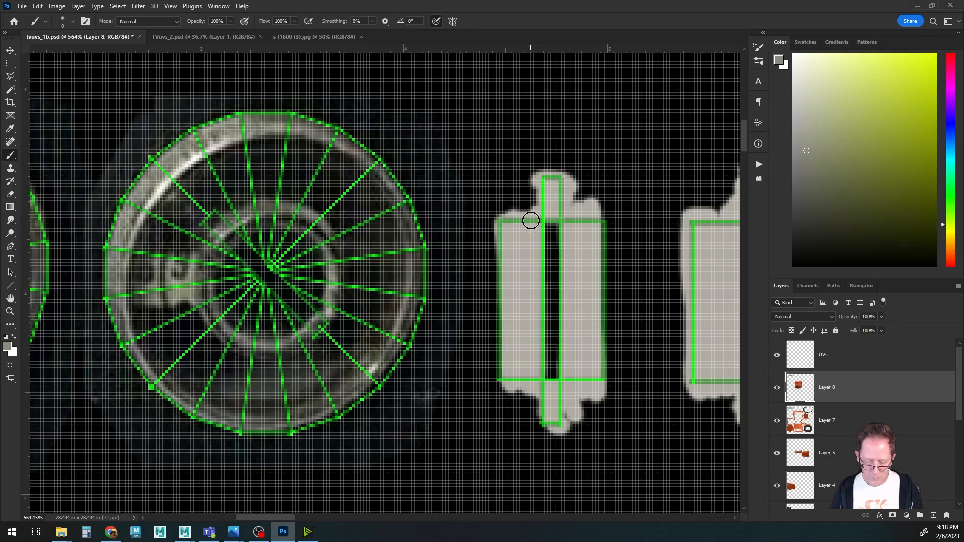
left_click_drag(534, 219, 535, 379)
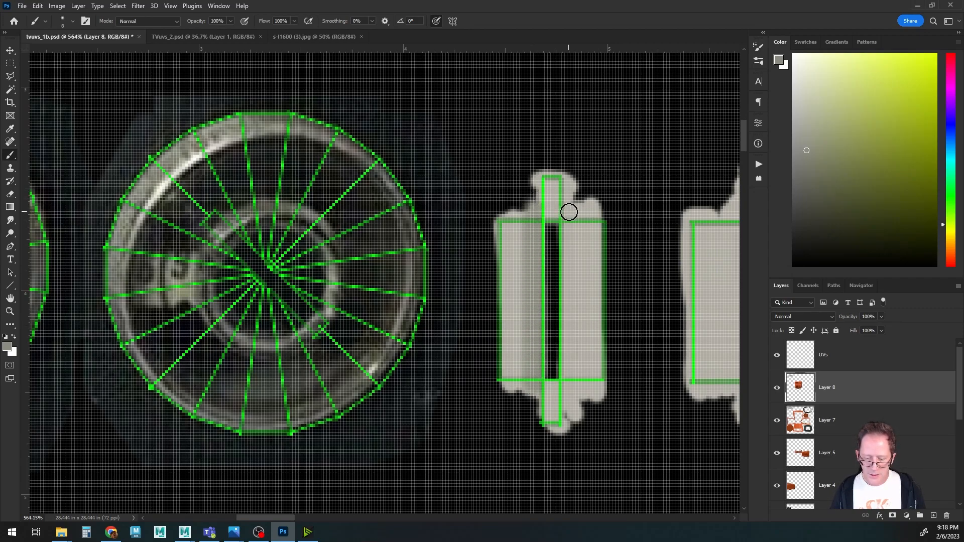
left_click_drag(570, 242, 570, 346)
mouse_move(568, 206)
left_mouse_down()
mouse_move(576, 191)
mouse_move(586, 394)
mouse_move(594, 263)
mouse_move(601, 399)
left_mouse_up()
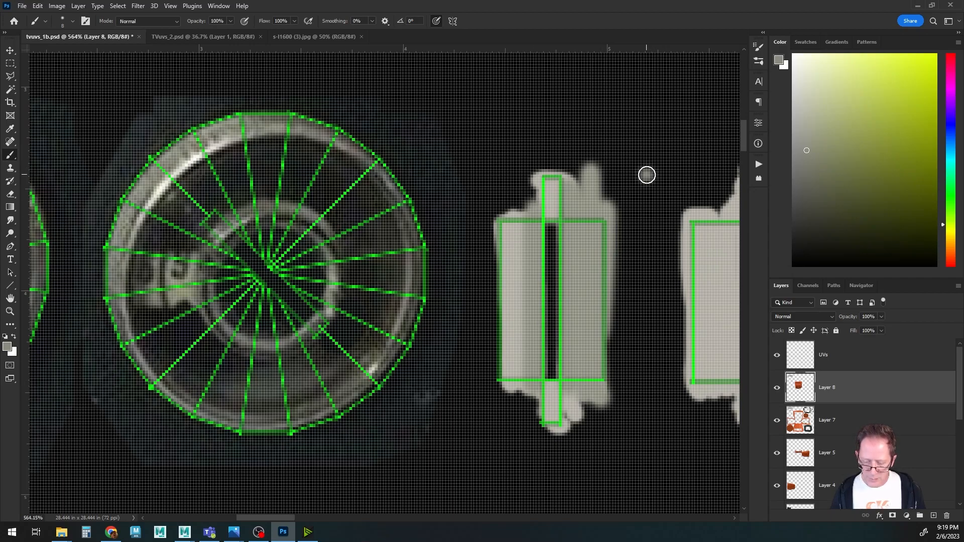
left_click_drag(646, 175, 648, 352)
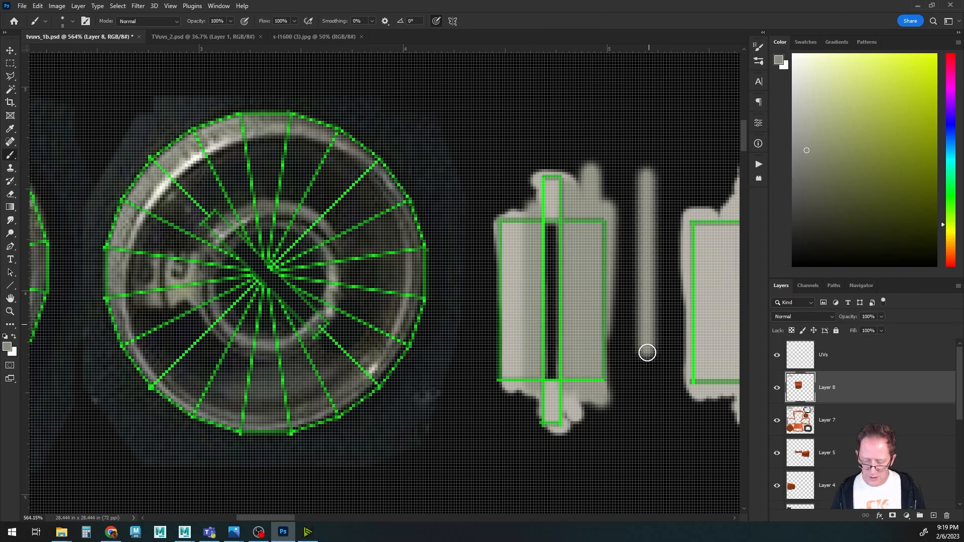
mouse_move(517, 377)
left_mouse_down()
mouse_move(519, 181)
mouse_move(511, 370)
left_mouse_up()
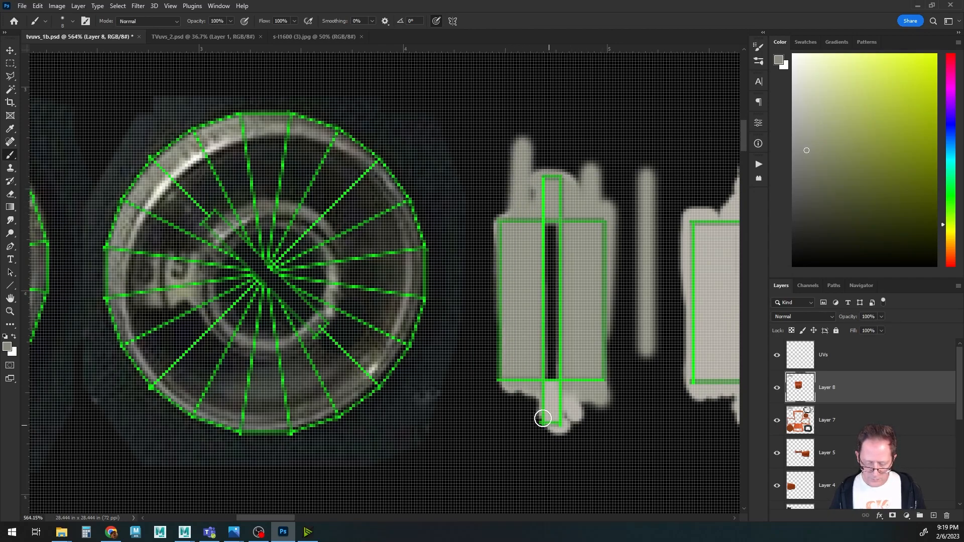
left_click_drag(541, 411, 565, 429)
left_click_drag(631, 383, 394, 375)
mouse_move(486, 195)
left_mouse_down()
mouse_move(527, 200)
mouse_move(512, 167)
left_mouse_up()
mouse_move(507, 390)
left_mouse_down()
mouse_move(520, 388)
mouse_move(532, 425)
left_mouse_up()
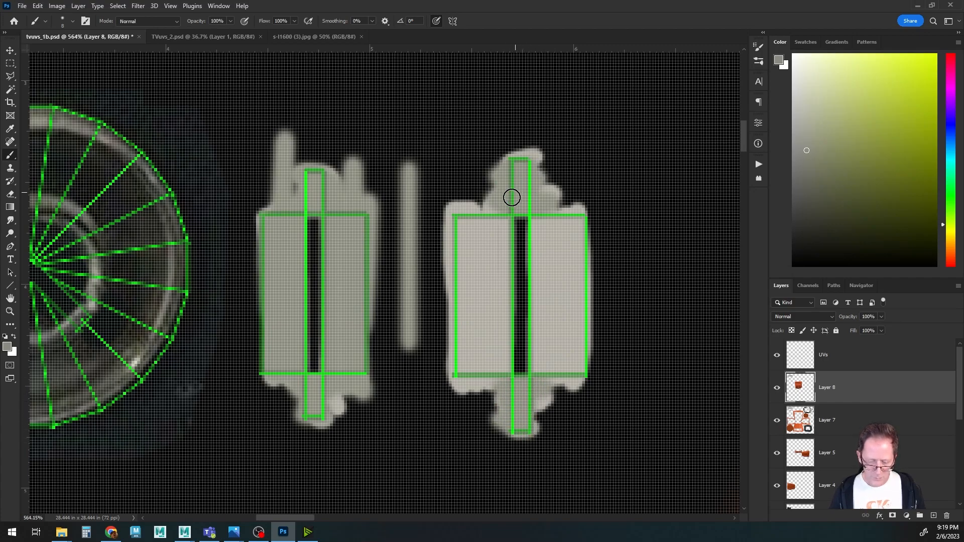
left_click(502, 219, "shift")
key("ctrl+z")
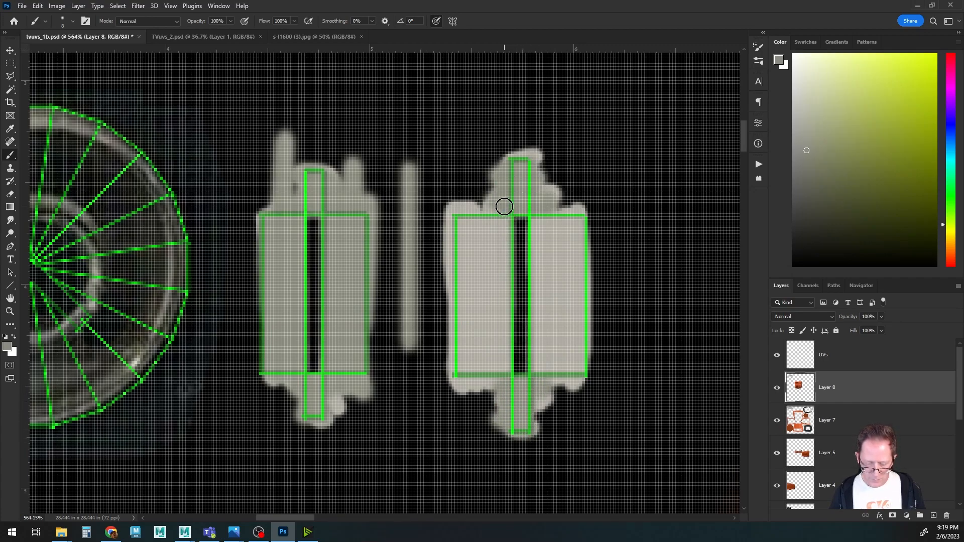
left_click_drag(503, 205, 501, 402)
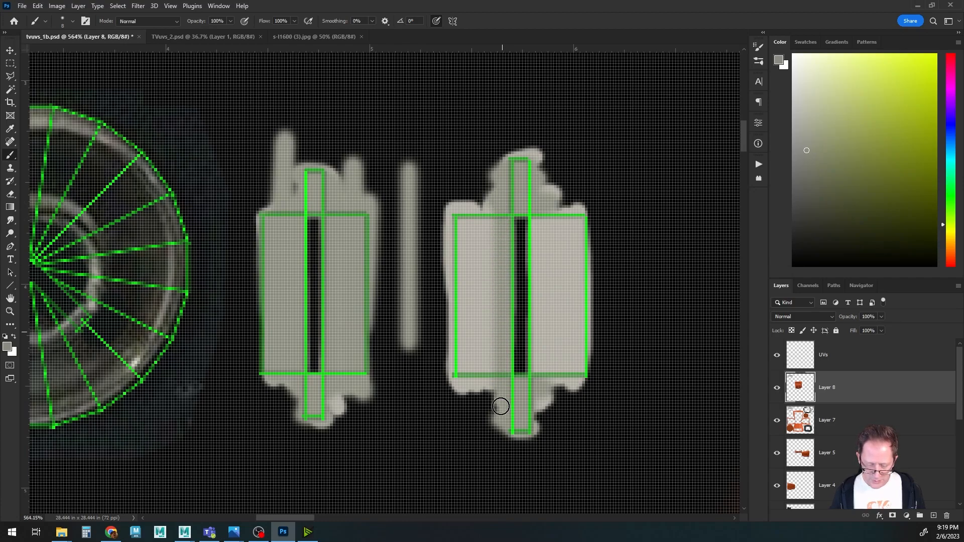
mouse_move(490, 234)
left_mouse_down()
mouse_move(490, 375)
mouse_move(473, 209)
mouse_move(459, 233)
mouse_move(474, 322)
left_mouse_up()
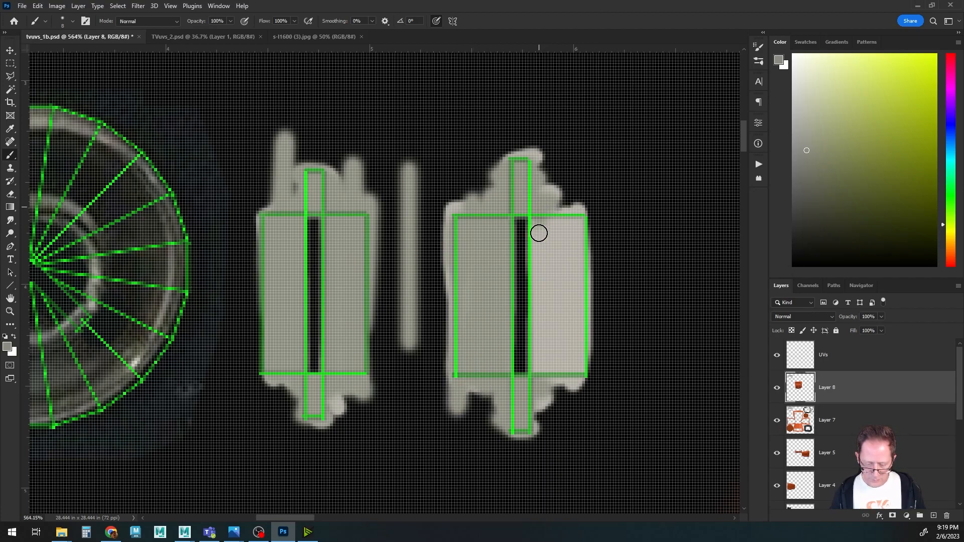
left_click_drag(539, 231, 529, 376)
mouse_move(557, 202)
left_mouse_down()
mouse_move(555, 383)
mouse_move(570, 259)
mouse_move(577, 372)
left_mouse_up()
left_click_drag(357, 314, 672, 314)
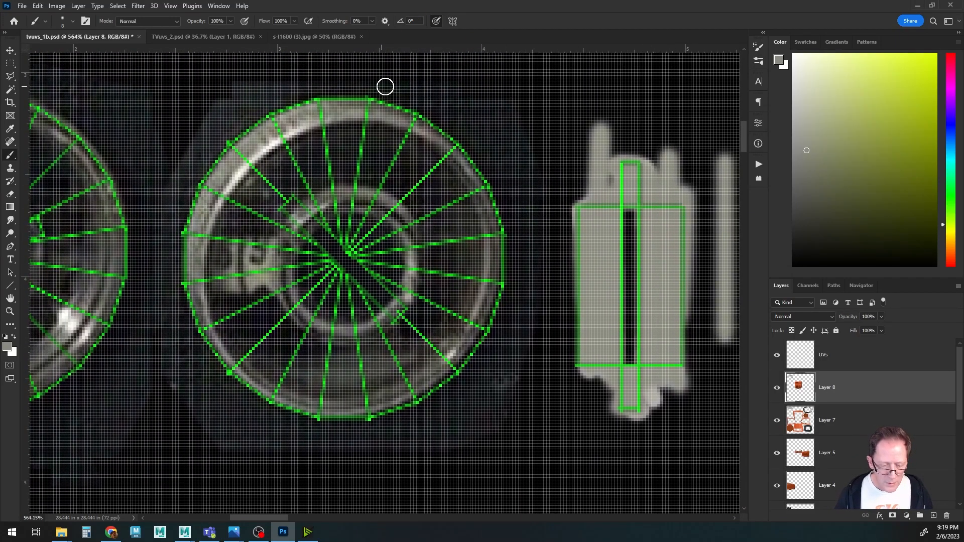
Paint grey around the outer rims of the two knob faces.
mouse_move(343, 99)
left_mouse_down()
mouse_move(387, 101)
mouse_move(433, 125)
mouse_move(491, 196)
mouse_move(503, 239)
mouse_move(504, 277)
mouse_move(476, 347)
mouse_move(428, 394)
mouse_move(370, 415)
mouse_move(329, 419)
mouse_move(267, 403)
mouse_move(200, 356)
mouse_move(182, 280)
mouse_move(200, 166)
mouse_move(190, 191)
mouse_move(230, 148)
mouse_move(293, 106)
mouse_move(334, 96)
mouse_move(256, 110)
left_mouse_up()
left_click_drag(174, 200, 497, 213)
mouse_move(226, 115)
left_mouse_down()
mouse_move(164, 161)
mouse_move(137, 211)
mouse_move(122, 271)
mouse_move(161, 372)
left_mouse_up()
mouse_move(144, 337)
left_mouse_down()
mouse_move(153, 367)
mouse_move(176, 391)
mouse_move(278, 429)
left_mouse_up()
mouse_move(205, 406)
left_mouse_down()
mouse_move(301, 442)
mouse_move(416, 366)
mouse_move(371, 351)
mouse_move(399, 232)
mouse_move(370, 153)
mouse_move(327, 119)
mouse_move(265, 92)
mouse_move(183, 92)
left_mouse_up()
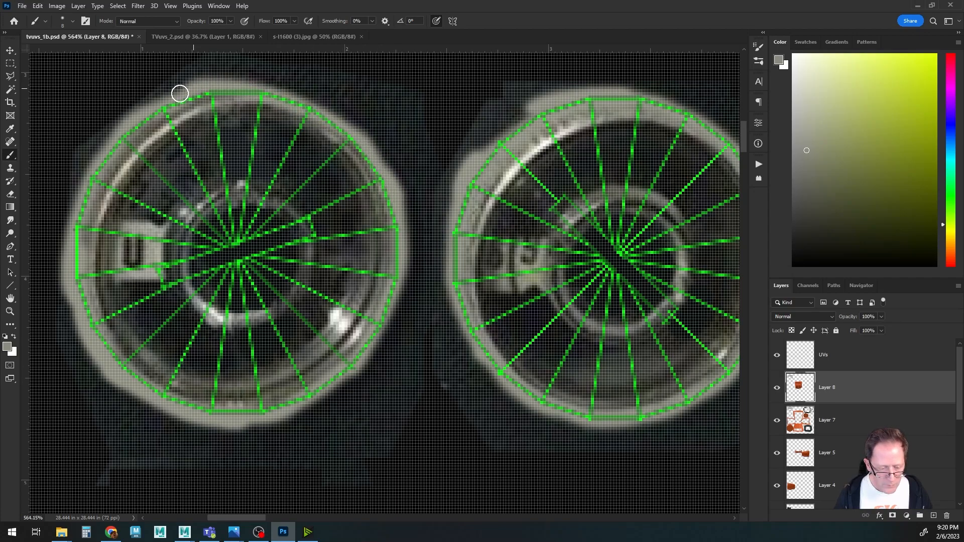
left_click_drag(112, 142, 84, 210)
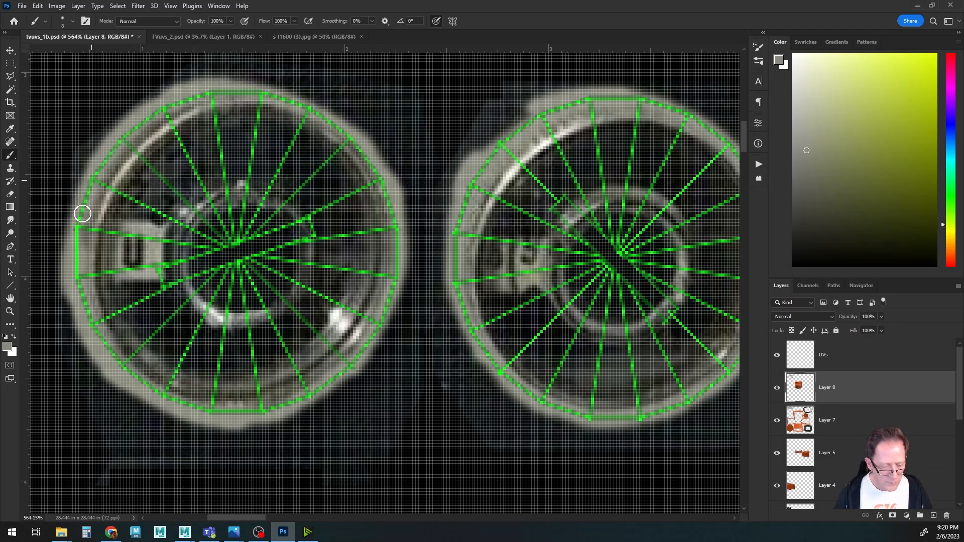
mouse_move(271, 92)
left_mouse_down()
mouse_move(345, 119)
mouse_move(387, 164)
mouse_move(428, 256)
mouse_move(370, 351)
mouse_move(331, 389)
left_mouse_up()
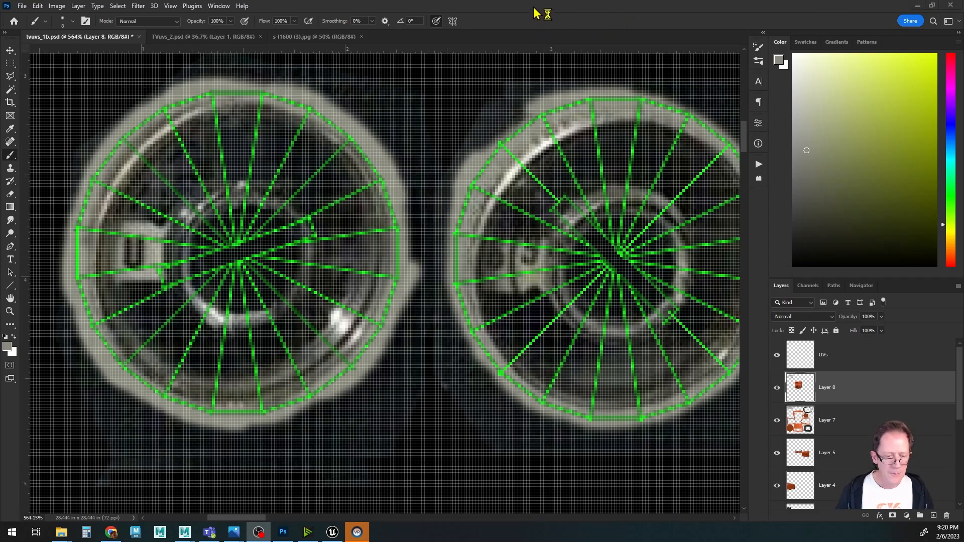
Enlarge the brush and paint grey along the edges of the knob strips.
scroll(458, 203, "down", 5, "alt")
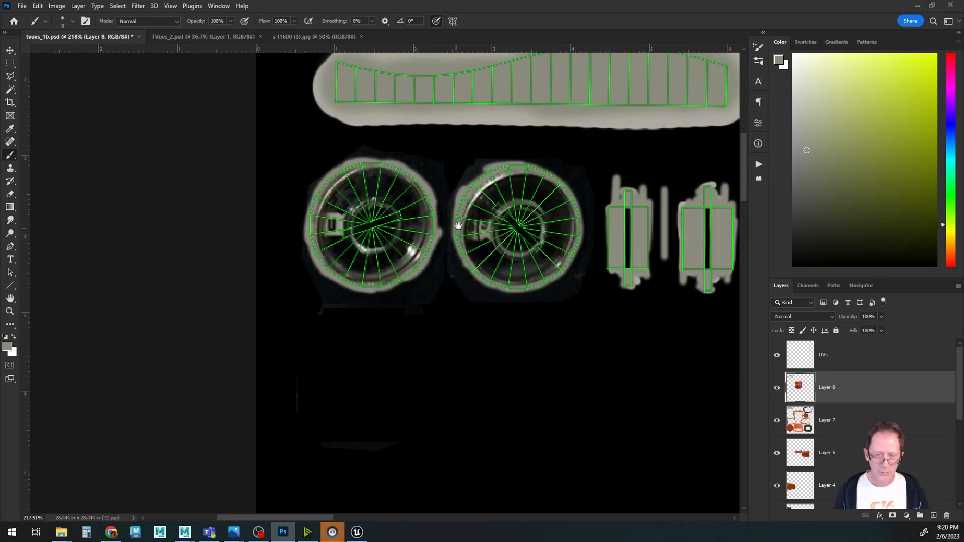
left_click_drag(535, 149, 412, 314)
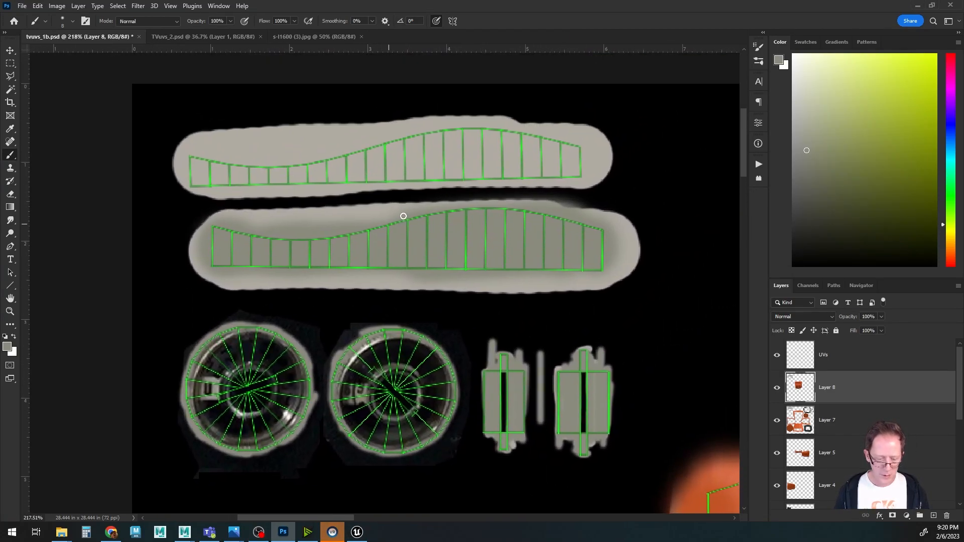
left_click(392, 245, "alt")
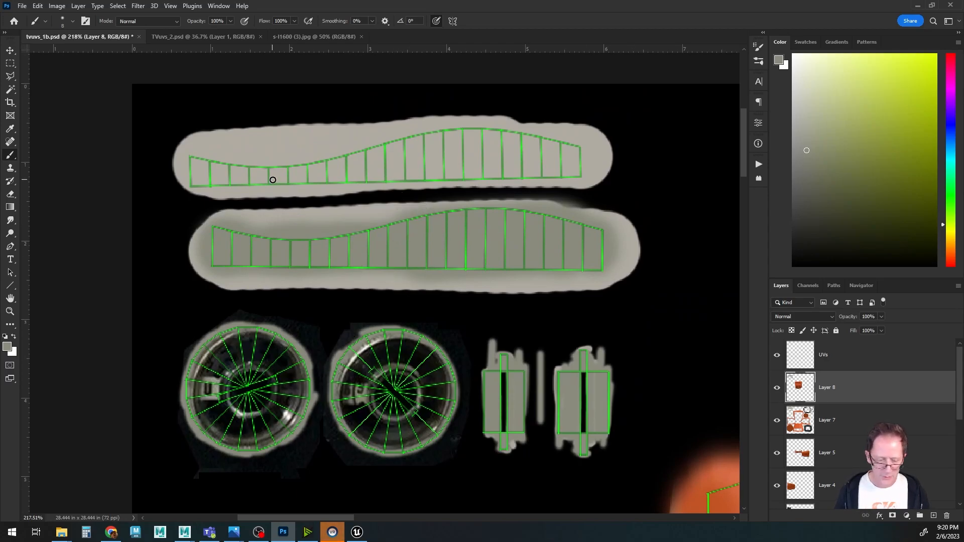
key("bracketright")
key("bracketright")
mouse_move(199, 169)
left_mouse_down()
mouse_move(471, 172)
mouse_move(371, 171)
mouse_move(471, 166)
mouse_move(458, 151)
mouse_move(327, 154)
mouse_move(538, 136)
mouse_move(331, 167)
mouse_move(450, 111)
left_mouse_up()
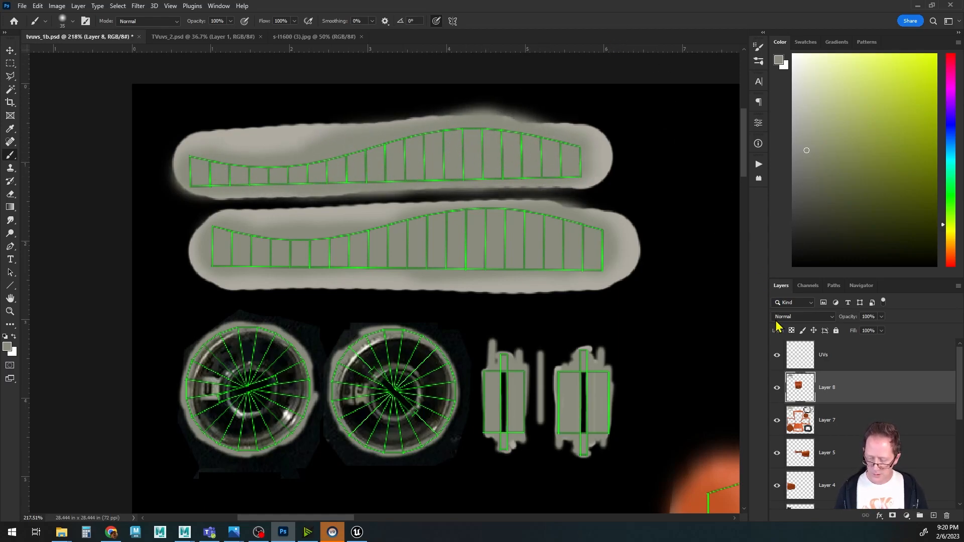
Hide the UV overlay and save the PSD.
left_click(777, 356)
key("ctrl+s")
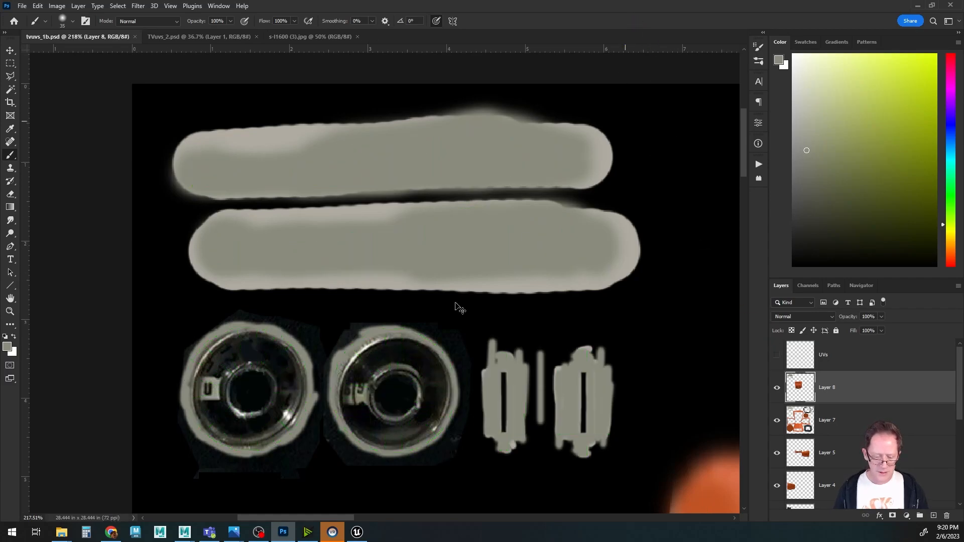
Switch to Maya and orbit around the TV to check the updated knob and switch textures.
mouse_move(188, 536)
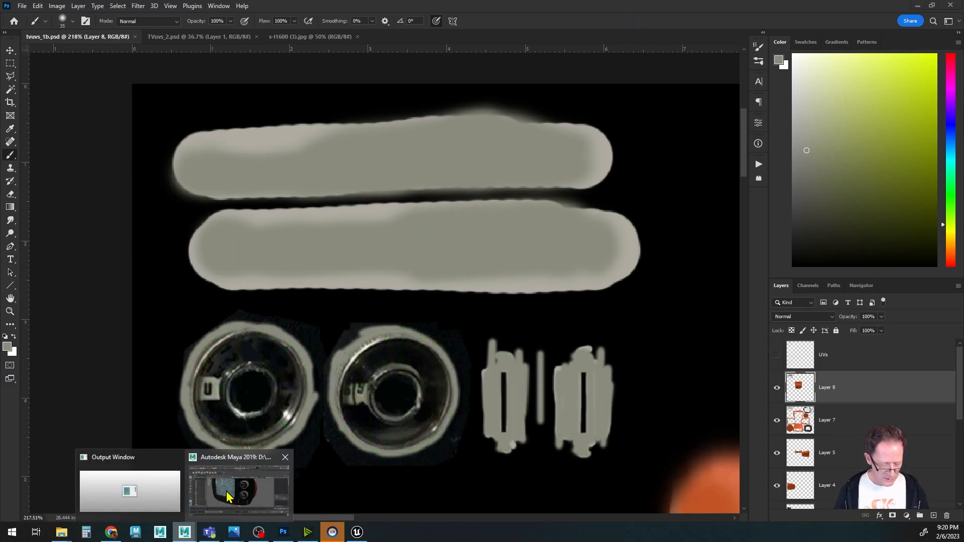
left_click(246, 484)
left_click_drag(426, 323, 514, 286, "alt")
right_click_drag(514, 287, 395, 271, "alt")
left_click_drag(396, 271, 478, 295, "alt")
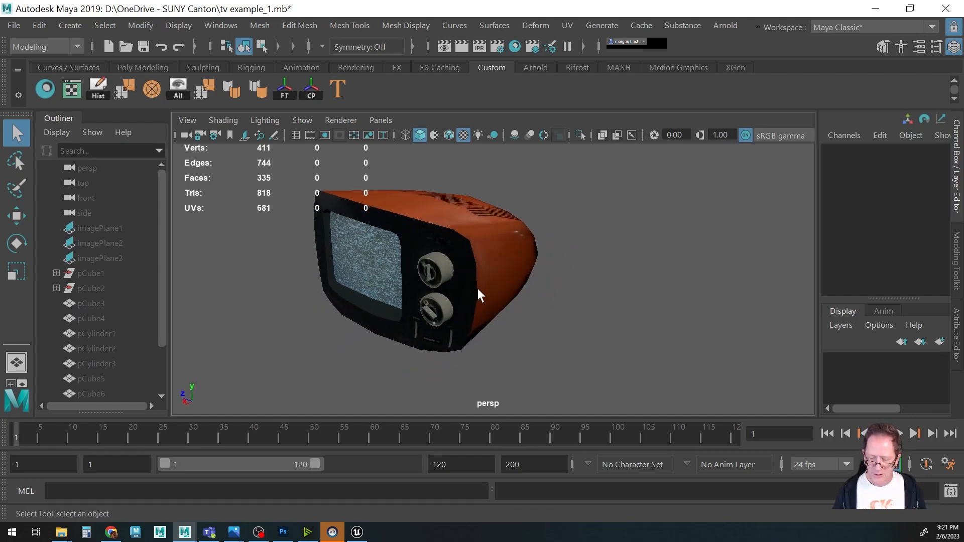
Select and frame the TV model and turn on the viewport grid display.
left_click(462, 250)
key("f")
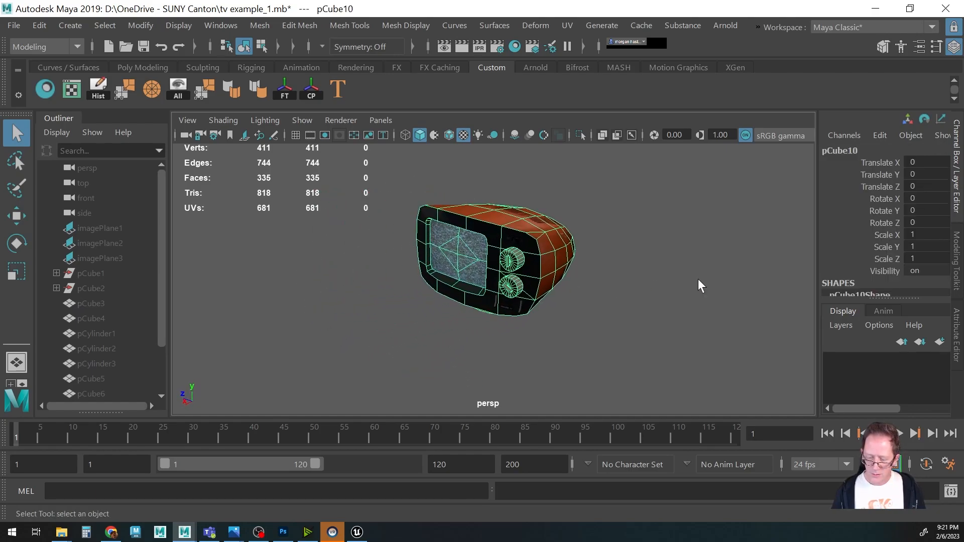
left_click_drag(429, 283, 441, 265, "alt")
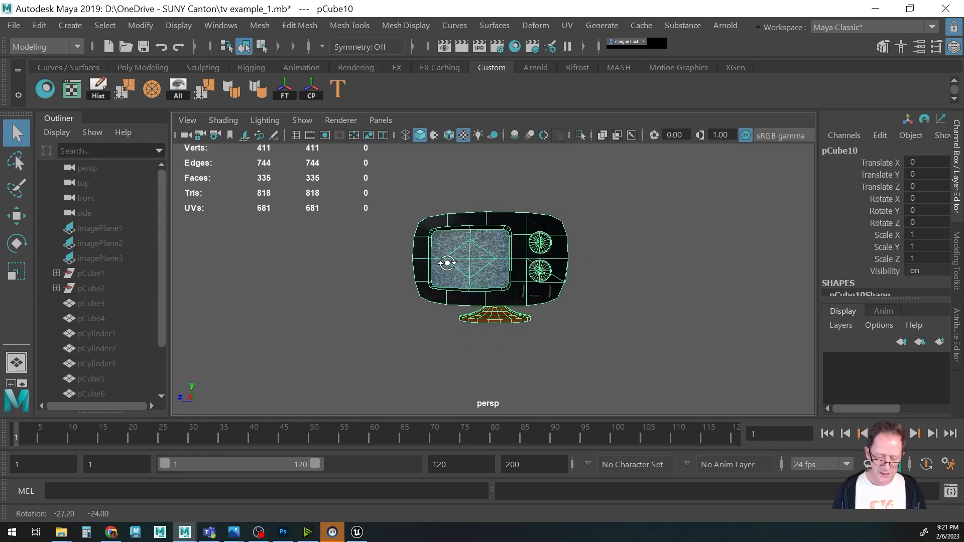
key("w")
left_click_drag(574, 282, 538, 293, "alt")
right_click_drag(538, 293, 333, 271, "alt")
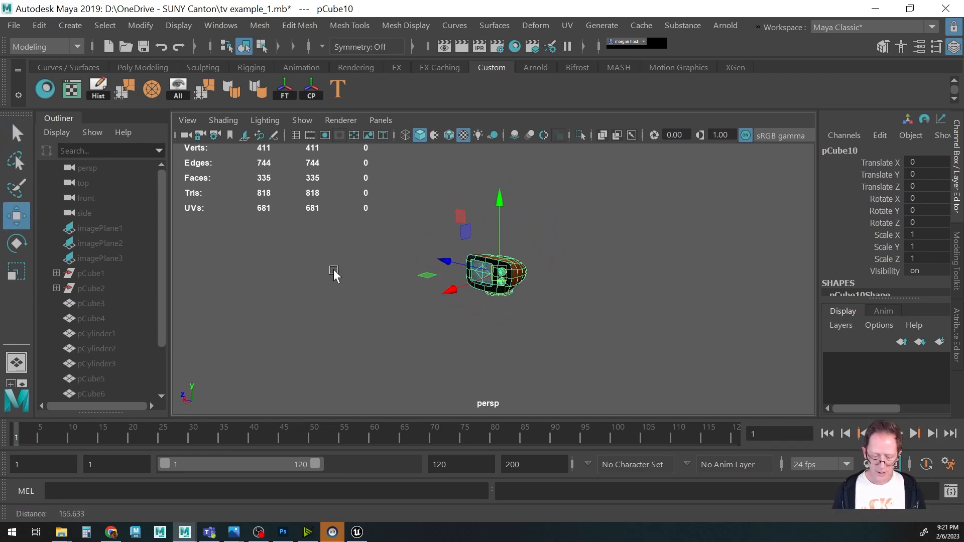
left_click(300, 121)
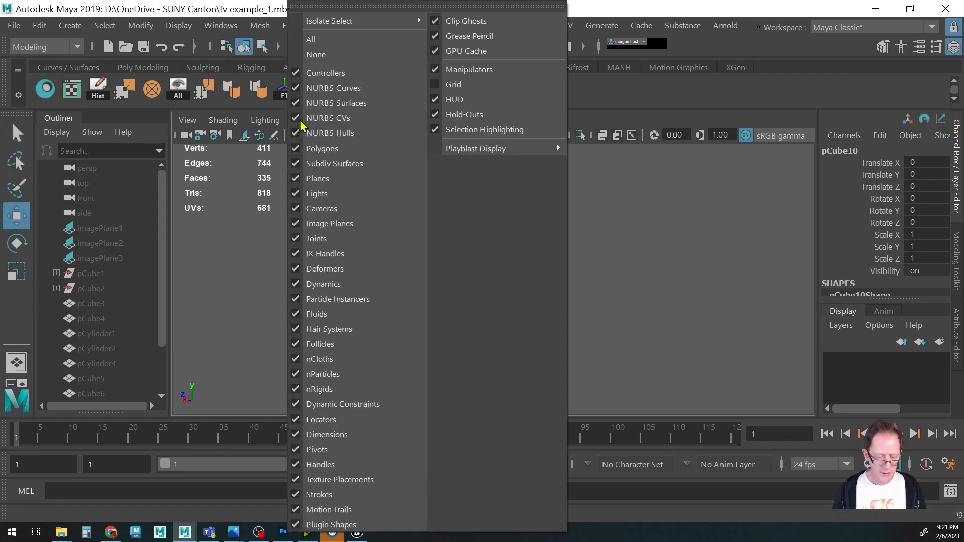
left_click(454, 85)
Save the Maya scene.
middle_click_drag(581, 297, 323, 316, "alt")
right_click_drag(323, 316, 458, 298, "alt")
middle_click_drag(458, 298, 678, 297, "alt")
left_click_drag(678, 297, 545, 301, "alt")
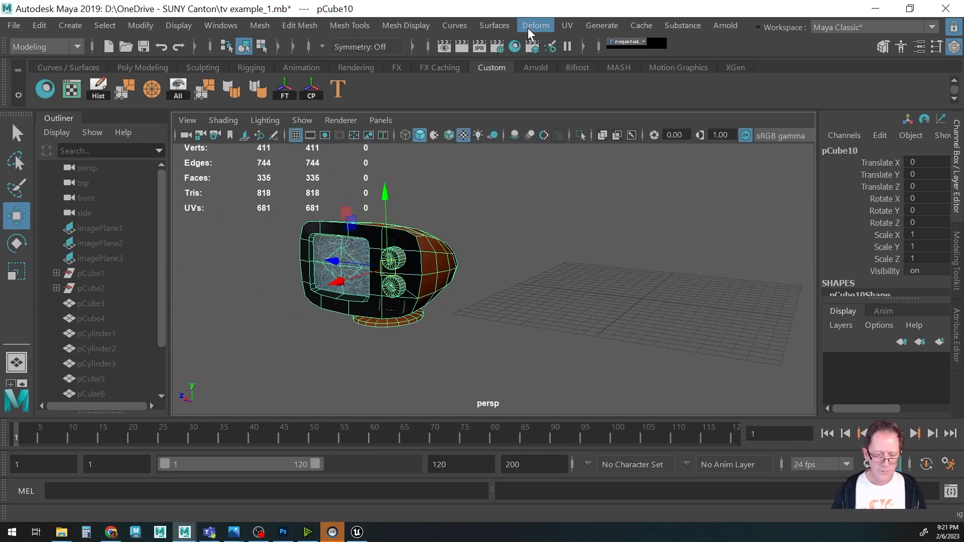
key("ctrl+s")
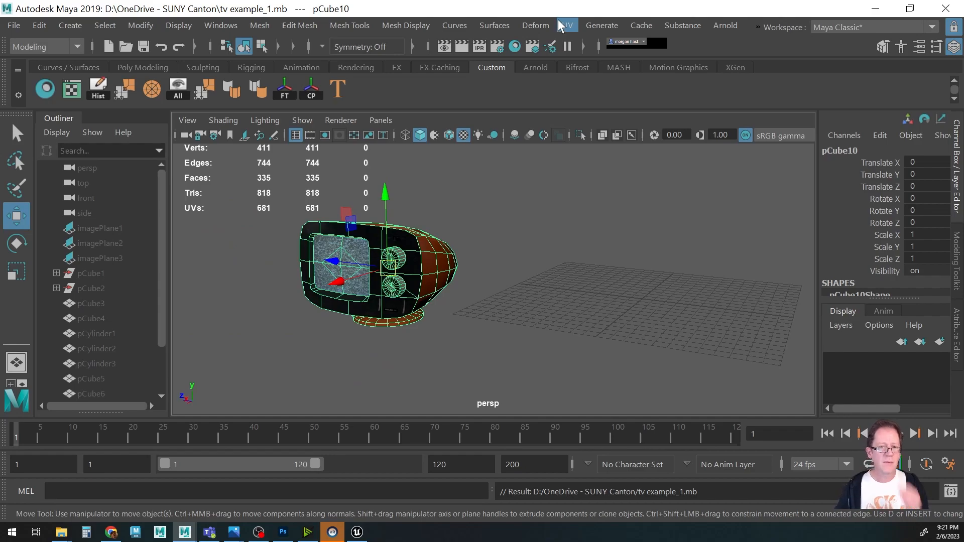
Move the TV's pivot down to the bottom of the stand.
left_click_drag(495, 275, 464, 270, "alt")
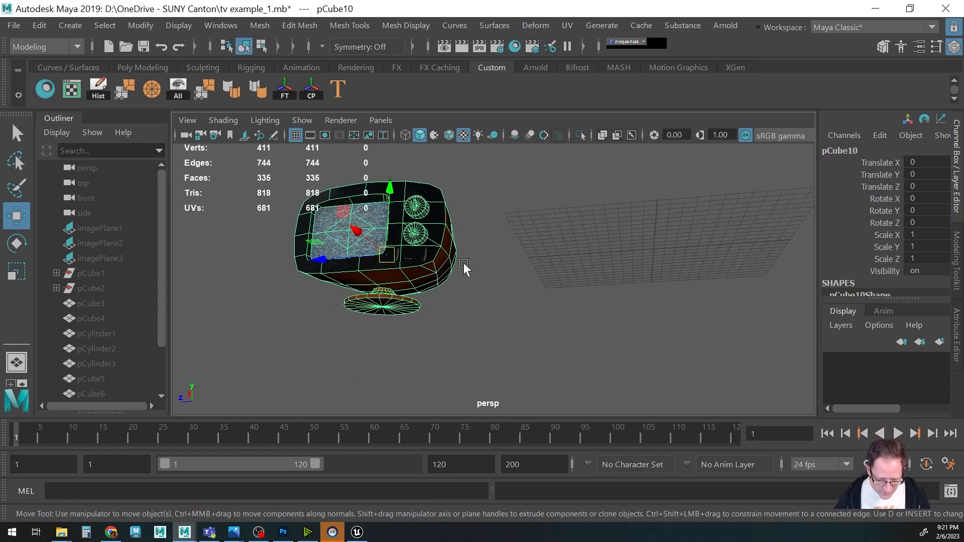
right_click_drag(464, 264, 474, 264, "alt")
middle_click_drag(474, 265, 489, 264, "alt")
left_click_drag(489, 264, 493, 253, "alt")
right_click_drag(494, 252, 530, 275, "alt")
middle_click_drag(529, 275, 568, 260, "alt")
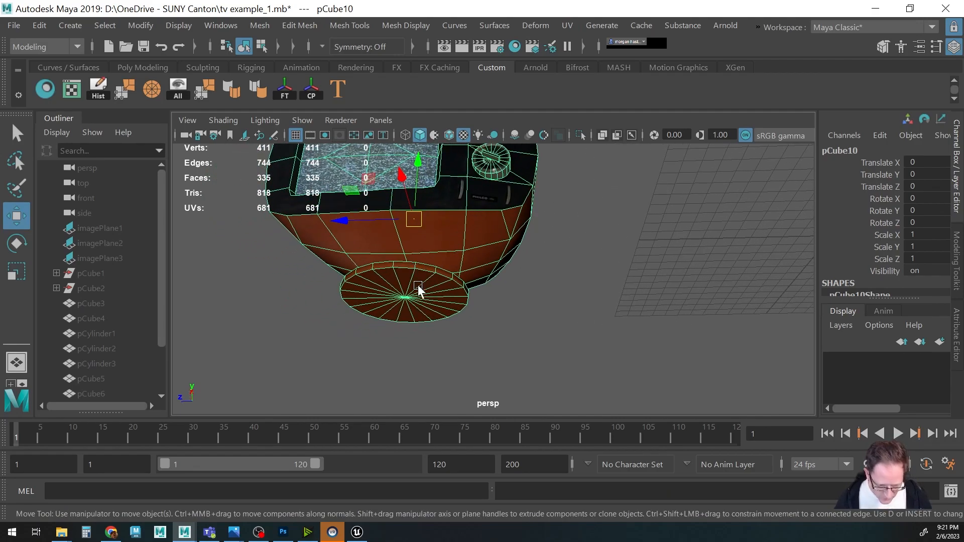
key("d")
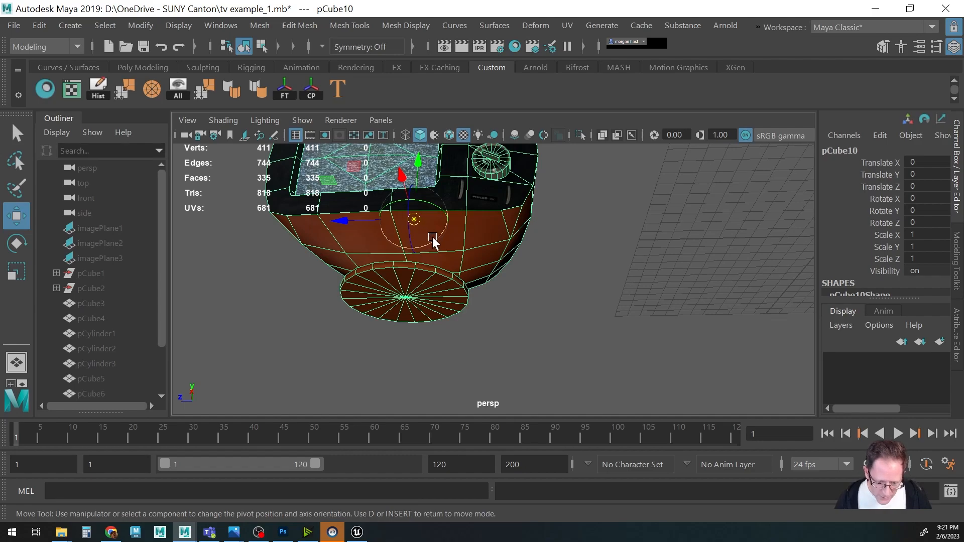
left_click_drag(415, 219, 405, 298)
Move the TV so its stand sits on the grid.
right_click_drag(597, 245, 499, 262, "alt")
mouse_move(499, 262)
left_mouse_down("alt")
mouse_move(483, 288)
mouse_move(485, 263)
left_mouse_up("alt")
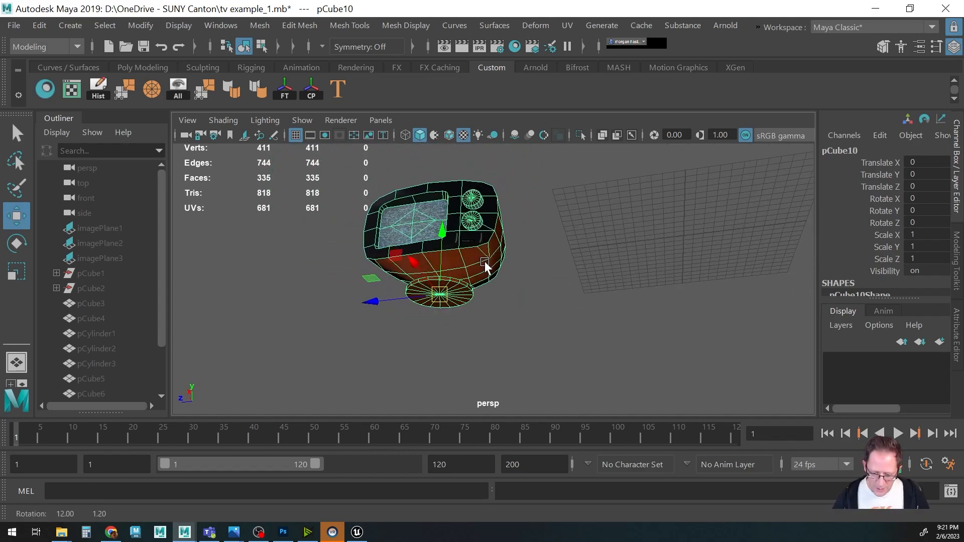
left_click_drag(547, 269, 499, 256, "alt")
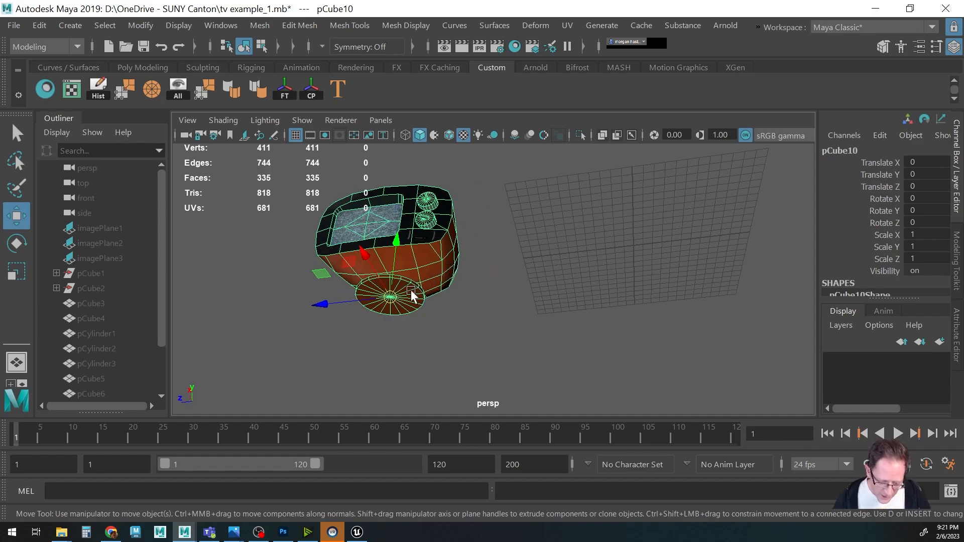
left_click_drag(391, 299, 625, 250)
left_click_drag(656, 286, 566, 334, "alt")
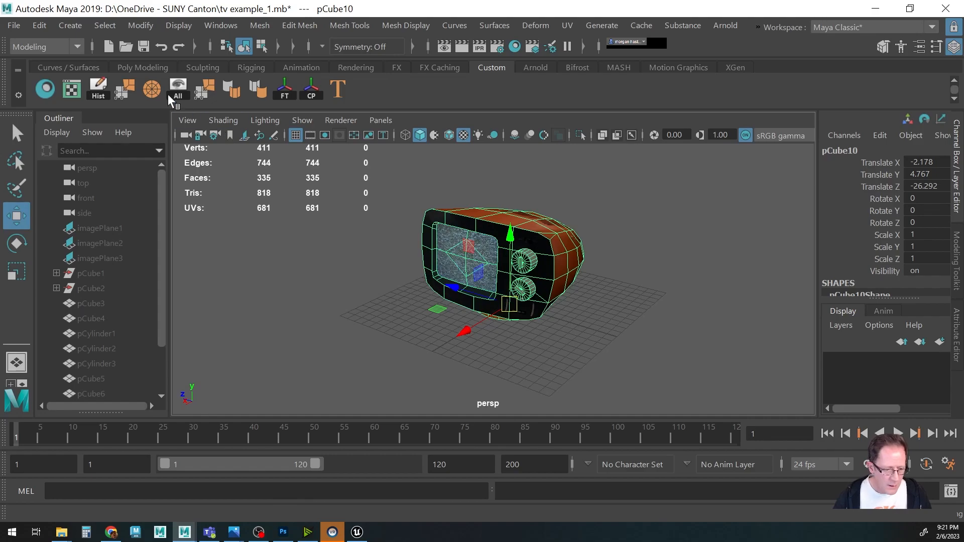
Rename the TV object as retro_tv.
scroll(140, 271, "down", 2)
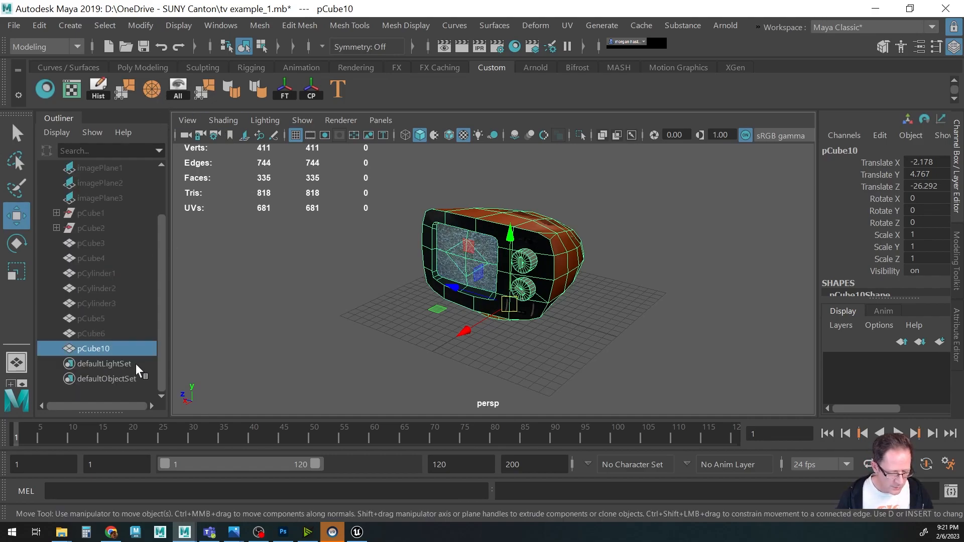
double_click(102, 348)
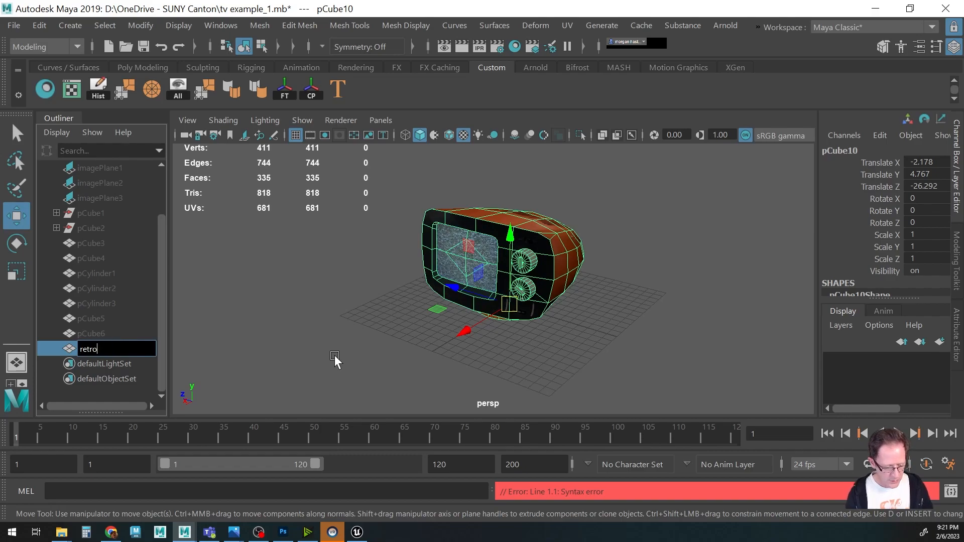
key("Return")
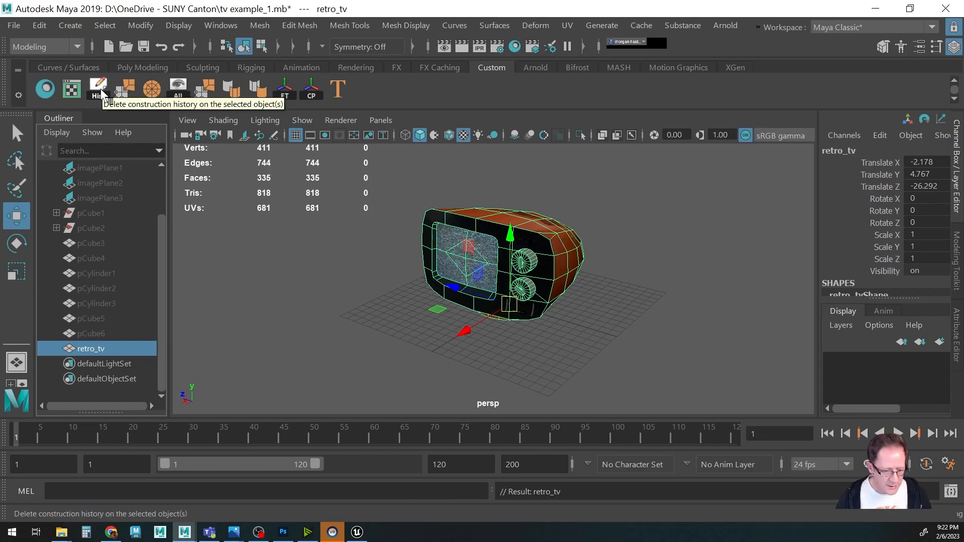
Merge the TV's vertices with the Merge Vertices tool.
left_click(126, 93)
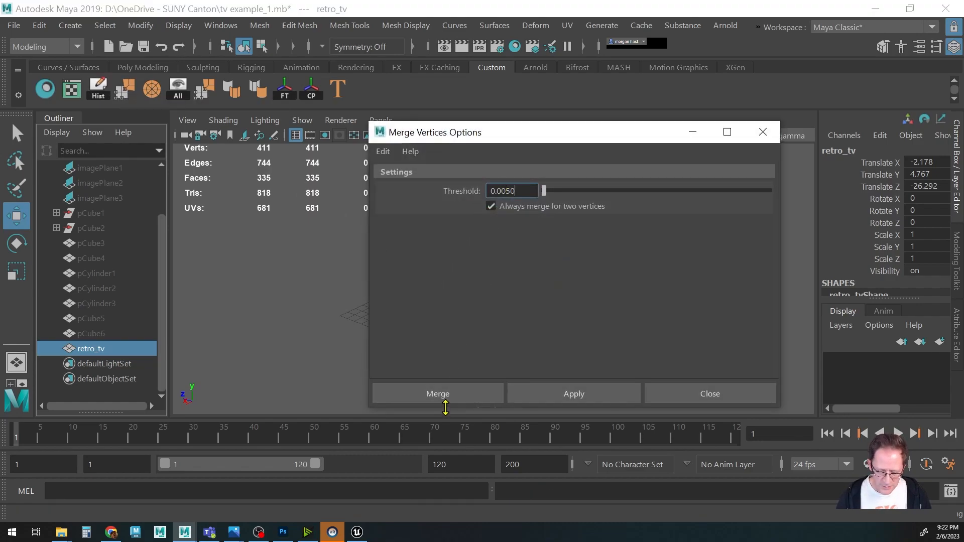
left_click(446, 396)
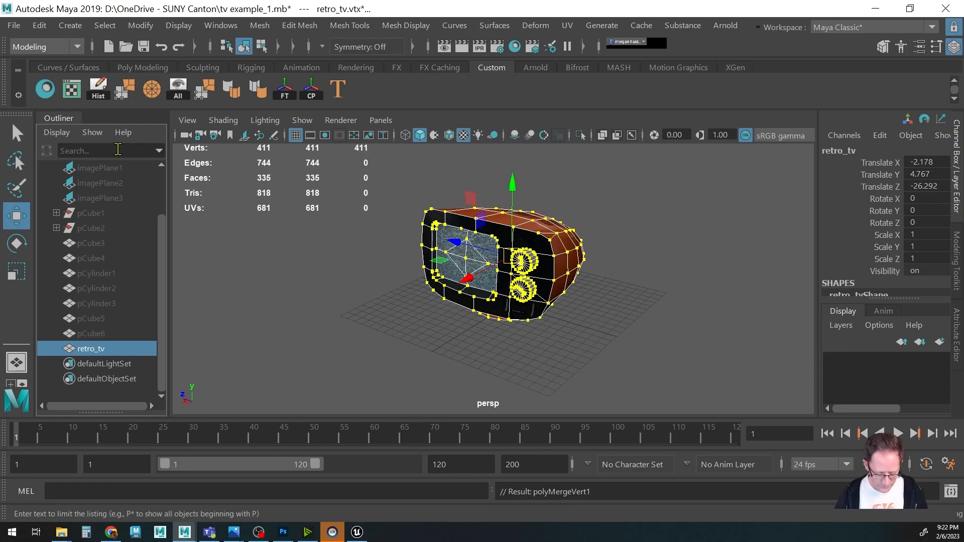
key("F8")
key("F8")
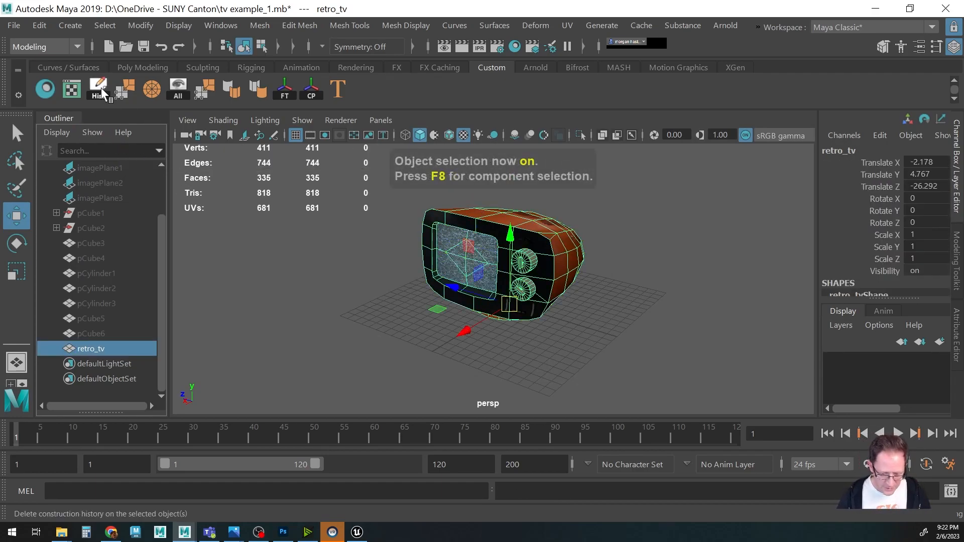
Freeze the TV's transformations and save the changes to the scene file.
left_click(141, 25)
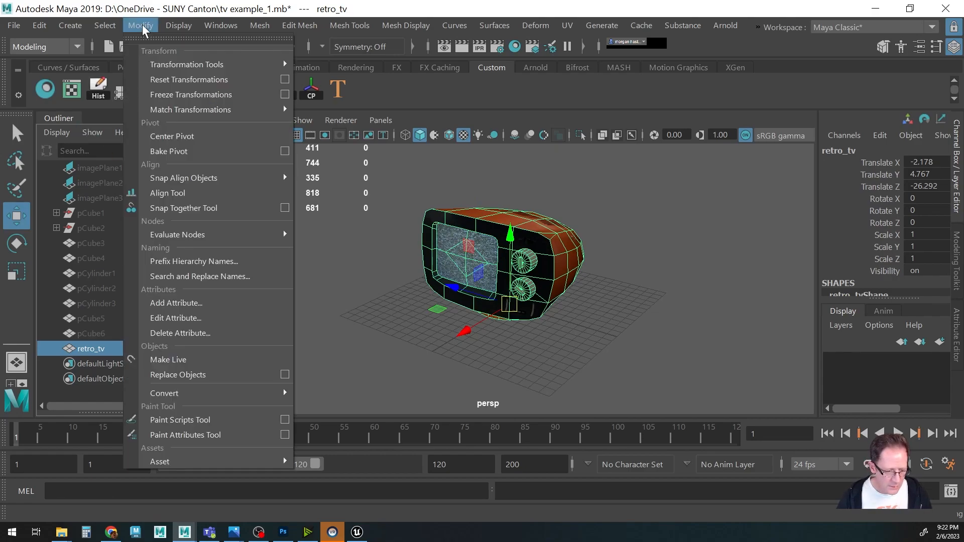
left_click(172, 96)
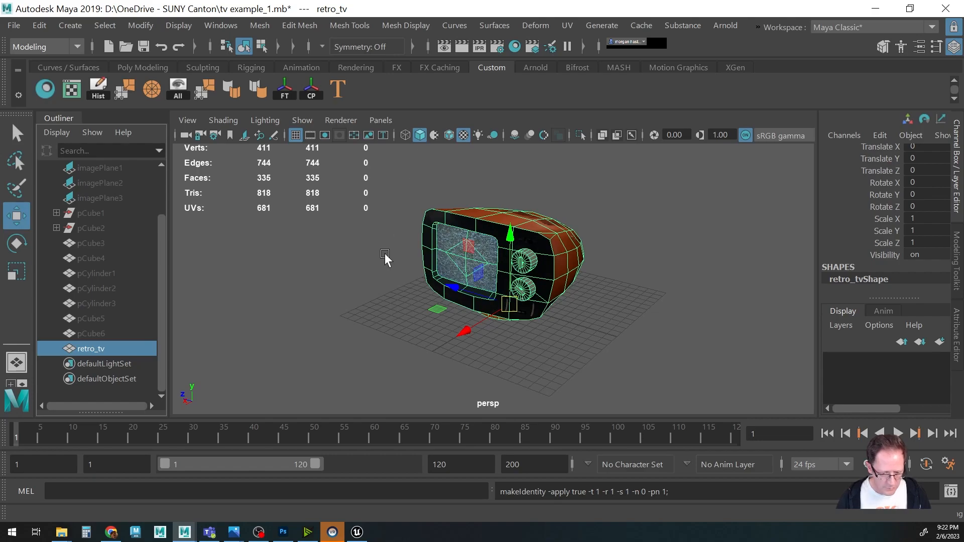
middle_click_drag(382, 253, 401, 261, "alt")
left_click(16, 27)
left_click(16, 45)
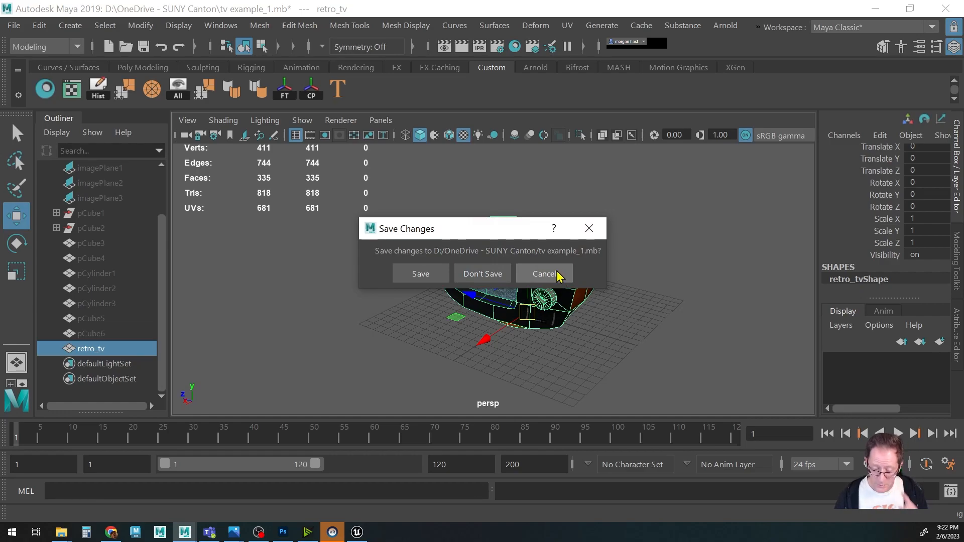
left_click(421, 275)
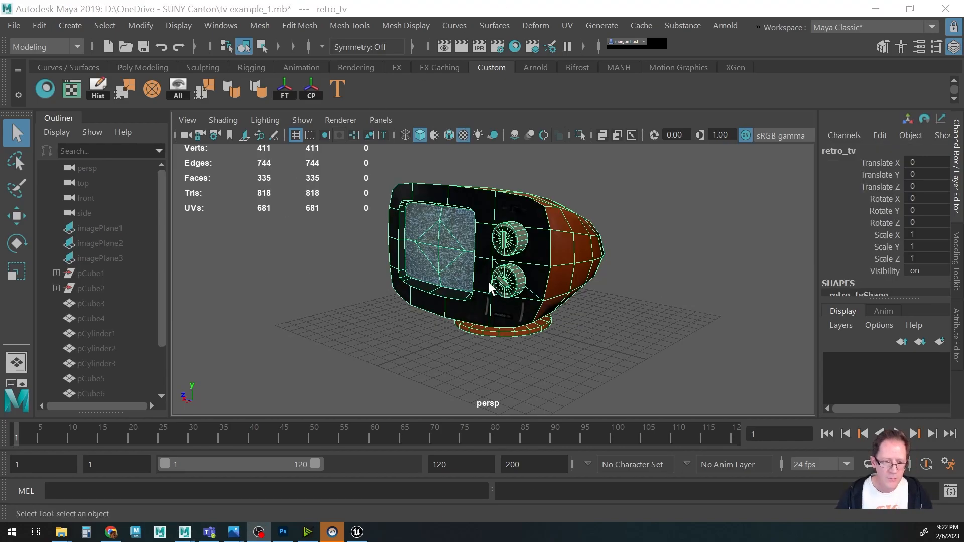
left_click(405, 10)
left_click_drag(378, 241, 428, 268, "alt")
key("w")
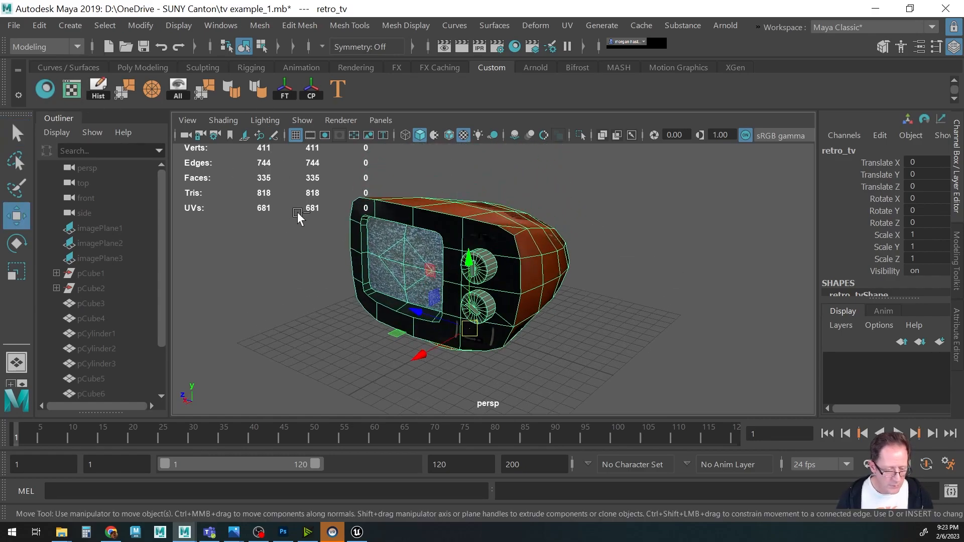
key("ctrl+s")
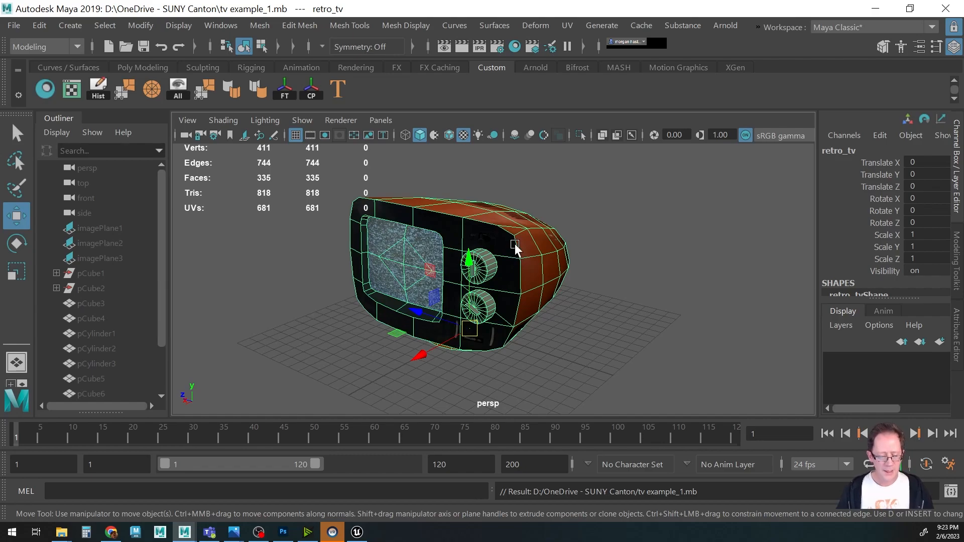
mouse_move(523, 265)
left_mouse_down("alt")
mouse_move(497, 264)
mouse_move(519, 266)
left_mouse_up("alt")
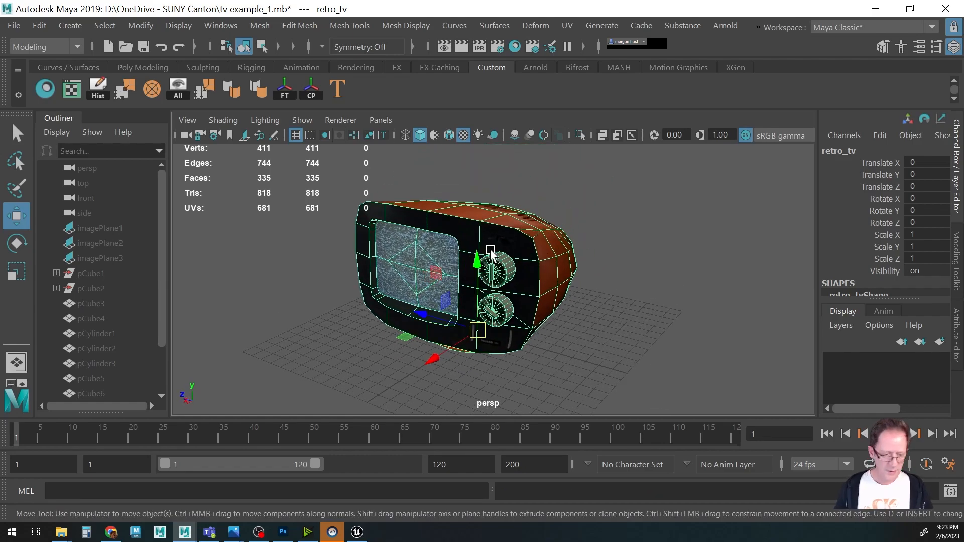
Export the selected TV as an FBX file named retro_tv.
left_click(14, 26)
left_click(64, 197)
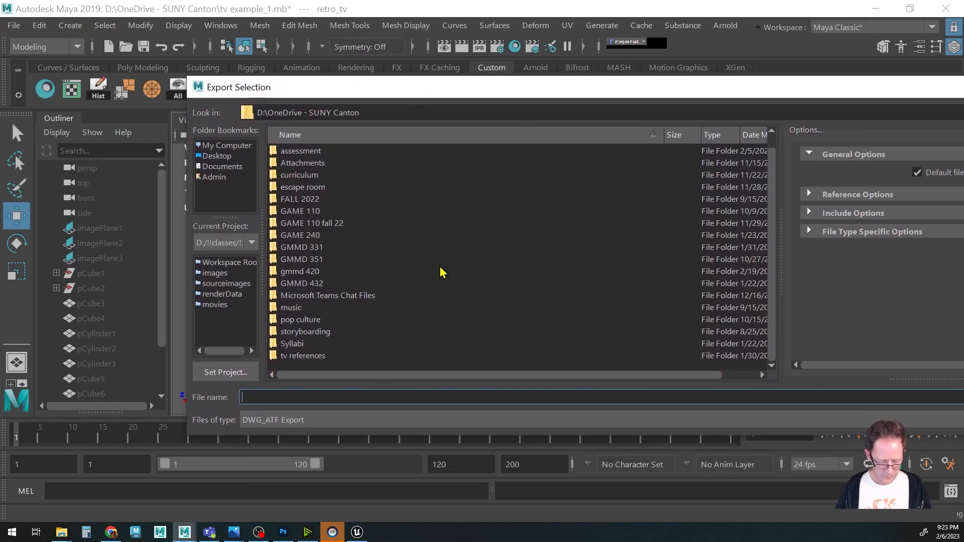
left_click(292, 420)
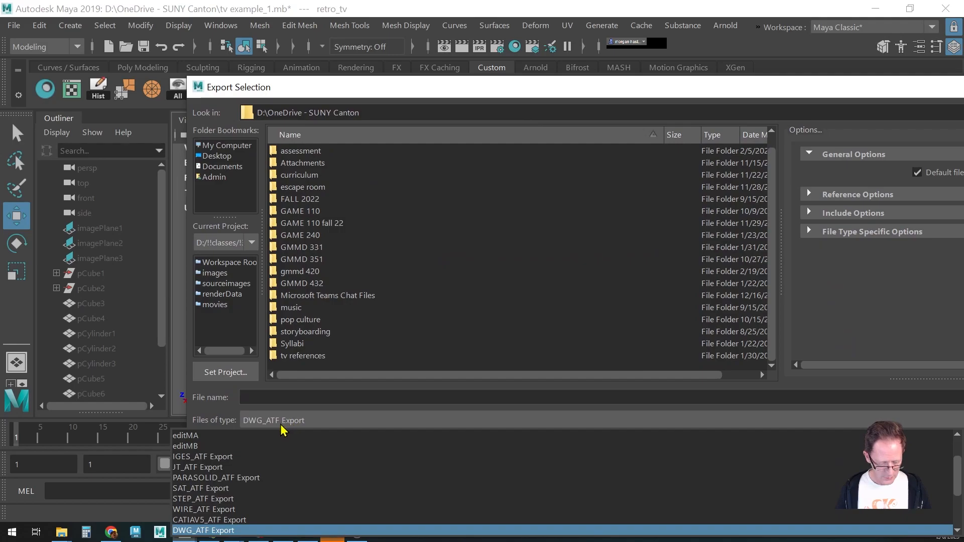
left_click(237, 510)
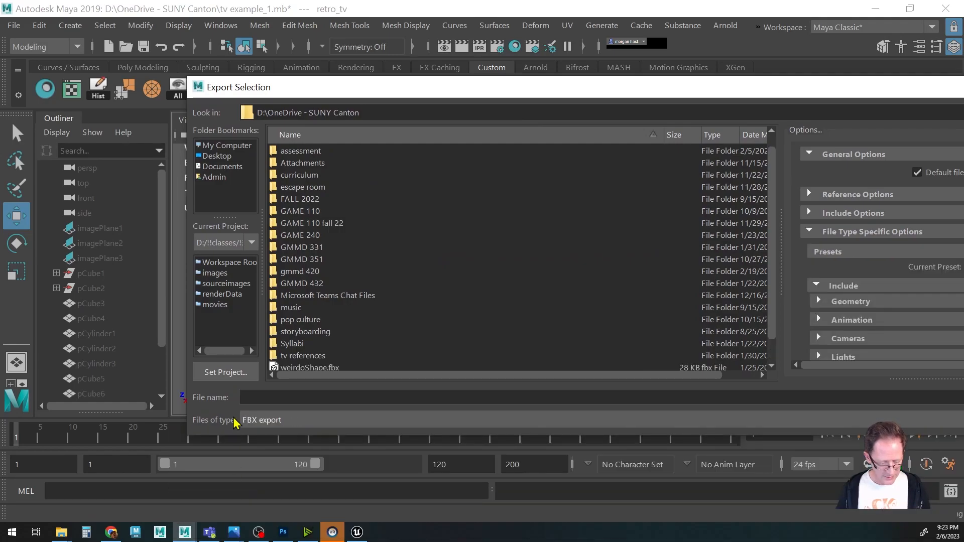
left_click(260, 397)
scroll(406, 315, "down", 1)
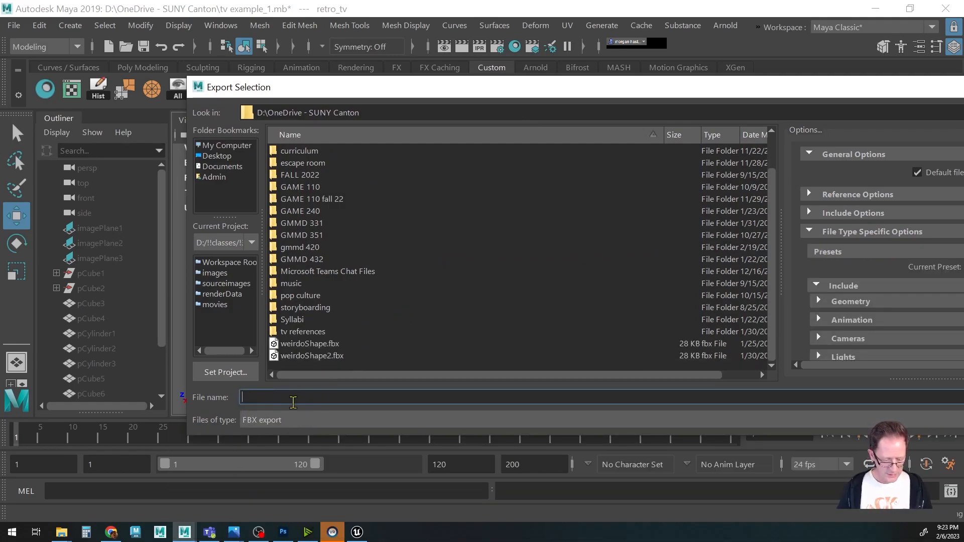
type("retro_tv")
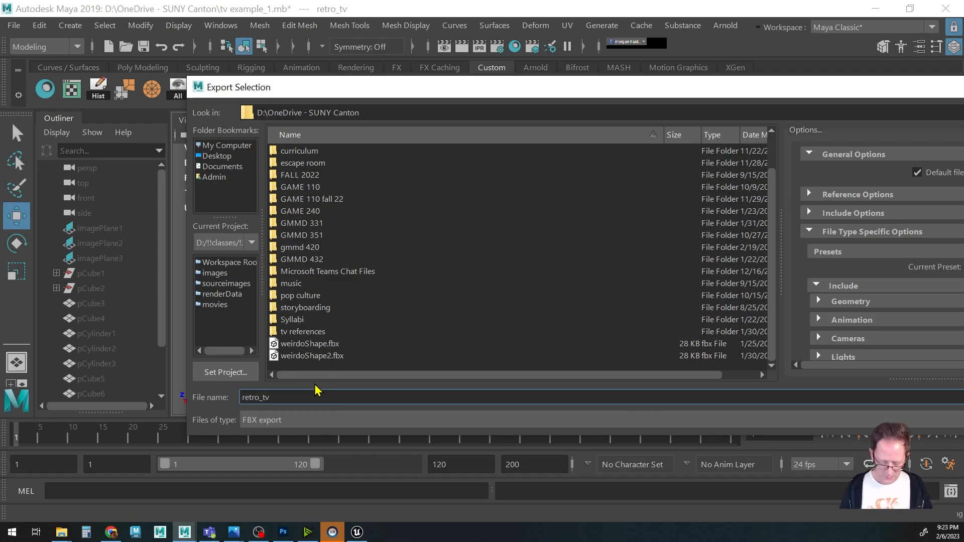
key("Return")
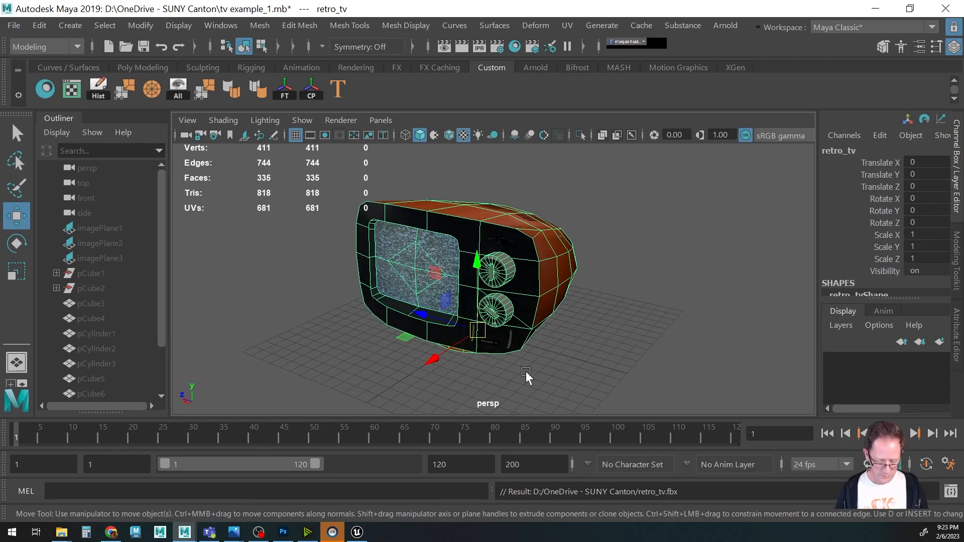
Switch to Photoshop and zoom out to view the whole TV texture.
middle_click_drag(467, 310, 405, 302, "alt")
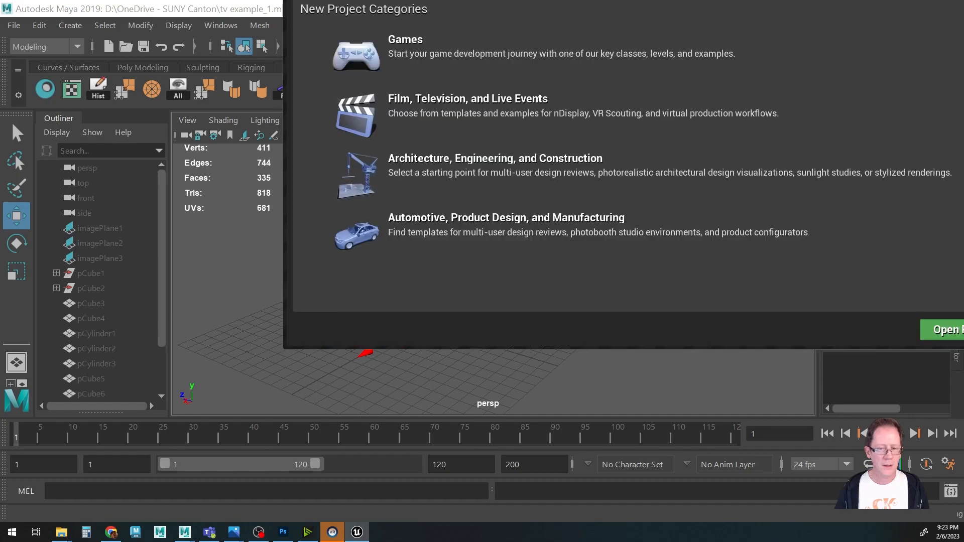
left_click_drag(718, 0, 747, 1)
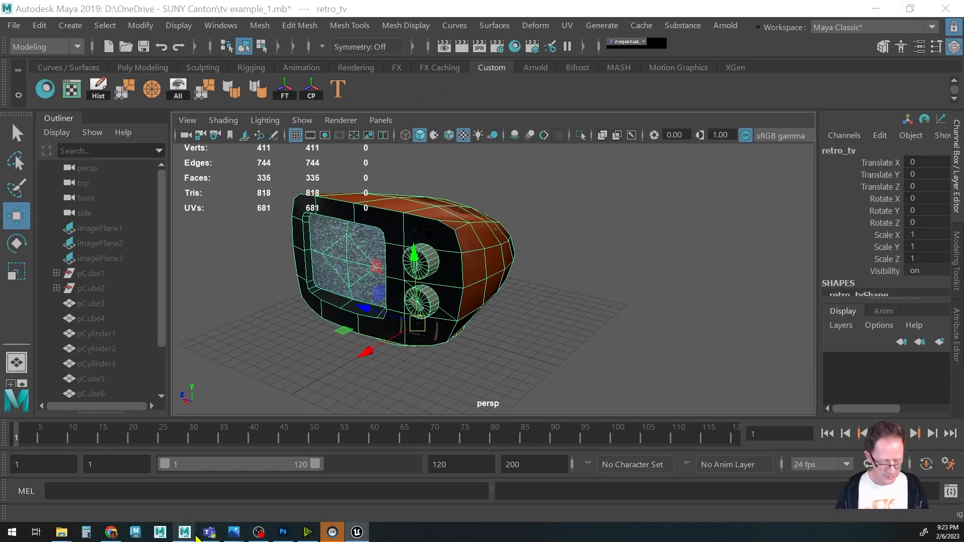
left_click(283, 533)
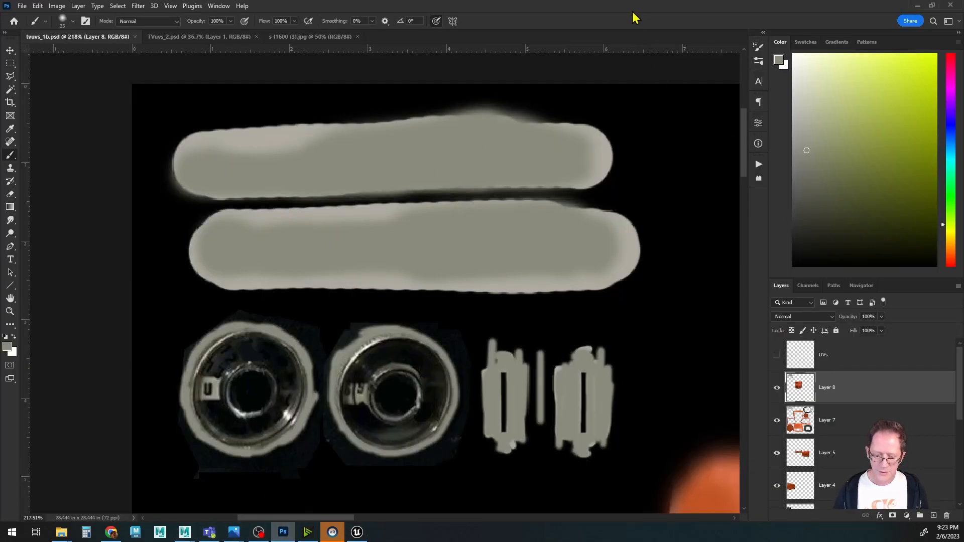
scroll(522, 272, "down", 5, "alt")
left_click_drag(509, 275, 266, 206)
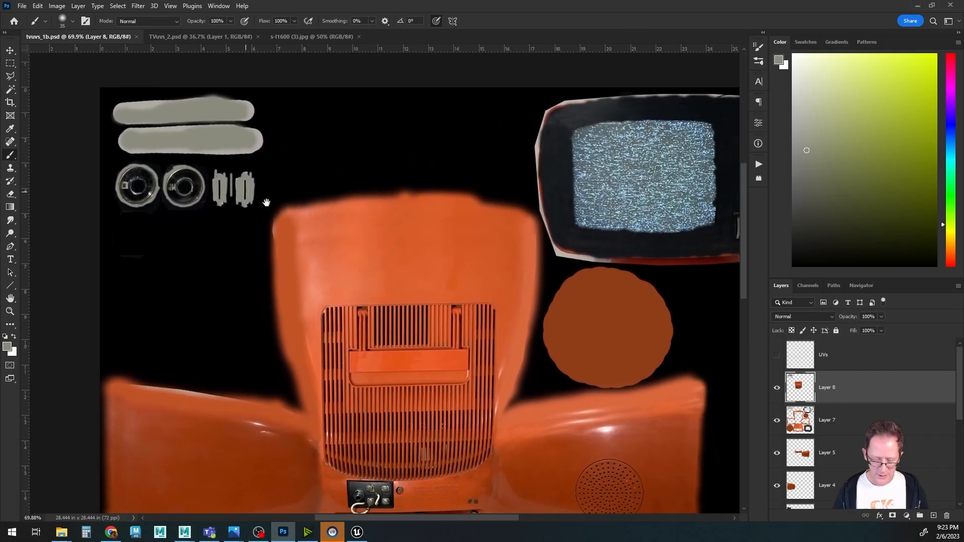
Save the TV texture as a JPEG named retro_tv_tex.jpg, accepting the default JPEG options.
scroll(416, 248, "down", 2, "alt")
scroll(416, 248, "down", 4, "alt")
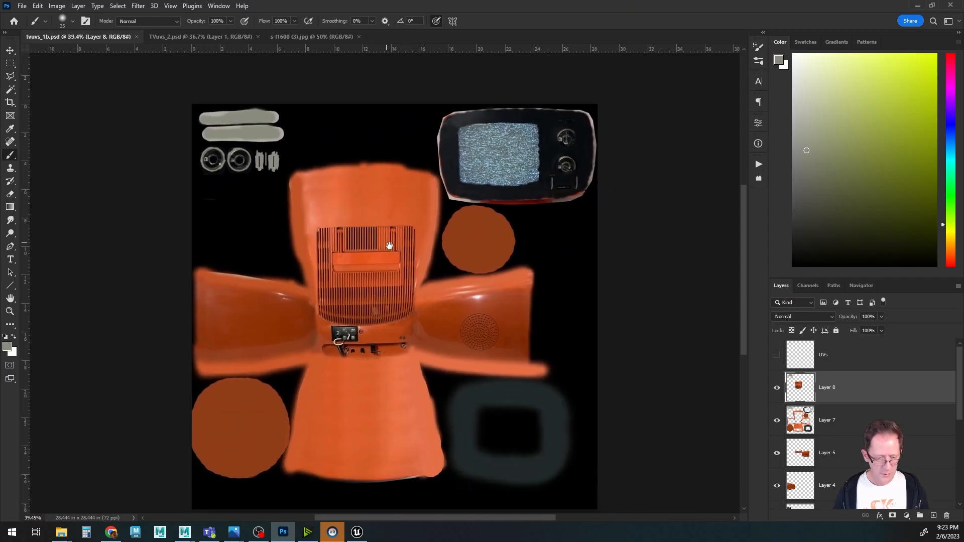
left_click(23, 6)
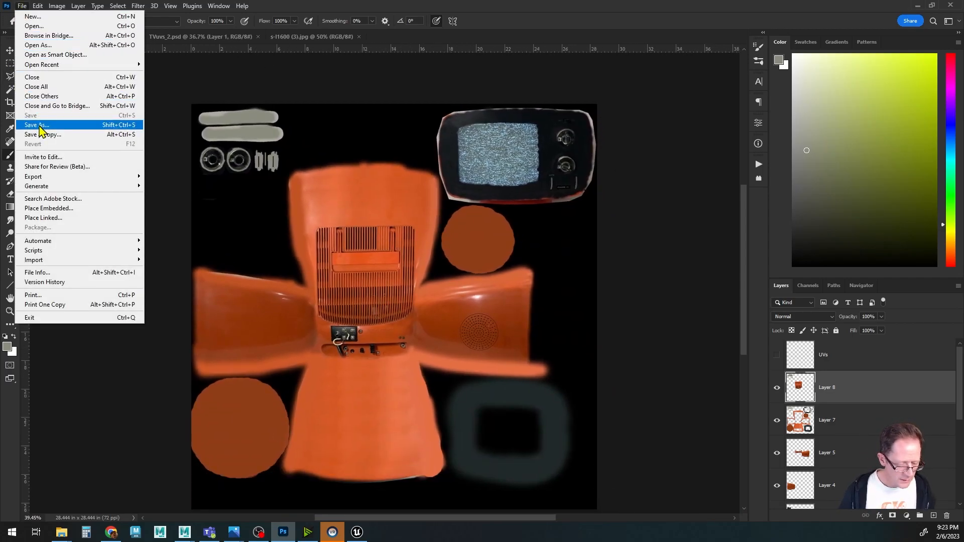
left_click(40, 125)
left_click(157, 405)
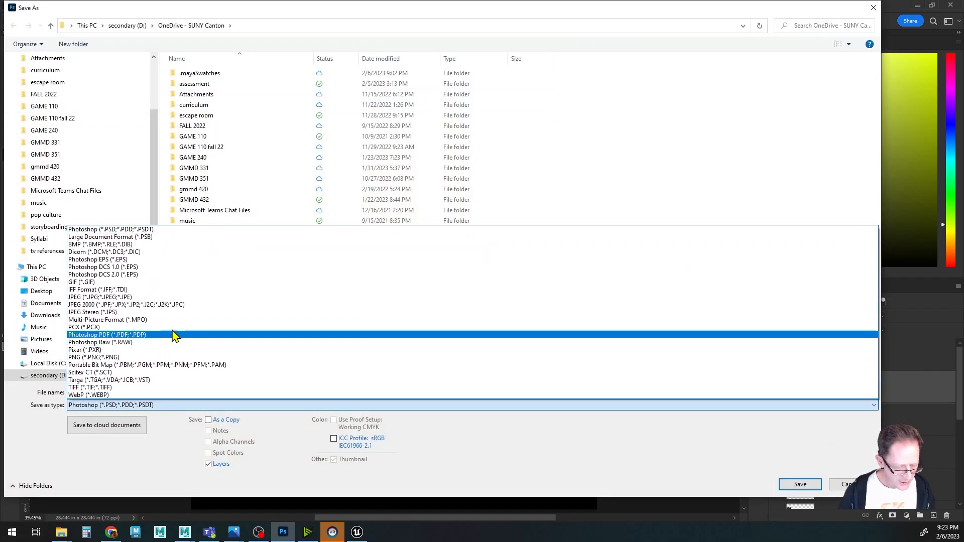
left_click(157, 297)
left_click(111, 391)
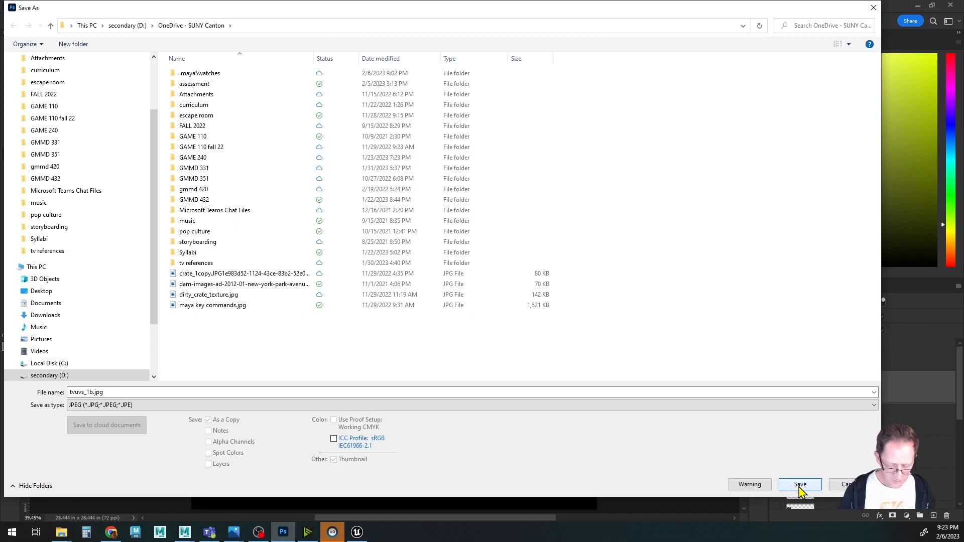
double_click(112, 393)
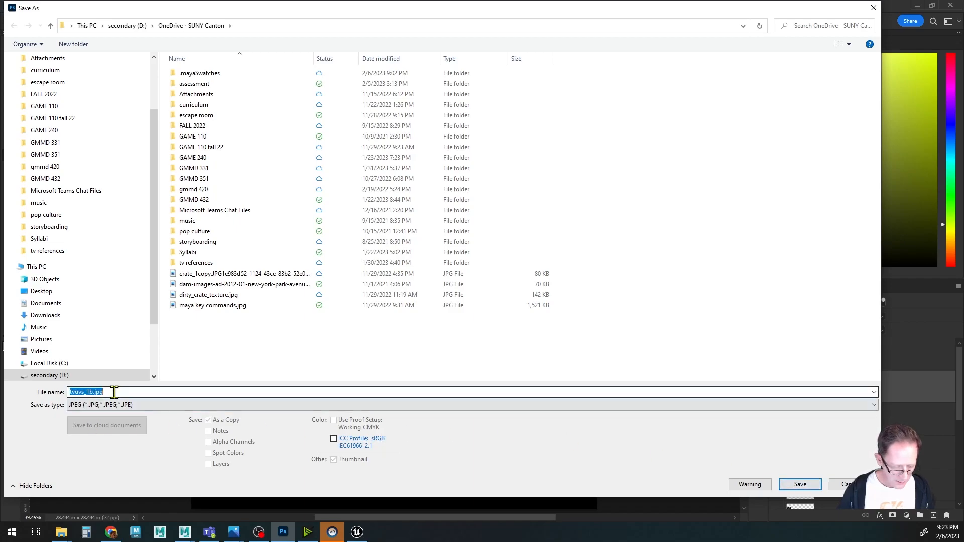
key("Left")
key("ctrl+shift+Left")
type("ret")
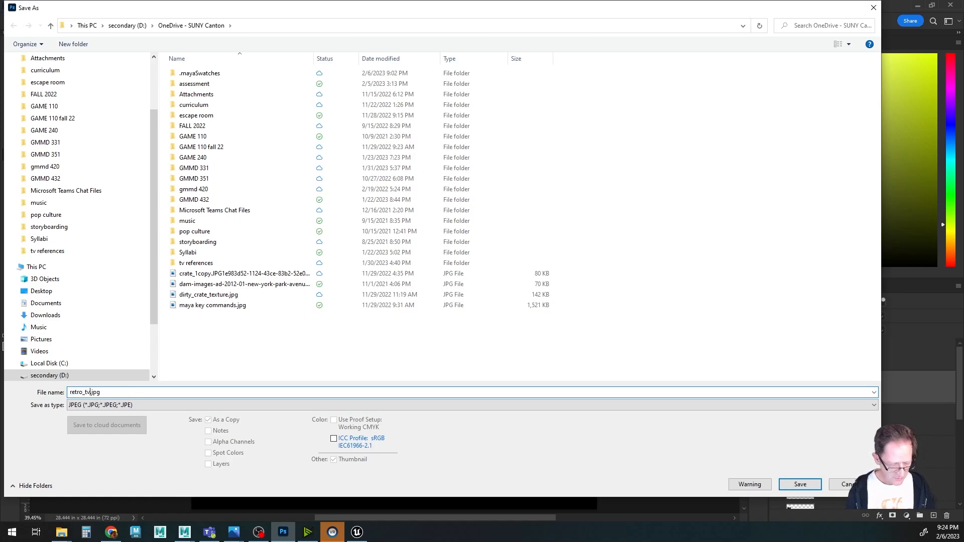
key("Return")
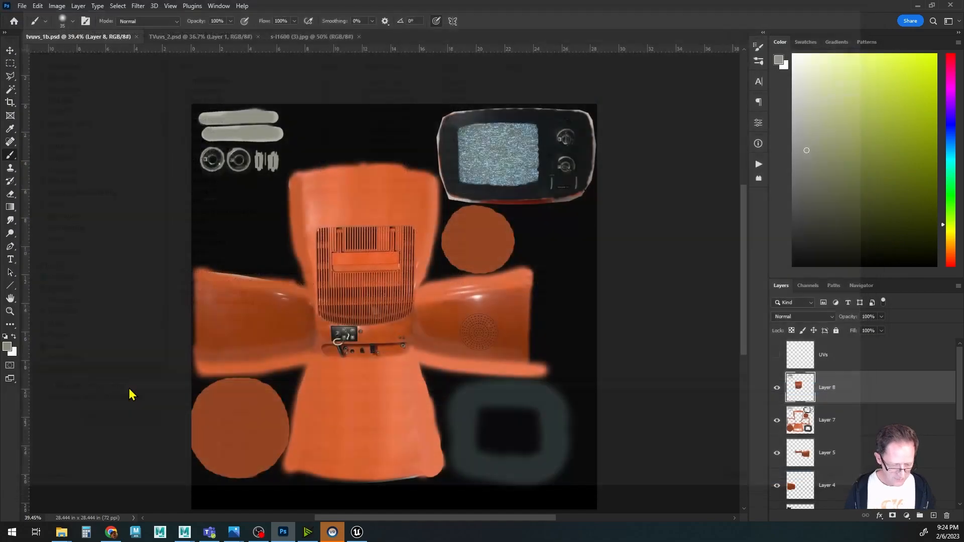
left_click(178, 238)
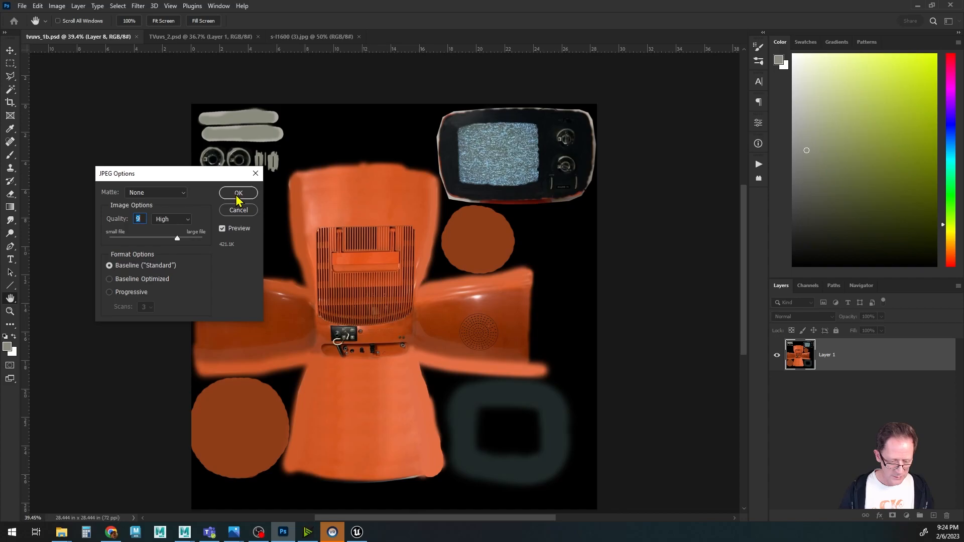
left_click(238, 195)
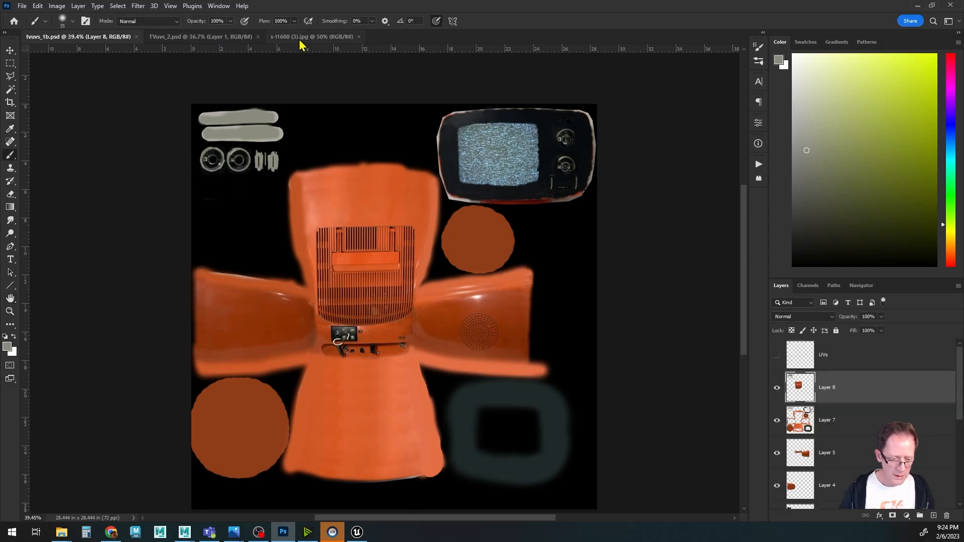
Switch to the TV screen texture document and export it with the format set to JPG.
left_click(222, 40)
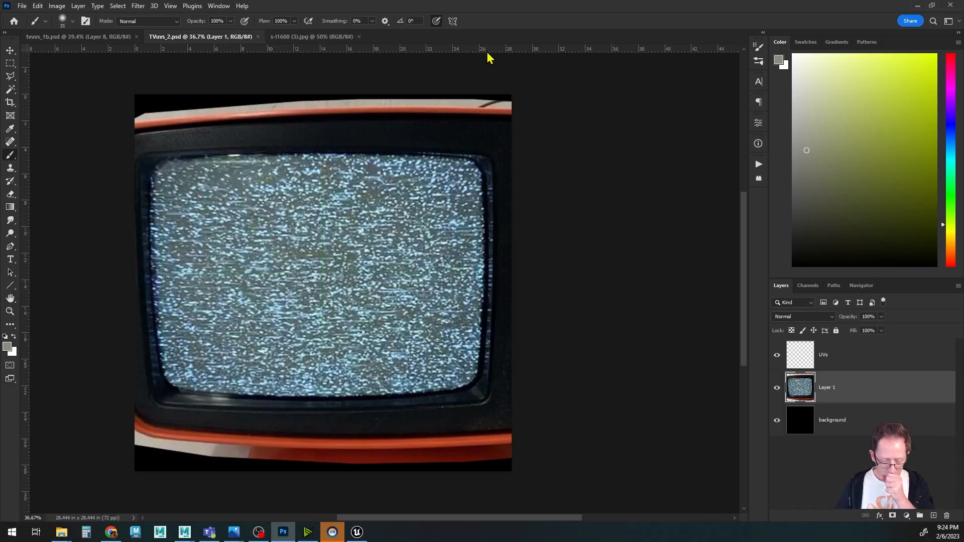
left_click(22, 6)
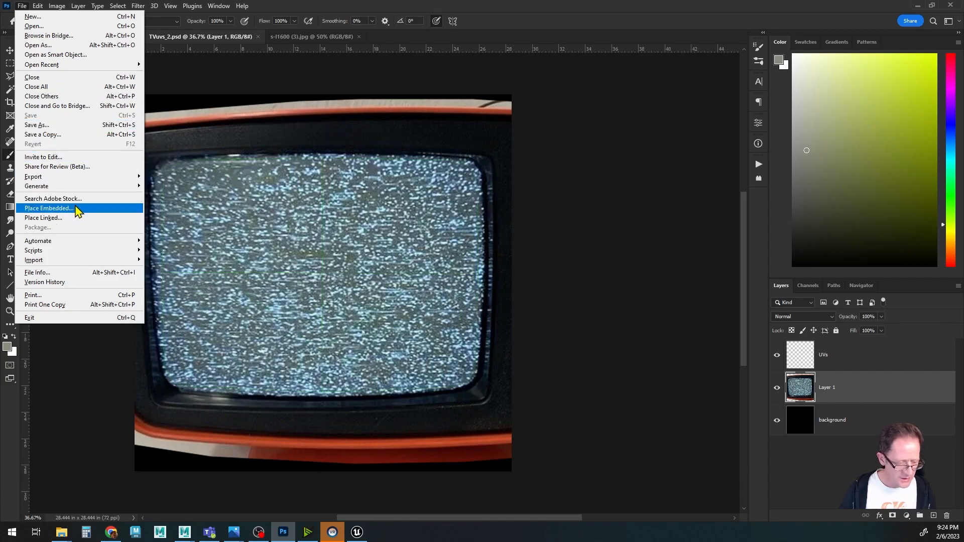
mouse_move(63, 177)
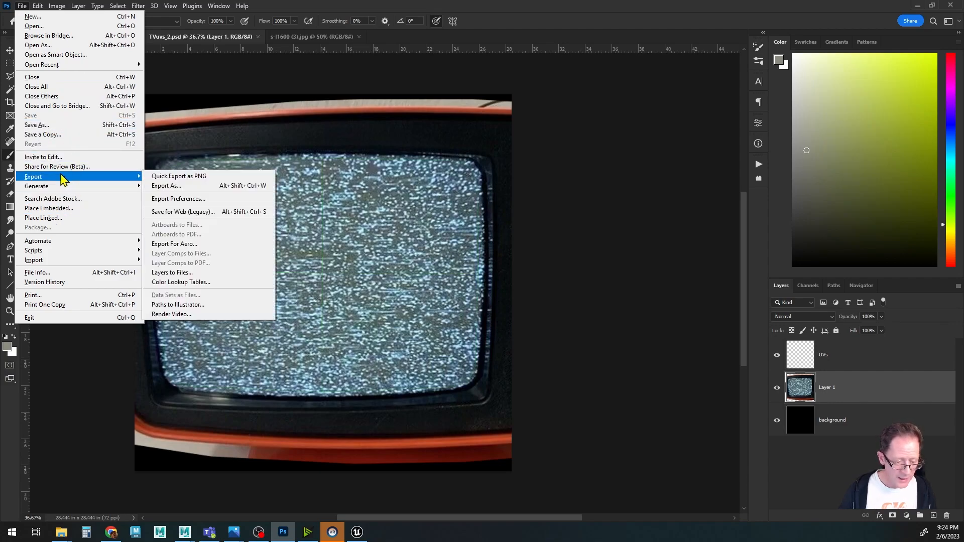
left_click(181, 186)
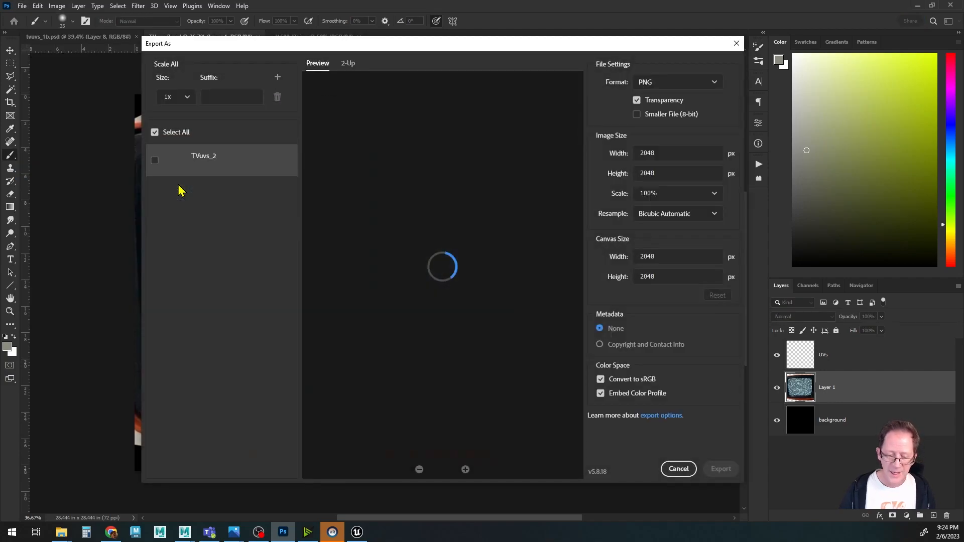
left_click(673, 82)
left_click(663, 118)
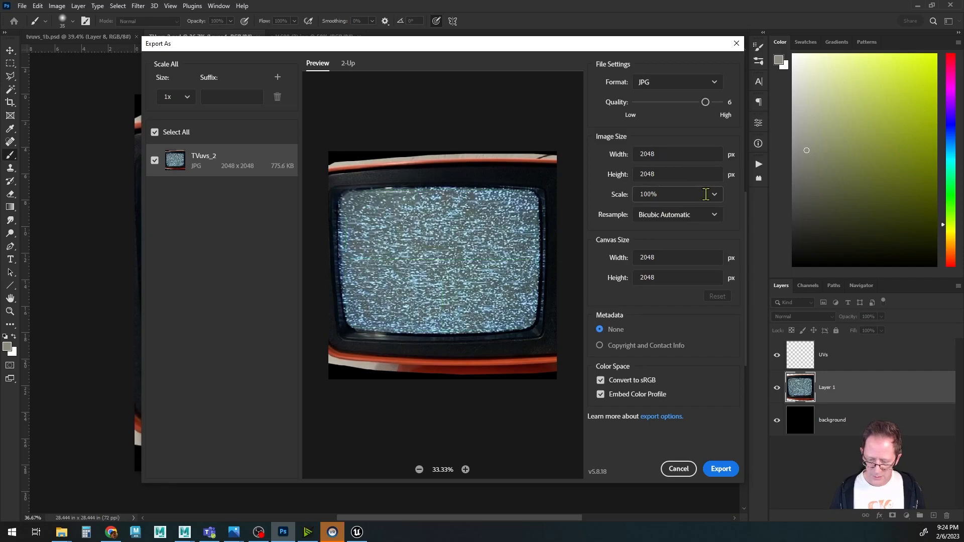
left_click(721, 469)
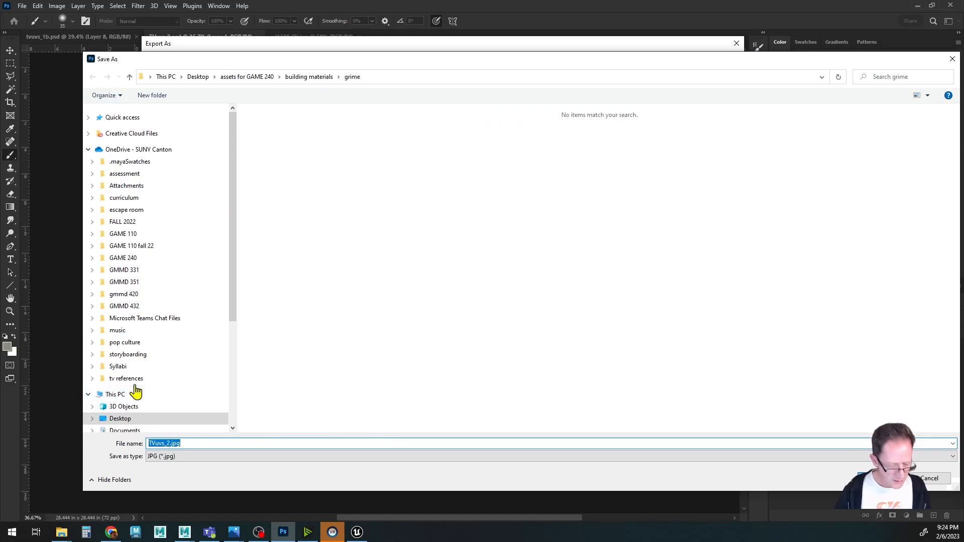
Save the export in the OneDrive - SUNY Canton folder as retro_tvscreen_tex.jpg.
scroll(147, 388, "down", 2)
scroll(146, 387, "up", 2)
scroll(148, 386, "down", 2)
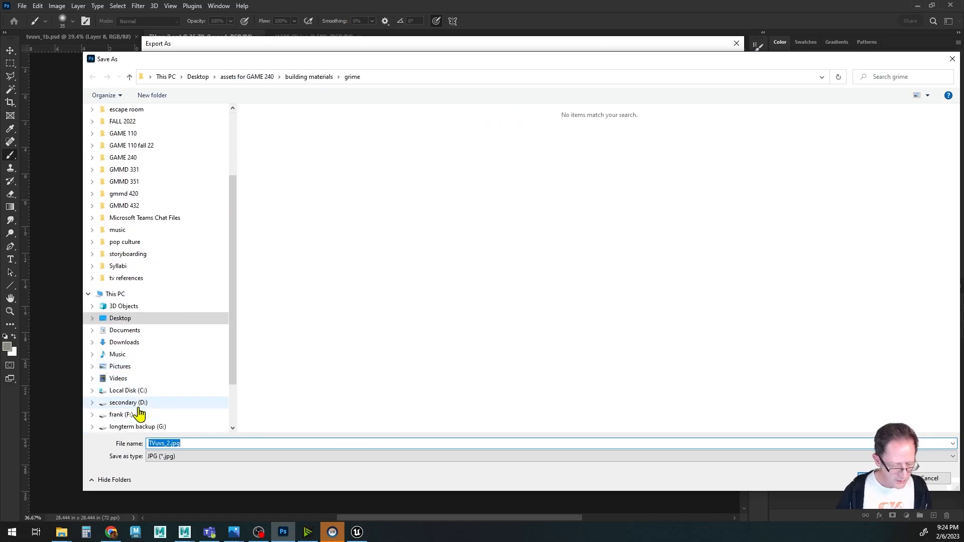
left_click(132, 402)
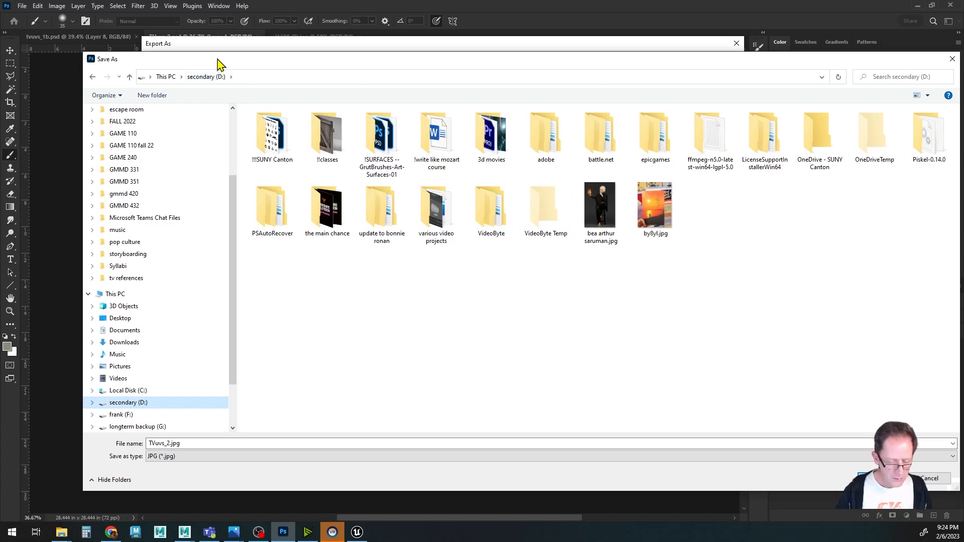
left_click_drag(218, 61, 210, 50)
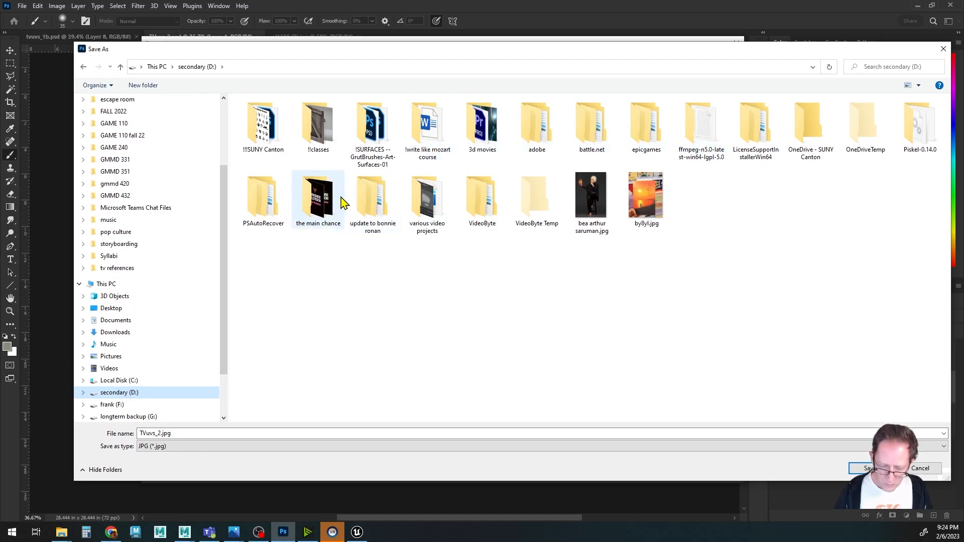
double_click(808, 138)
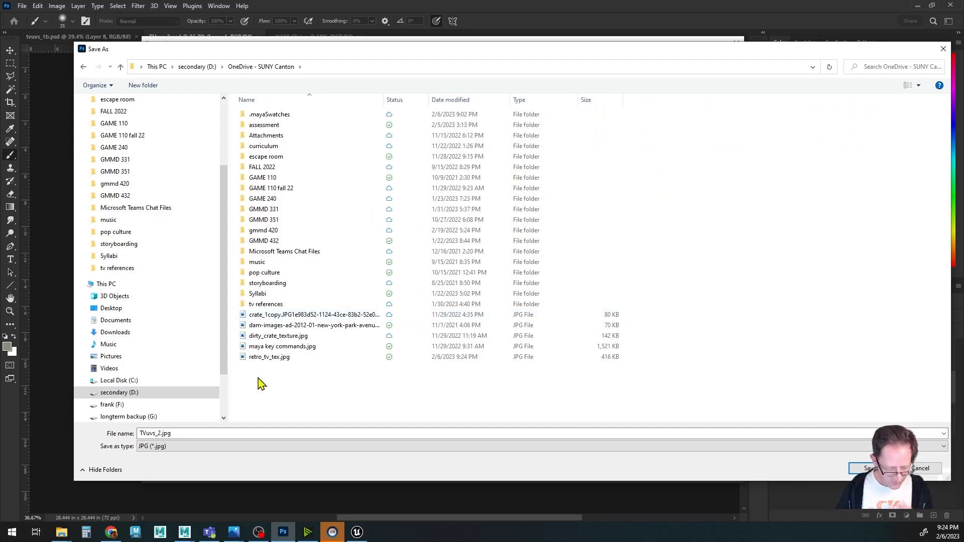
left_click(246, 357)
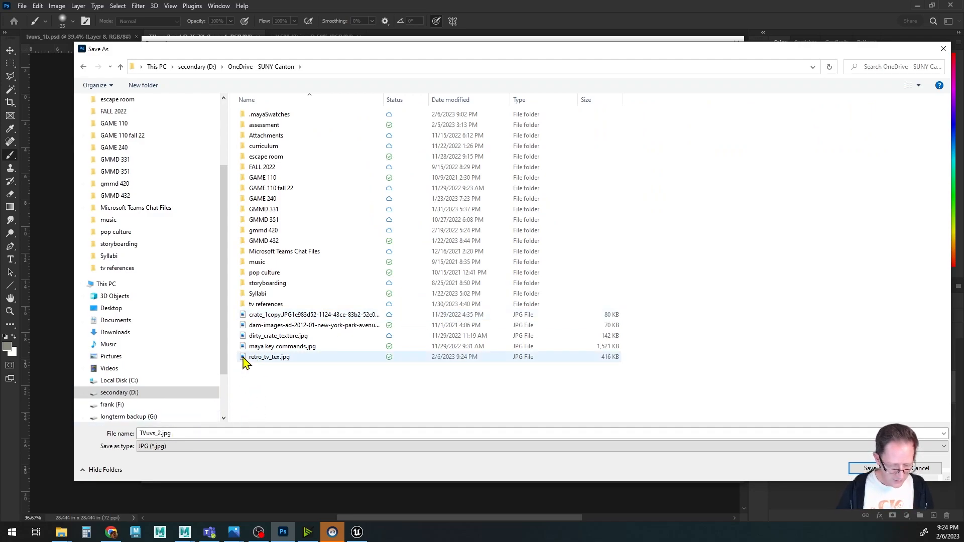
left_click(190, 433)
key("Home")
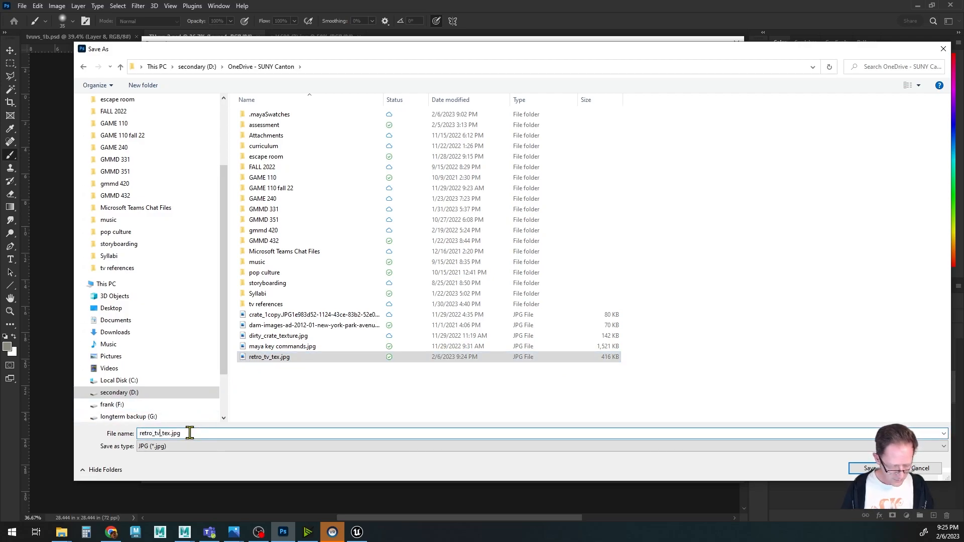
type("screen")
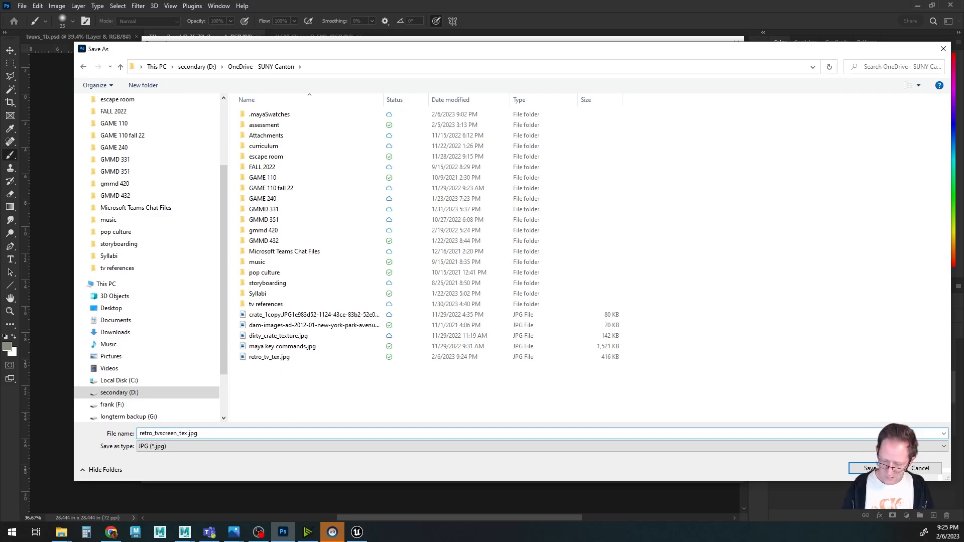
key("Return")
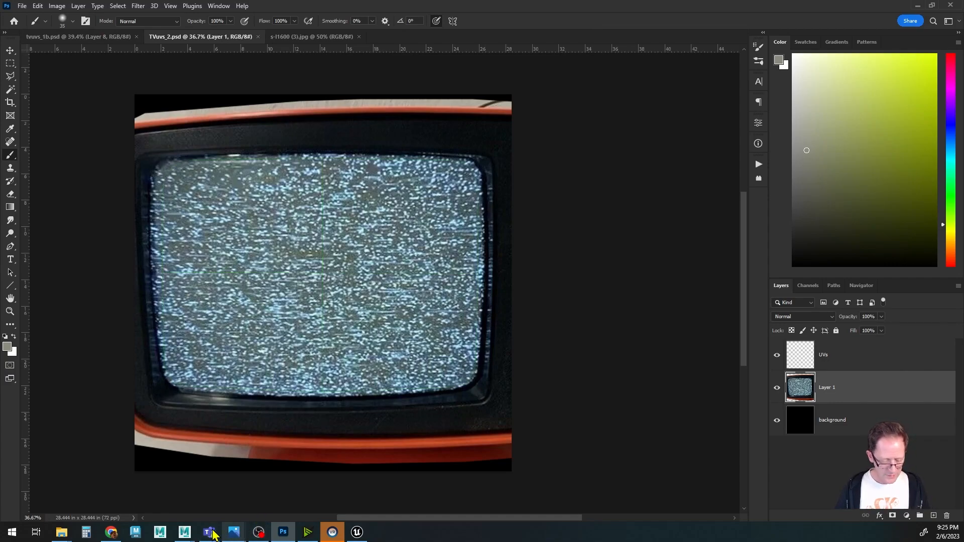
Switch to Maya and, in Hypershade, set the tv_tex_1 material's color file image to retro_tv_tex.jpg.
mouse_move(184, 532)
left_click(219, 493)
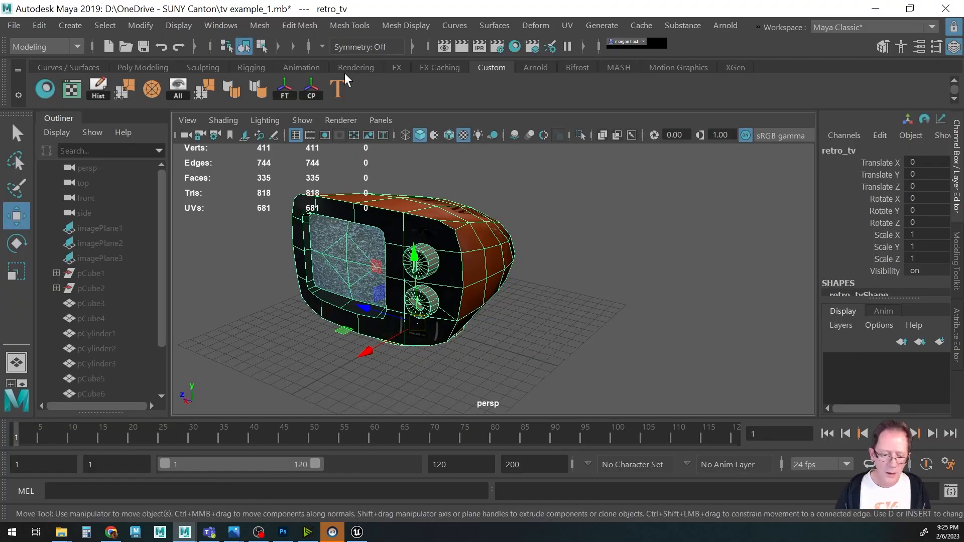
left_click(46, 91)
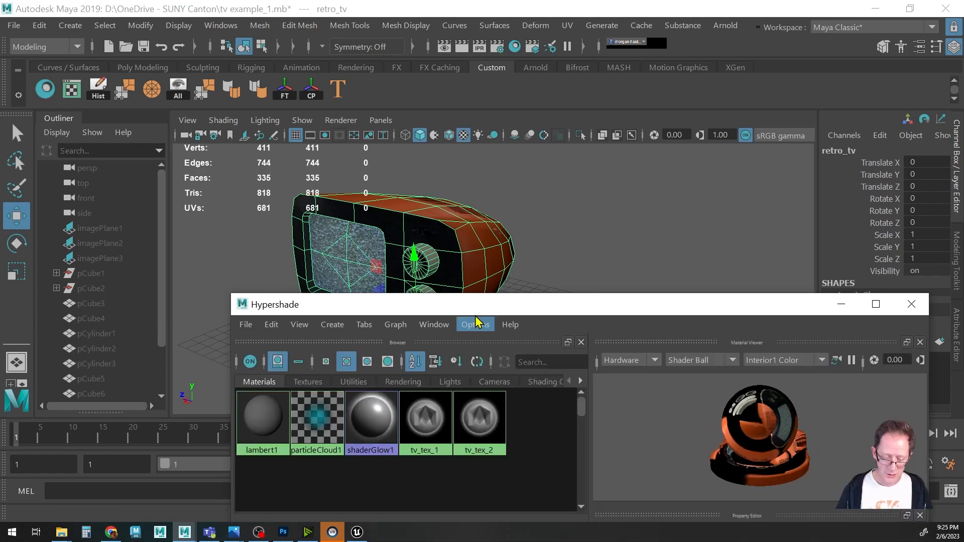
left_click_drag(472, 305, 310, 64)
left_click(270, 171)
middle_click_drag(270, 164, 242, 182)
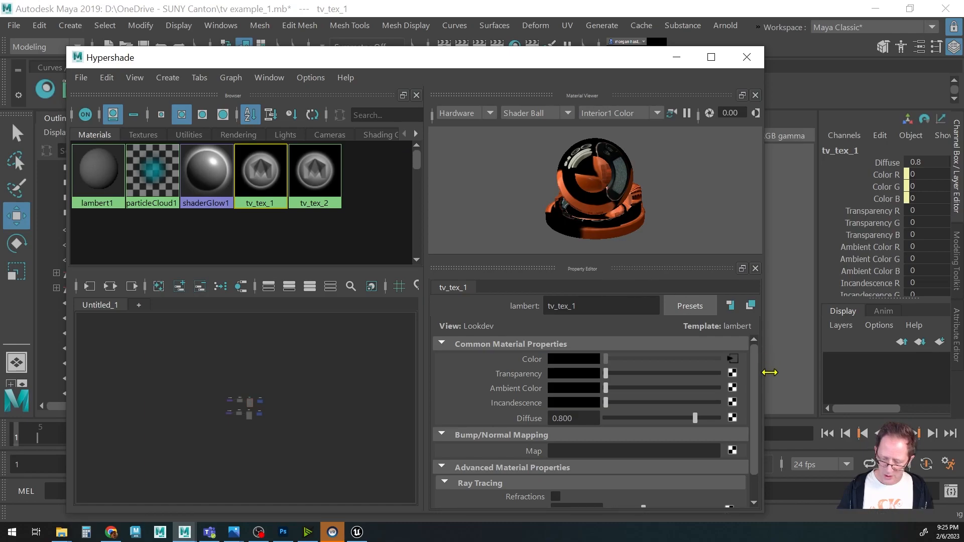
left_click(733, 357)
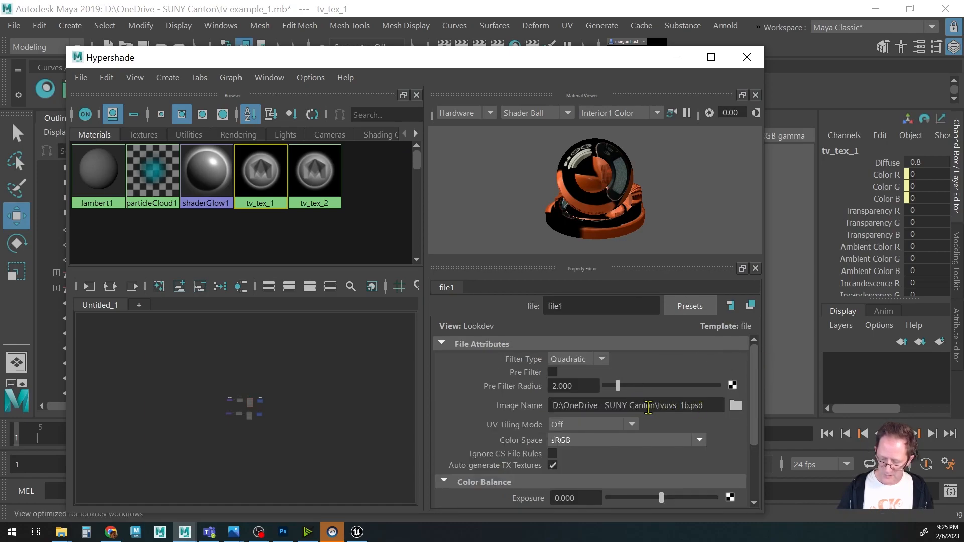
left_click(734, 405)
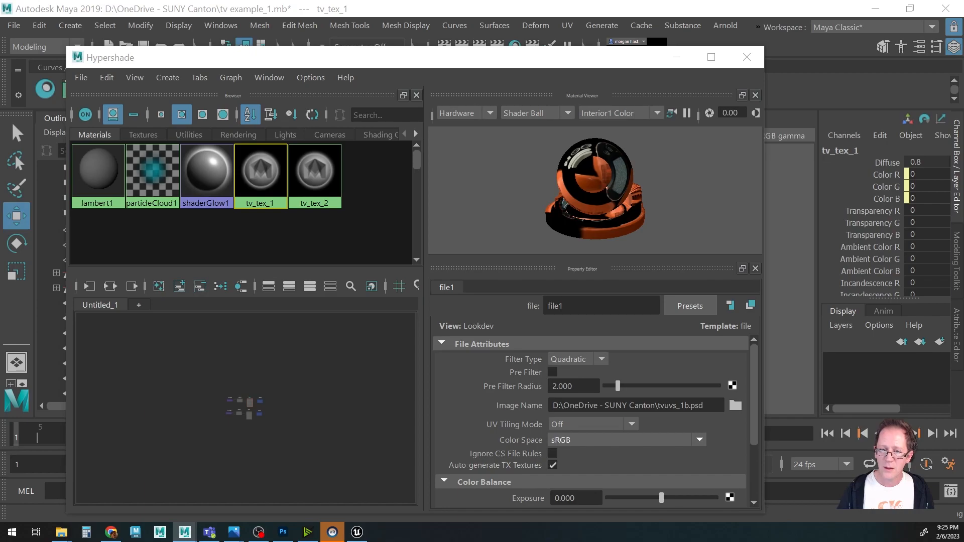
scroll(253, 330, "down", 6)
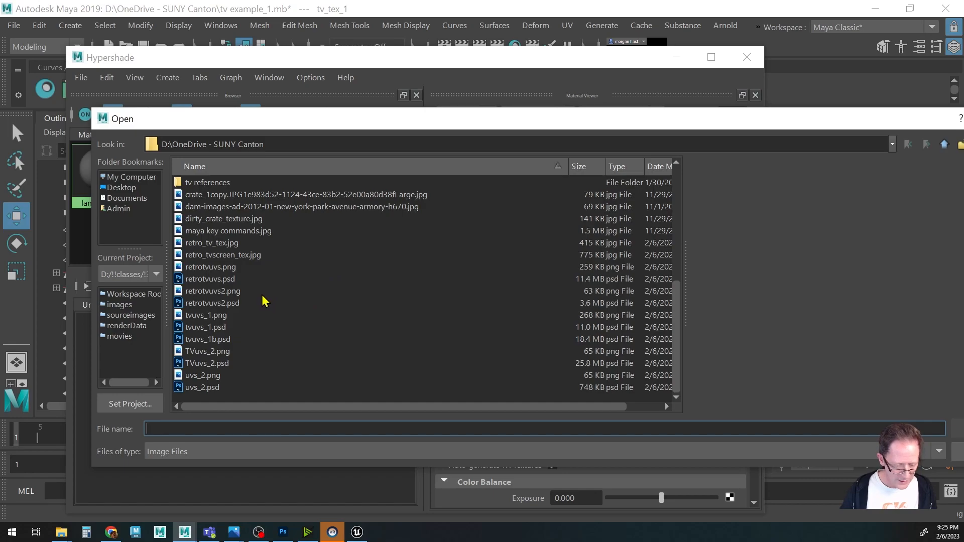
left_click(181, 246)
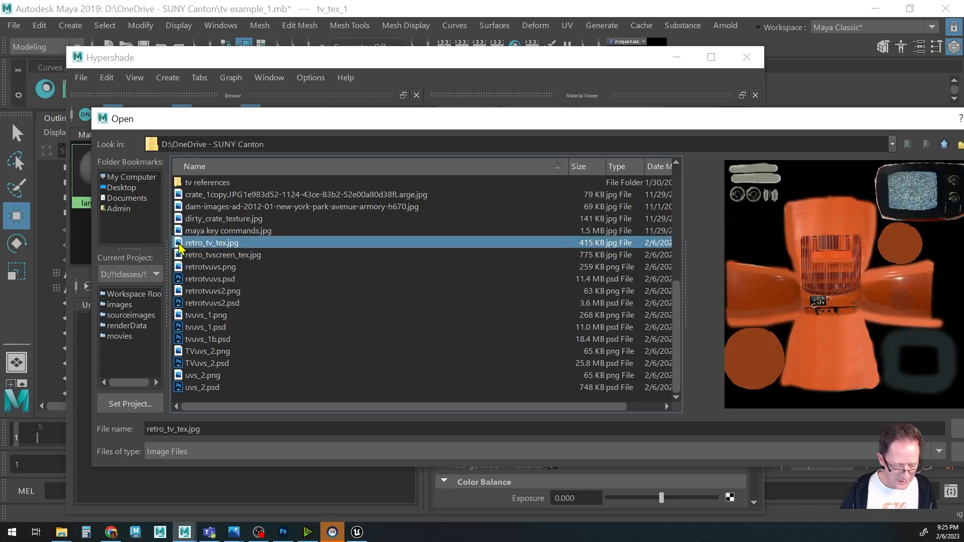
left_click_drag(722, 131, 605, 126)
left_click(852, 431)
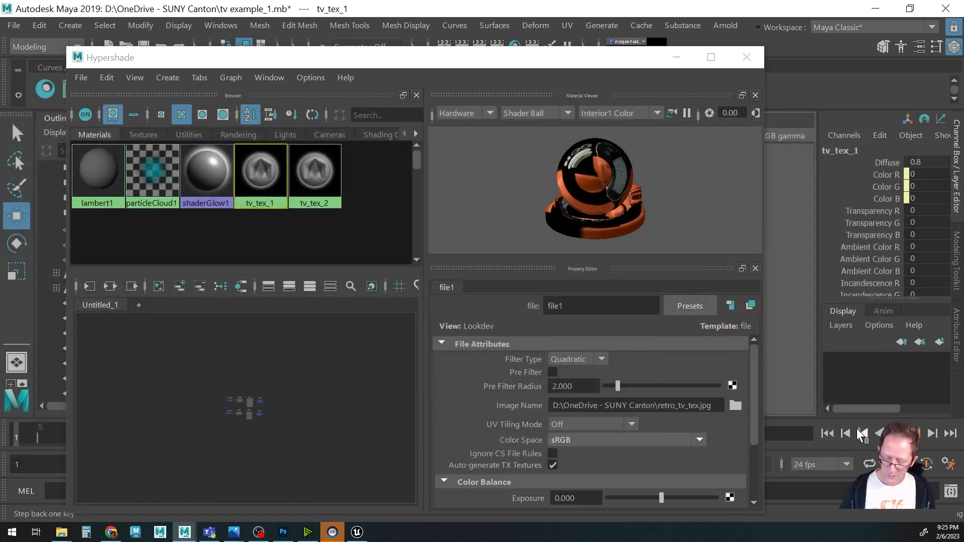
Set the tv_tex_2 material's color file image to retro_tvscreen_tex.jpg and close Hypershade.
left_click(315, 173)
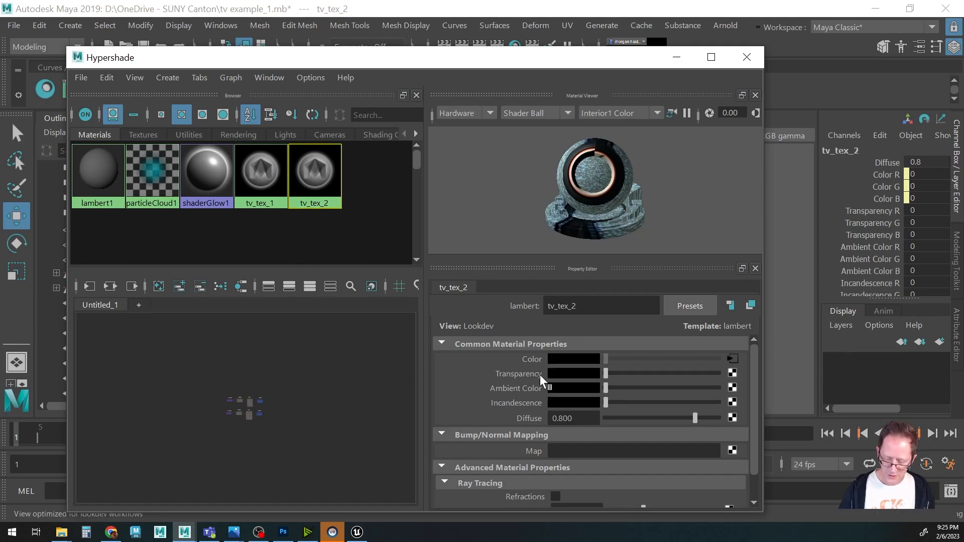
left_click(733, 359)
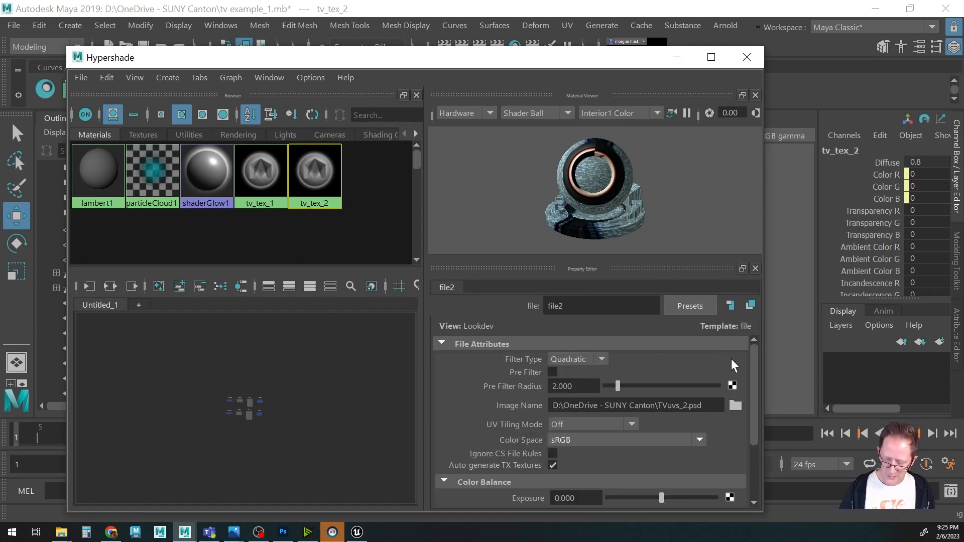
left_click(735, 407)
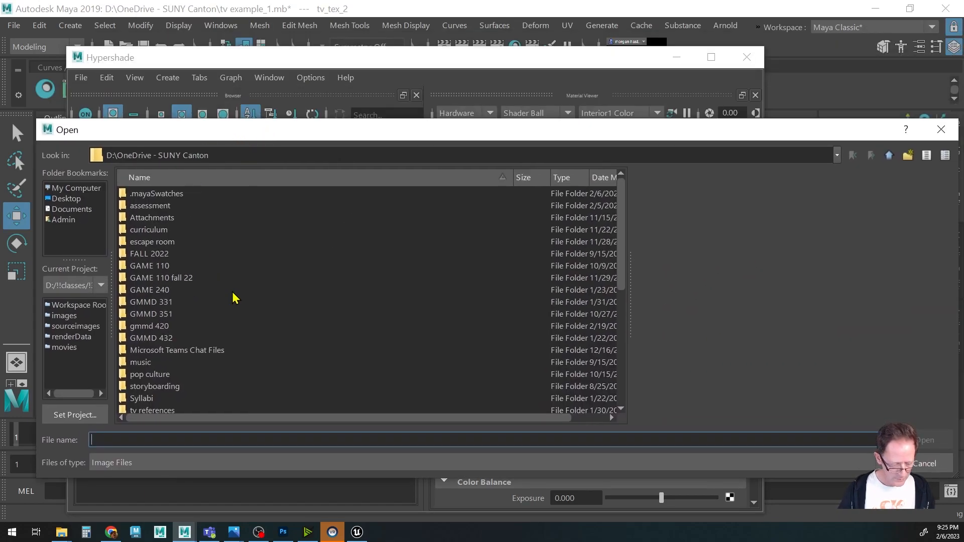
scroll(241, 301, "down", 6)
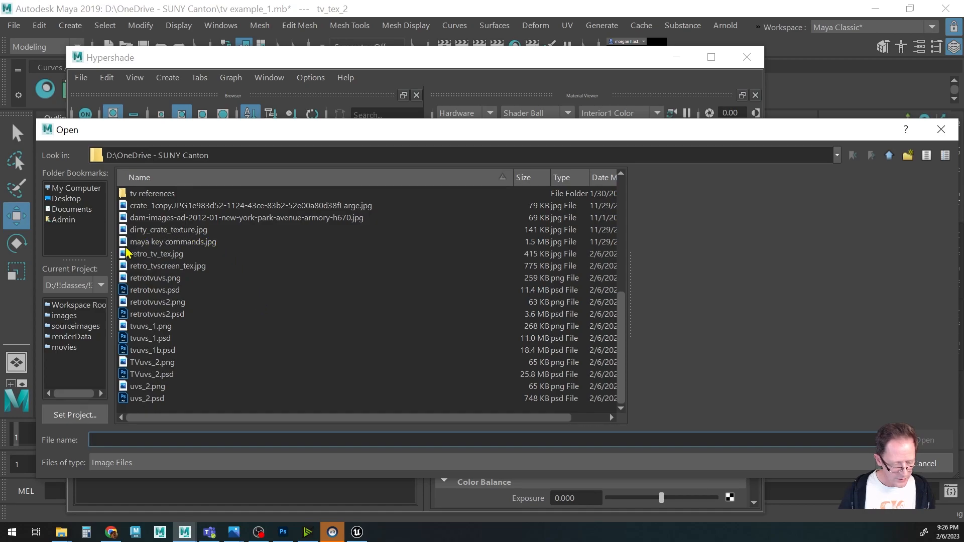
left_click(125, 268)
left_click_drag(449, 129, 373, 117)
left_click(849, 428)
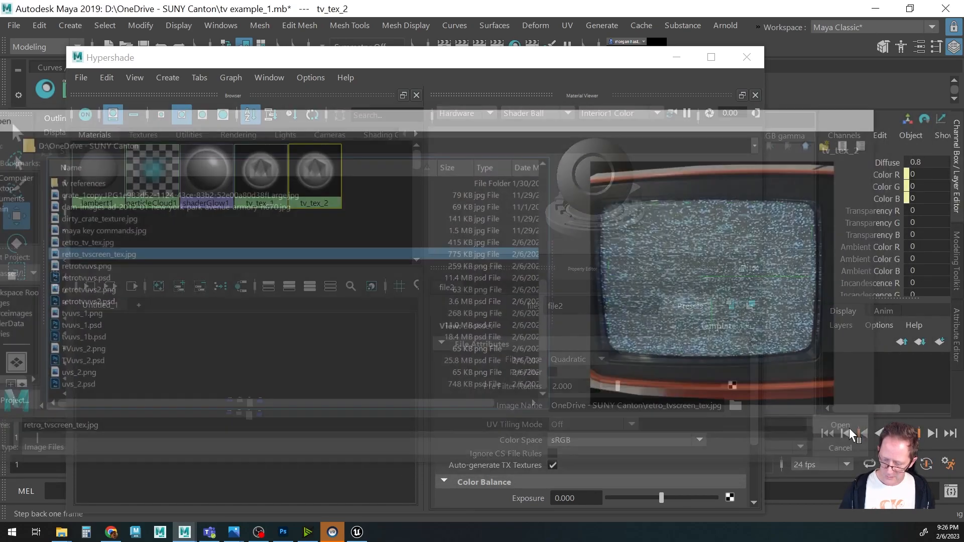
left_click_drag(634, 62, 643, 380)
left_click_drag(575, 300, 600, 286, "alt")
left_click_drag(626, 381, 628, 336)
left_click(760, 331)
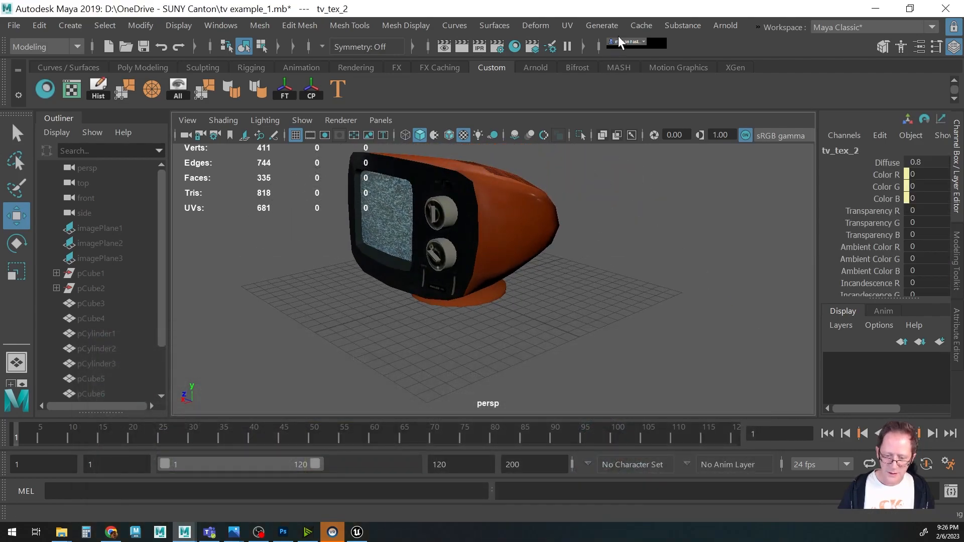
Save the scene and start a new empty scene.
key("ctrl+s")
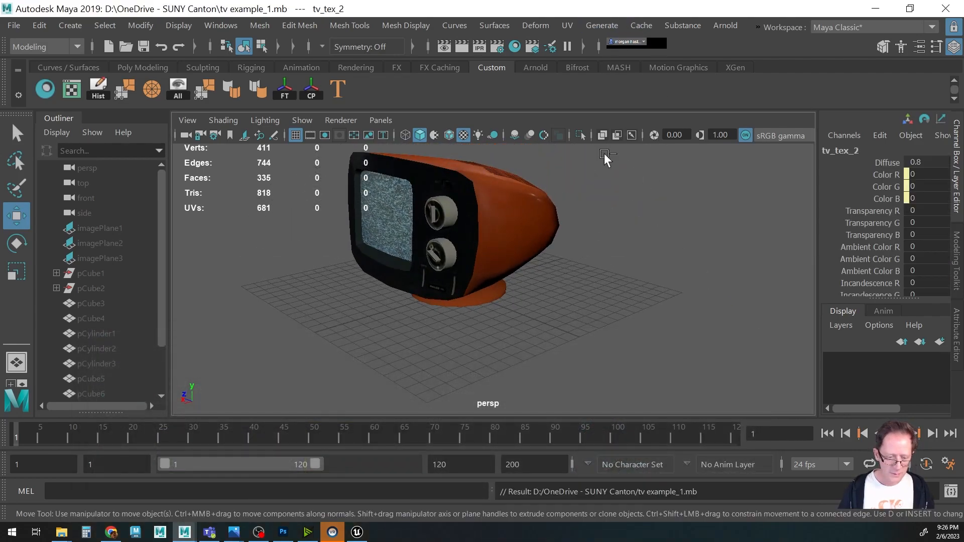
left_click(13, 27)
left_click(21, 44)
Reopen tv example_1.mb from the recent files list.
left_click(14, 25)
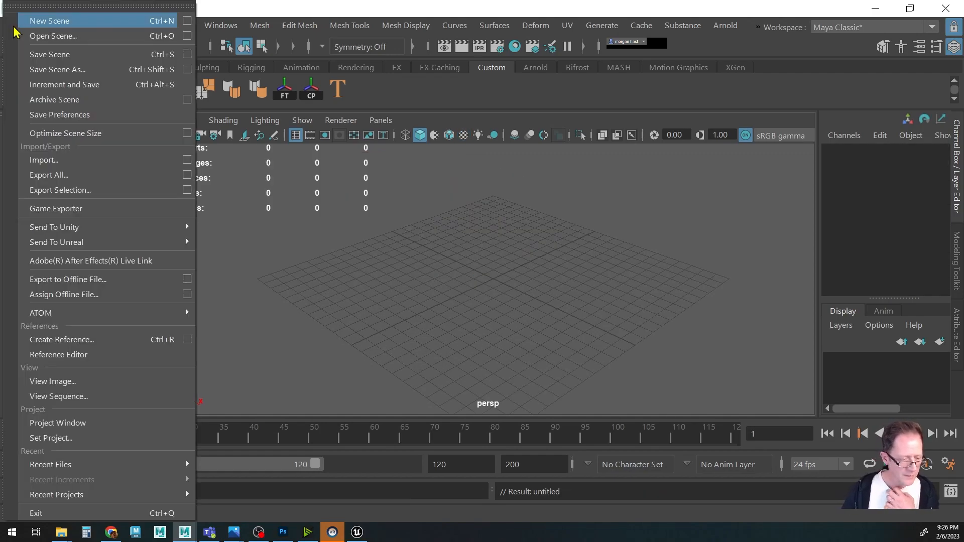
mouse_move(63, 463)
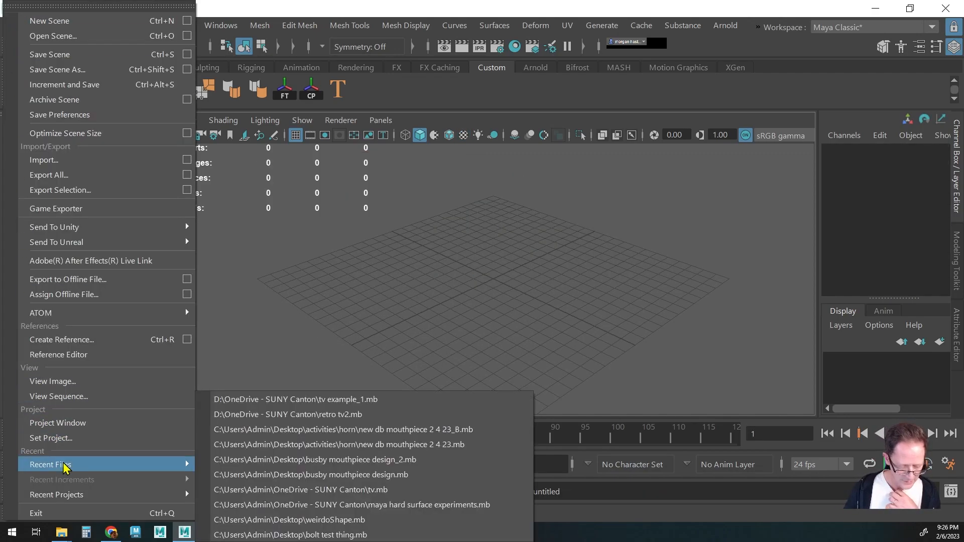
left_click(272, 401)
left_click(471, 274)
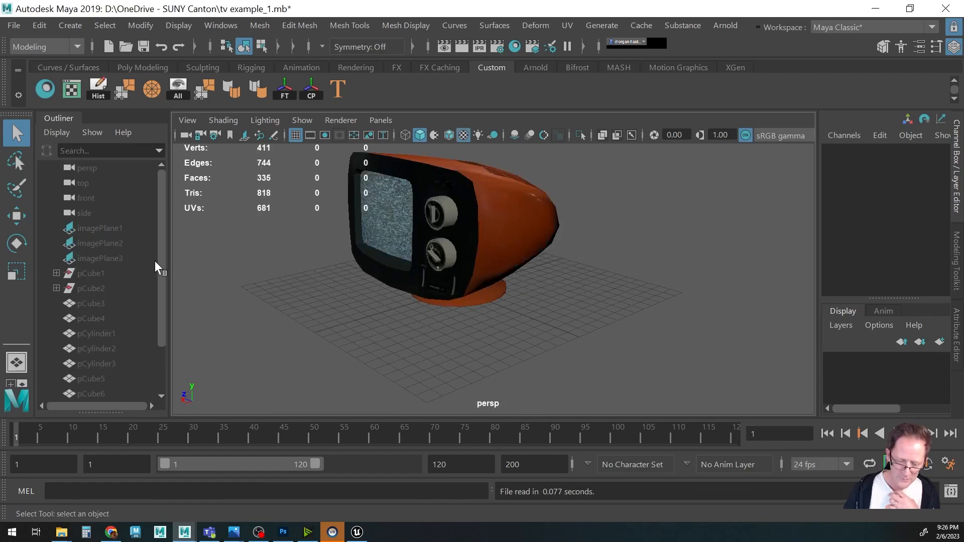
Open Hypershade to check the tv_tex_1 material's color file image, then close it.
left_click(46, 89)
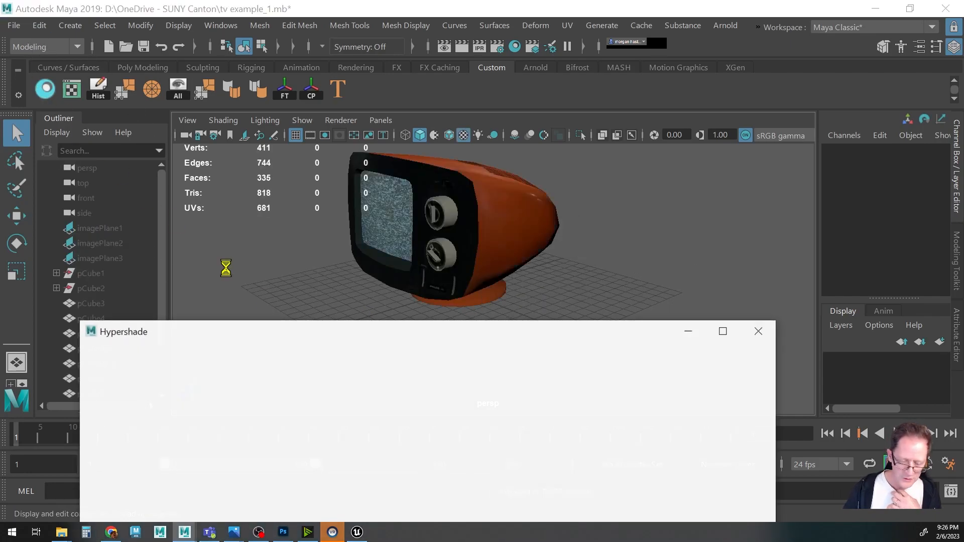
left_click_drag(324, 340, 328, 115)
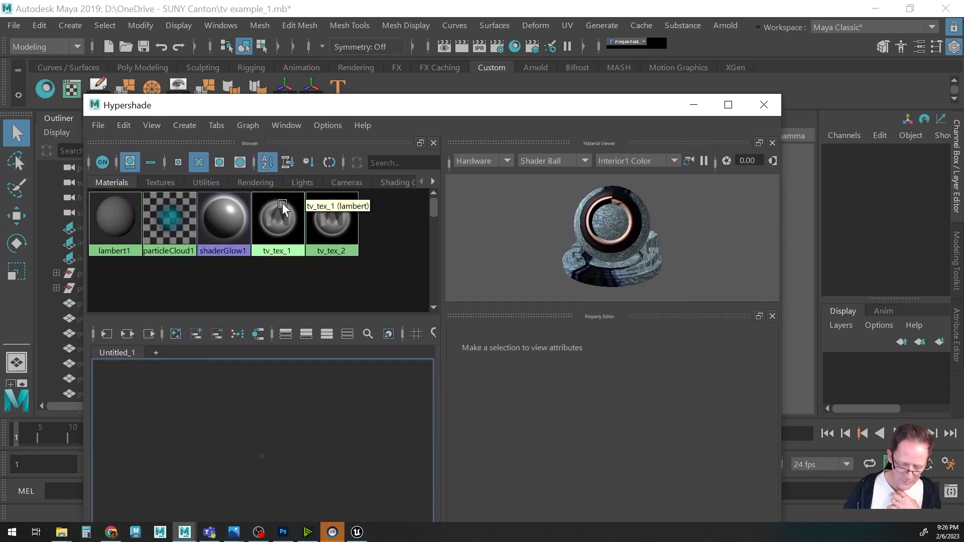
left_click(278, 221)
left_click(750, 407)
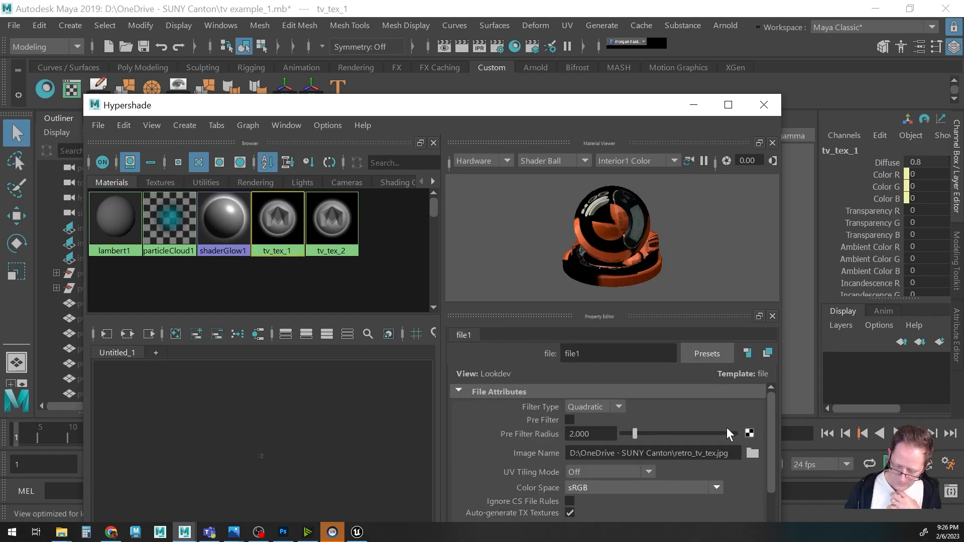
left_click(764, 104)
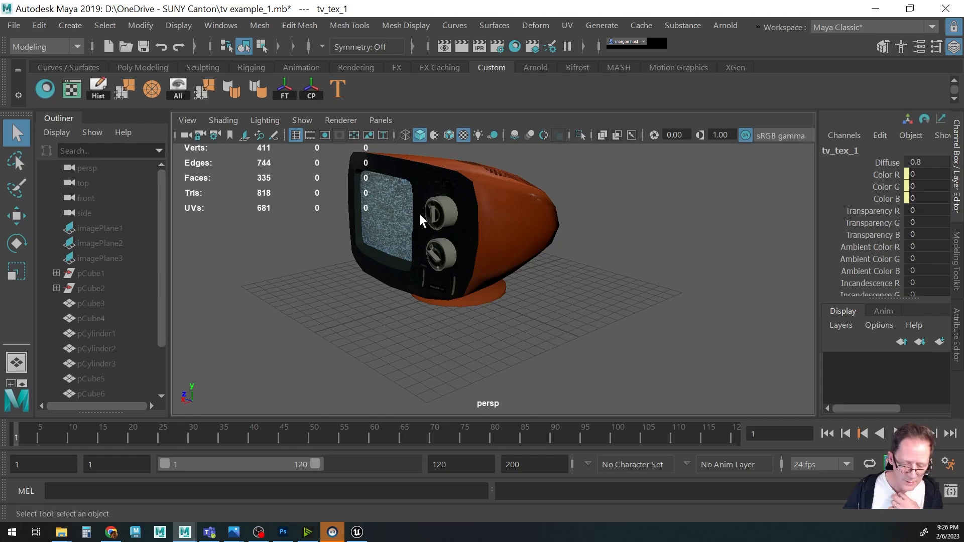
Select the TV and export the selection as FBX, replacing the existing retro_tv.fbx.
left_click(437, 216)
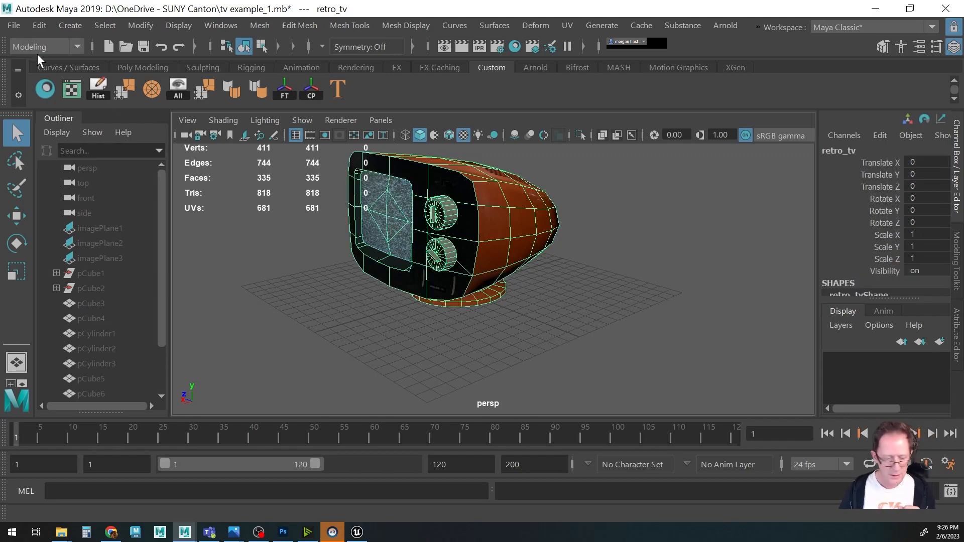
left_click(13, 26)
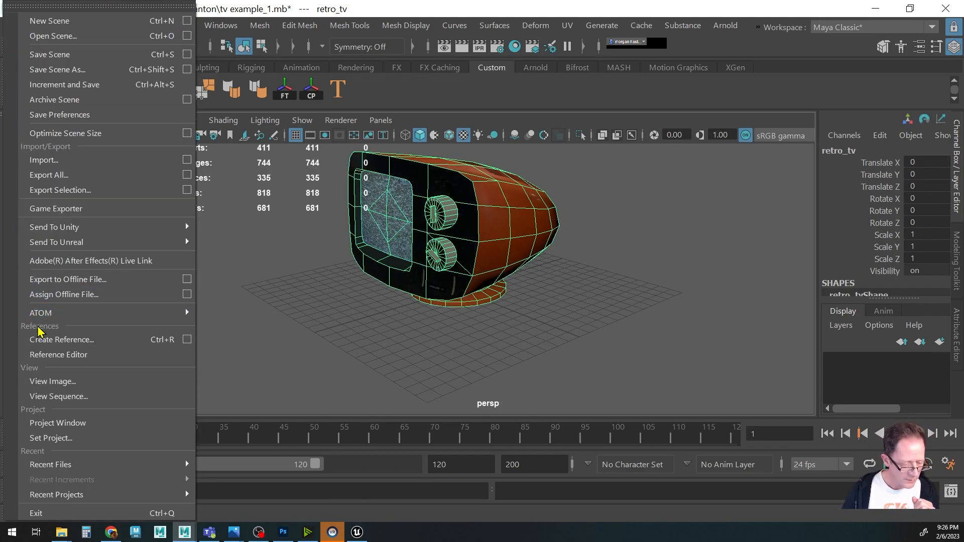
left_click(71, 191)
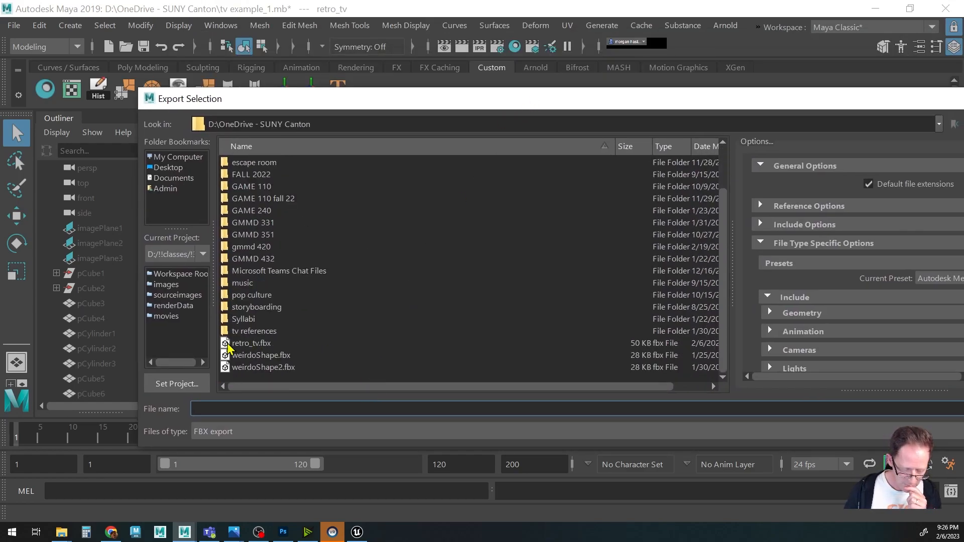
left_click(240, 346)
left_click_drag(761, 99, 590, 100)
left_click(852, 415)
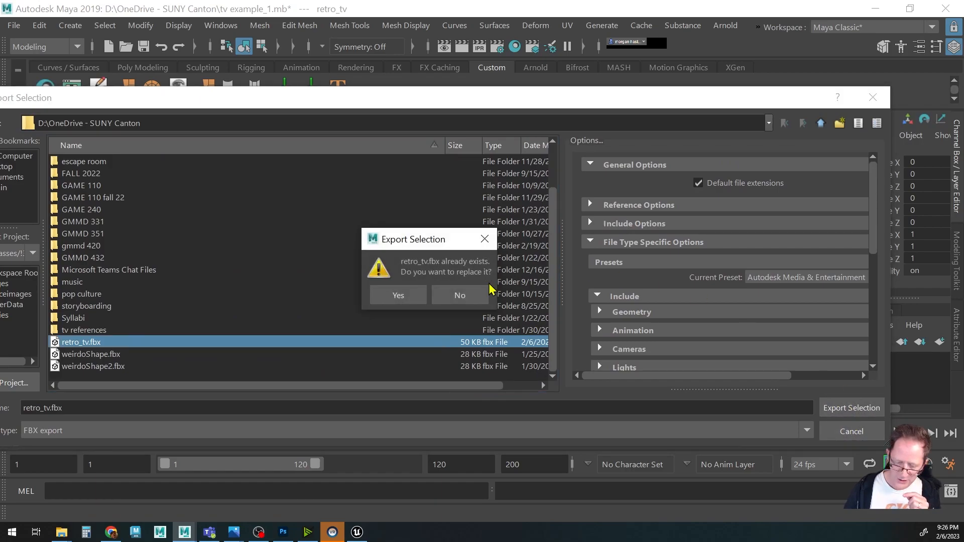
left_click(400, 297)
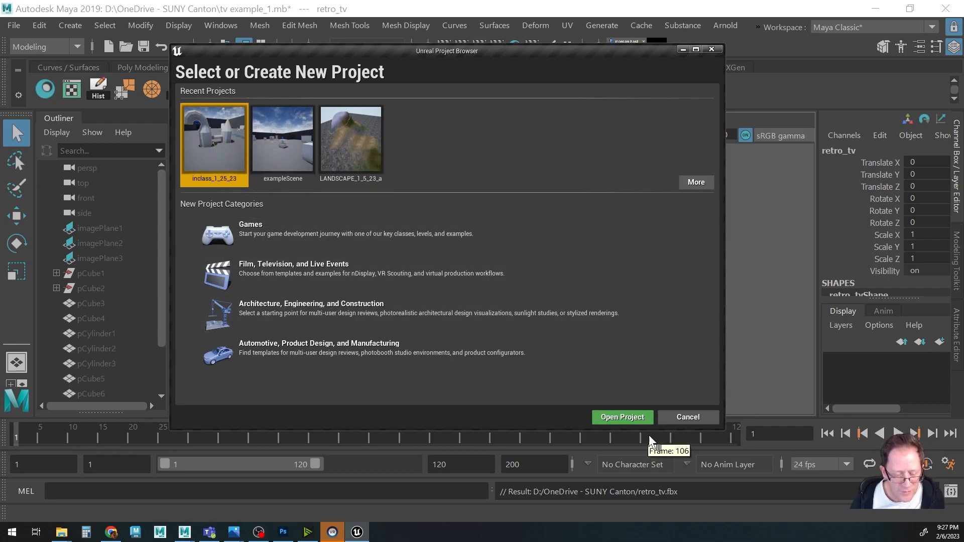
Open the inclass_1_25_23 project in Unreal Engine and import retro_tv.fbx into the Content folder with Import All.
left_click(634, 419)
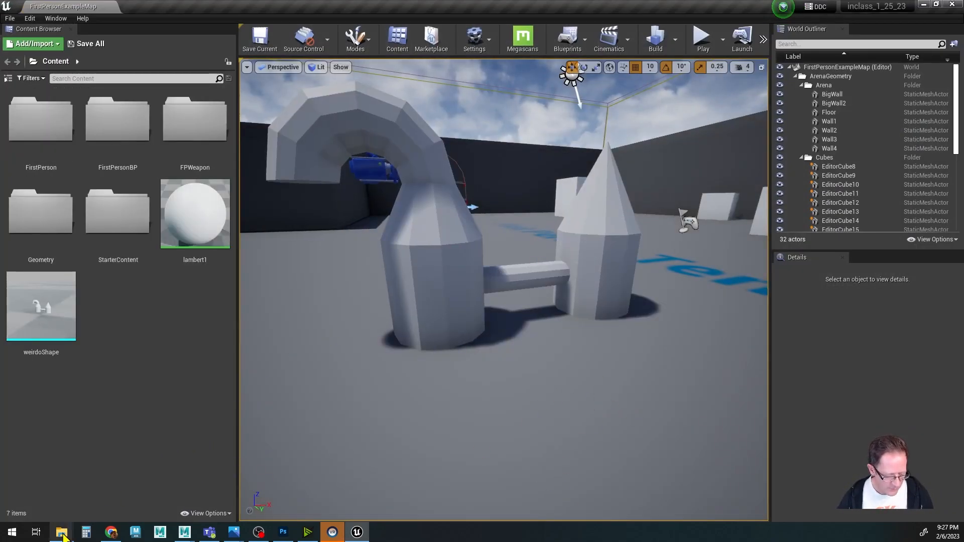
mouse_move(62, 531)
mouse_move(95, 484)
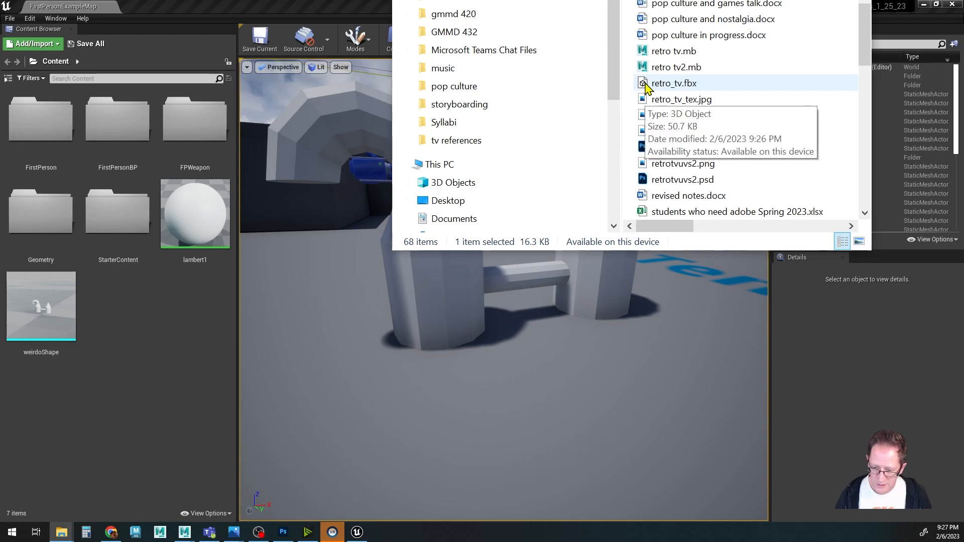
left_click_drag(646, 89, 158, 370)
left_click_drag(627, 0, 963, 0)
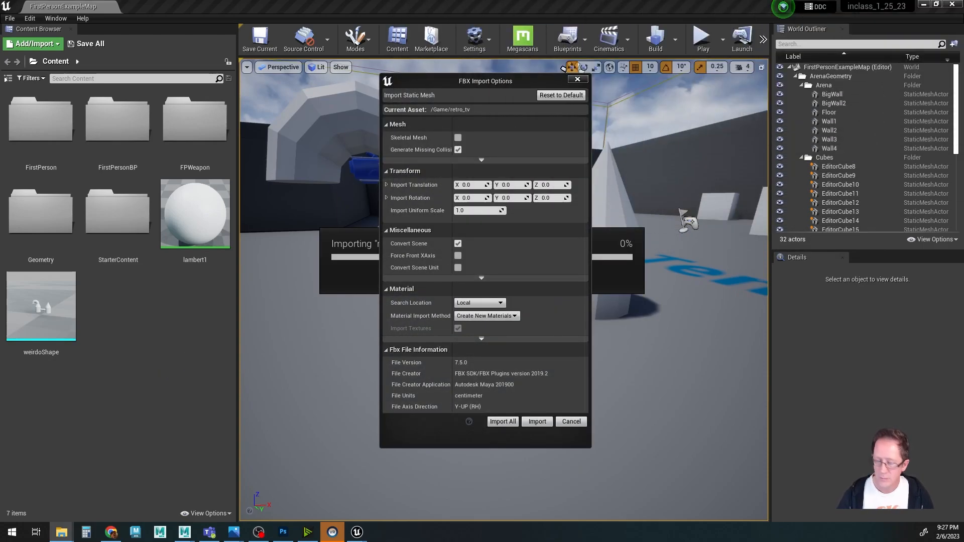
left_click(506, 422)
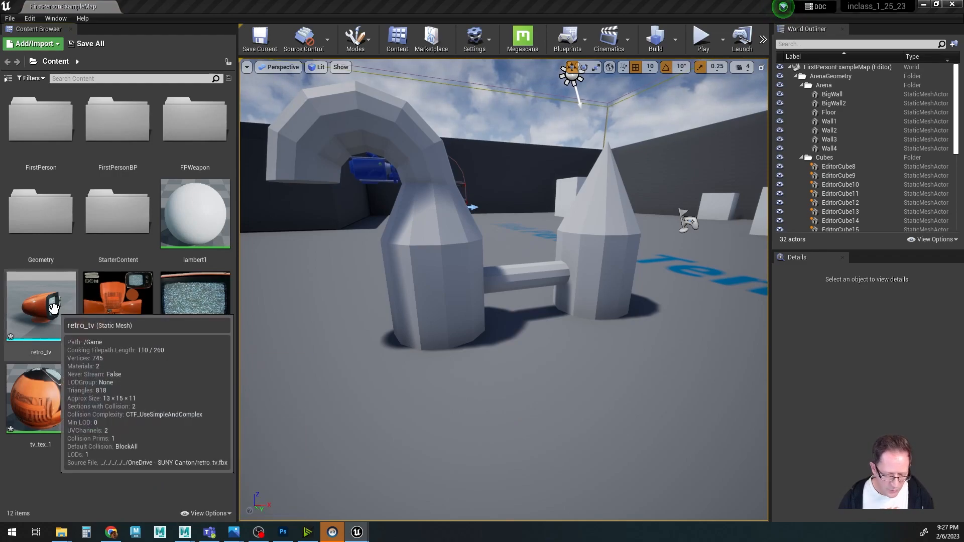
Place the retro_tv mesh in the level and scale it up to 11.
left_click_drag(50, 305, 479, 433)
key("f")
right_click_drag(521, 425, 596, 421, "alt")
left_click_drag(597, 421, 580, 397, "alt")
right_click_drag(581, 397, 433, 358, "alt")
key("r")
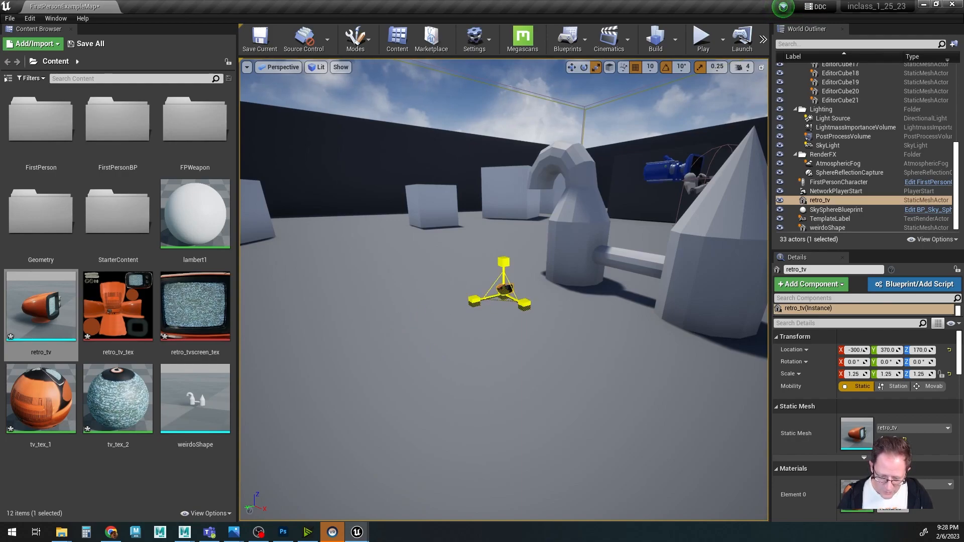
left_click_drag(503, 294, 510, 298)
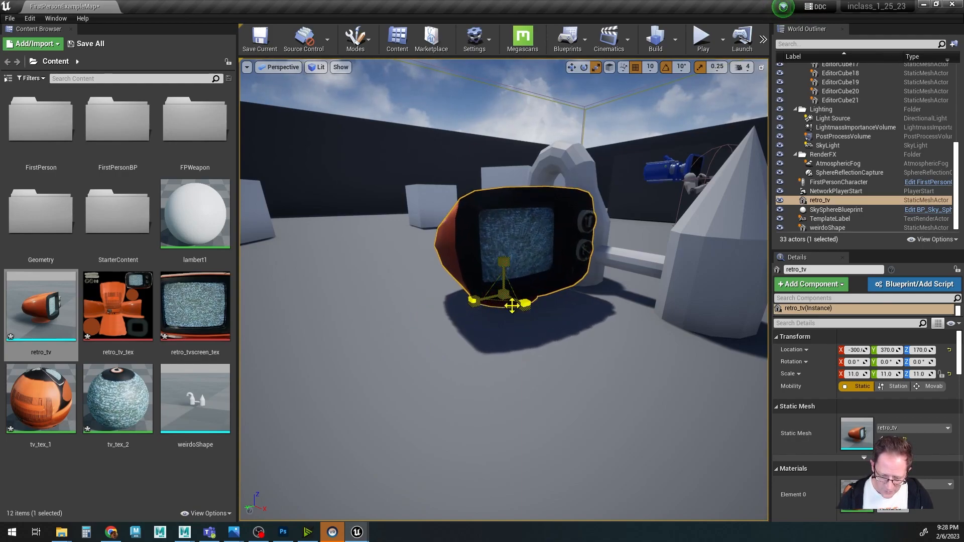
Rotate the TV around Z to about 170 degrees.
middle_click_drag(520, 396, 482, 442, "alt")
left_click_drag(520, 396, 603, 367, "alt")
key("e")
left_click_drag(507, 410, 387, 417)
left_click_drag(572, 456, 608, 469, "alt")
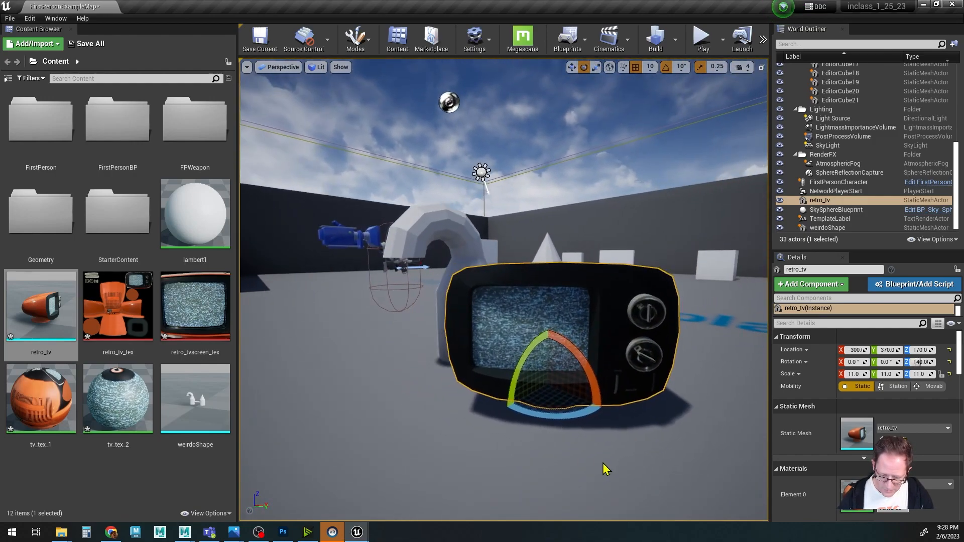
left_click_drag(549, 420, 451, 464)
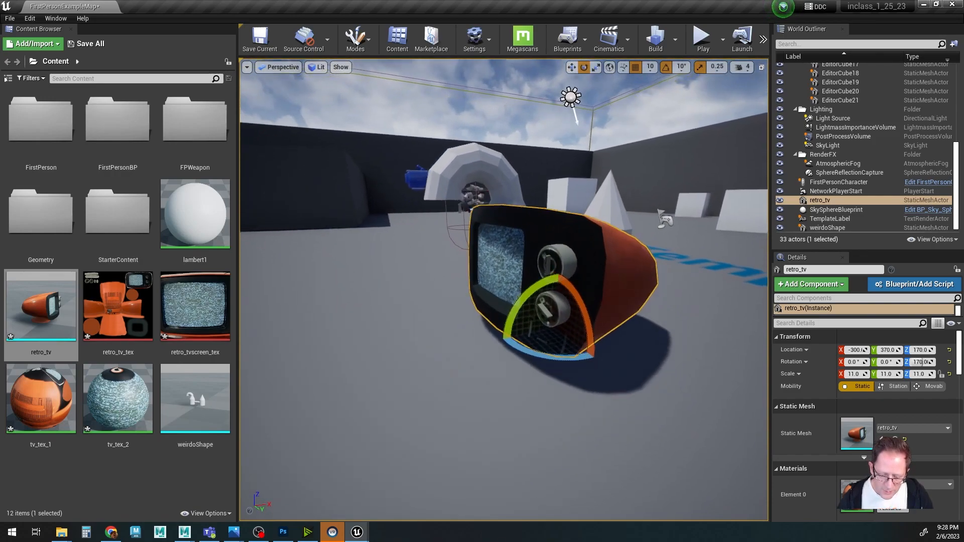
left_click(115, 462)
key("w")
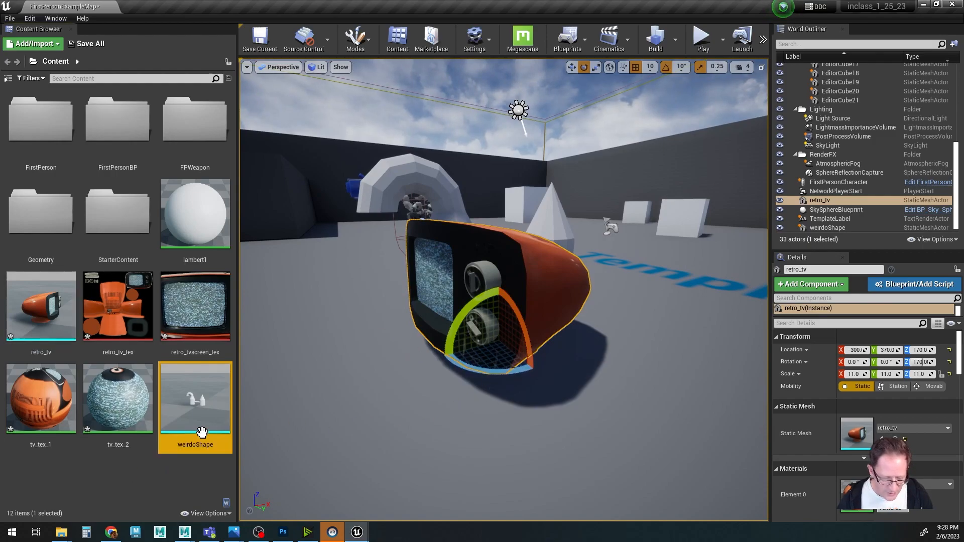
left_click(149, 484)
left_click_drag(472, 378, 372, 378, "alt")
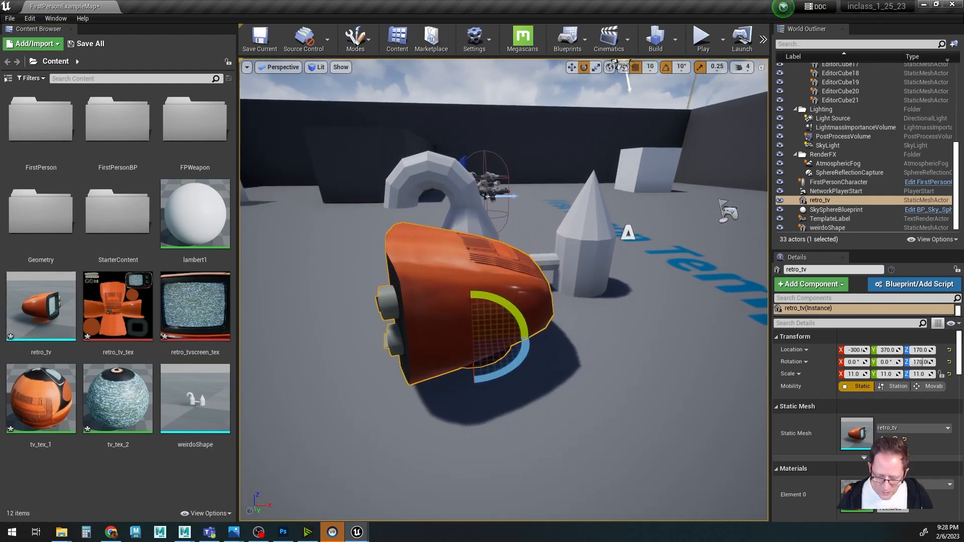
left_click(586, 259)
left_click_drag(538, 404, 476, 394, "alt")
Open the tv_tex_1 material and move its texture sample node closer to the material output.
double_click(43, 393)
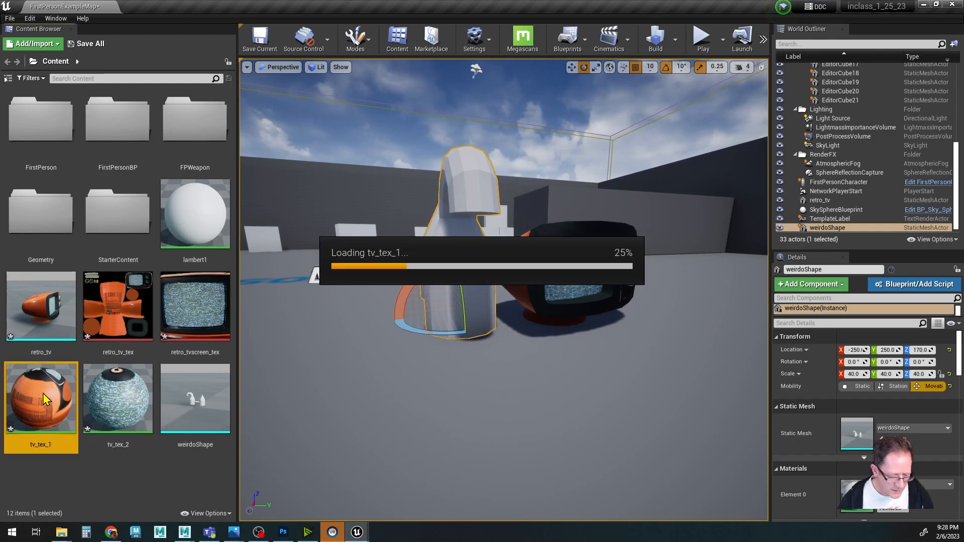
scroll(649, 354, "down", 6)
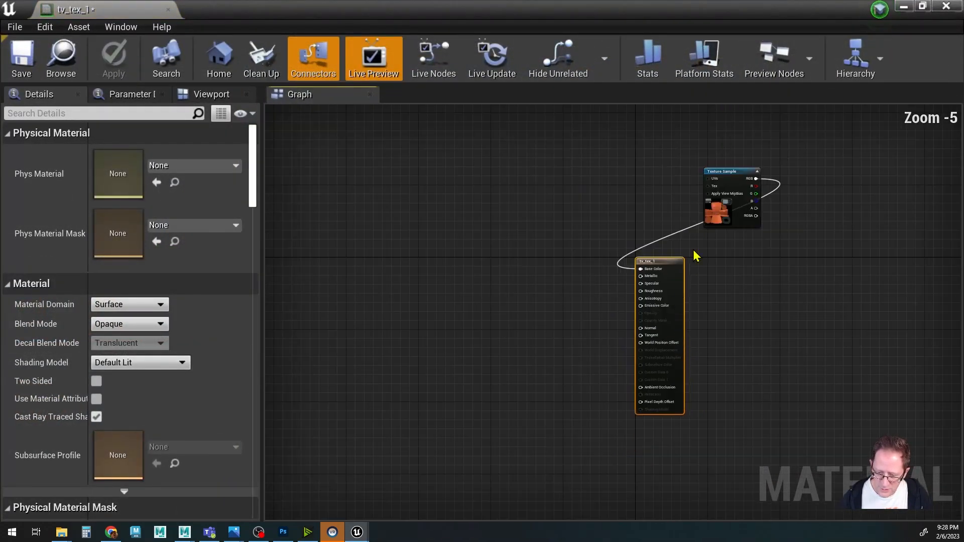
left_click(659, 198)
left_click_drag(659, 198, 505, 248)
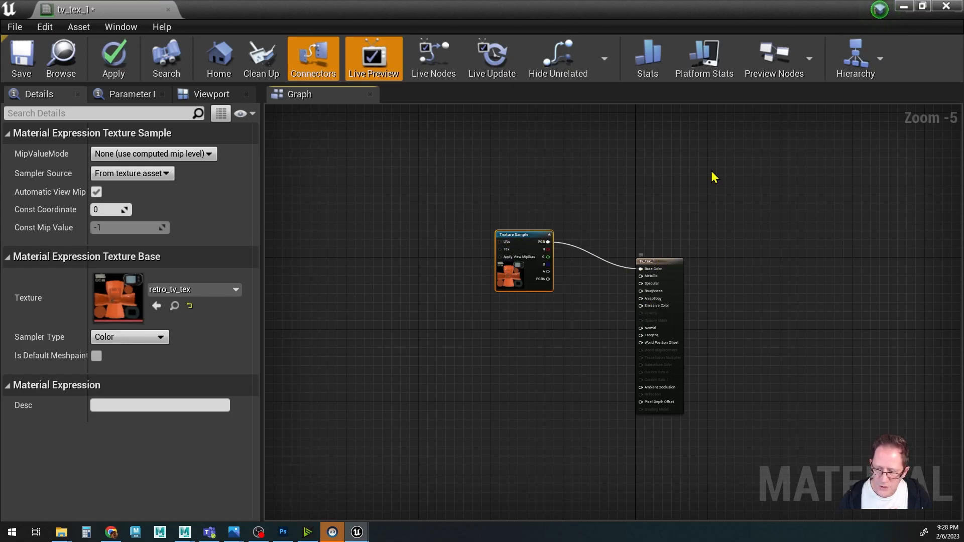
Save the tv_tex_1 material and close its editor.
left_click(947, 7)
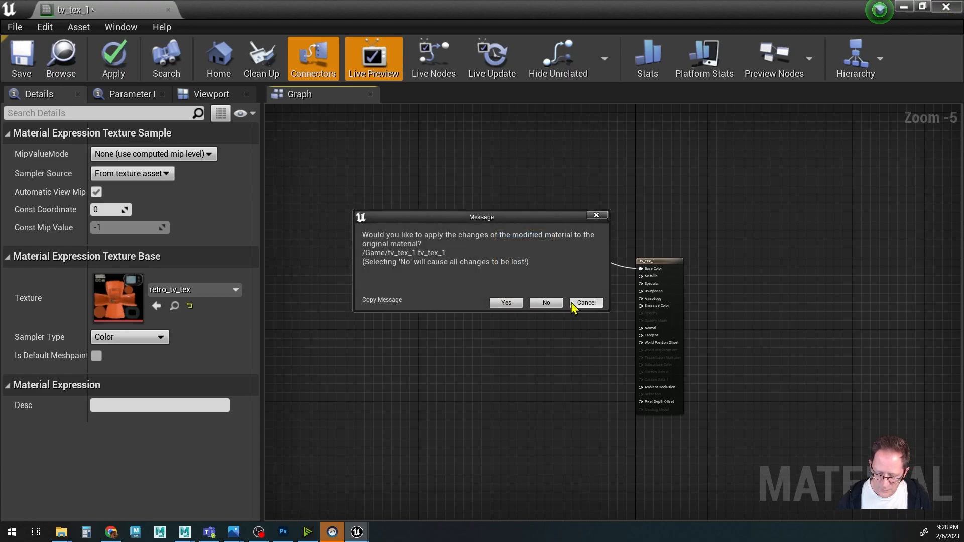
left_click(588, 303)
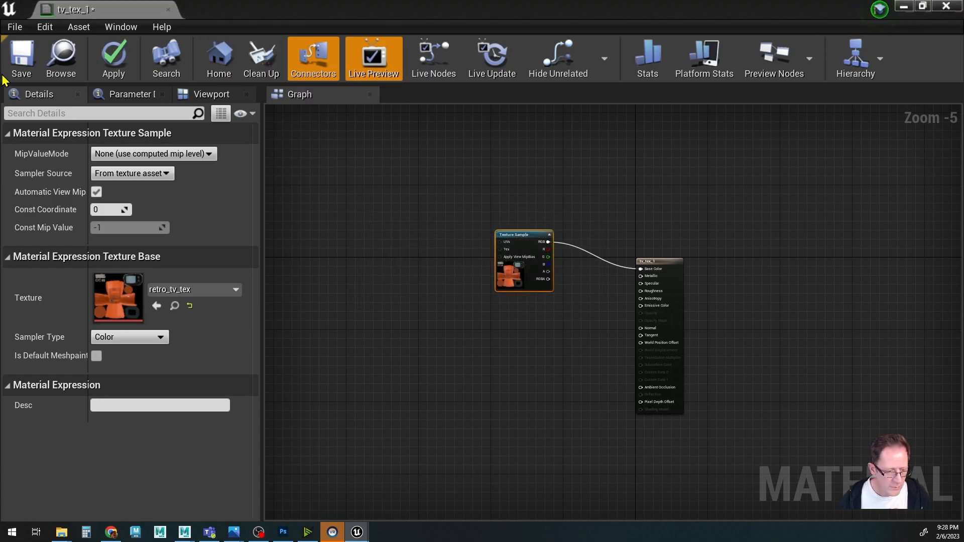
left_click(21, 59)
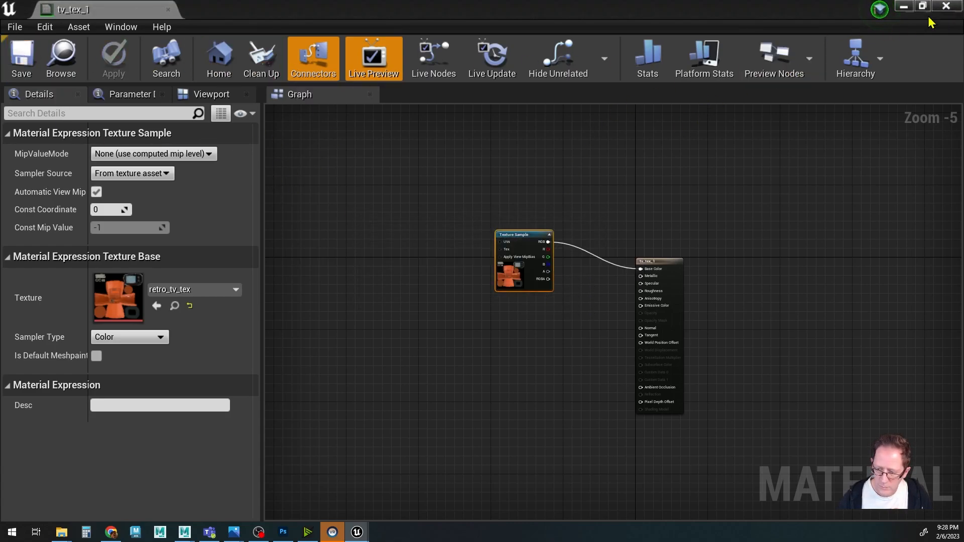
left_click(949, 11)
Save all changes to the level and assets.
left_click_drag(572, 346, 499, 255, "alt")
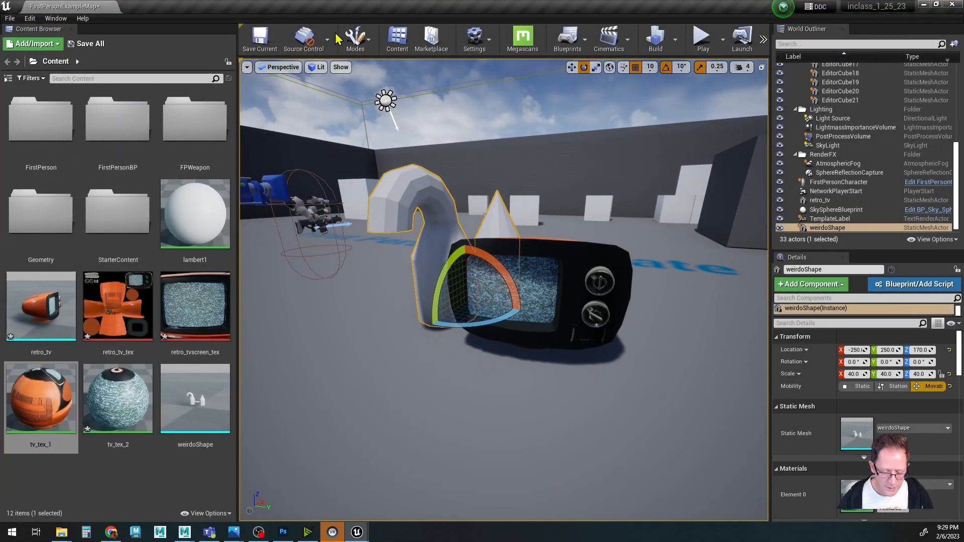
left_click(9, 20)
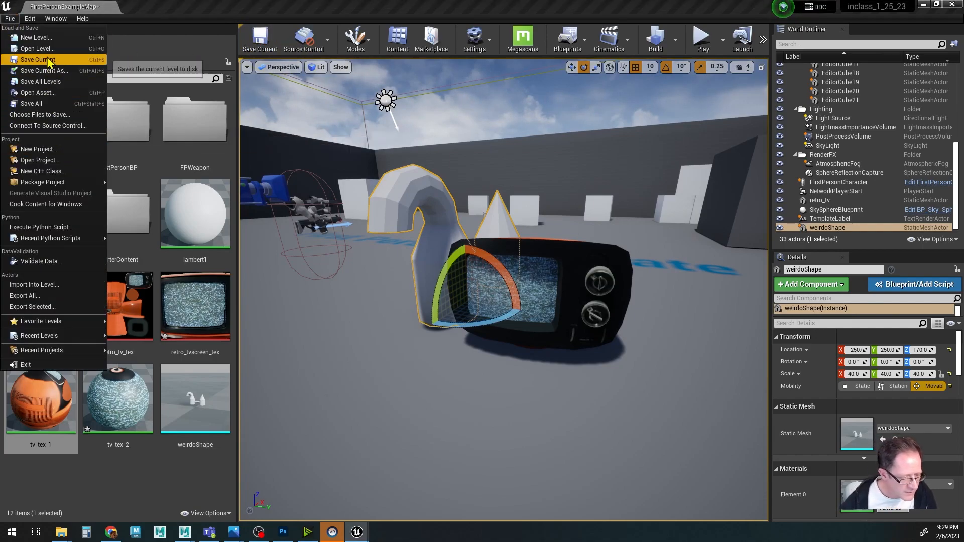
left_click(30, 103)
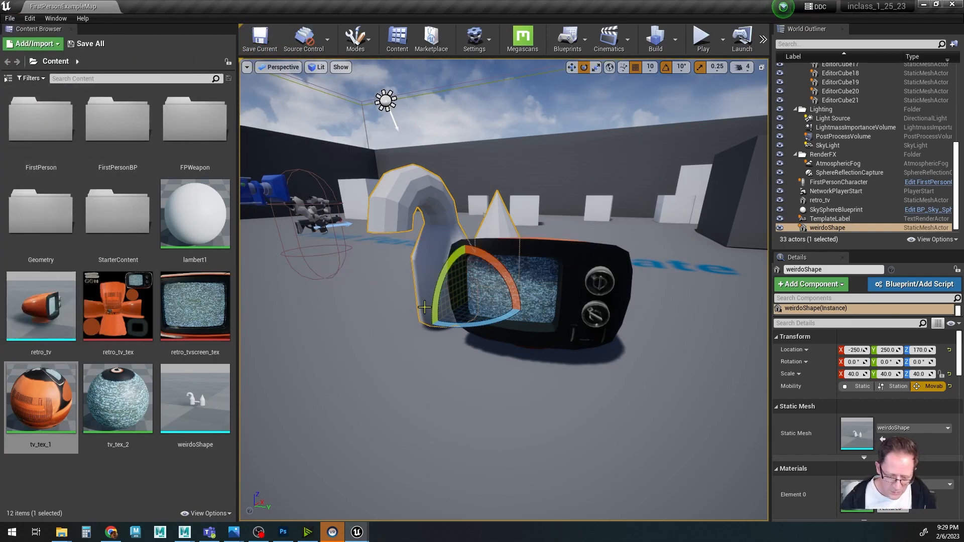